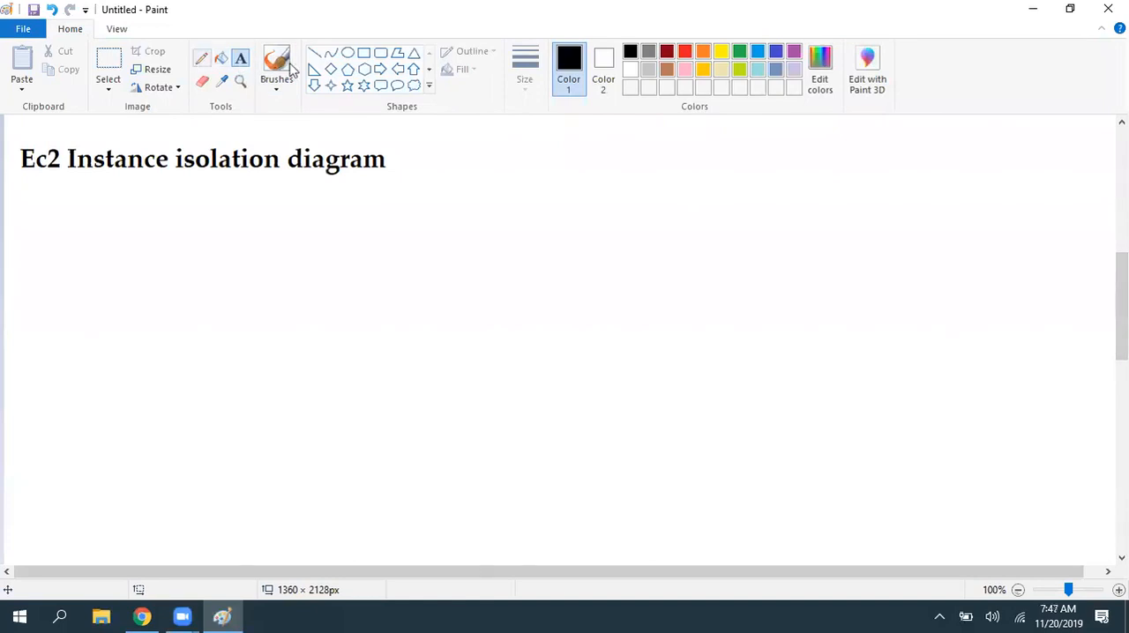
- Draw two wide outlined rectangles, one above the other, well below the diagram heading, with the upper one about 564 × 57 px
click(364, 53)
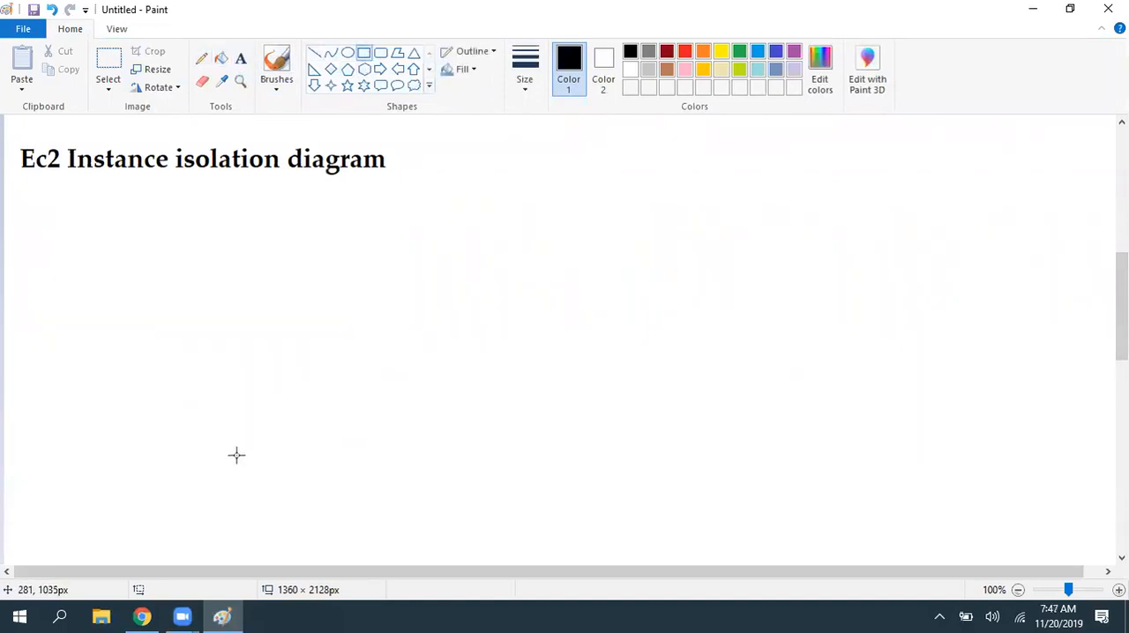
drag(237, 455, 708, 530)
drag(630, 485, 641, 504)
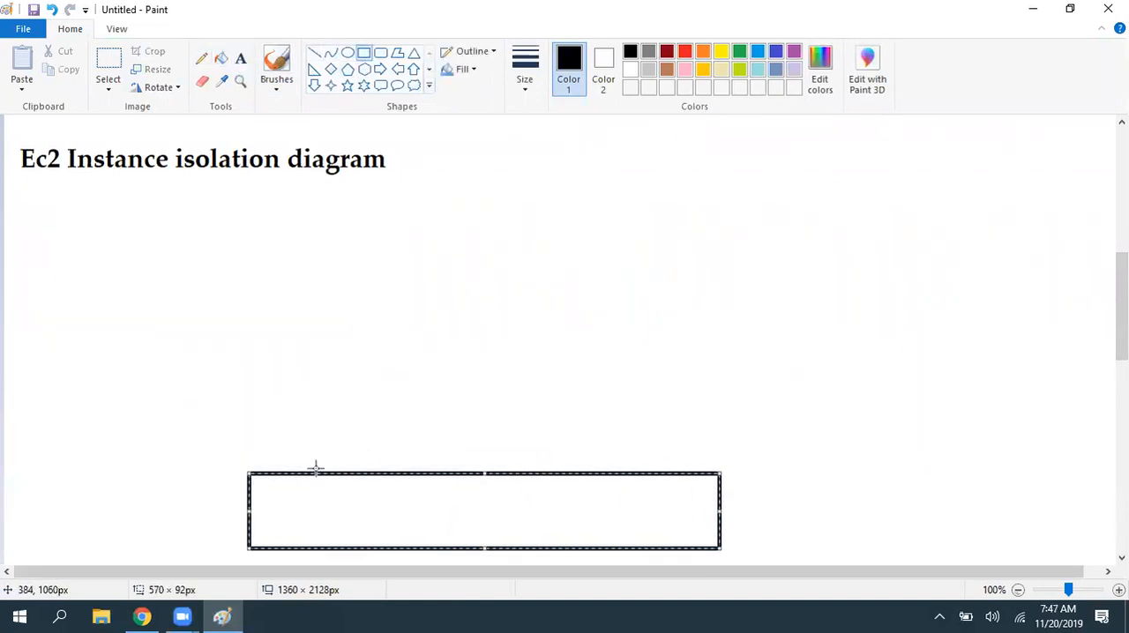
drag(482, 474, 482, 496)
drag(247, 428, 714, 474)
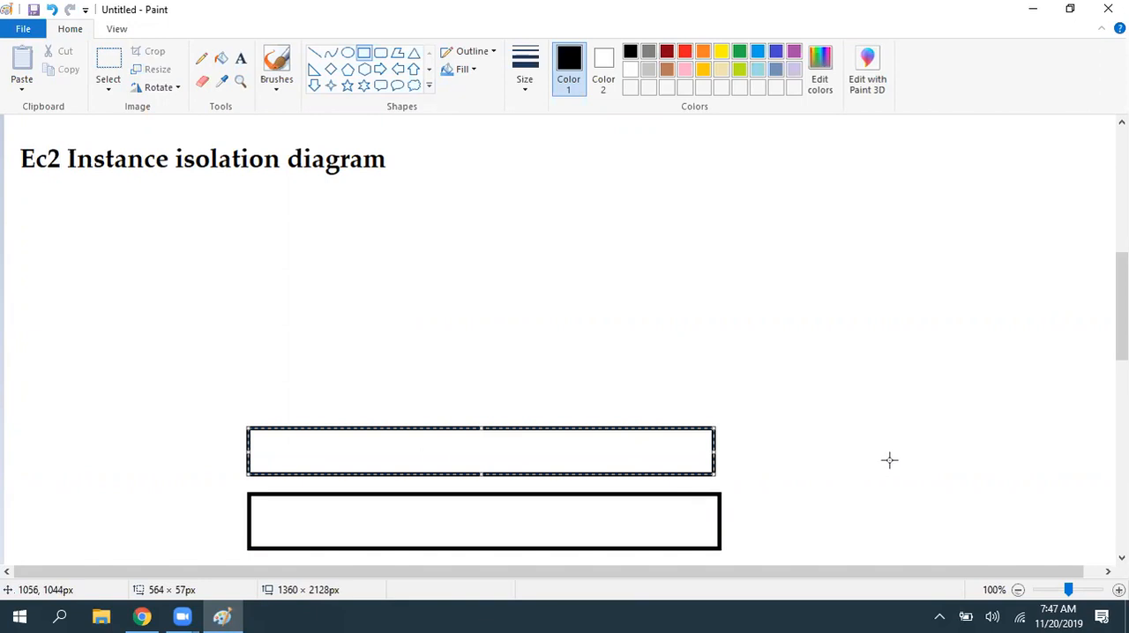
click(946, 454)
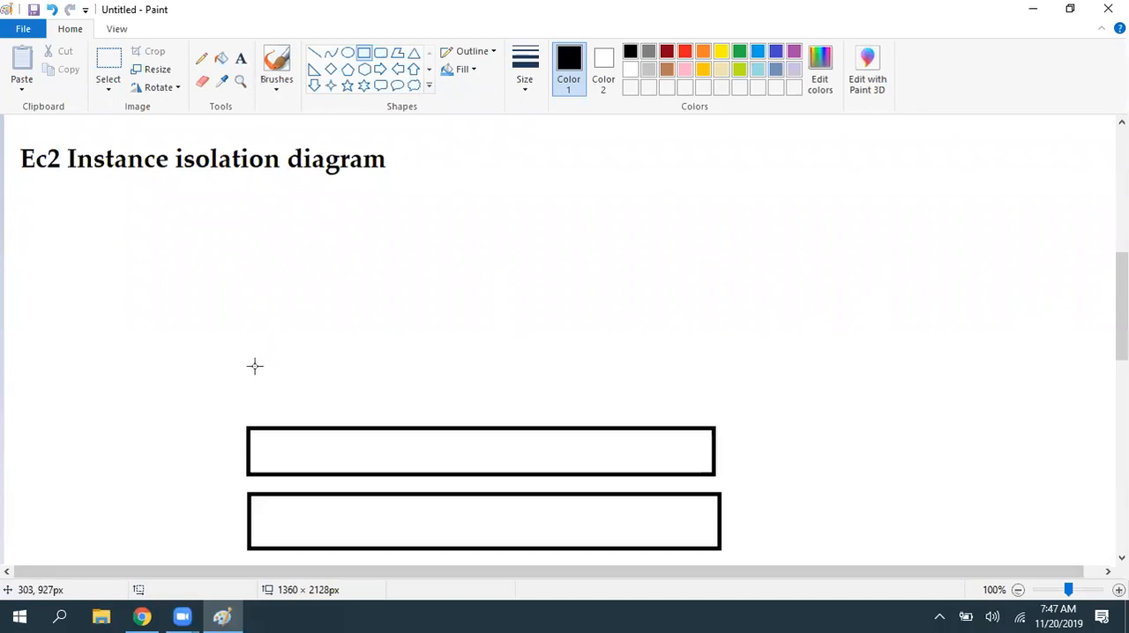
- Draw a row of three small rectangles above the two wide bars, leaving a gap before the third, about 108 × 63 px
drag(248, 351, 360, 408)
drag(386, 352, 488, 412)
drag(610, 335, 617, 342)
click(678, 388)
key(ctrl+z)
drag(600, 343, 704, 417)
drag(656, 342, 667, 376)
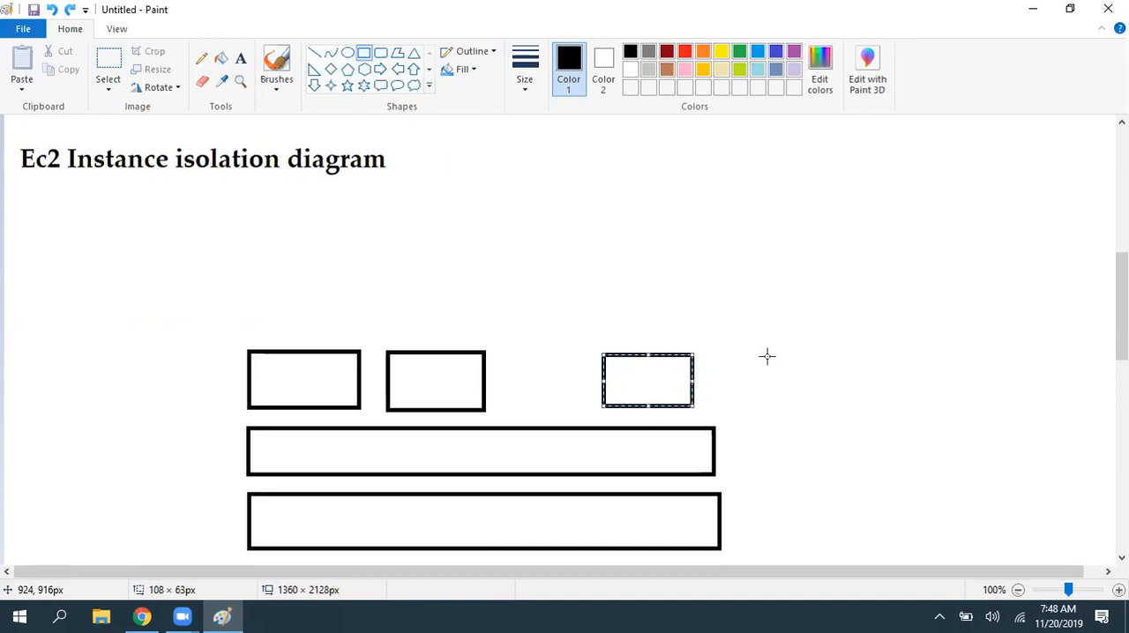
click(809, 352)
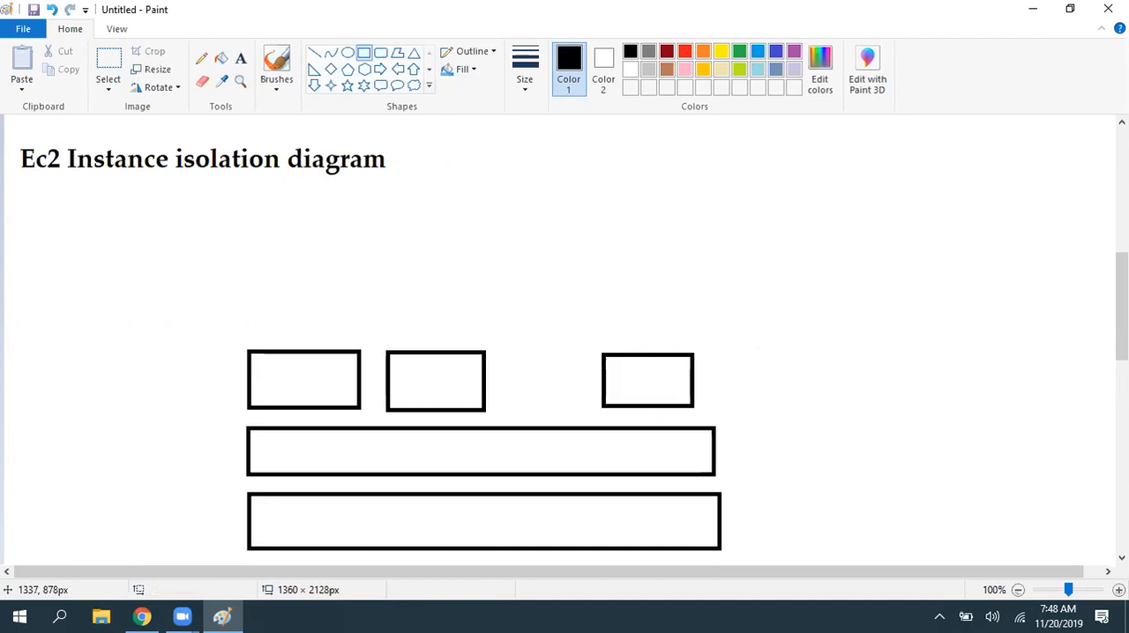
- Draw two more wide rectangles stacked above the row of small boxes, with the topmost about 546 × 52 px
scroll(892, 295, up, 1)
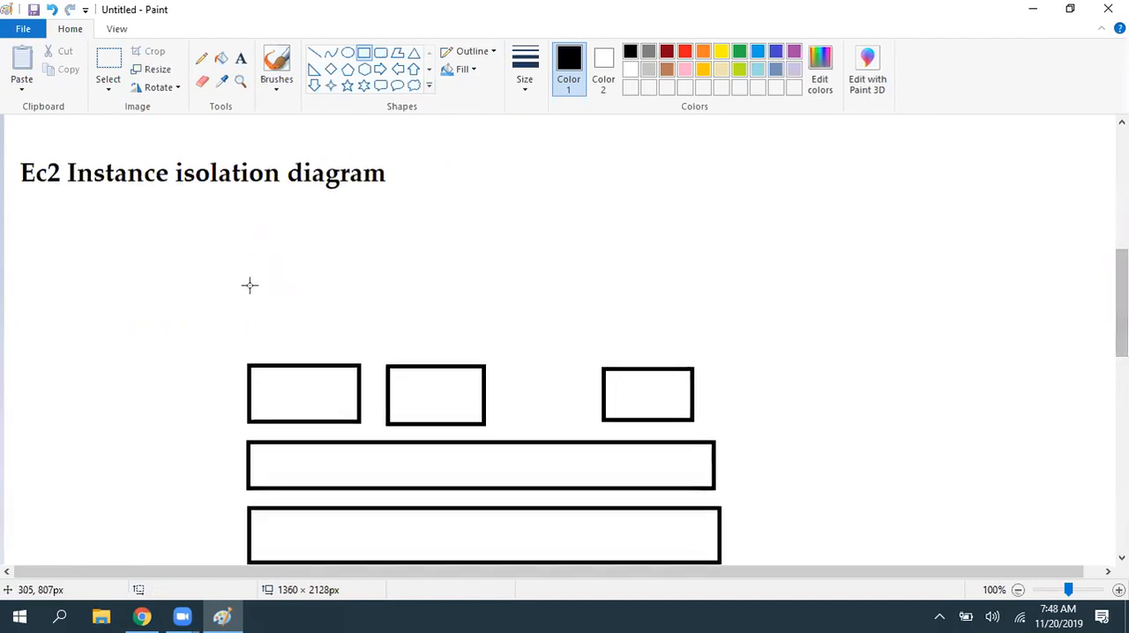
drag(238, 292, 689, 346)
click(583, 292)
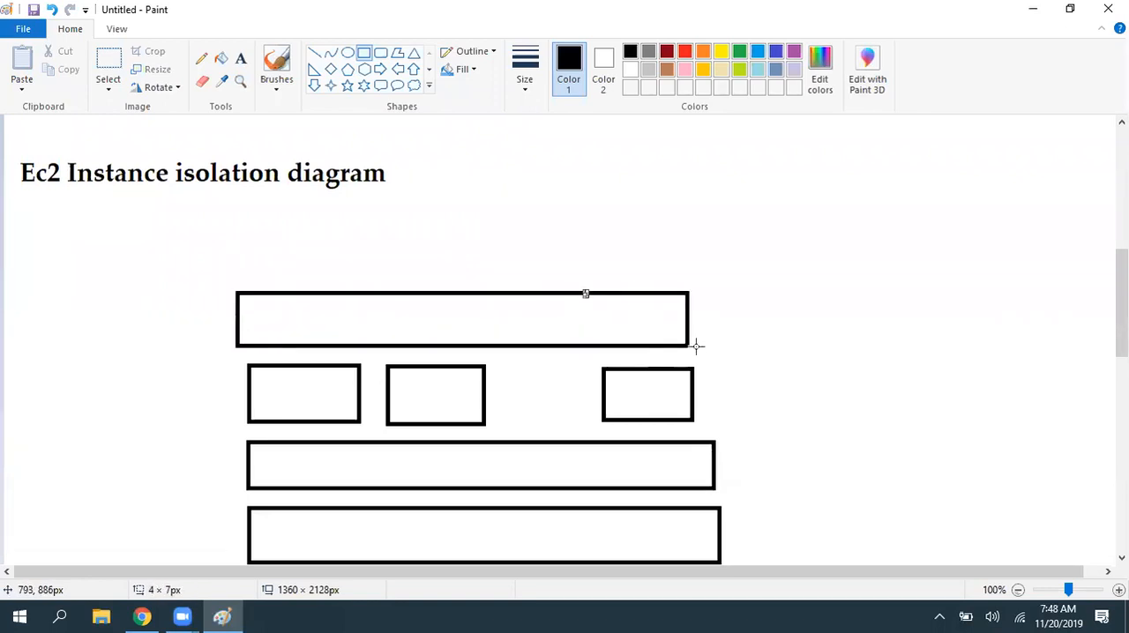
drag(230, 234, 681, 277)
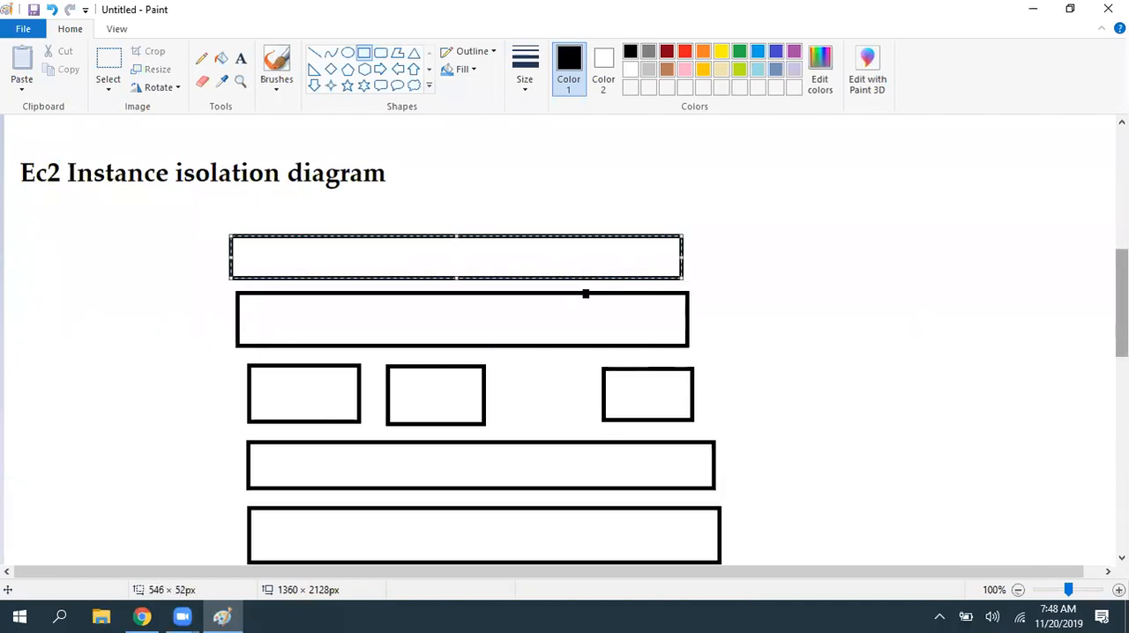
- Move the "Ec2 Instance isolation diagram" heading up to make room above the topmost bar
scroll(1122, 299, up, 1)
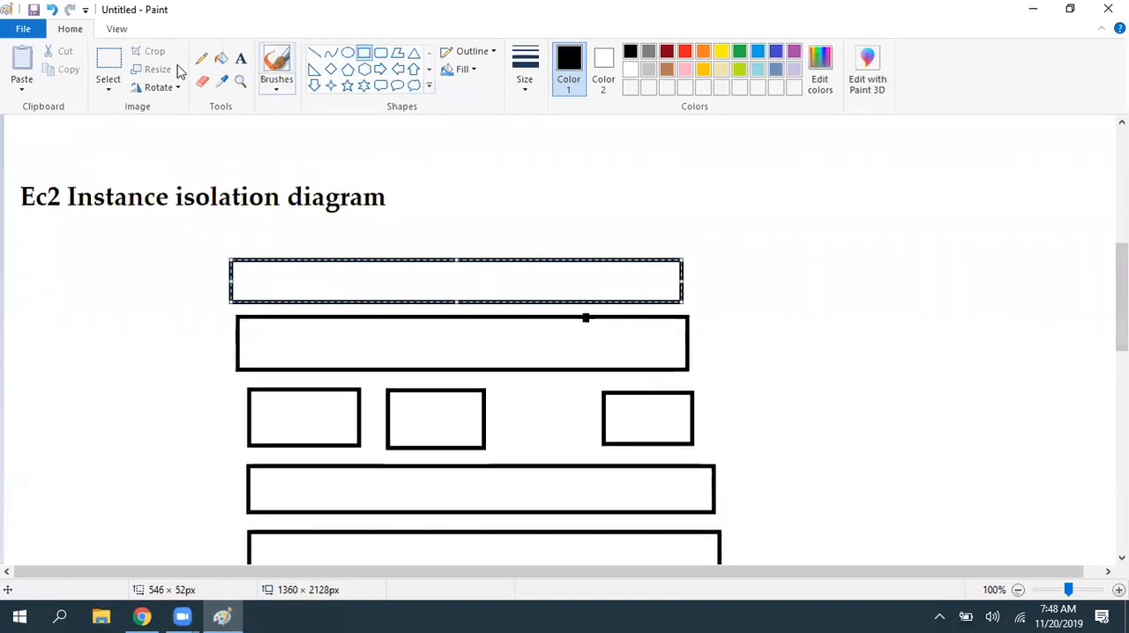
click(111, 64)
drag(8, 173, 410, 210)
key(Up)
key(Up)
key(Up)
key(Up)
key(Up)
key(Up)
key(Up)
key(Up)
key(Up)
key(Up)
key(Up)
key(Up)
key(Up)
key(Up)
key(Up)
key(Up)
key(Up)
key(Up)
key(Up)
key(Up)
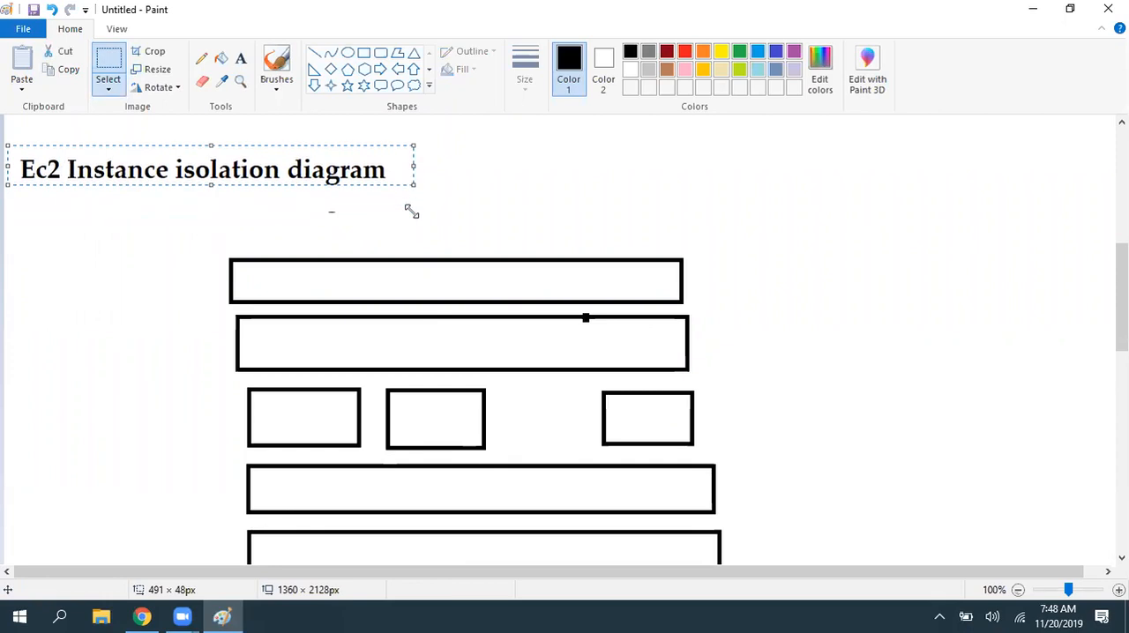
key(Up)
key(Up)
key(Up)
key(Up)
key(Up)
key(Up)
key(Up)
key(Up)
key(Up)
key(Up)
key(Up)
key(Up)
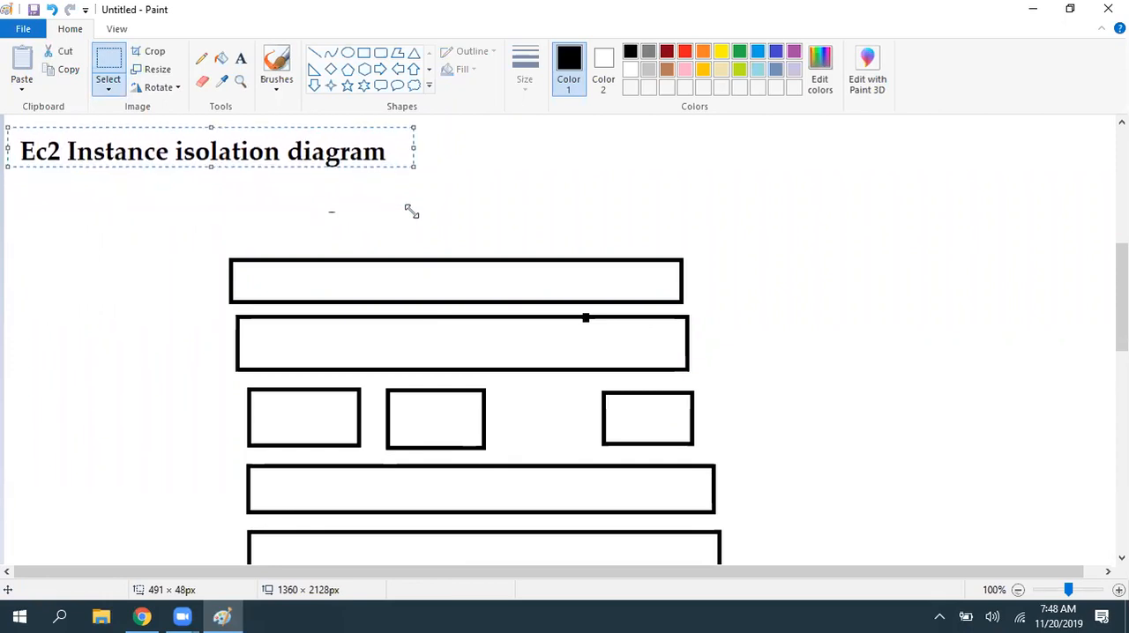
key(Up)
key(Up)
key(Up)
key(Up)
click(411, 212)
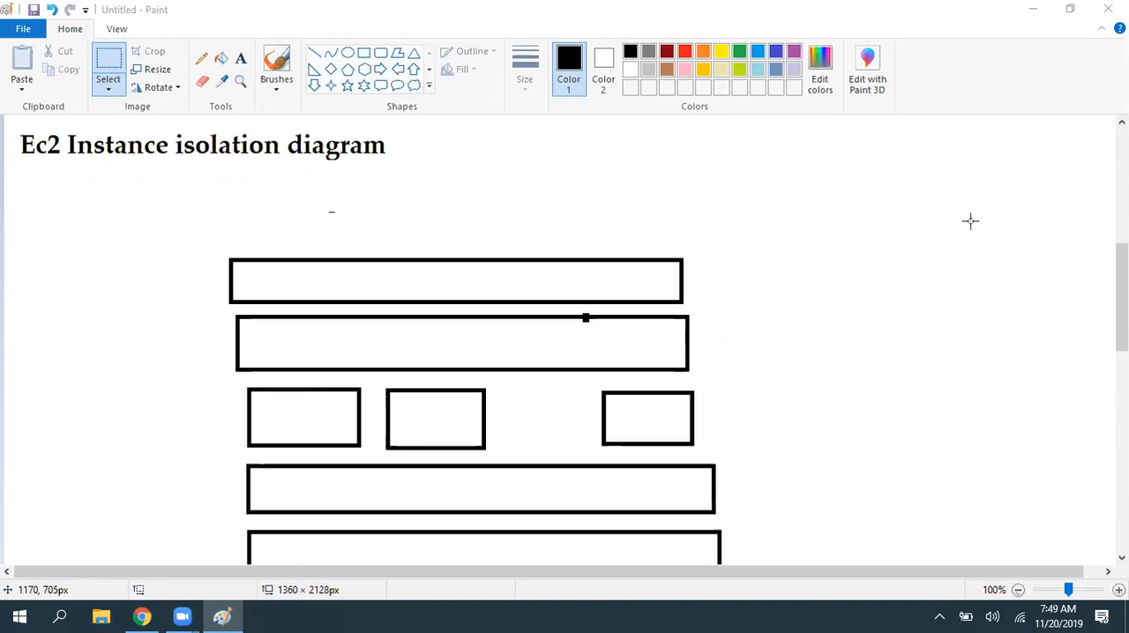
- Draw a row of three small rectangles between the heading and the topmost bar, the first about 116 × 70 px
drag(232, 184, 304, 217)
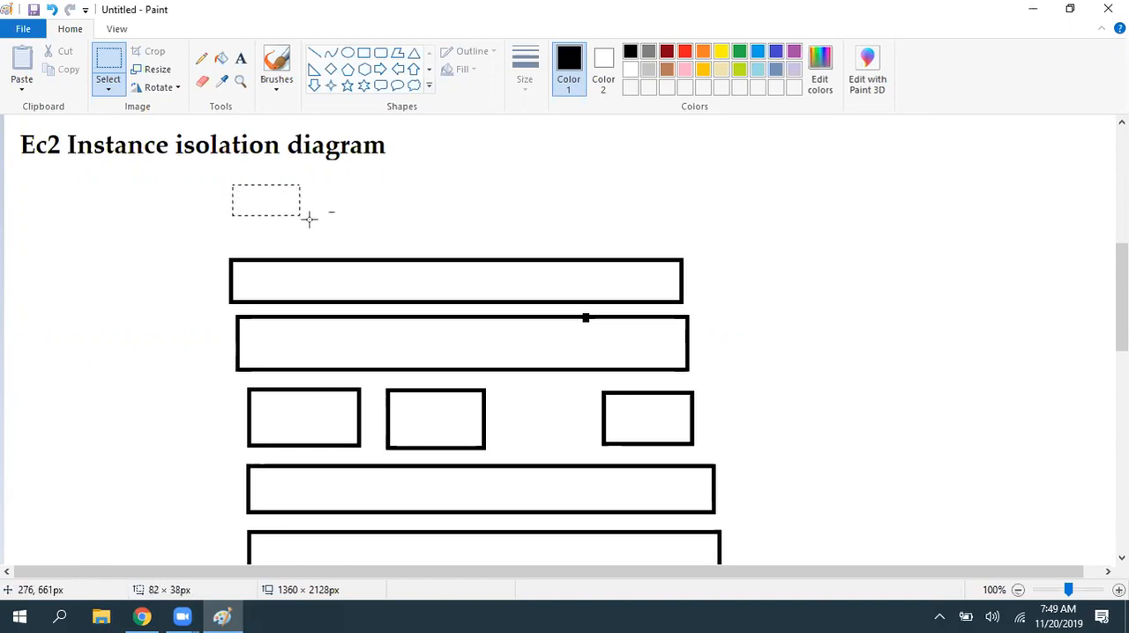
click(363, 52)
drag(227, 183, 325, 241)
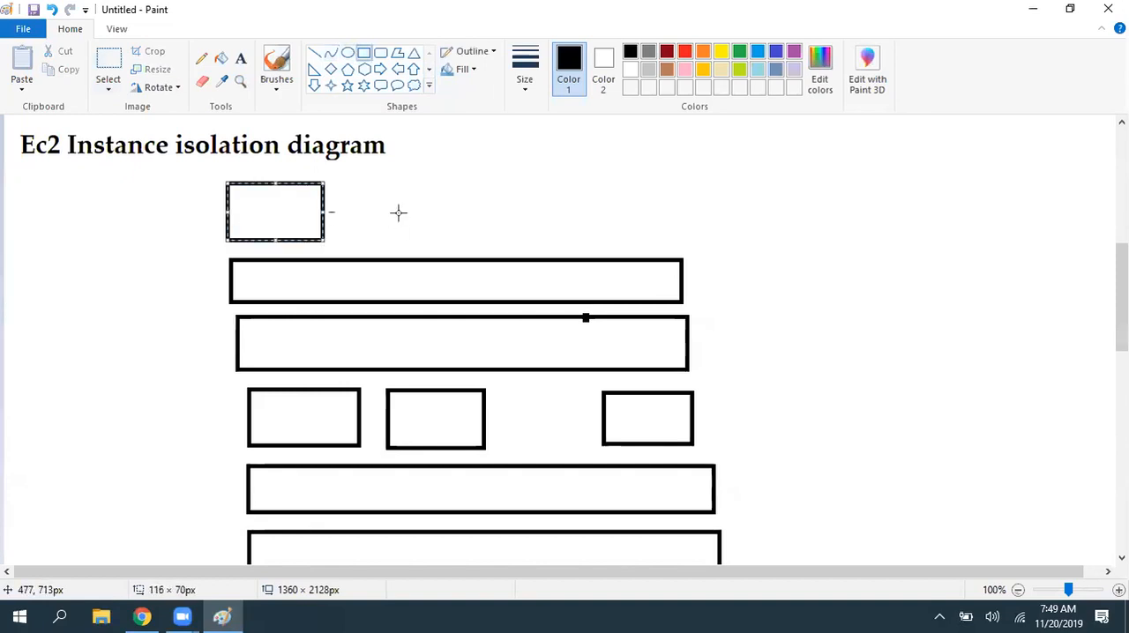
drag(374, 182, 474, 241)
drag(569, 176, 677, 241)
- Label the lowest bar of the diagram "Physical Resources"
click(241, 59)
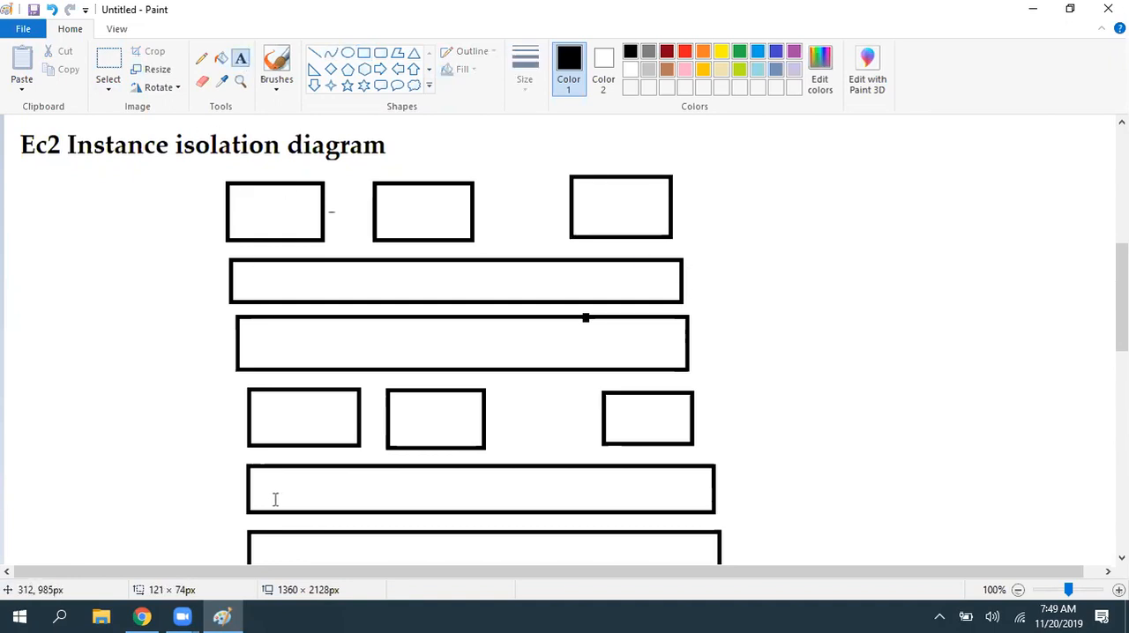
click(338, 550)
text(Ph)
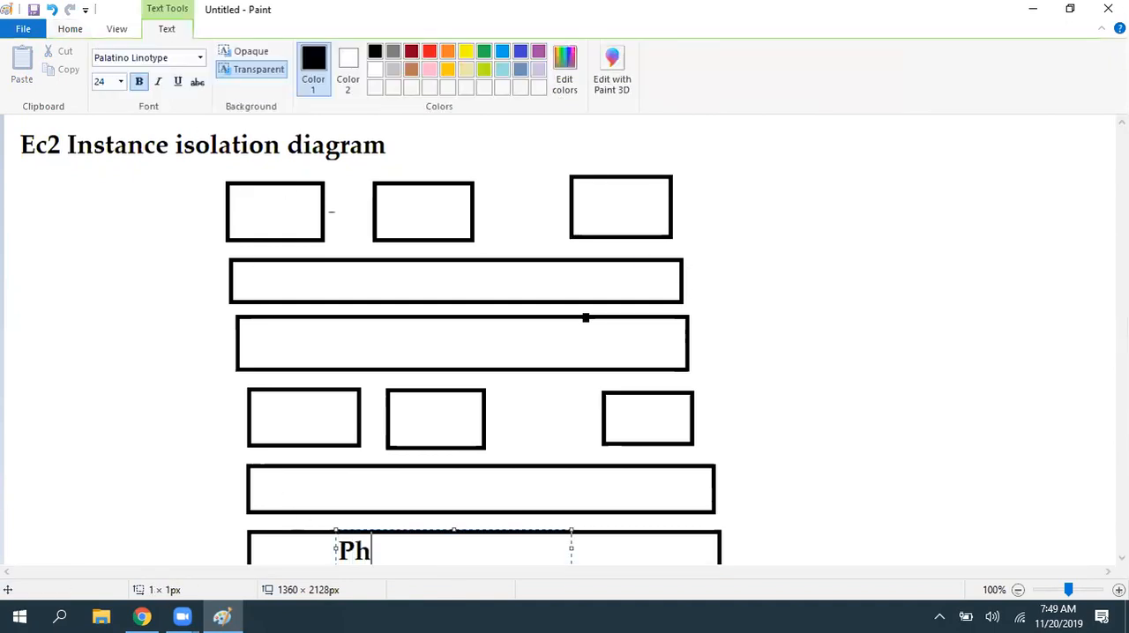
text(ysical Re)
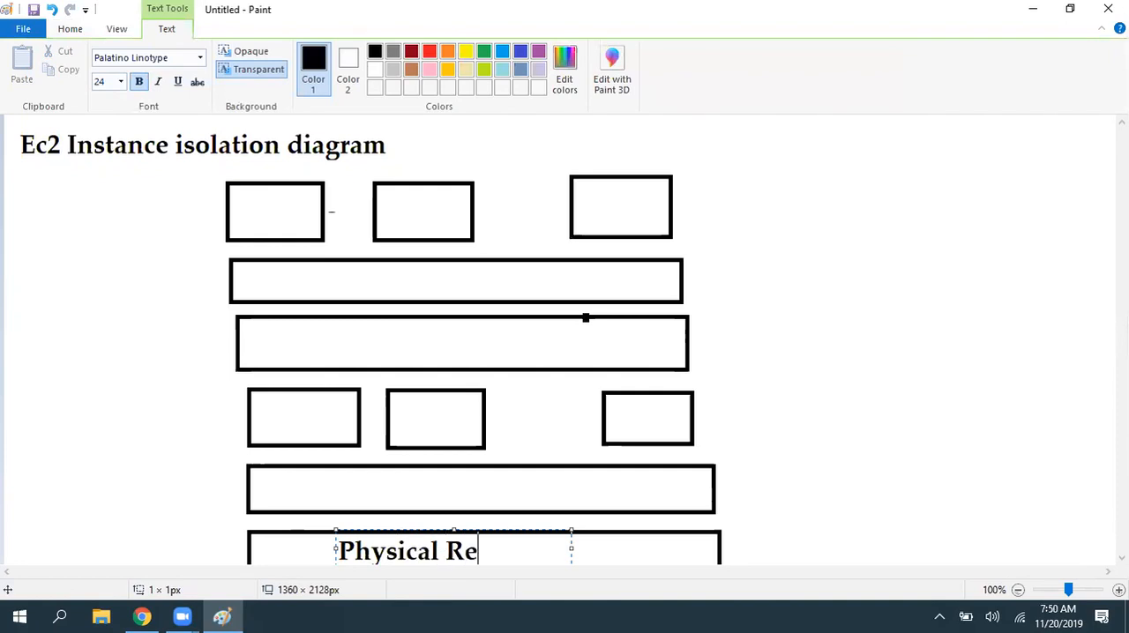
text(soufrce)
key(BackSpace)
key(BackSpace)
key(BackSpace)
key(BackSpace)
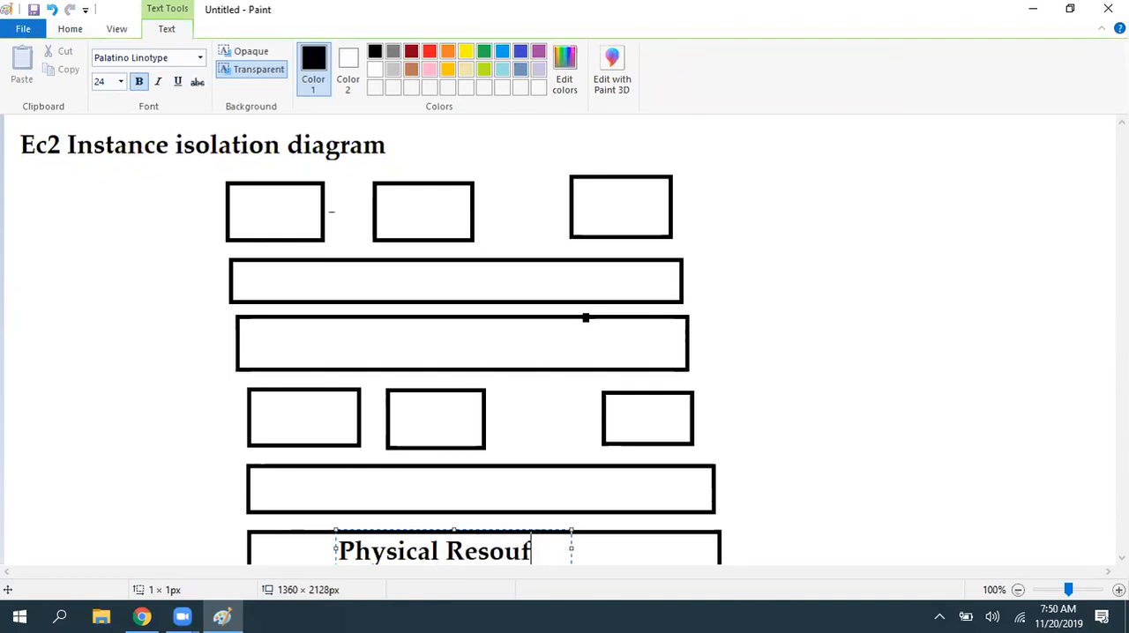
text(rces)
click(906, 447)
- Label the wide bar directly above Physical Resources "Firewall"
scroll(466, 537, down, 4)
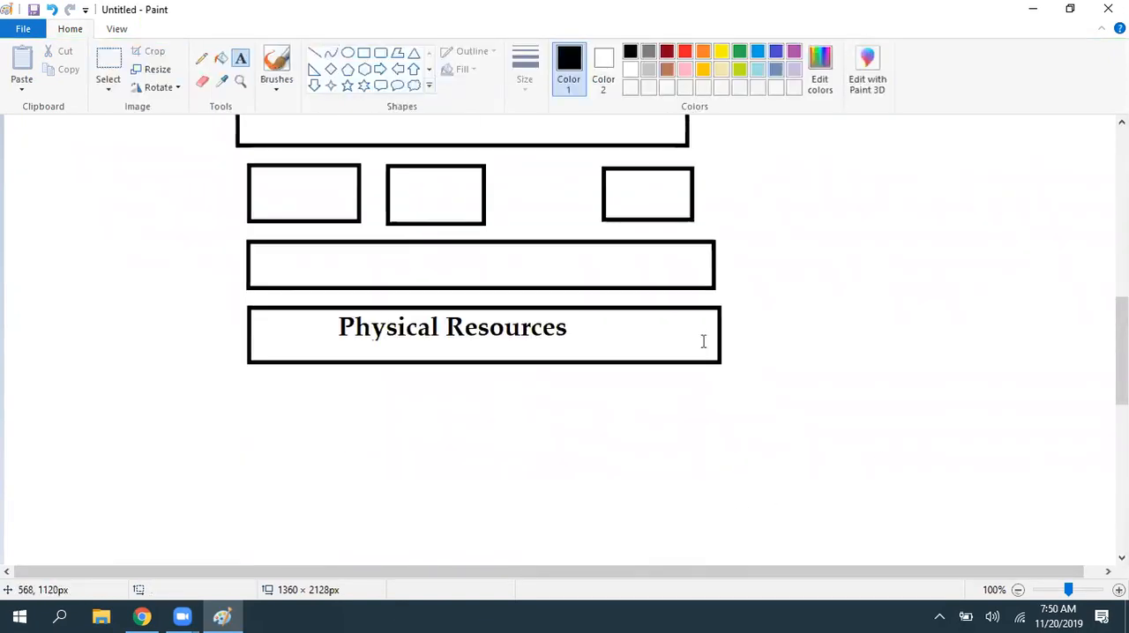
scroll(811, 433, up, 2)
click(362, 376)
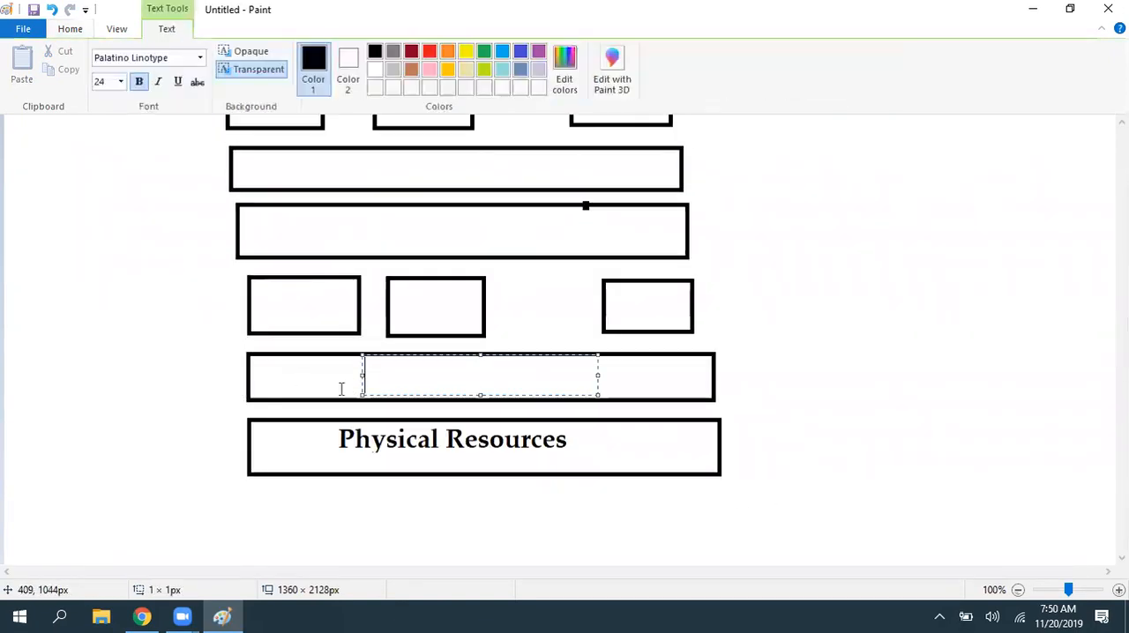
text(Firewall)
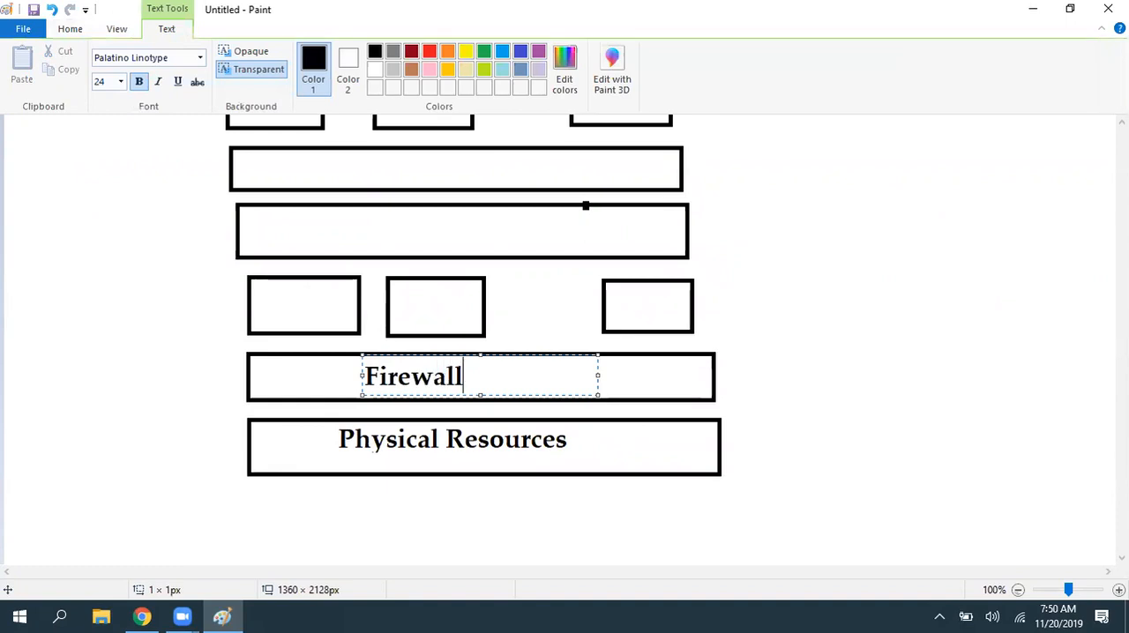
click(627, 331)
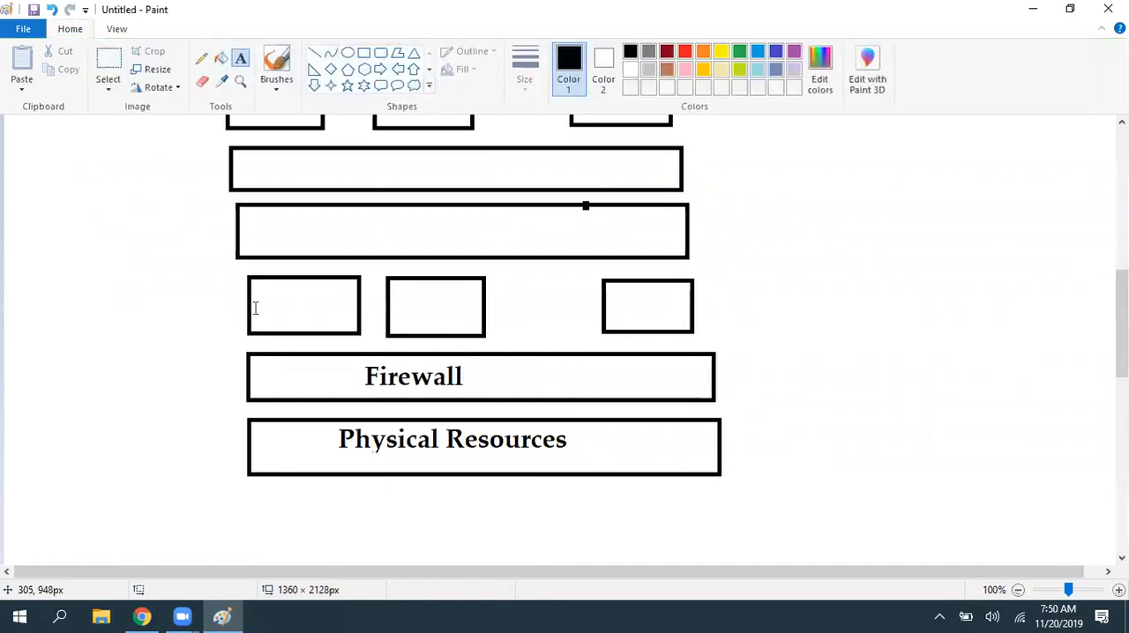
- Label the three small boxes above the Firewall bar "C1 SG", "C2 SG" and "Cn SG"
click(254, 281)
text(C)
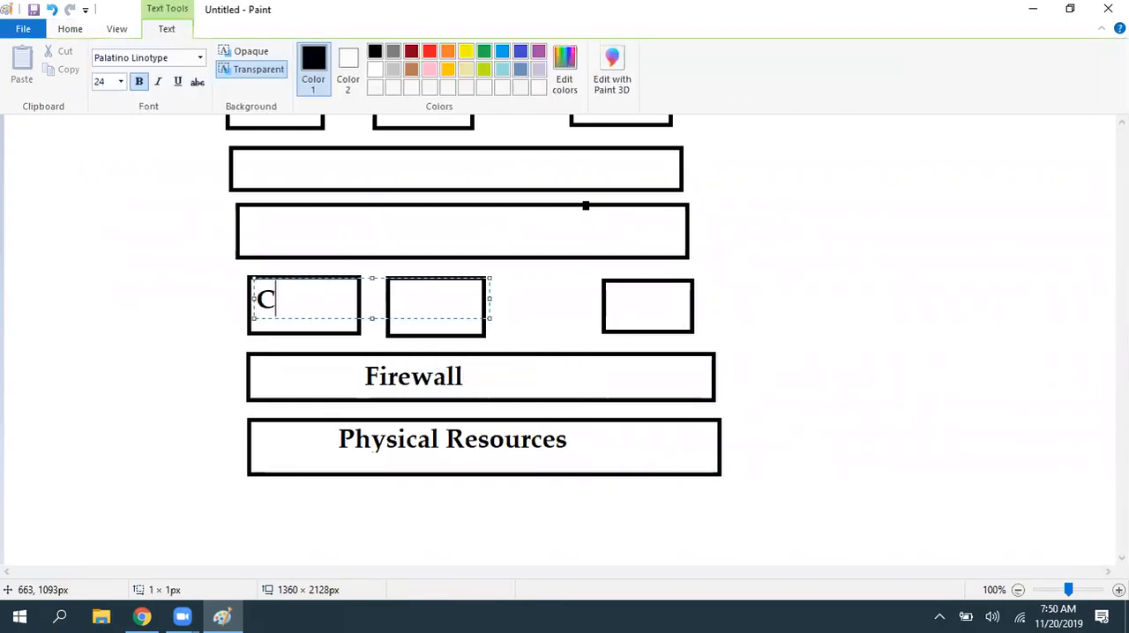
text(1 SG)
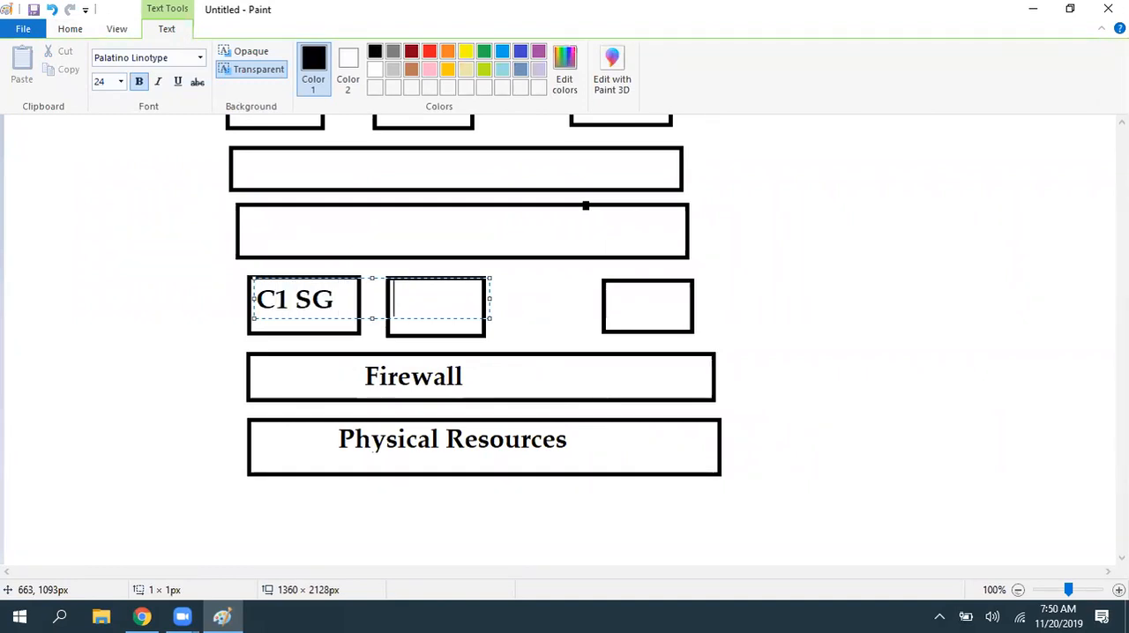
text(        C)
text(SG)
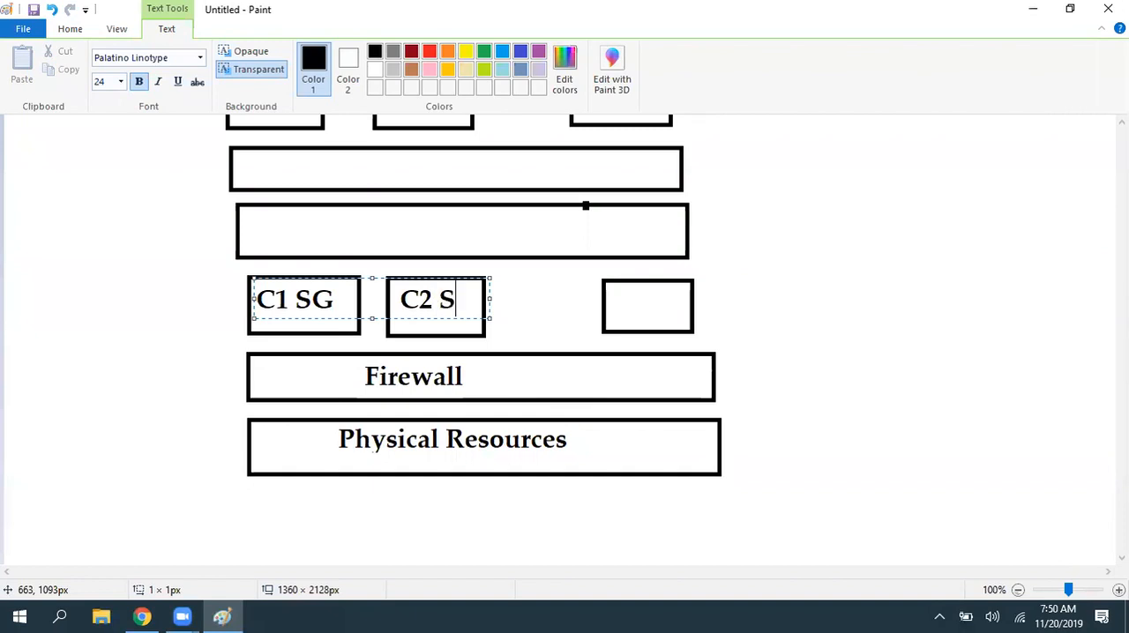
click(618, 308)
click(616, 301)
text(Cn )
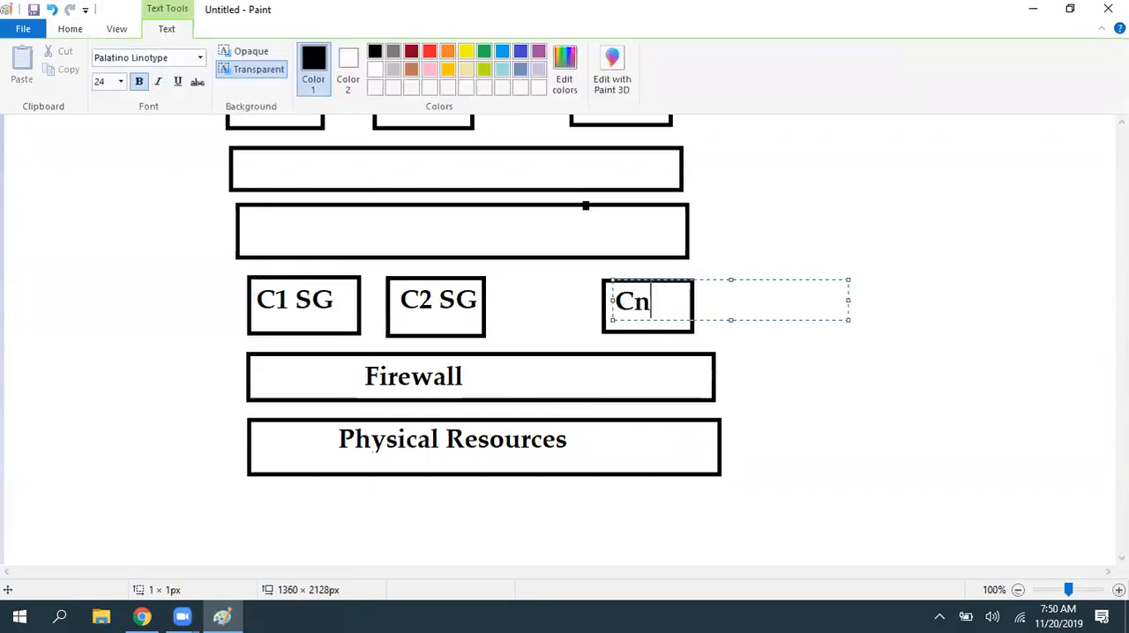
text(SG)
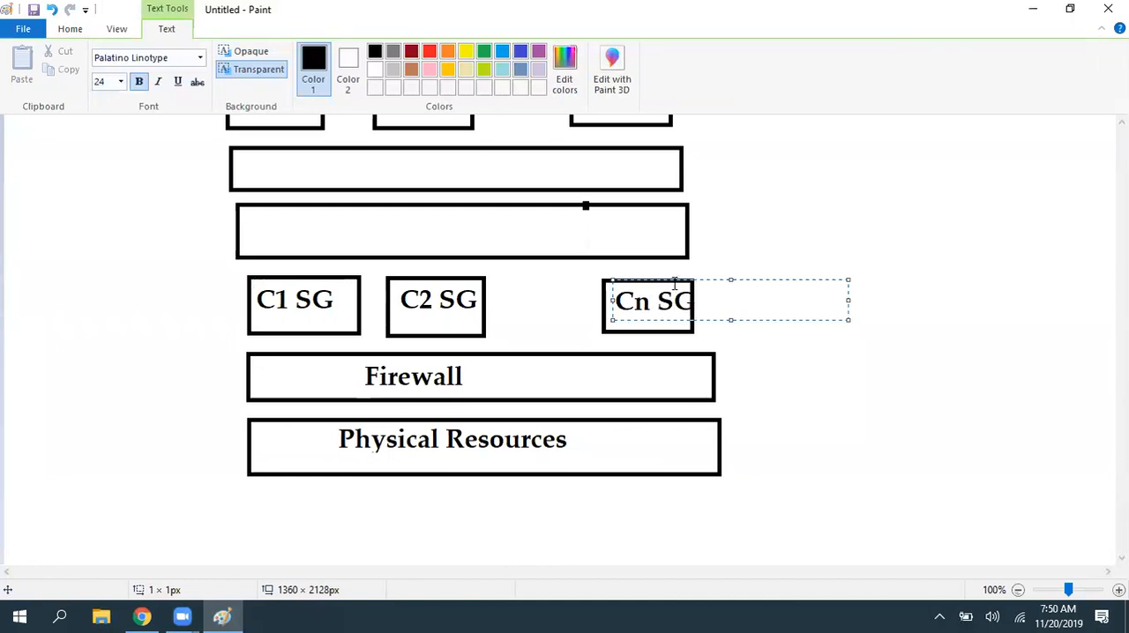
click(852, 355)
- Label the wide bar directly above the SG boxes "Virtual Interface"
scroll(864, 382, up, 5)
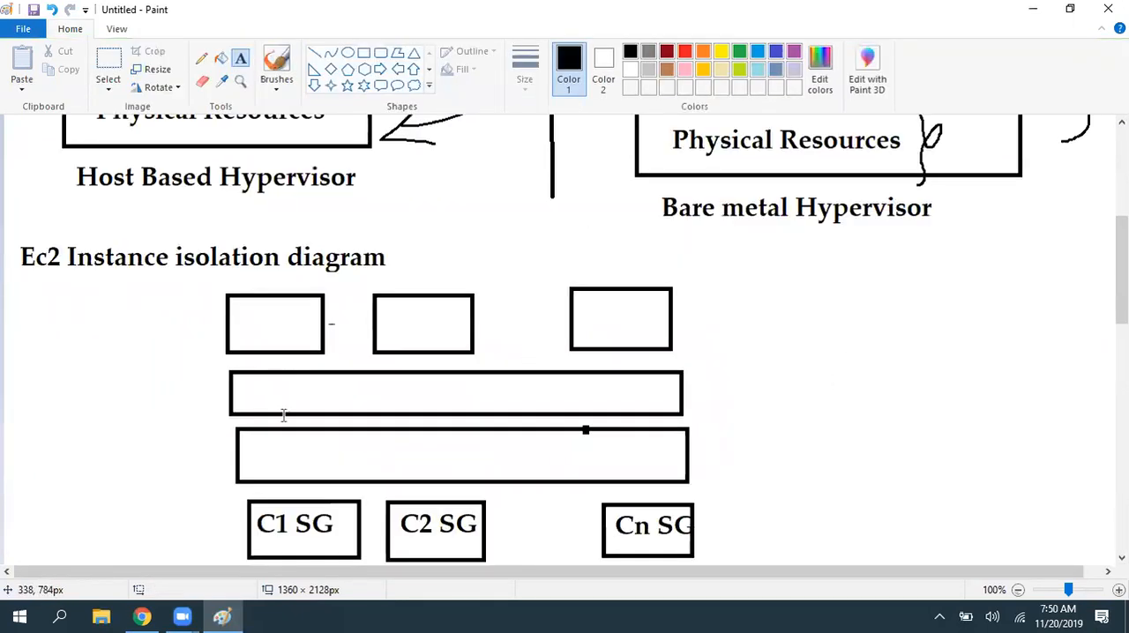
click(301, 439)
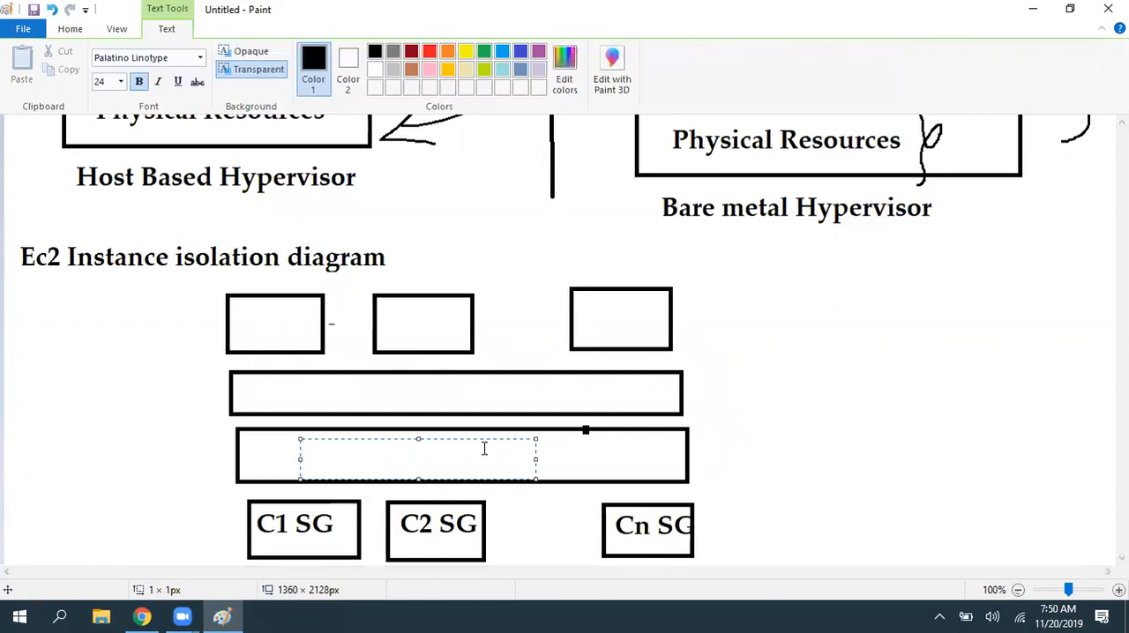
text(Virtual Interf)
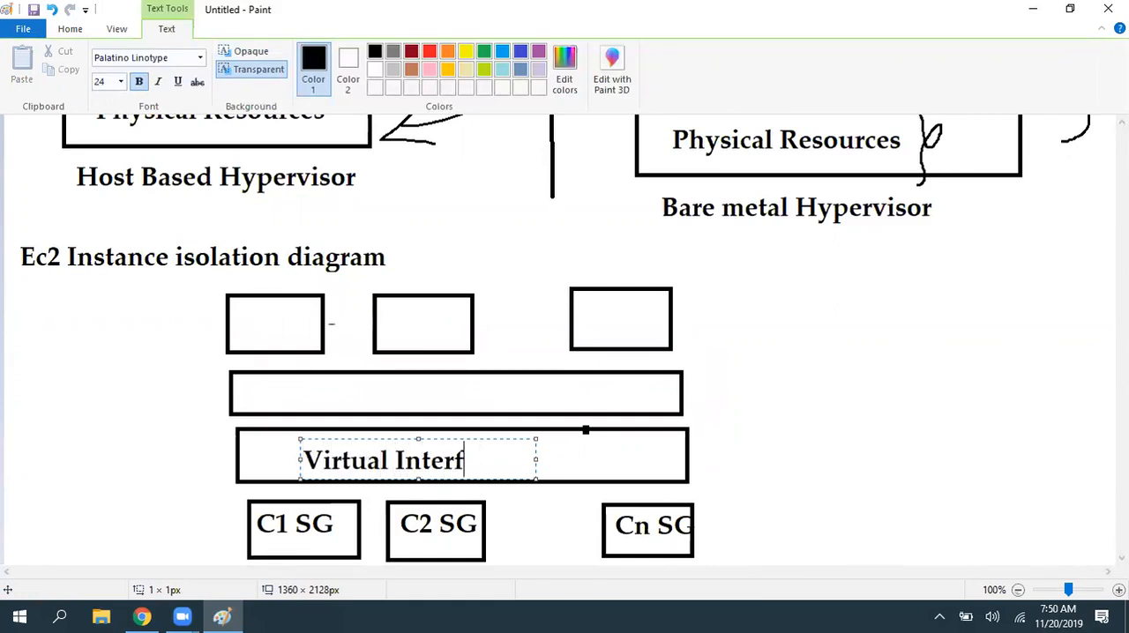
text(ace)
- Label the wide bar above Virtual Interface "XEN"
click(335, 394)
click(337, 375)
text(XEN)
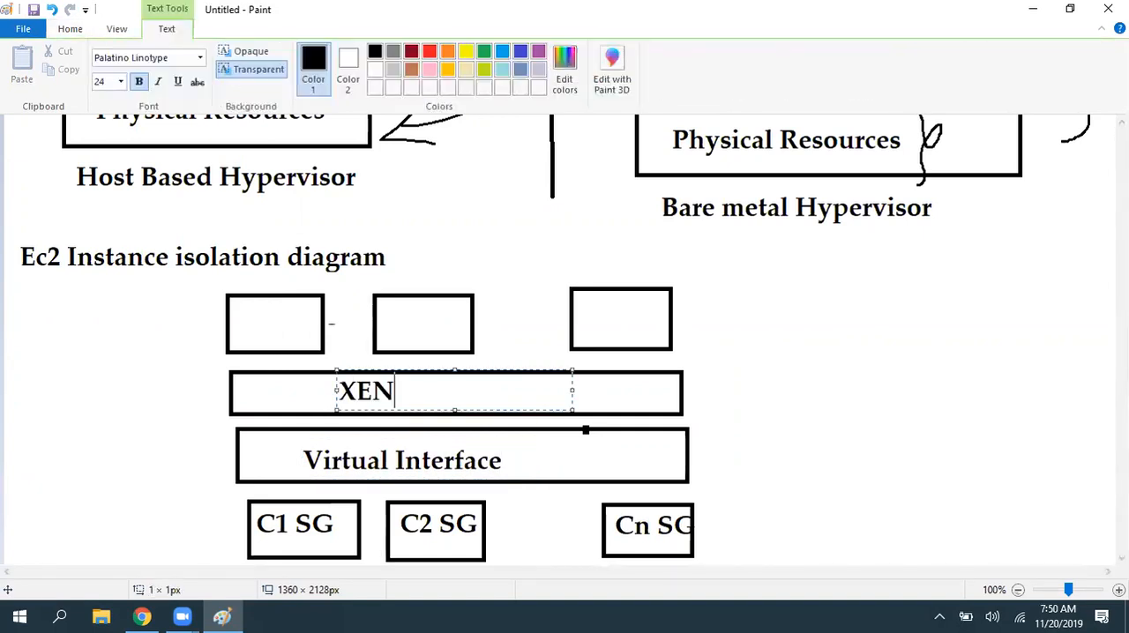
click(862, 418)
- Add the text "Intsnaces" starting in the first small box above the XEN bar
drag(240, 303, 476, 344)
text(Intsnaces)
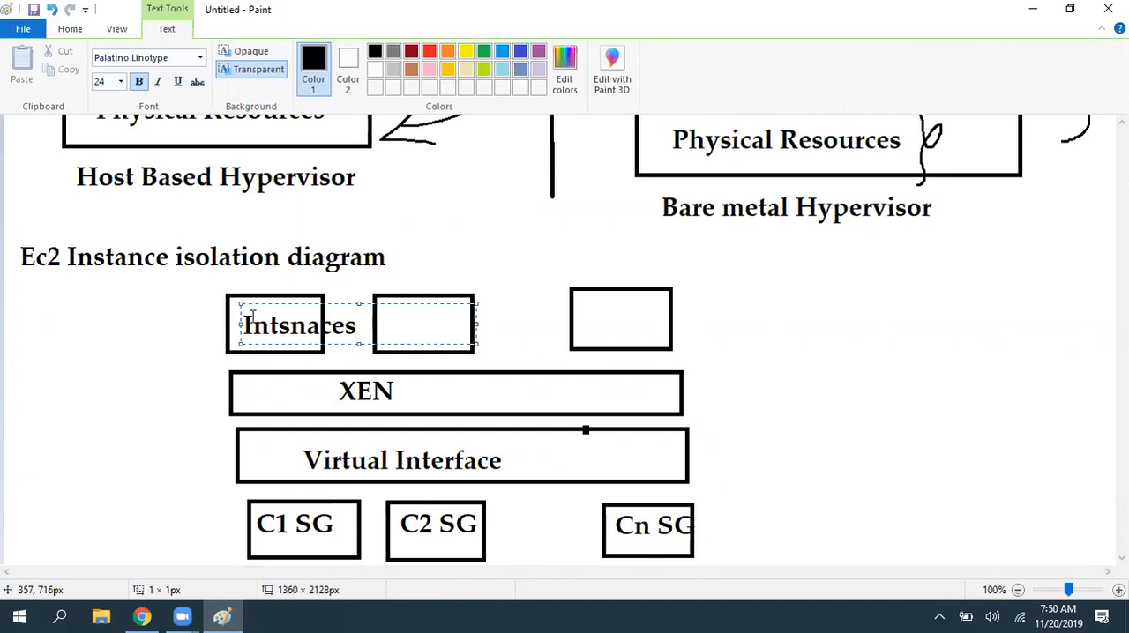
click(858, 344)
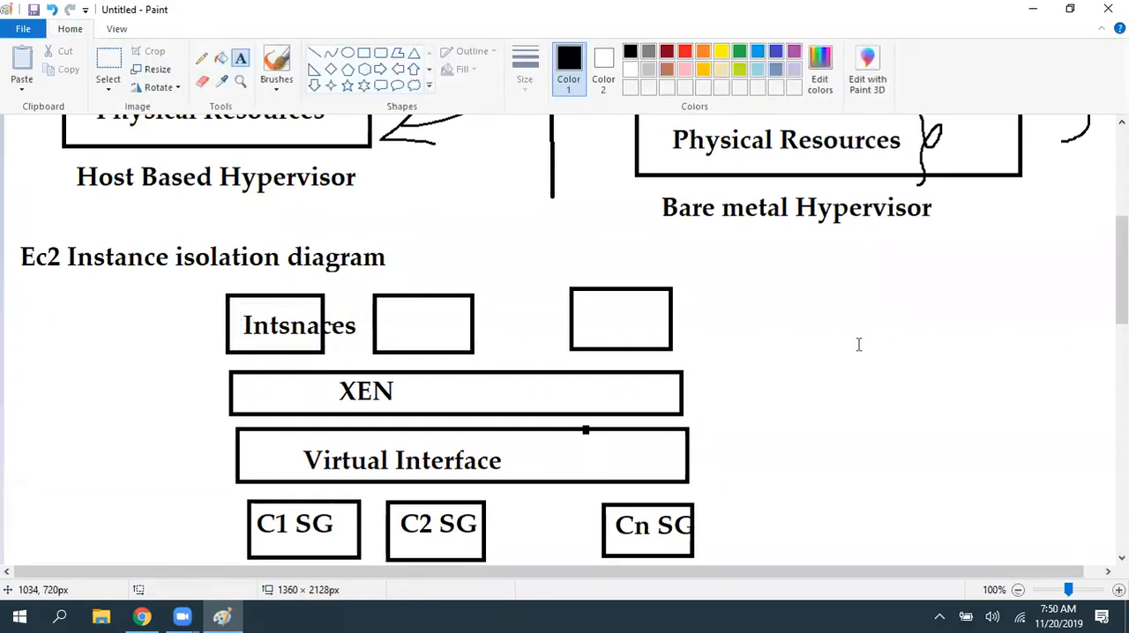
scroll(887, 319, down, 3)
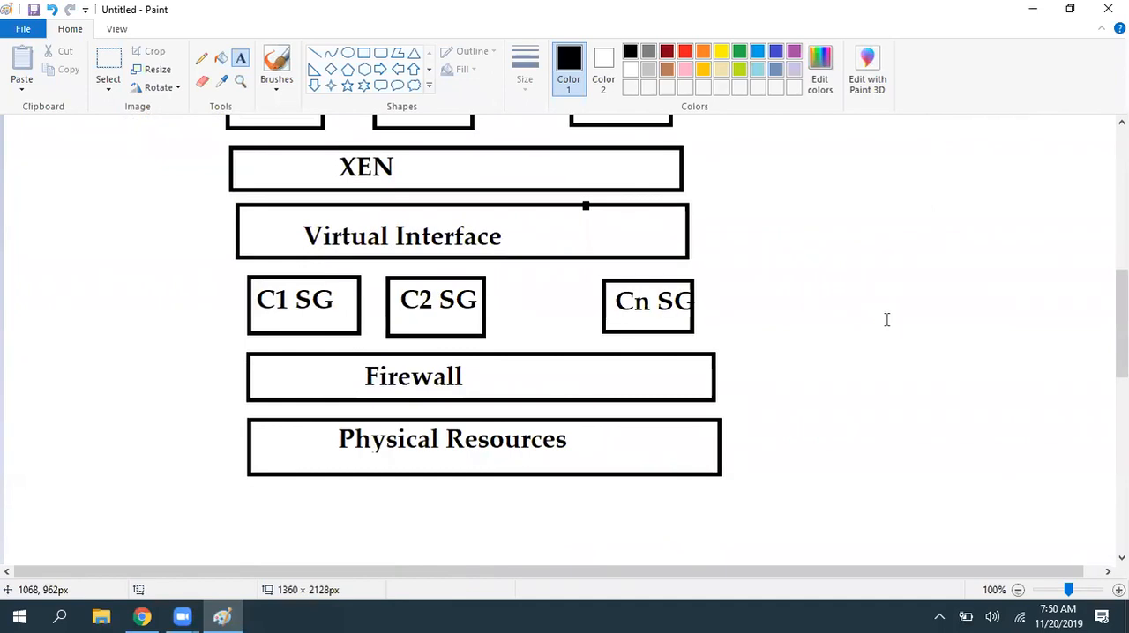
- Switch to Chrome, search Google Images for "ec2 instance isolation" and open the AWS Summit 2011 diagram preview
click(142, 616)
click(224, 15)
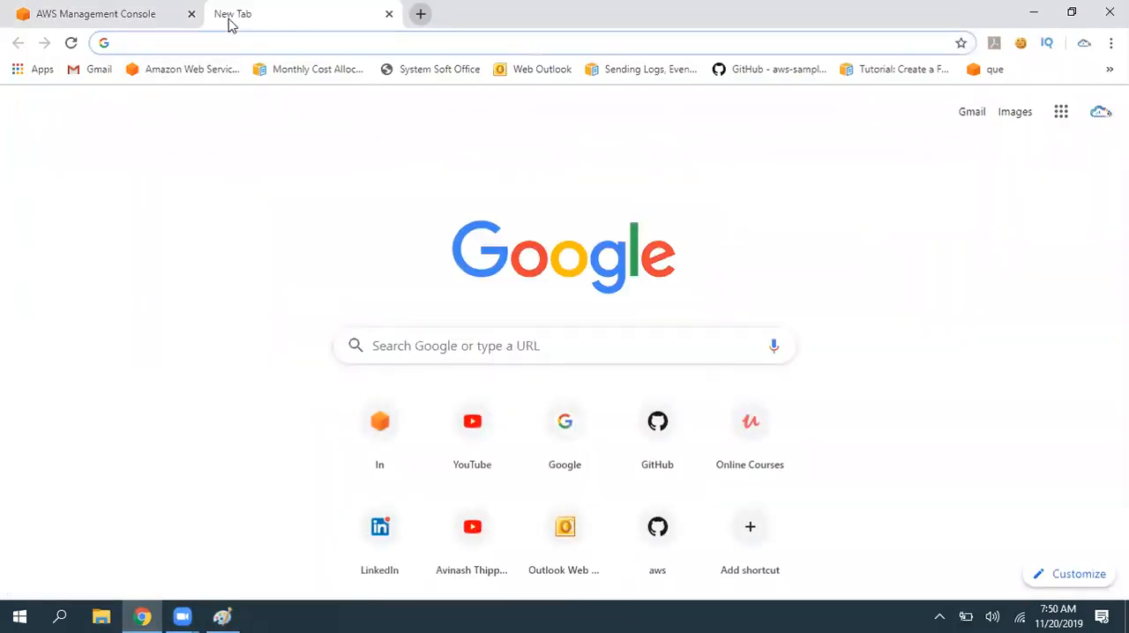
text(ec2 insta)
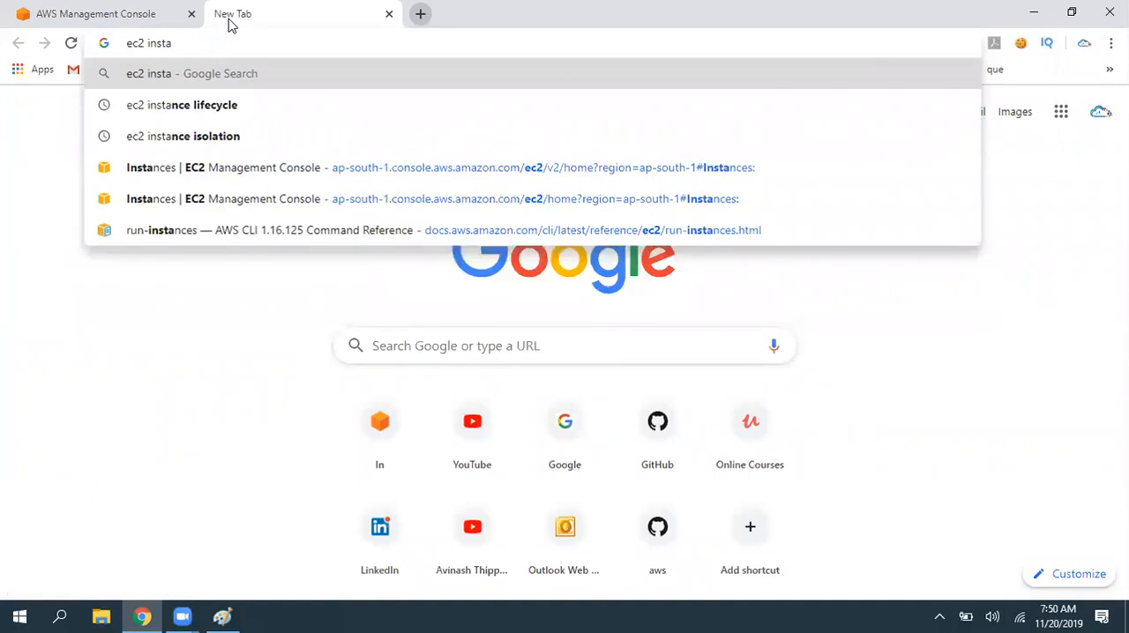
key(Down)
key(Down)
key(Return)
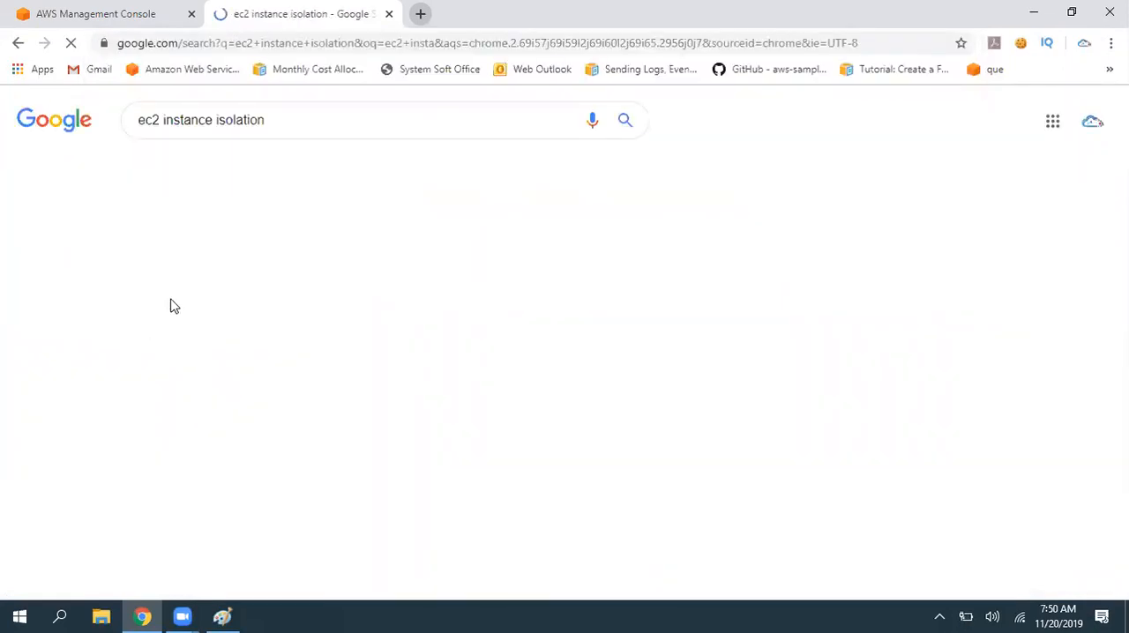
click(231, 177)
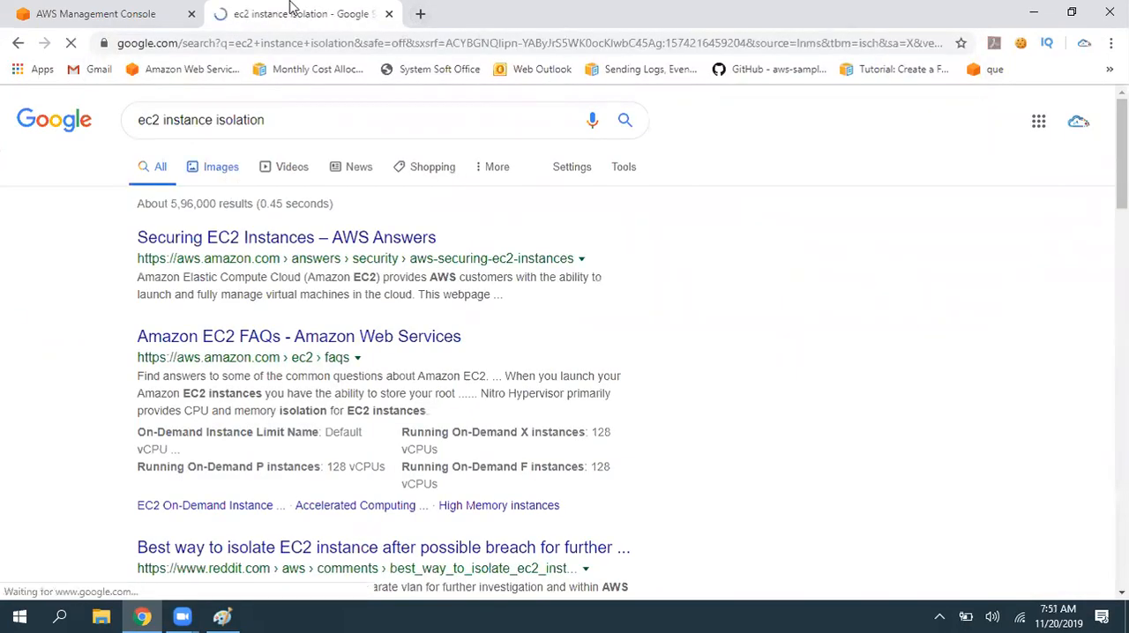
click(157, 326)
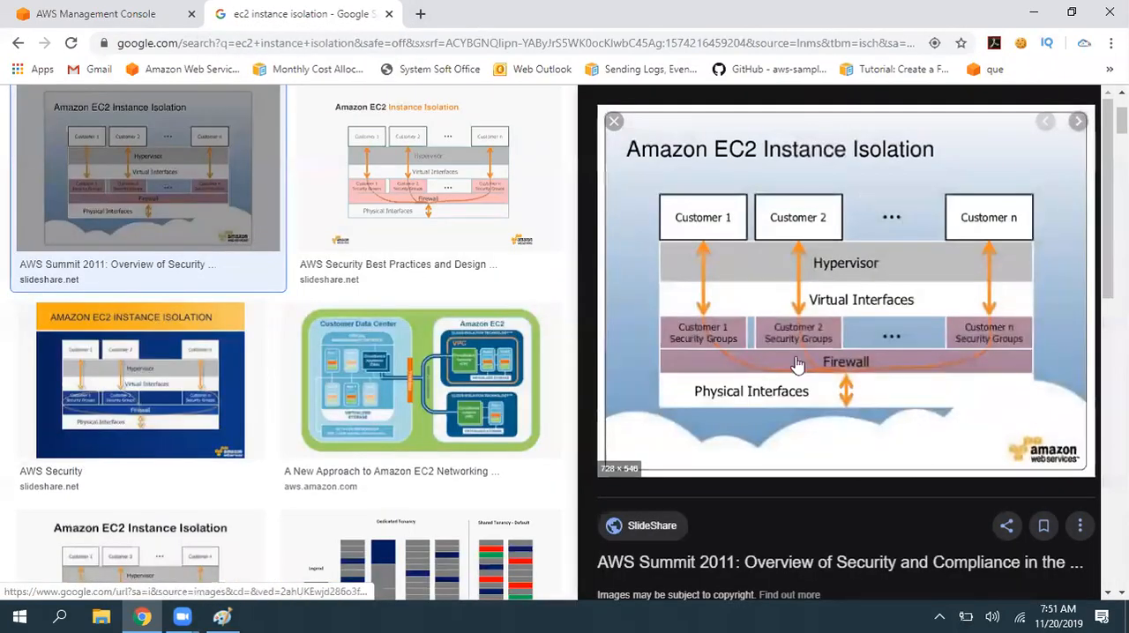
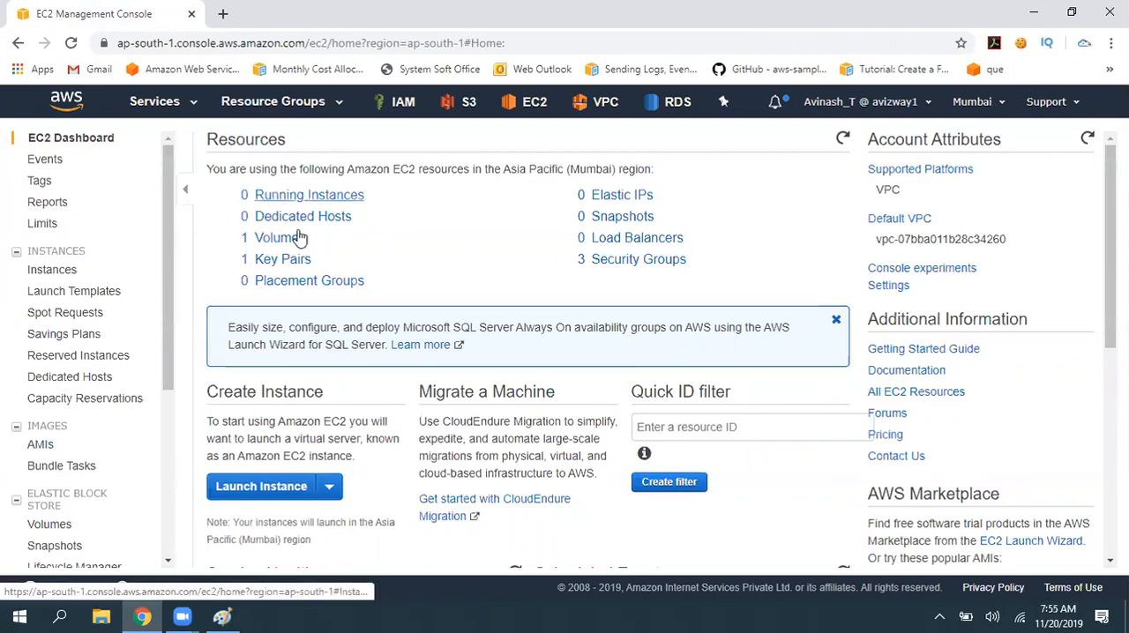
- Open the EC2 instances list, deselect the Apache Webserver instance and start launching a new instance
click(328, 195)
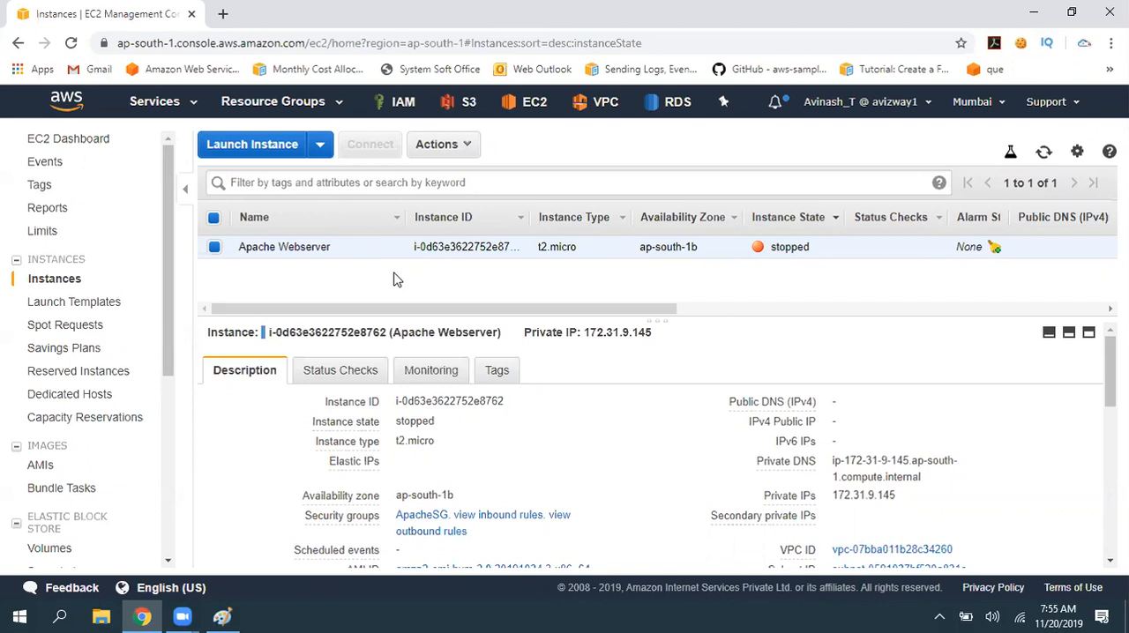
click(212, 221)
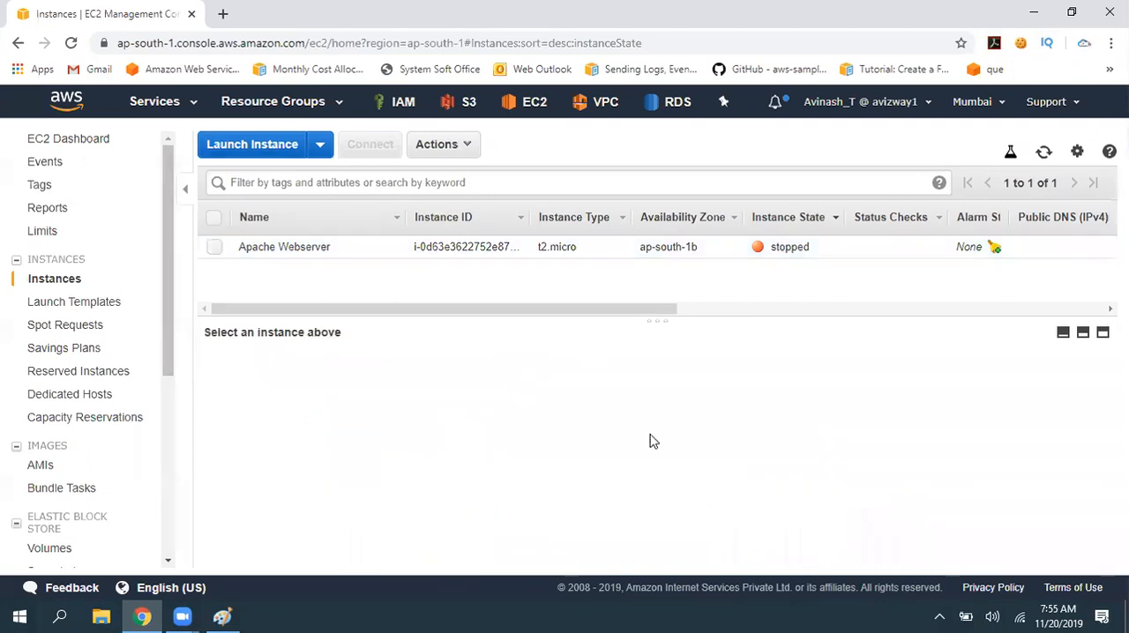
click(230, 146)
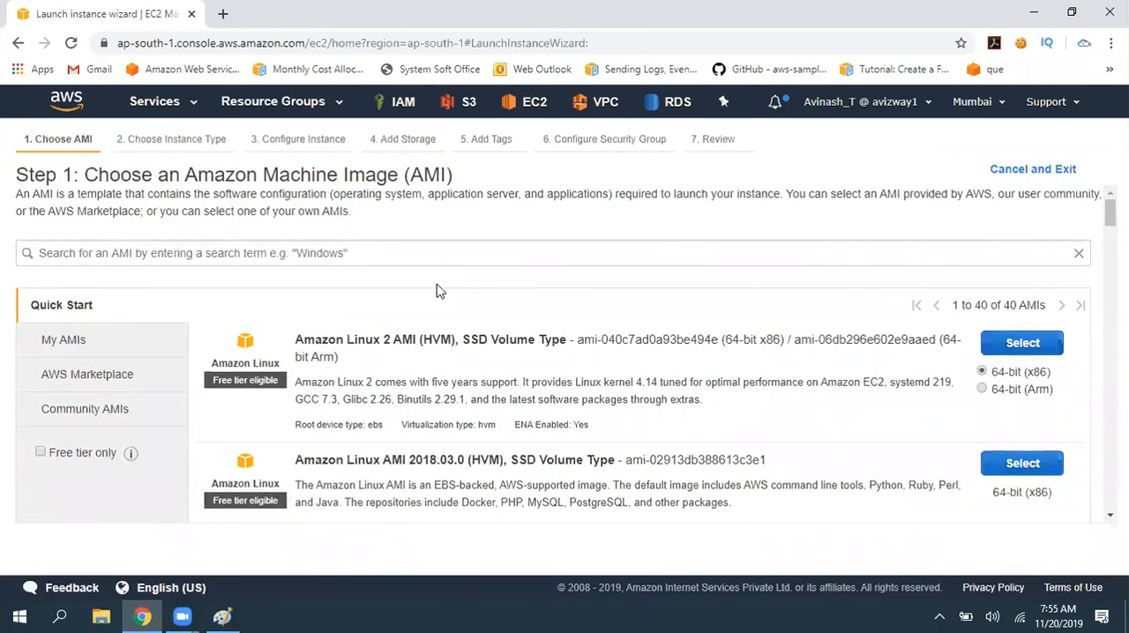
- Copy the heading text "Choose an Amazon Machine Image (AMI)" and open ec2.txt from the desktop in a maximized Notepad window
drag(86, 174, 511, 181)
key(ctrl+c)
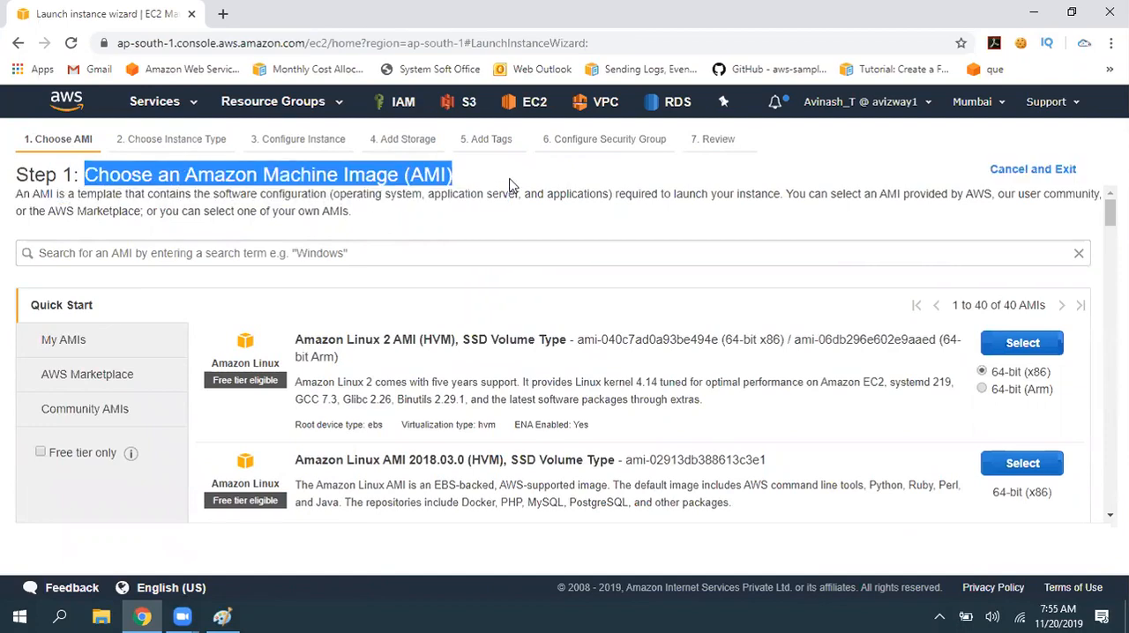
click(515, 249)
click(1127, 618)
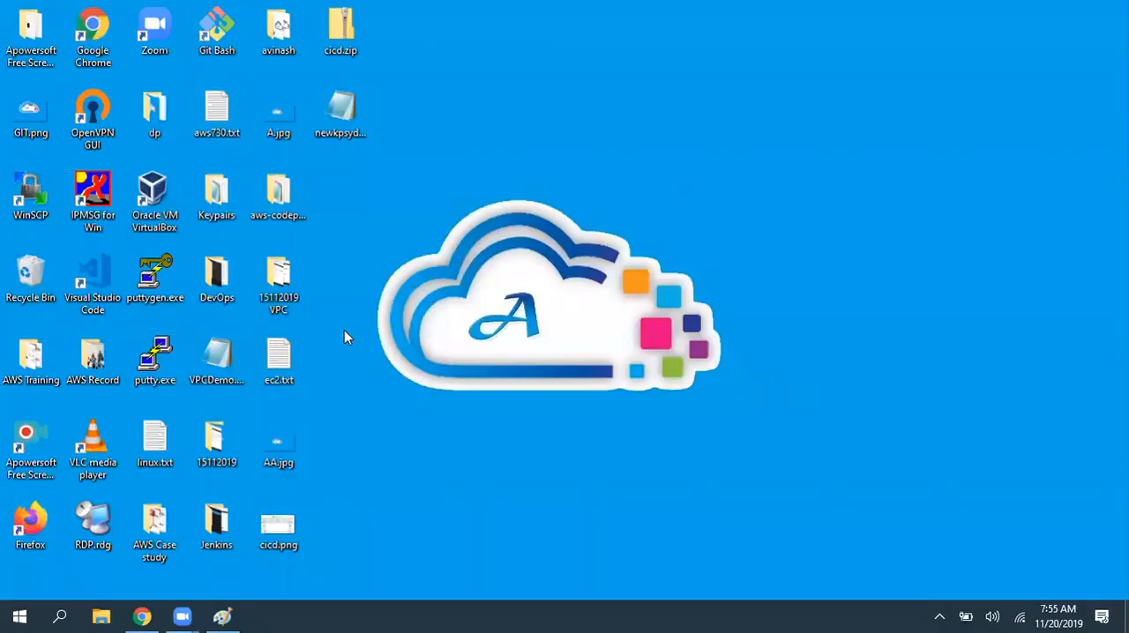
double_click(279, 362)
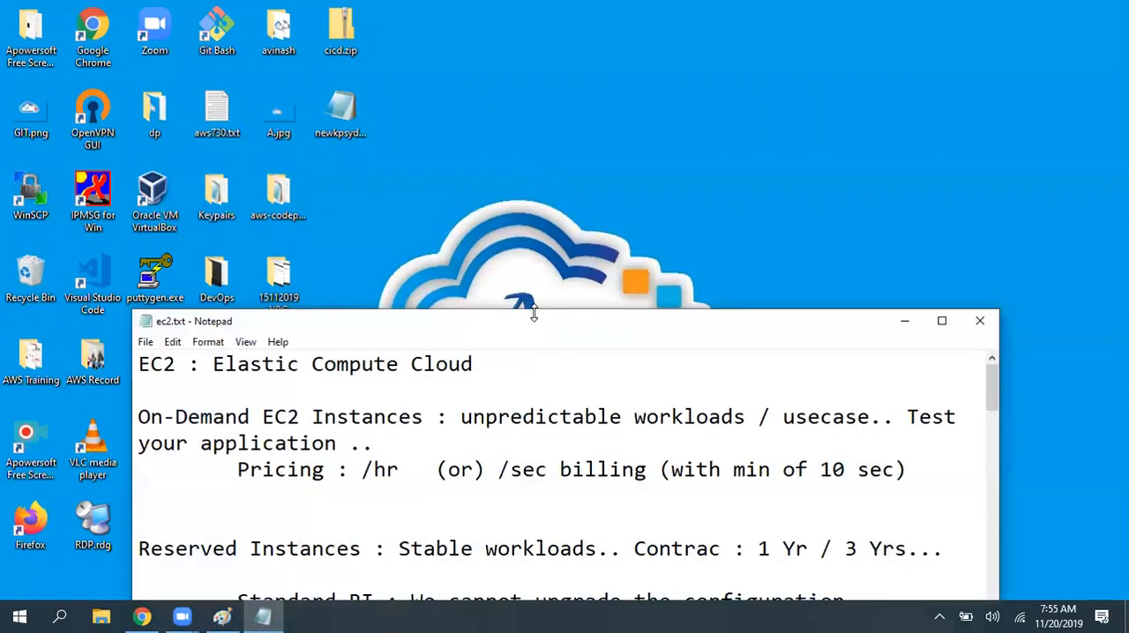
double_click(538, 321)
- Delete the extra blank lines above the AWS Marketplace line, leaving a single blank line after the spot pricing notes
scroll(726, 391, down, 15)
drag(734, 361, 7, 309)
scroll(13, 207, up, 4)
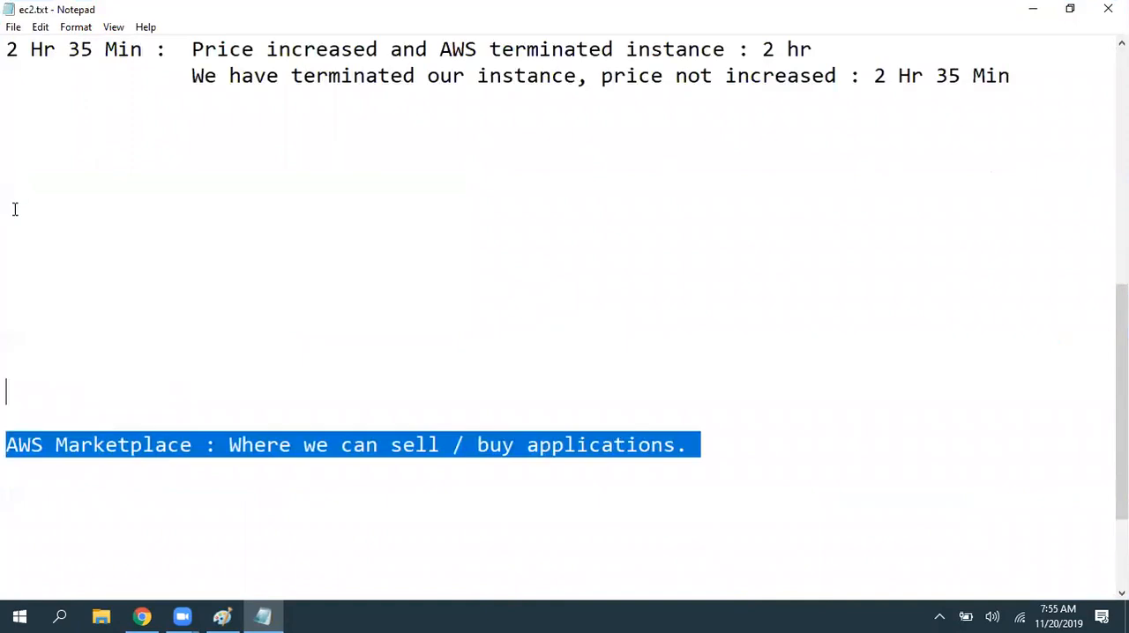
click(25, 381)
key(Delete)
key(Delete)
key(Delete)
key(Delete)
key(Delete)
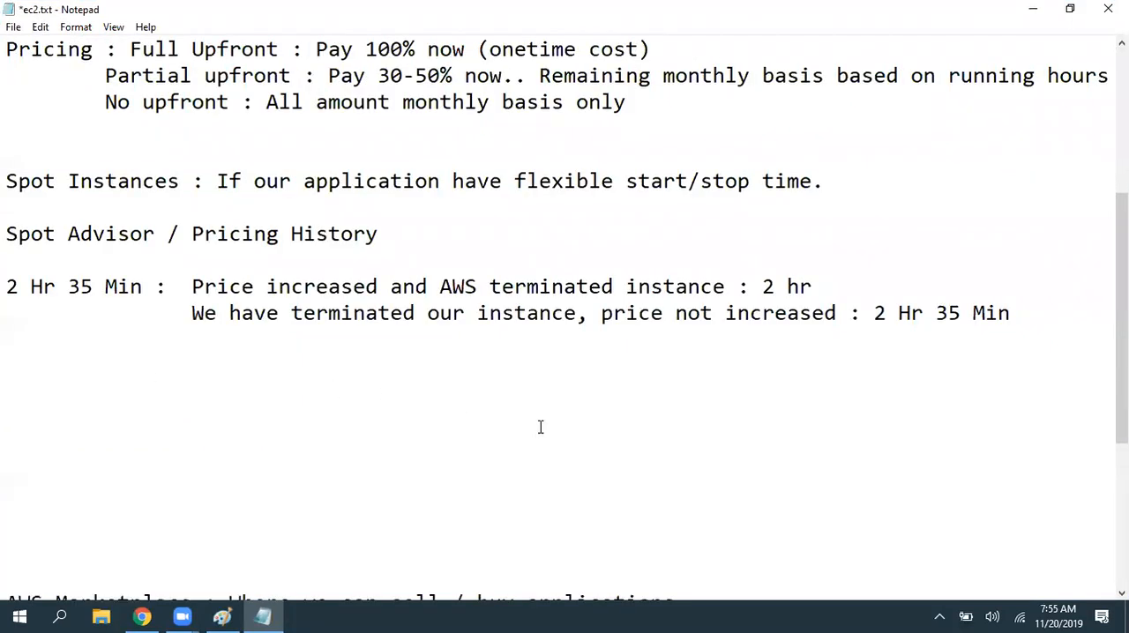
key(Delete)
key(Delete)
key(Delete)
key(Delete)
key(Delete)
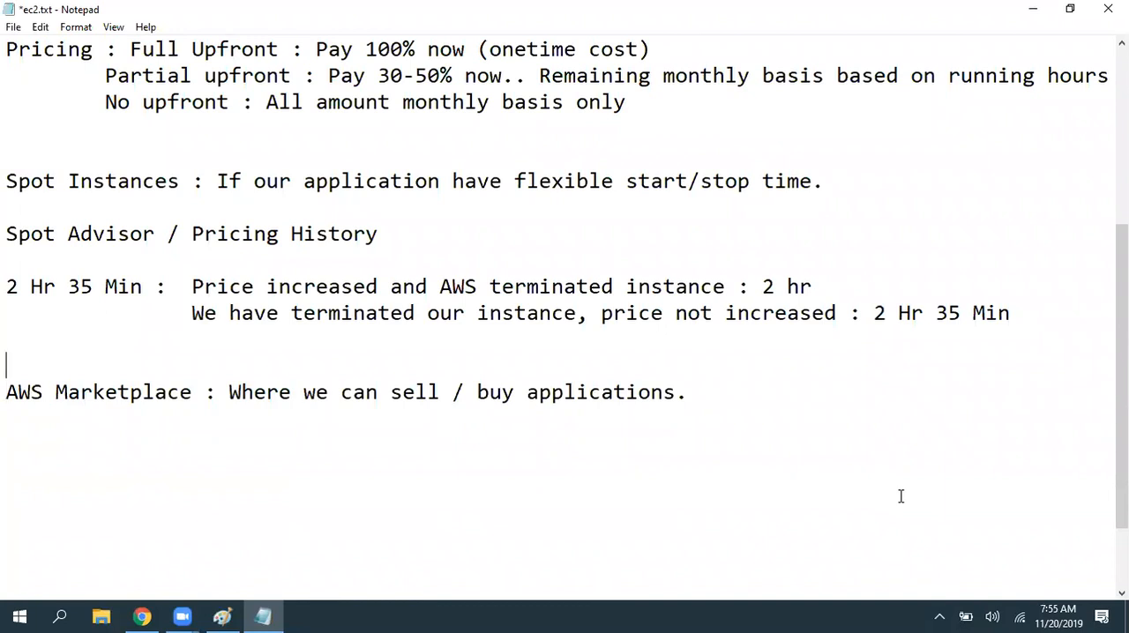
key(Delete)
- Add the heading "Instance Lau8nch :" a few lines below the AWS Marketplace line
click(713, 370)
key(Return)
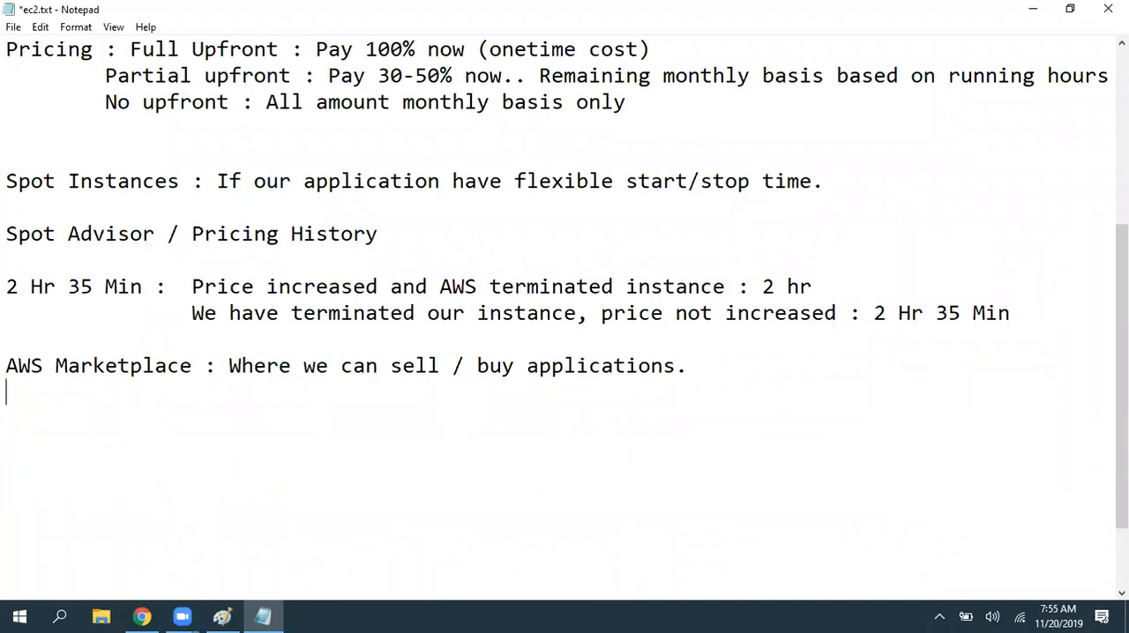
key(Return)
key(Return)
key(Return)
text(s)
key(BackSpace)
text(Instance Lau8nch :)
key(Return)
key(Return)
key(Return)
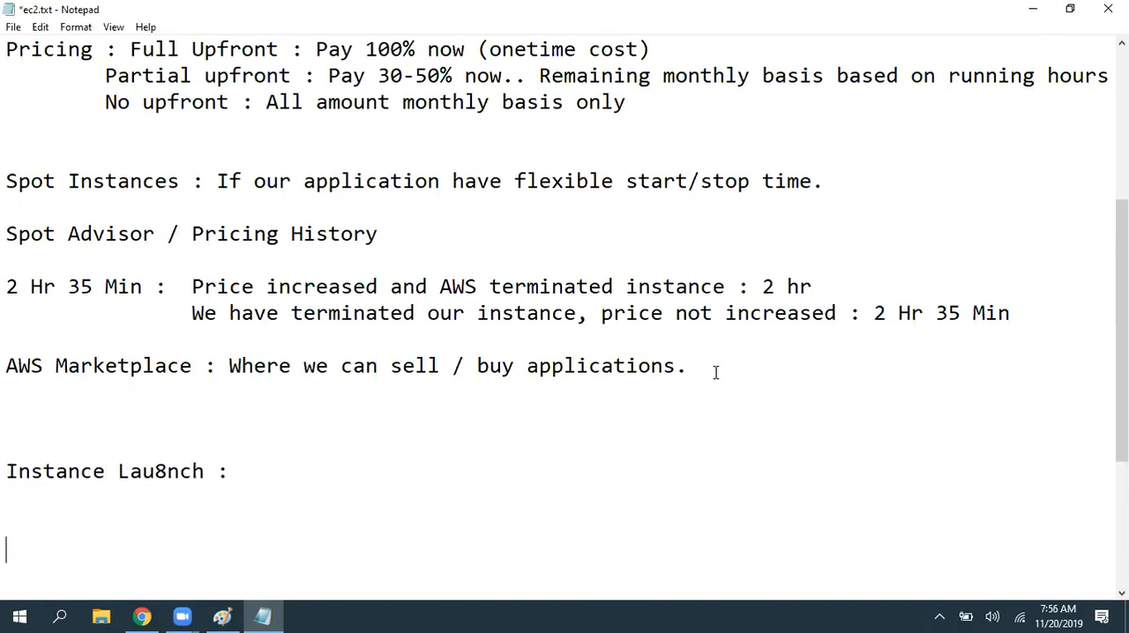
- Add a run of blank lines below the instance launch heading and save the file
scroll(715, 373, down, 3)
key(Return)
key(Return)
key(Return)
key(Return)
key(Return)
key(Return)
key(Return)
key(Return)
key(Return)
key(Return)
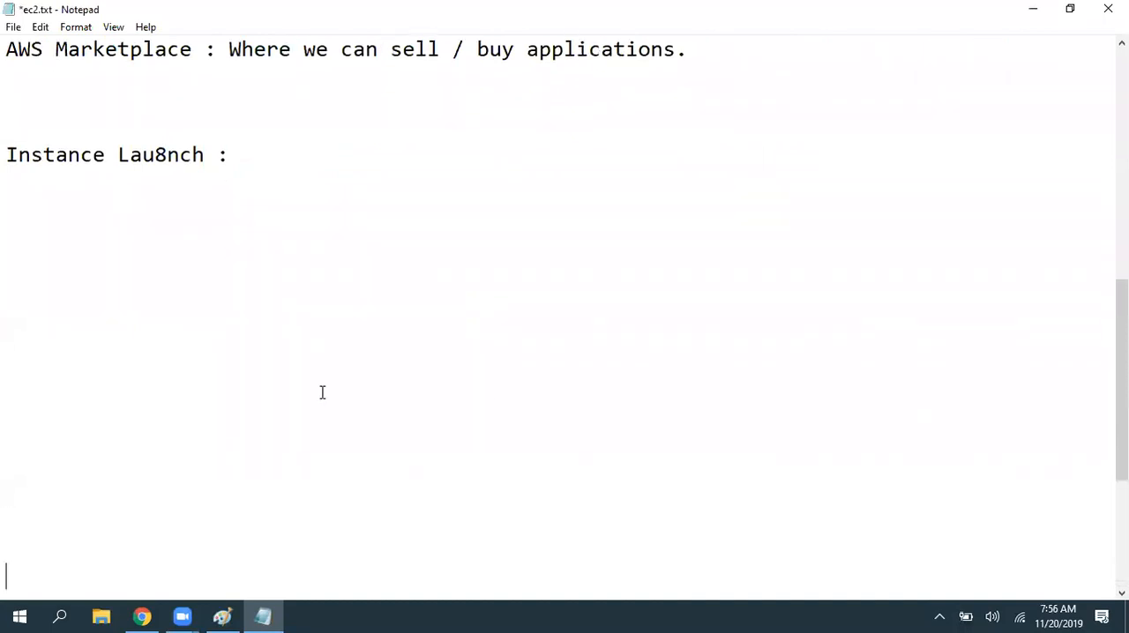
key(Return)
key(Return)
key(ctrl+s)
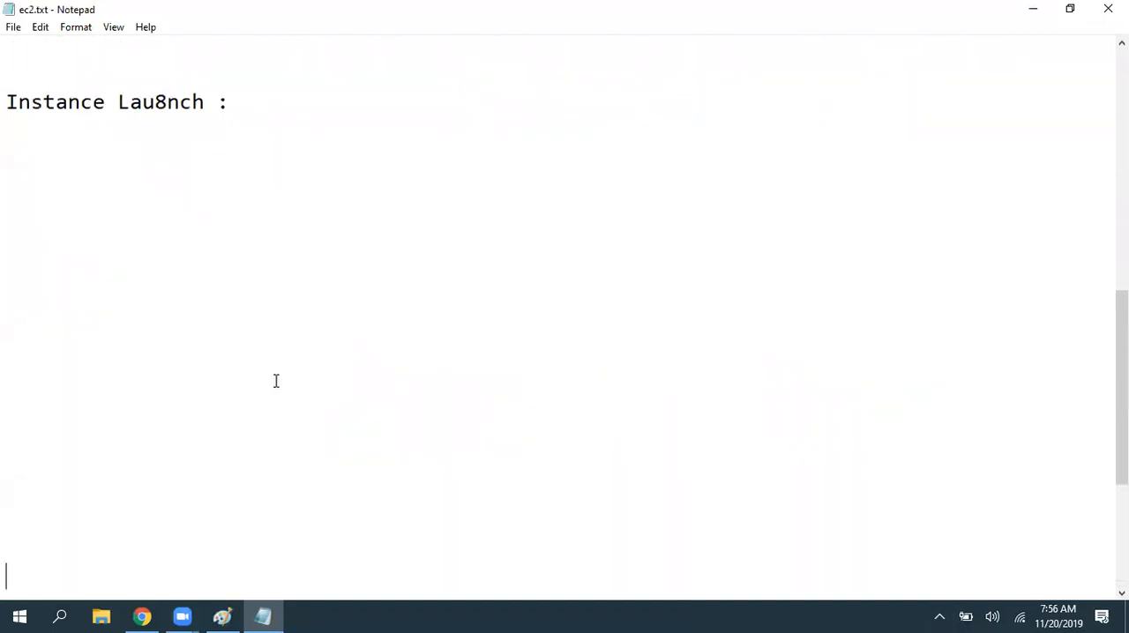
- Add "AMI :" below the instance launch heading, followed by the copied text "Choose an Amazon Machine Image (AMI)"
click(14, 155)
text(AMi)
key(BackSpace)
key(BackSpace)
text(I :)
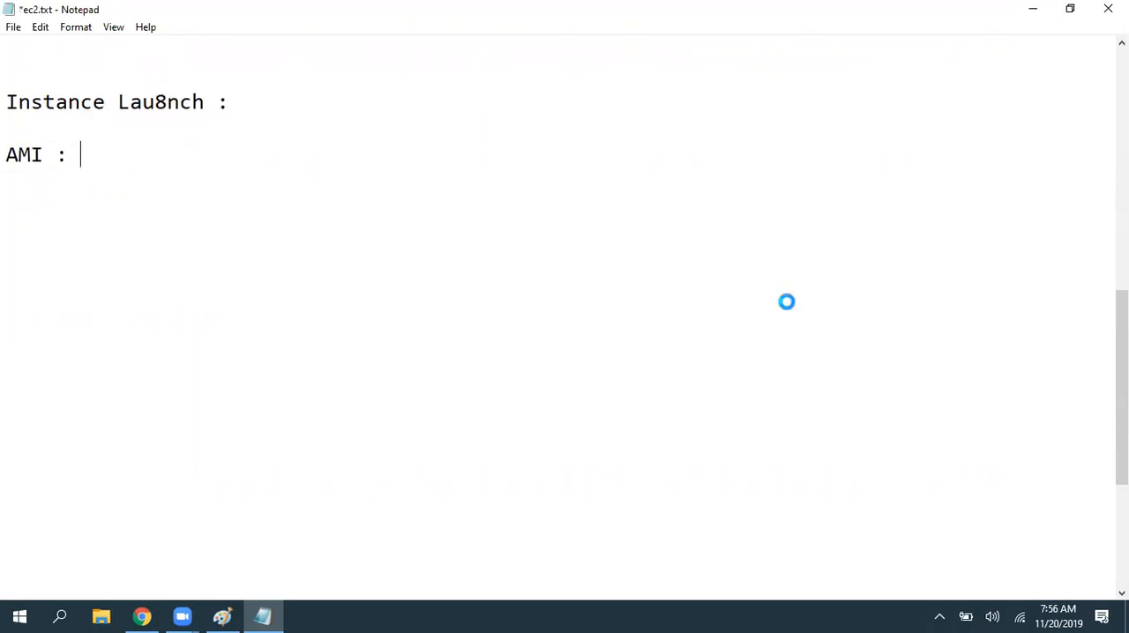
key(ctrl+v)
- Trim the AMI line to "AMI : Amazon Machine Image (AMI) :" by removing "Choose an" and appending a colon, and save the file
drag(192, 156, 82, 155)
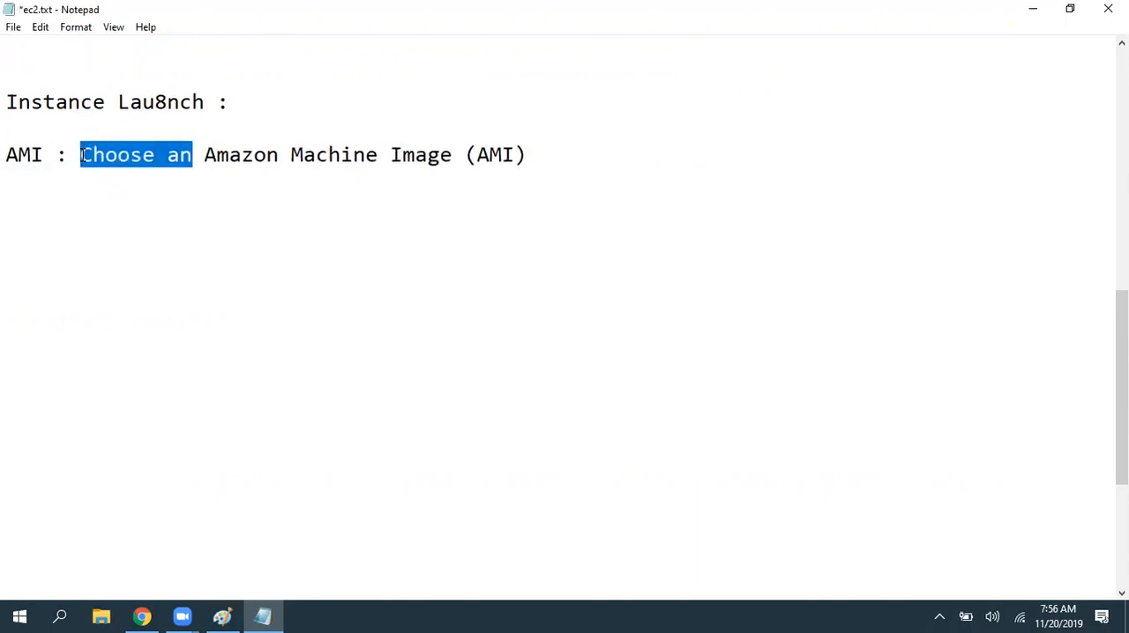
key(Delete)
key(Delete)
click(481, 157)
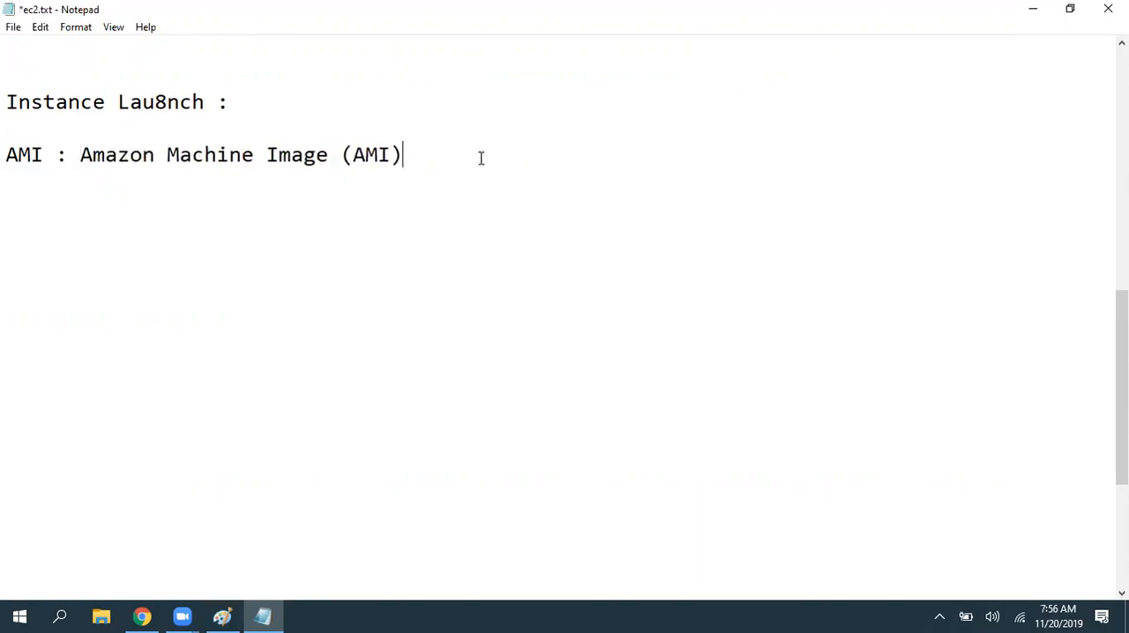
text(:)
key(ctrl+s)
- Switch to Chrome and read the AMI definition under the Step 1 heading of the launch wizard
key(alt+Tab)
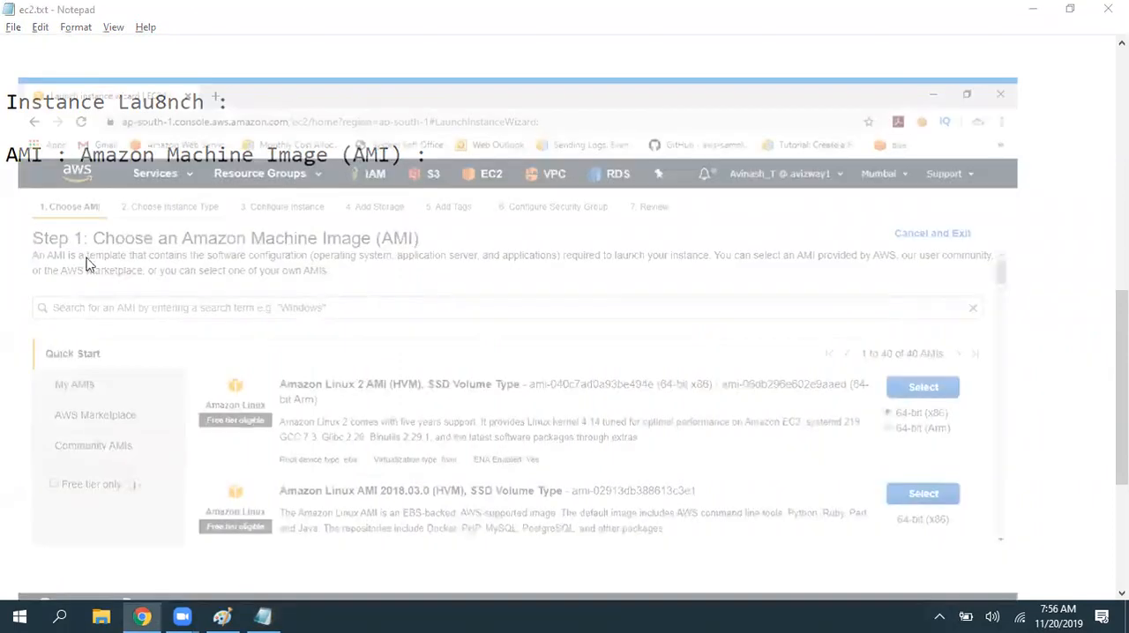
drag(34, 195, 778, 201)
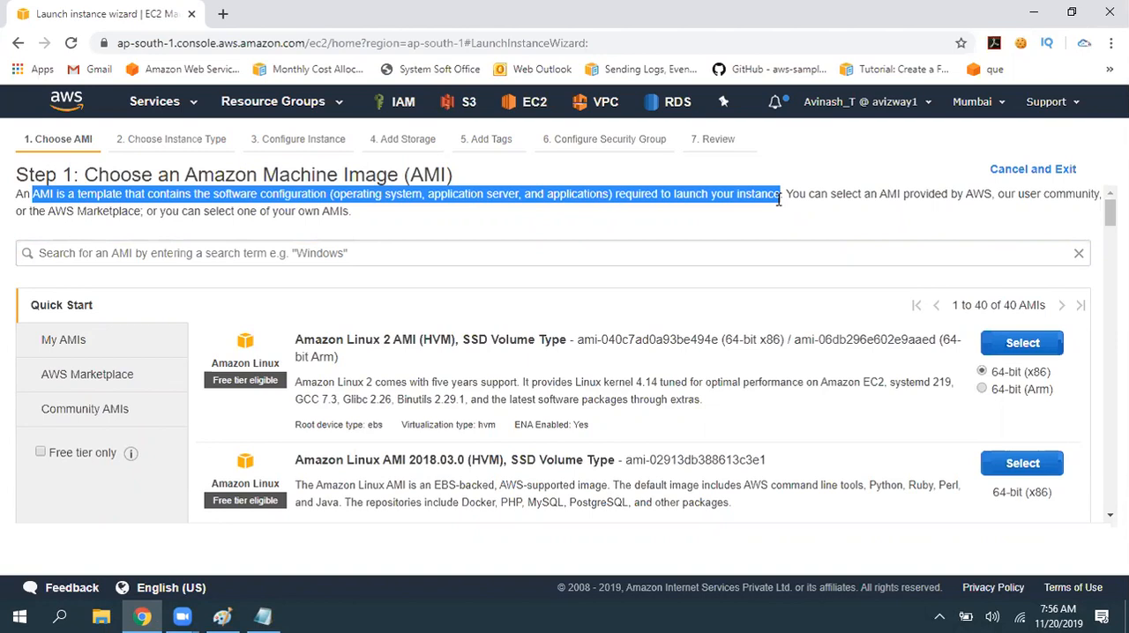
drag(104, 310, 520, 231)
click(521, 231)
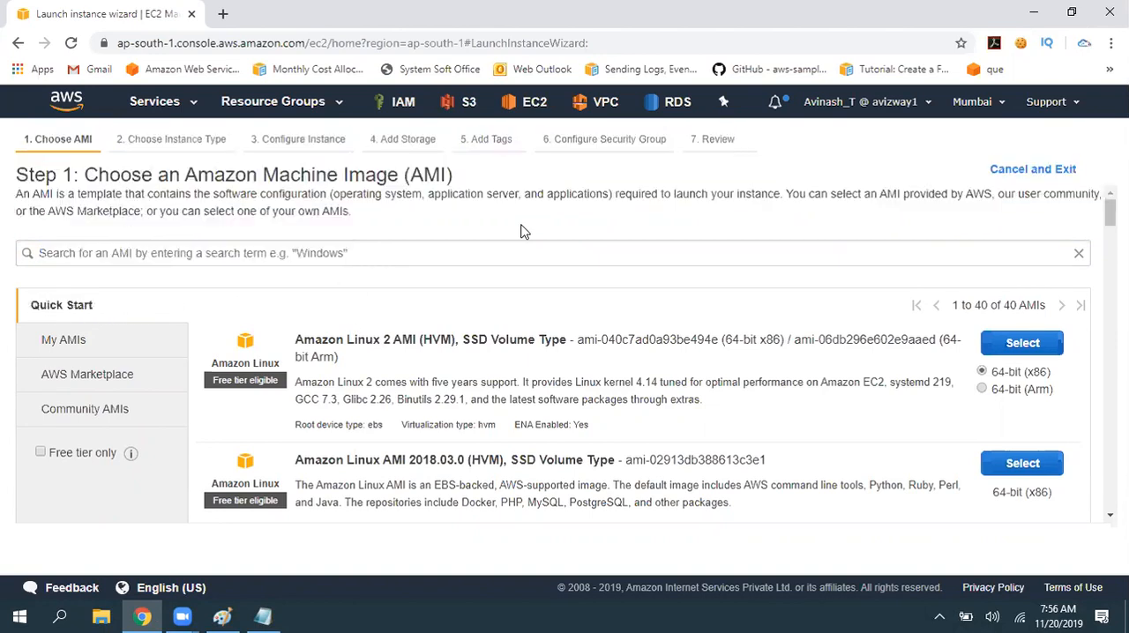
scroll(569, 375, down, 1)
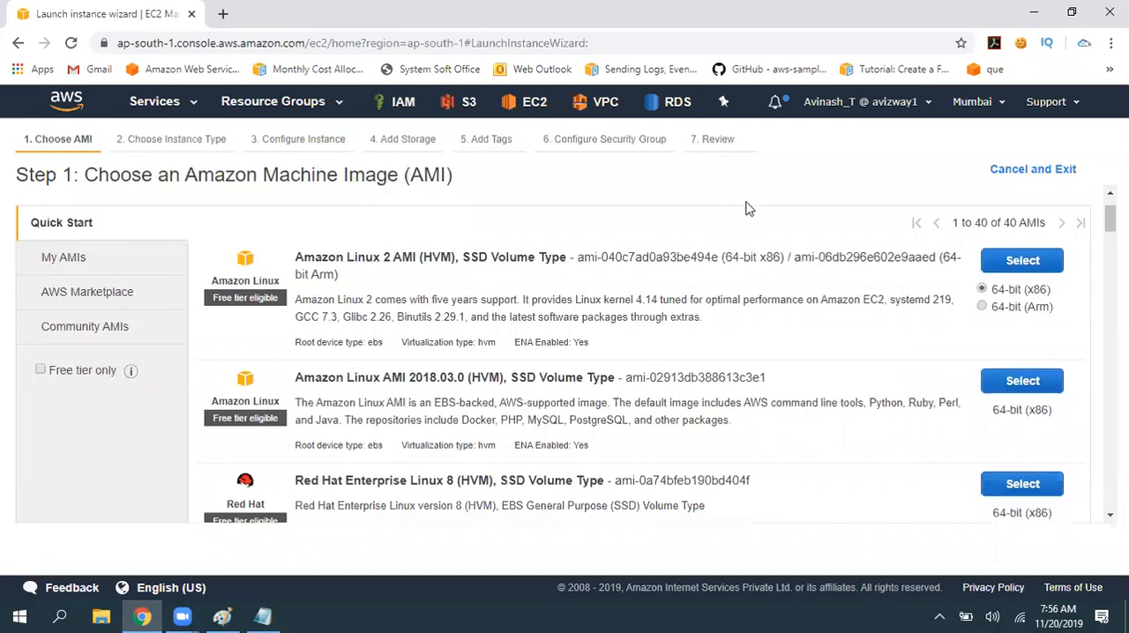
scroll(714, 460, up, 1)
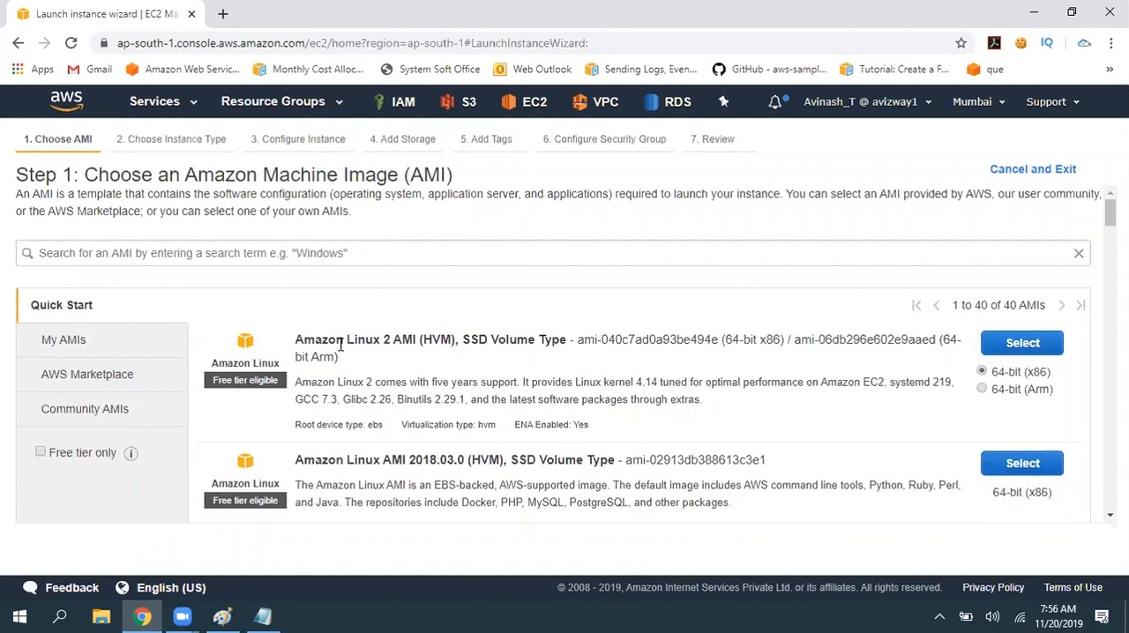
- Review the Linux images in the Quick Start list: Amazon Linux, Red Hat, SUSE and Ubuntu
drag(295, 340, 522, 344)
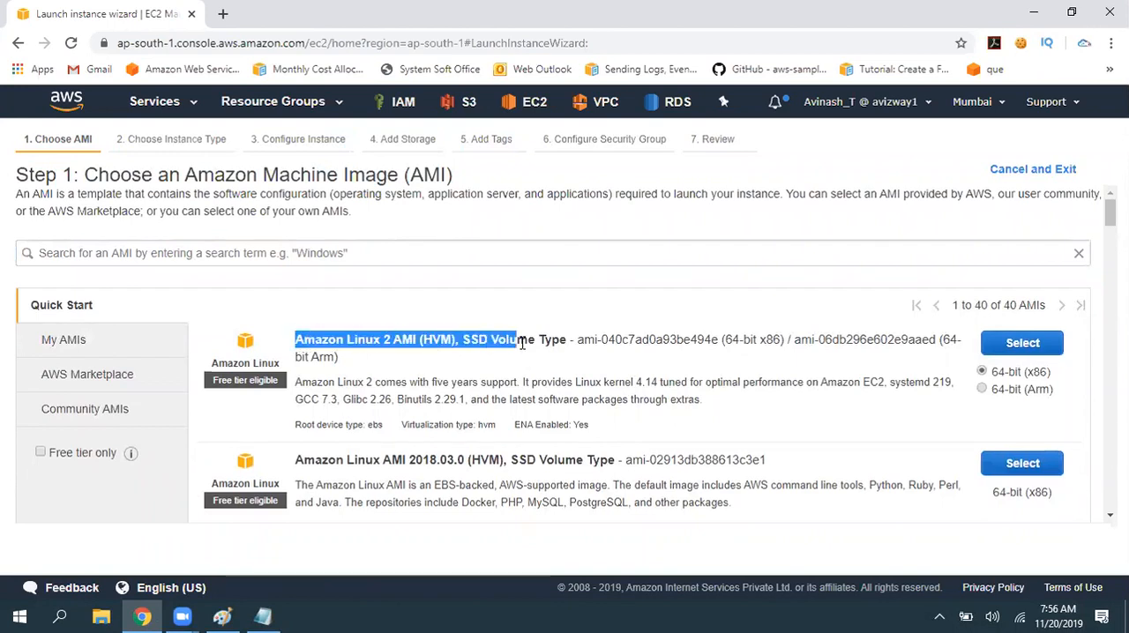
scroll(522, 344, down, 2)
drag(304, 298, 473, 299)
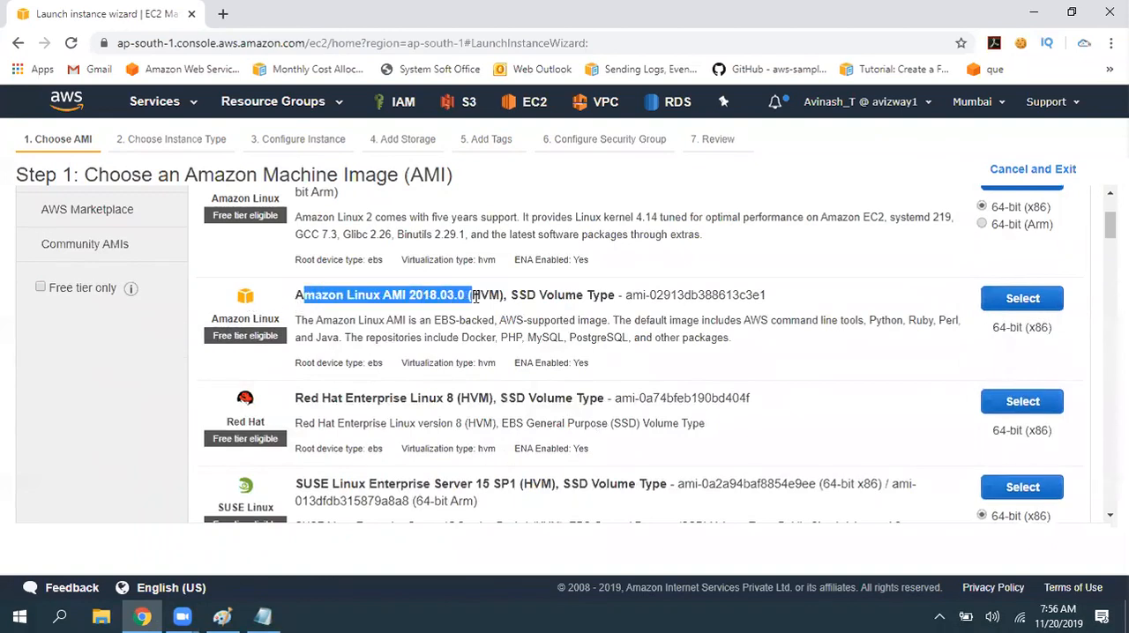
scroll(347, 334, up, 1)
scroll(346, 334, up, 1)
drag(327, 341, 535, 343)
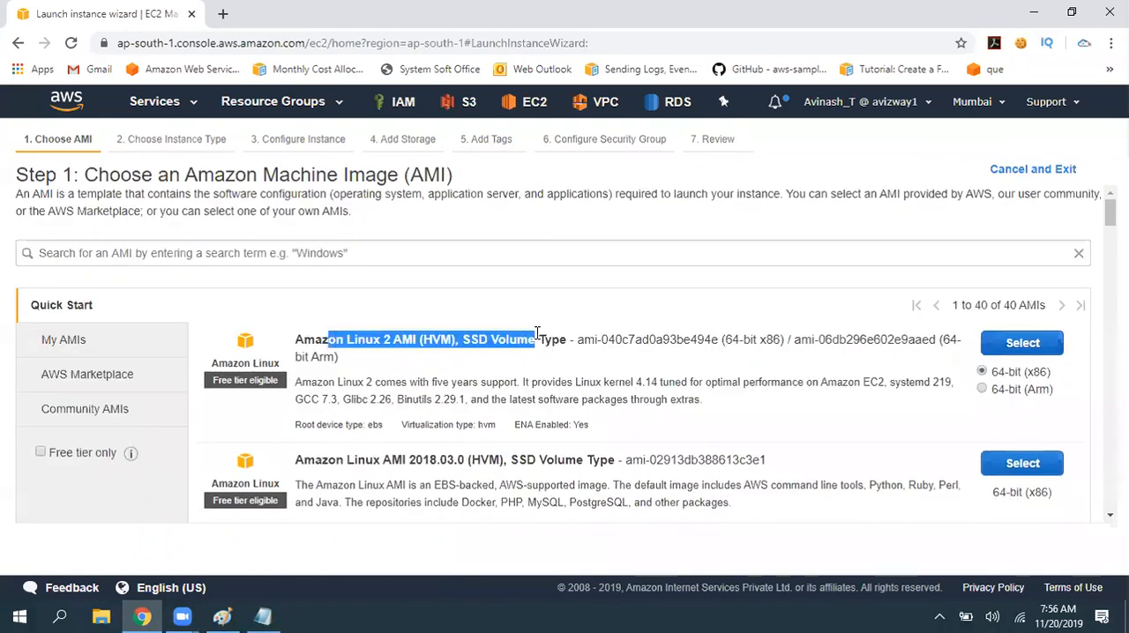
scroll(394, 344, down, 3)
drag(303, 316, 543, 316)
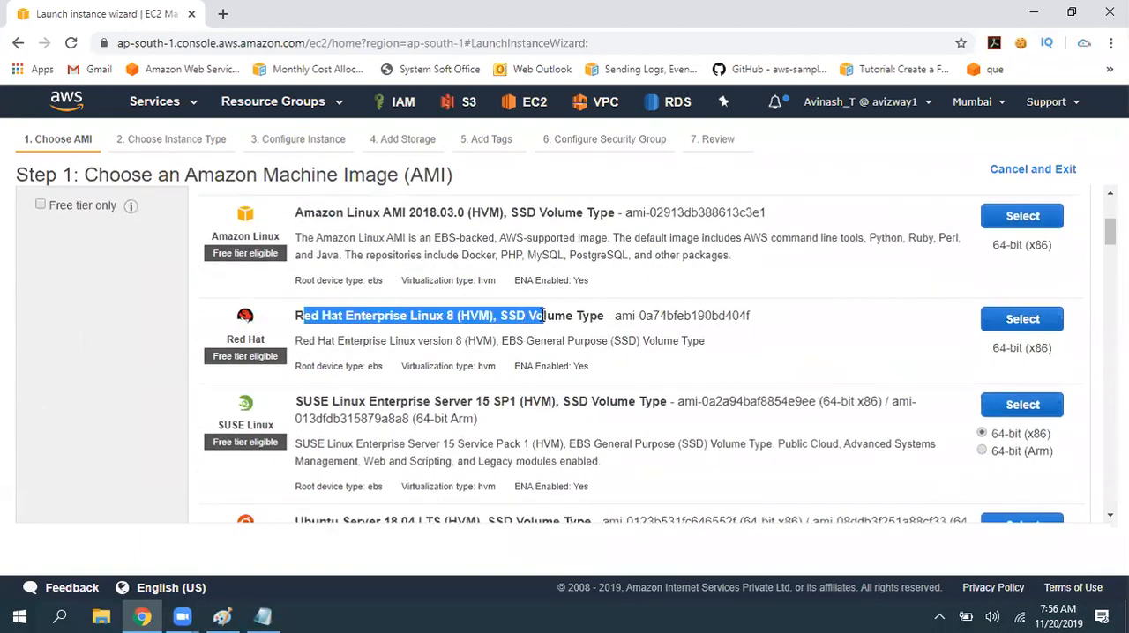
drag(303, 401, 526, 402)
scroll(532, 377, down, 2)
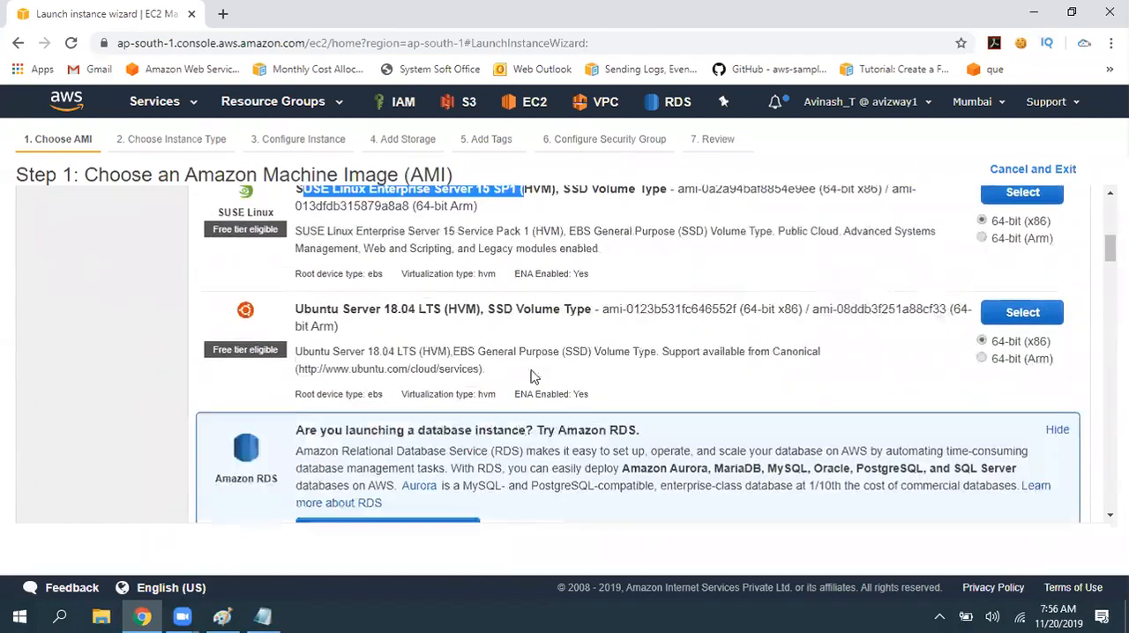
triple_click(332, 275)
scroll(551, 305, down, 4)
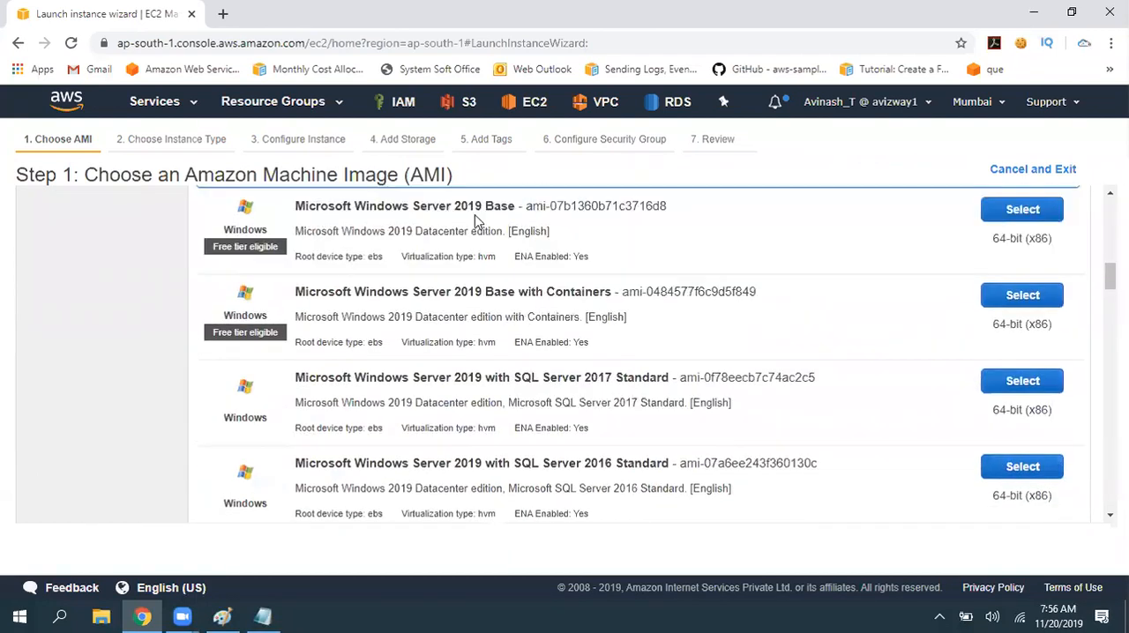
- Review the Microsoft Windows Server images in the Quick Start list, including the container and SQL Server variants
drag(314, 206, 630, 208)
click(343, 293)
drag(335, 292, 439, 292)
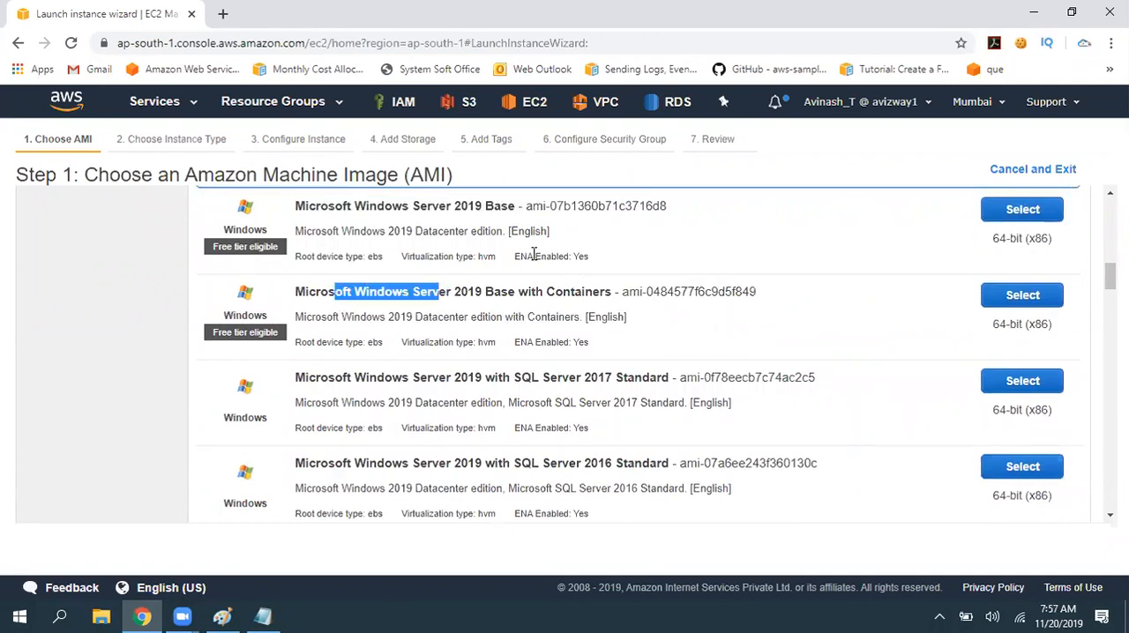
drag(404, 377, 600, 378)
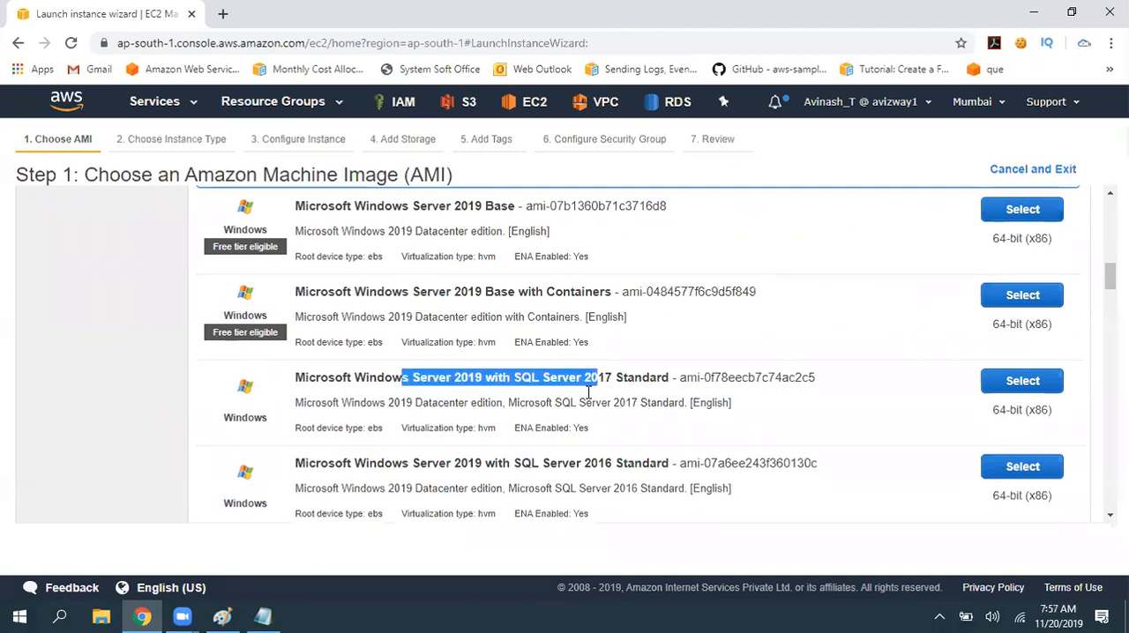
drag(405, 469, 718, 448)
scroll(718, 448, down, 3)
click(50, 398)
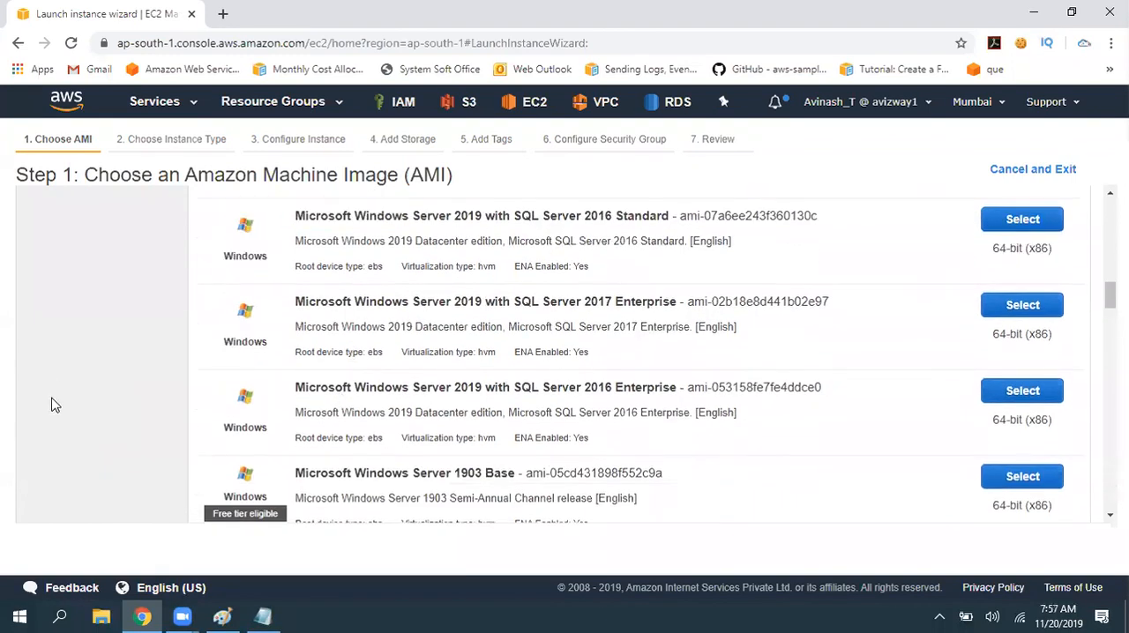
scroll(530, 406, down, 2)
scroll(530, 406, up, 15)
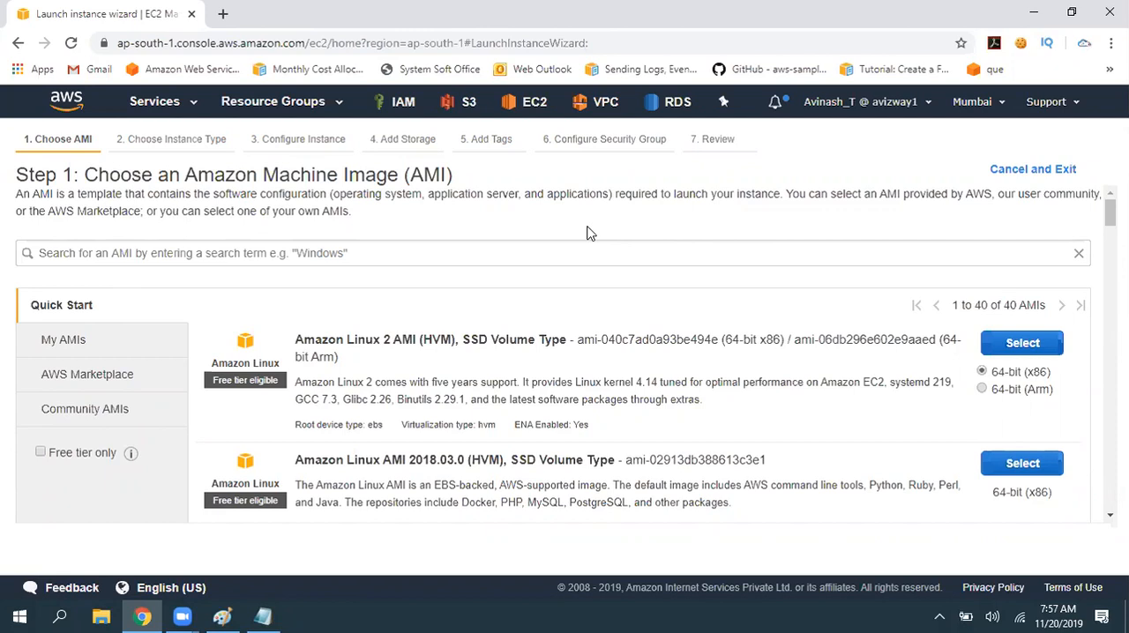
- Check the My AMIs category for self-created images
click(514, 246)
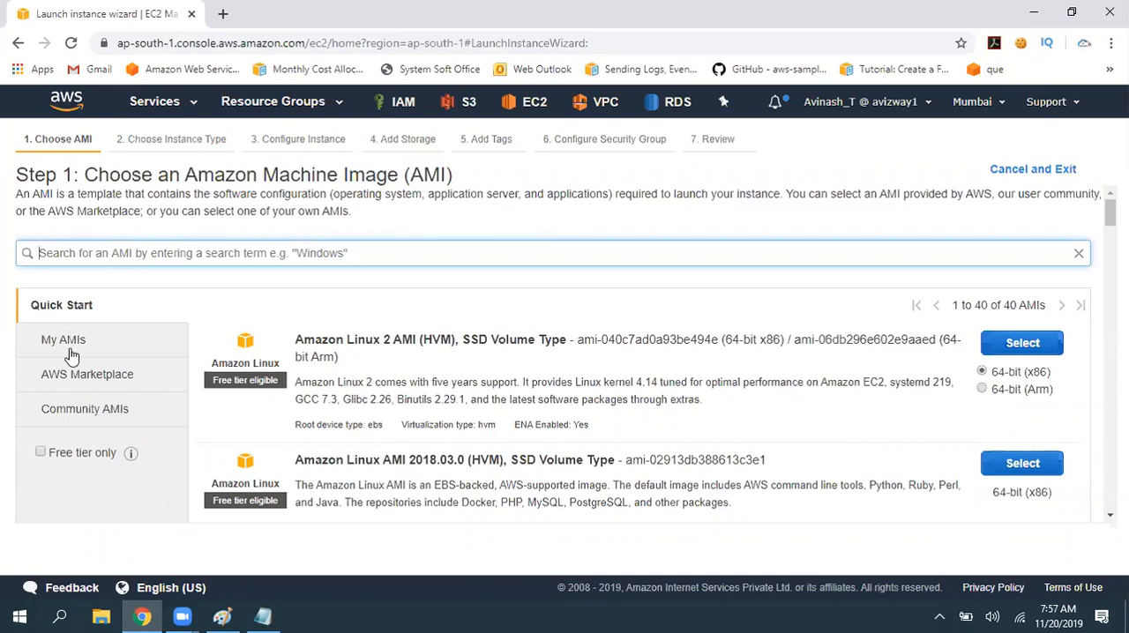
click(519, 227)
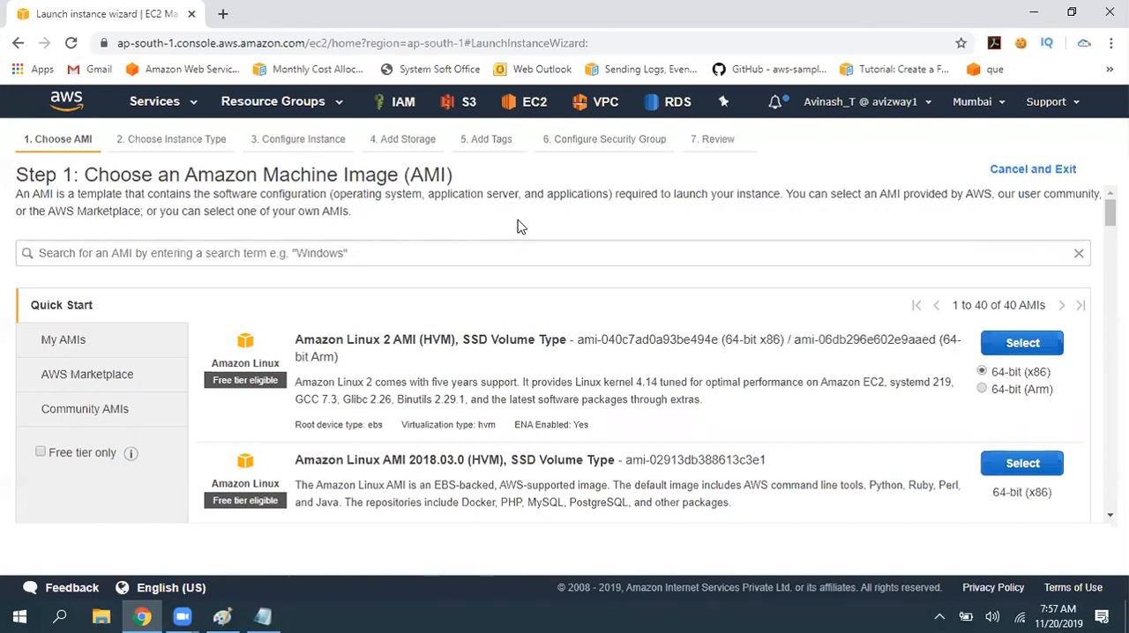
click(63, 346)
triple_click(291, 353)
click(446, 396)
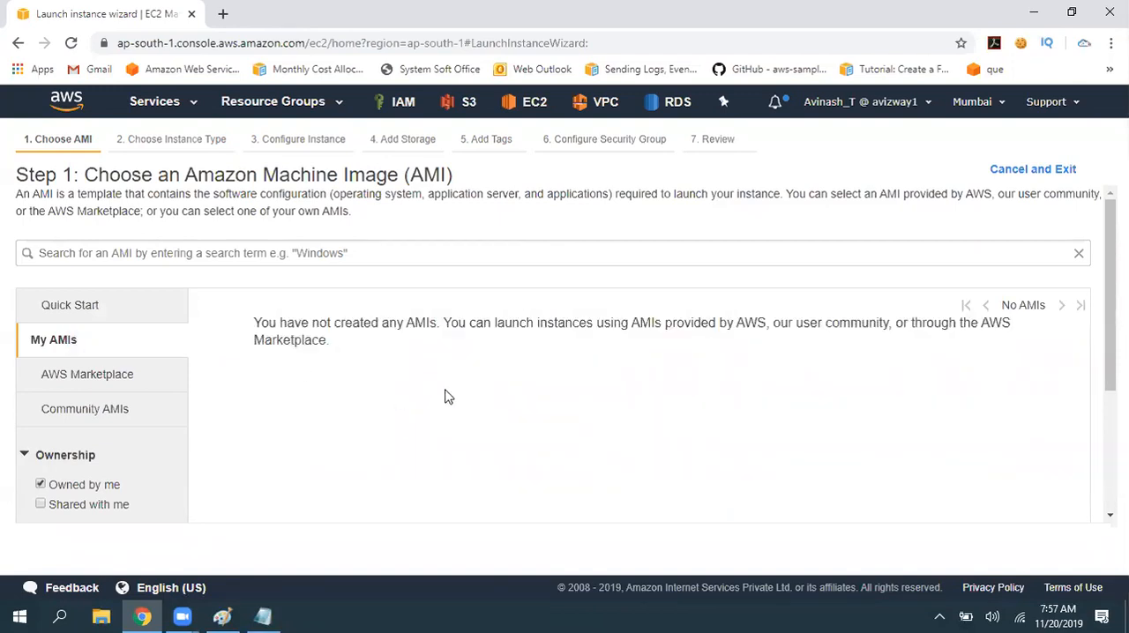
click(55, 346)
click(72, 373)
- Return to the Quick Start catalog and search its AMIs for "centos"
click(83, 305)
click(376, 251)
text(centos)
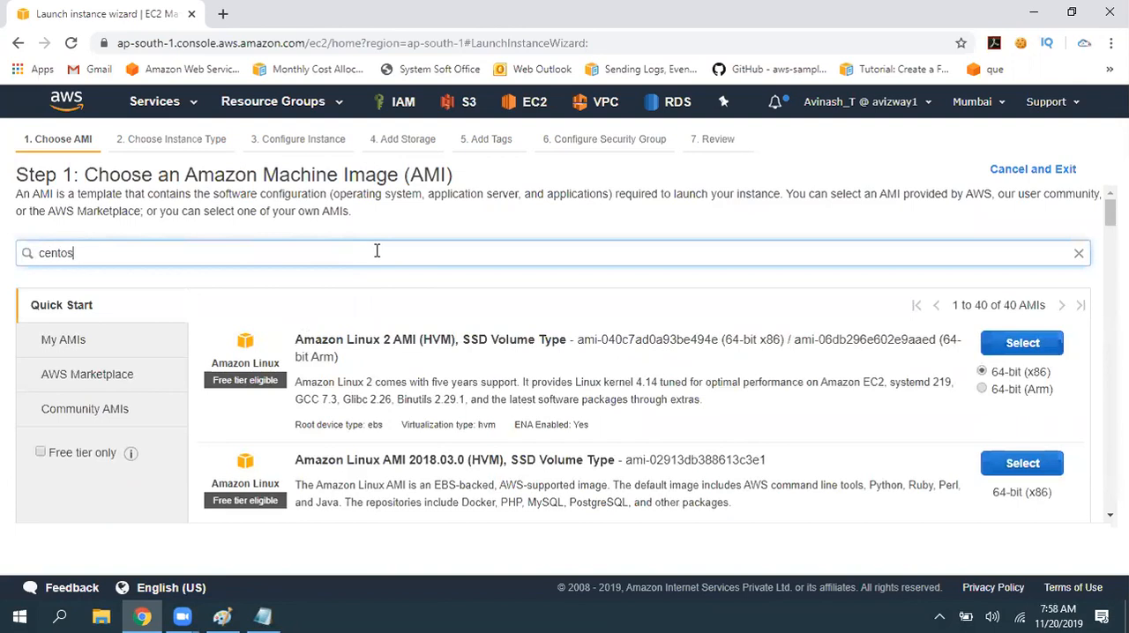
key(Return)
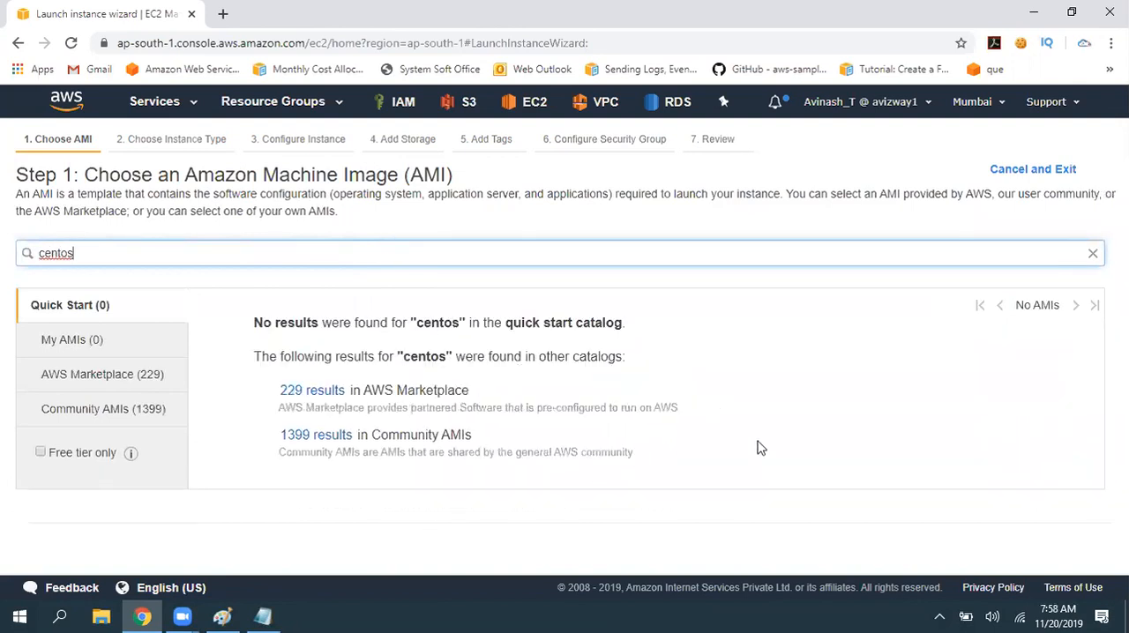
- Search the Quick Start catalog for "kali" and clear the search to list all its images again
drag(299, 251, 3, 245)
text(kali)
key(Return)
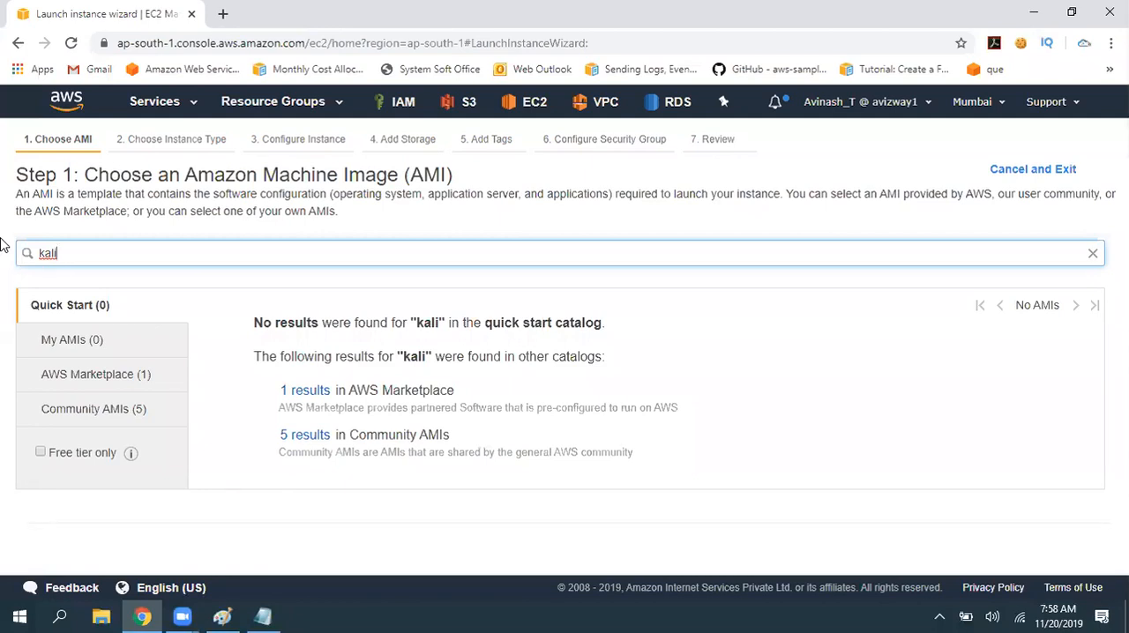
click(1093, 253)
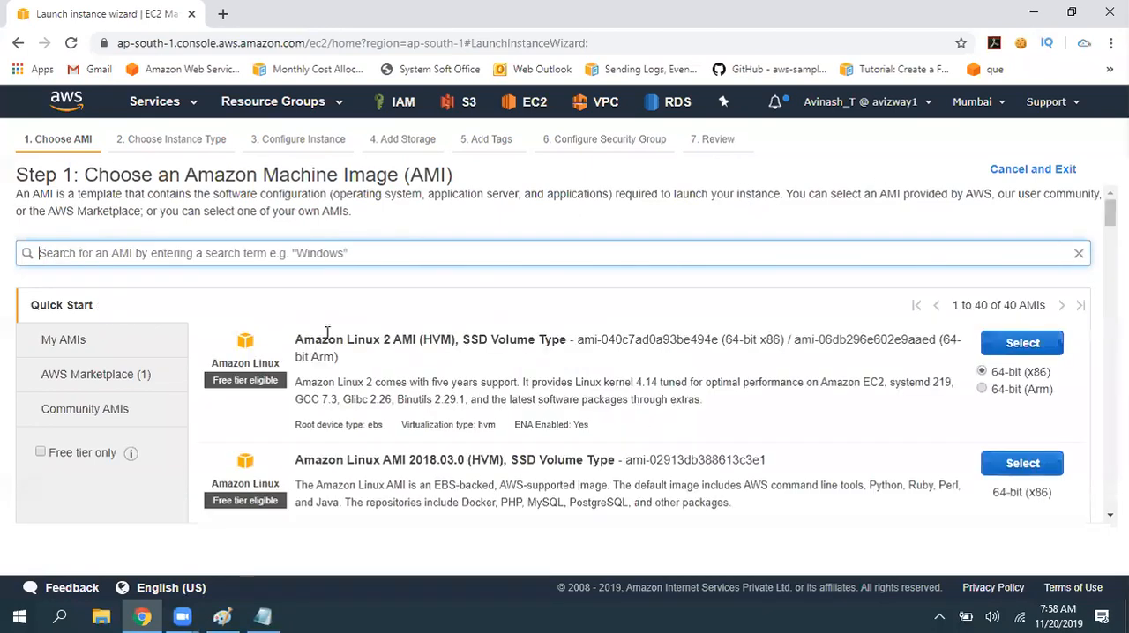
scroll(801, 494, down, 6)
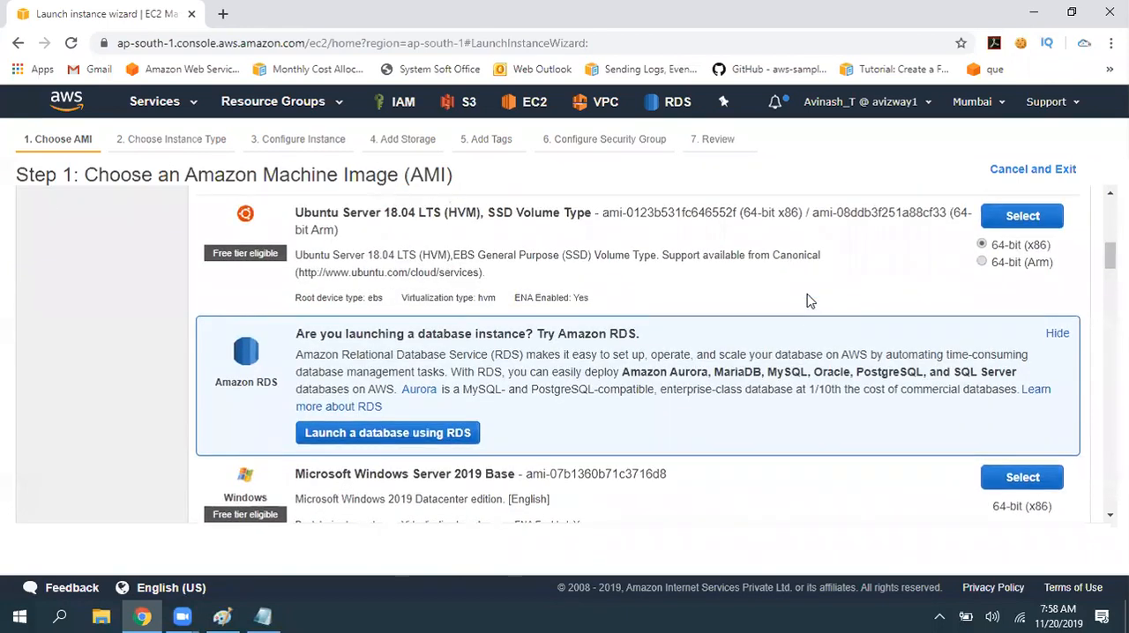
scroll(810, 301, up, 7)
- Search the AWS Marketplace catalog for "kali" and check the Kali Linux listing's free tier eligibility
click(89, 374)
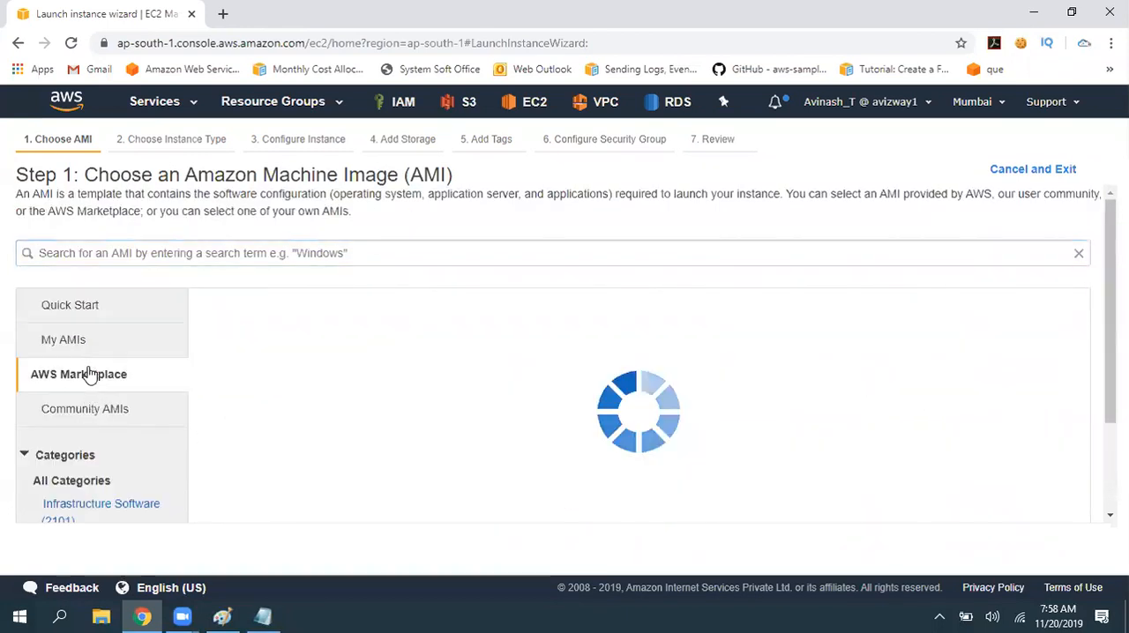
click(304, 253)
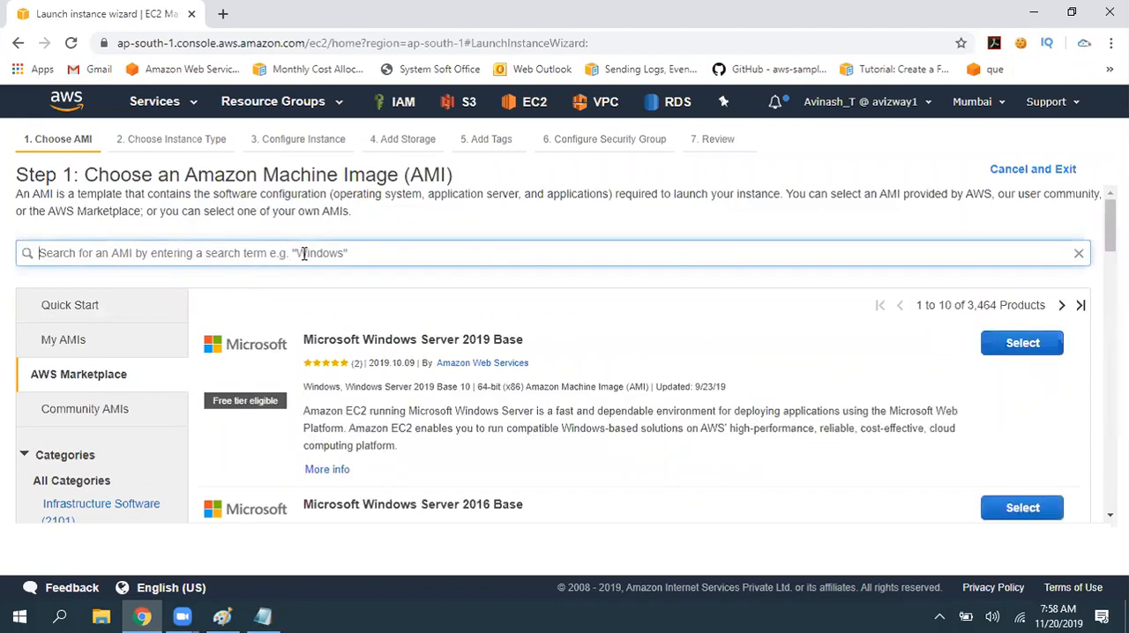
text(kali)
key(Return)
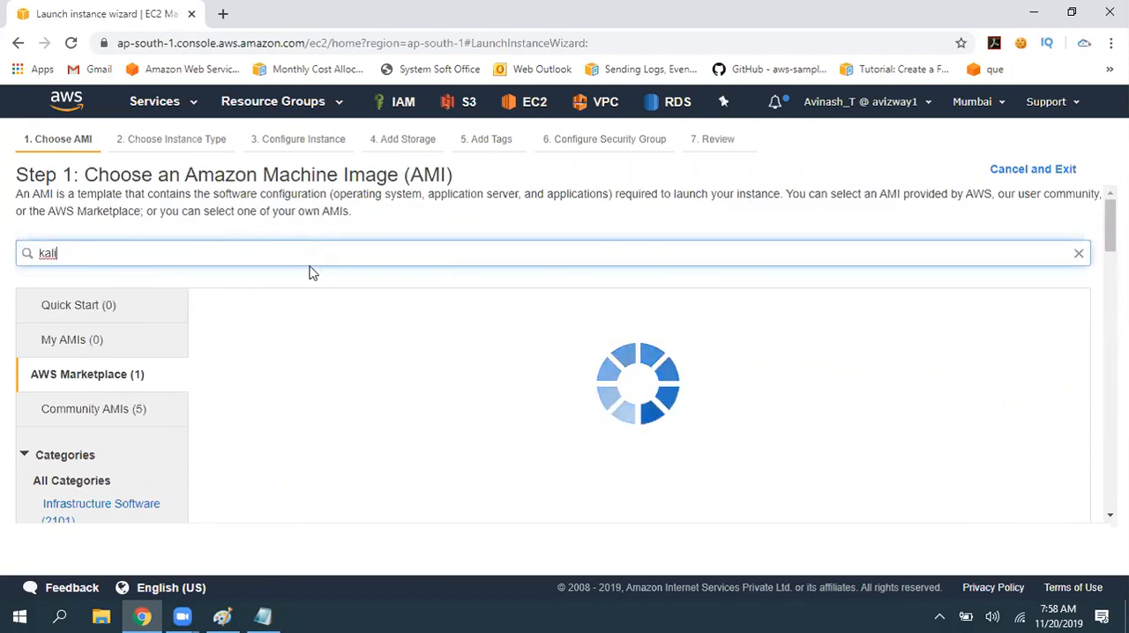
drag(298, 334, 392, 311)
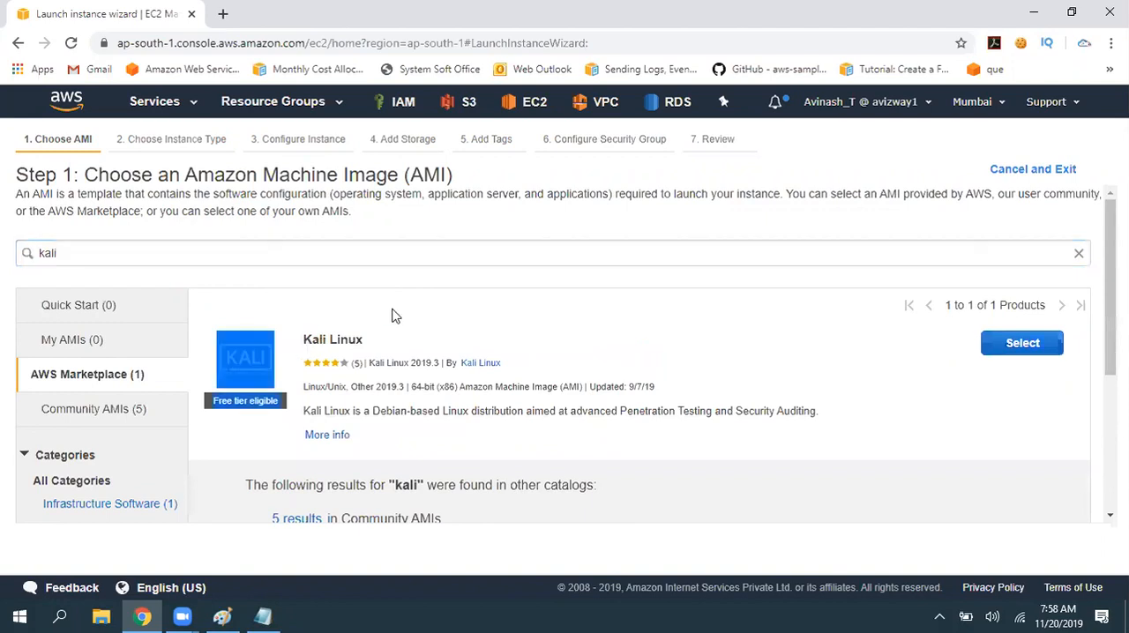
click(237, 433)
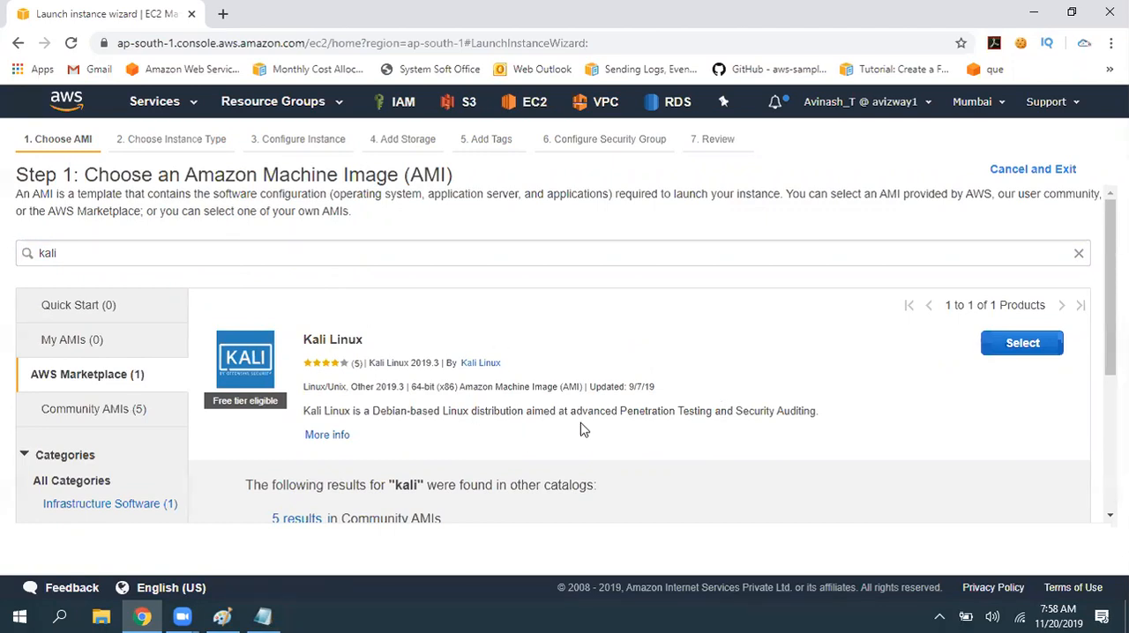
- Search the AWS Marketplace catalog for "centos" and look through the offered CentOS products
double_click(120, 254)
text(centos)
key(Return)
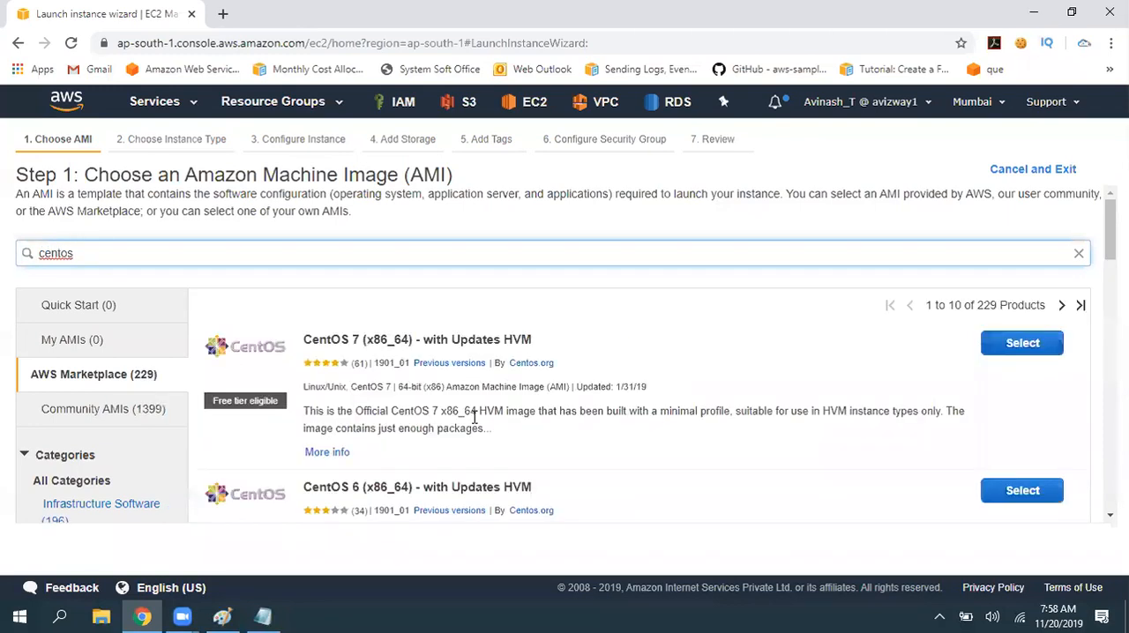
scroll(521, 351, down, 10)
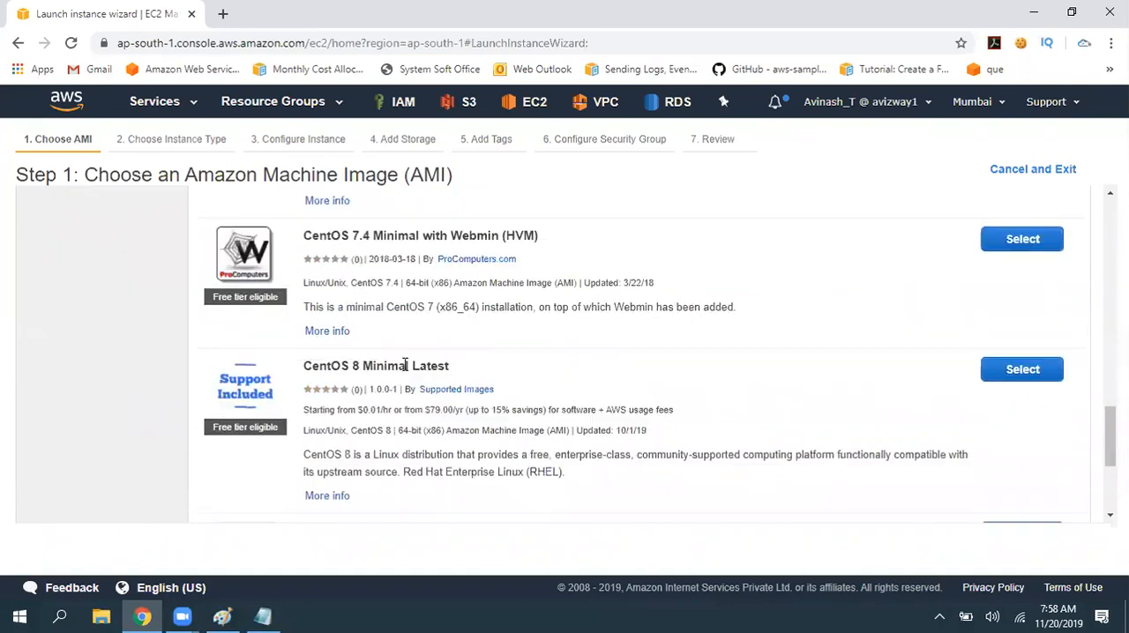
scroll(547, 437, up, 10)
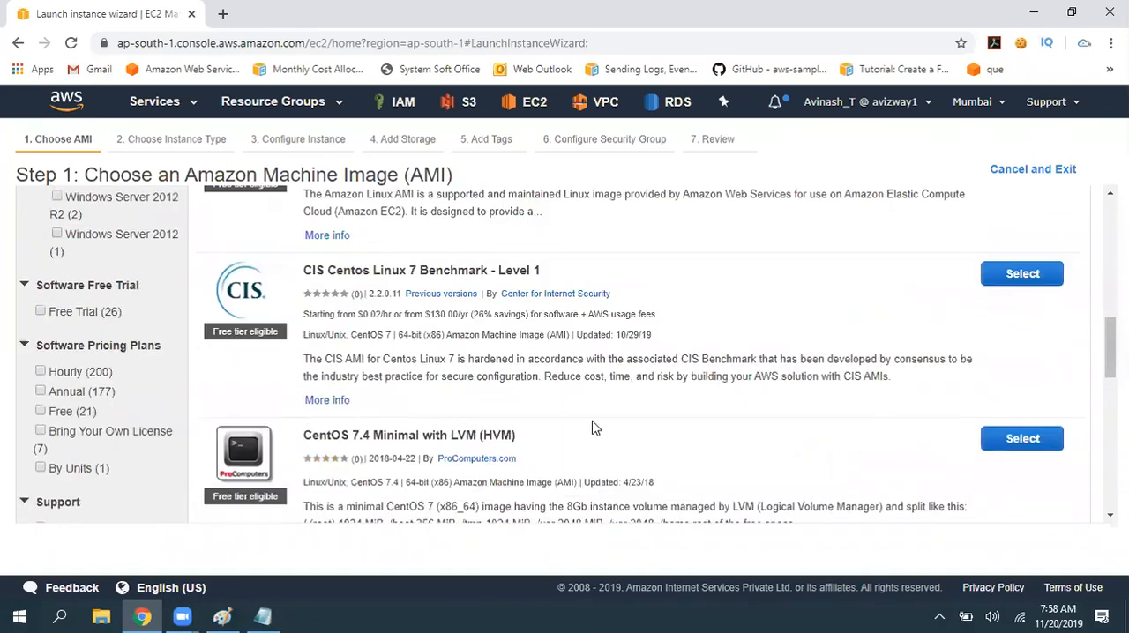
scroll(636, 430, up, 3)
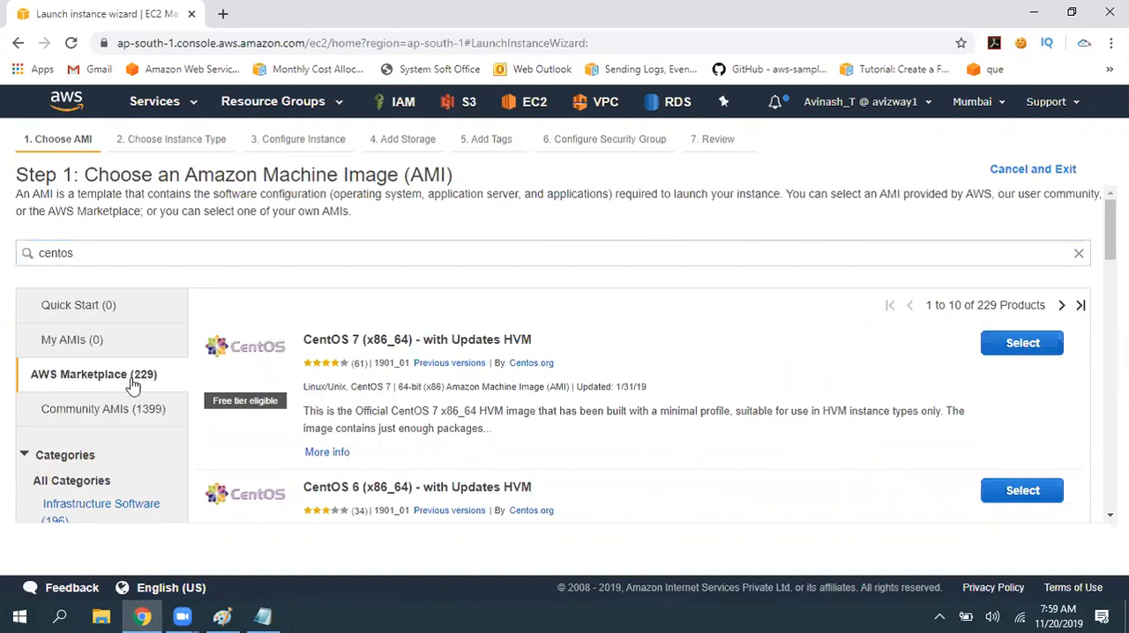
- Display all Community AMIs without a search term and review the operating system, architecture and root device type filters
click(86, 411)
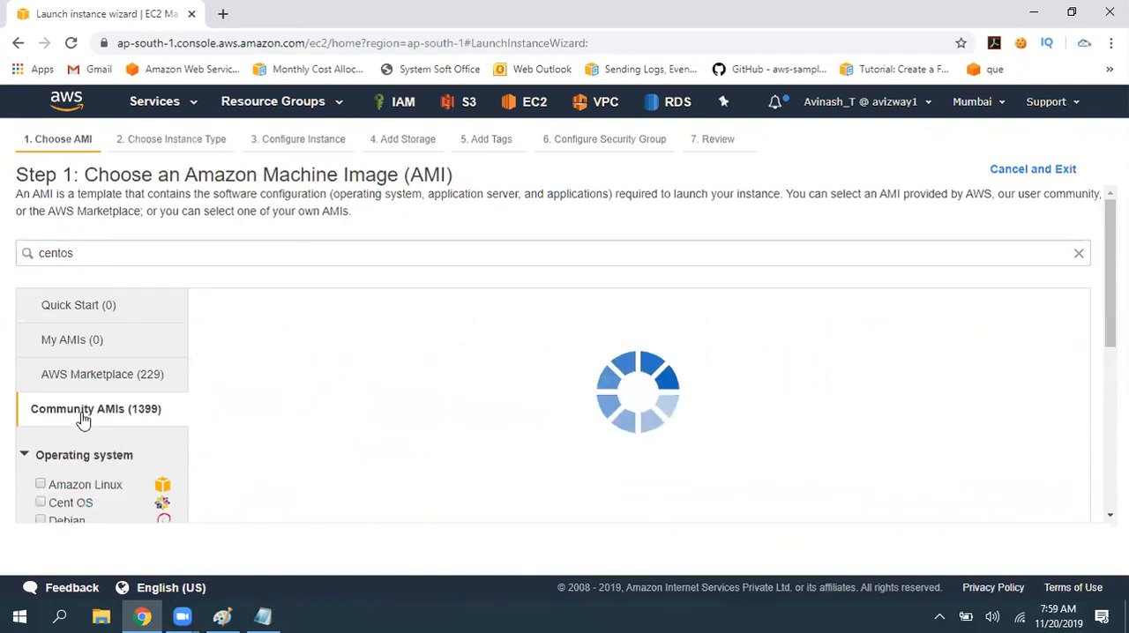
click(1078, 254)
scroll(95, 418, down, 3)
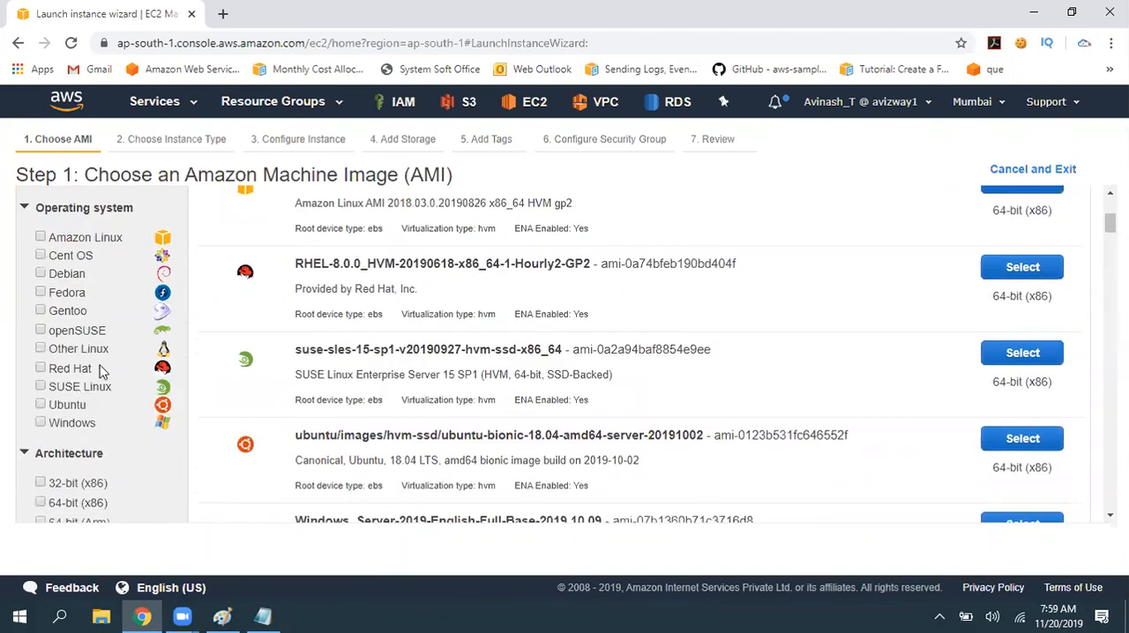
scroll(98, 365, down, 3)
scroll(74, 334, up, 1)
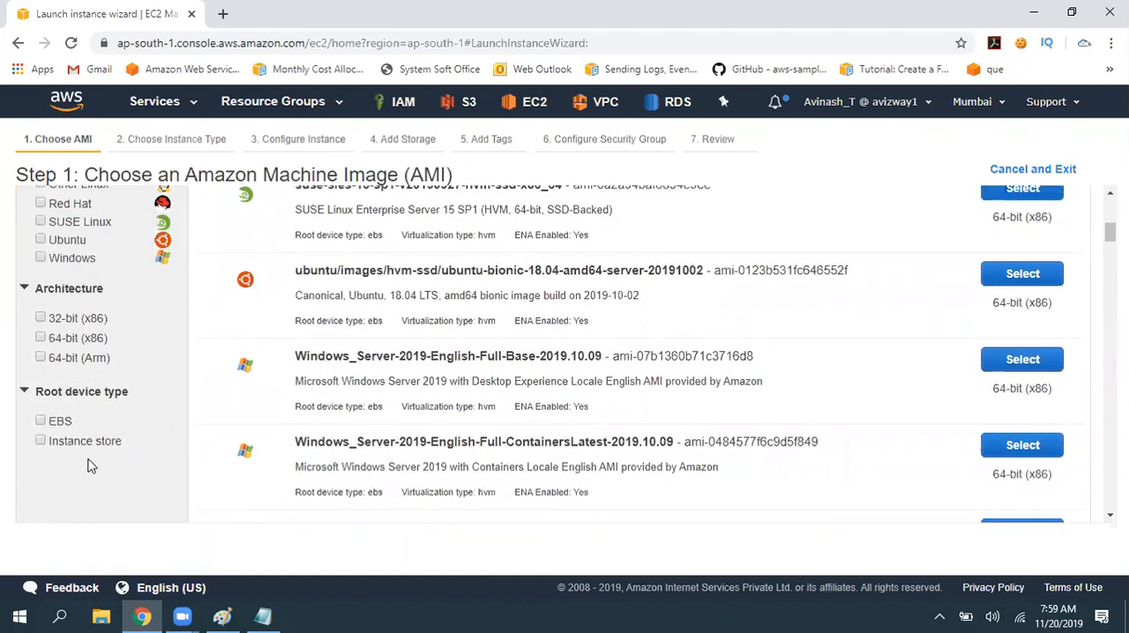
scroll(77, 429, up, 2)
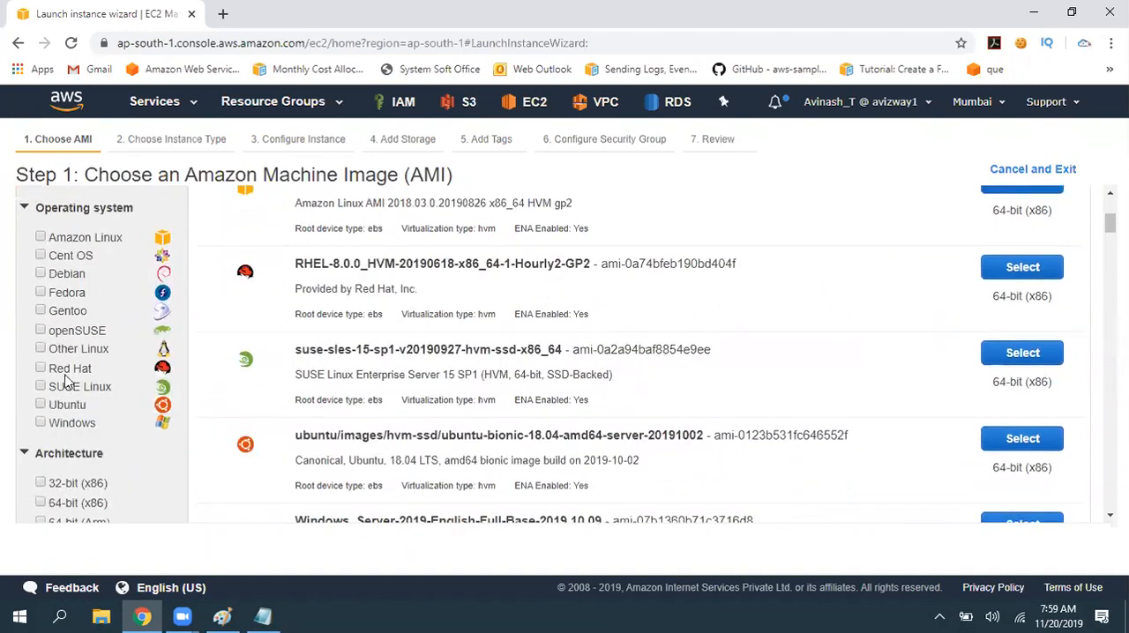
scroll(97, 423, up, 3)
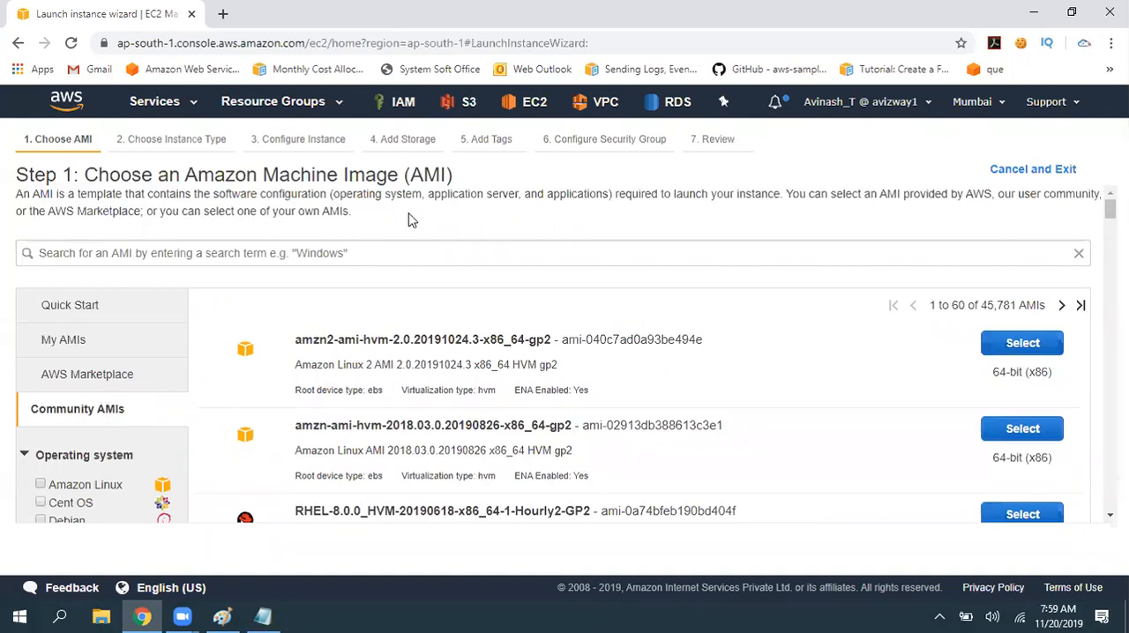
- Revisit the Quick Start and My AMIs categories, ending on the Quick Start list
click(113, 313)
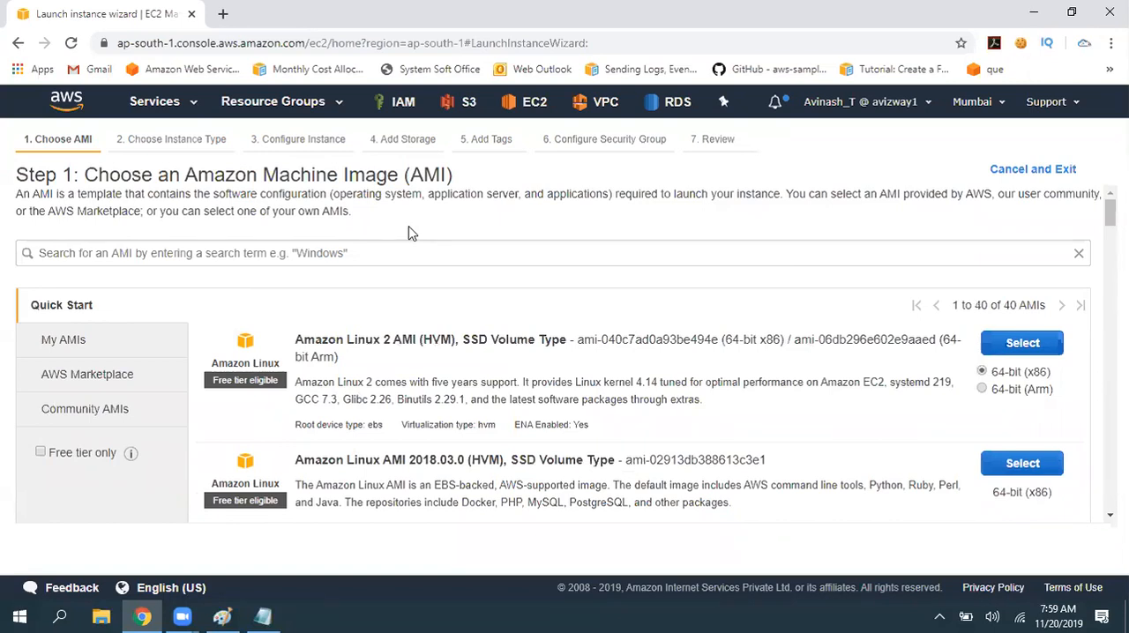
click(55, 339)
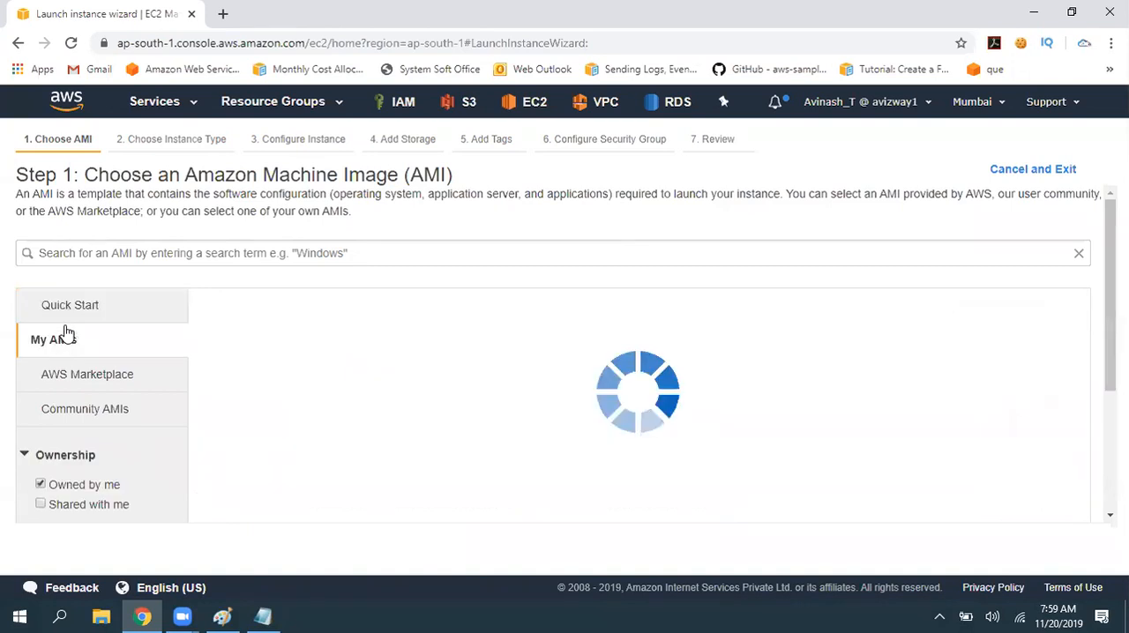
click(81, 309)
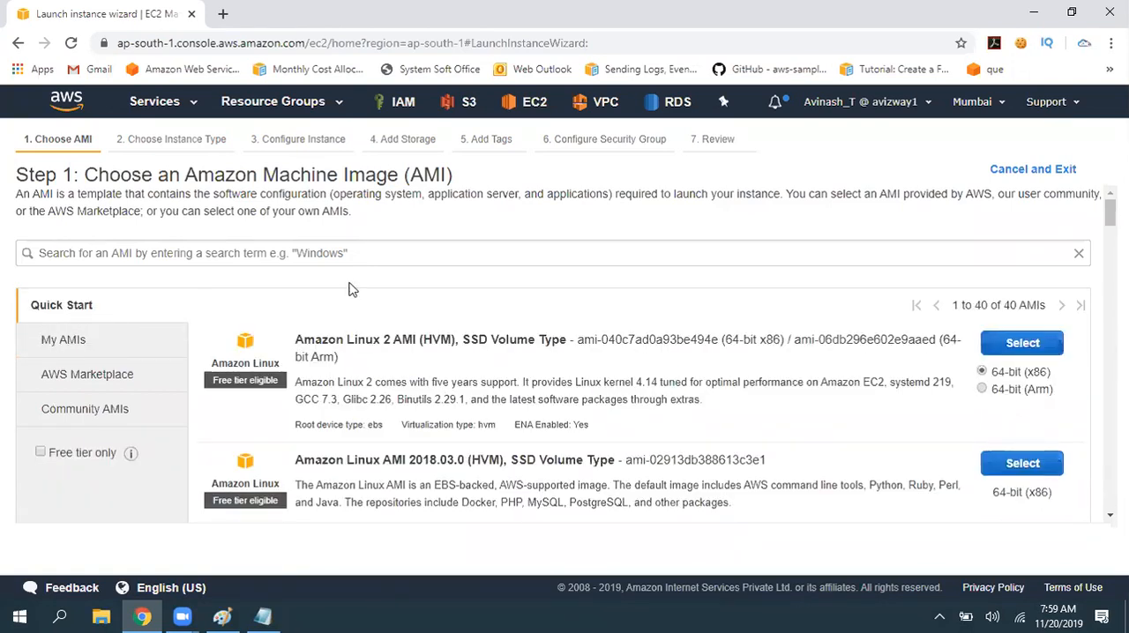
- Search the Quick Start catalog for the Windows Server versions 2012 and 2019
click(390, 256)
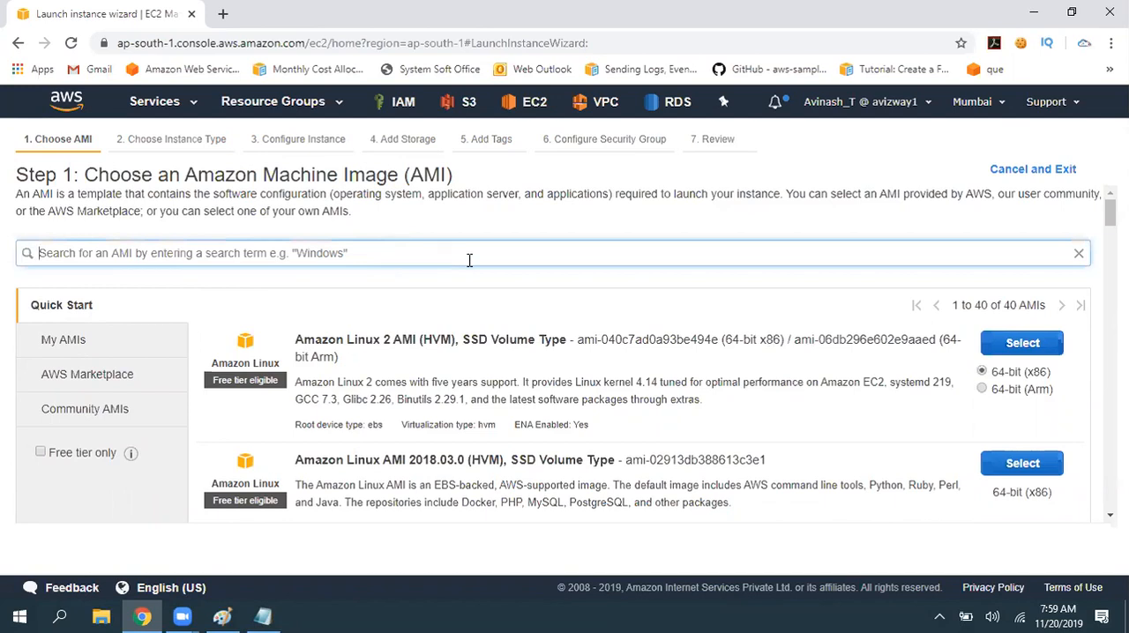
text(2012)
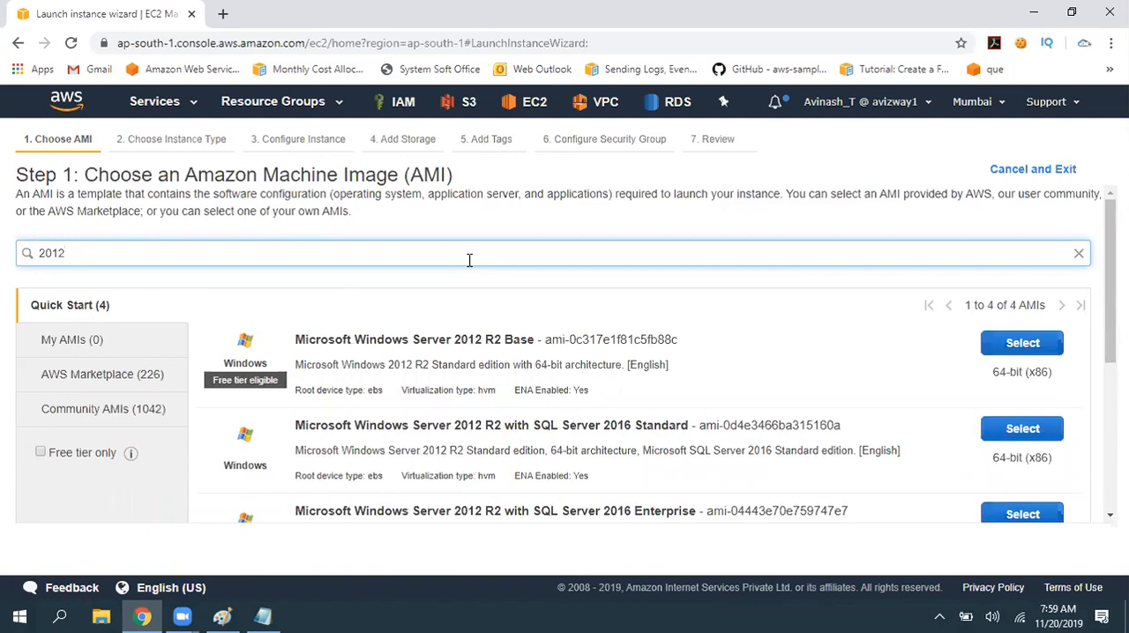
key(BackSpace)
text(9)
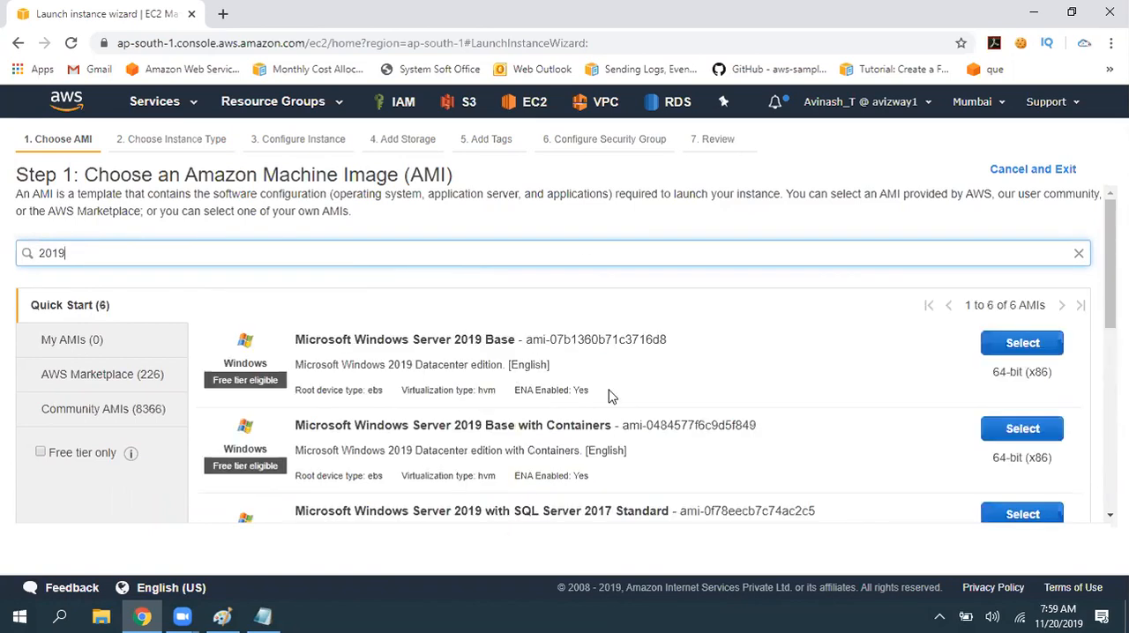
- Search the Quick Start catalog for "2016" and look through the Windows Server images
key(BackSpace)
text(6)
scroll(514, 330, down, 1)
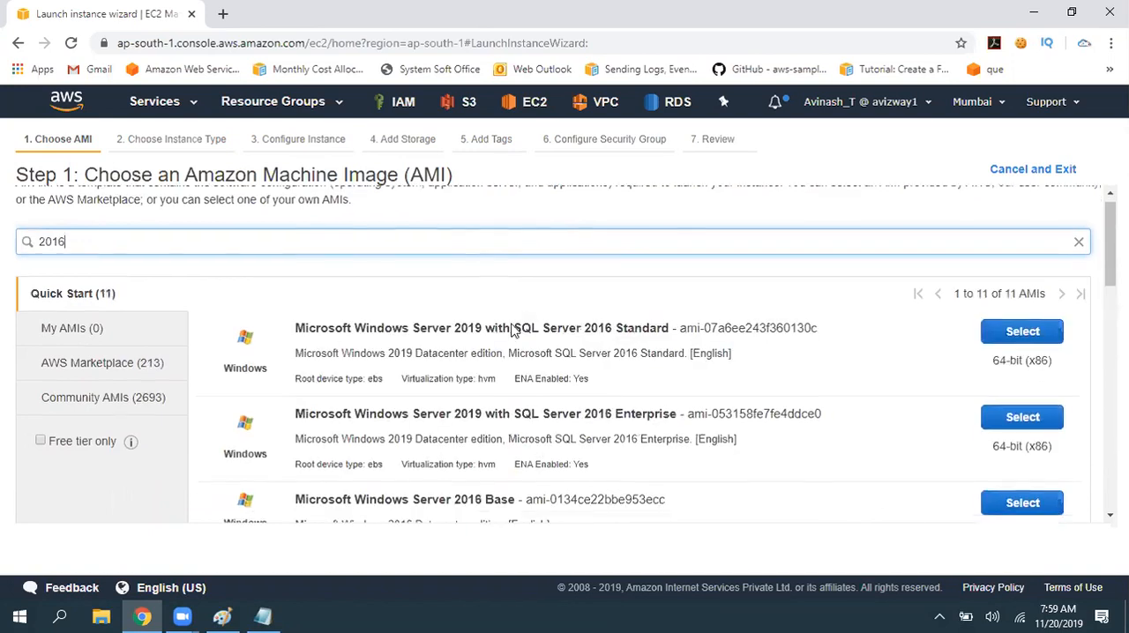
scroll(512, 328, down, 5)
scroll(491, 316, up, 3)
scroll(534, 493, down, 1)
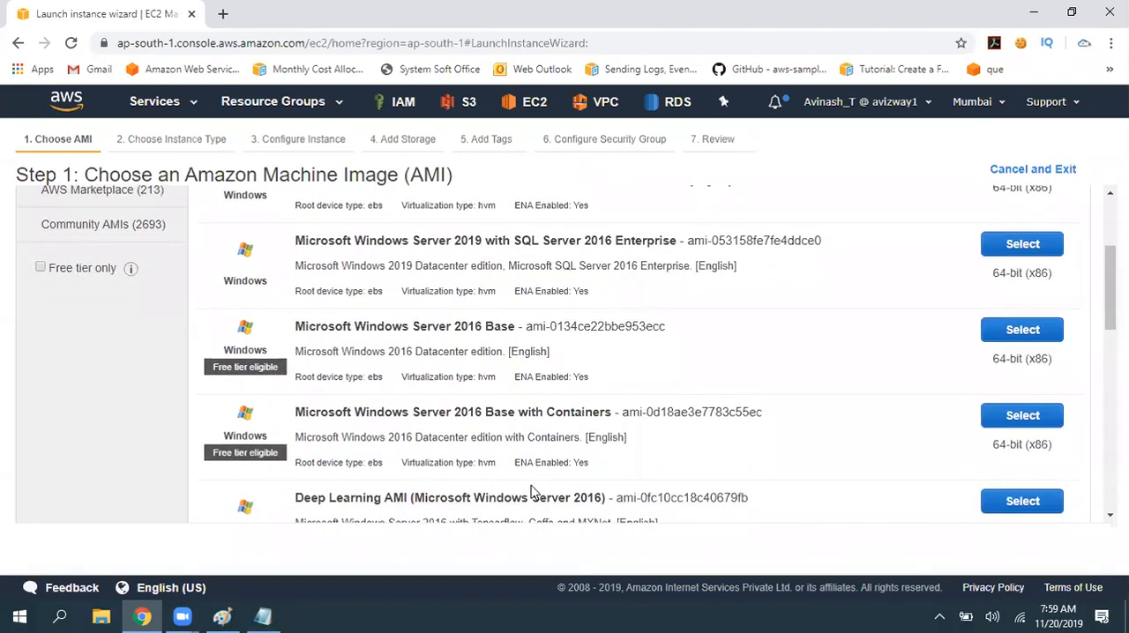
scroll(530, 476, up, 3)
- Search Quick Start for "2012" and compare the free tier labels of the R2 Base and SQL Server 2016 Standard images
key(BackSpace)
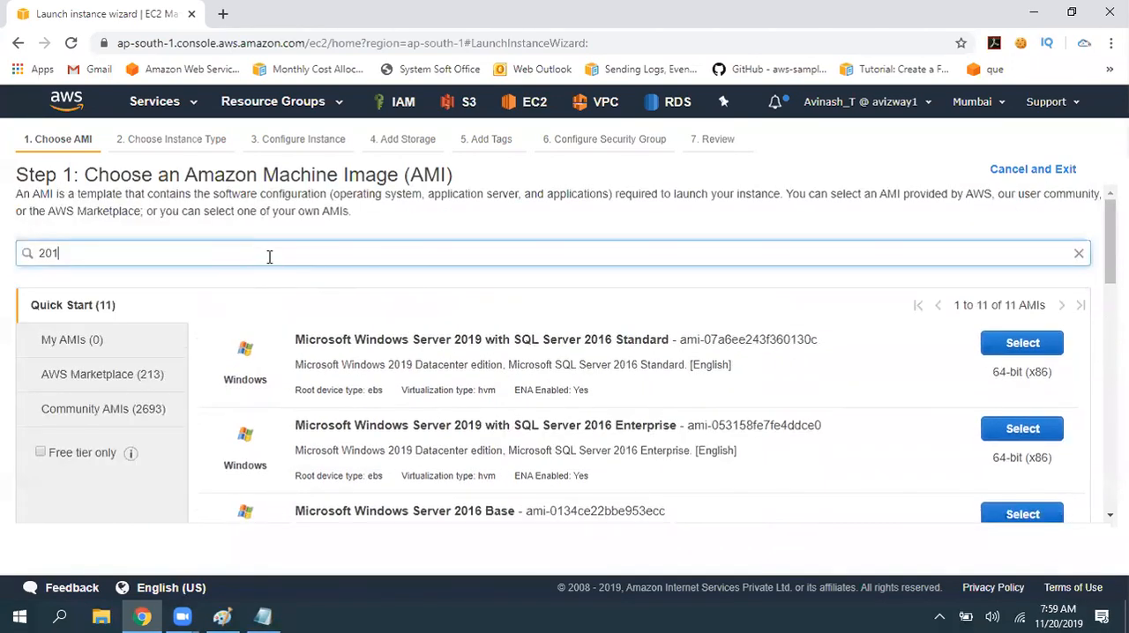
text(2)
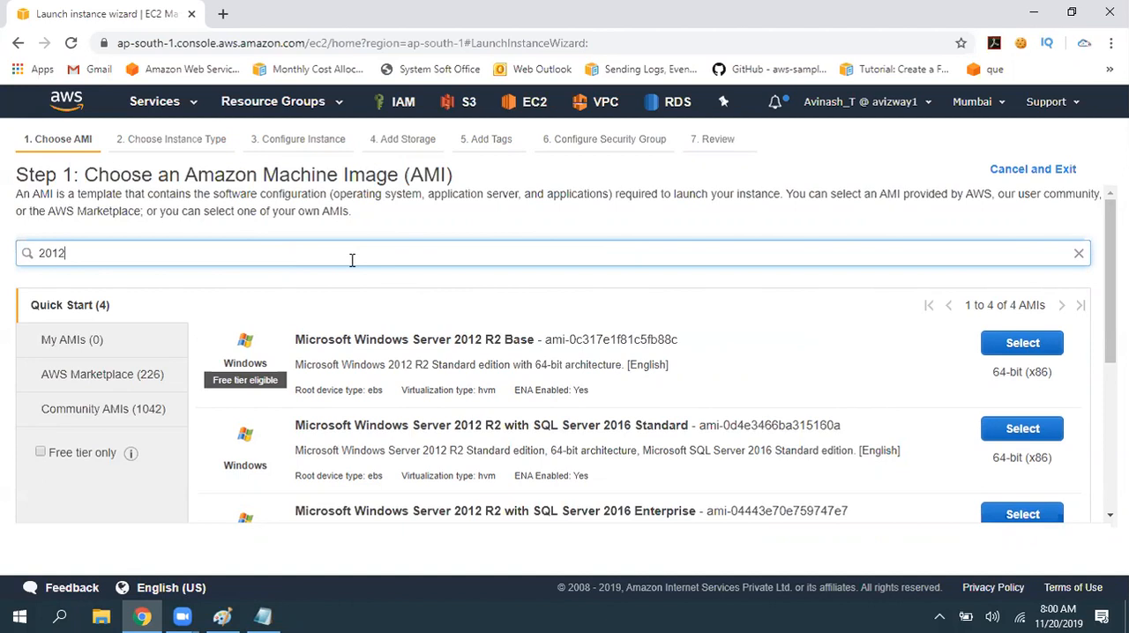
drag(295, 340, 524, 343)
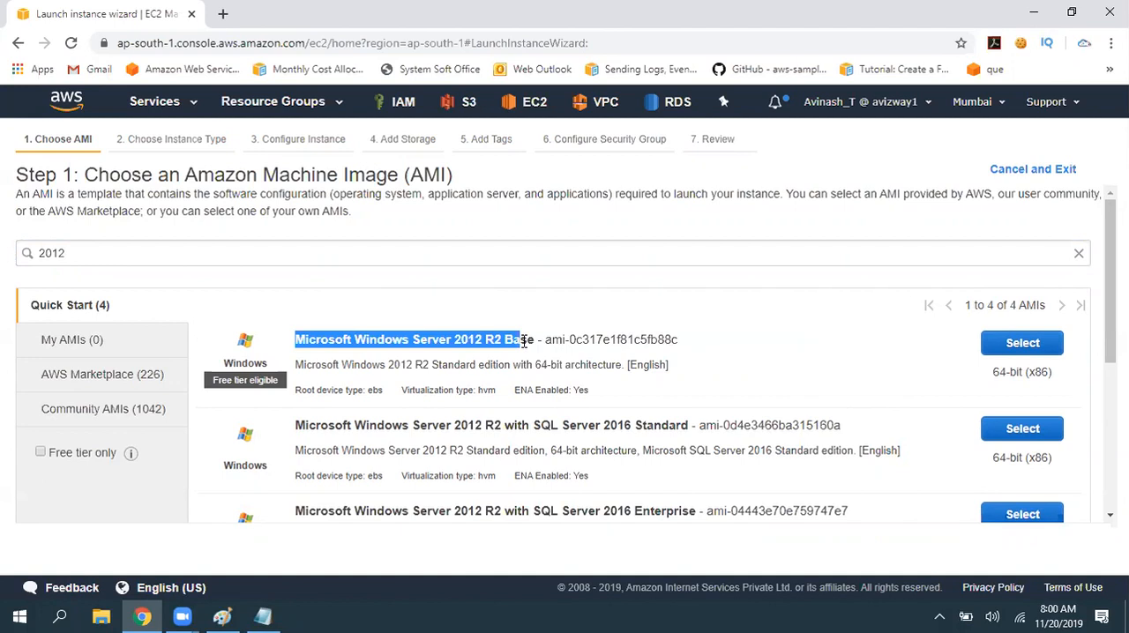
drag(212, 382, 286, 382)
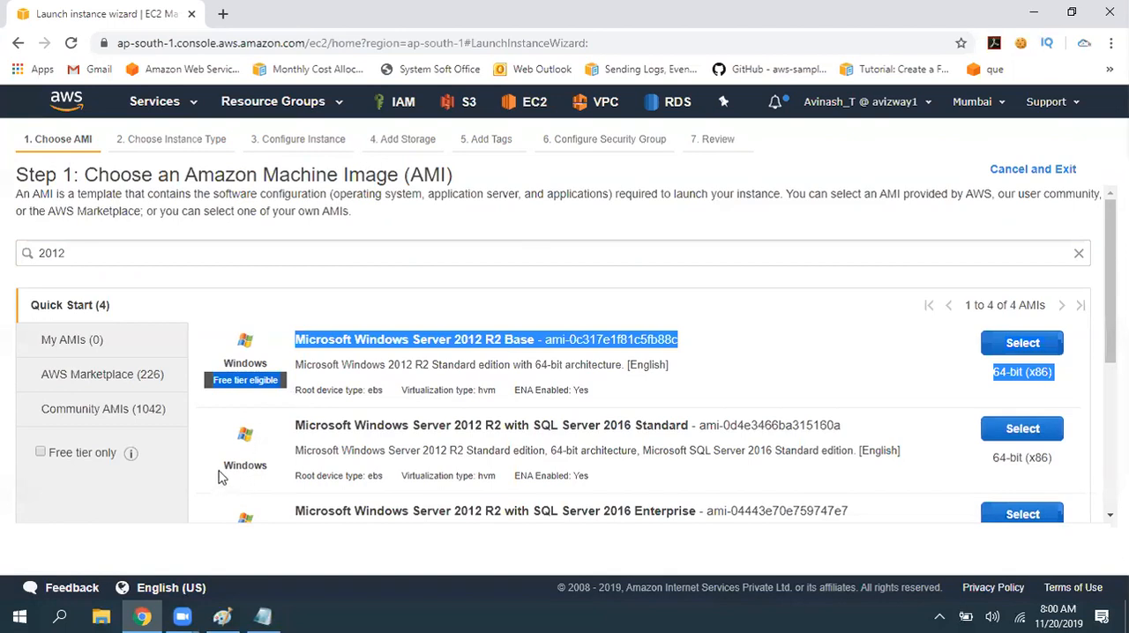
drag(223, 467, 267, 465)
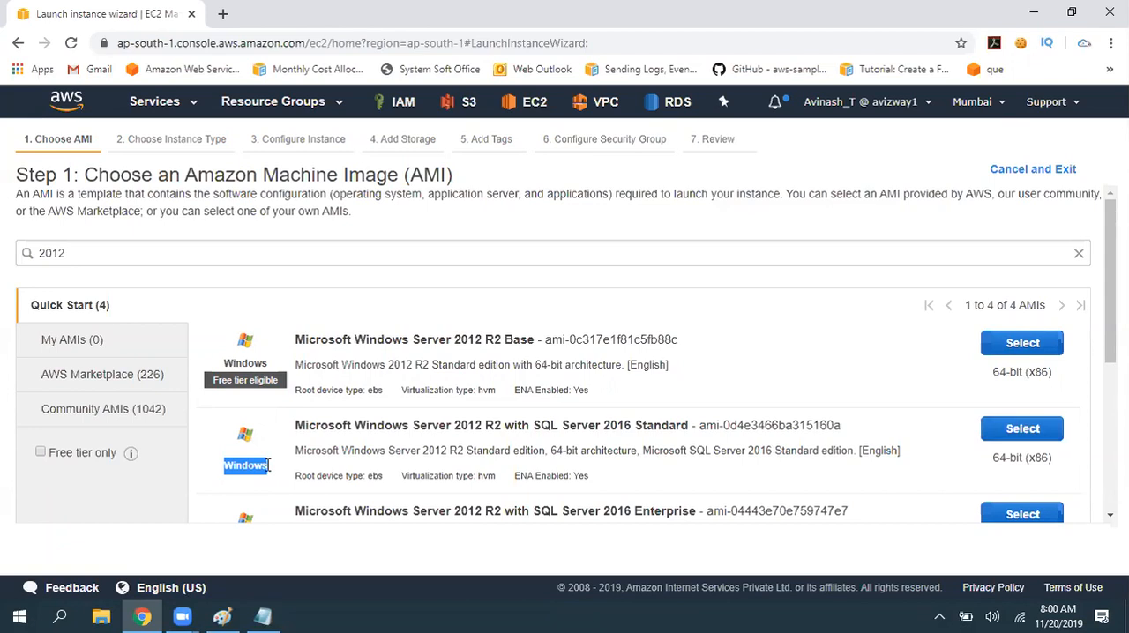
click(436, 291)
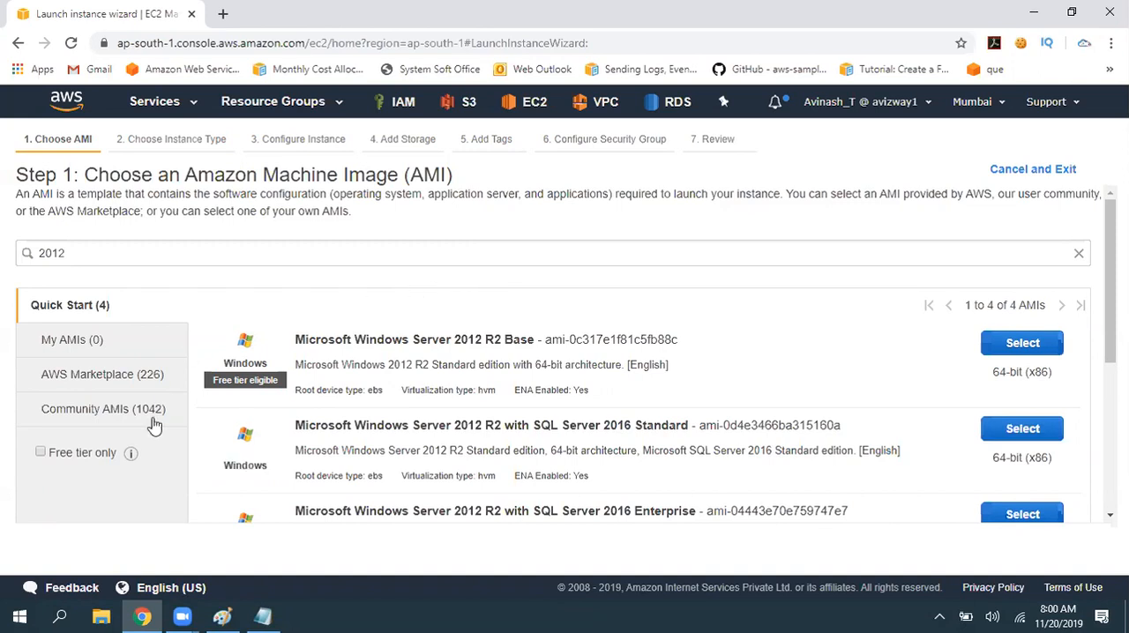
- Restrict the Quick Start results for "2012" to free tier images only and review the remaining entries
click(75, 459)
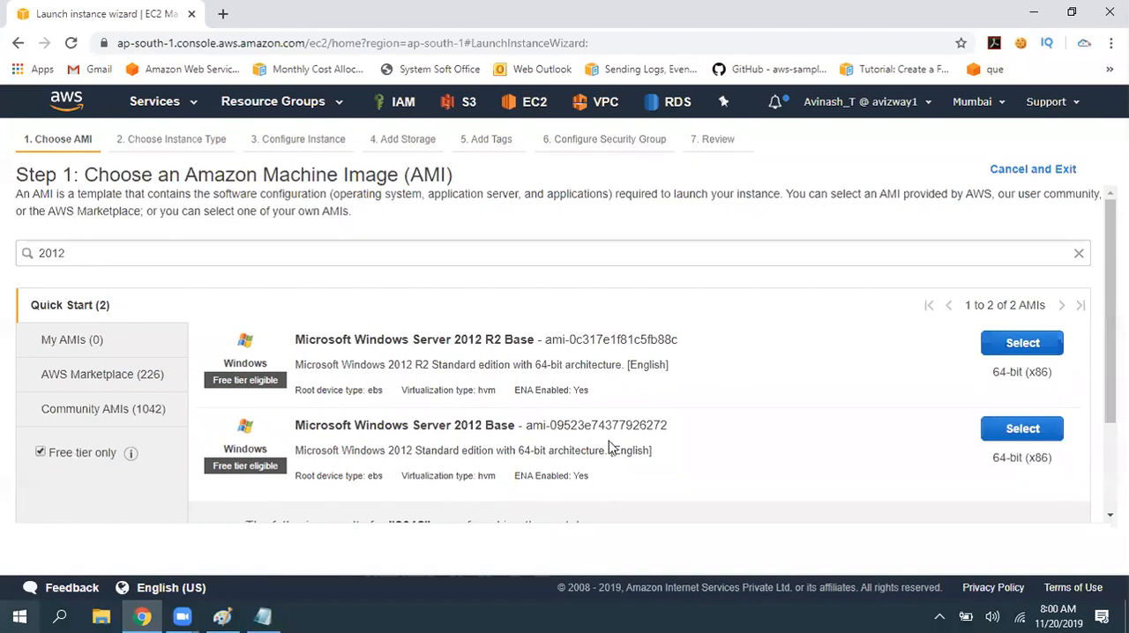
scroll(423, 296, down, 3)
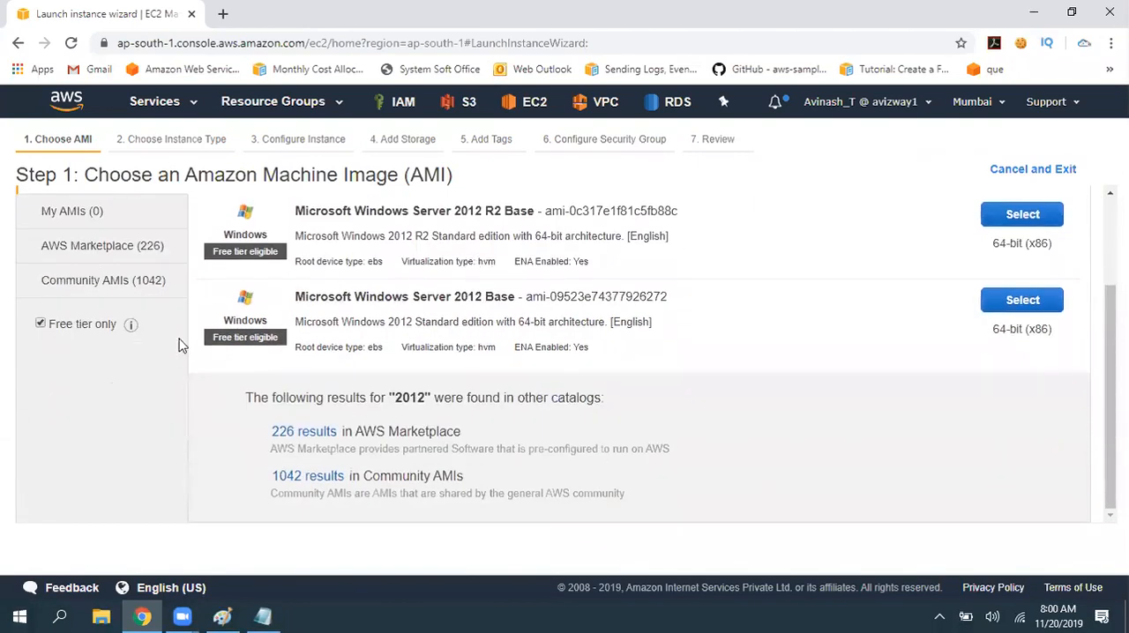
- Select the Microsoft Windows Server 2012 R2 Base image for the new instance
scroll(547, 393, up, 3)
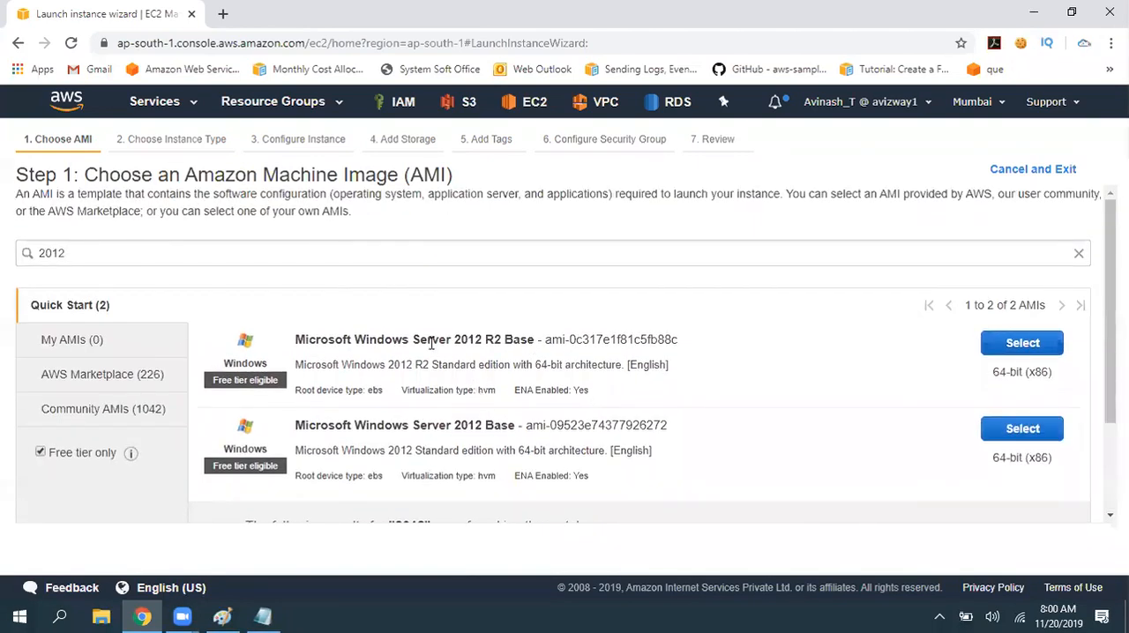
drag(337, 344, 539, 338)
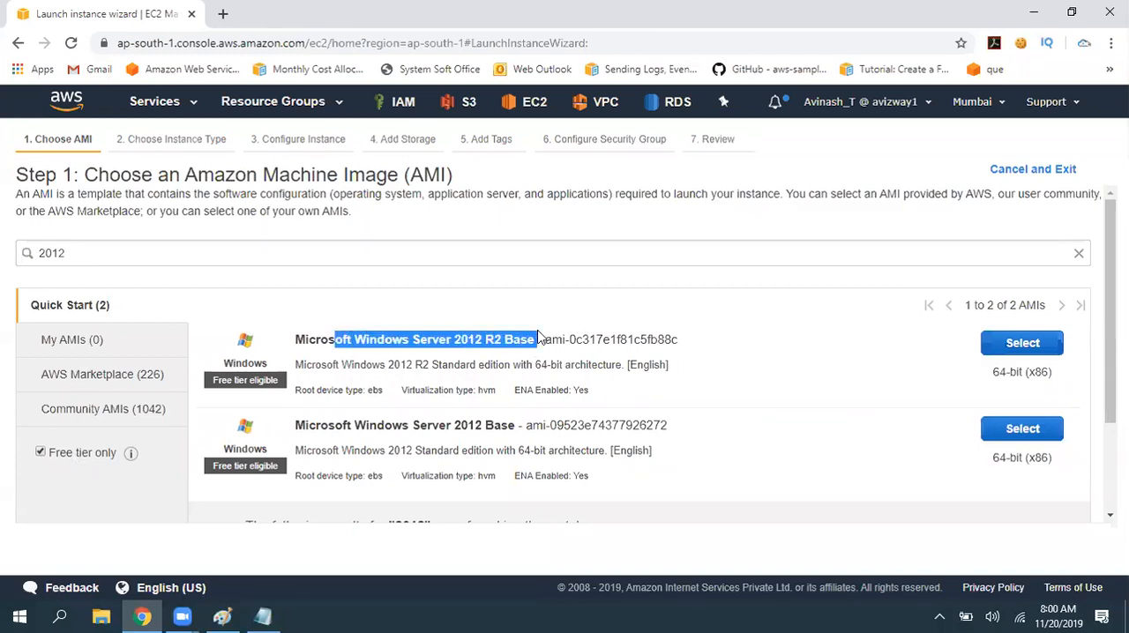
click(1016, 349)
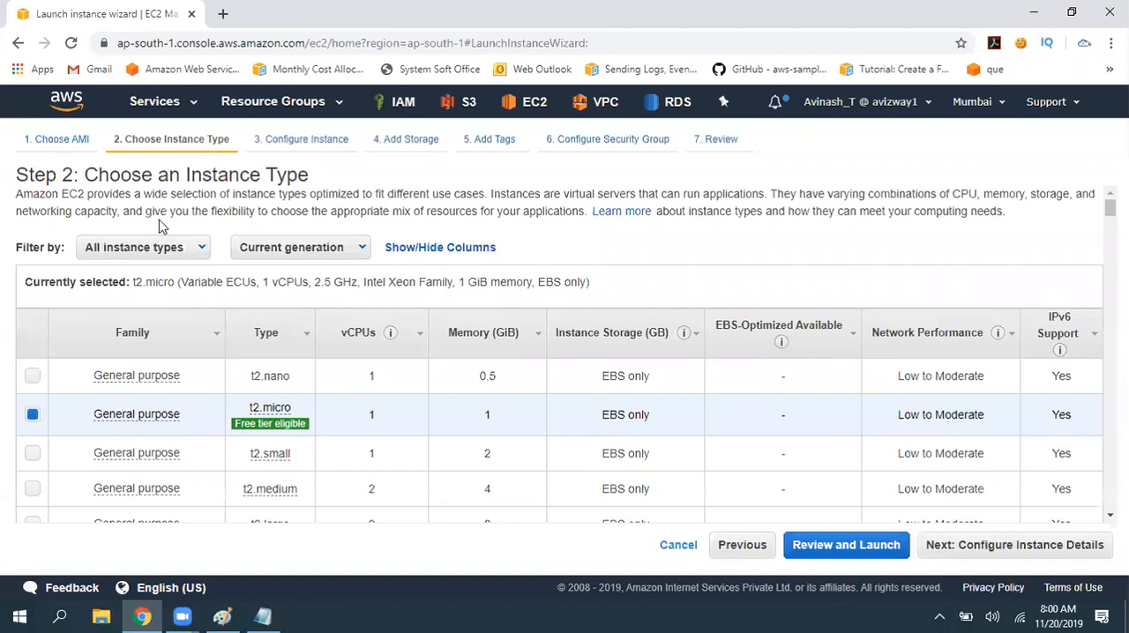
- Copy the heading "Step 2: Choose an Instance Type" from the wizard into ec2.txt, below the AMI line
drag(92, 179, 17, 176)
key(ctrl+c)
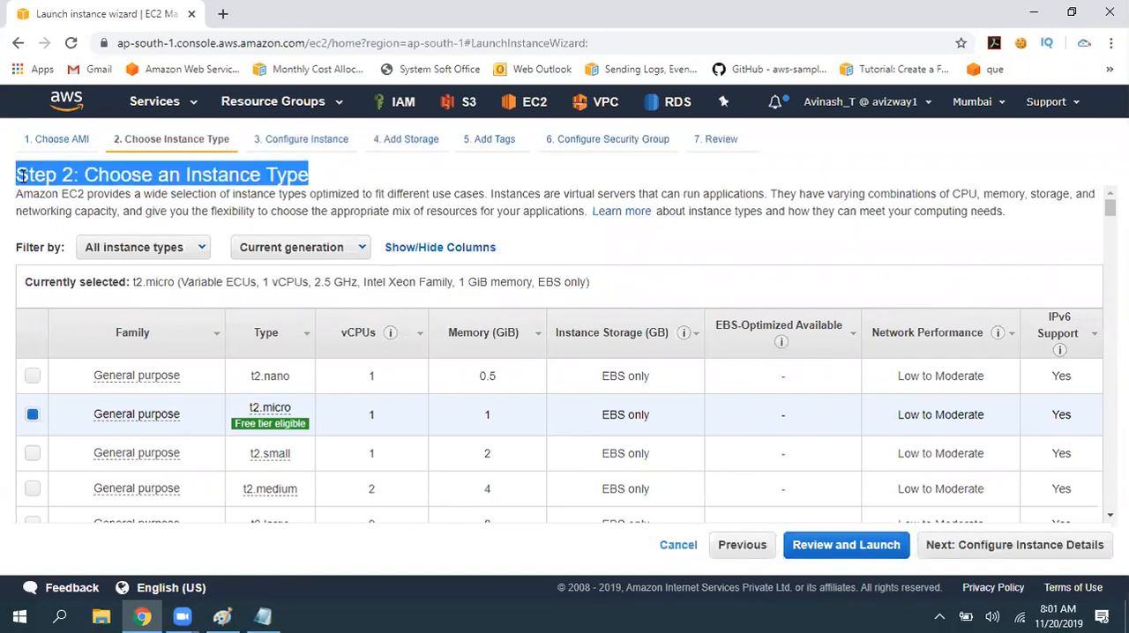
click(263, 617)
key(Return)
key(Return)
key(ctrl+v)
- Append "O/S" to the AMI line and a colon to the Step 2 line, and save ec2.txt
click(549, 155)
text(O/S)
key(ctrl+s)
click(538, 213)
text(:)
key(ctrl+s)
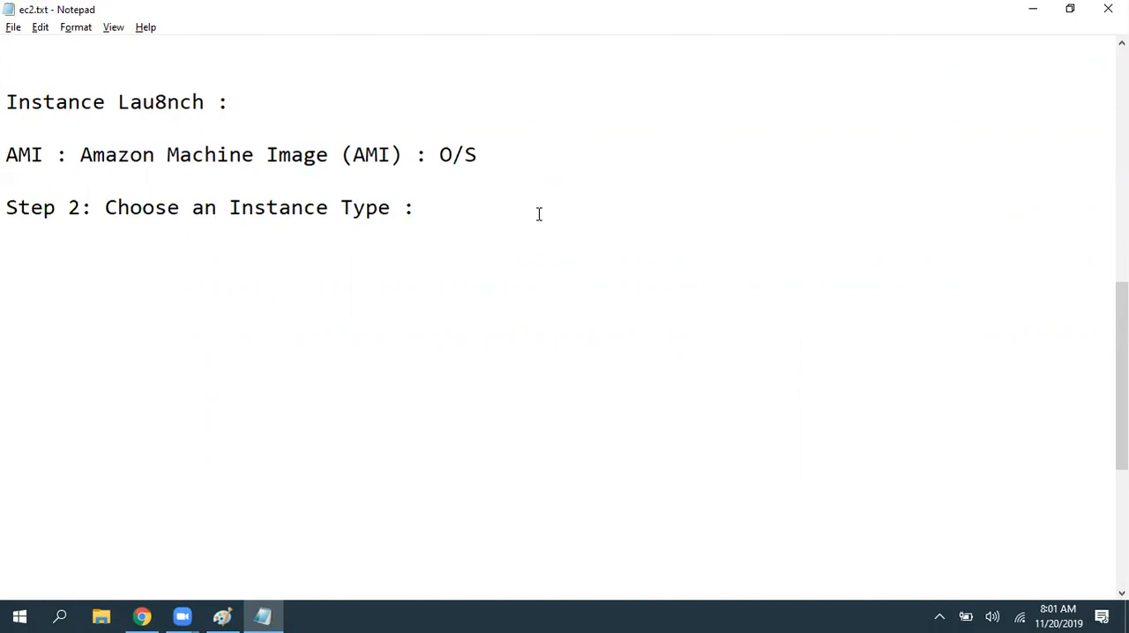
key(Up)
key(Return)
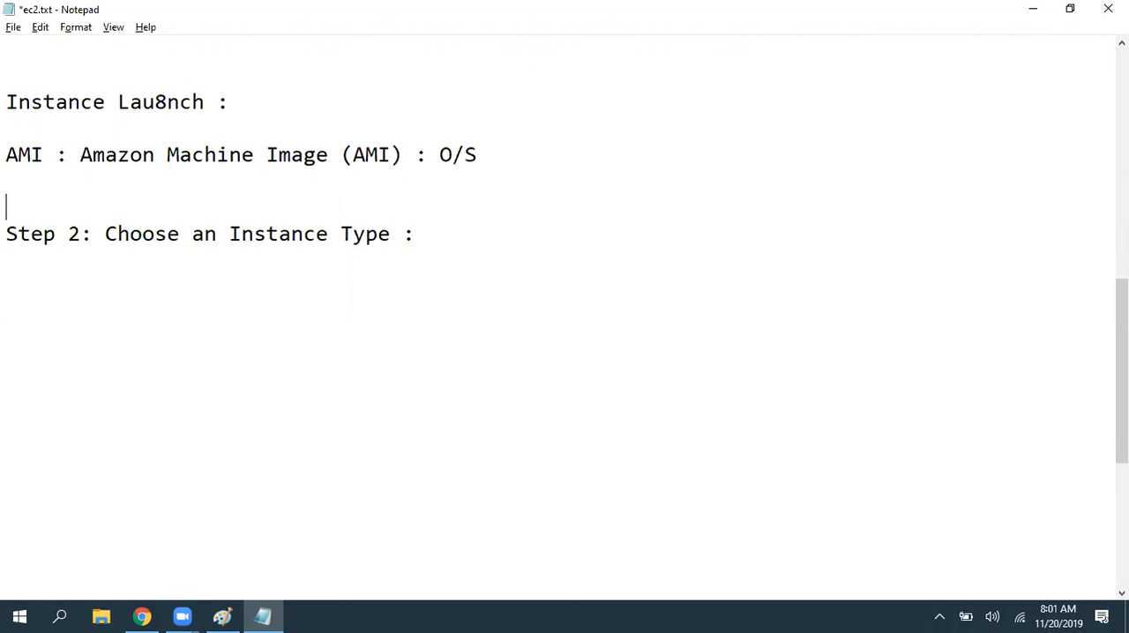
key(Delete)
key(Down)
click(539, 214)
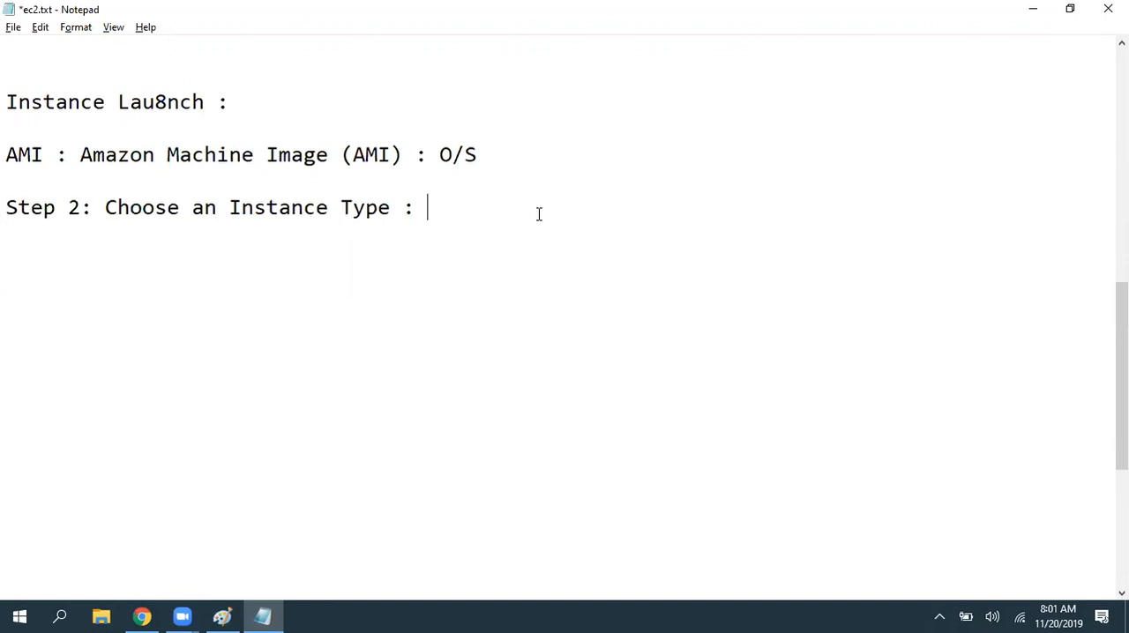
- Append "vCPU, Memory and Network performnce" to the Step 2 line and save ec2.txt
key(ctrl+s)
text(COU)
key(BackSpace)
key(BackSpace)
key(BackSpace)
text(vCPU, Memory)
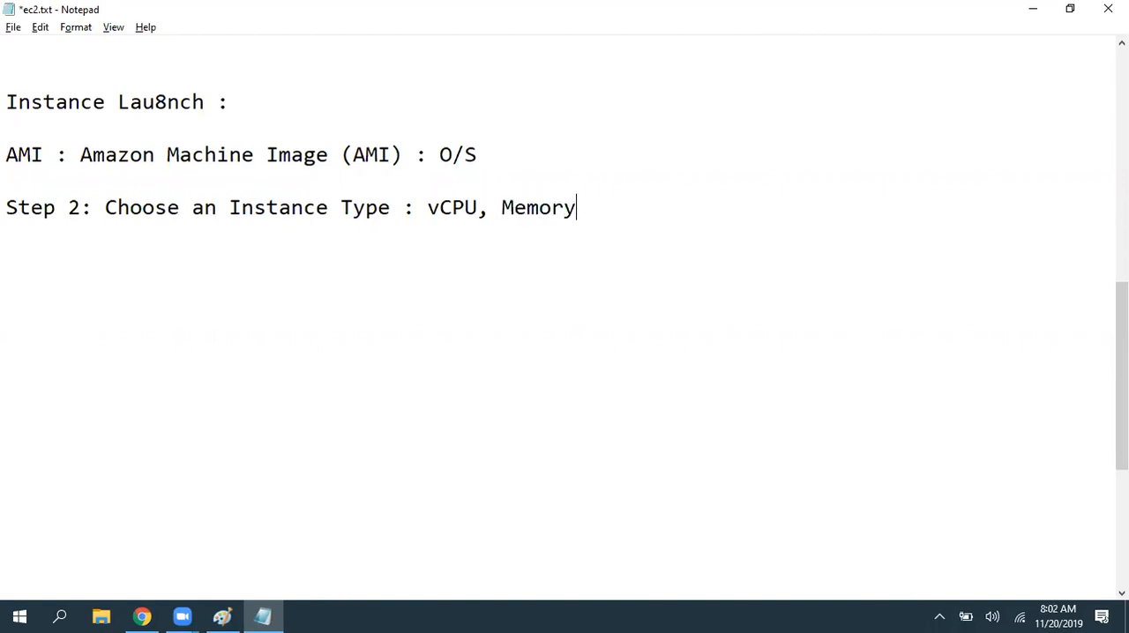
text( and Ne)
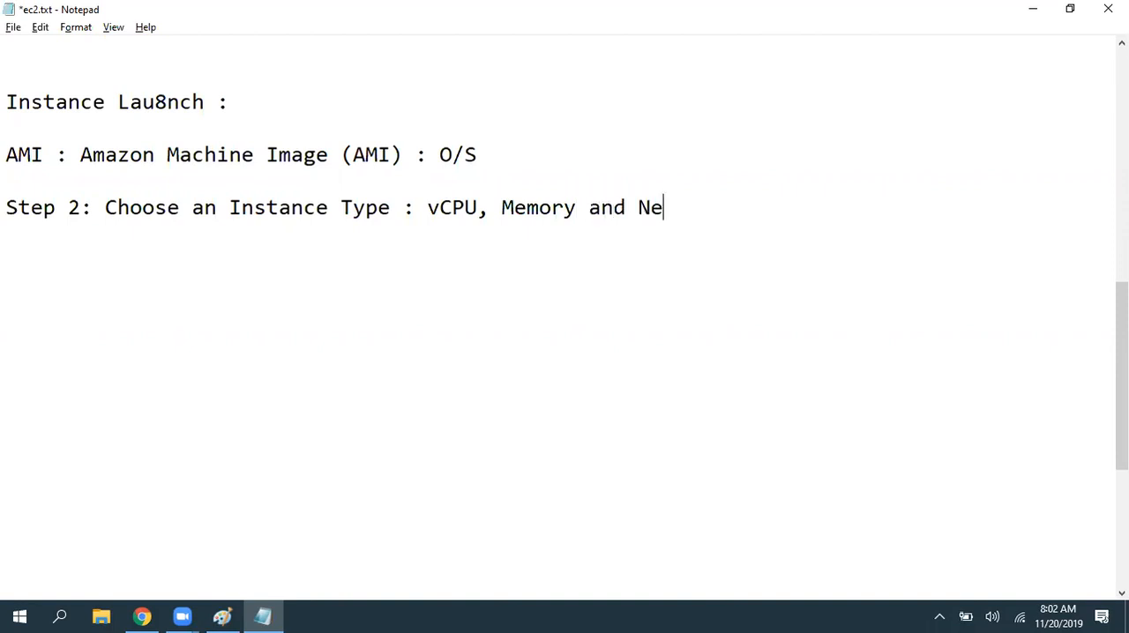
text(twork performnc)
key(BackSpace)
text(nca)
key(BackSpace)
text(e)
key(ctrl+s)
- Add empty lines below the Step 2 note, save ec2.txt and place the cursor there
key(Return)
key(Return)
key(ctrl+s)
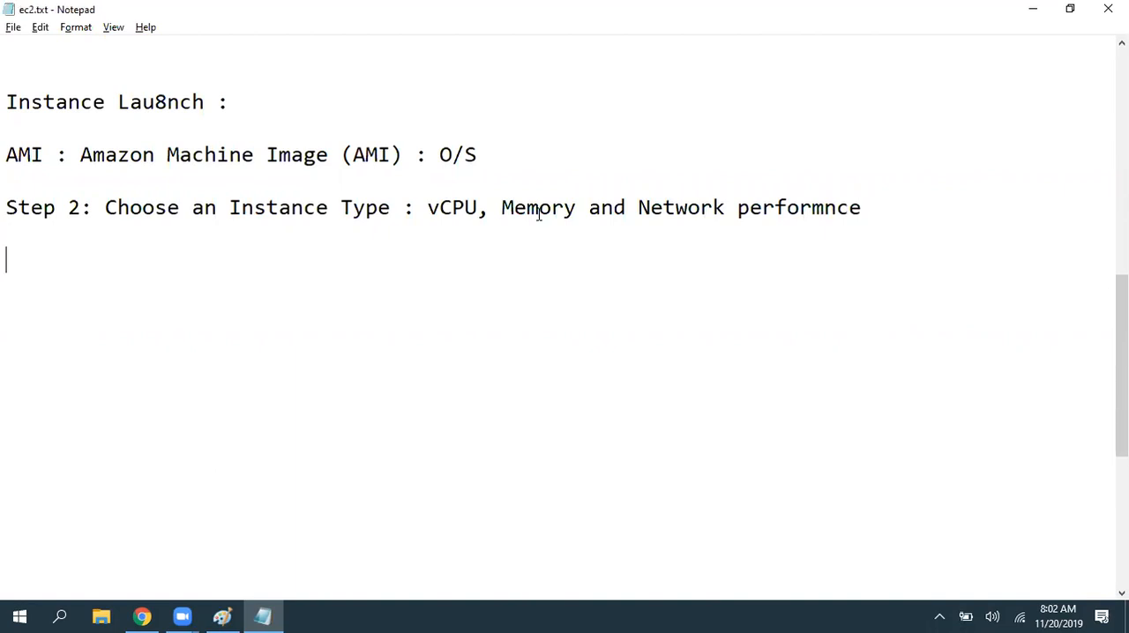
drag(430, 209, 819, 247)
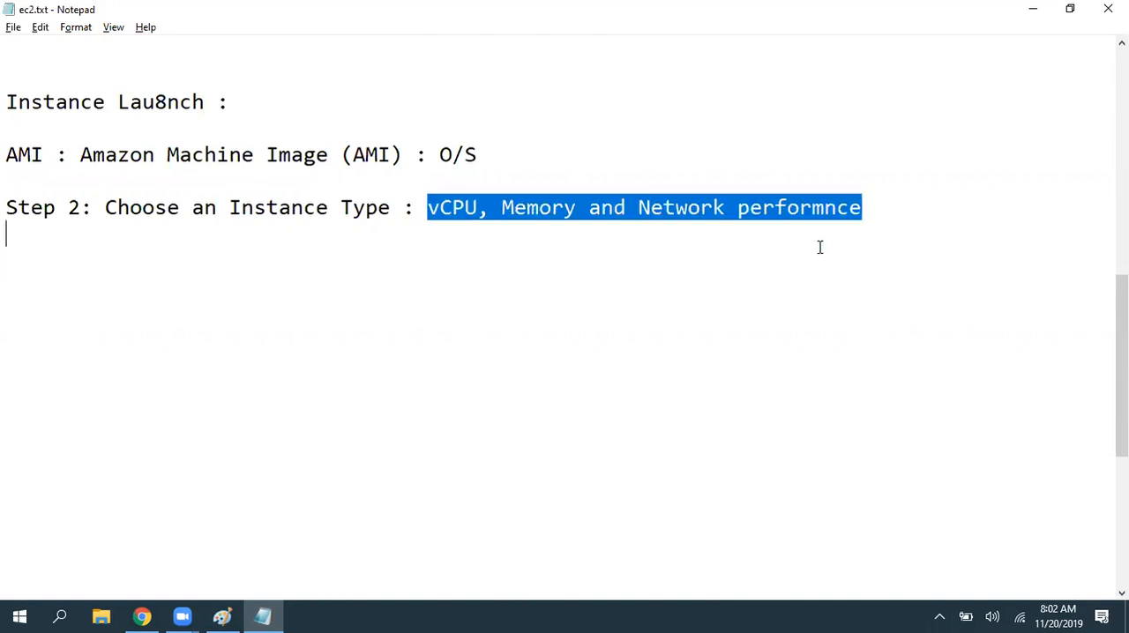
click(362, 277)
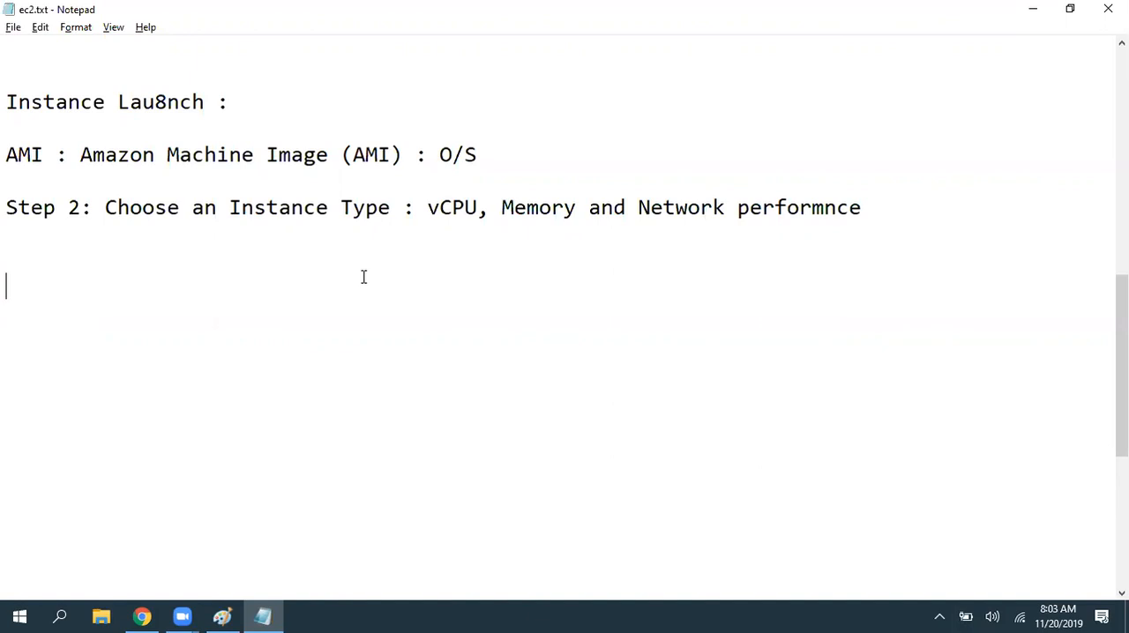
- Switch to the AWS launch wizard and select the General purpose t2.nano instance type
key(alt+Tab)
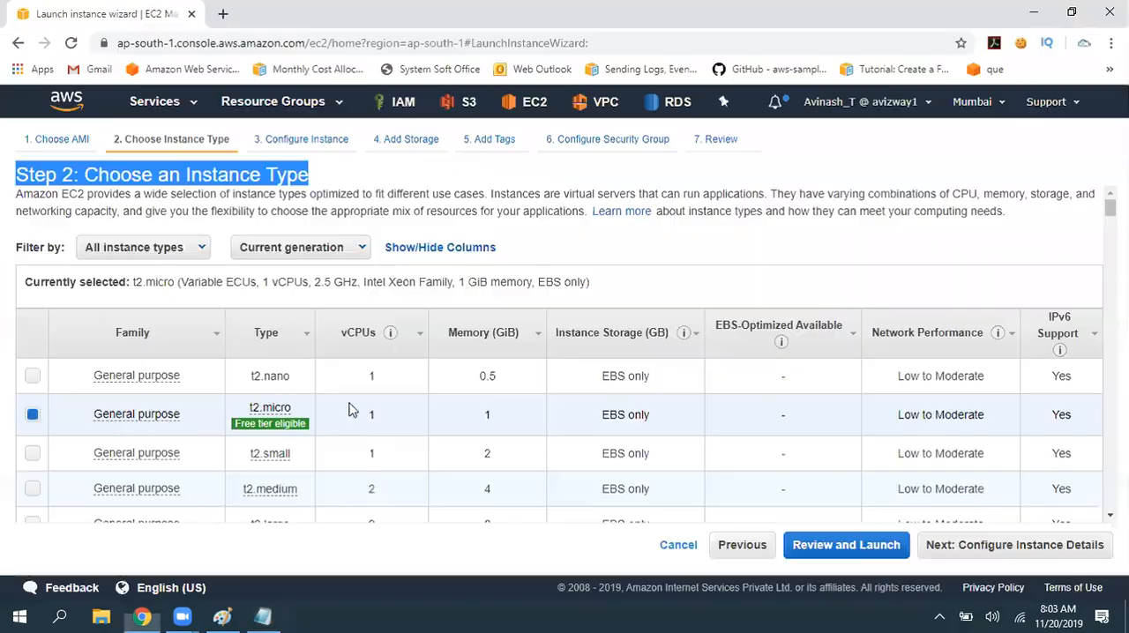
click(776, 252)
key(alt+Tab)
key(alt+Tab)
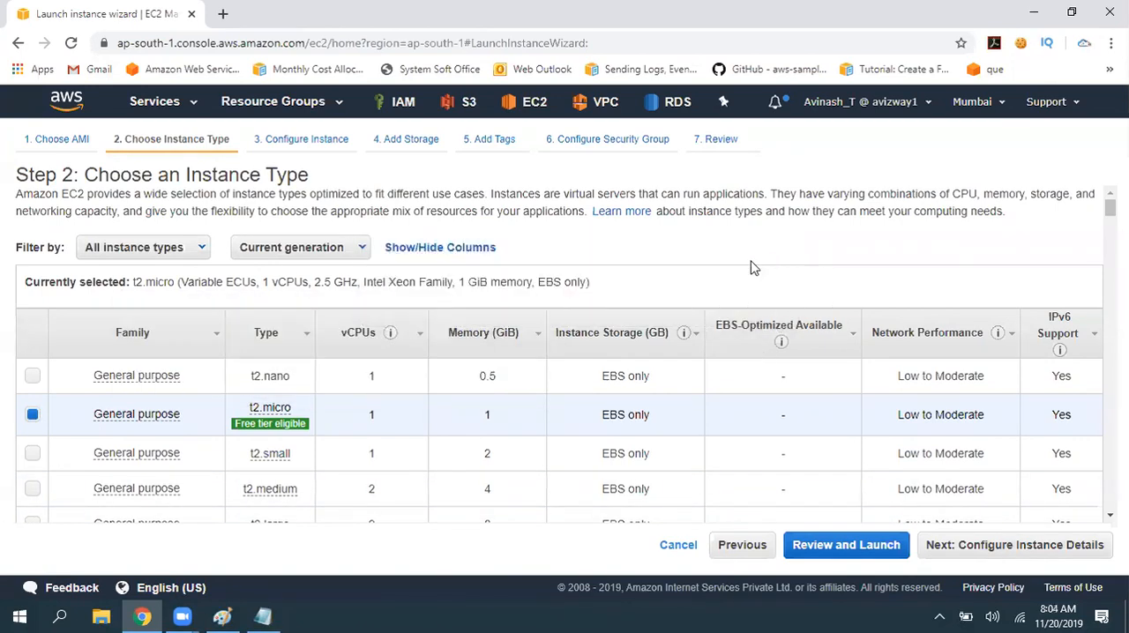
scroll(751, 265, down, 1)
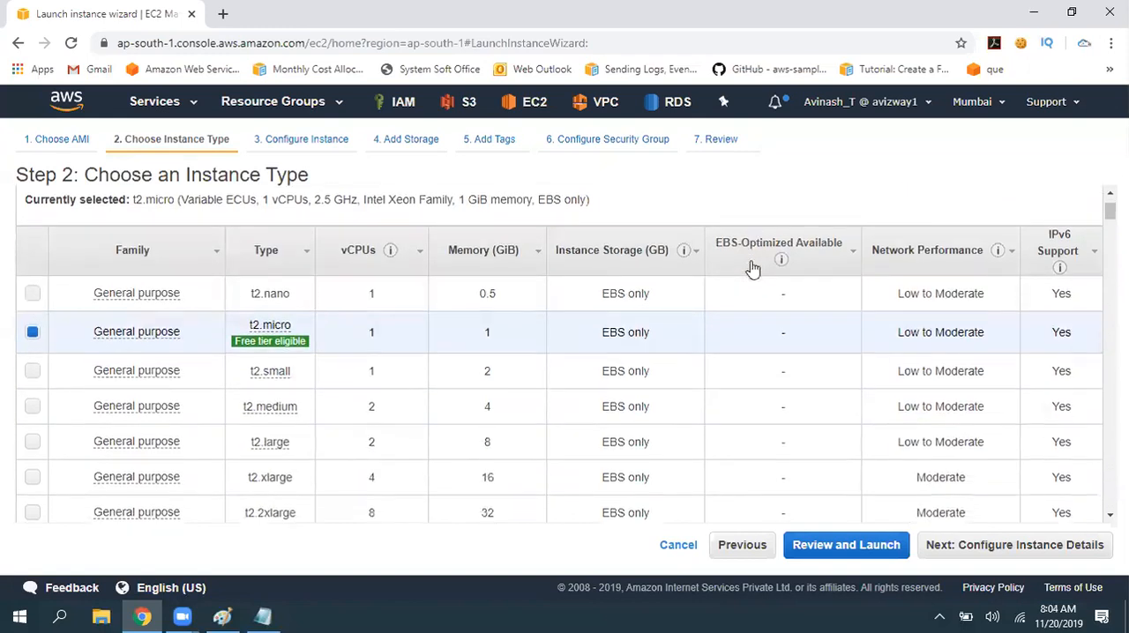
click(103, 302)
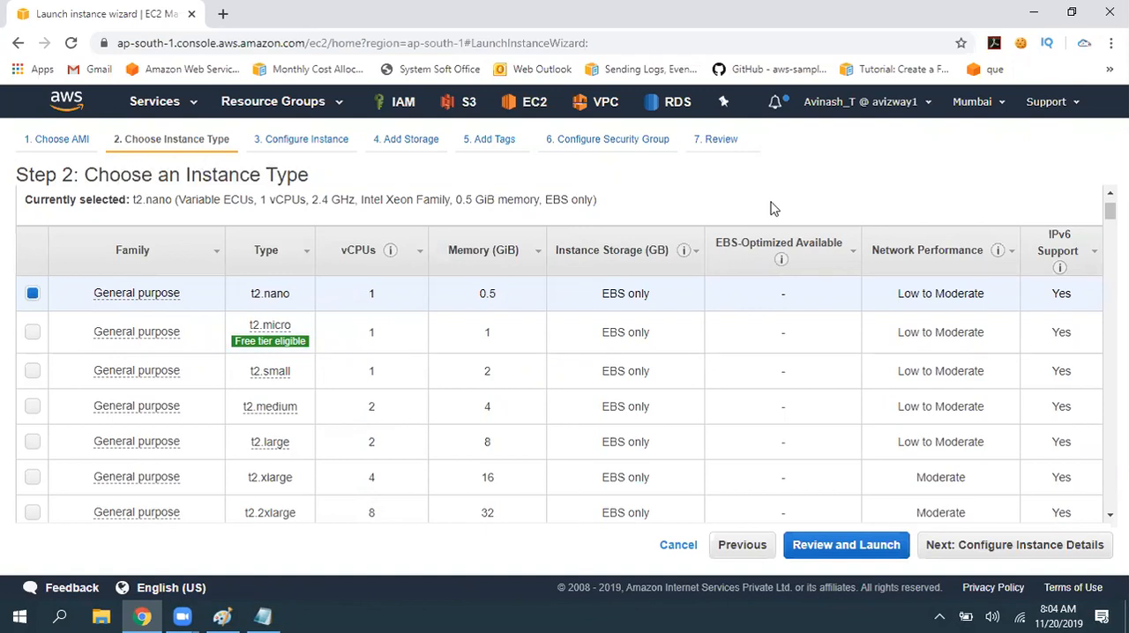
- Copy the family name "General purpose" from the instance type table into ec2.txt, add a colon and save
key(alt+Tab)
key(ctrl+v)
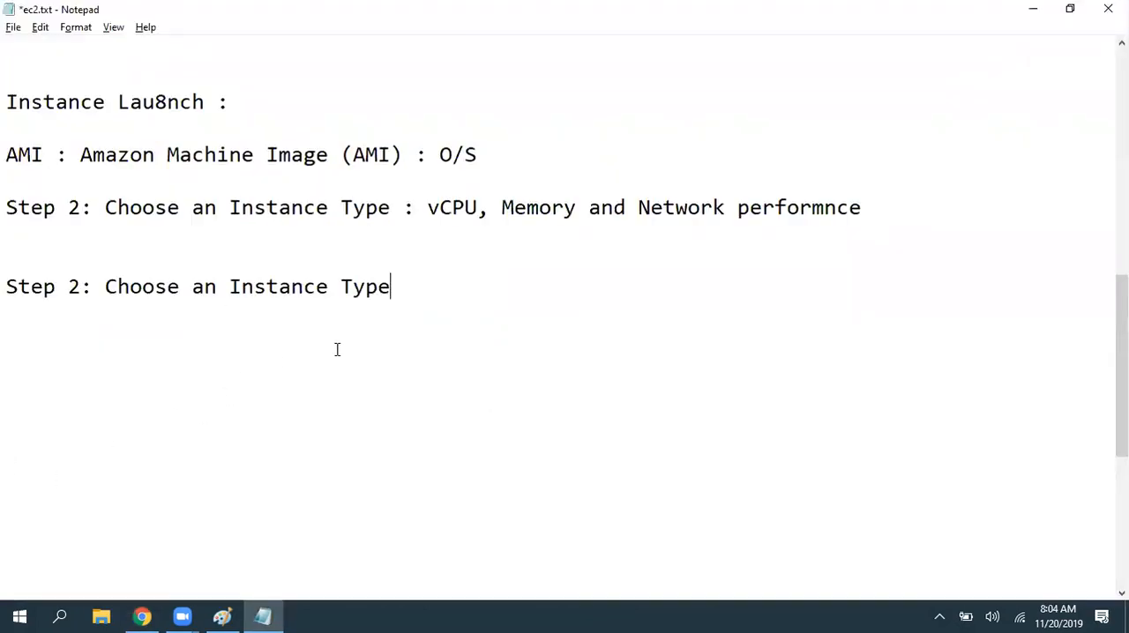
key(alt+Tab)
drag(184, 303, 95, 304)
key(ctrl+c)
key(alt+Tab)
key(shift+Home)
key(ctrl+v)
text(:)
key(ctrl+s)
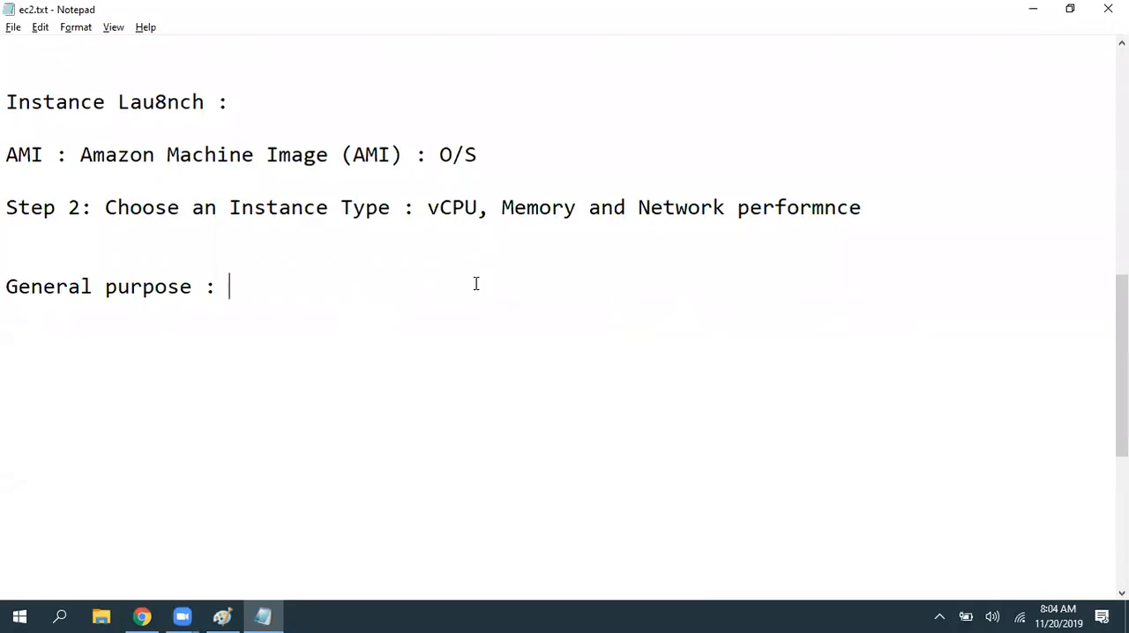
- Append "stable performance :" to the General purpose line and remove the extra blank line above it
text(stable performn)
key(BackSpace)
text(ance :)
key(ctrl+s)
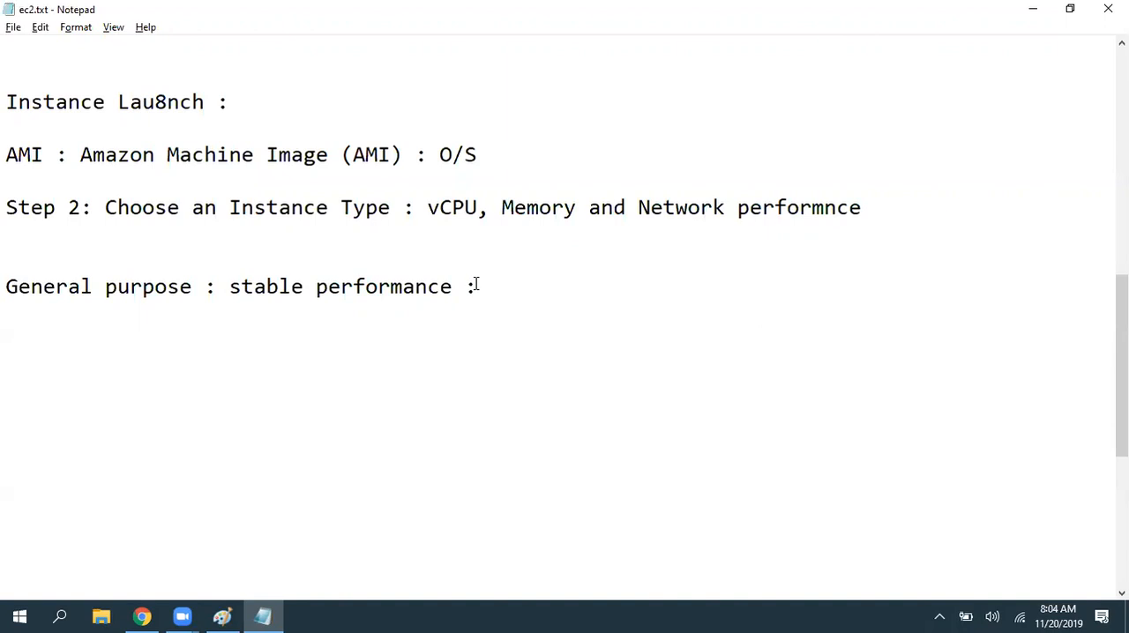
key(Up)
key(Delete)
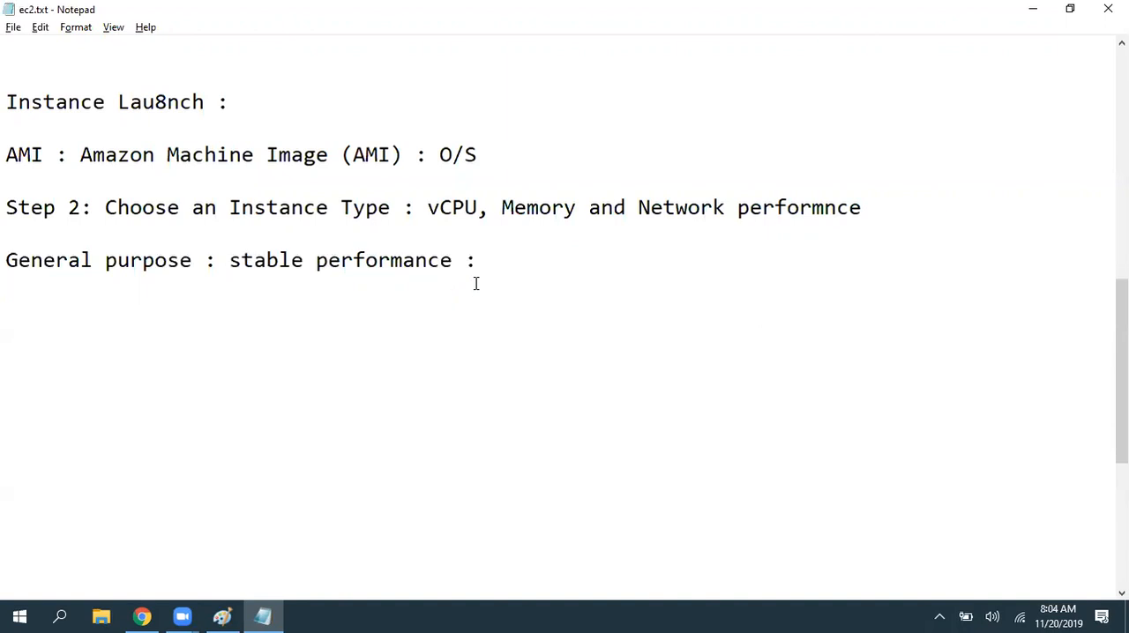
- Append the instance families "t2, t3" to the General purpose line and save ec2.txt
key(End)
text(t2, t3)
key(ctrl+s)
- Check the wizard's instance type list for more General purpose families and append ", m5a, m5d," to the notes
key(alt+Tab)
scroll(408, 408, down, 10)
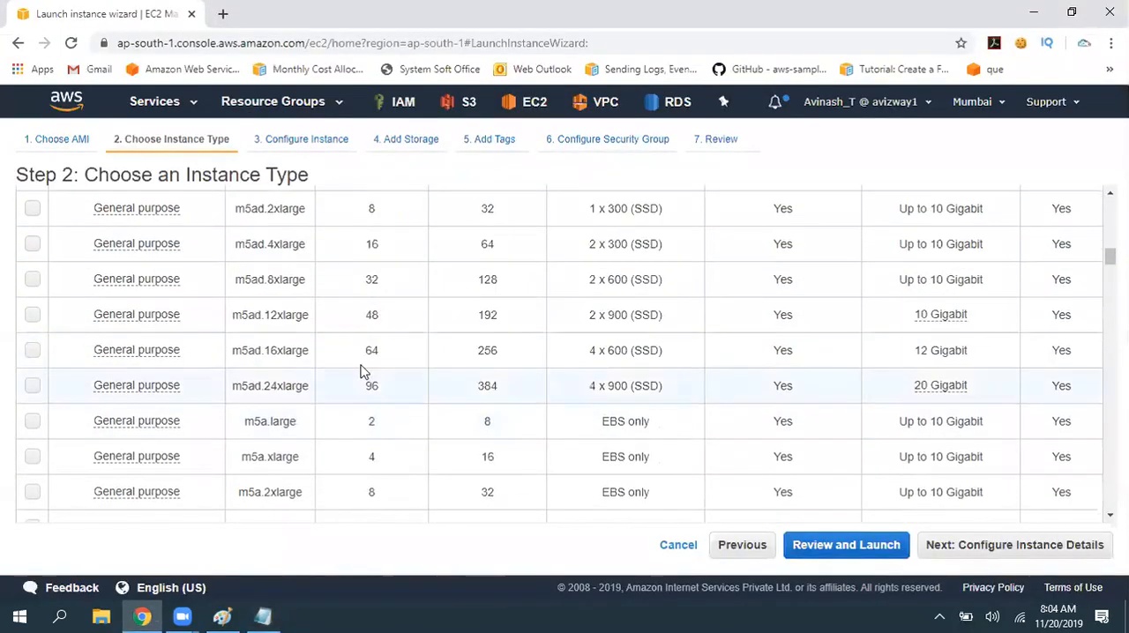
scroll(326, 384, down, 3)
key(alt+Tab)
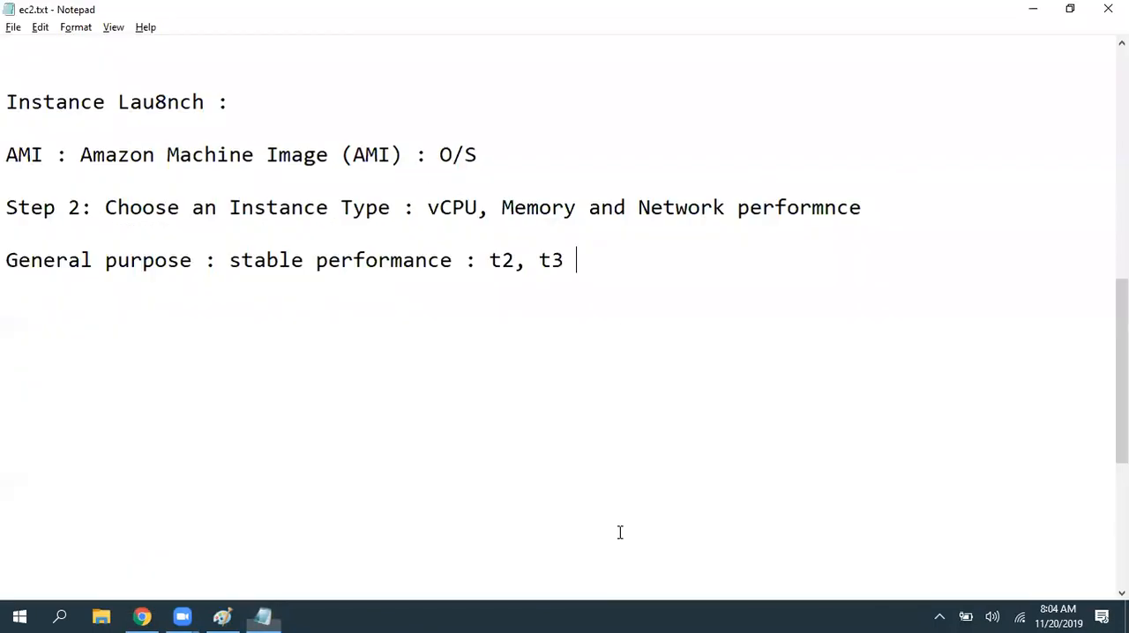
text(, m5)
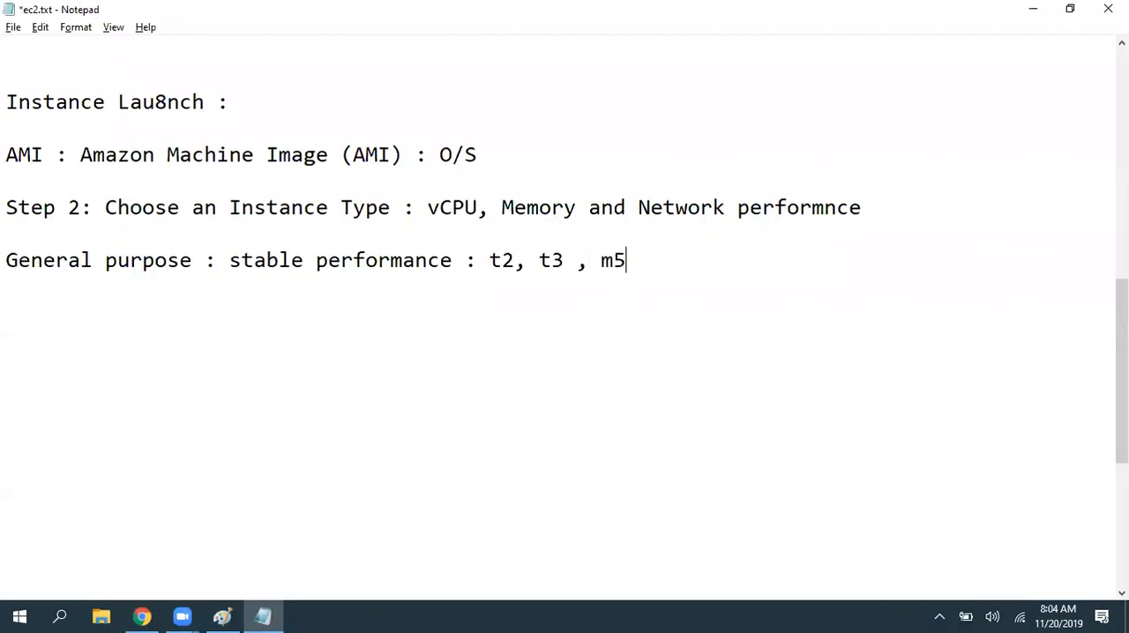
text(a, m5d,)
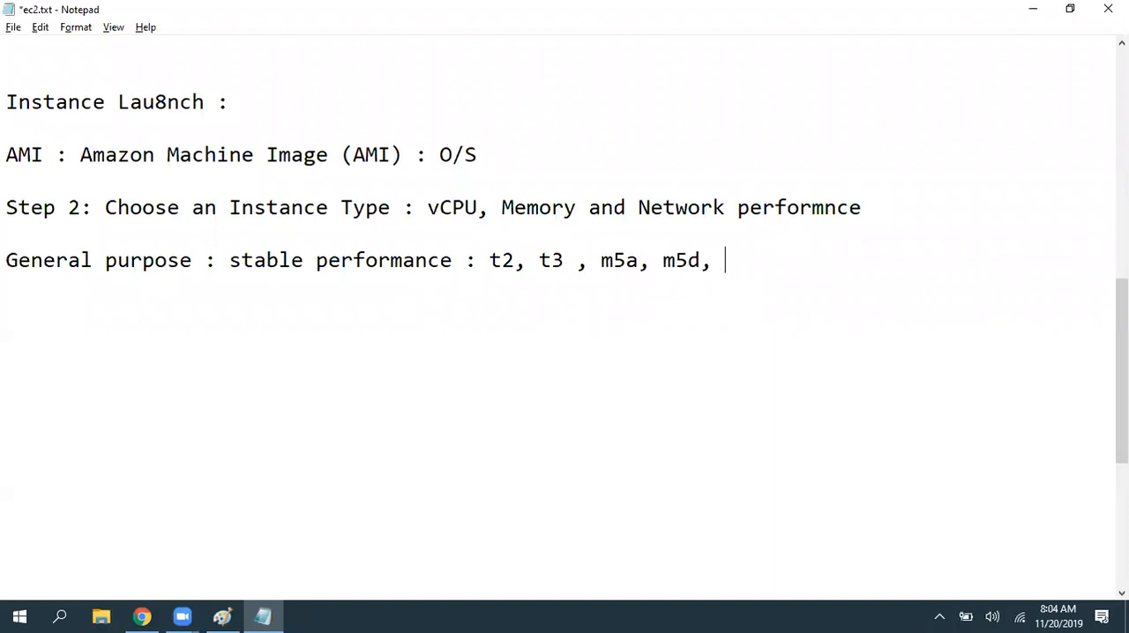
- Look further down the General purpose types in the wizard and append "m4, m5," to the line in ec2.txt
key(alt+Tab)
scroll(466, 501, down, 3)
scroll(465, 501, down, 5)
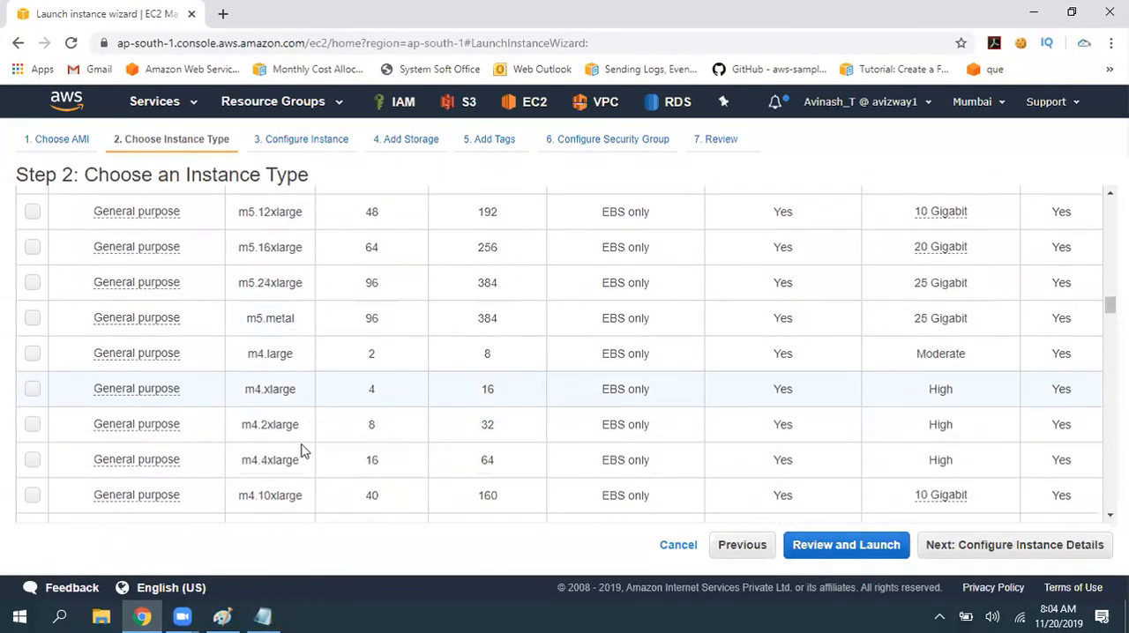
scroll(380, 379, down, 3)
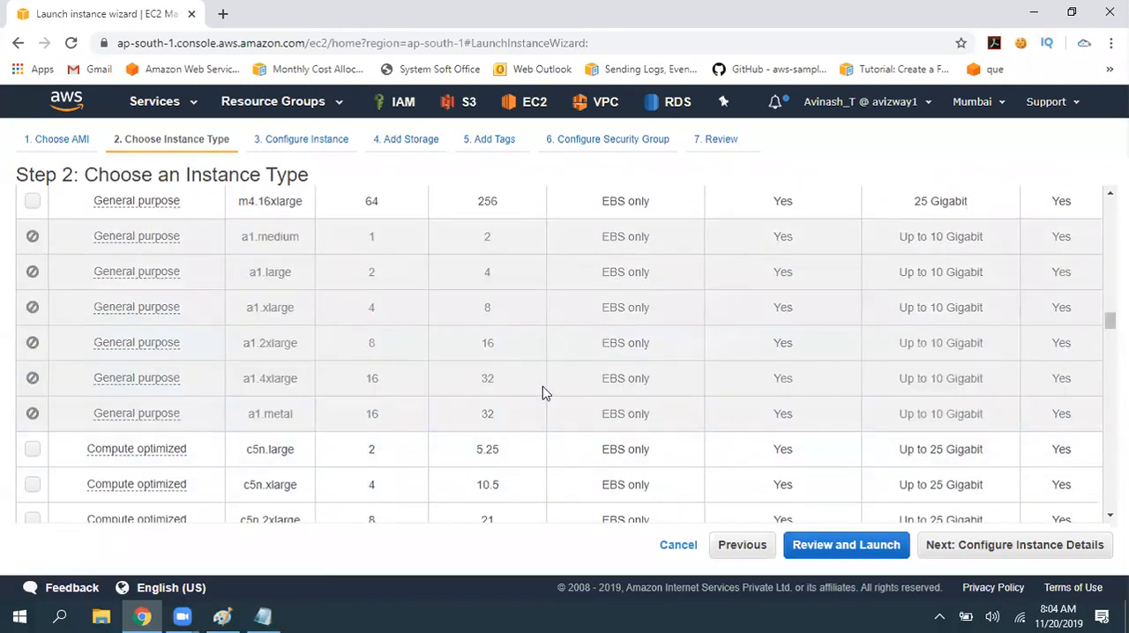
scroll(542, 391, down, 3)
key(alt+Tab)
text(m4, m5,)
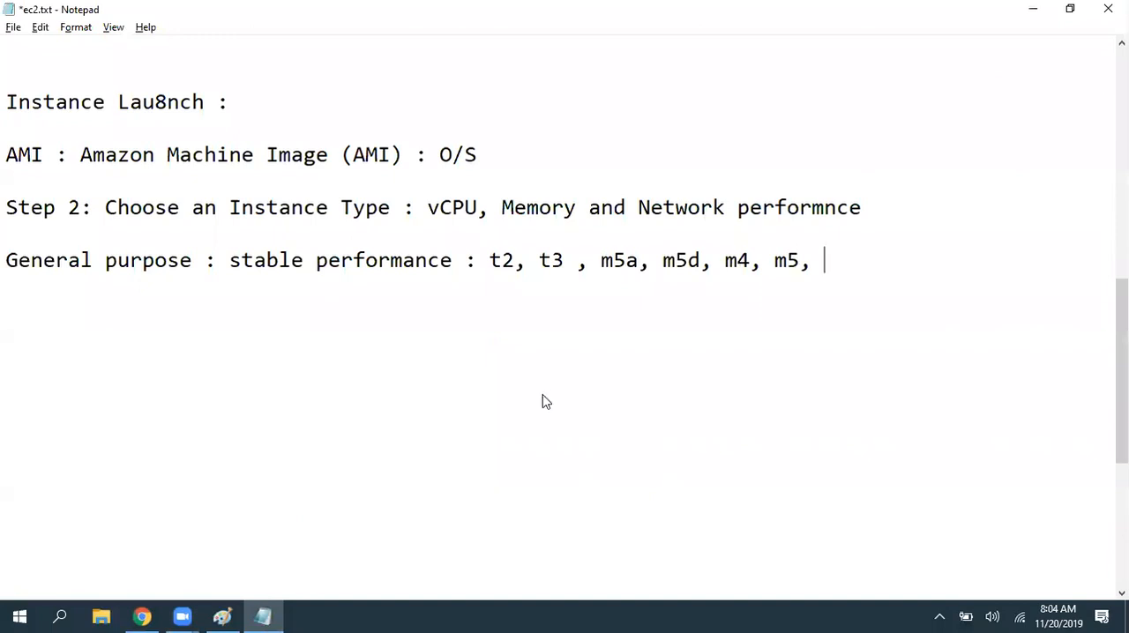
- Switch to the launch wizard, look through the remaining families and filter the instance types to General purpose
key(alt+Tab)
scroll(365, 441, down, 3)
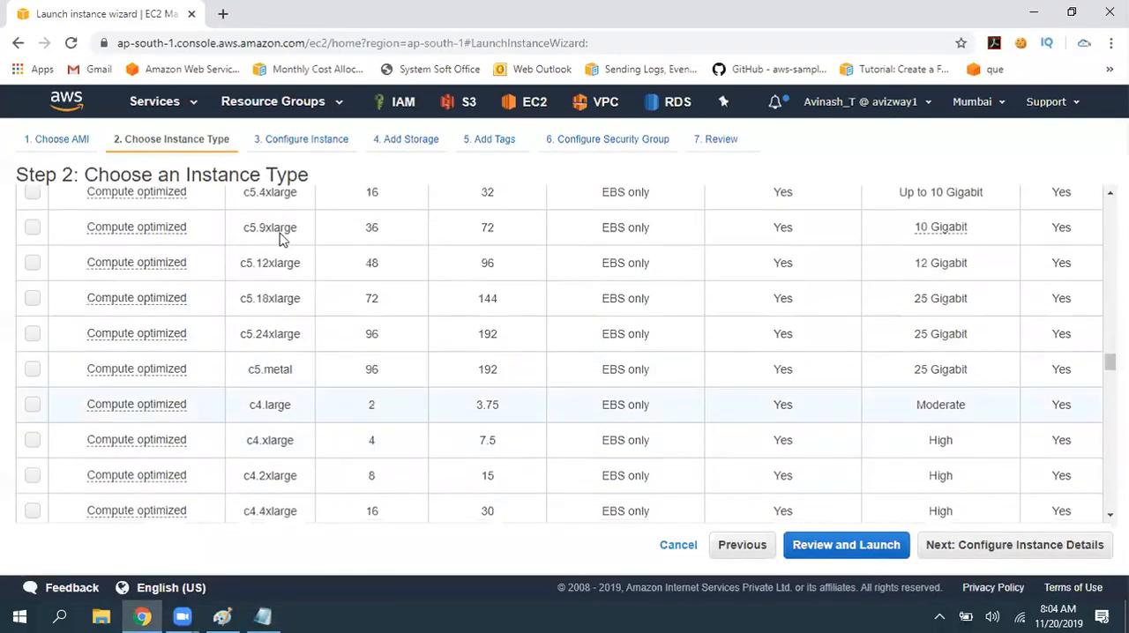
scroll(432, 457, down, 10)
scroll(432, 370, down, 5)
scroll(469, 397, up, 15)
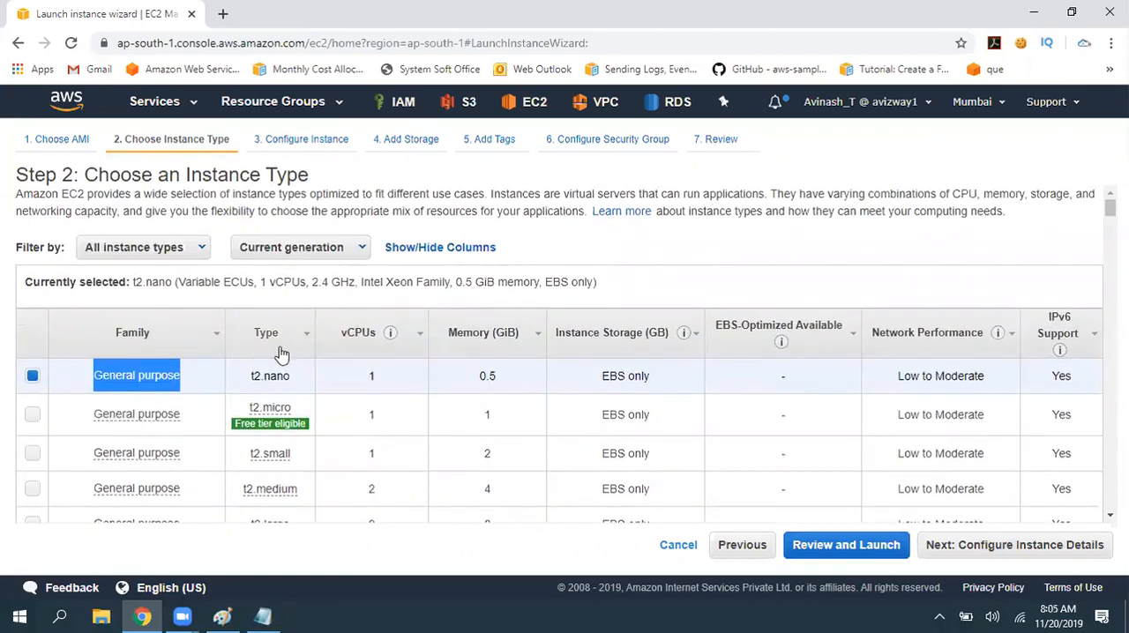
click(304, 248)
click(630, 276)
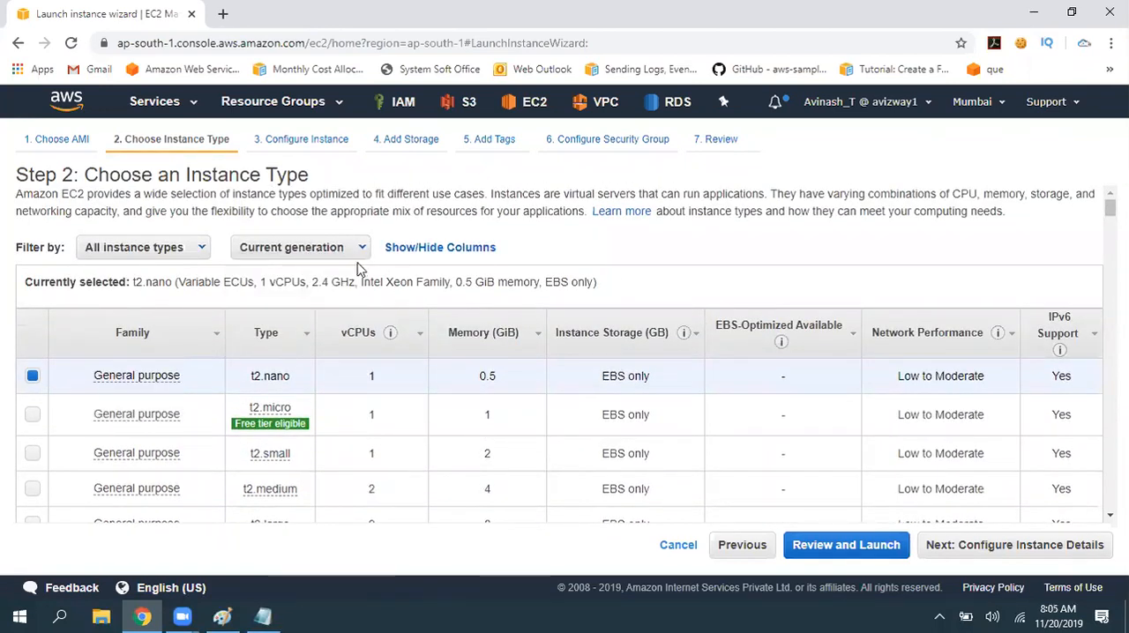
click(167, 248)
click(151, 294)
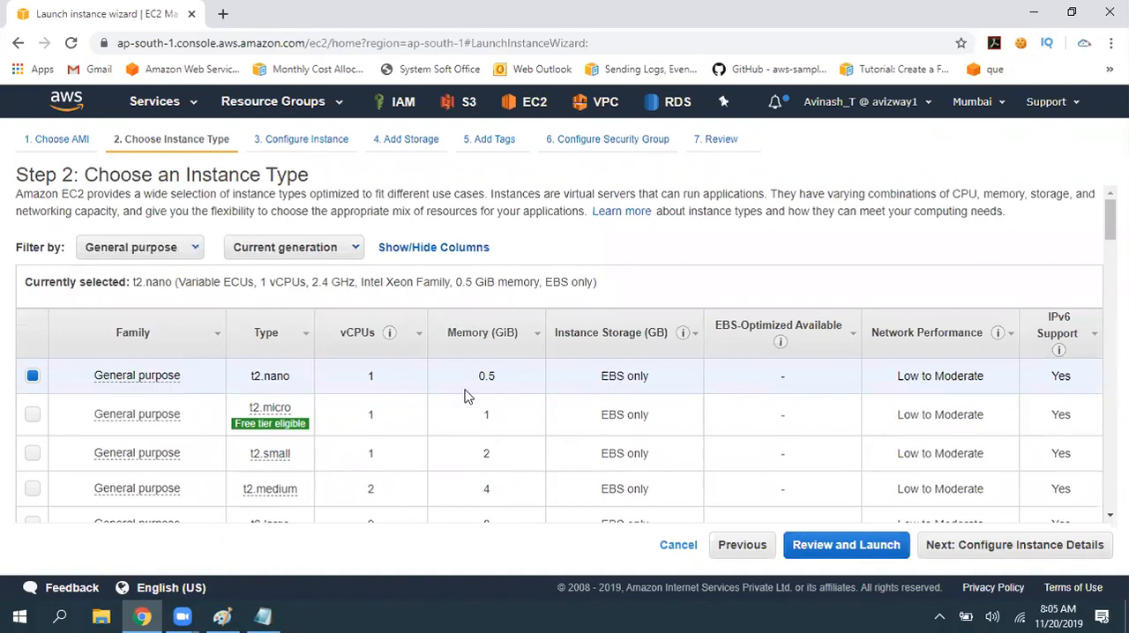
- Review the filtered General purpose instance types and compare them with the families listed in ec2.txt
scroll(462, 401, down, 15)
scroll(462, 411, down, 10)
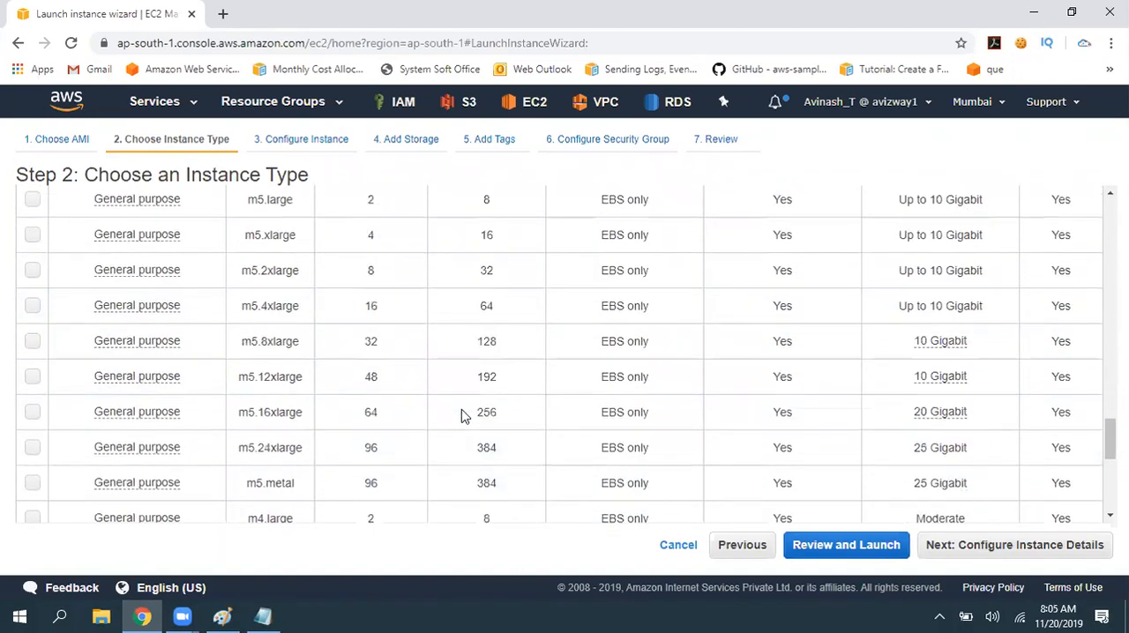
scroll(462, 417, up, 1)
scroll(462, 419, down, 1)
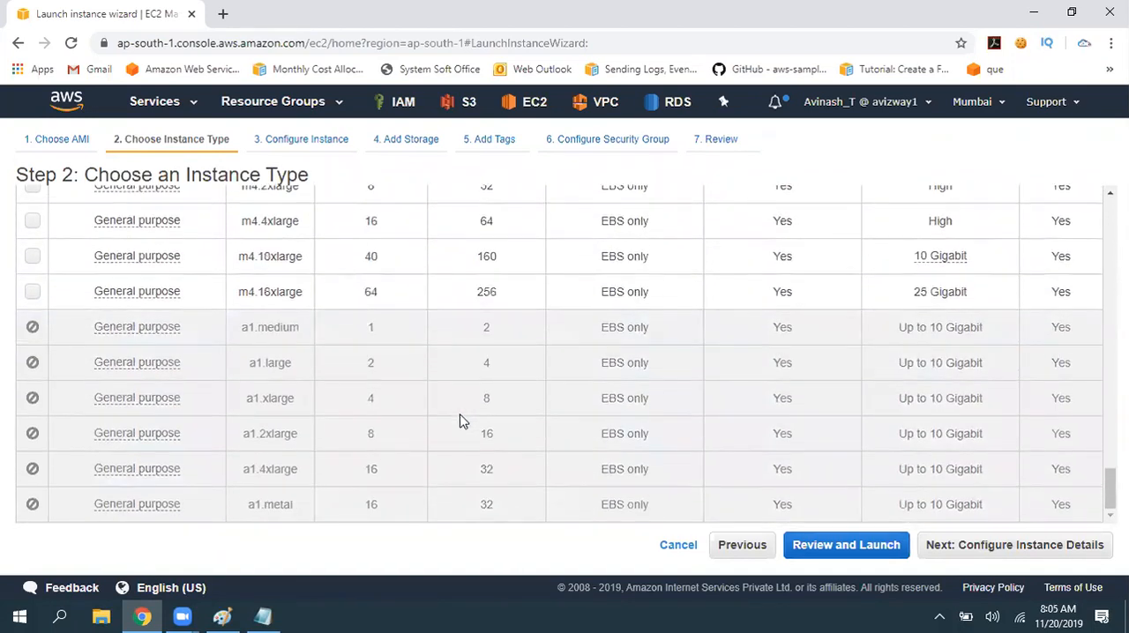
key(alt+Tab)
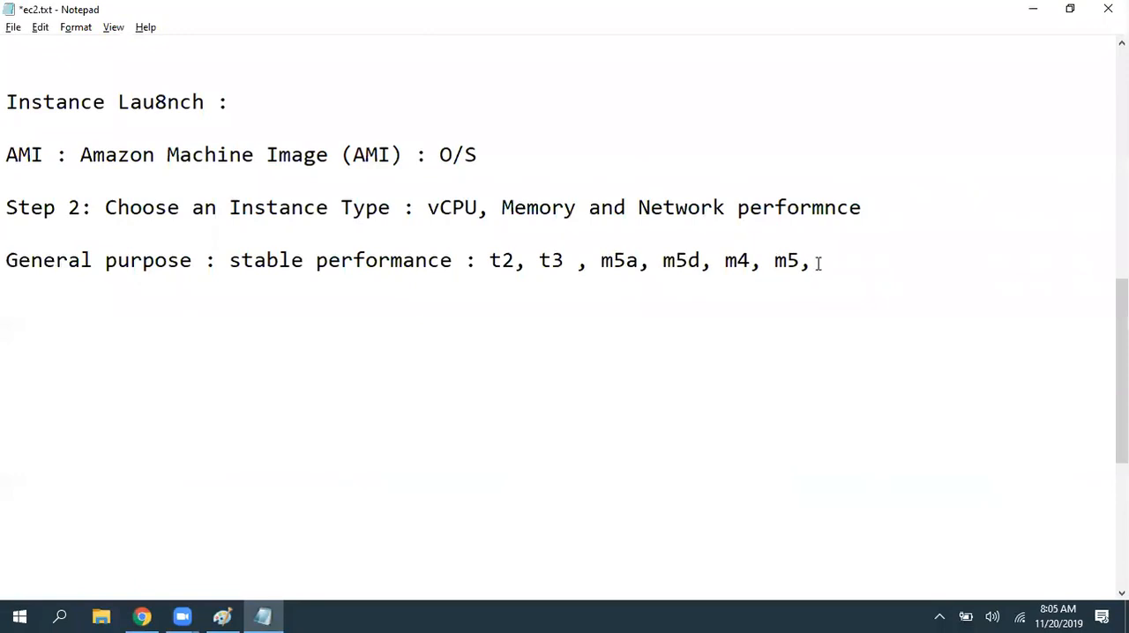
drag(812, 261, 688, 261)
click(868, 267)
key(alt+Tab)
scroll(650, 292, up, 10)
scroll(377, 394, up, 15)
key(alt+Tab)
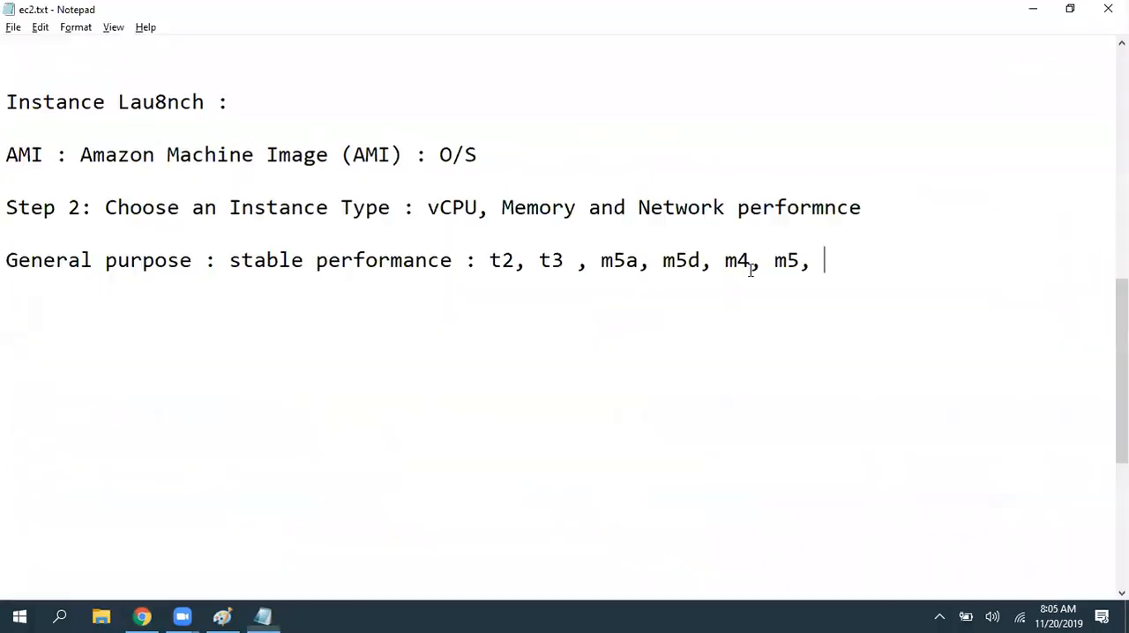
- Finish the General purpose line in ec2.txt so it ends with "m4 and m5" and save the file
key(BackSpace)
key(BackSpace)
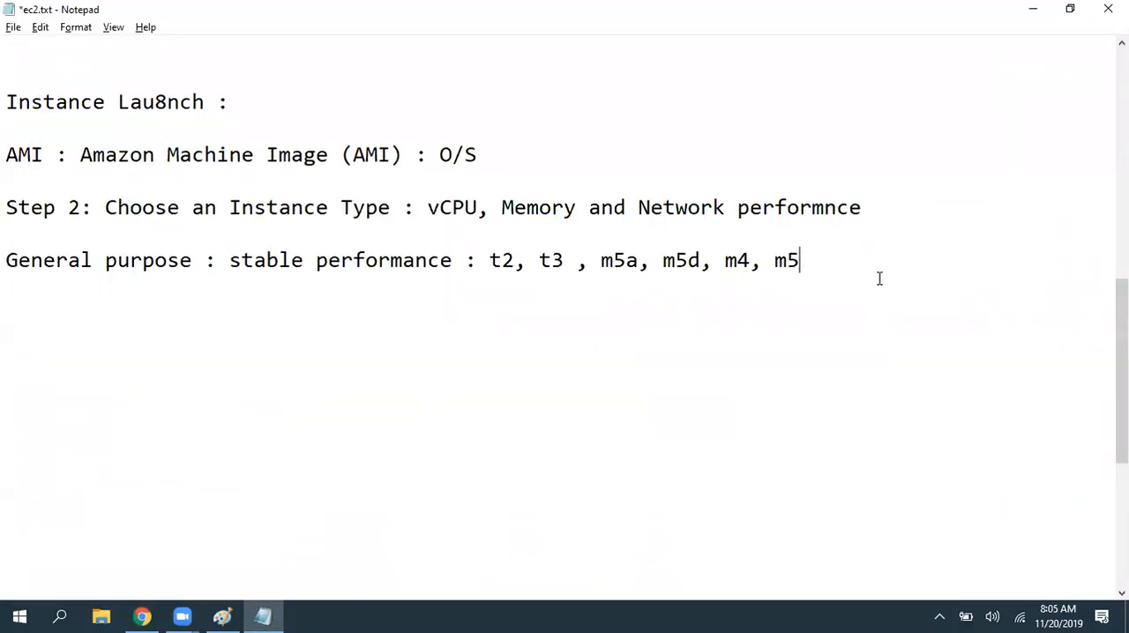
key(Left)
key(Left)
key(Left)
text(and)
key(BackSpace)
key(ctrl+s)
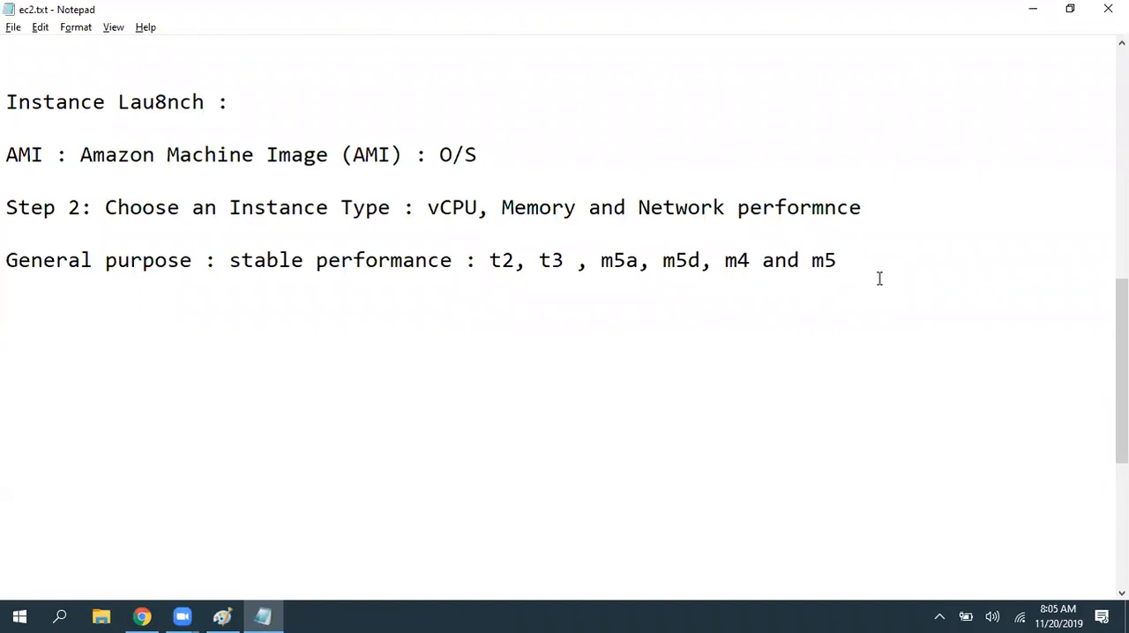
- Add the lines "t2.nano: 512 RAM, 1 cpu" and "t2.micro : 1 vpcu, 1 ram" below the General purpose line
text(t2.na)
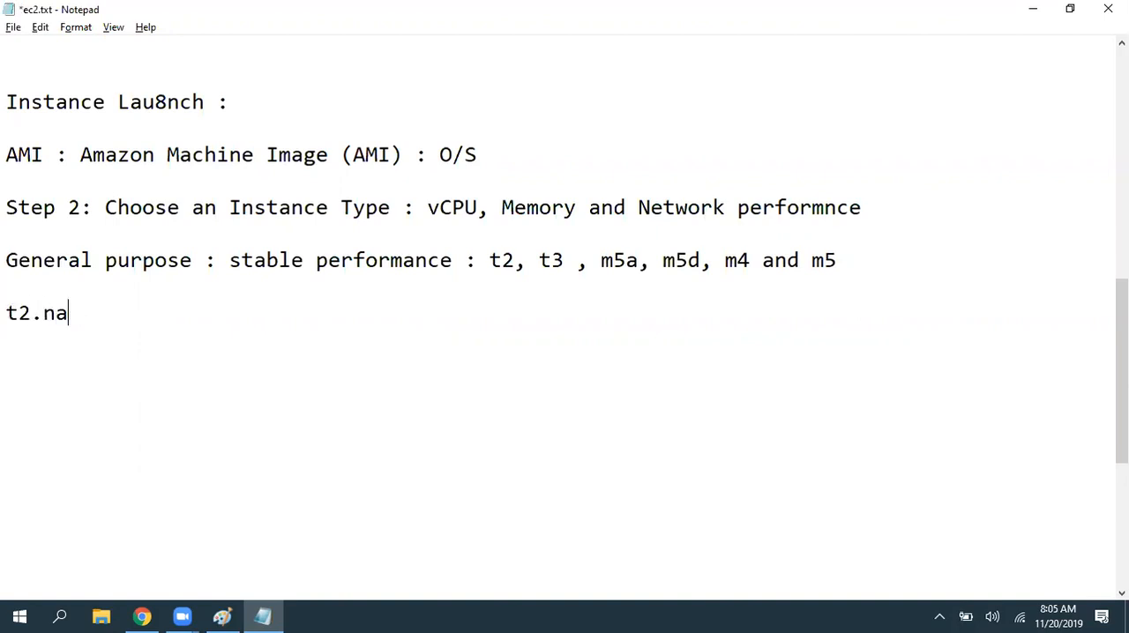
text(mo512 RAM,)
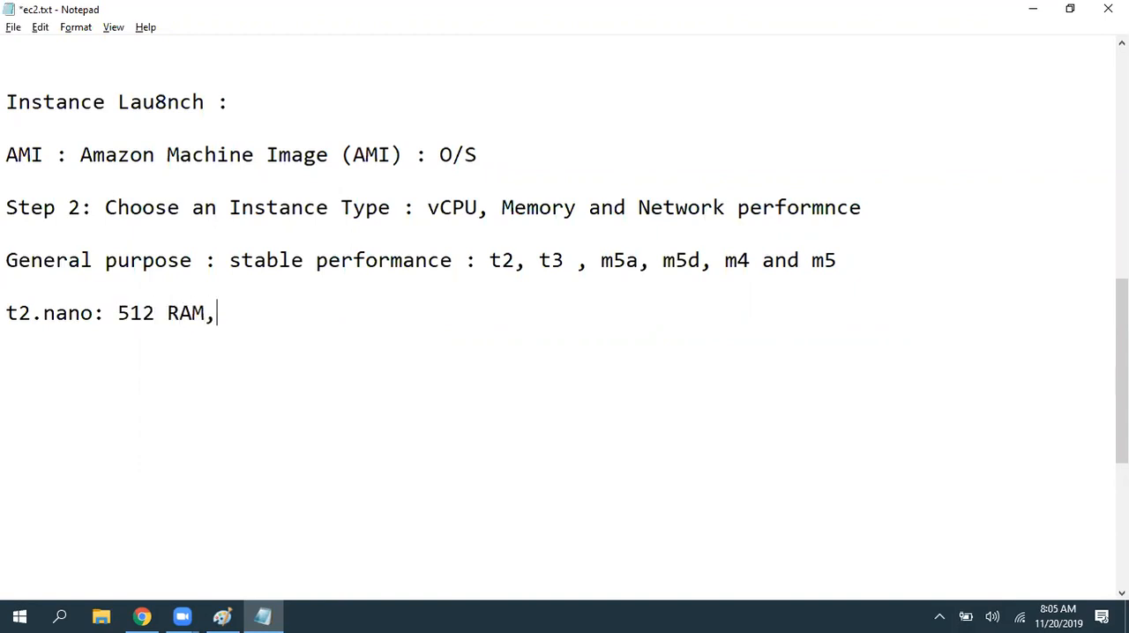
text( 1 cpu)
key(Return)
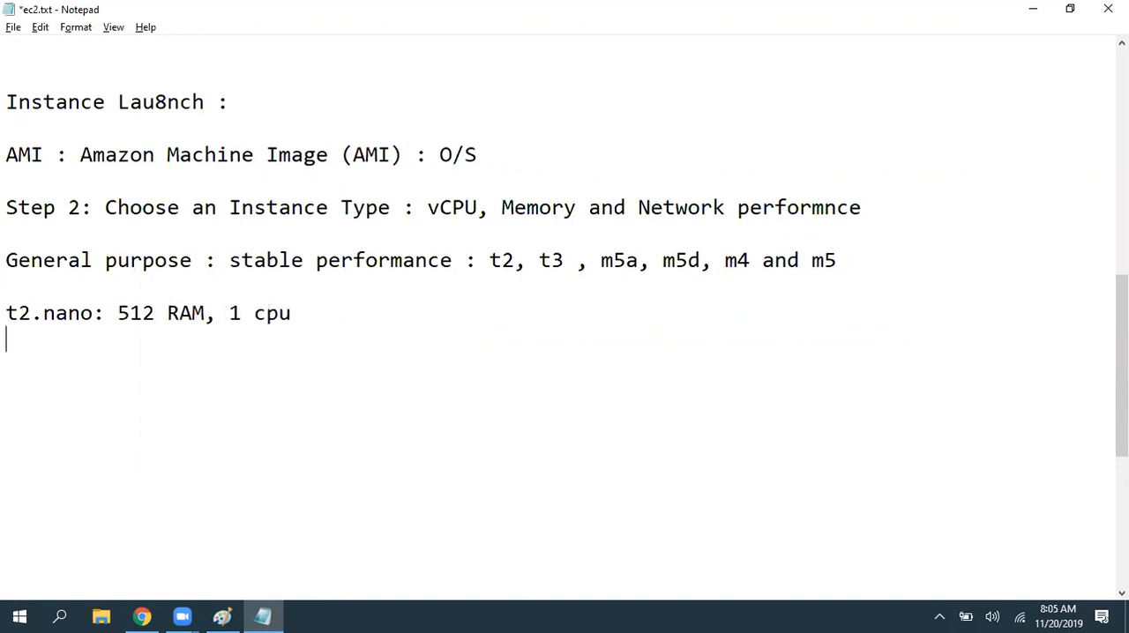
text(t2.micro)
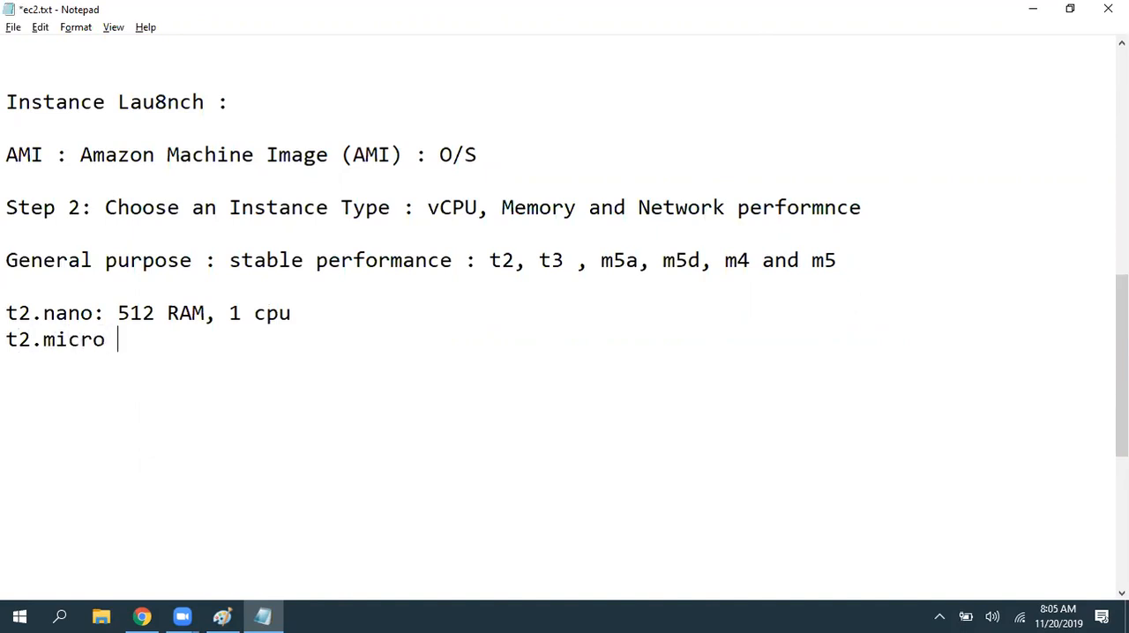
text( : 1 vpcu, 1 ram)
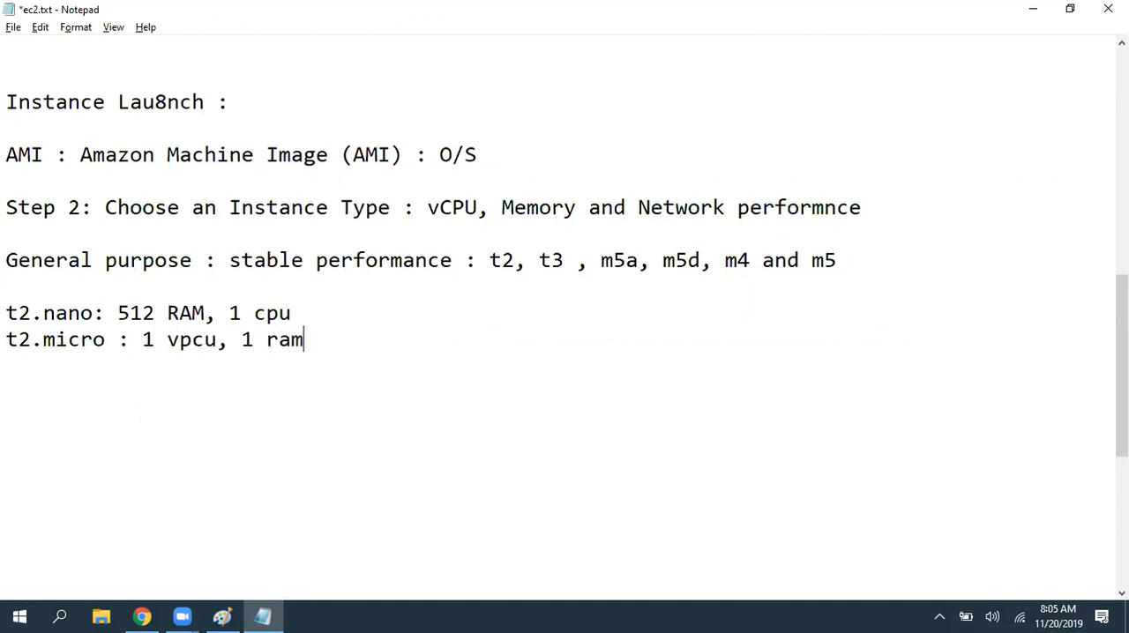
- Start a "t2.small :" line in the notes and check that type's vCPUs and memory in the launch wizard
key(Return)
text(t2.m)
key(BackSpace)
text(small :)
key(alt+Tab)
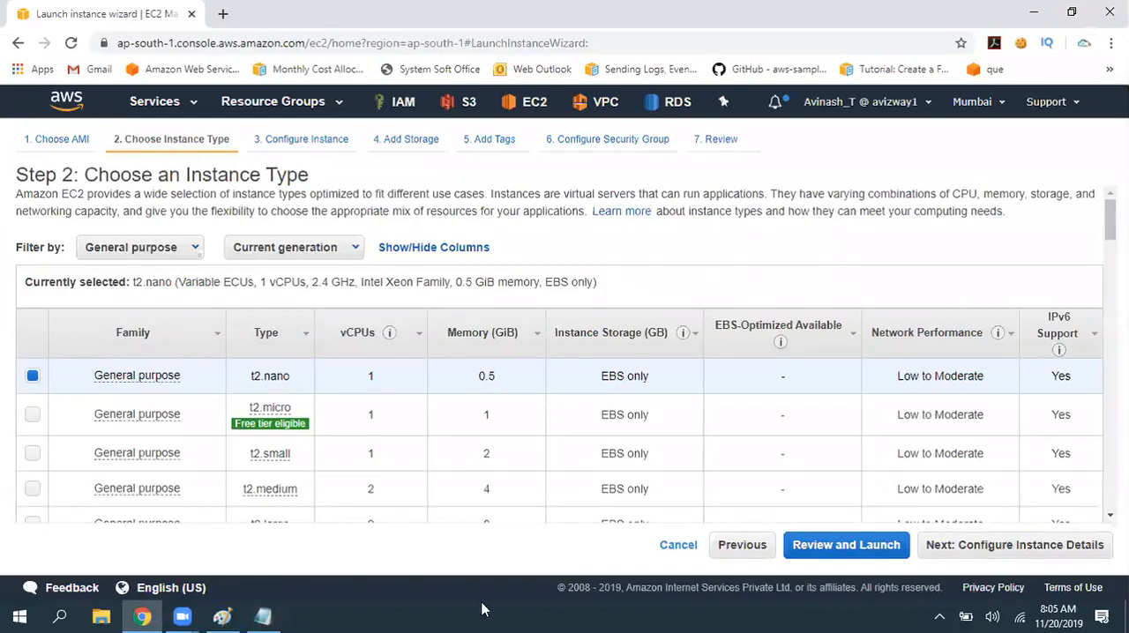
drag(360, 371, 494, 371)
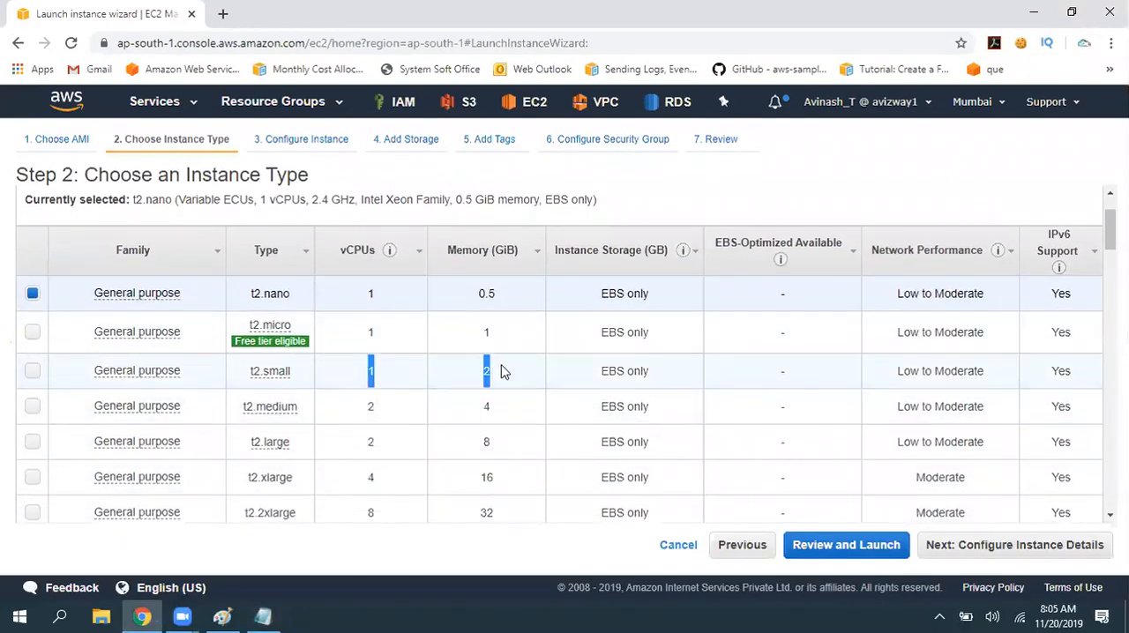
key(alt+Tab)
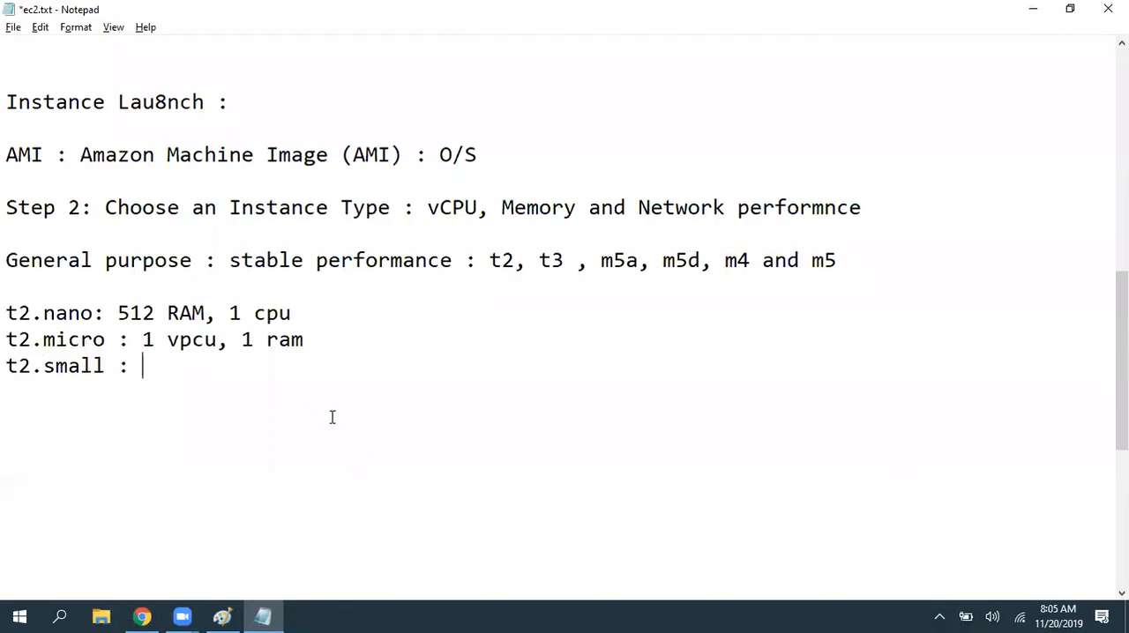
- In the launch wizard, go through the t2 sizes from t2.small to t2.2xlarge and select t2.medium
key(alt+Tab)
click(303, 381)
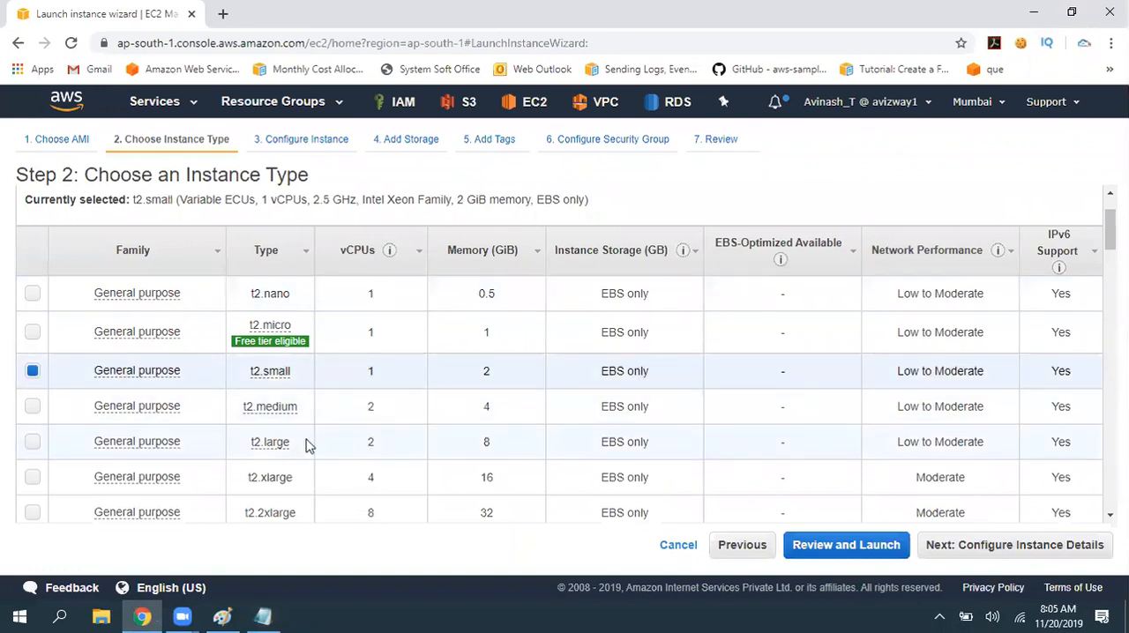
click(307, 446)
scroll(309, 441, down, 1)
click(306, 399)
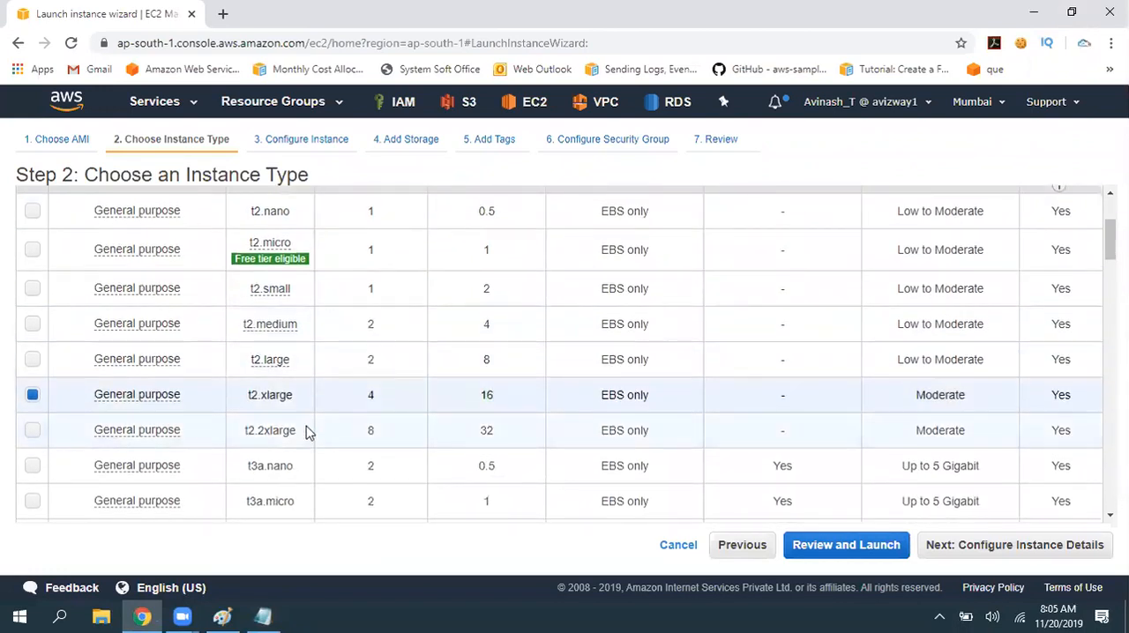
click(307, 432)
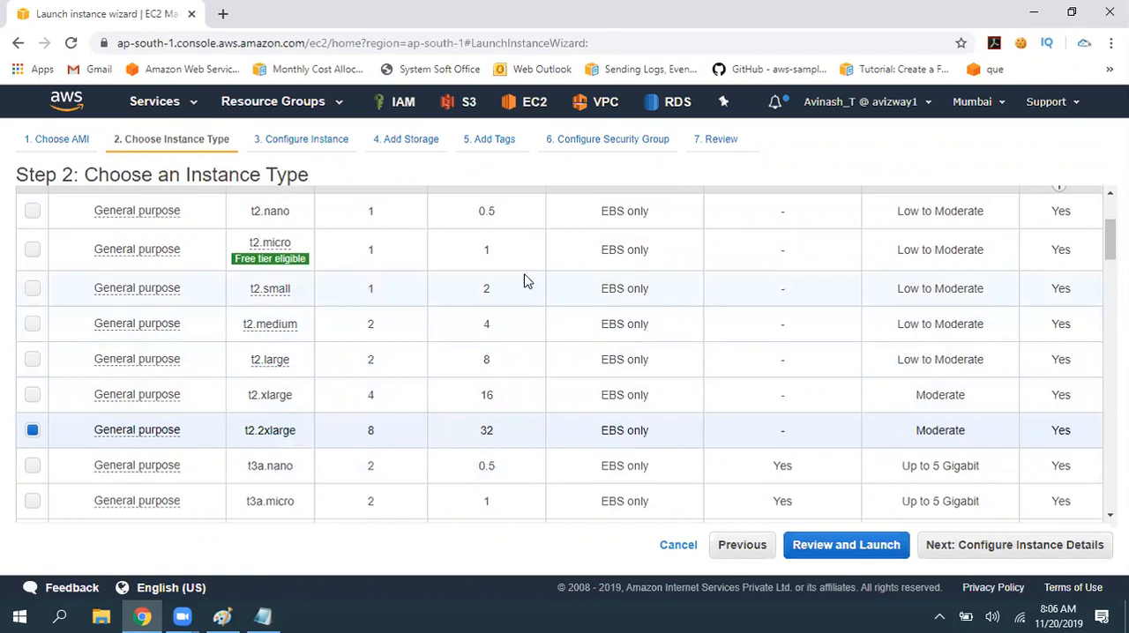
scroll(476, 300, up, 1)
drag(480, 386, 524, 399)
click(524, 399)
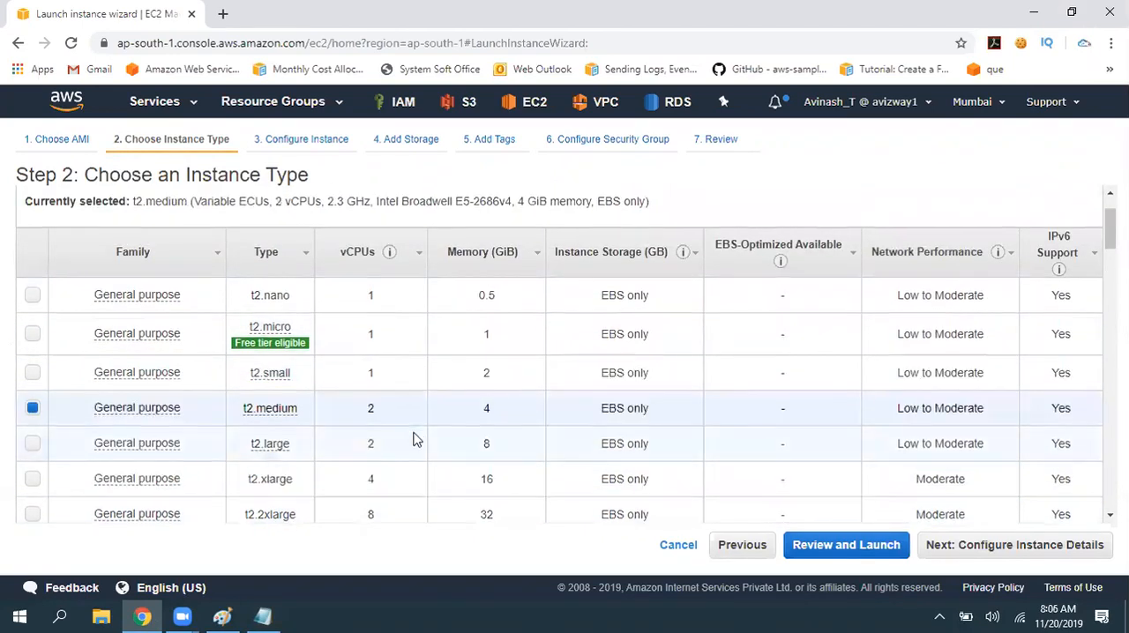
- Filter the instance types to Compute optimized
scroll(414, 438, up, 1)
click(172, 250)
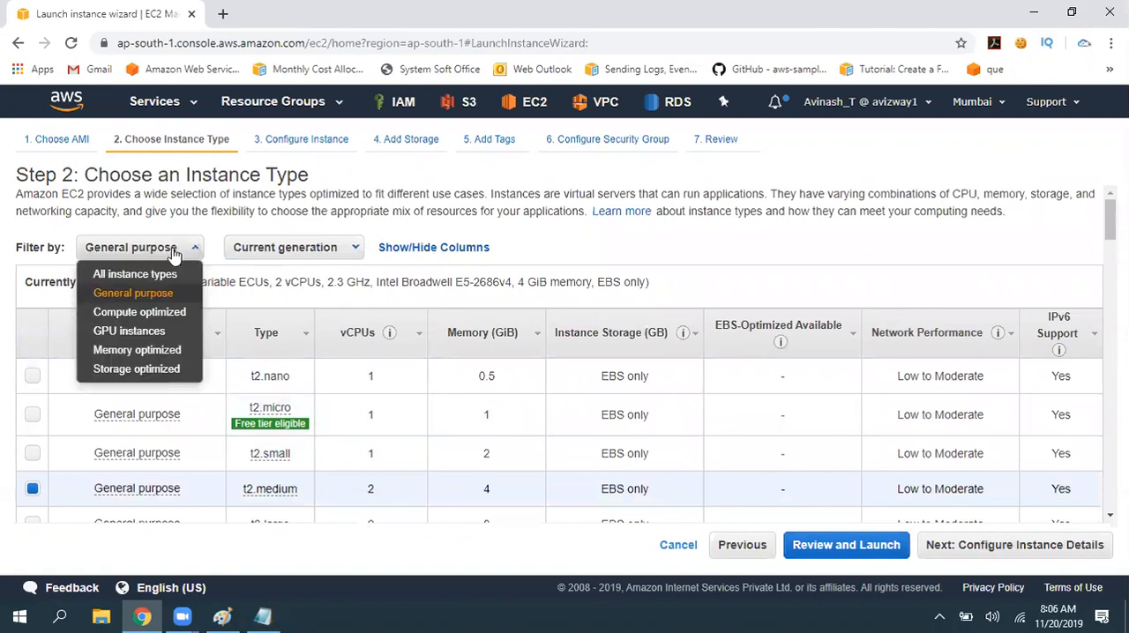
click(148, 313)
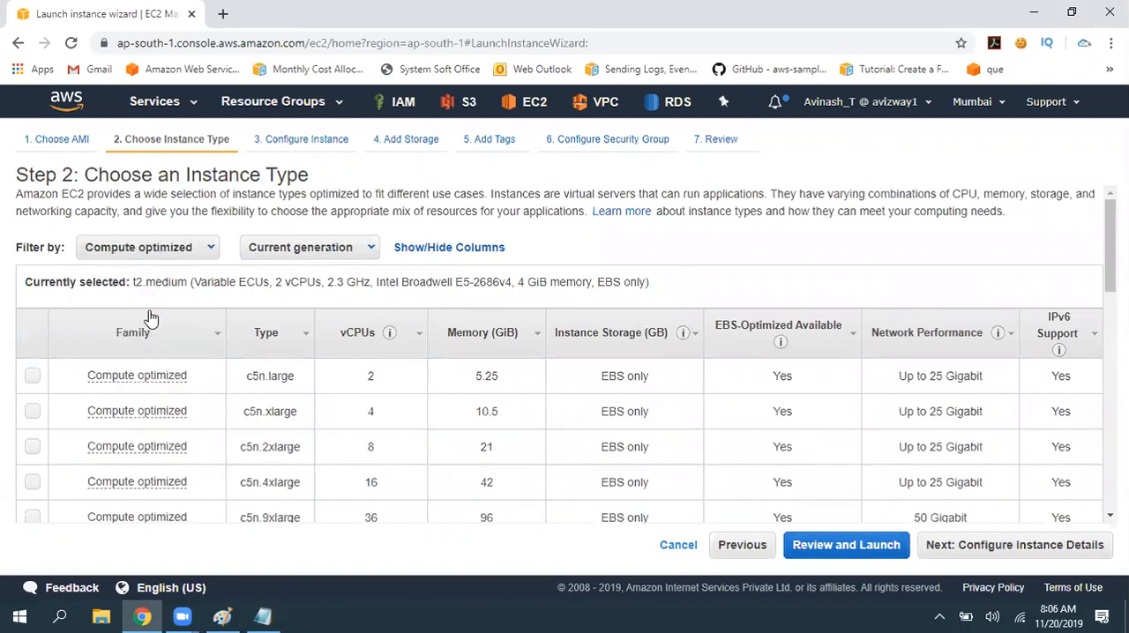
- Replace the t2.nano, t2.micro and t2.small lines in ec2.txt with "Compute Optimised : CPU :" and save
key(alt+Tab)
drag(204, 377, 7, 311)
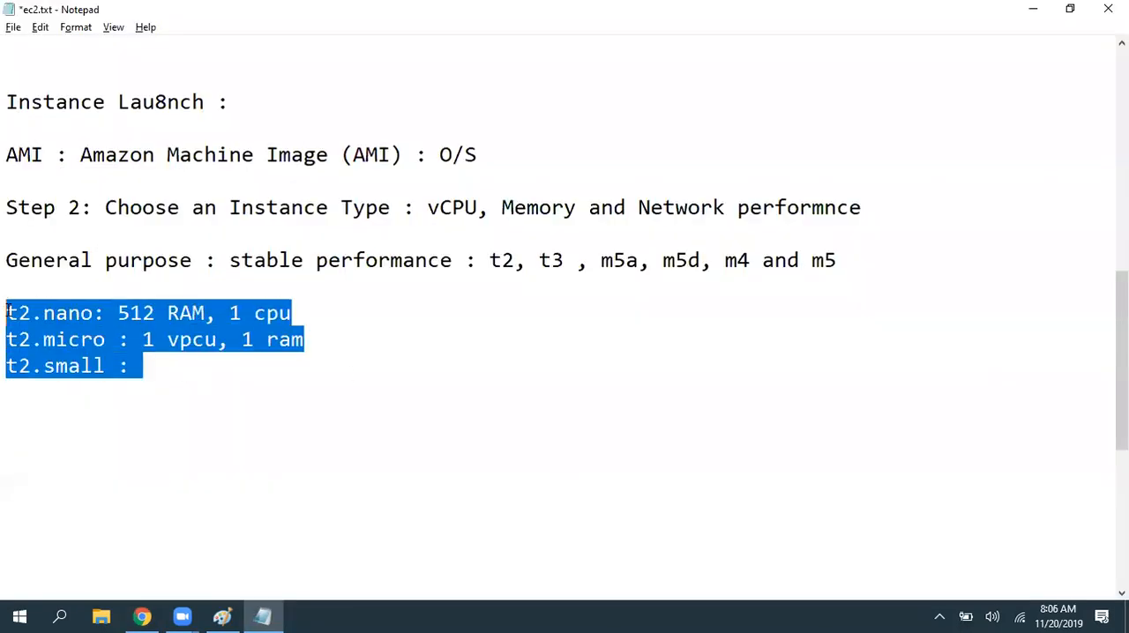
key(Delete)
text(Com)
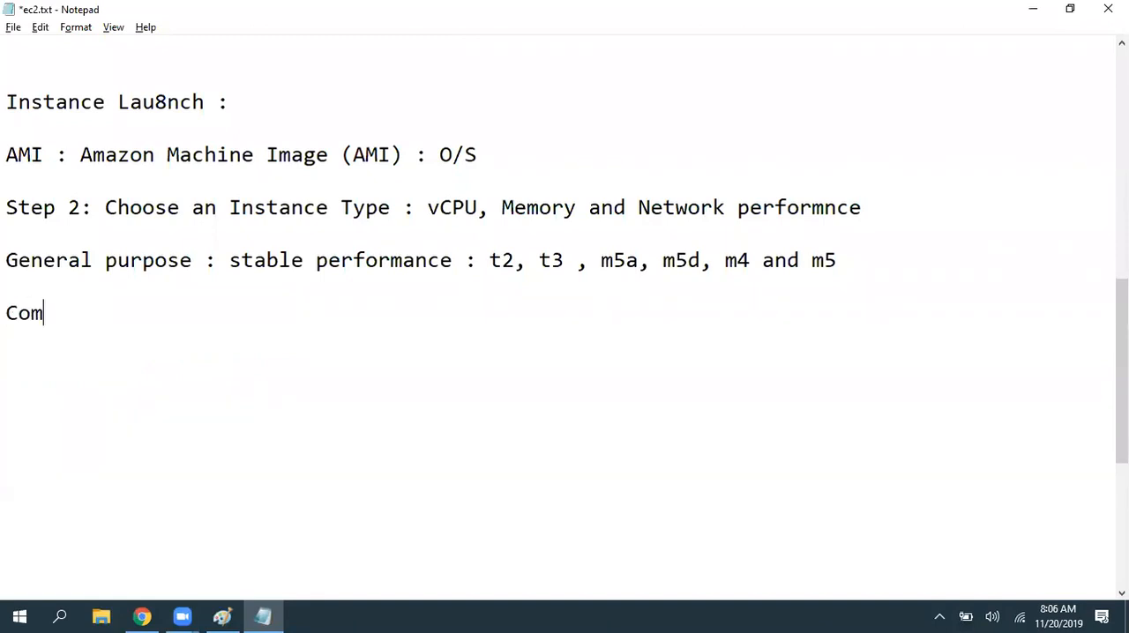
text(pute Optimised :)
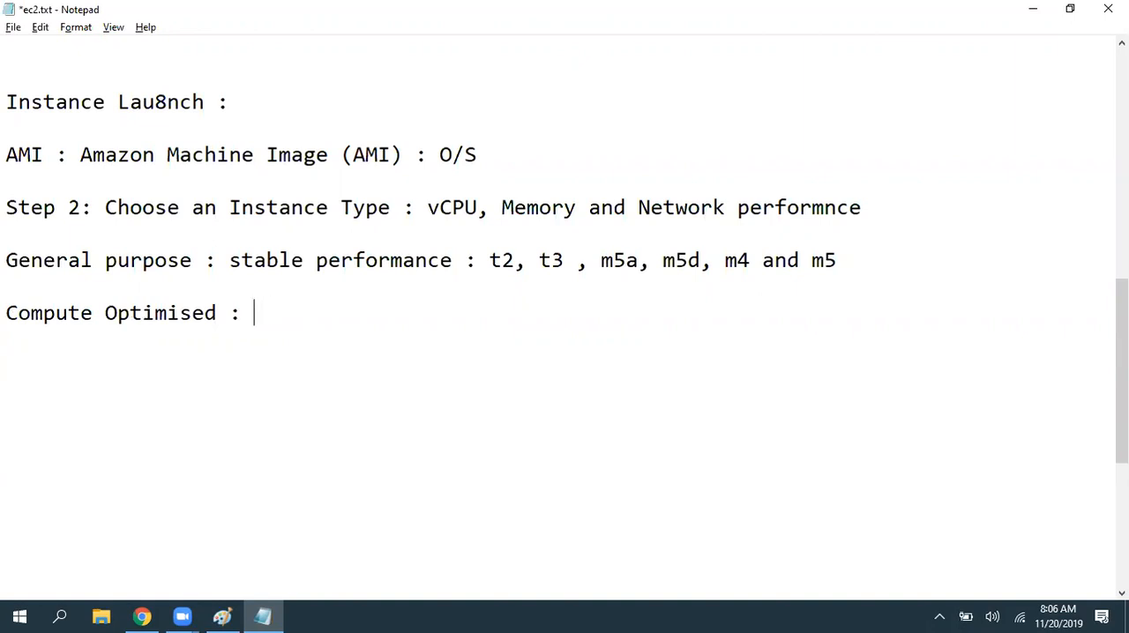
text(C(U)
key(BackSpace)
key(BackSpace)
text(PU)
key(ctrl+s)
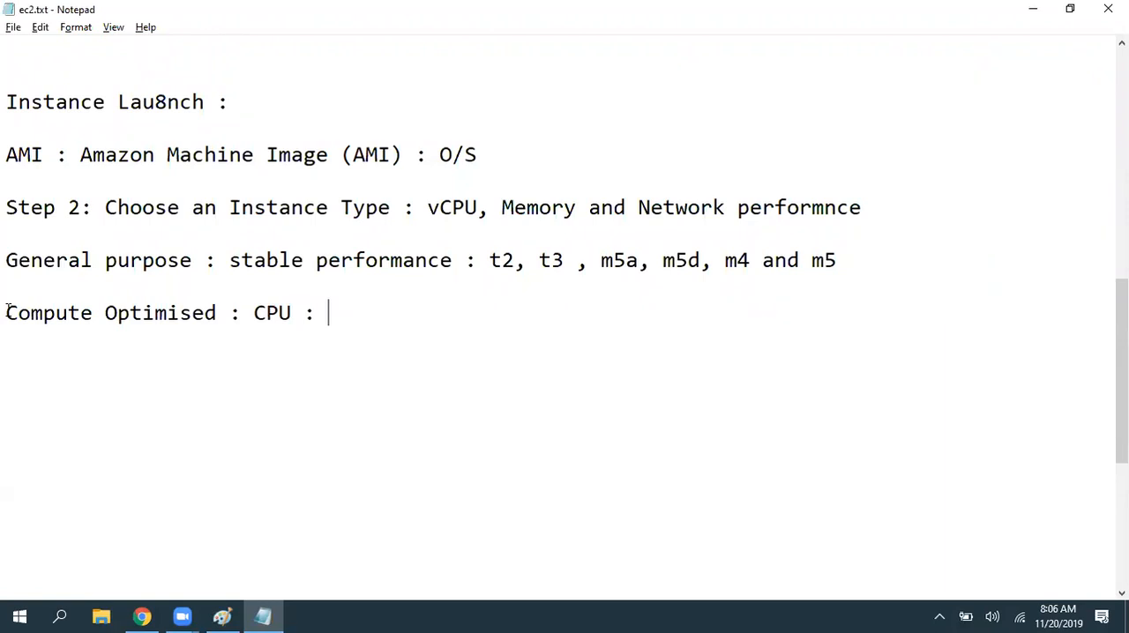
- Check the Compute optimized types in the wizard and append "c4, c5," to the Compute Optimised line in ec2.txt
key(alt+Tab)
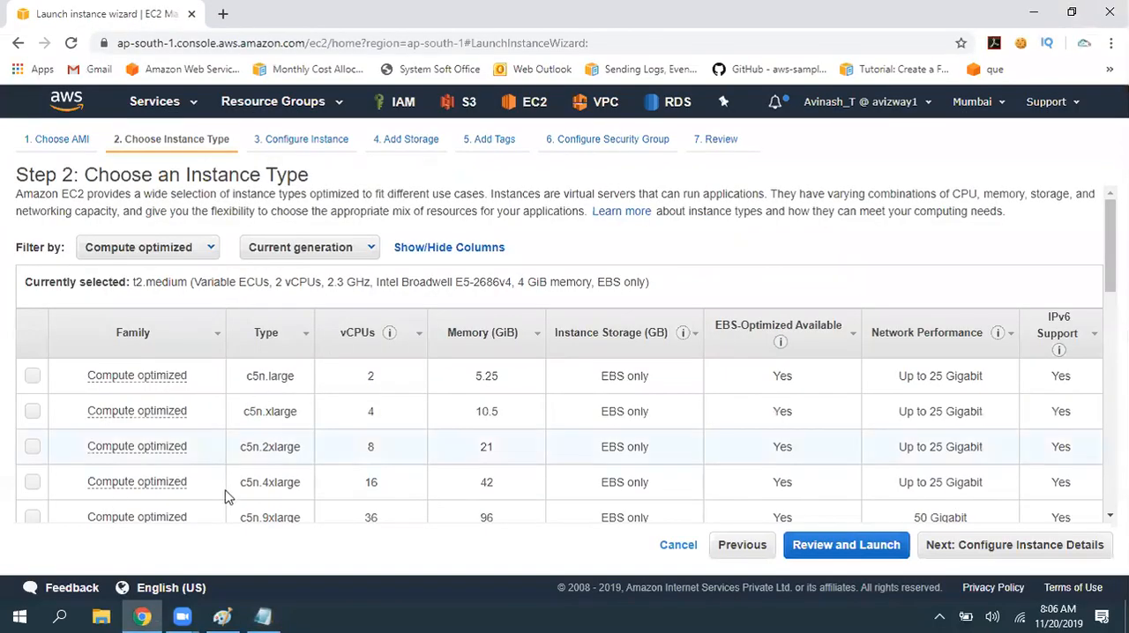
scroll(472, 366, down, 1)
scroll(450, 406, down, 9)
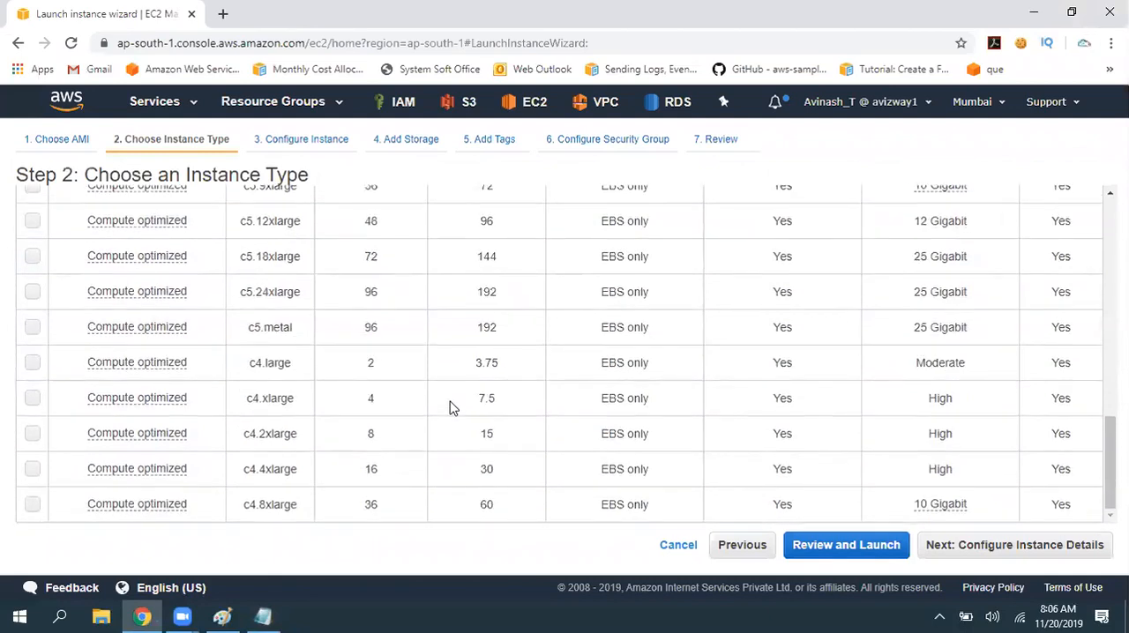
scroll(451, 406, up, 10)
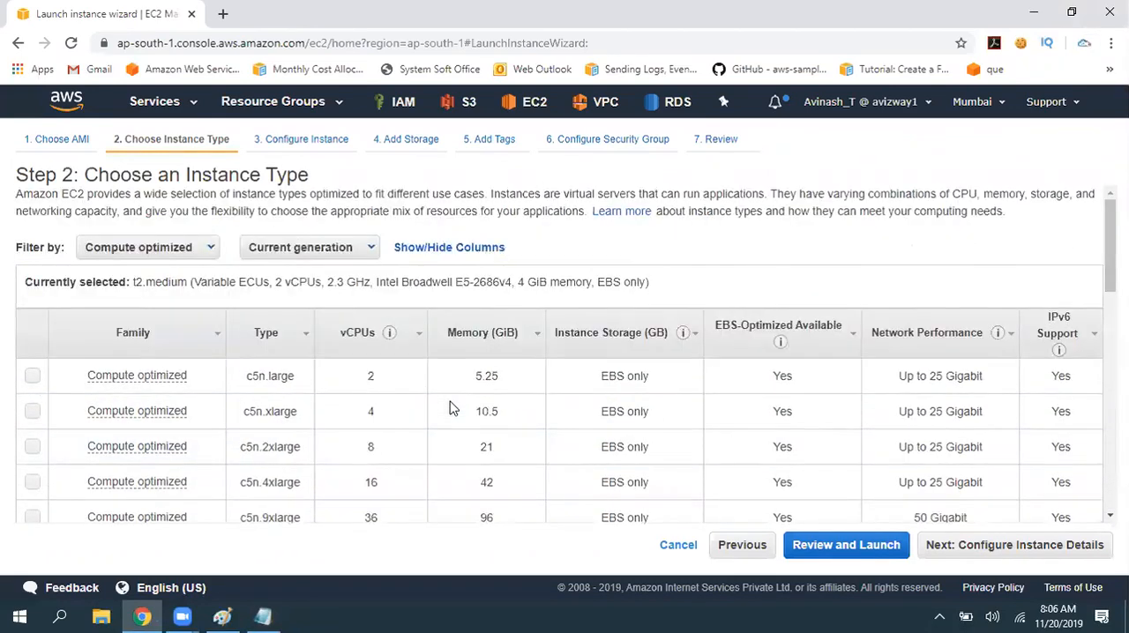
key(alt+Tab)
text(c4,)
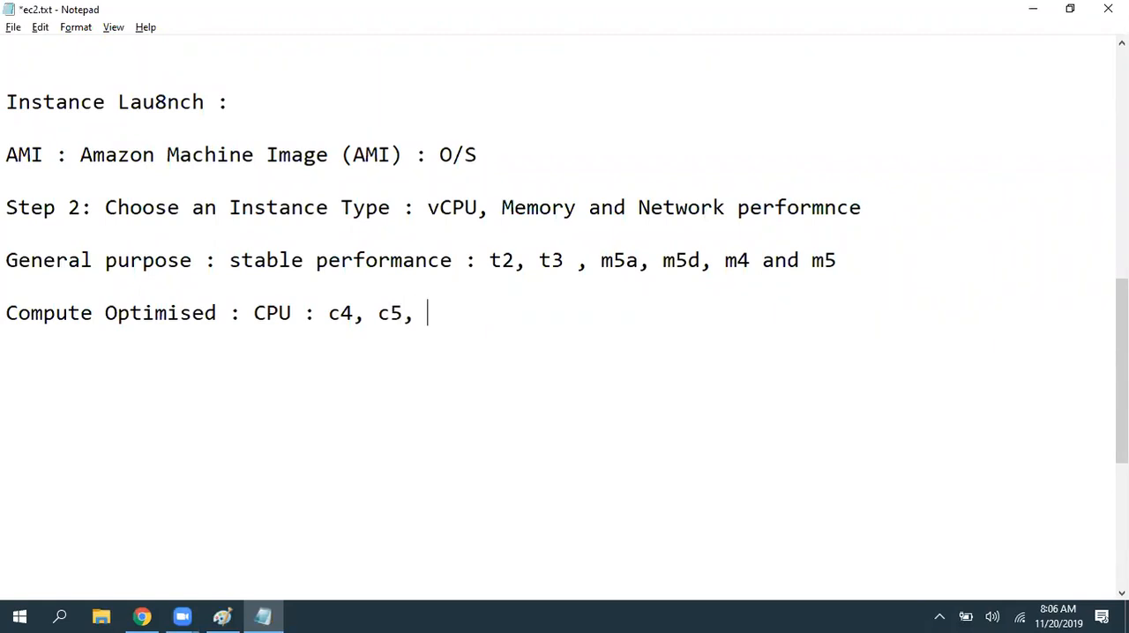
- Look up further Compute optimized families in the wizard, append "c5n, c5d" to the notes and save ec2.txt
key(alt+Tab)
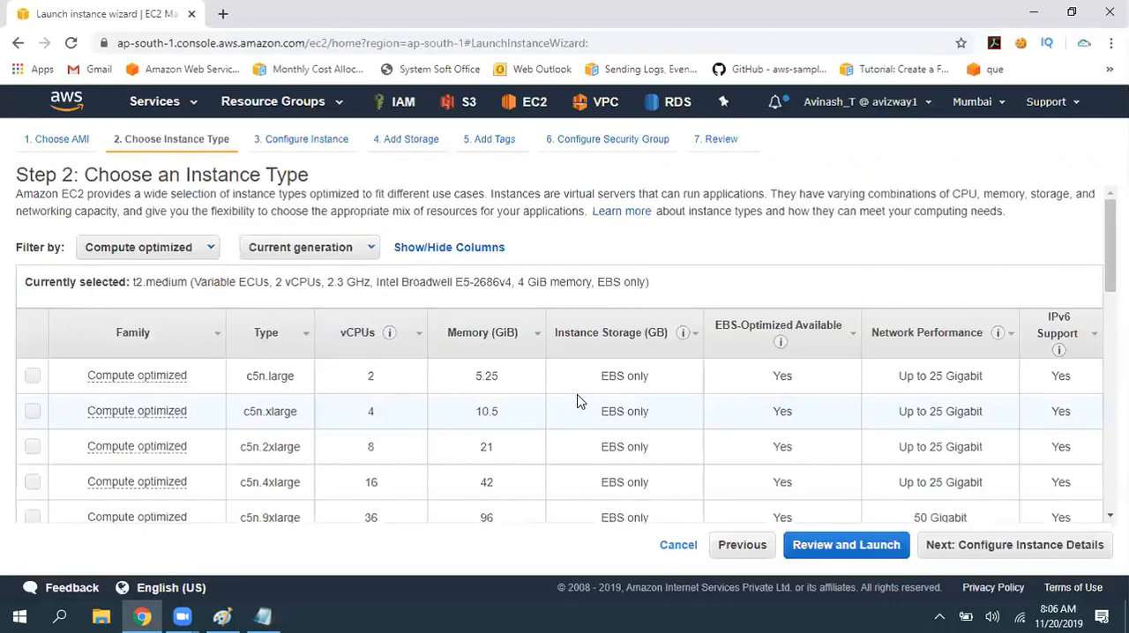
key(alt+Tab)
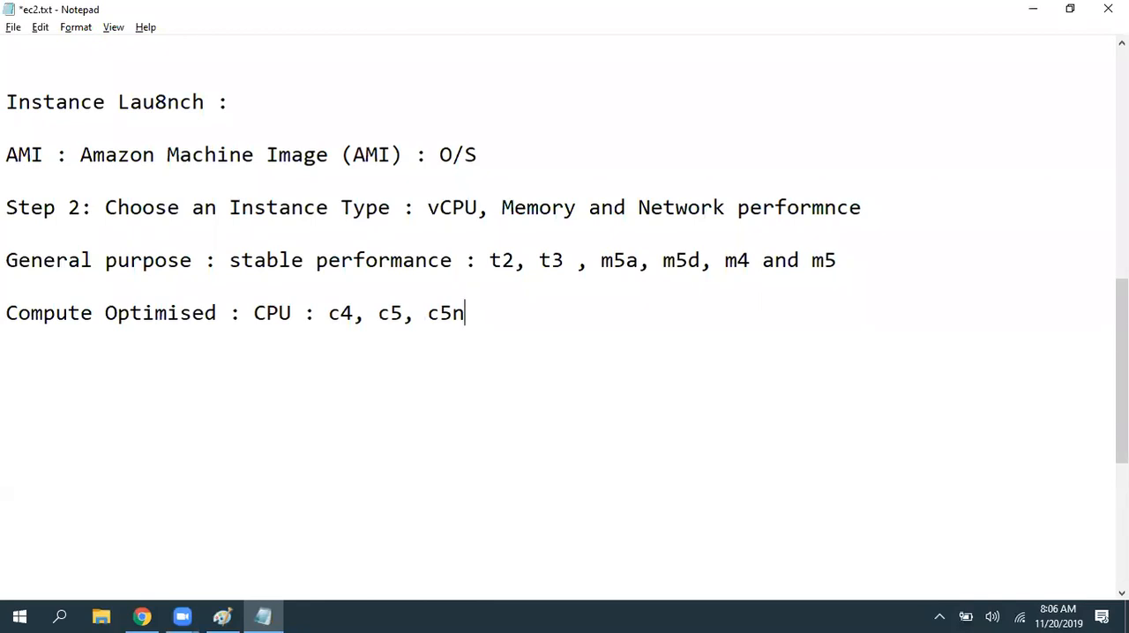
key(alt+Tab)
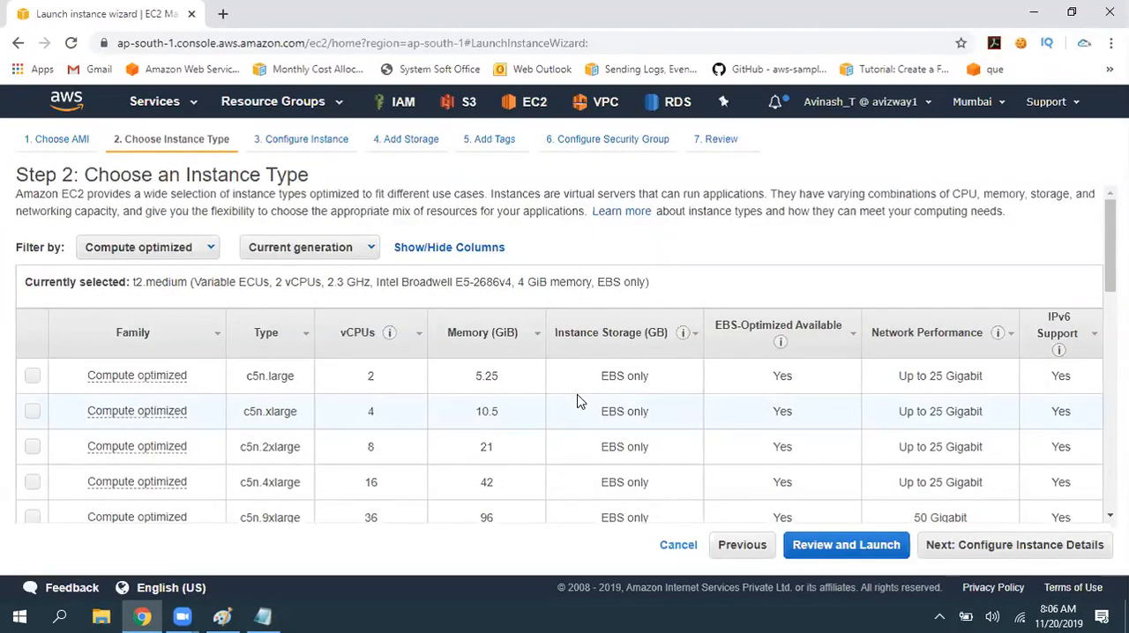
scroll(423, 431, down, 2)
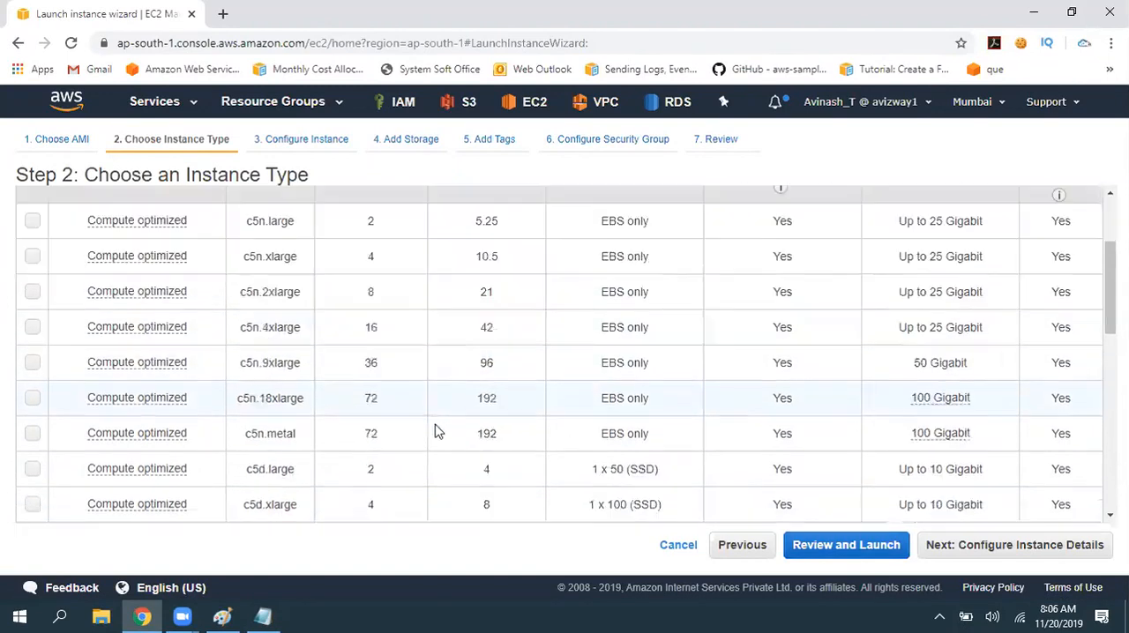
scroll(435, 431, down, 1)
key(alt+Tab)
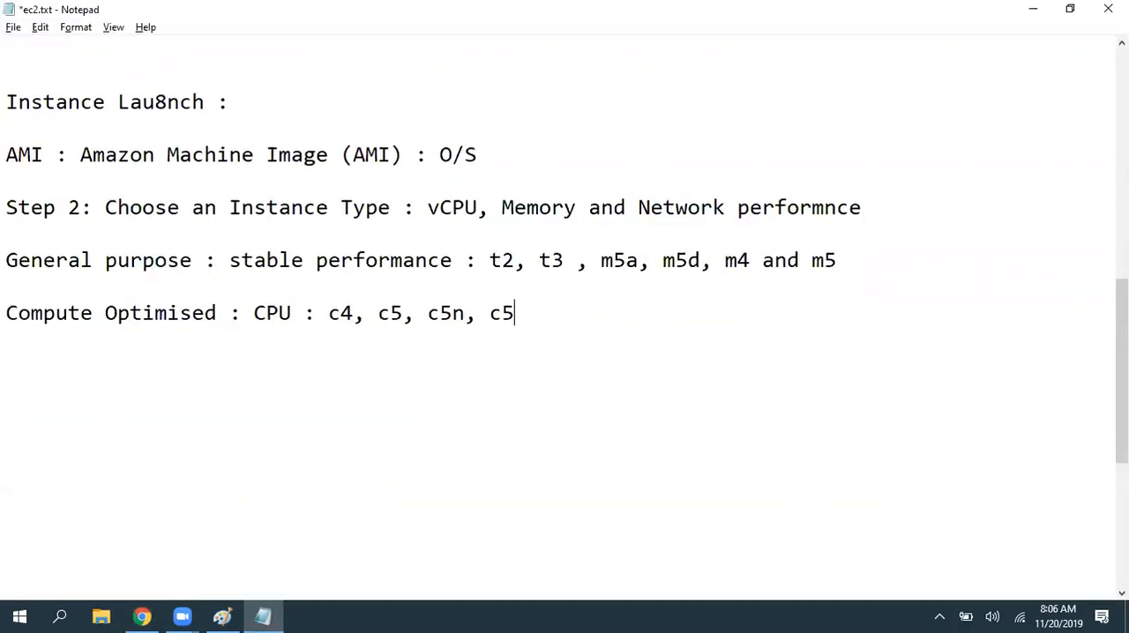
key(ctrl+s)
- Remove the blank line between the General purpose and Compute Optimised lines and move to the line below them
key(Return)
key(Return)
key(ctrl+s)
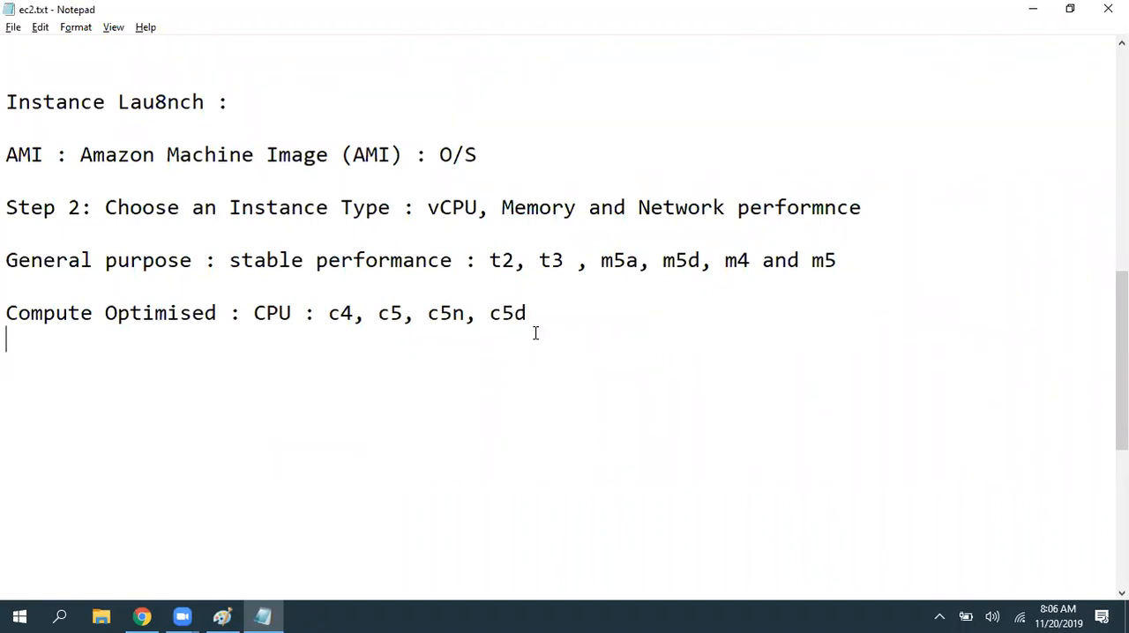
key(Delete)
key(Down)
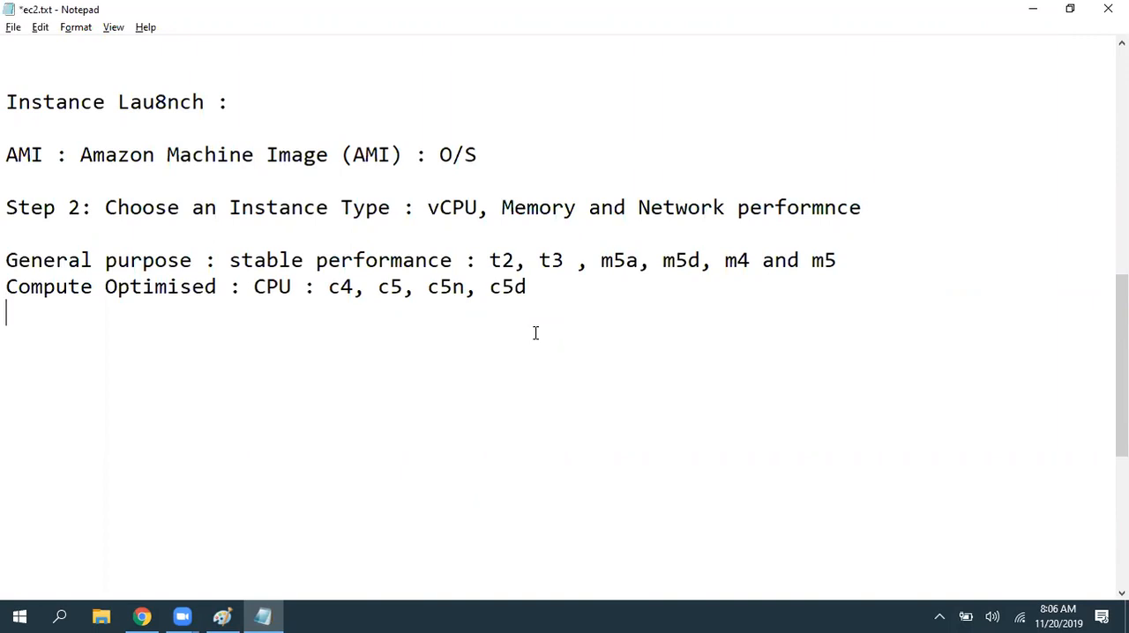
- Switch to the launch wizard and filter the instance types to GPU instances
key(alt+Tab)
scroll(215, 270, up, 5)
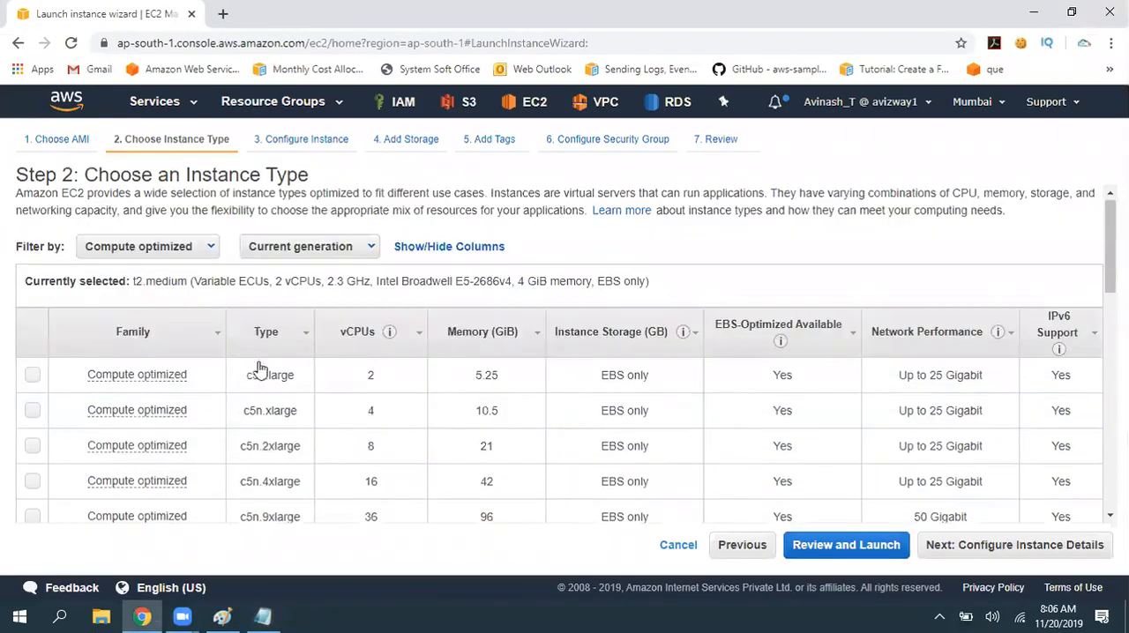
click(181, 250)
click(137, 332)
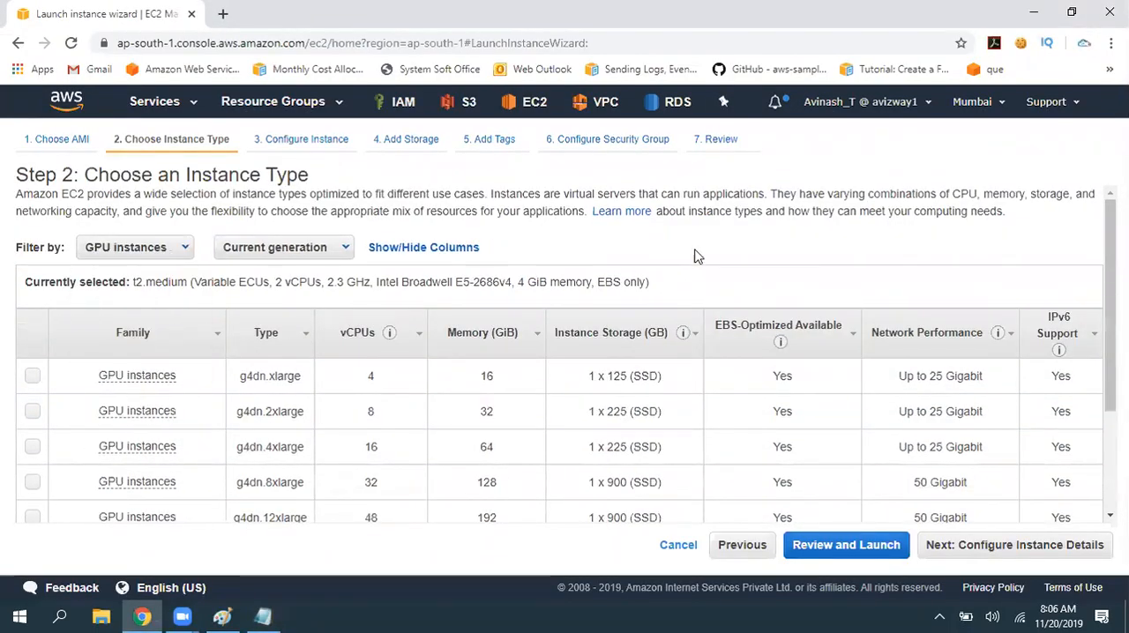
- Switch to ec2.txt in Notepad and start a new line "GPU :" below the Compute Optimised line
key(alt+Tab)
key(Return)
text(GP)
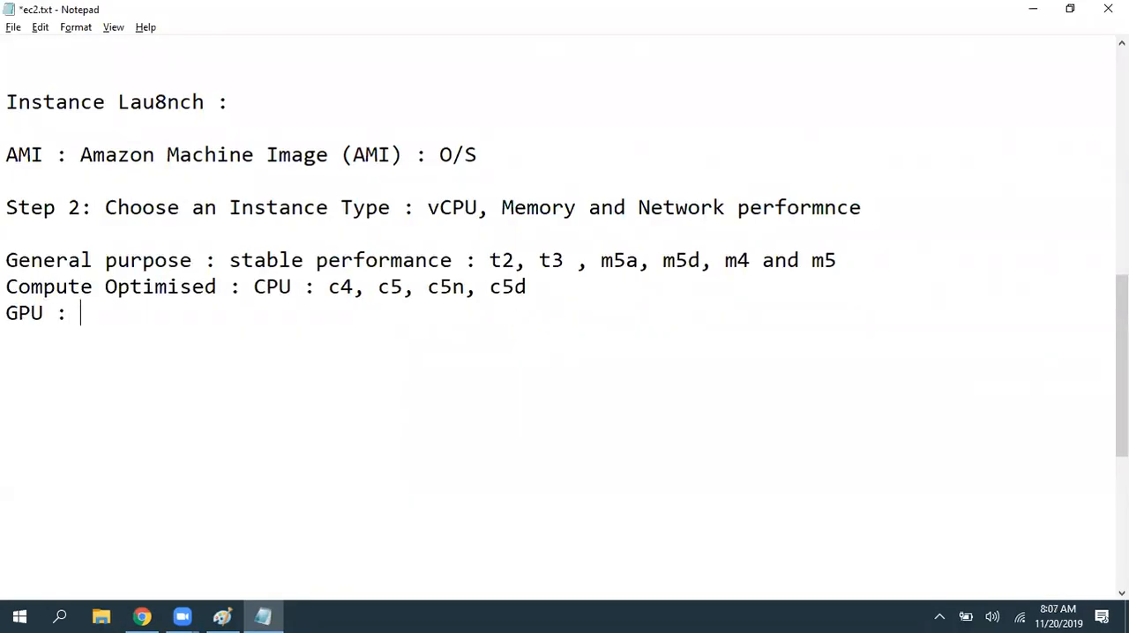
text(U :)
- Select the g4dn.xlarge type among the wizard's GPU instances and append "p2," to the GPU line in ec2.txt
key(alt+Tab)
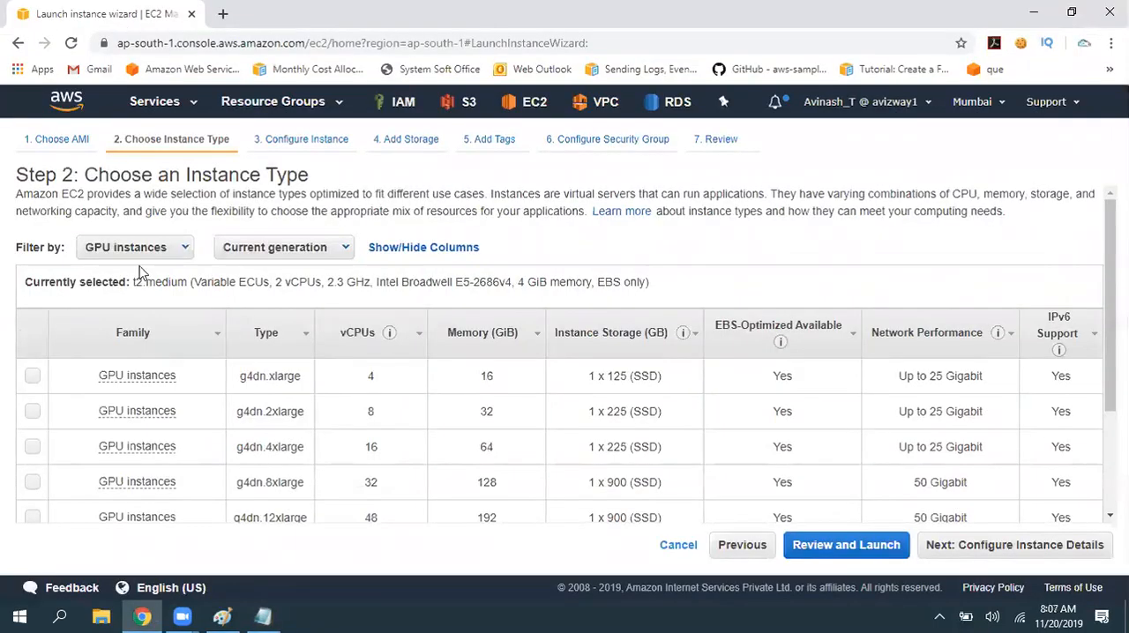
scroll(629, 316, down, 1)
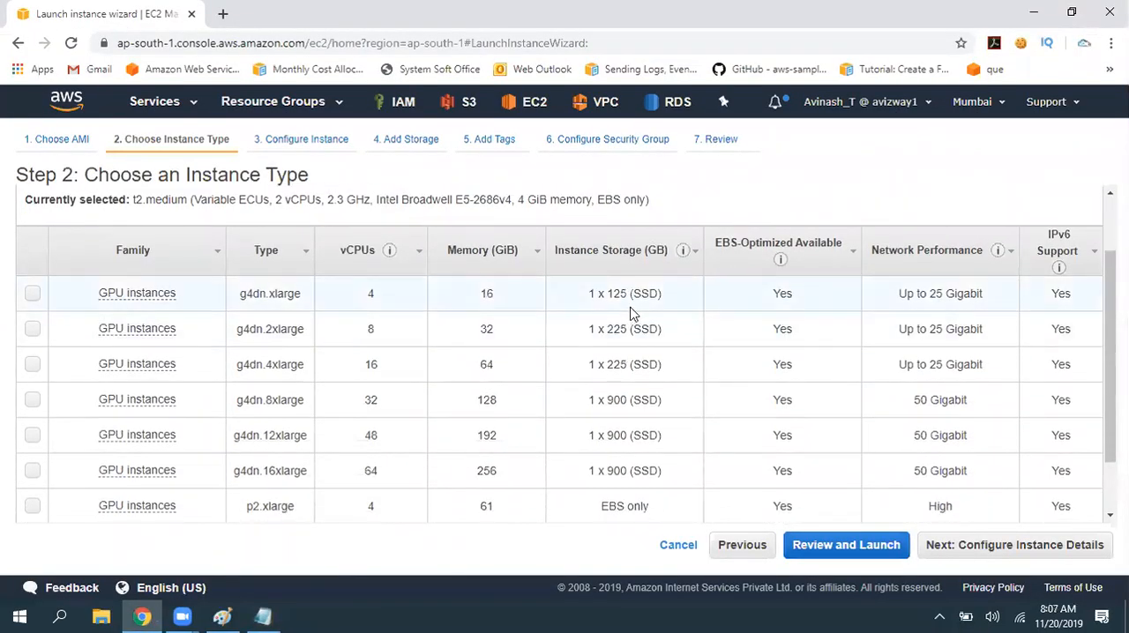
drag(237, 304, 264, 300)
click(263, 300)
scroll(294, 346, down, 2)
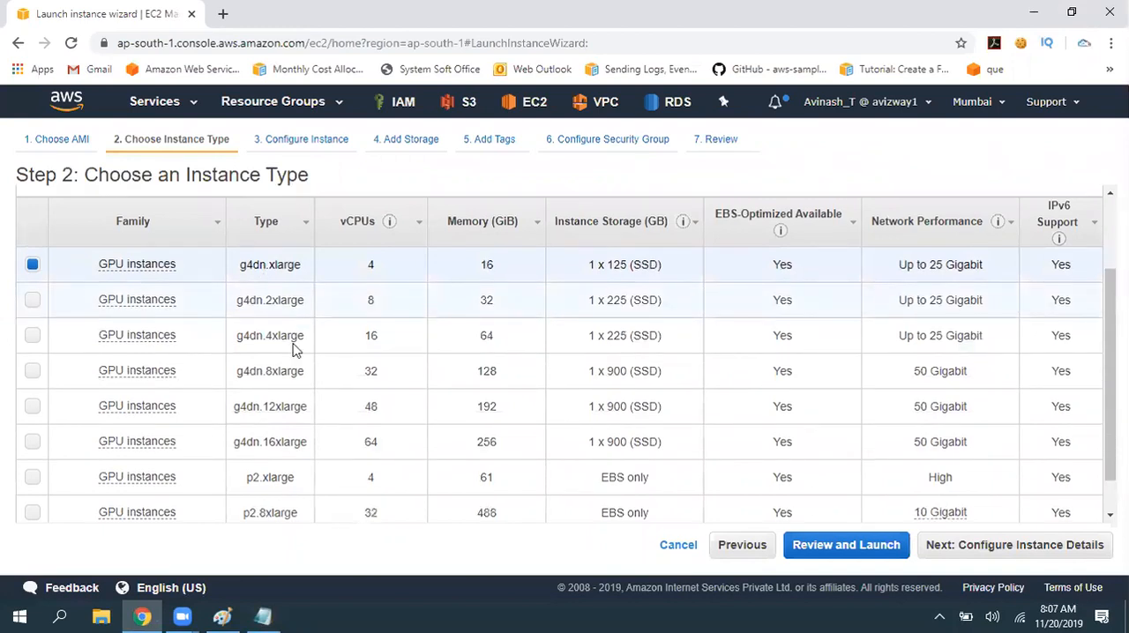
key(alt+Tab)
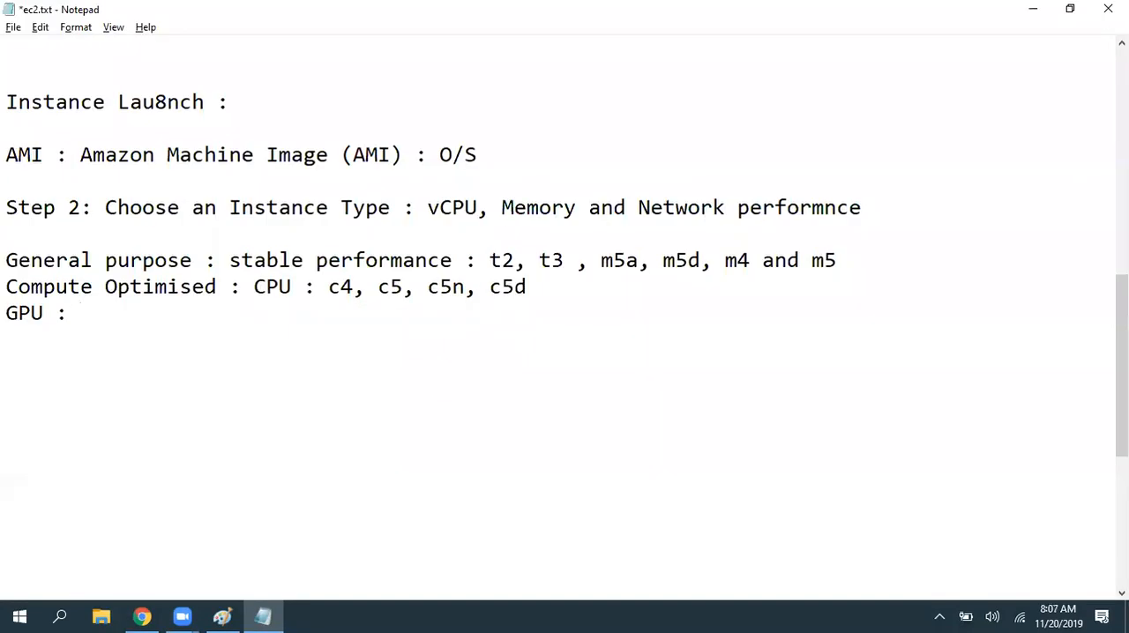
text(p2,)
- Recheck the GPU types in the wizard, append "g4dn" to the GPU line in ec2.txt and save the file
key(alt+Tab)
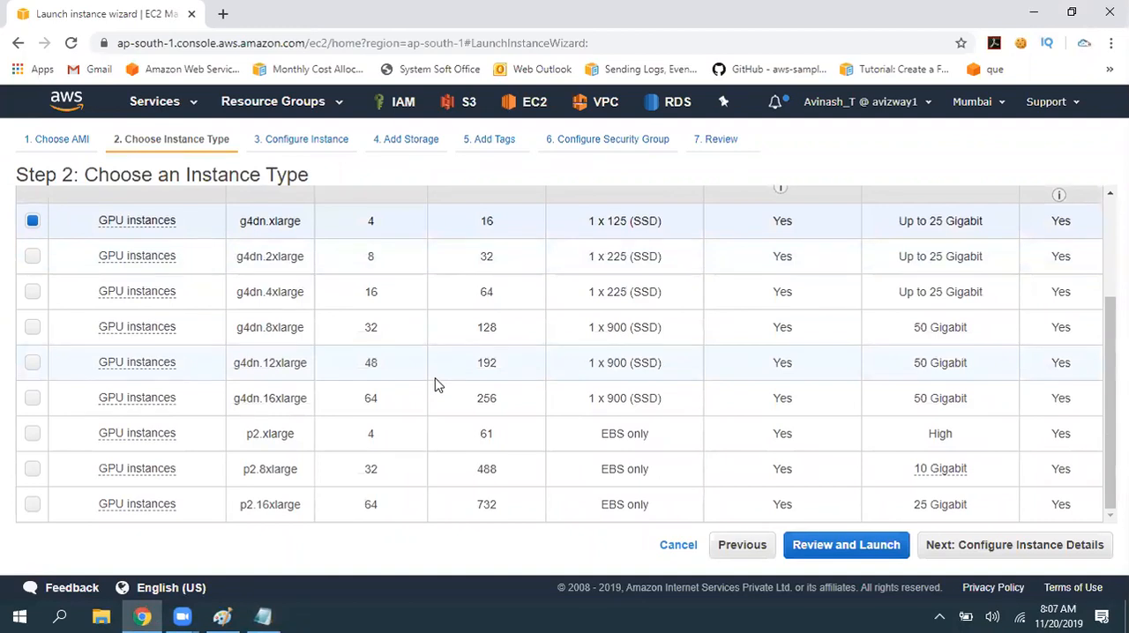
key(alt+Tab)
text(g4)
key(alt)
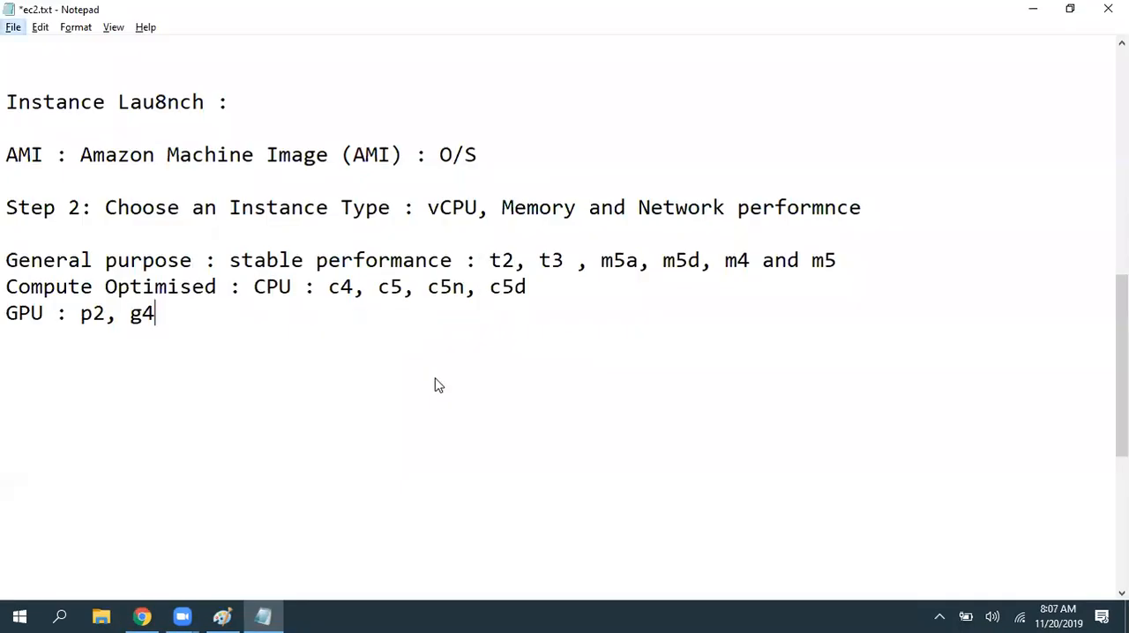
key(alt)
text(ndn)
- Switch to the launch wizard and filter the instance types to Memory optimized
key(alt+Tab)
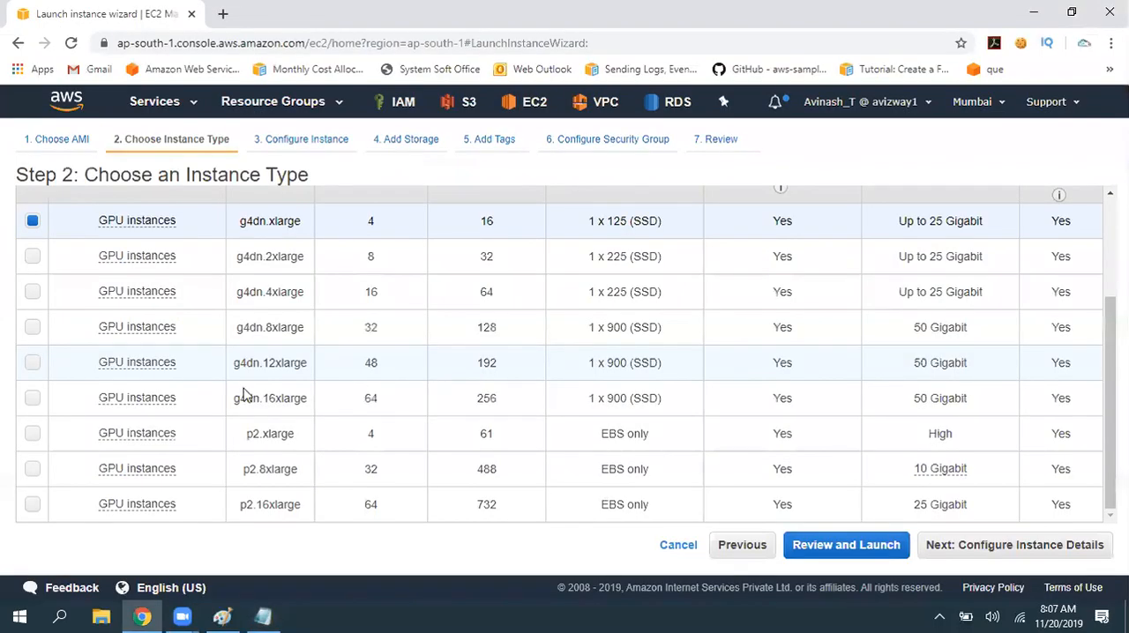
scroll(356, 373, up, 2)
scroll(355, 373, up, 1)
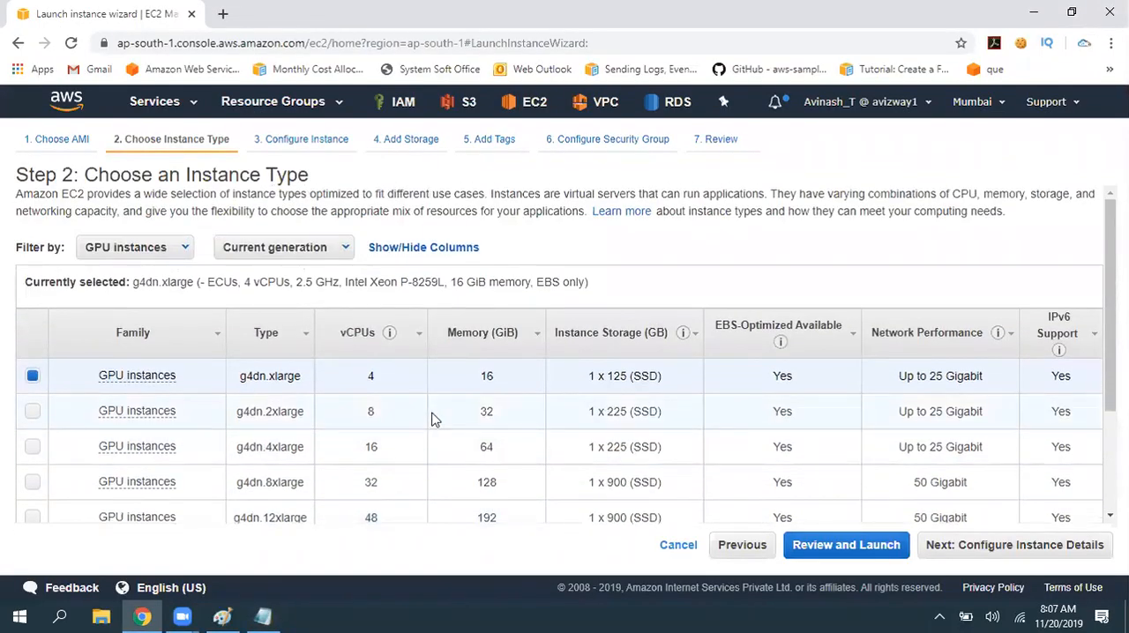
click(149, 250)
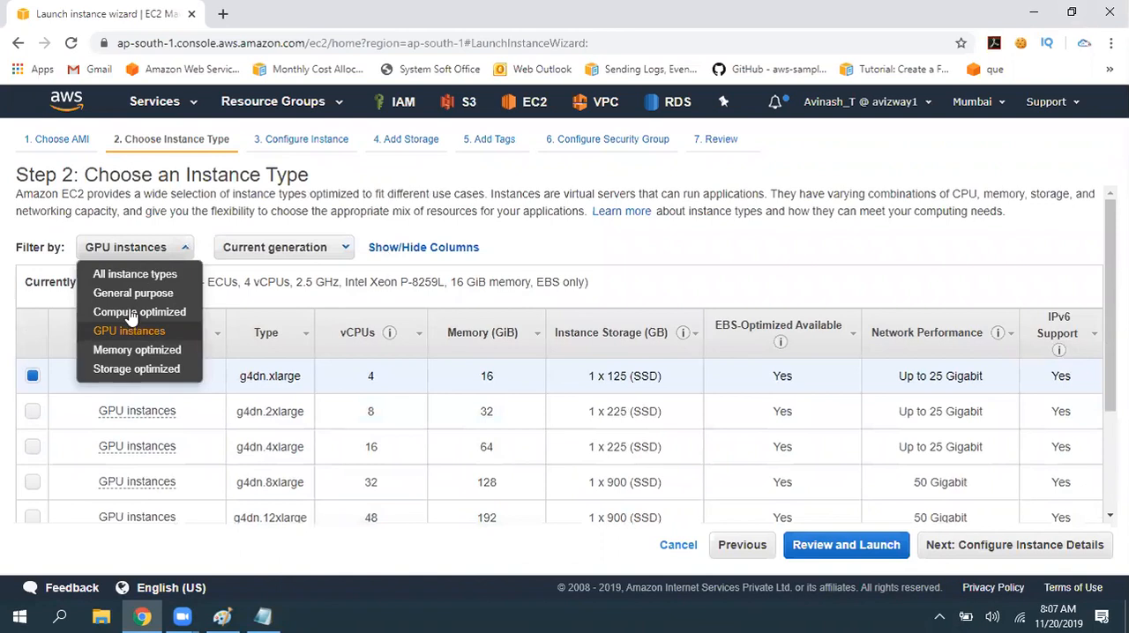
click(144, 349)
- Add the line "Memory : RAM :" below the GPU line in ec2.txt and save the file
key(alt+Tab)
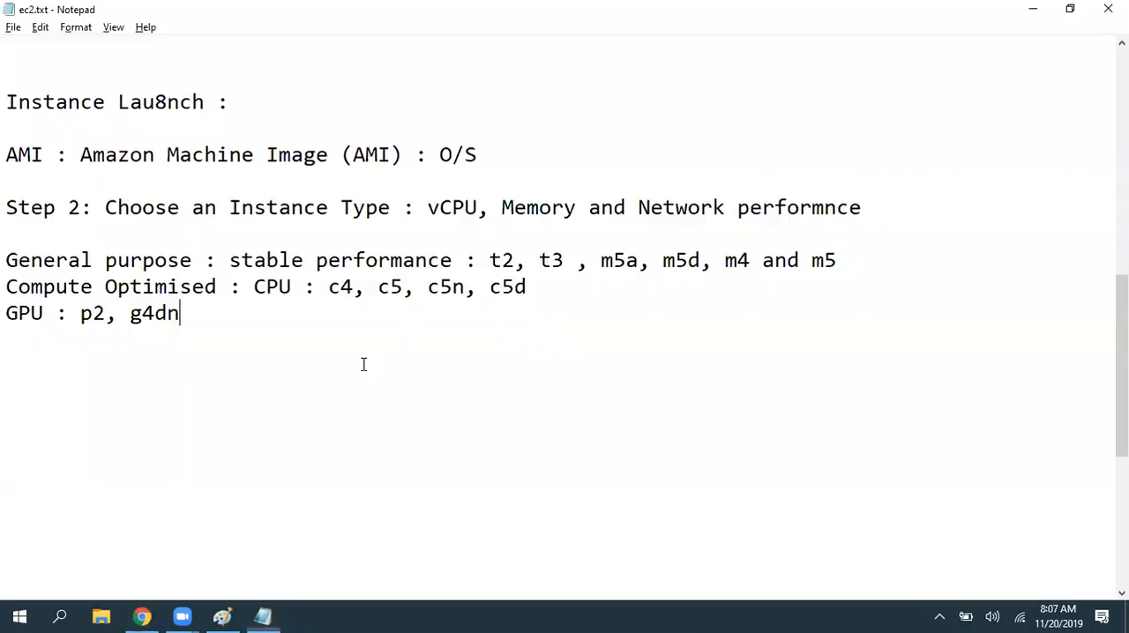
key(Return)
text(Memory : RAM :)
key(ctrl+s)
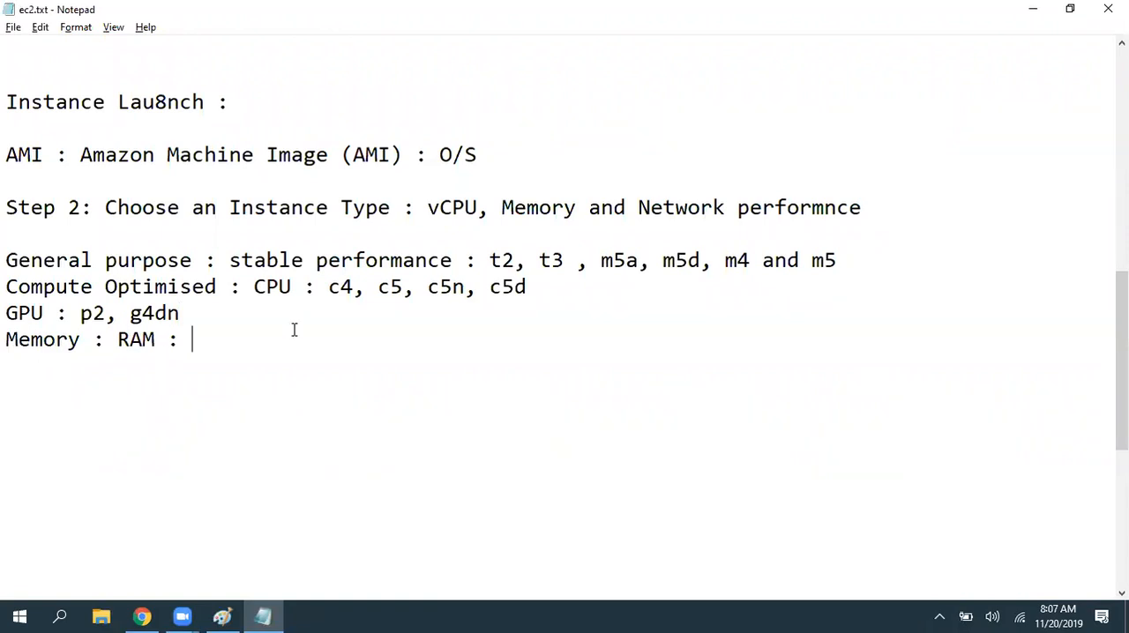
- Look through the Memory optimized types in the wizard and append "r4, r5," to the Memory line in ec2.txt
key(alt+Tab)
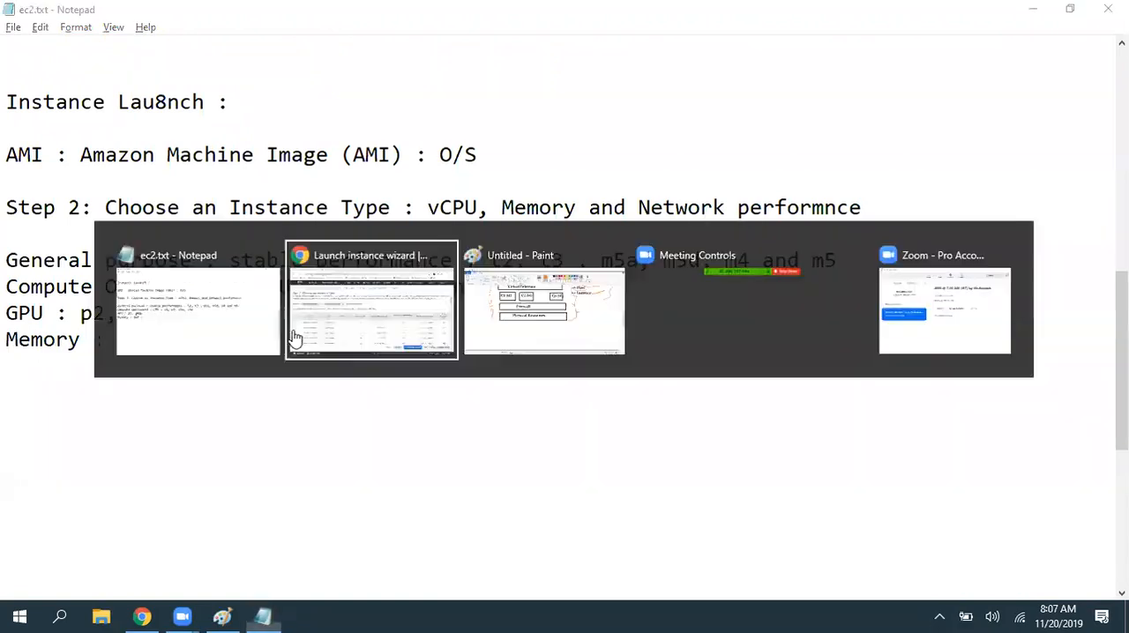
scroll(291, 344, down, 1)
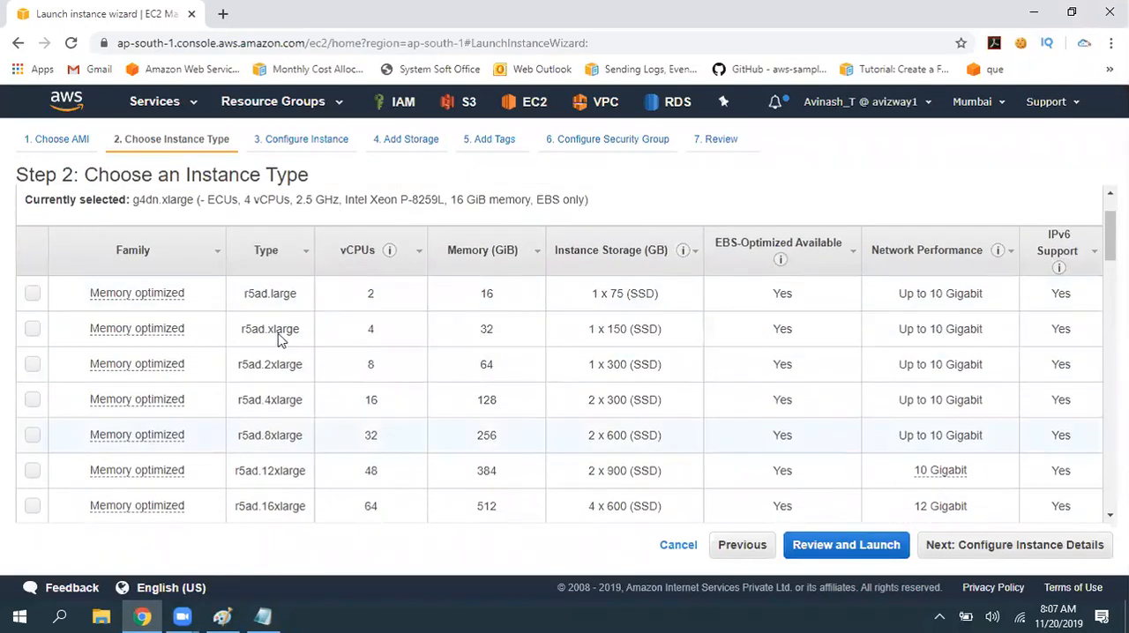
scroll(357, 402, down, 3)
scroll(353, 415, down, 8)
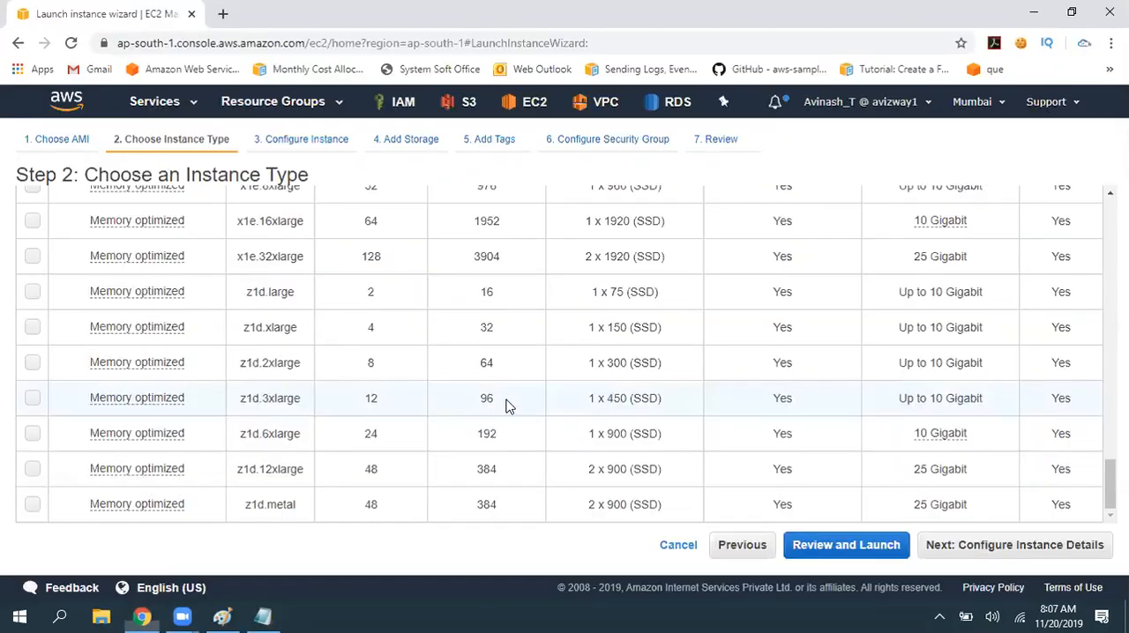
scroll(505, 406, up, 8)
key(alt+Tab)
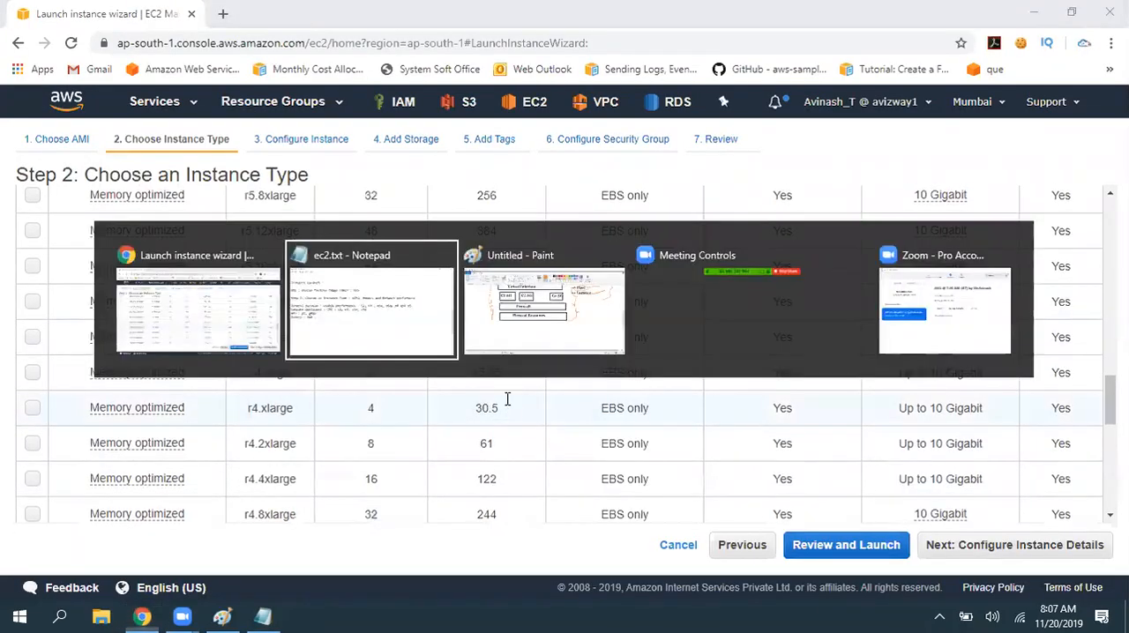
text(r4, r5,)
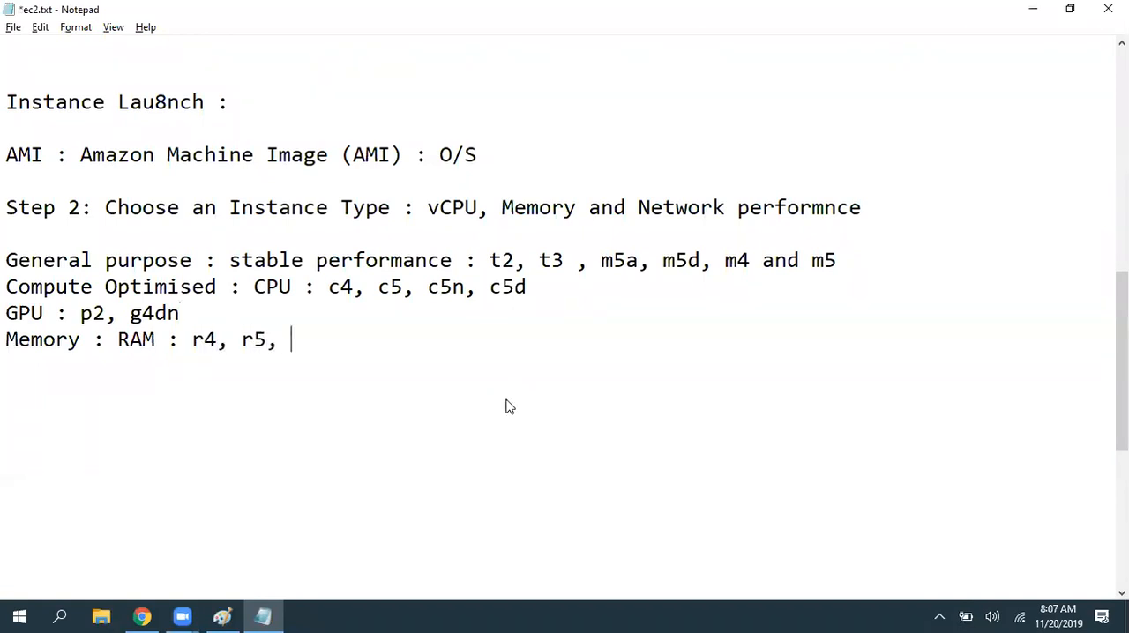
- Look up further r5 families in the wizard and append "r5a, r5d," to the Memory line in ec2.txt
key(alt+Tab)
scroll(505, 406, up, 6)
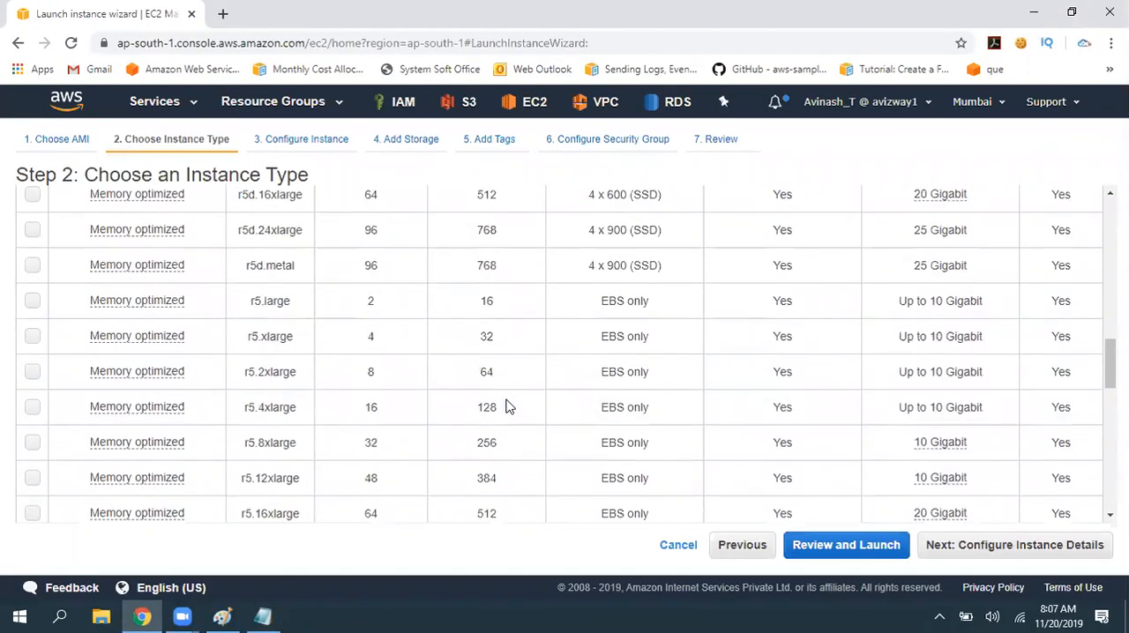
scroll(506, 406, up, 5)
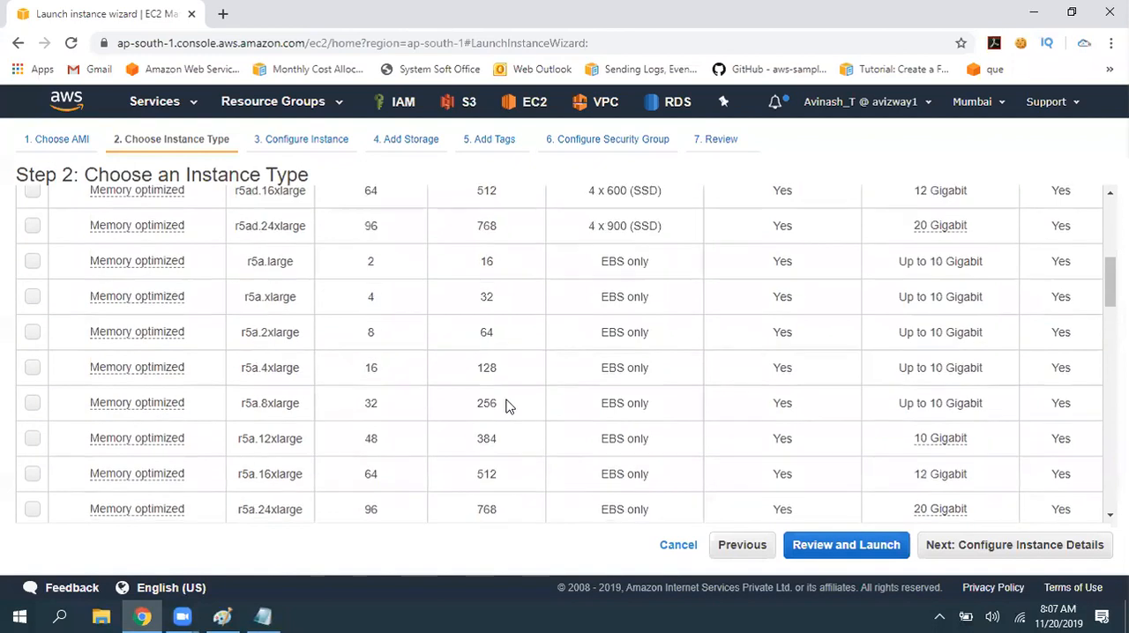
key(alt+Tab)
text(r5)
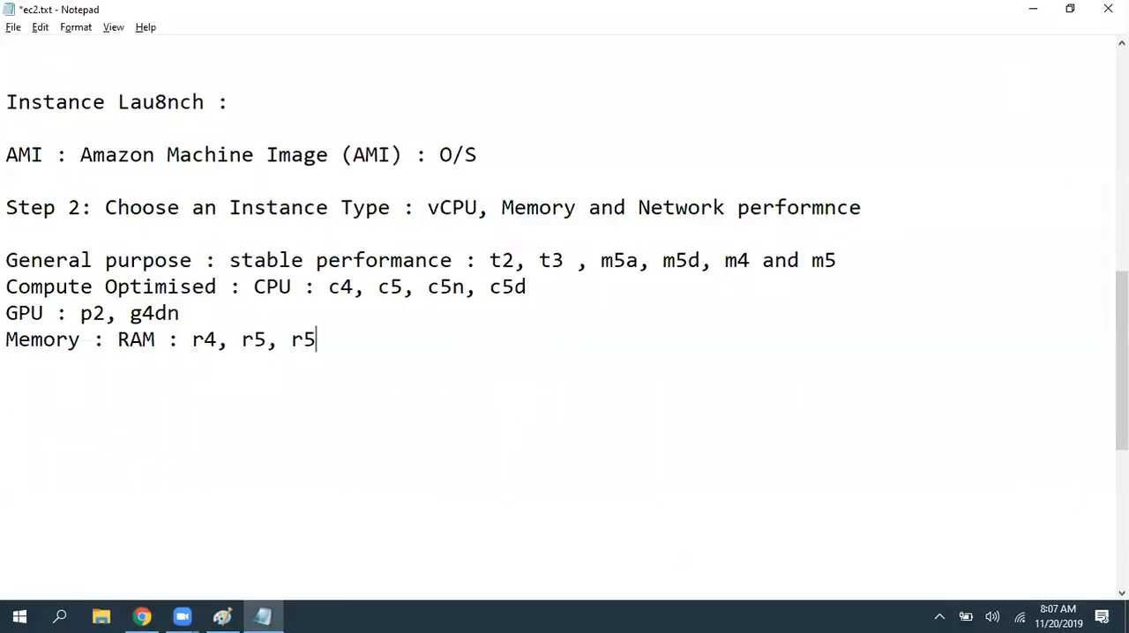
text(a, r5)
key(BackSpace)
text(r5d,)
- Check the end of the Memory optimized list, append "z1d" to the Memory line, start a new line and save ec2.txt
key(alt+Tab)
scroll(572, 420, down, 12)
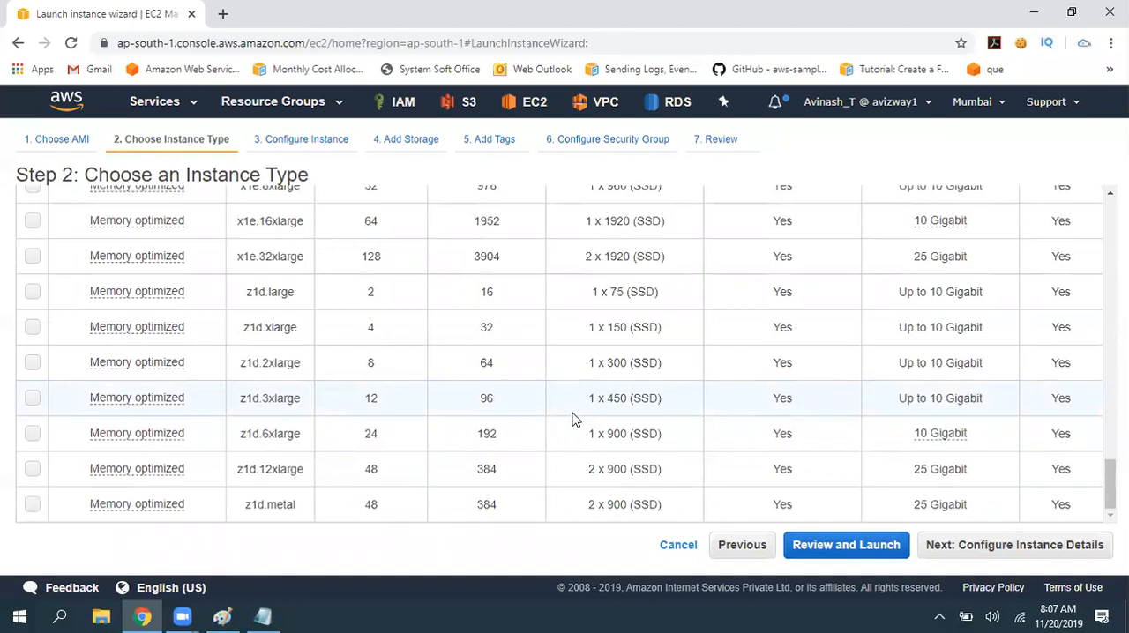
key(alt+Tab)
text(z1d)
key(Return)
key(ctrl+s)
- Filter the wizard's instance types to Storage optimized and look through the listed types
key(alt+Tab)
scroll(448, 428, up, 10)
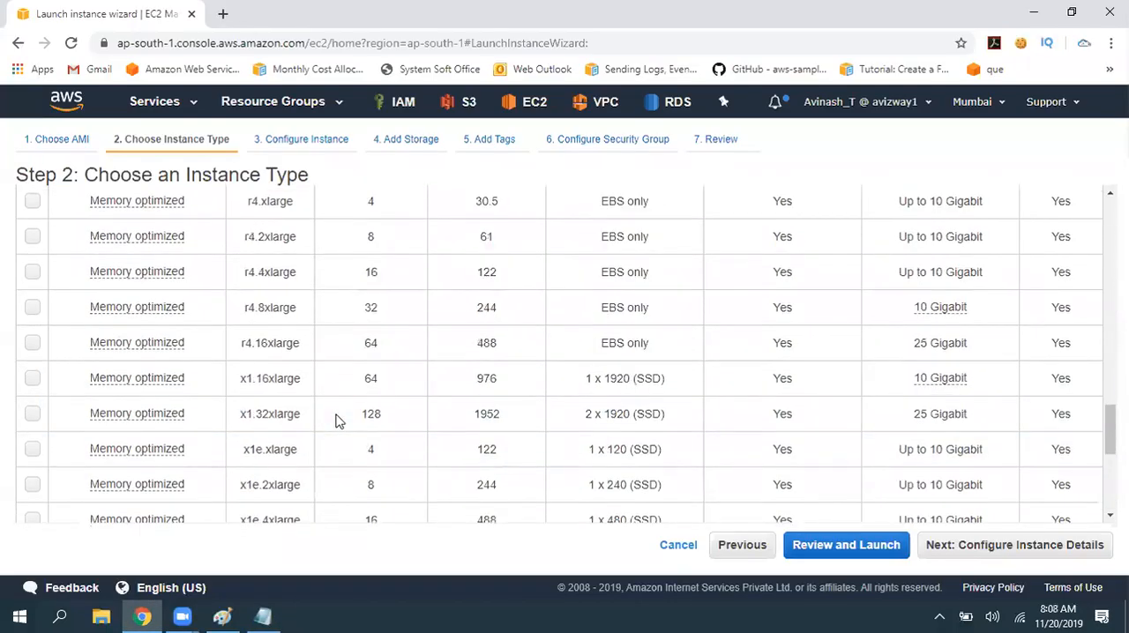
scroll(558, 465, up, 5)
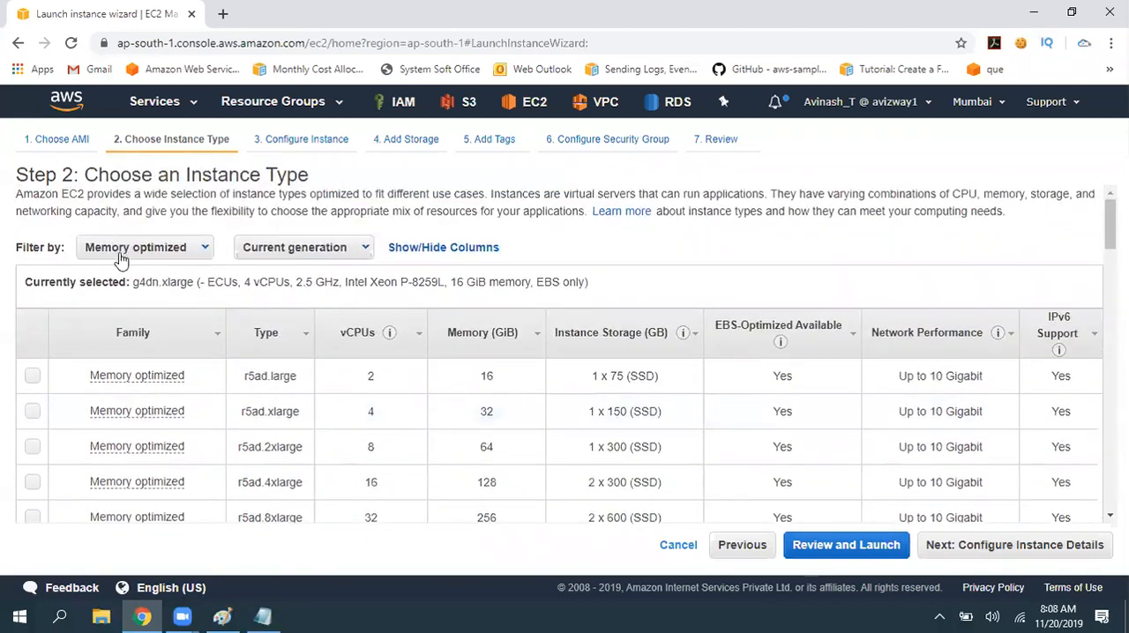
click(120, 250)
click(137, 369)
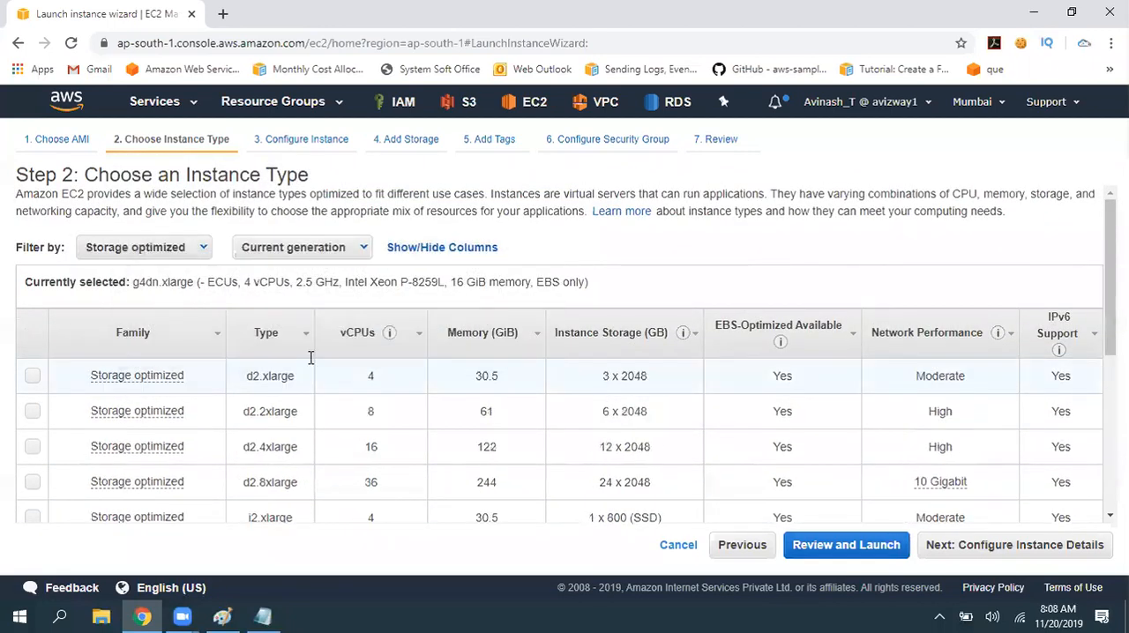
scroll(385, 400, down, 4)
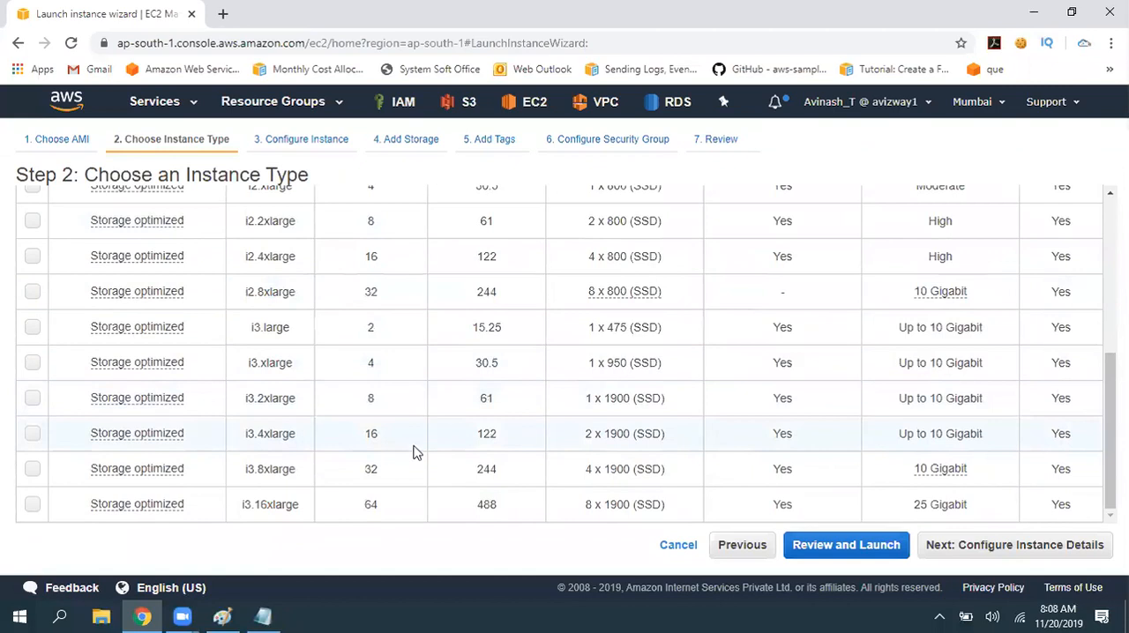
scroll(424, 441, up, 10)
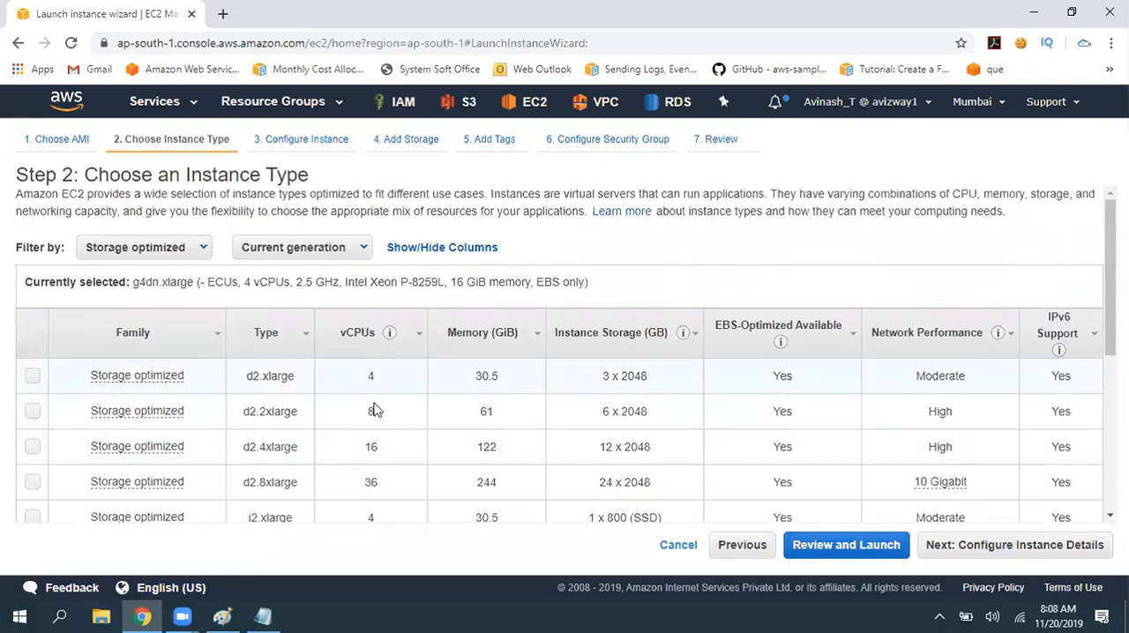
- Write the label "Storage Optimised:" on the line below Memory in ec2.txt
key(alt+Tab)
text(Storage Optimised)
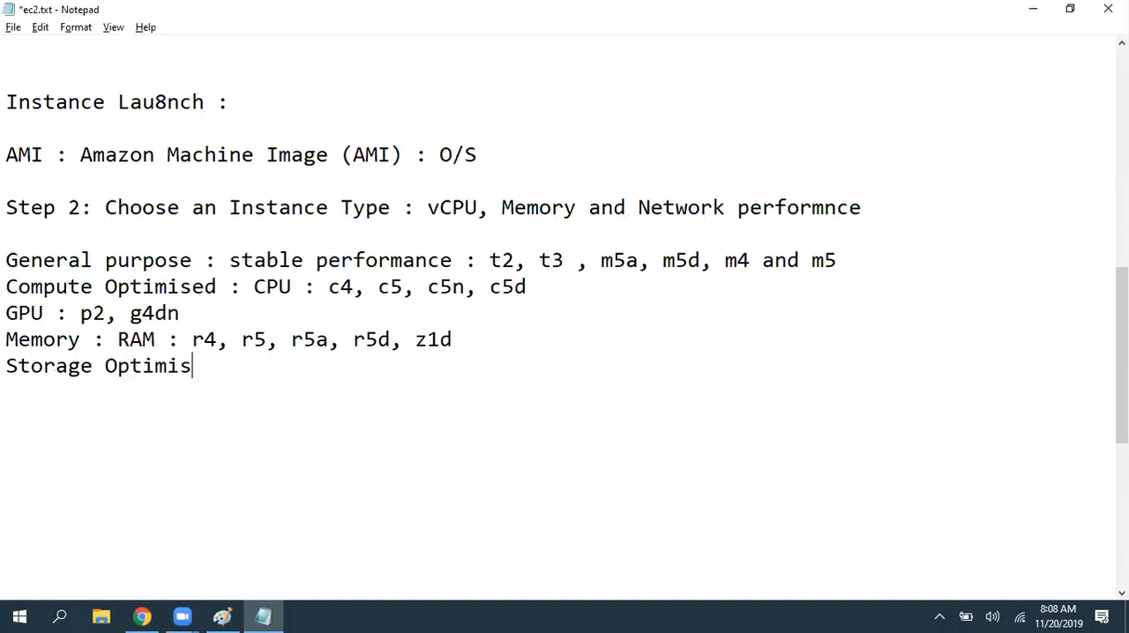
- Recheck the Storage optimized types, append "d2, i2 and i3" to the notes, add a blank line and save ec2.txt
key(alt+Tab)
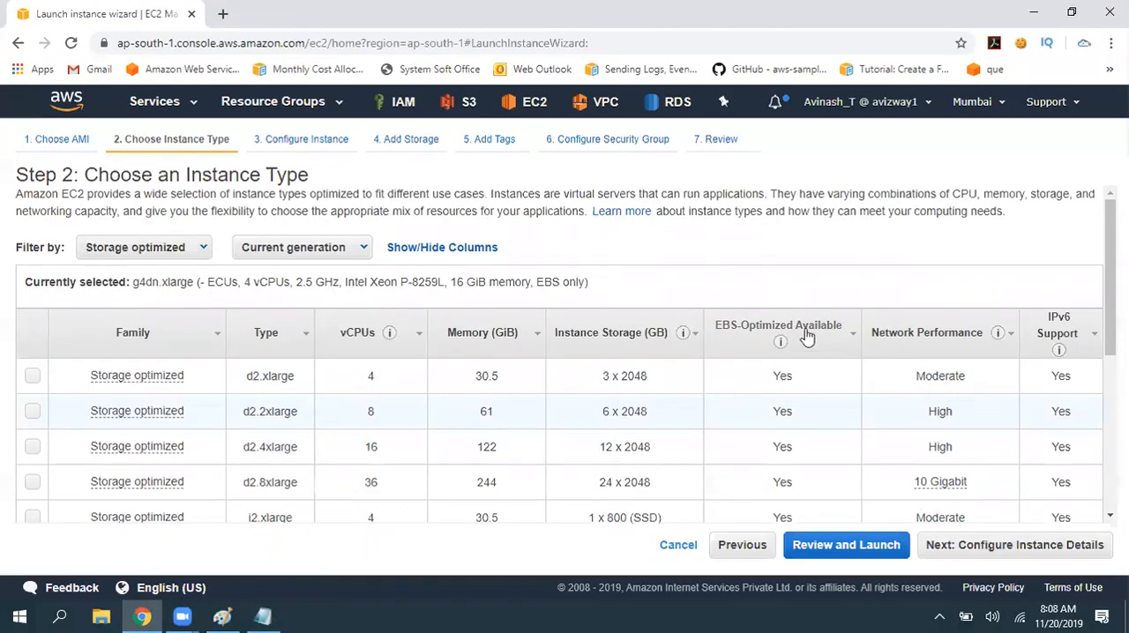
scroll(776, 353, down, 5)
key(alt+Tab)
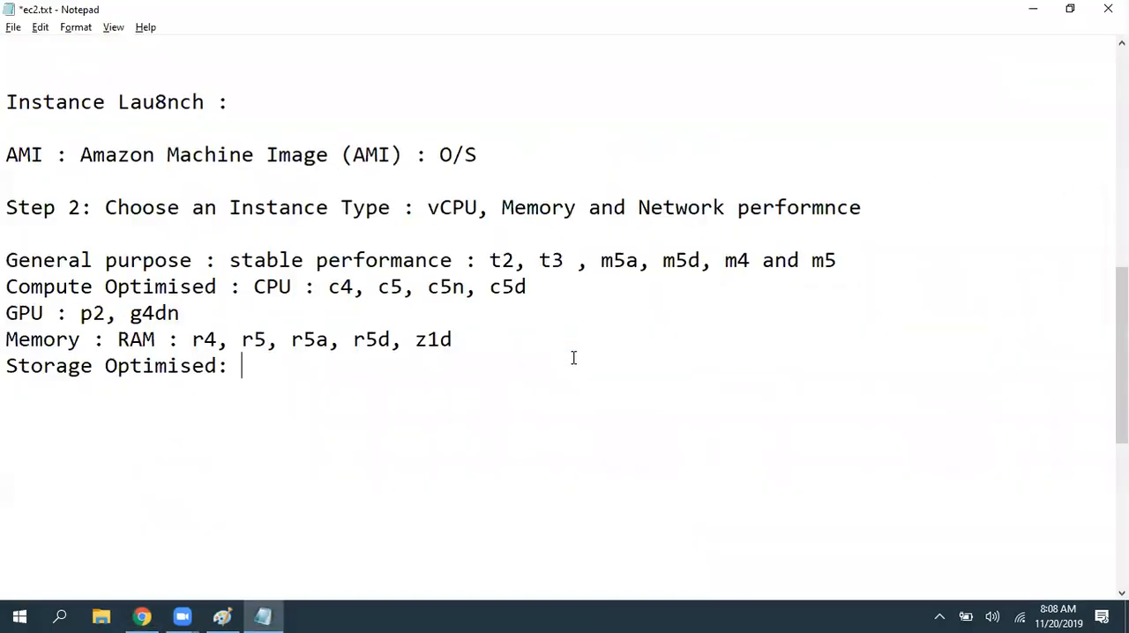
text(d2)
text(i2 and i3)
key(Return)
key(Return)
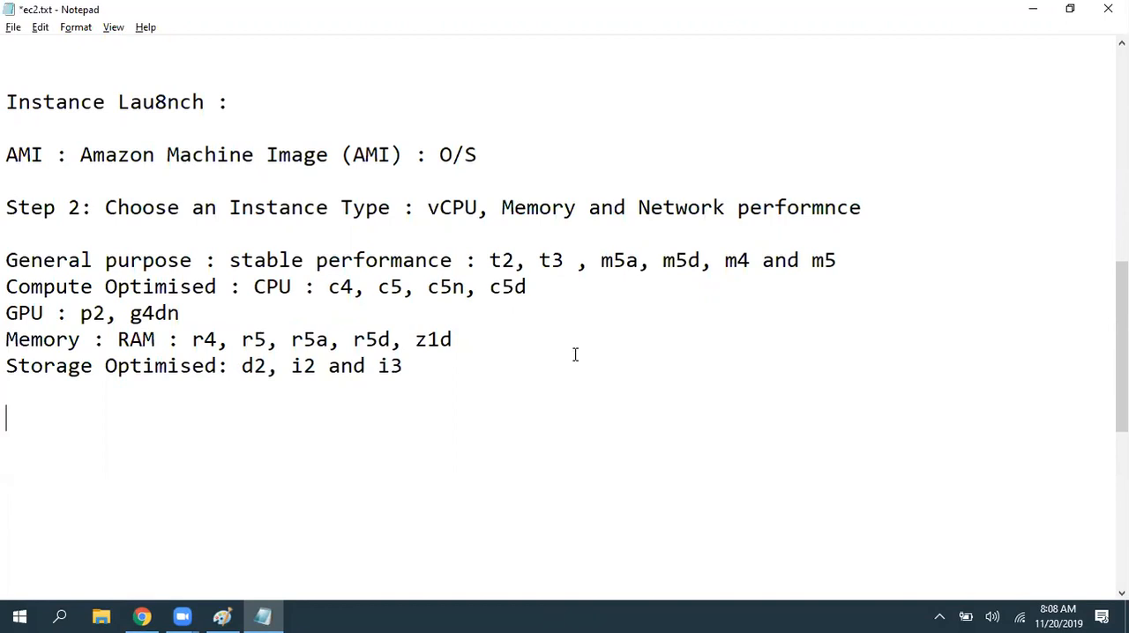
key(ctrl+s)
- Return to the launch wizard and change the AWS region from Mumbai to N. Virginia
key(alt+Tab)
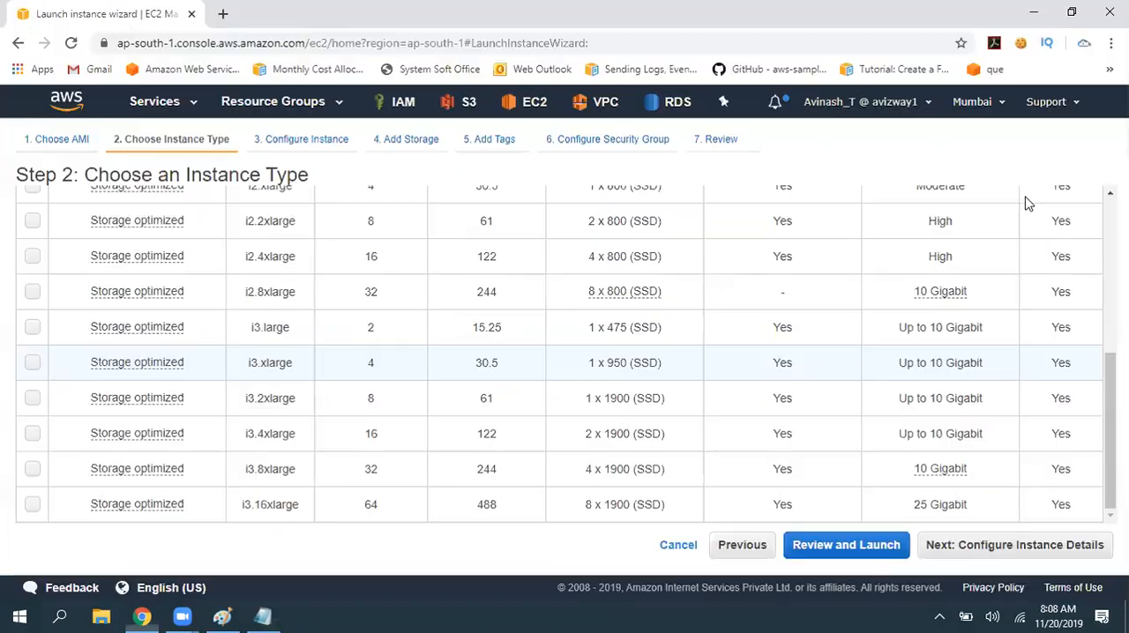
click(974, 101)
click(951, 139)
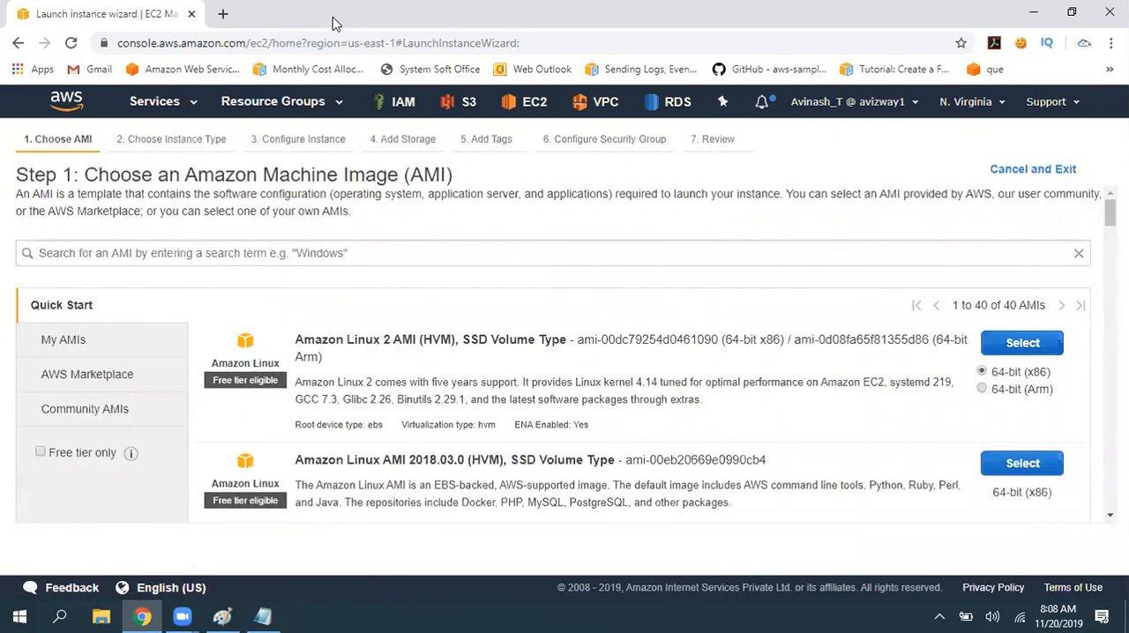
- Select the 64-bit (x86) Amazon Linux 2 AMI and filter the instance types to Micro instances
click(1046, 342)
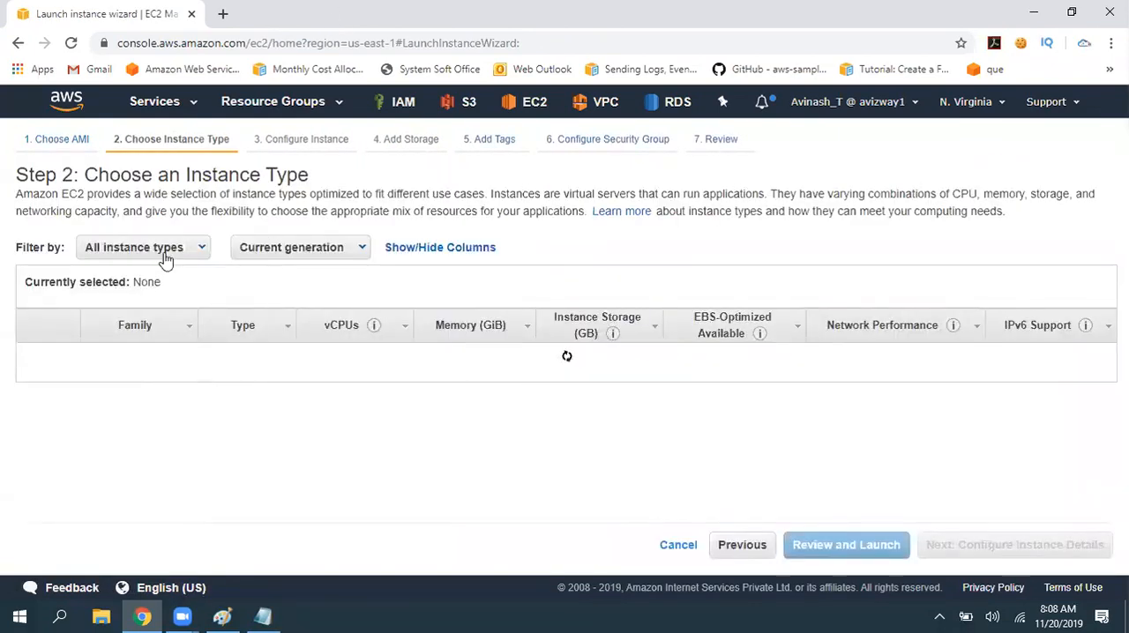
click(162, 256)
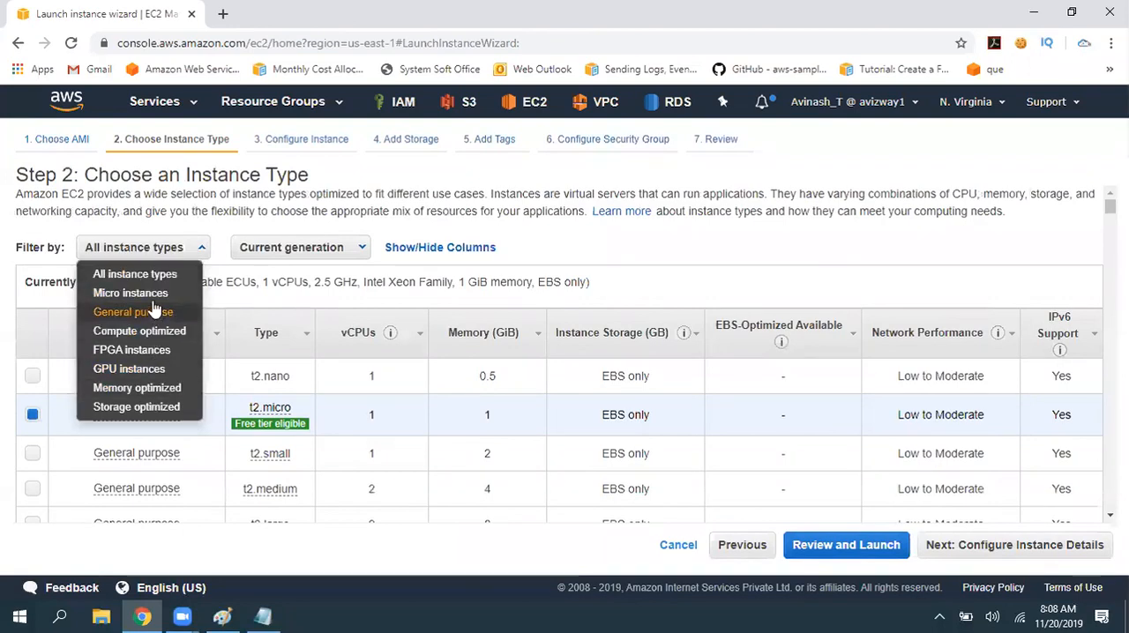
click(155, 298)
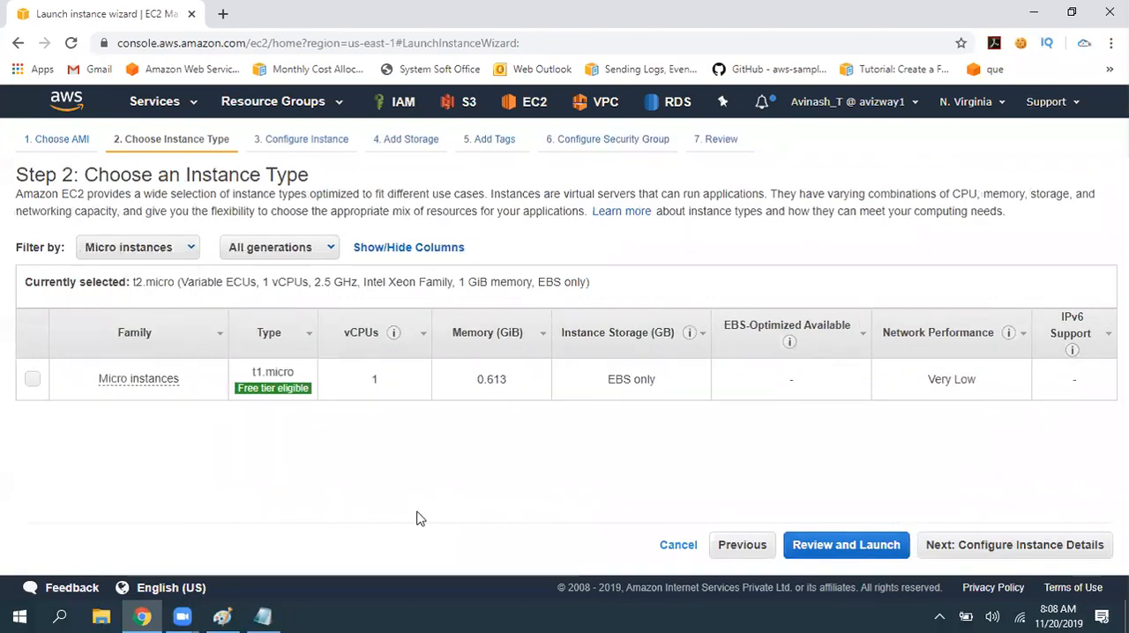
- Check the t1.micro specifications and free tier note, filter the instance types to FPGA instances and read their description
drag(365, 382, 524, 388)
click(496, 437)
mouse_move(274, 388)
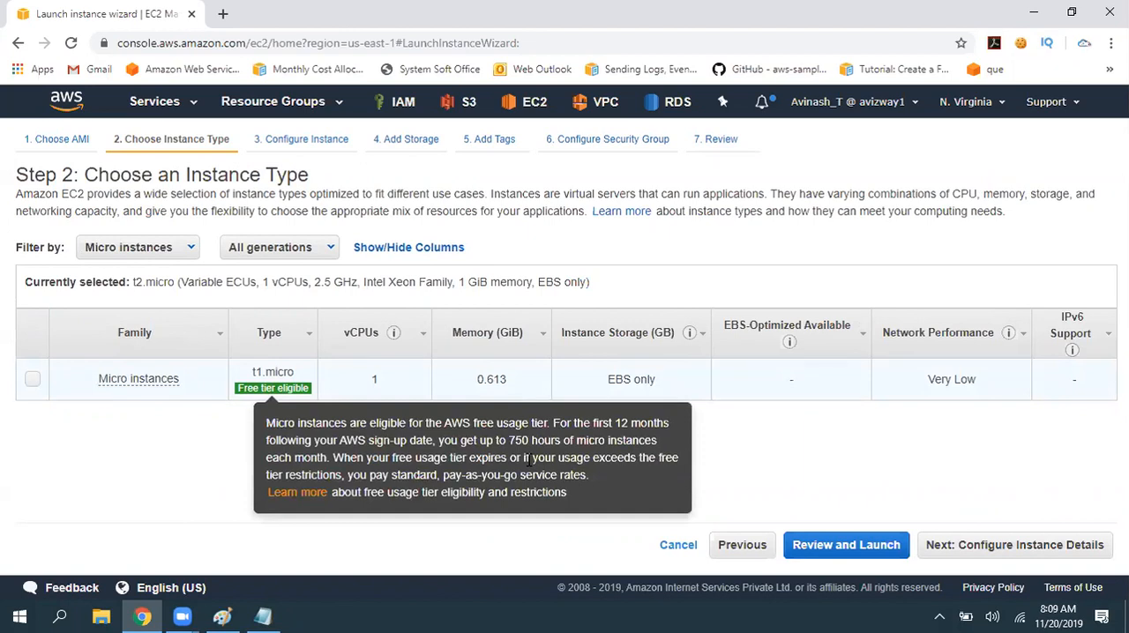
click(128, 249)
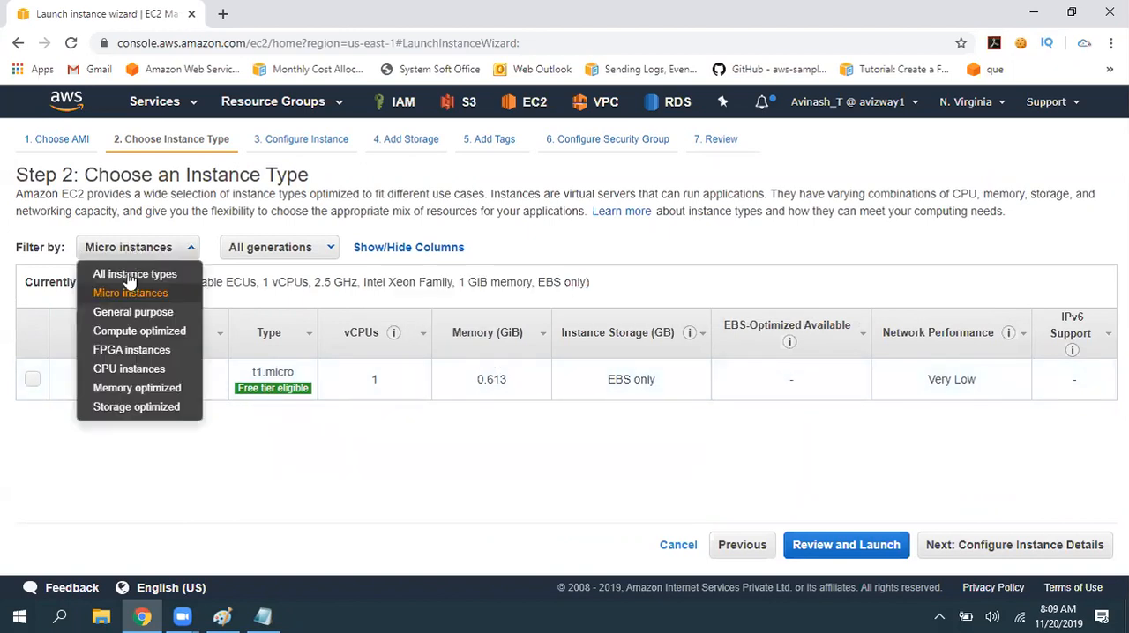
click(131, 350)
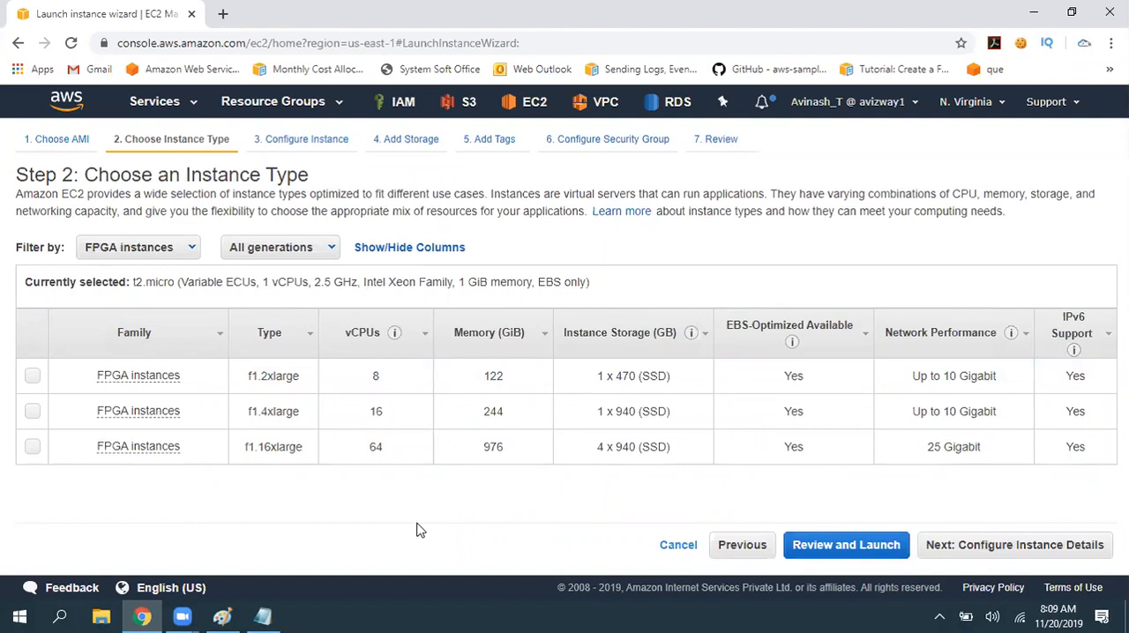
mouse_move(150, 376)
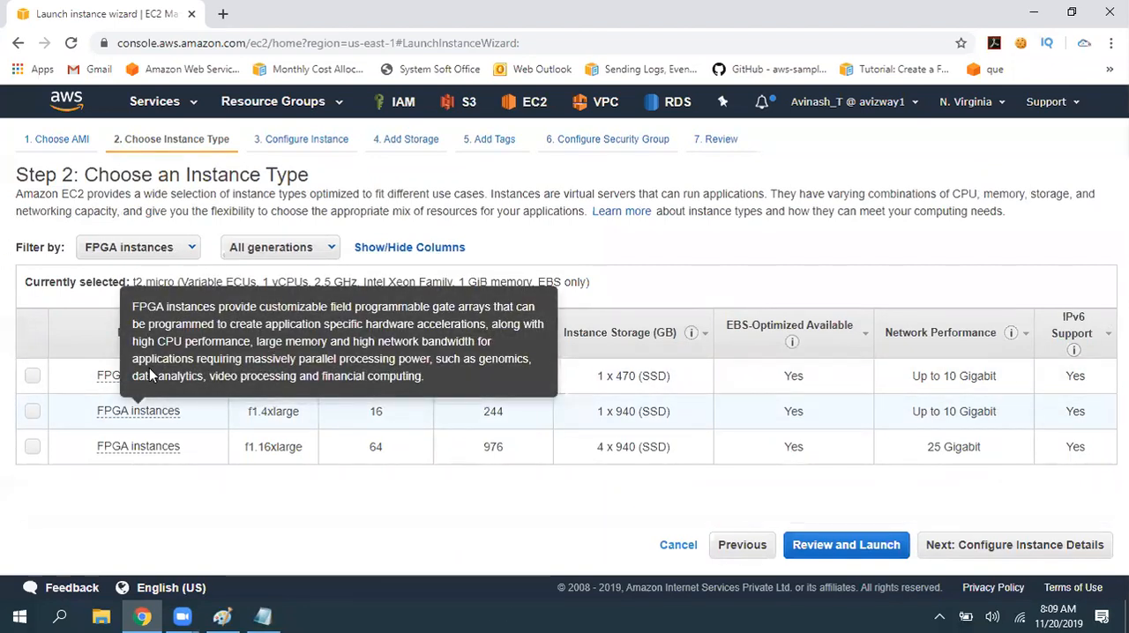
- Change the AWS region from N. Virginia back to Mumbai
click(184, 248)
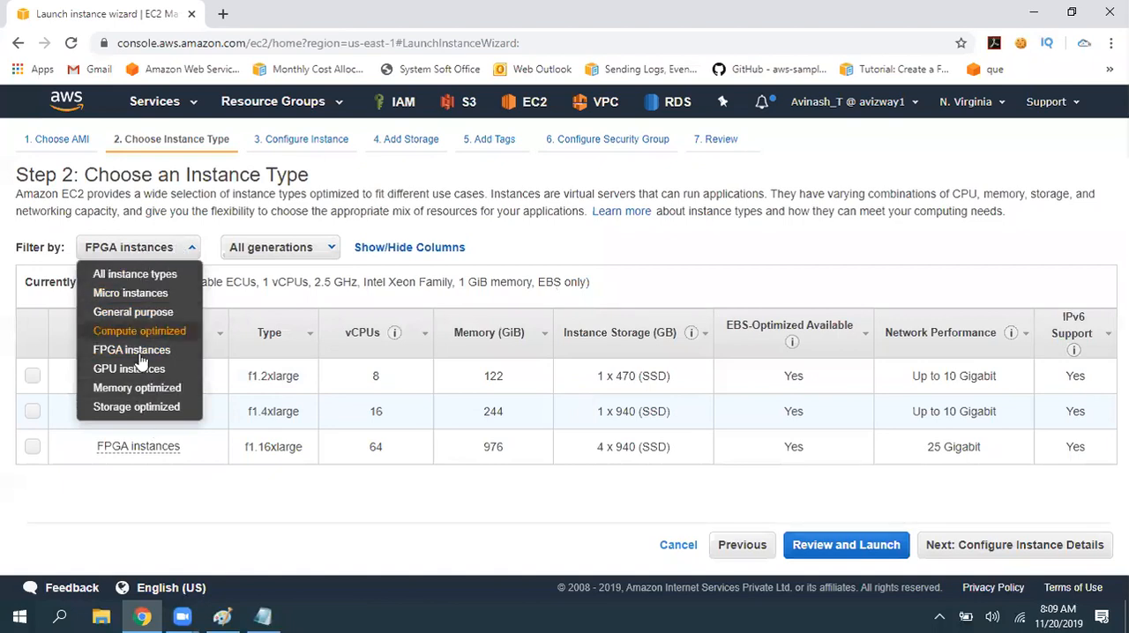
click(1066, 109)
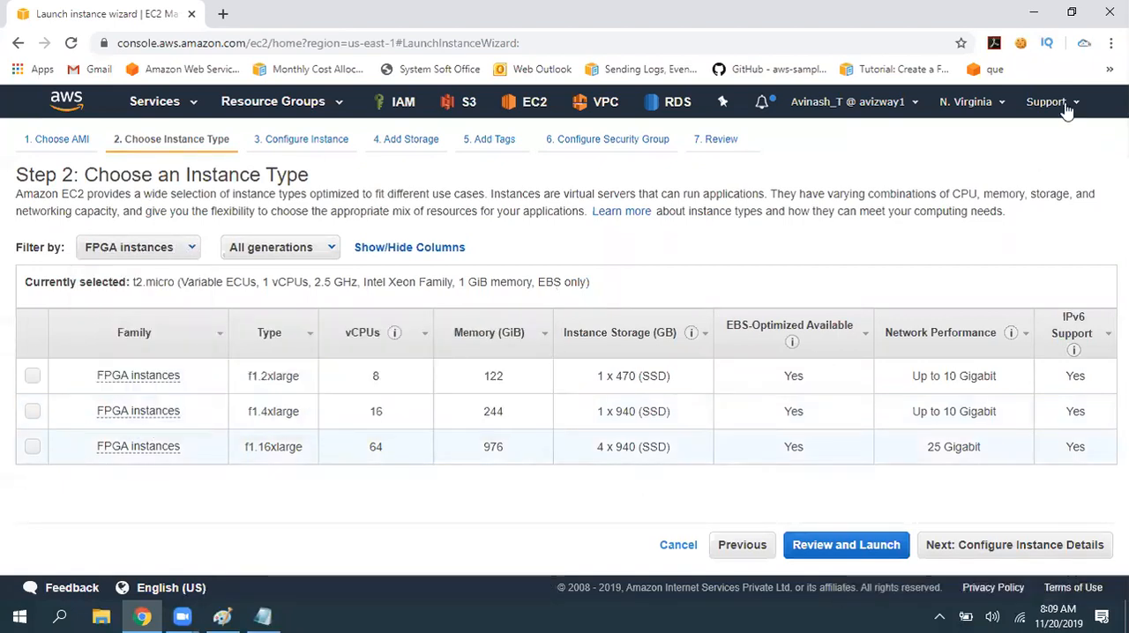
click(969, 111)
click(921, 273)
- Switch to ec2.txt in Notepad and review the Compute Optimised and Memory lines
click(265, 617)
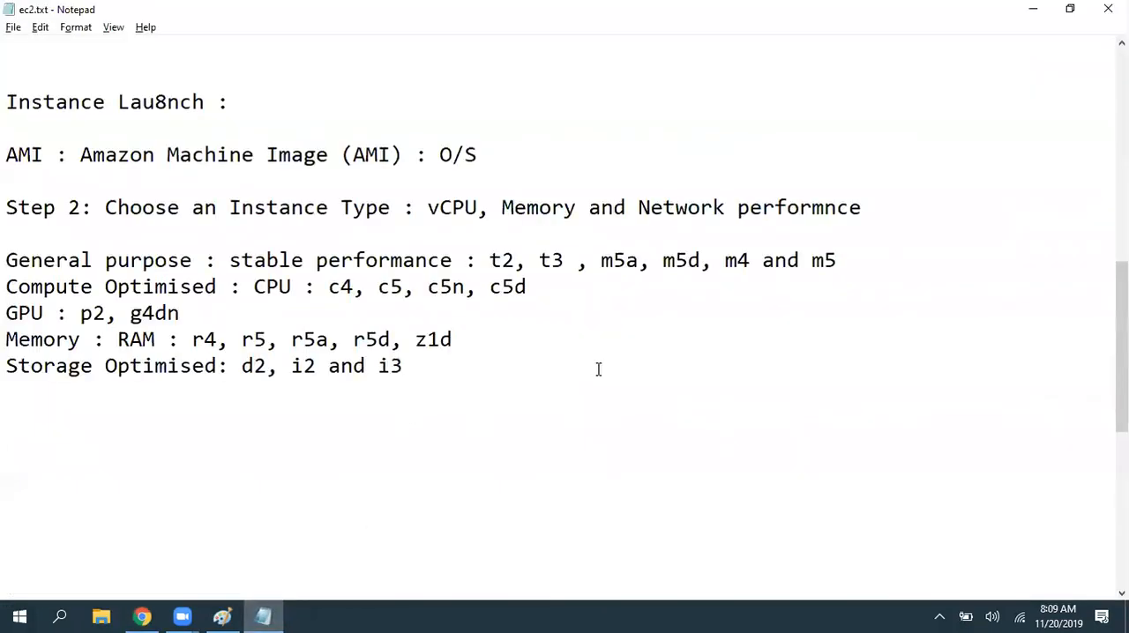
drag(15, 287, 328, 287)
drag(247, 287, 6, 287)
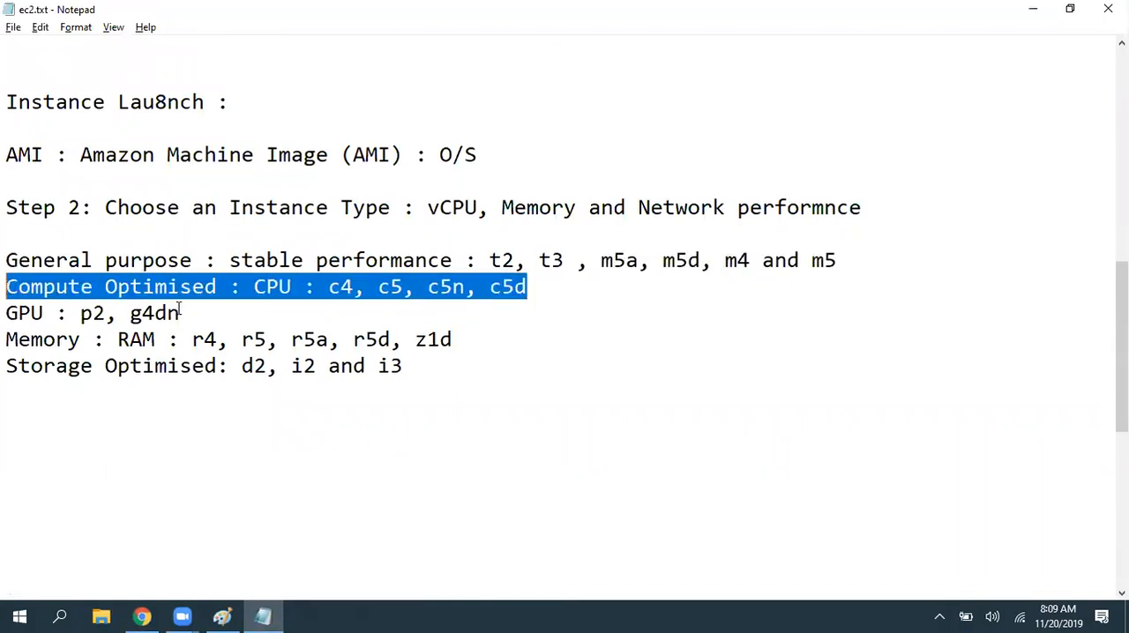
click(451, 342)
drag(451, 342, 7, 337)
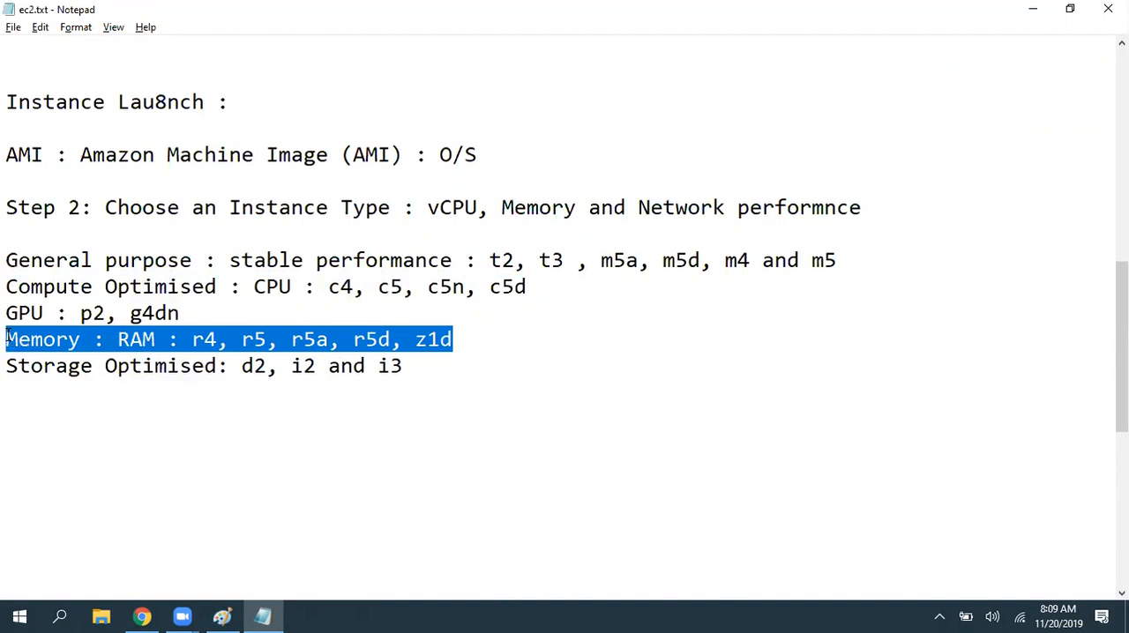
- Add blank lines below the Storage Optimised line and save ec2.txt
click(438, 381)
key(Return)
key(Return)
key(Return)
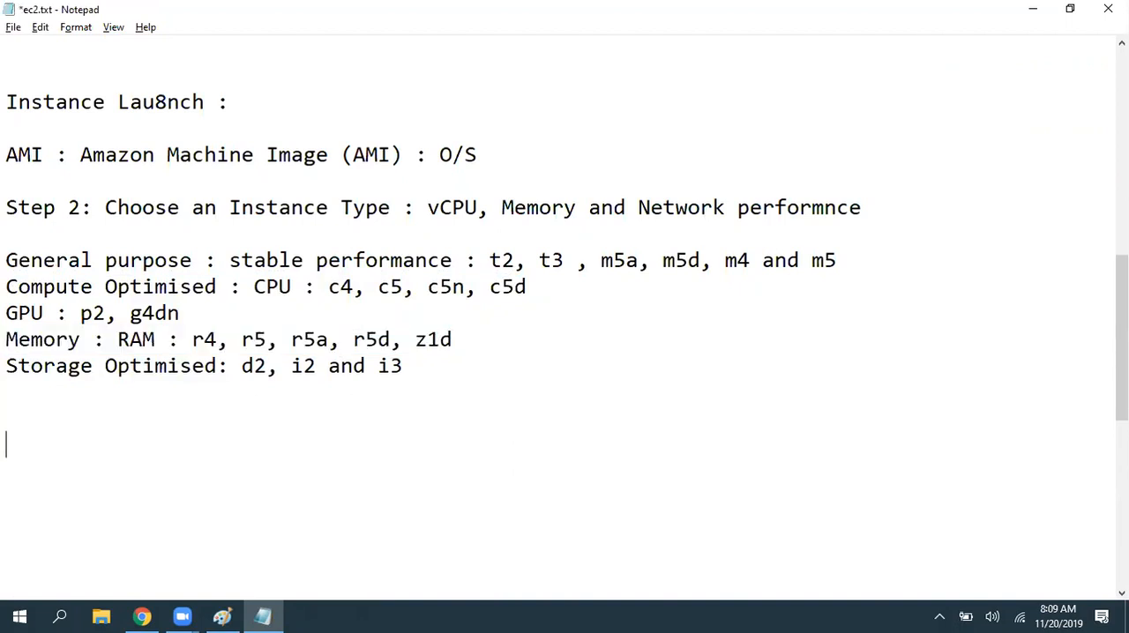
key(ctrl+s)
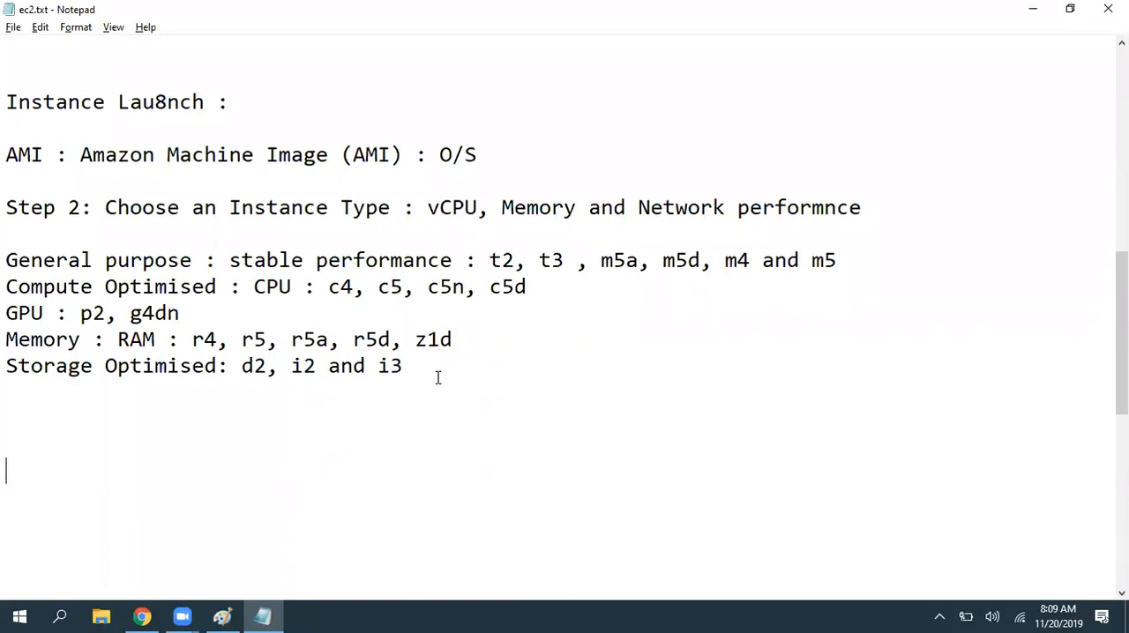
- Return to the launch wizard in Chrome, proceed to the instance type list and check the selected t2.micro row
key(alt+Tab)
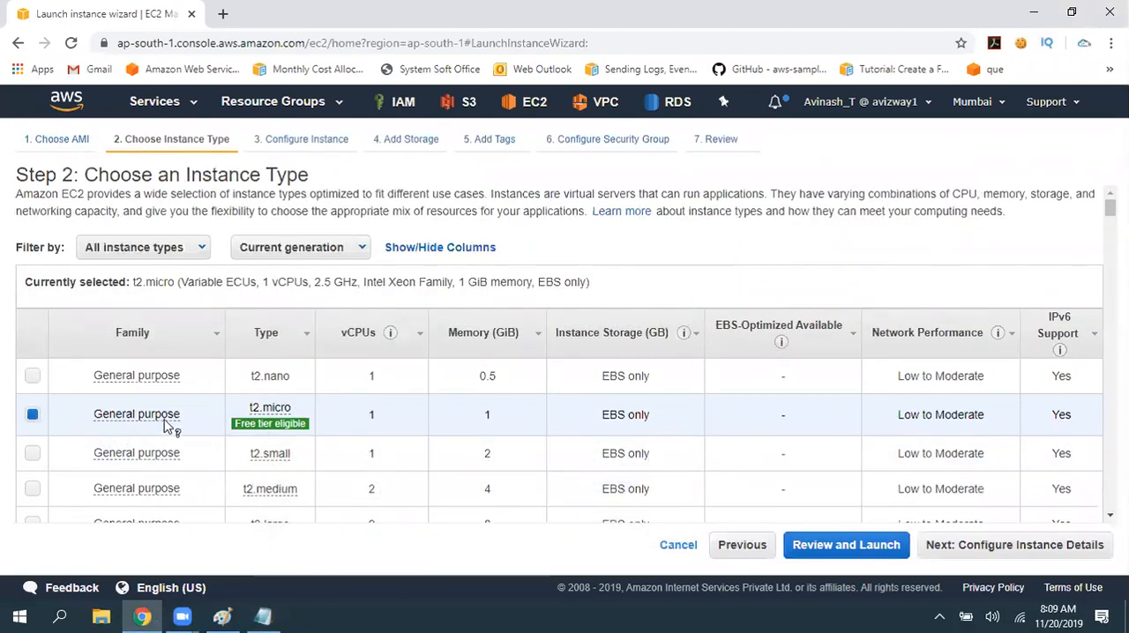
drag(168, 429, 333, 427)
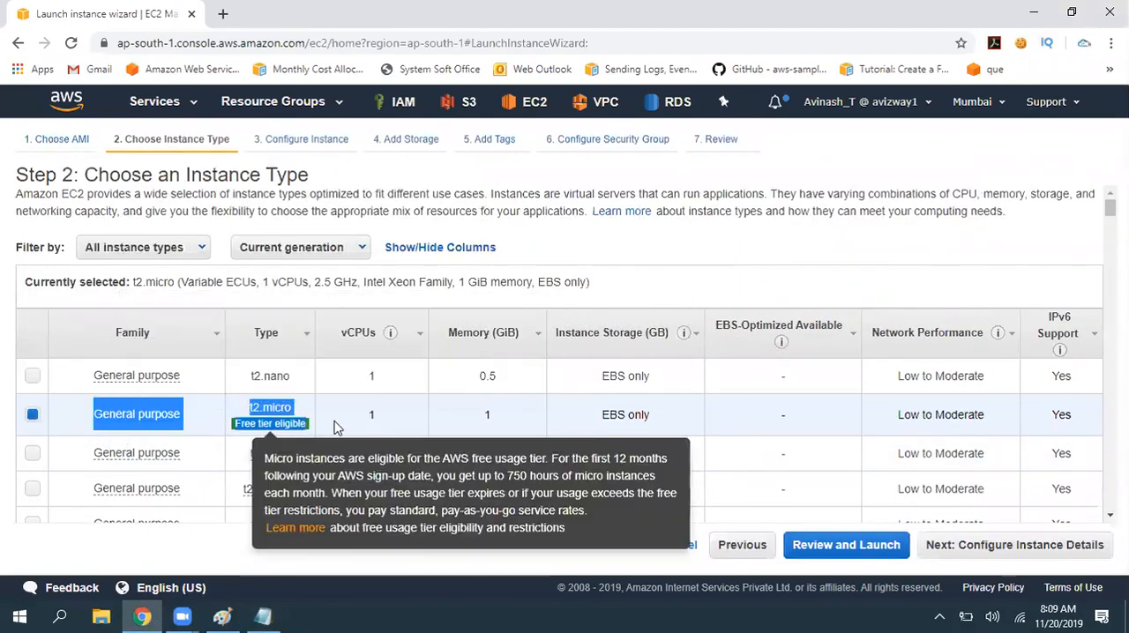
click(335, 427)
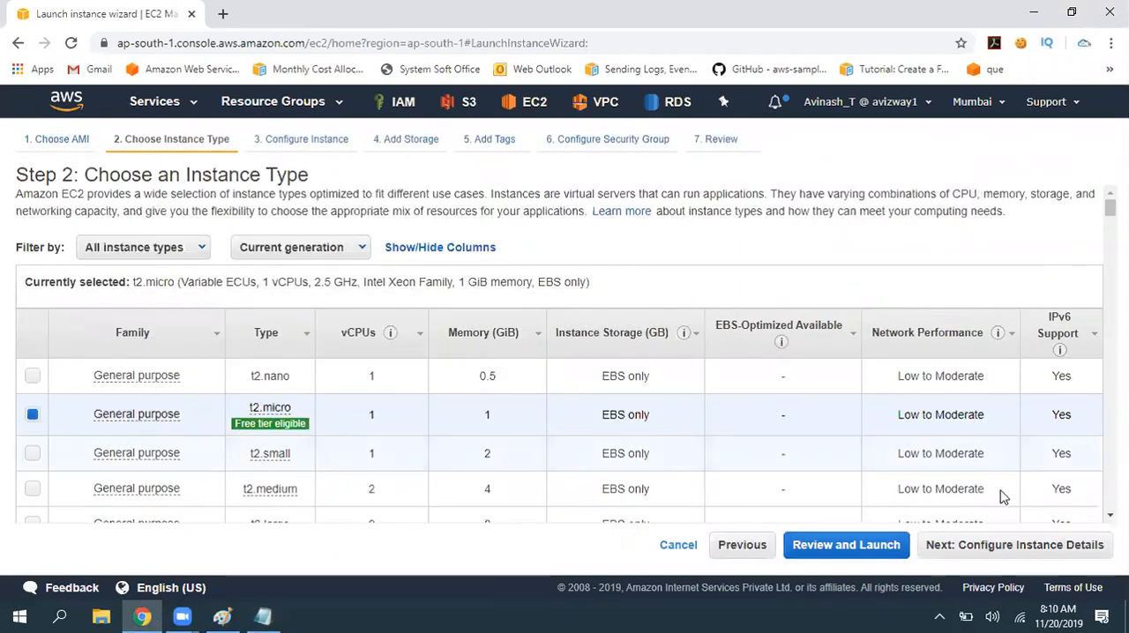
- Switch to ec2.txt in Notepad and review the noted instance families, from the General purpose types down to Memory
click(256, 616)
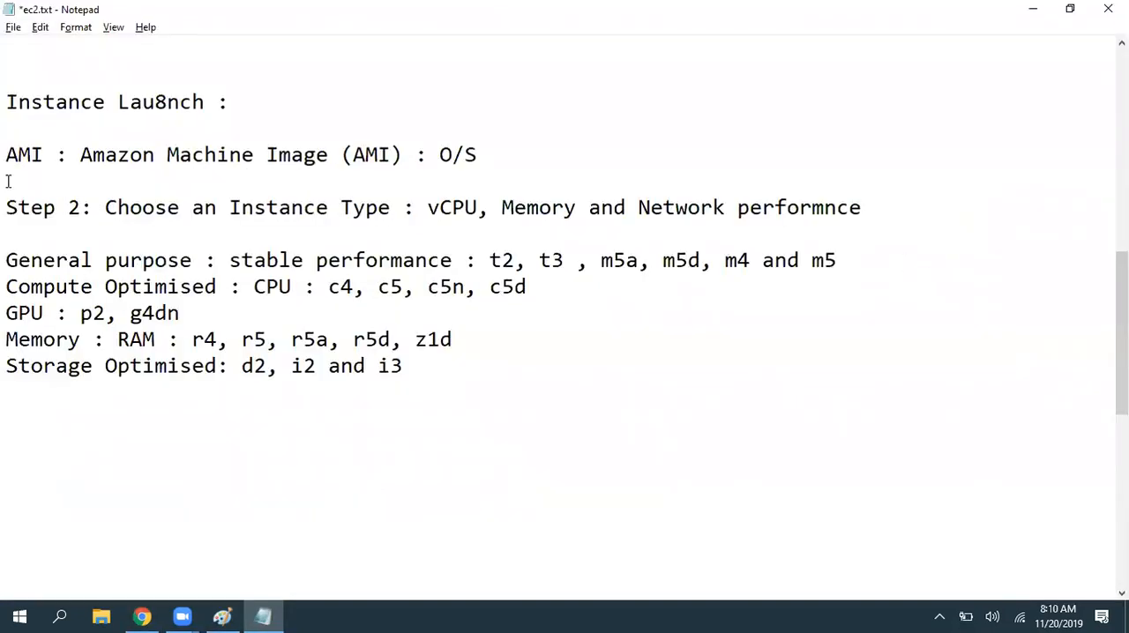
click(7, 264)
shift+click(228, 260)
drag(477, 260, 878, 268)
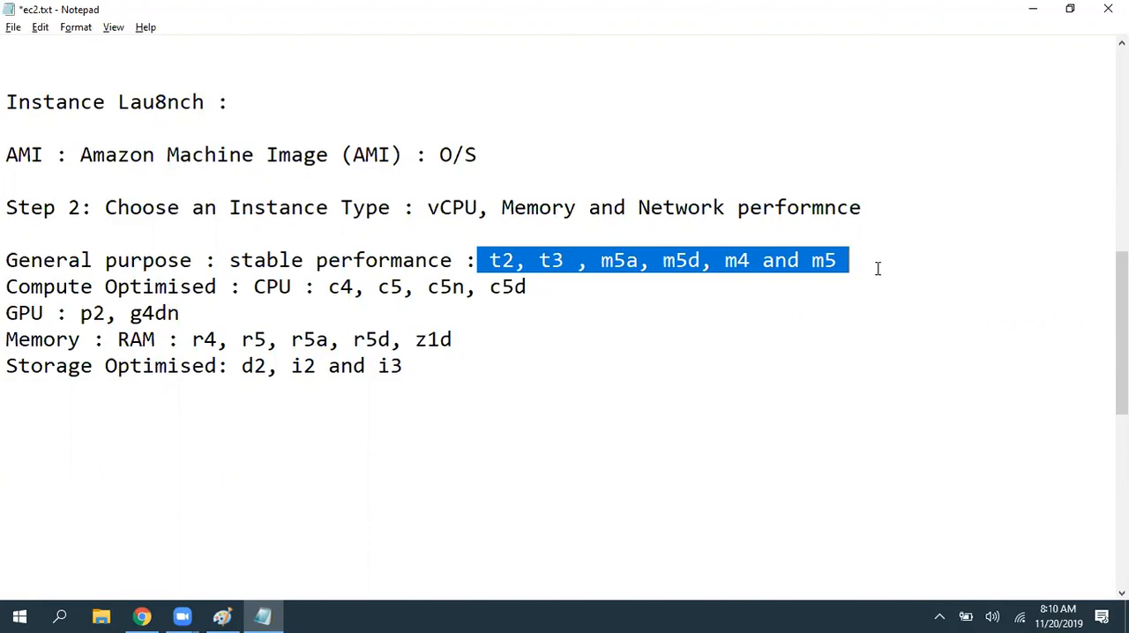
click(878, 268)
drag(858, 257, 673, 236)
click(927, 275)
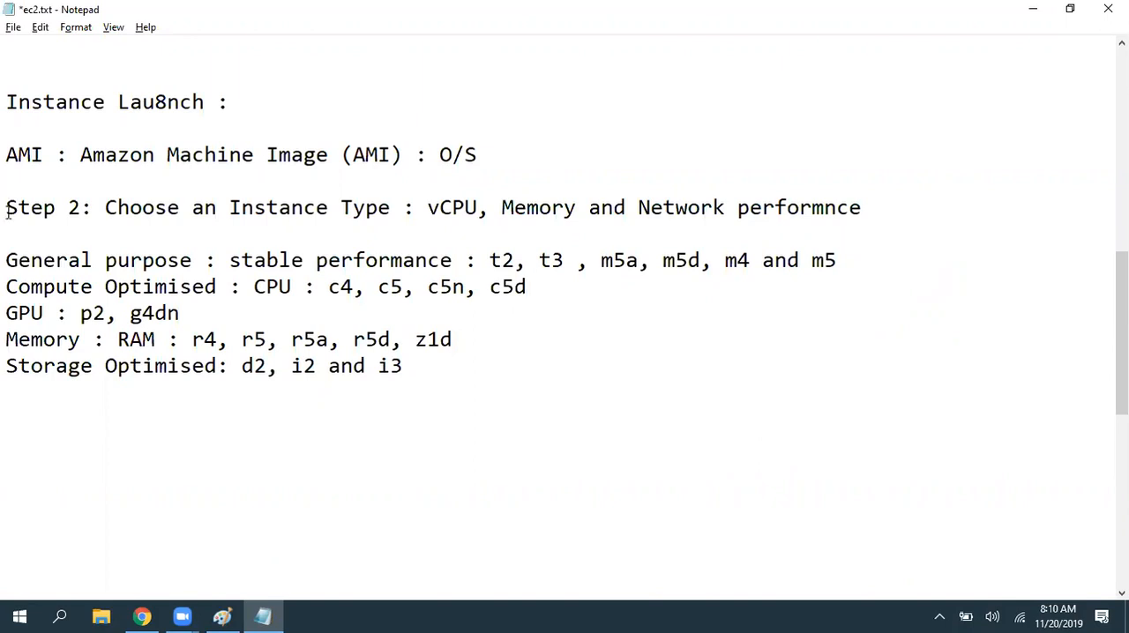
click(7, 286)
drag(7, 287, 18, 287)
drag(403, 340, 427, 340)
- Insert two more line breaks at the end of the instance family notes and save ec2.txt again
click(476, 381)
key(Left)
key(Return)
key(Return)
key(ctrl+s)
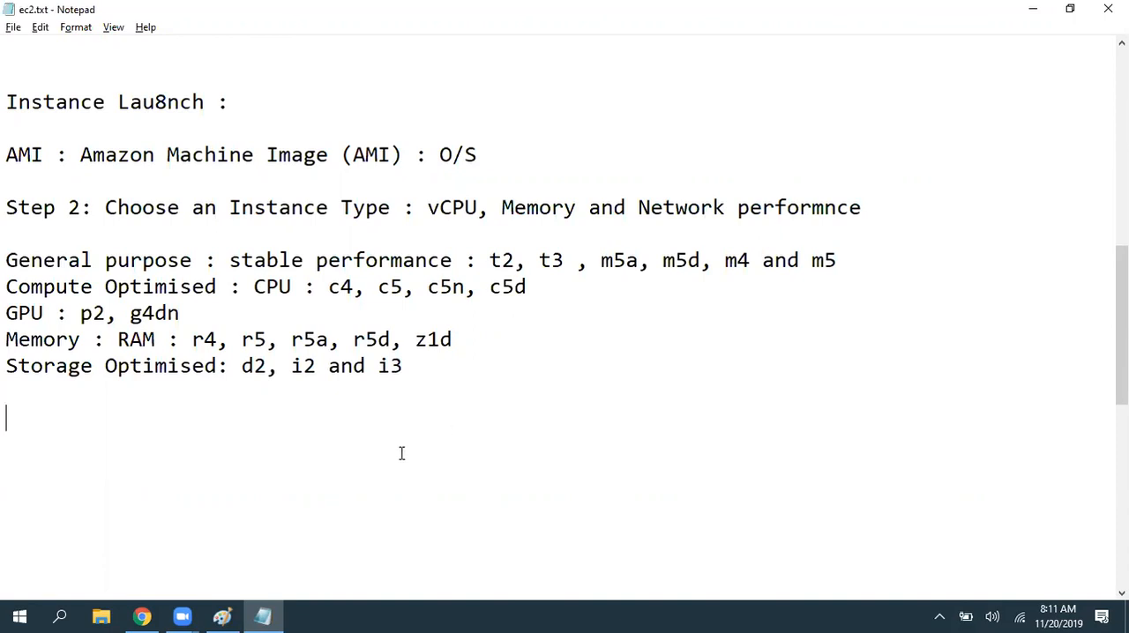
- Return to the launch wizard in Chrome, keep t2.micro selected and continue to Configure Instance Details
click(142, 617)
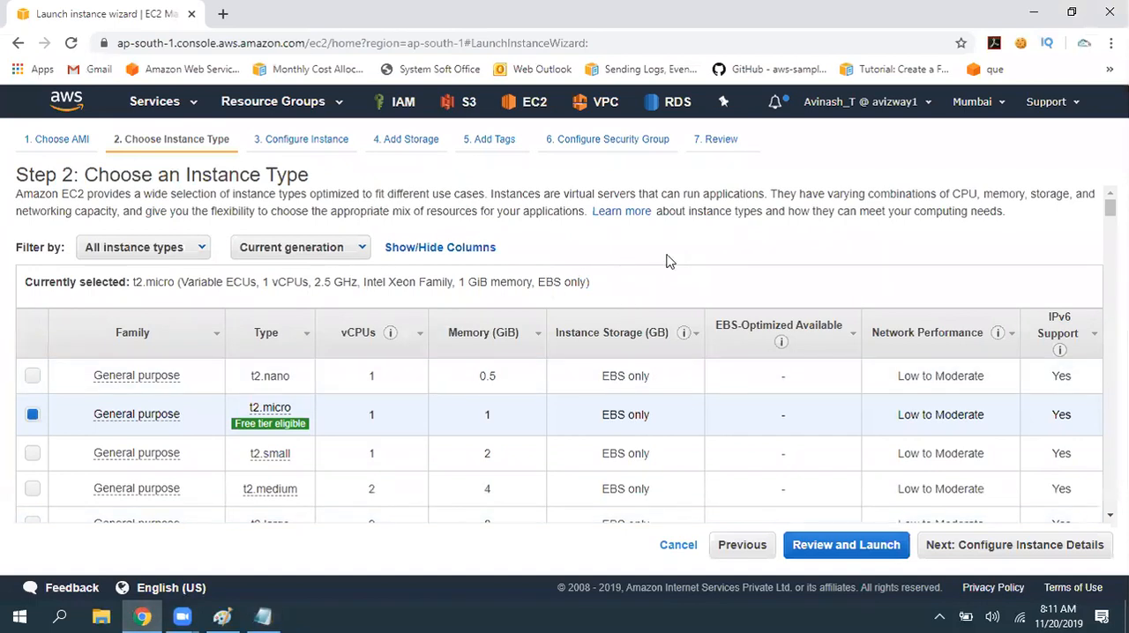
key(alt+Tab)
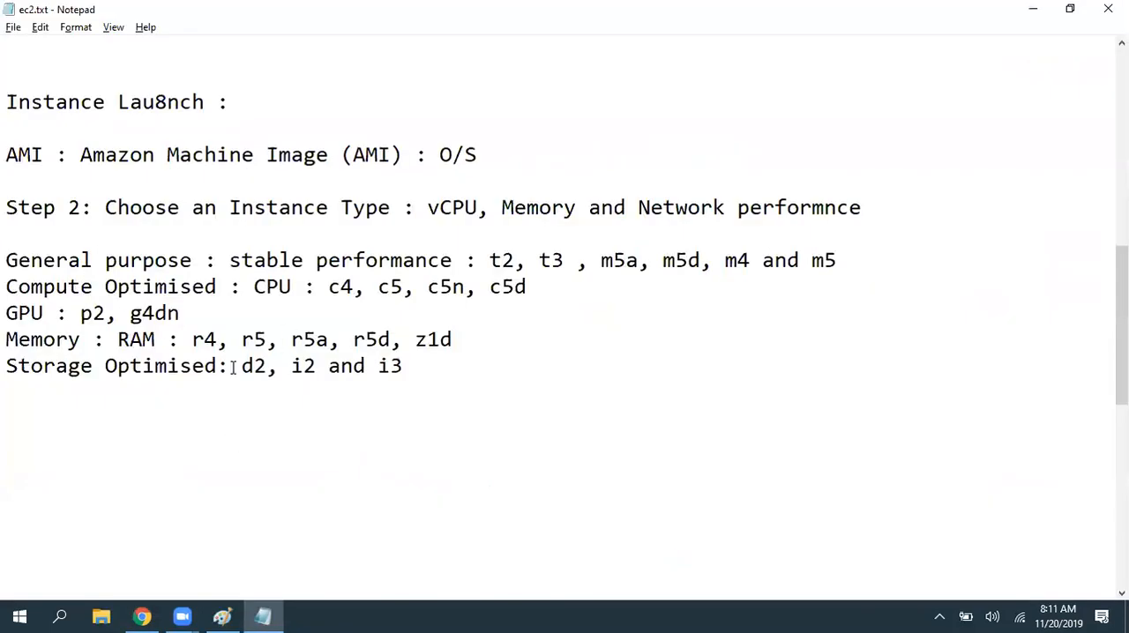
key(alt+Tab)
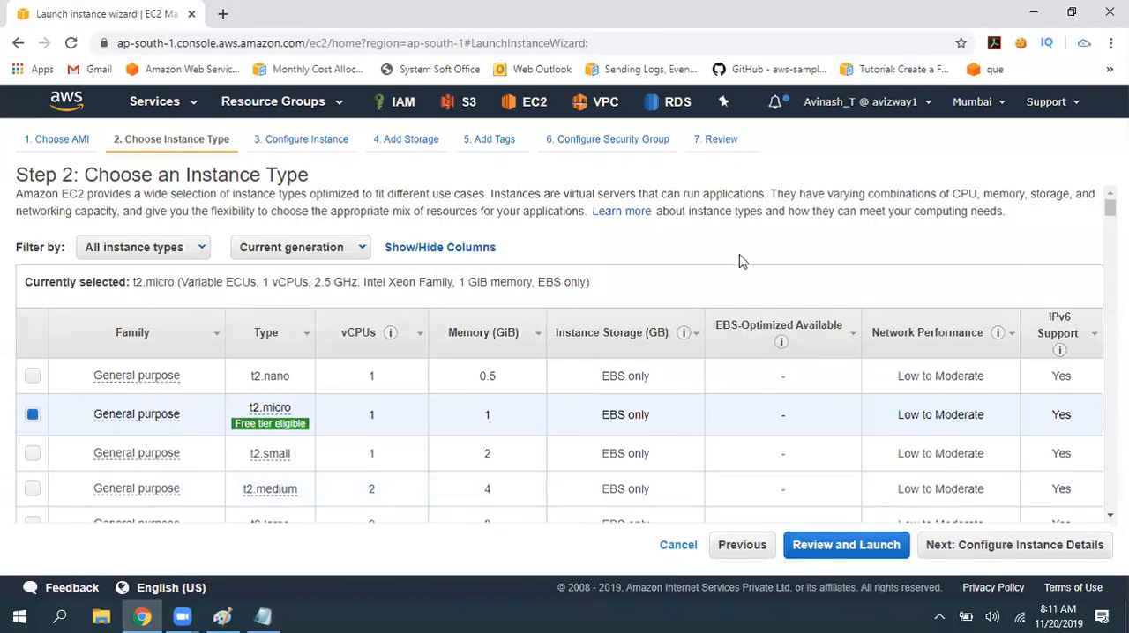
drag(348, 430, 500, 426)
click(990, 547)
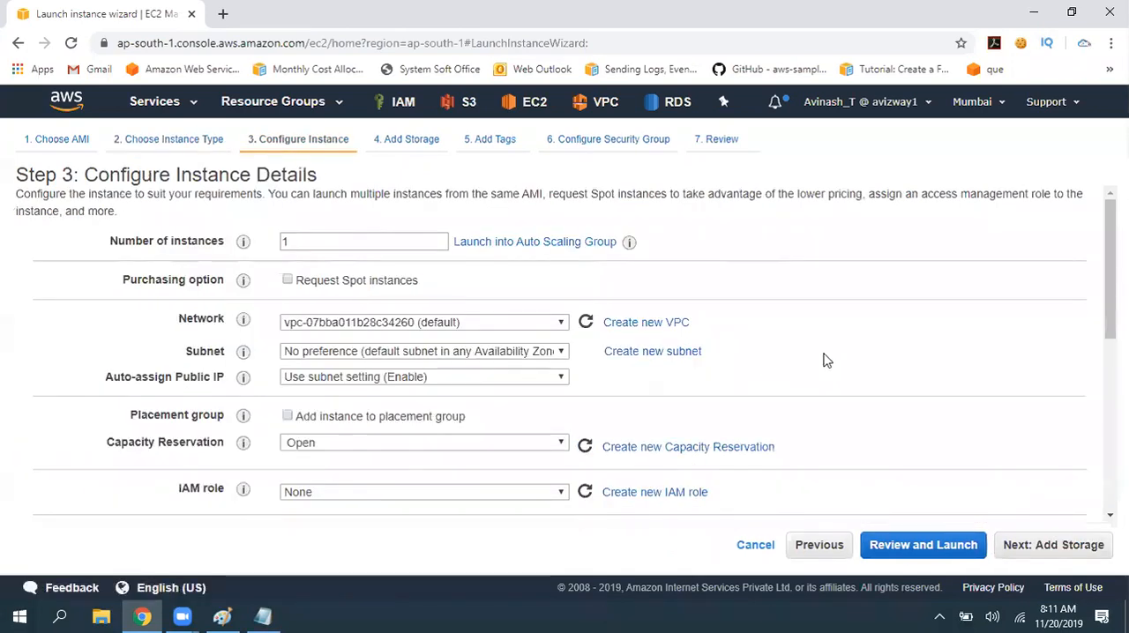
- Point out the number of instances, open the EC2 dashboard in a new browser tab and go to its Limits page
double_click(322, 245)
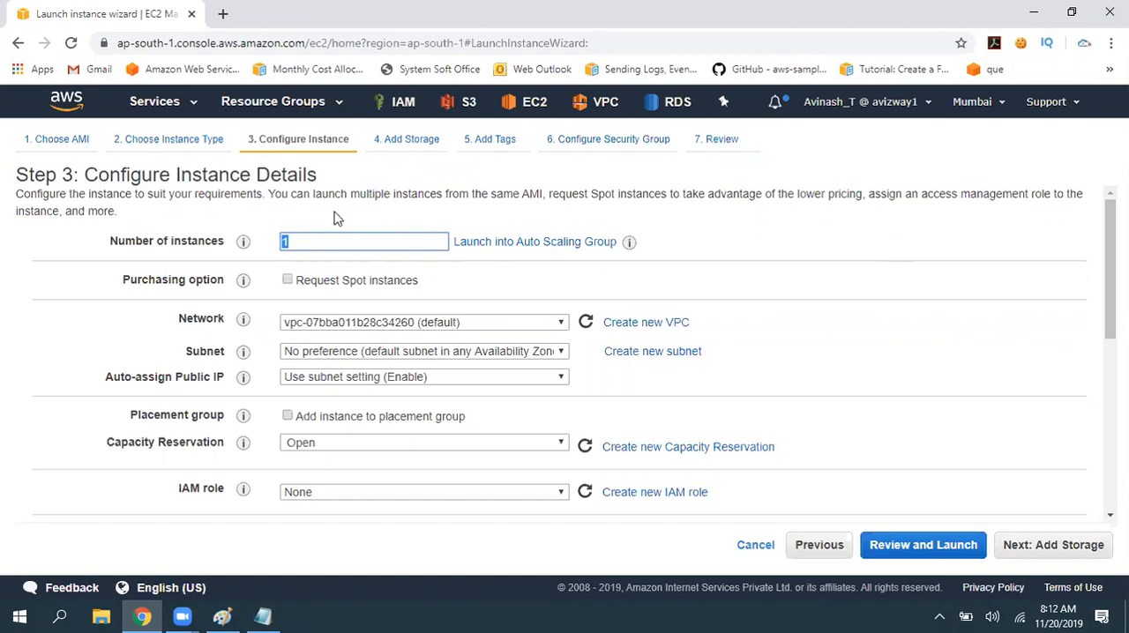
middle_click(74, 111)
click(254, 11)
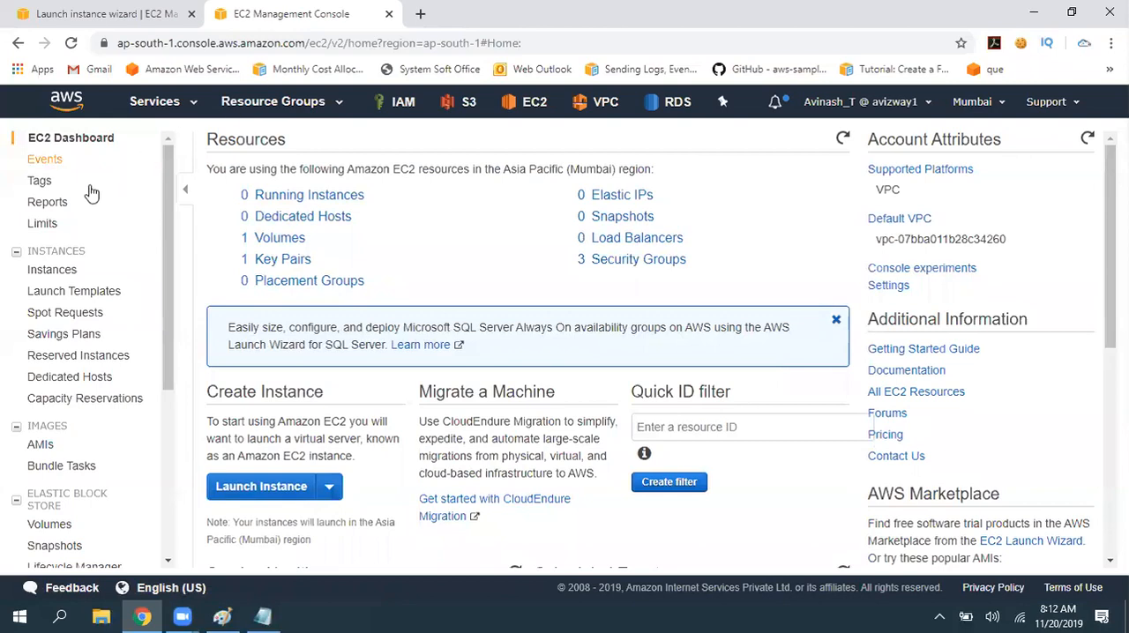
click(44, 225)
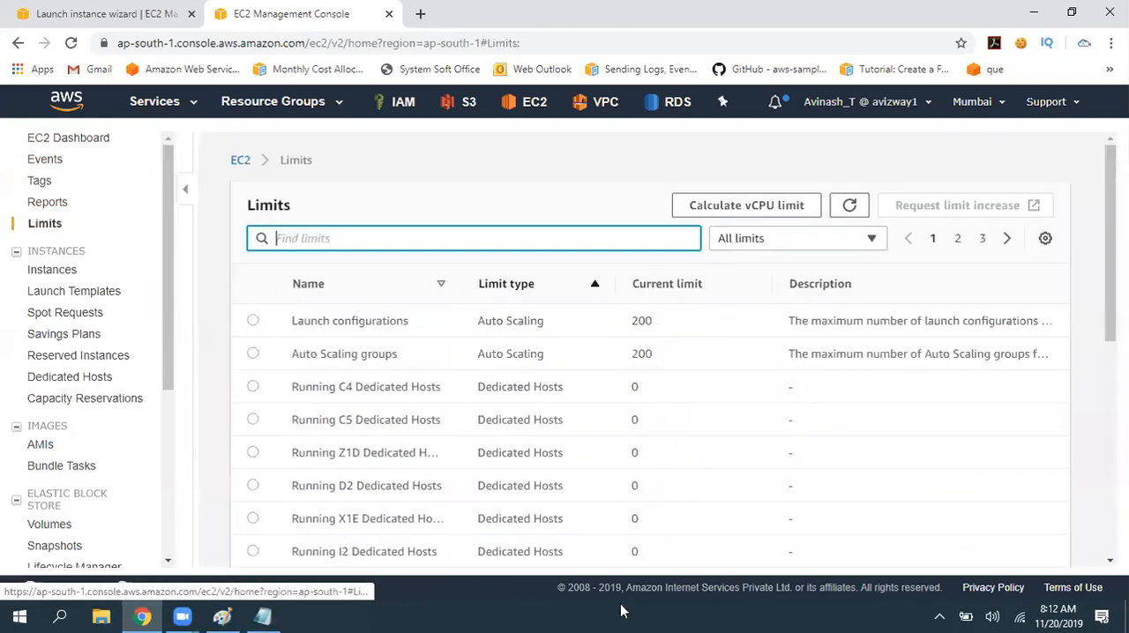
- Look through the EC2 limits, filter them by EBS and by Running instances, and highlight the Reserved Instances limit
scroll(694, 403, down, 3)
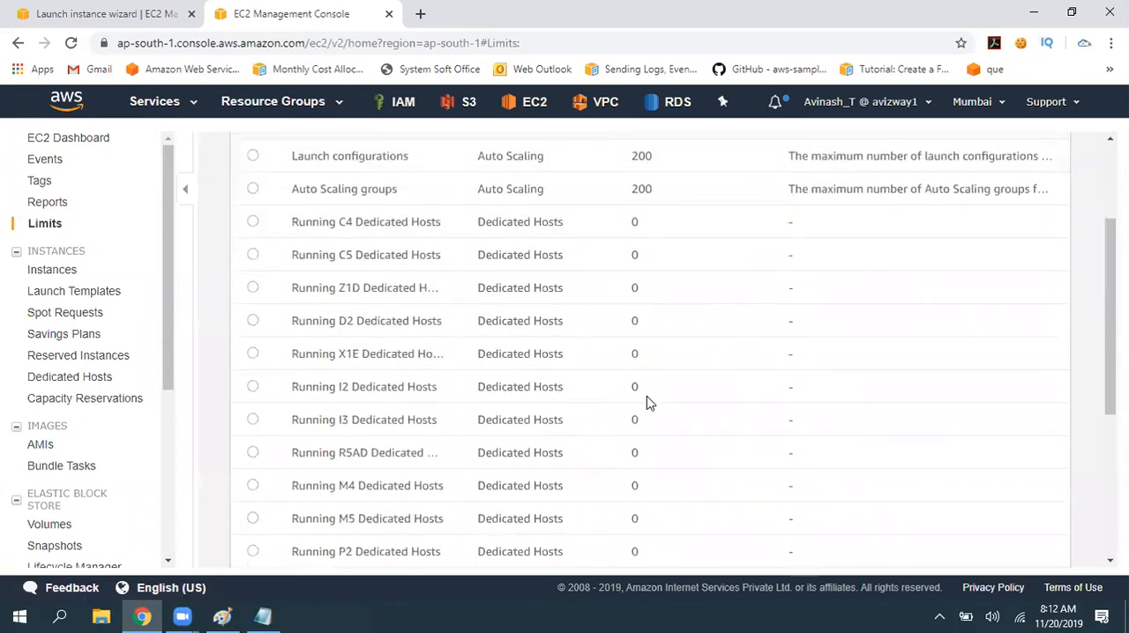
scroll(731, 394, up, 3)
scroll(752, 401, down, 5)
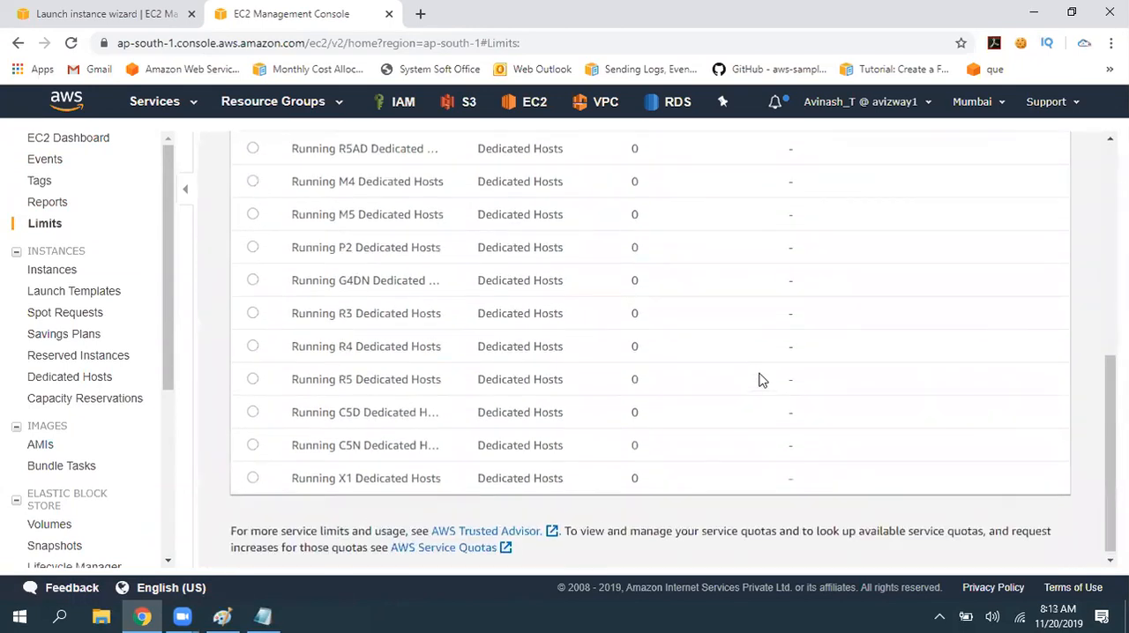
scroll(758, 379, up, 5)
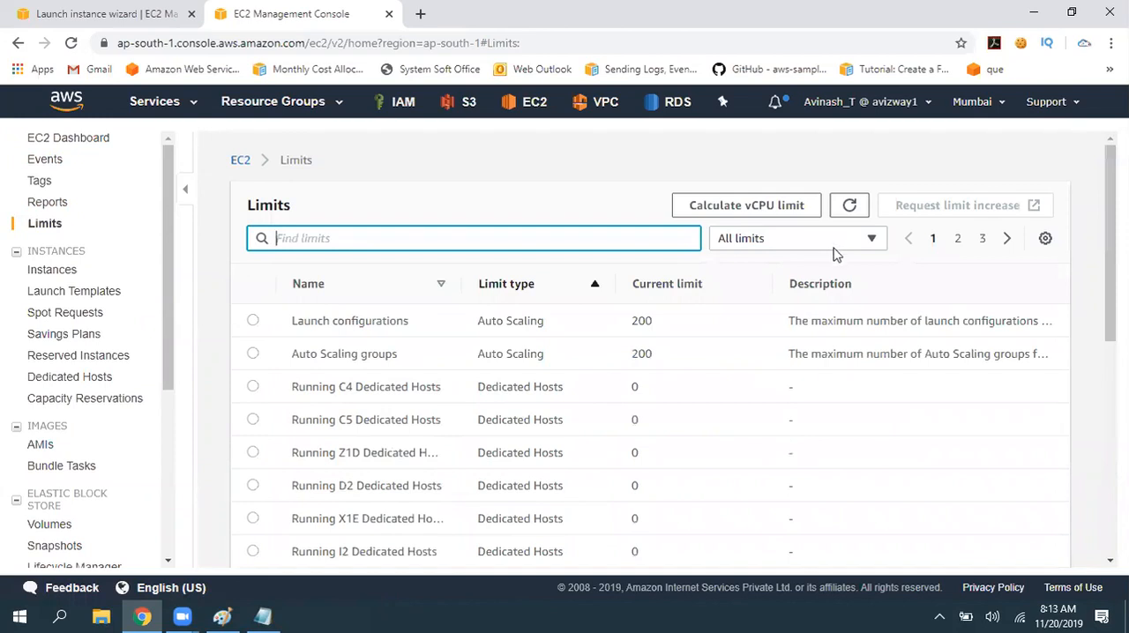
scroll(667, 441, down, 5)
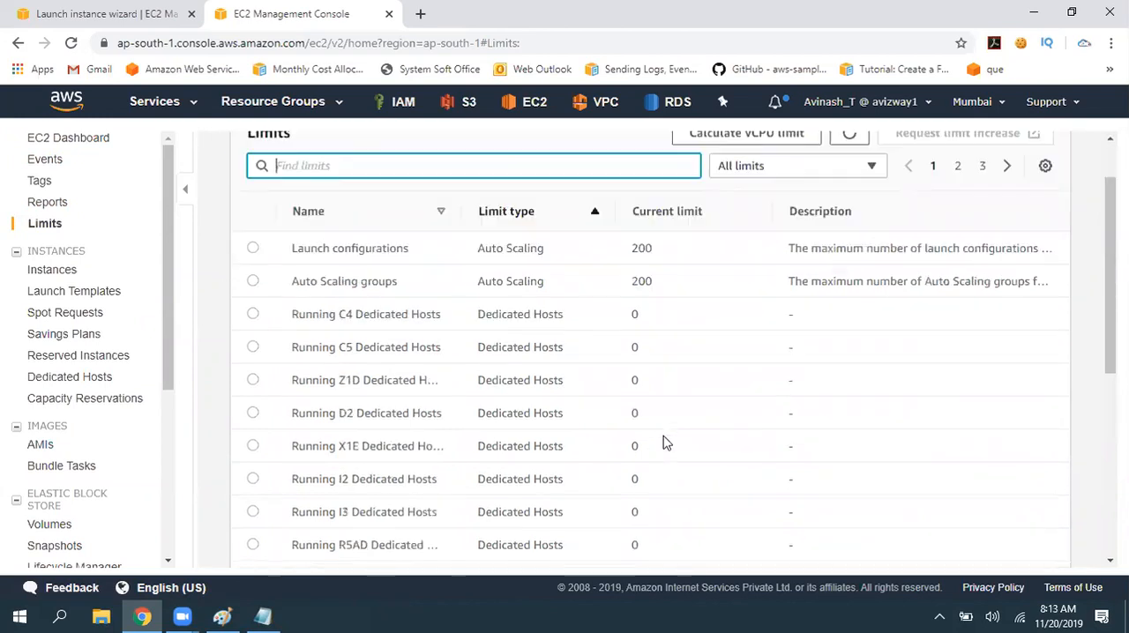
scroll(565, 433, up, 5)
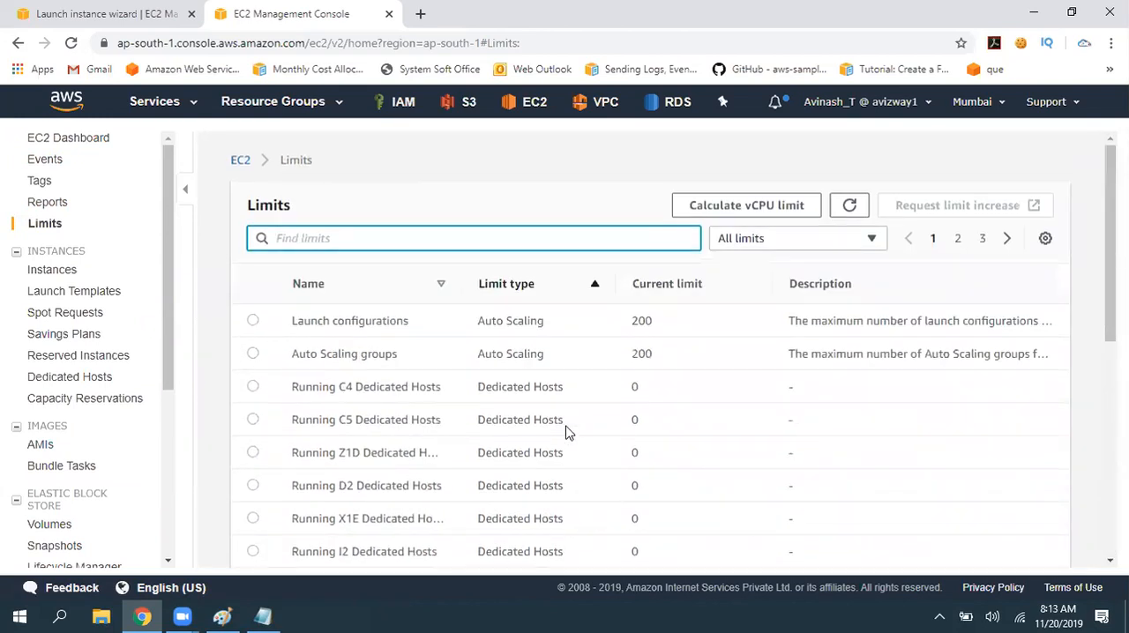
click(791, 242)
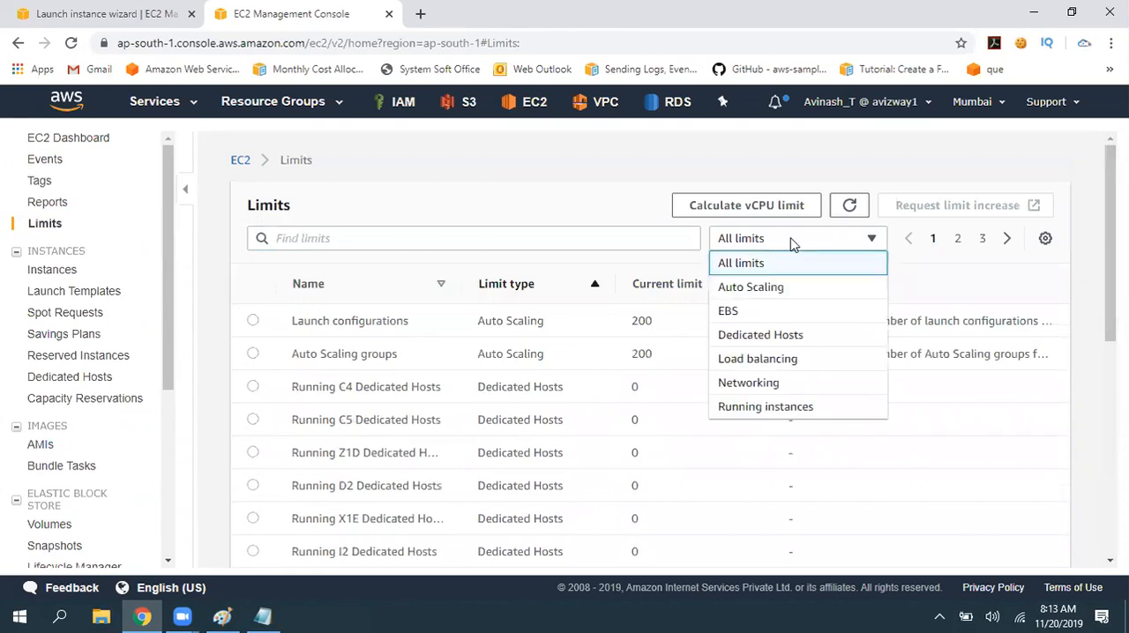
click(788, 312)
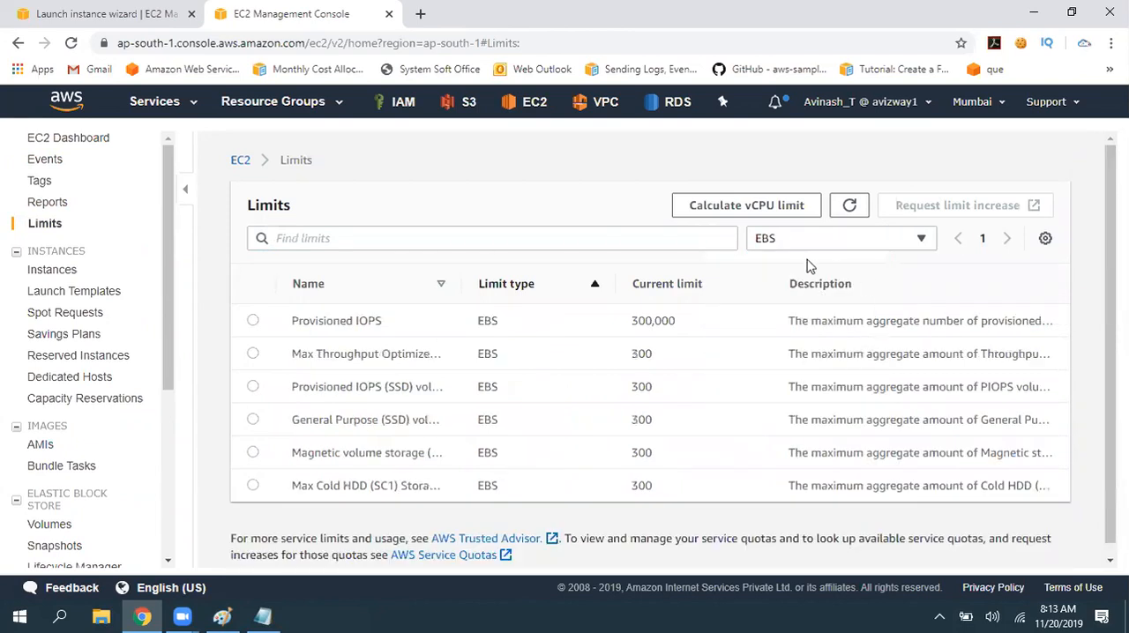
click(798, 242)
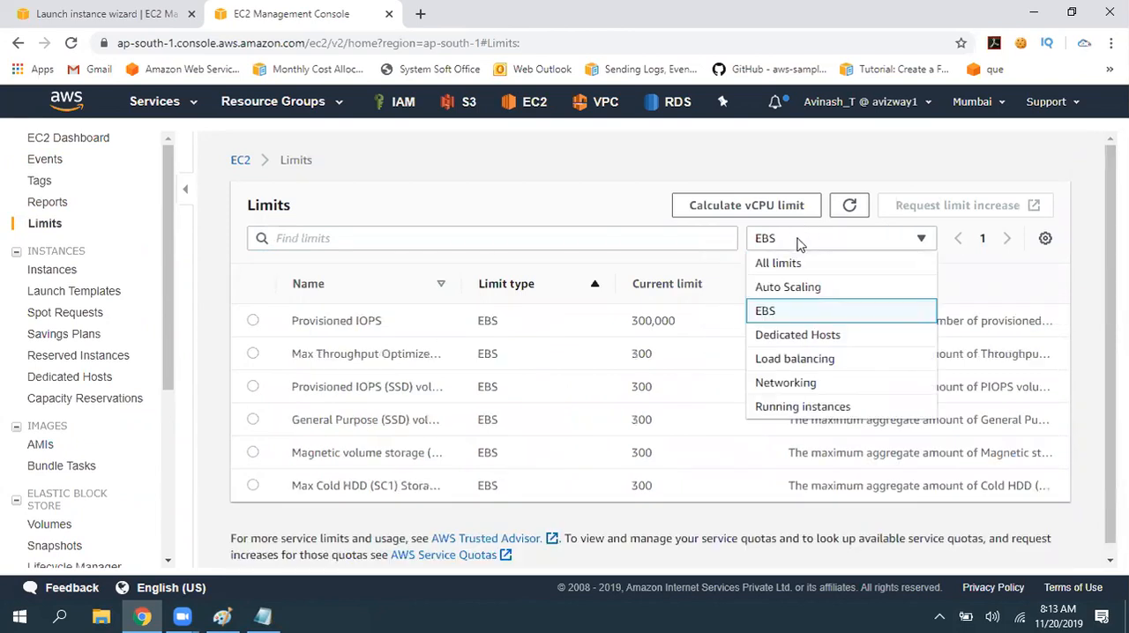
click(809, 407)
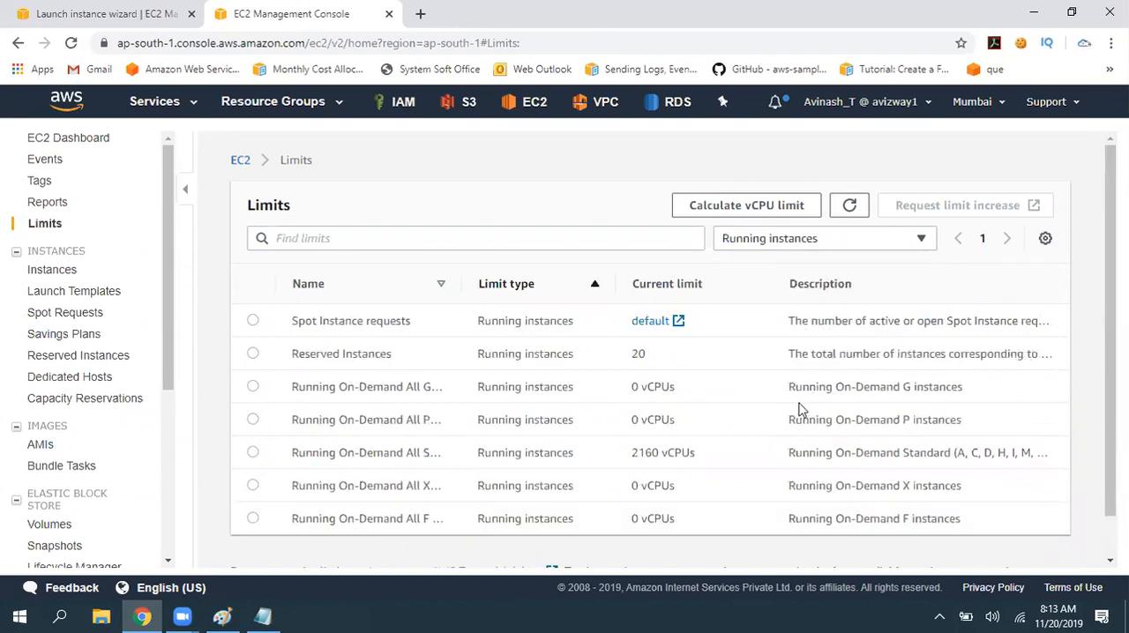
drag(294, 354, 690, 360)
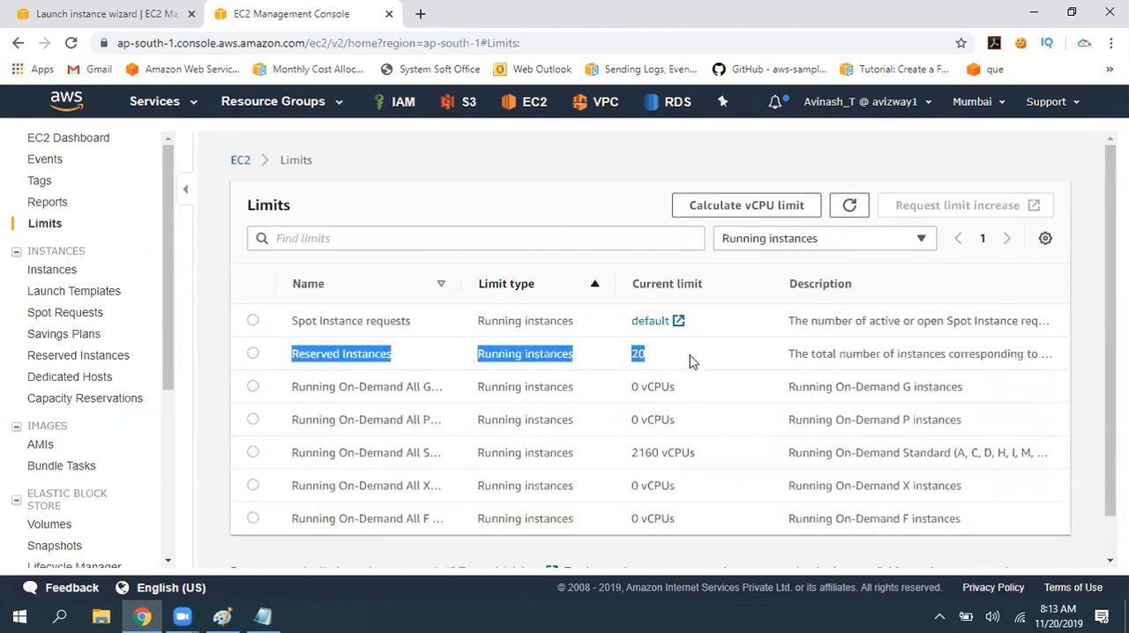
- Examine the Running On-Demand rows in the limits list, highlighting the G, P, Standard and X instance limits
click(701, 362)
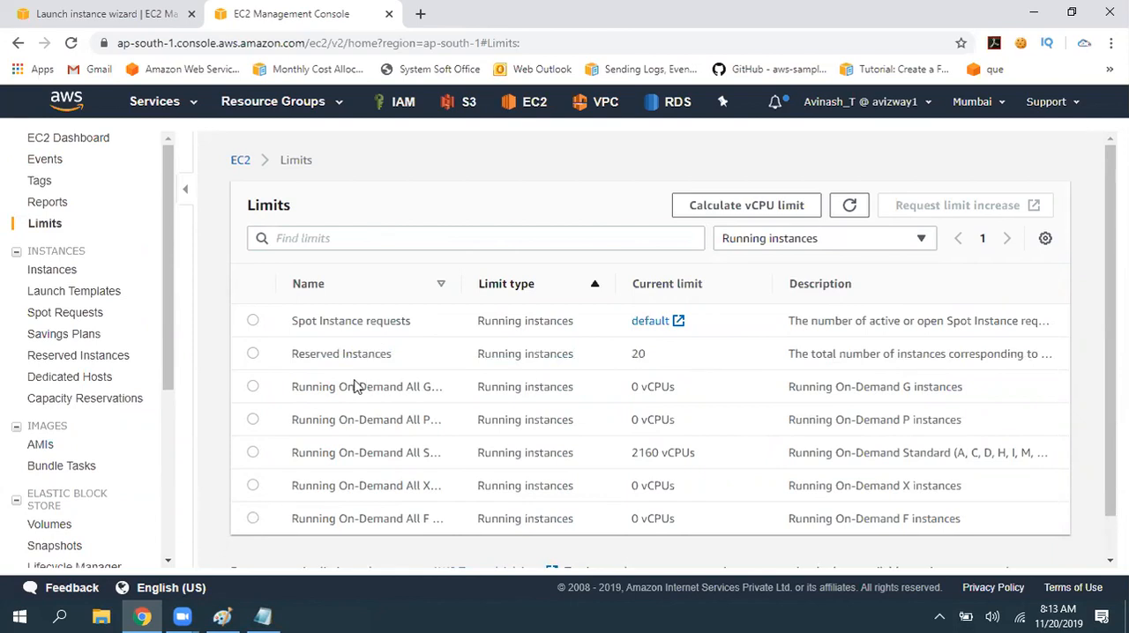
triple_click(391, 386)
drag(632, 386, 938, 386)
drag(609, 418, 893, 418)
drag(472, 450, 776, 459)
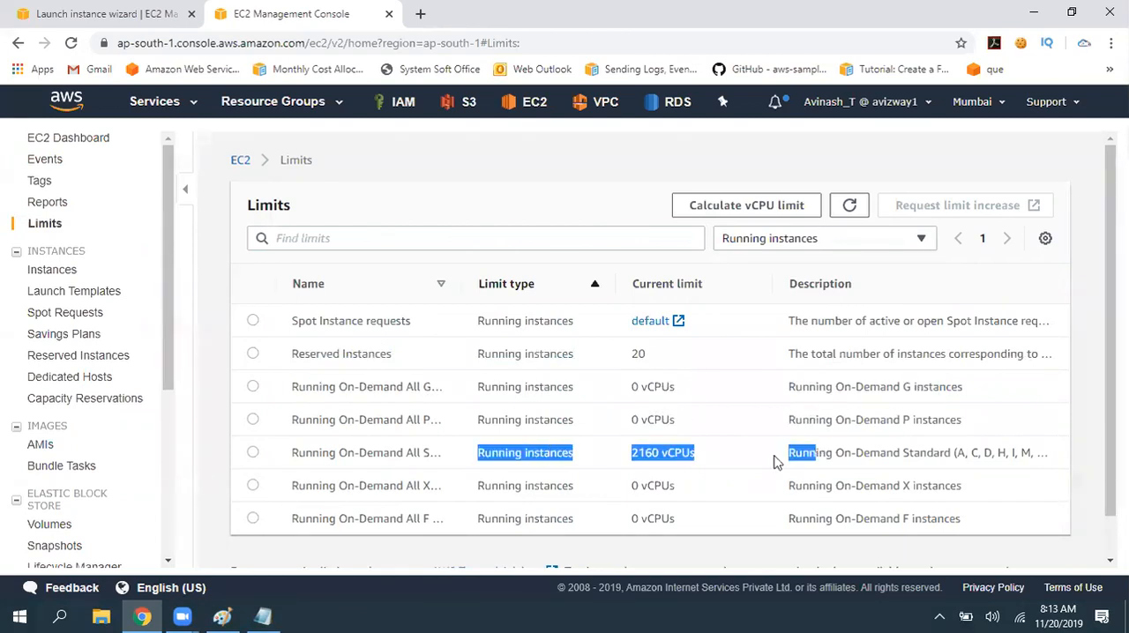
drag(527, 485, 817, 479)
click(441, 212)
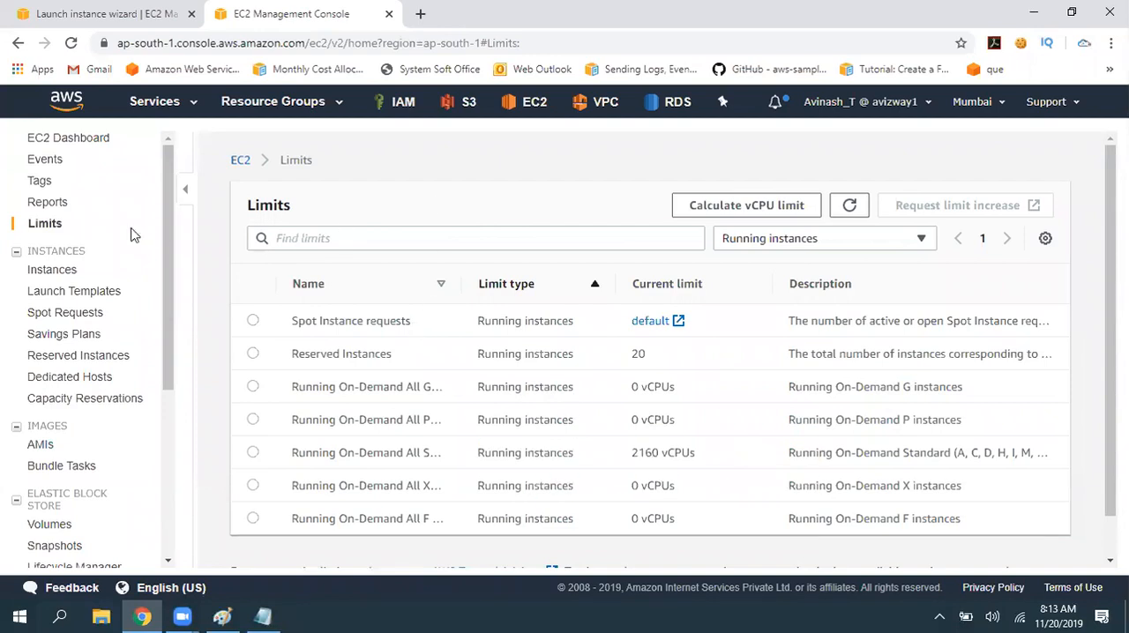
- Open the EC2 Dashboard, return to the launch wizard's Configure Instance Details page and point out the number of instances and purchasing option
click(68, 139)
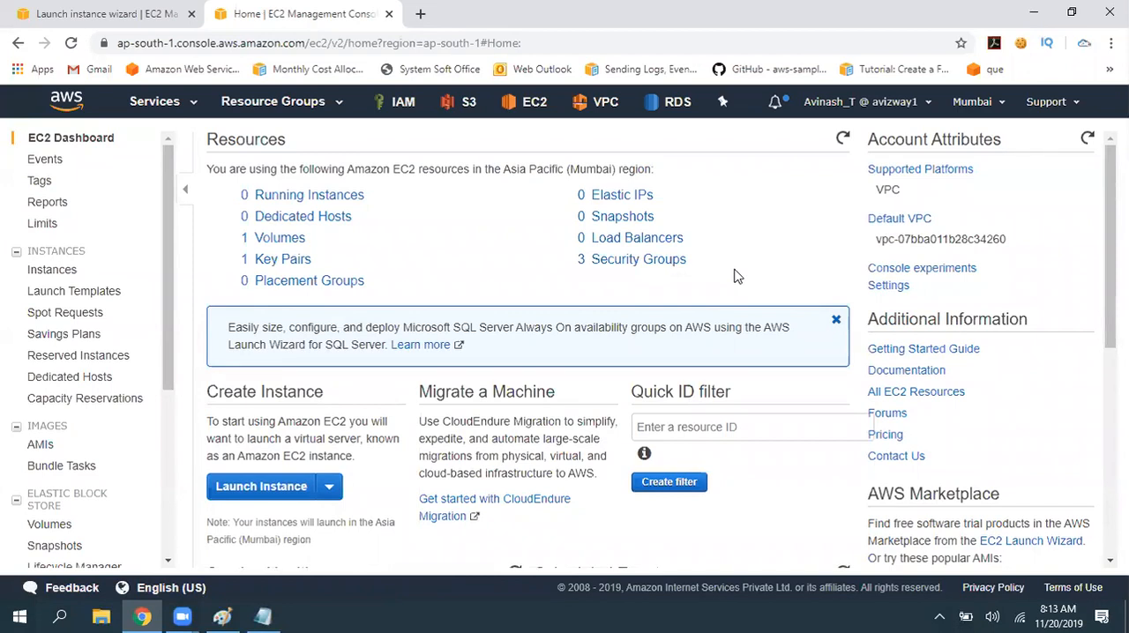
click(60, 7)
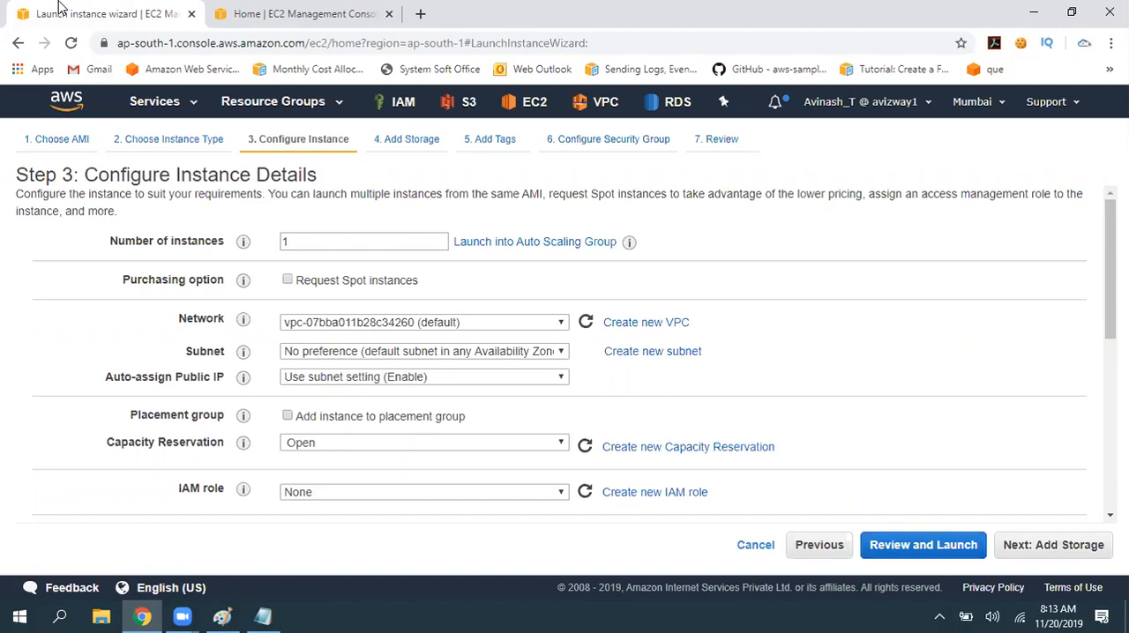
click(363, 239)
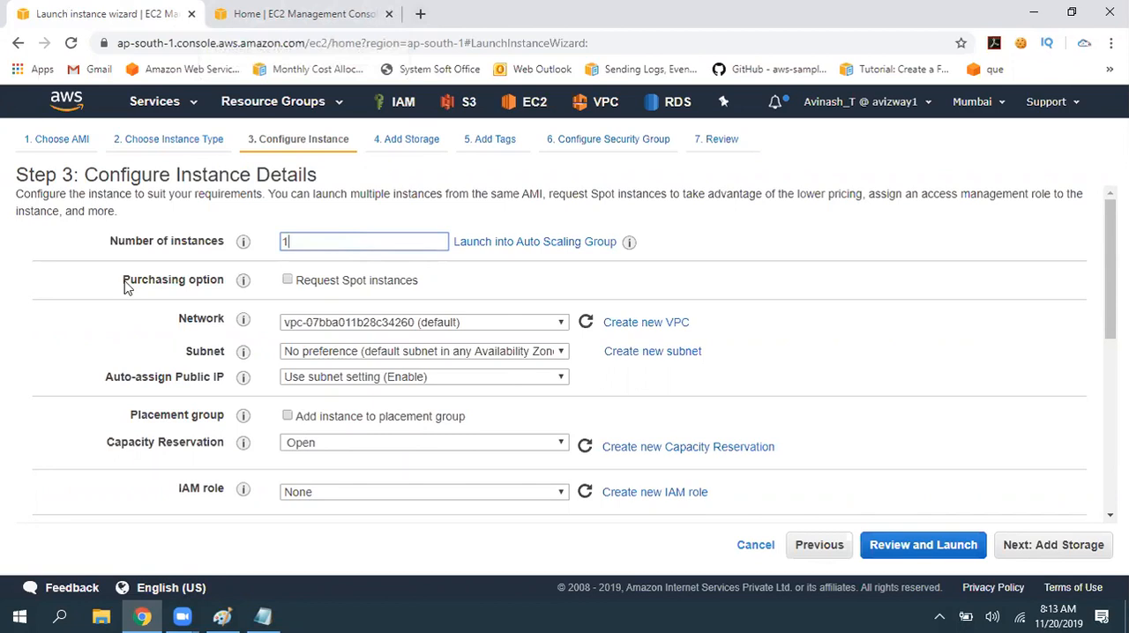
triple_click(488, 288)
click(487, 288)
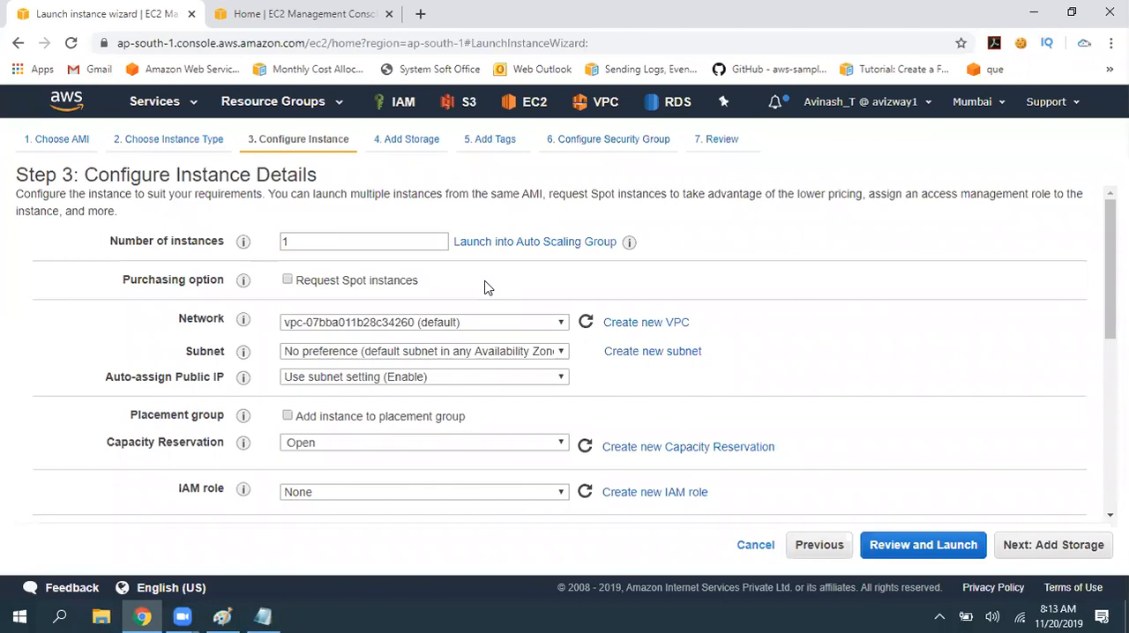
- Review the instance detail settings from network, subnet and public IP through capacity reservation and IAM role to shutdown behavior
drag(174, 318, 647, 386)
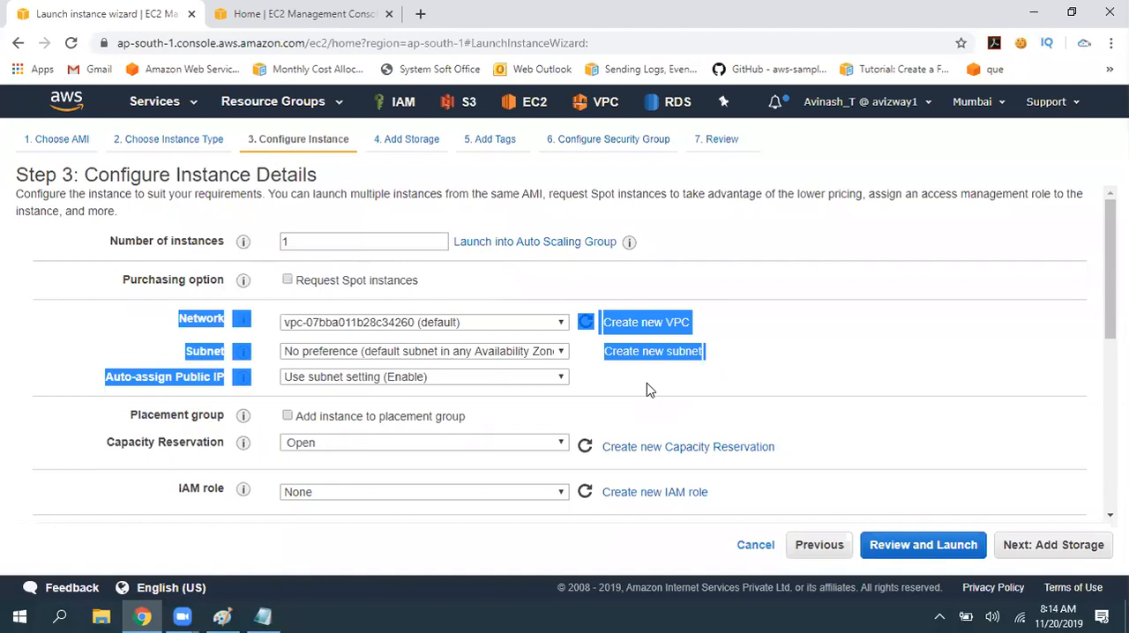
scroll(650, 415, down, 1)
drag(88, 332, 745, 419)
scroll(802, 396, down, 2)
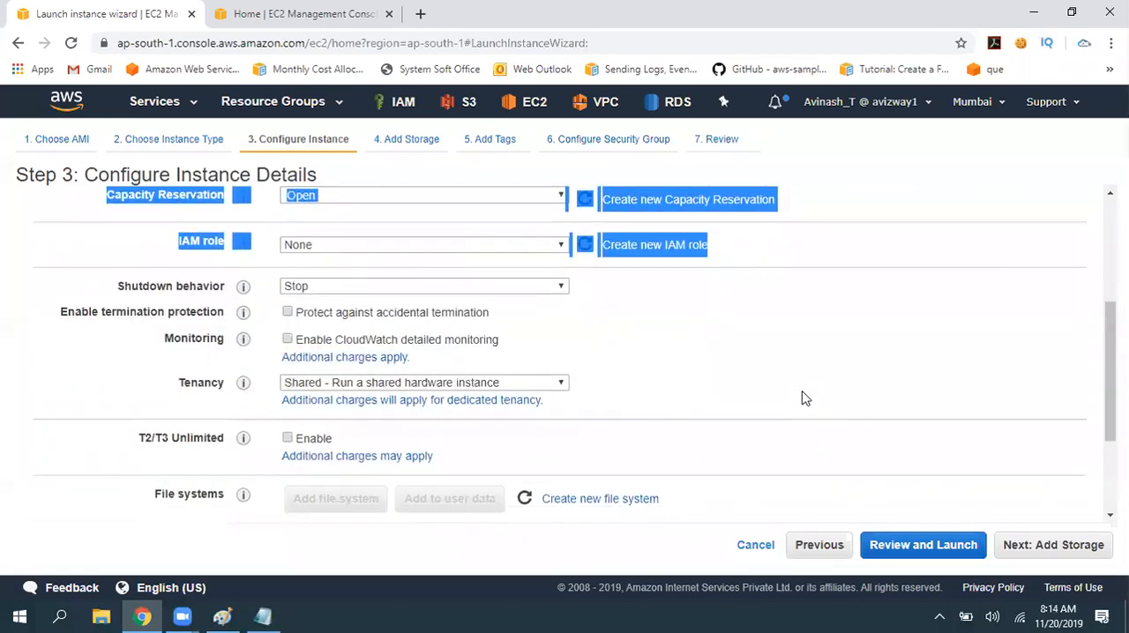
click(802, 396)
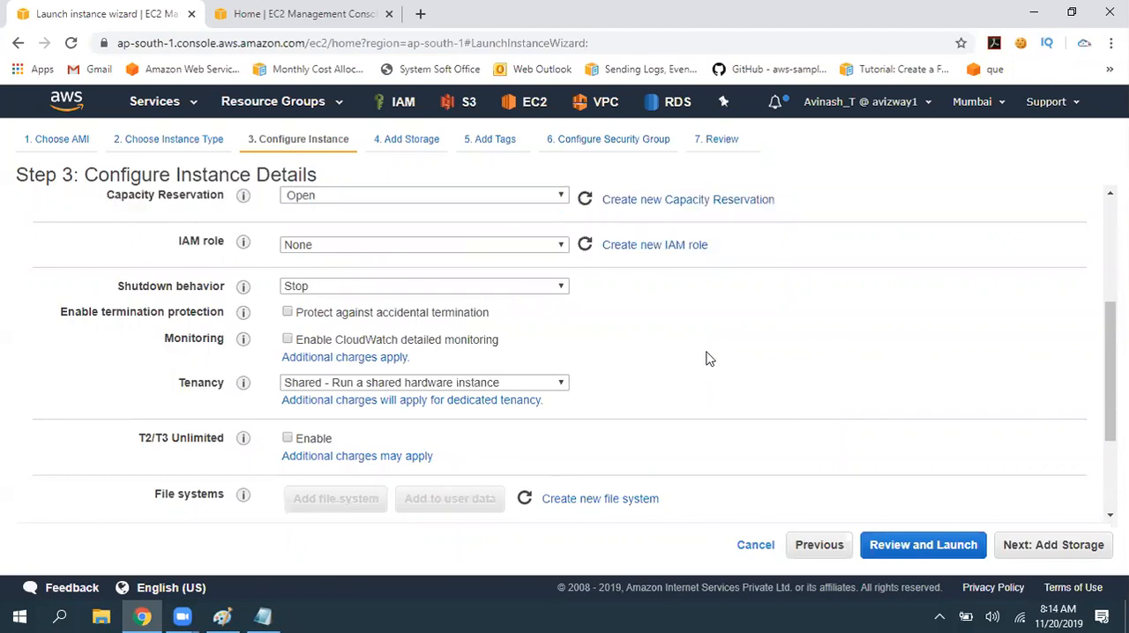
drag(111, 286, 233, 286)
click(732, 310)
- Switch to ec2.txt in Notepad and add the lines "Terminate :" and "Stop :" below the instance family notes
click(263, 617)
click(344, 412)
text(Terminate :)
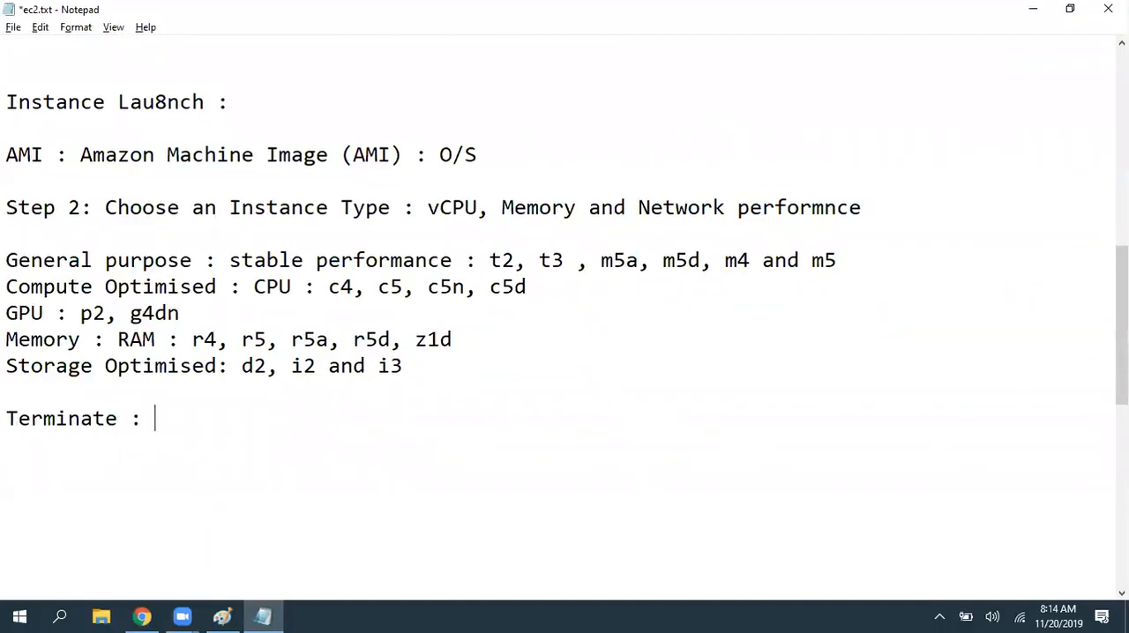
key(Return)
text(Stop :)
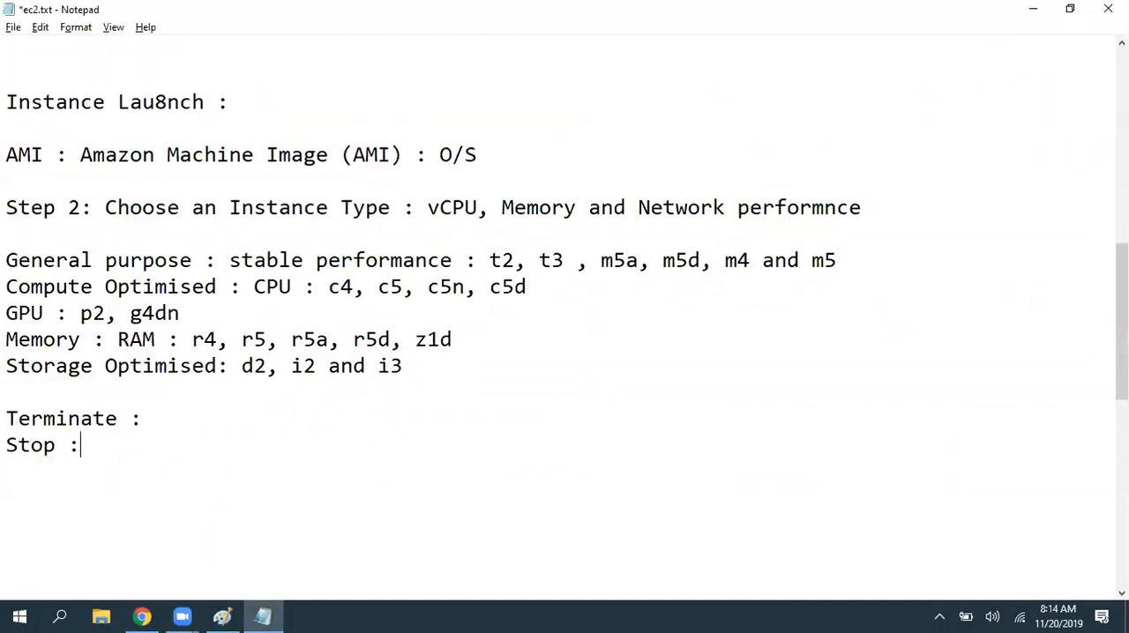
- Insert the spaced heading "Step 3 : Configure Additional settings" above the Terminate line and save ec2.txt
click(343, 407)
key(Return)
key(Return)
key(ctrl+s)
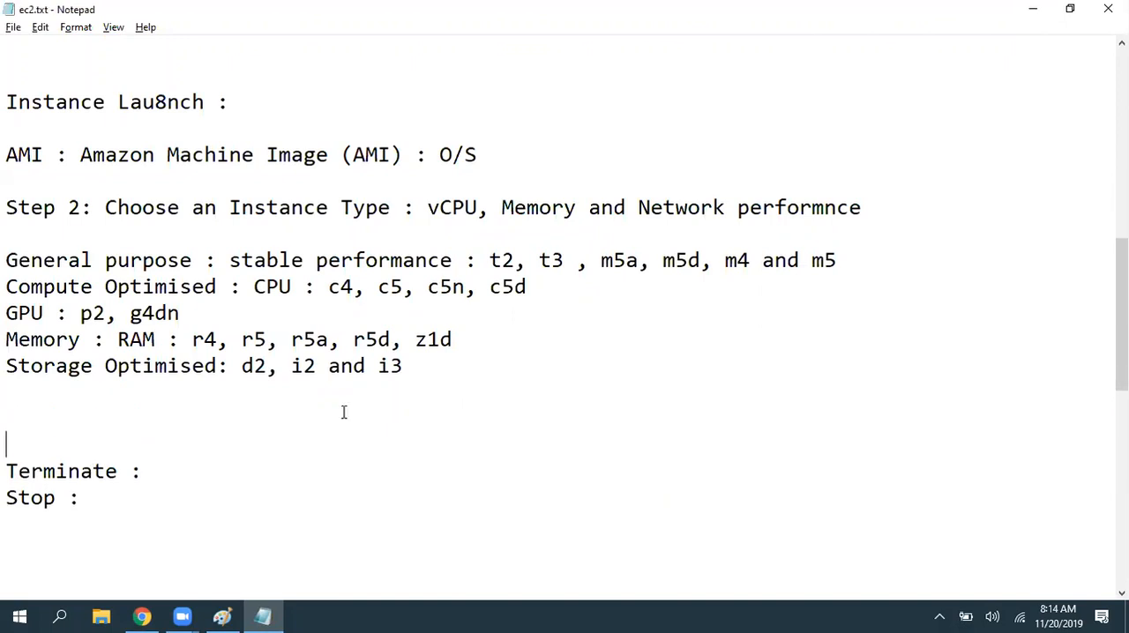
key(Return)
key(Up)
text(St)
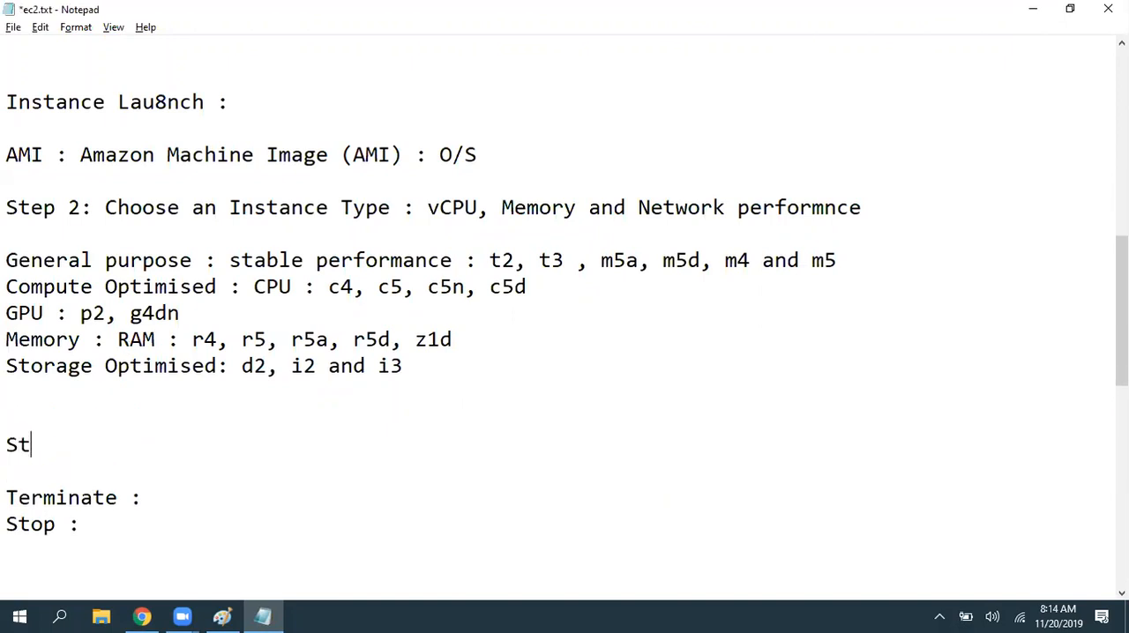
text(ep 3 : Conf)
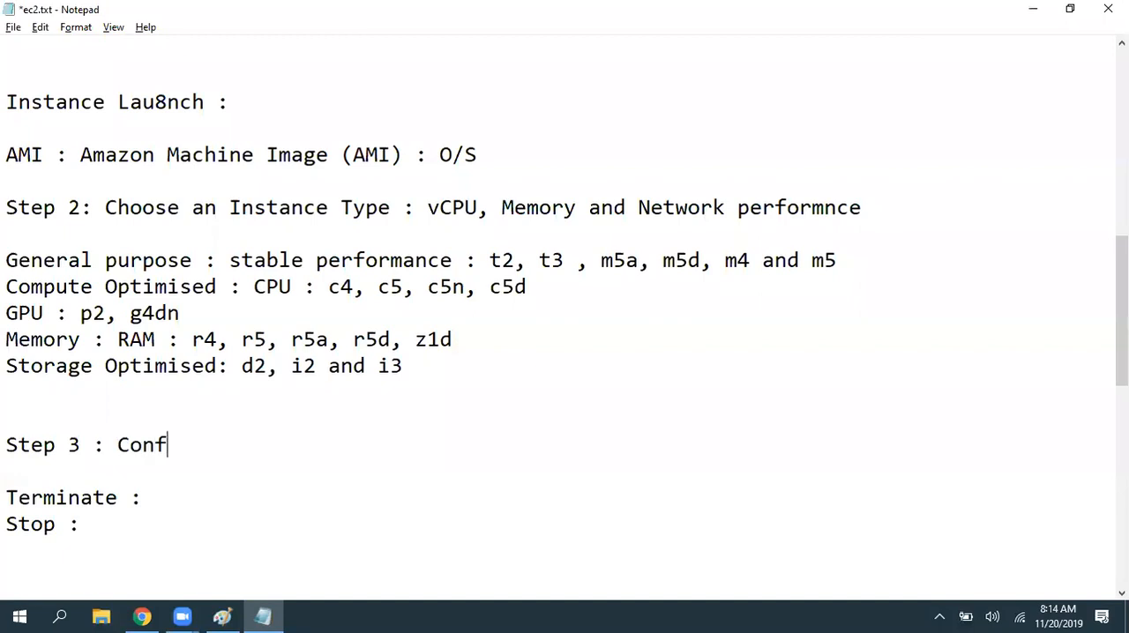
text(igure Additio)
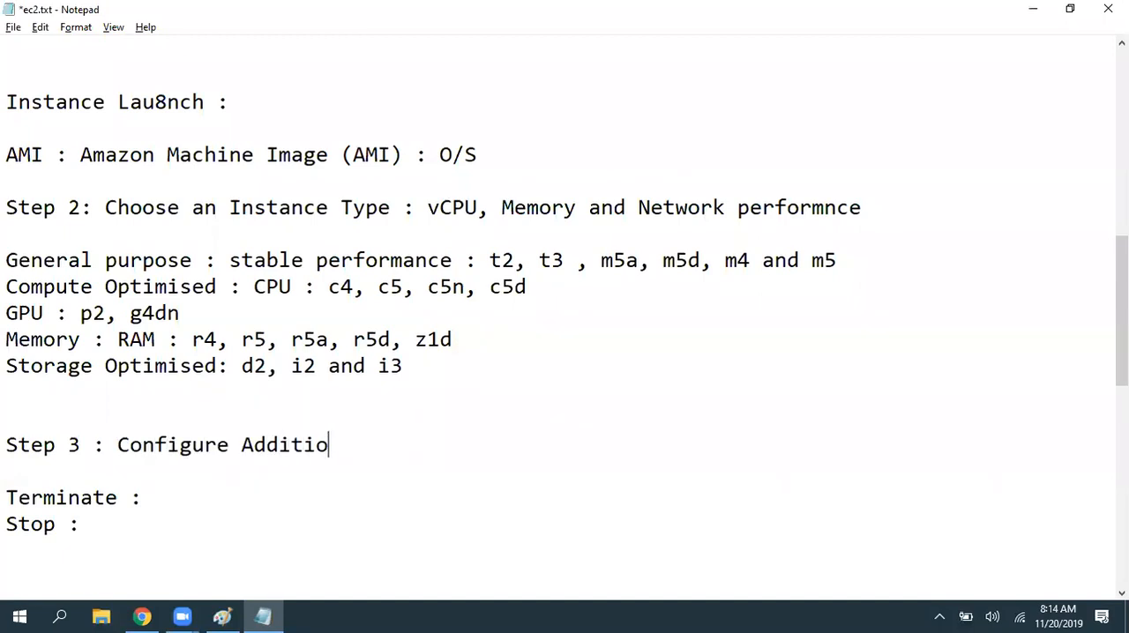
text(nal settings)
key(ctrl+s)
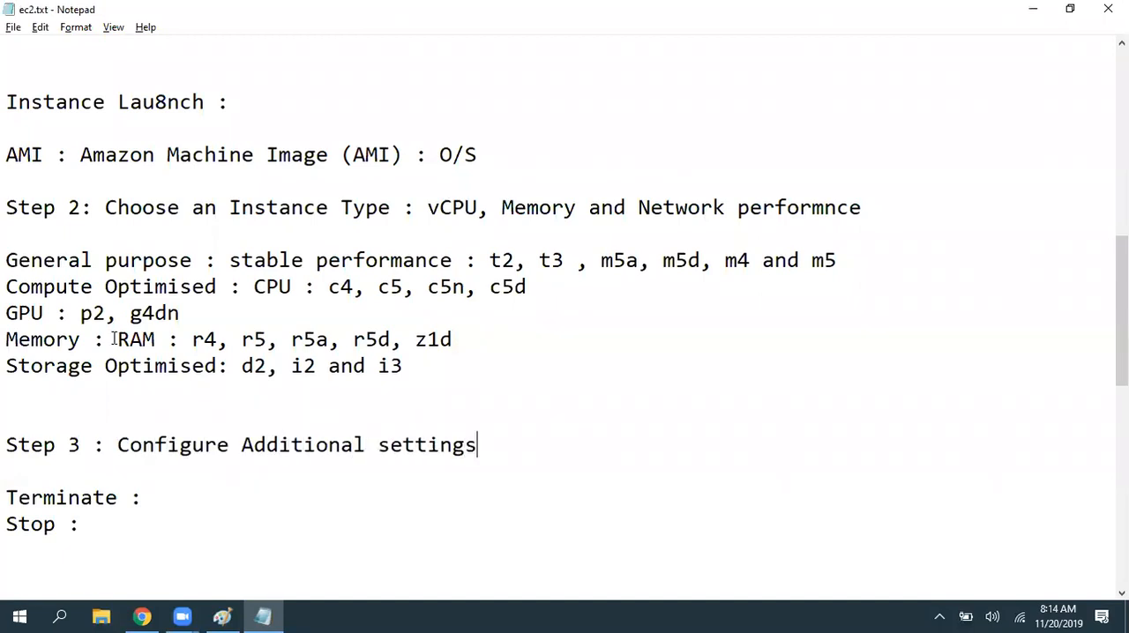
- Complete the Terminate line with "Delete", save ec2.txt and place the cursor at the end of the Stop line
scroll(48, 320, down, 3)
key(Down)
key(Down)
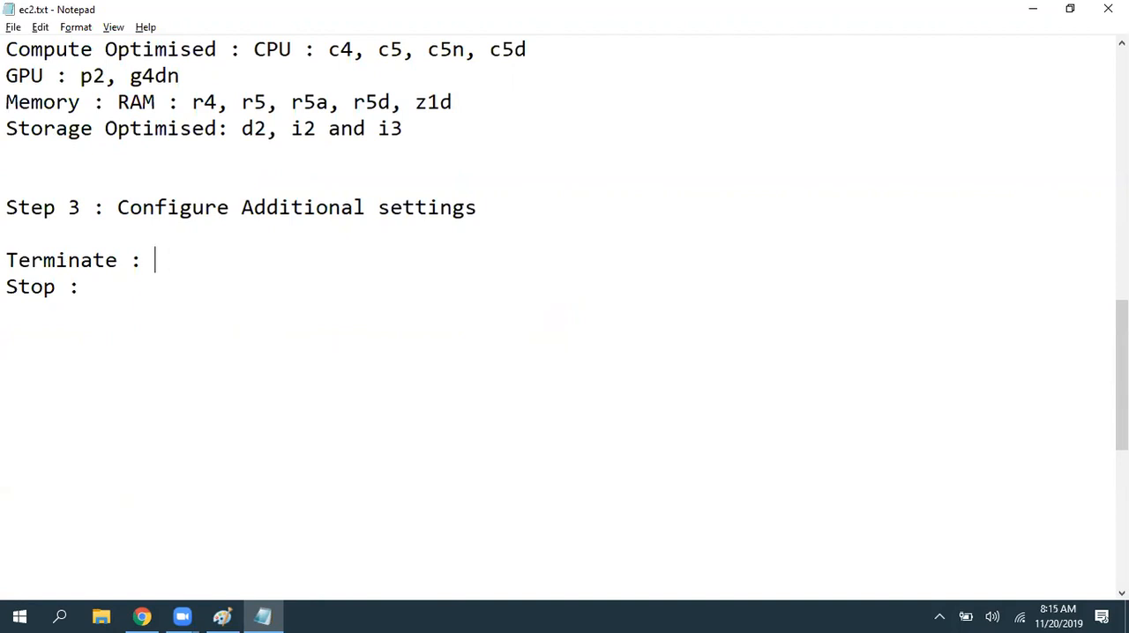
text(Delete)
key(ctrl+s)
key(Down)
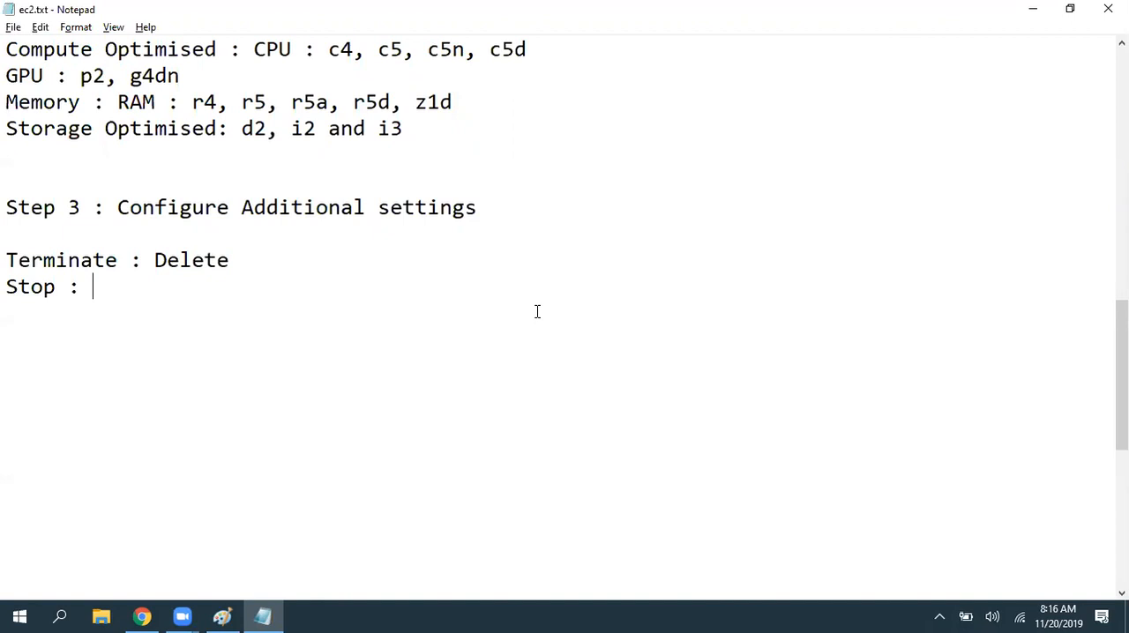
- Complete the Stop line with "We can start, whenever we want to.", save ec2.txt and place the cursor below it
click(156, 260)
click(139, 298)
text(We can start)
key(BackSpace)
text(, whe)
key(BackSpace)
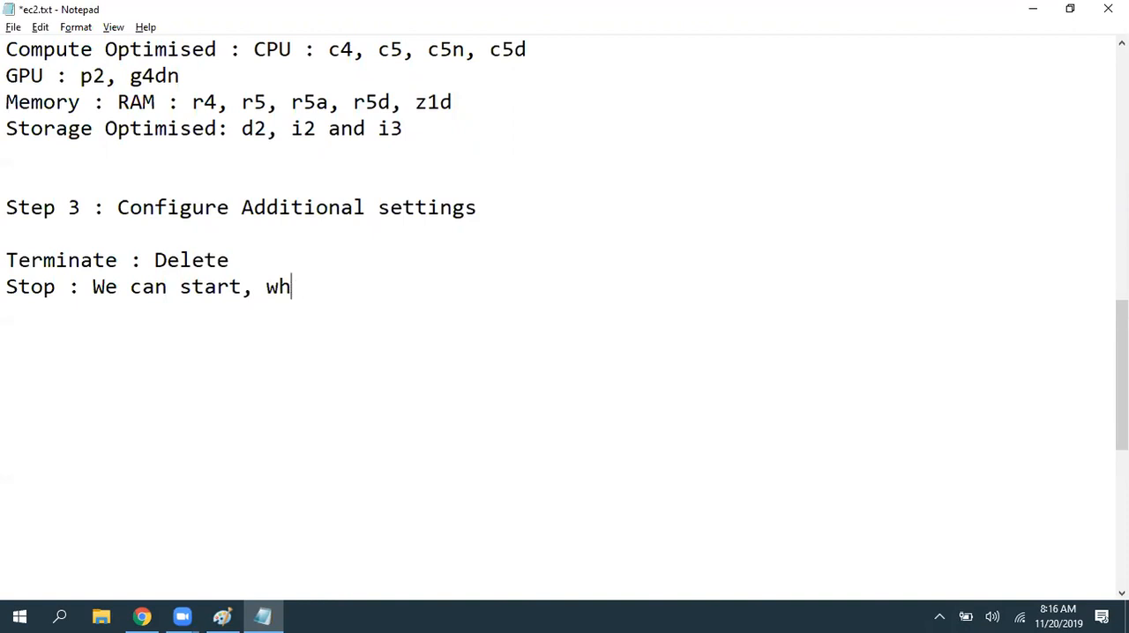
text(enever we want to,)
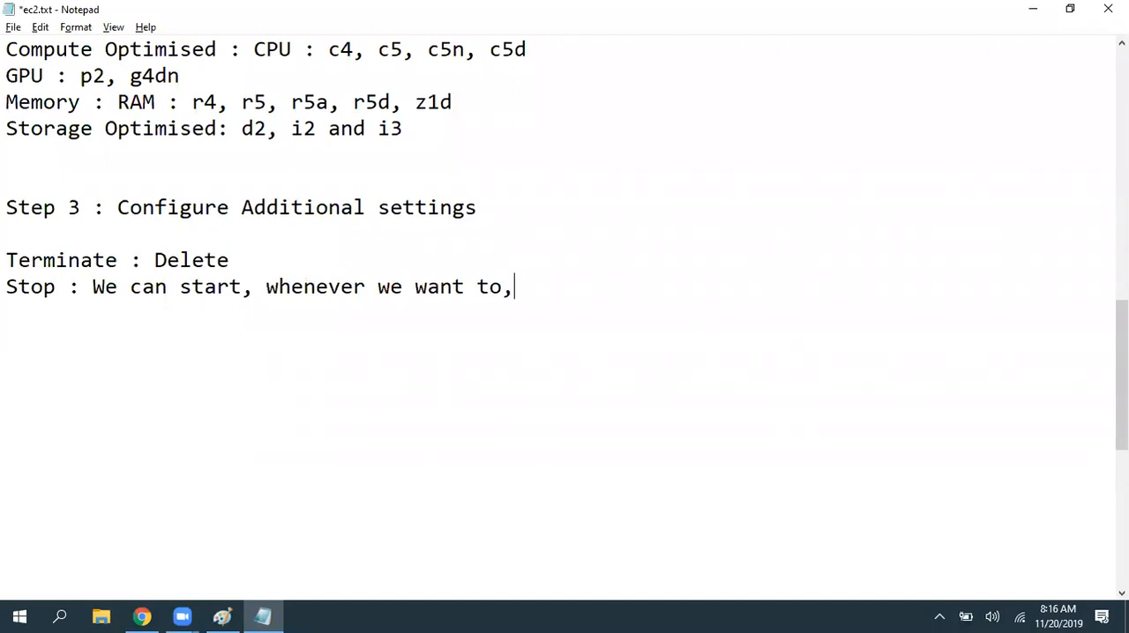
key(BackSpace)
text(.)
key(ctrl+s)
click(88, 353)
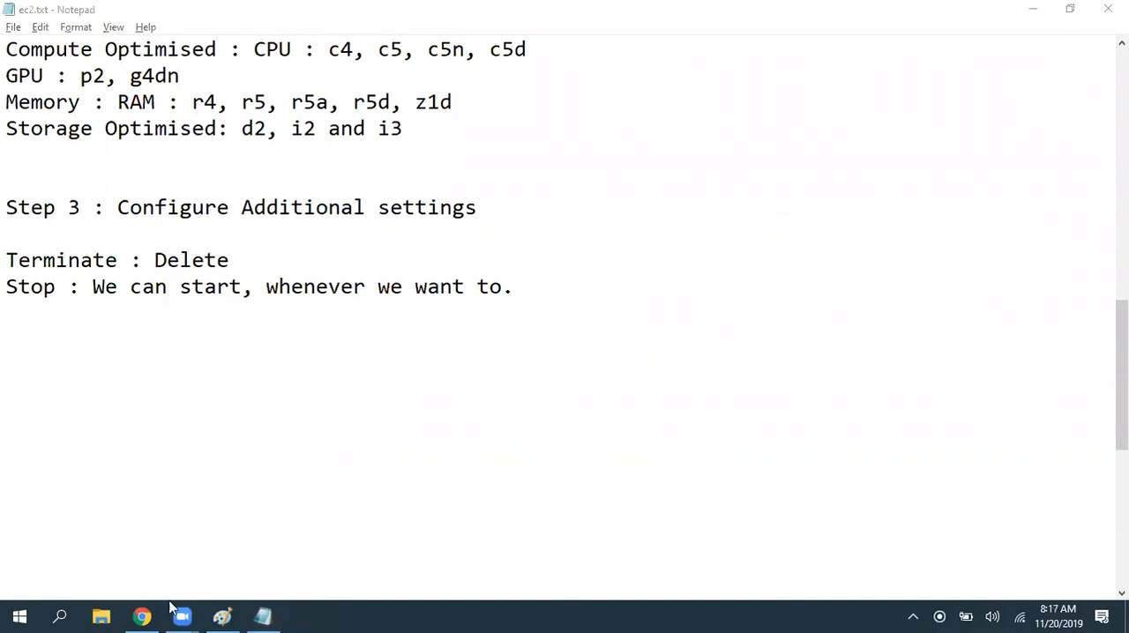
- Switch to the AWS launch wizard, keep shutdown behavior on Stop and enable protection against accidental termination
key(alt+Tab)
drag(117, 288, 214, 289)
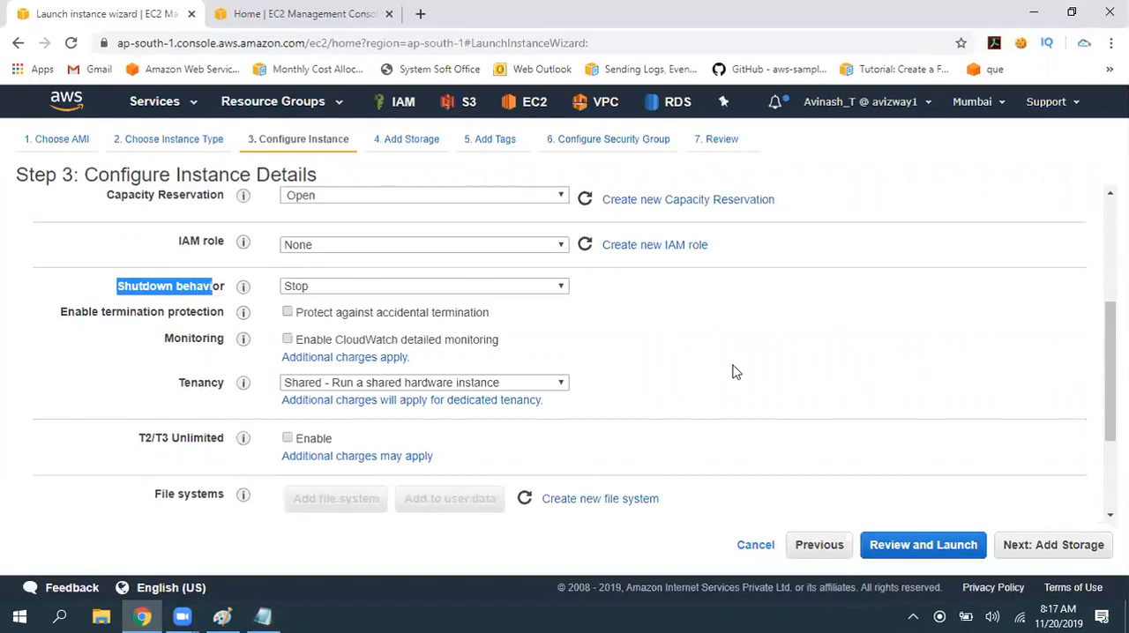
drag(64, 314, 214, 314)
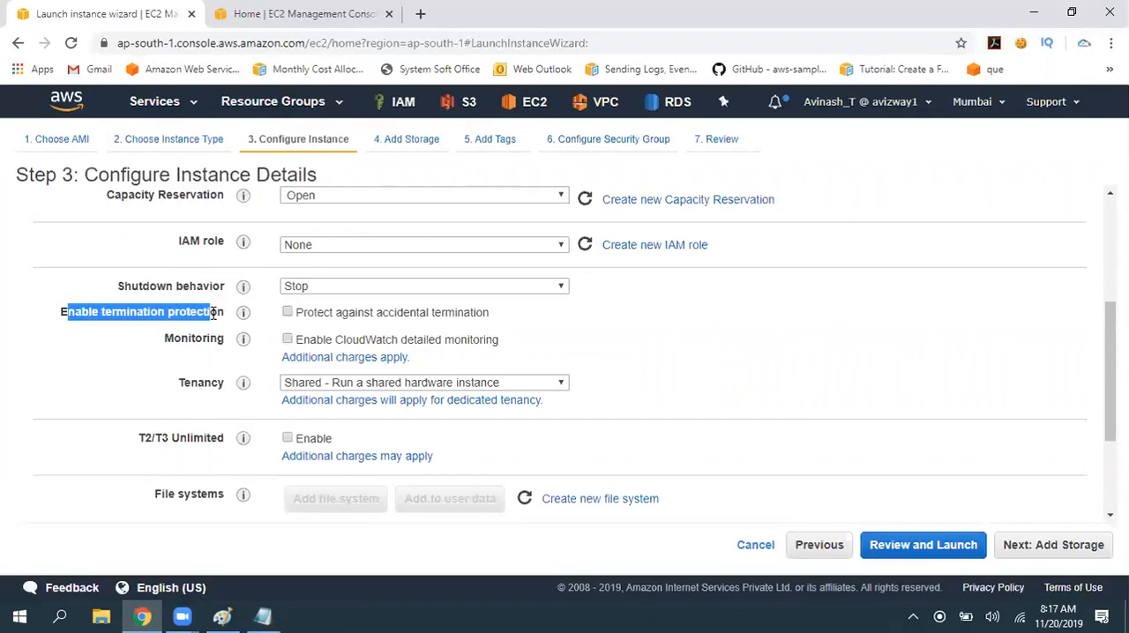
click(399, 286)
click(444, 309)
click(632, 316)
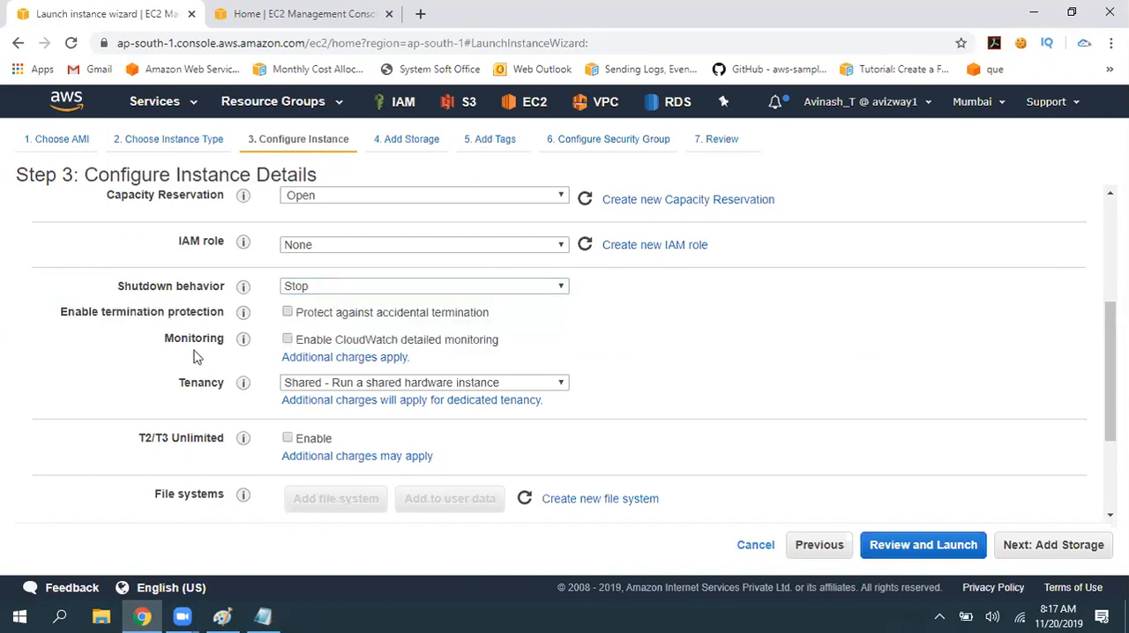
drag(58, 312, 226, 313)
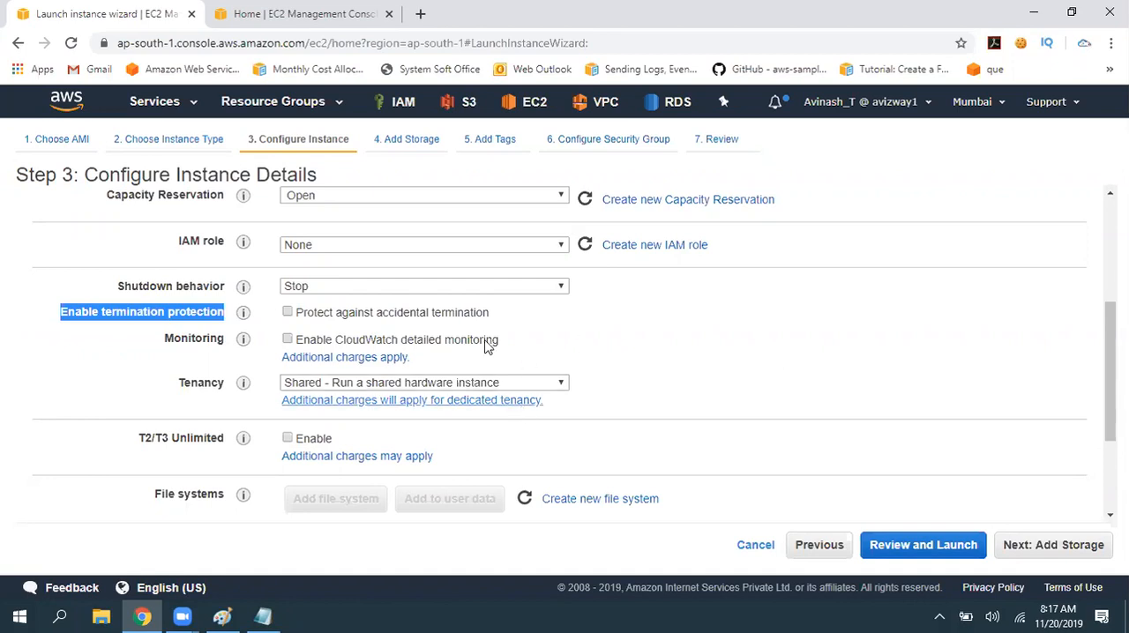
click(460, 314)
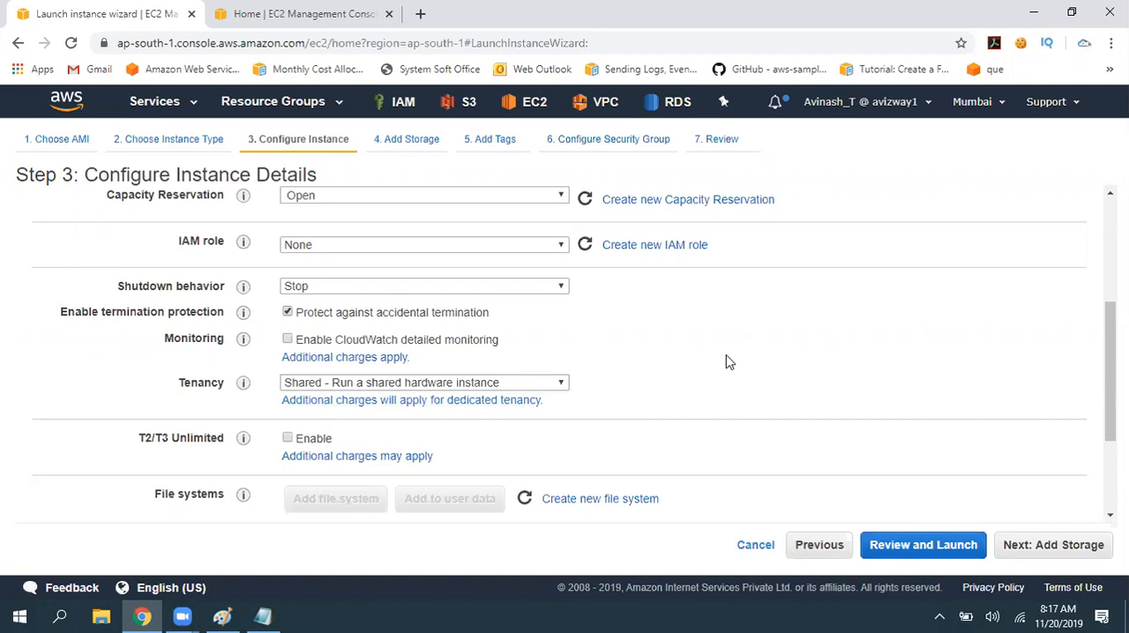
- Copy the Monitoring label from the wizard into ec2.txt in Notepad, extend it to "Monitoring : Cloudwatch :" and save
drag(165, 337, 226, 344)
key(ctrl+c)
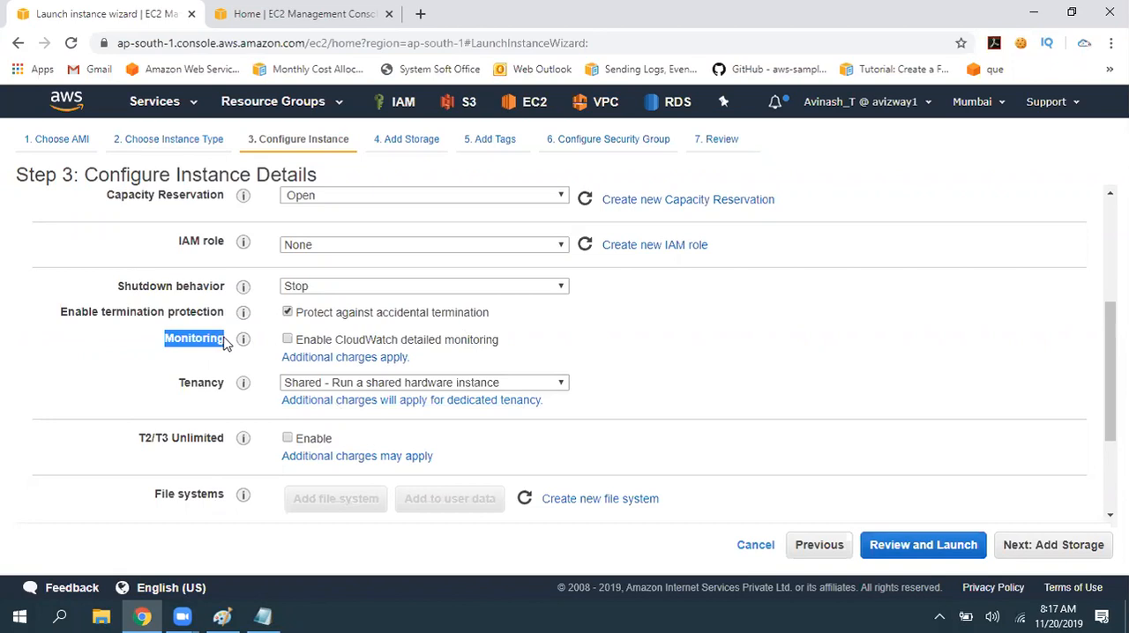
click(263, 617)
key(ctrl+v)
text(: )
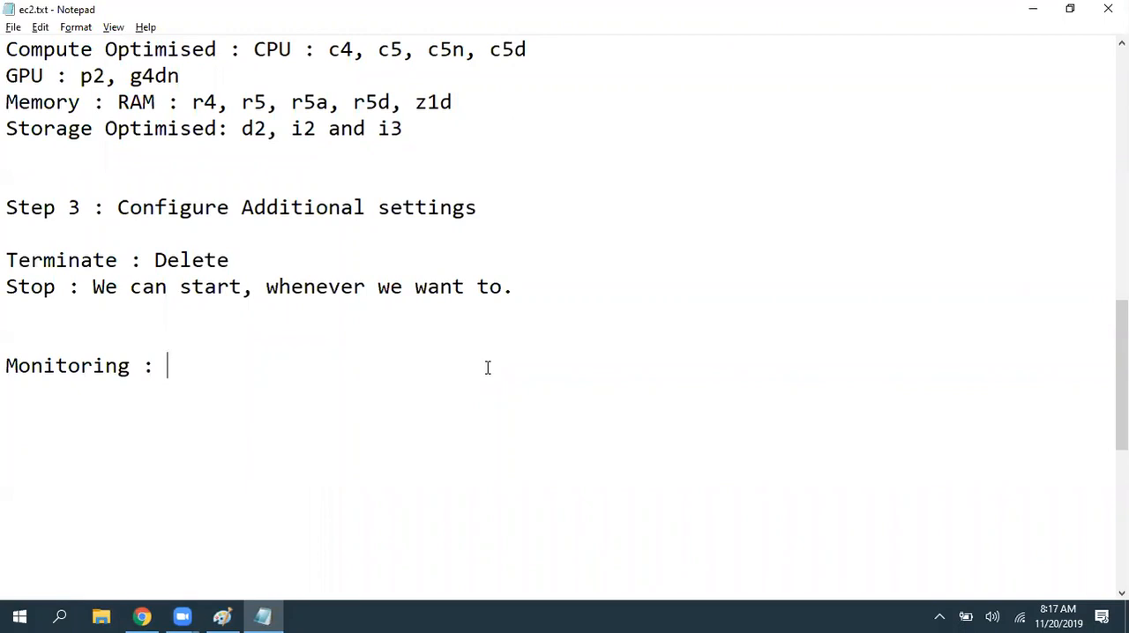
text(Cloudwatch :)
key(ctrl+s)
- Remove the extra blank line above the Monitoring line and save ec2.txt
key(Up)
key(Delete)
key(Down)
key(Left)
key(ctrl+s)
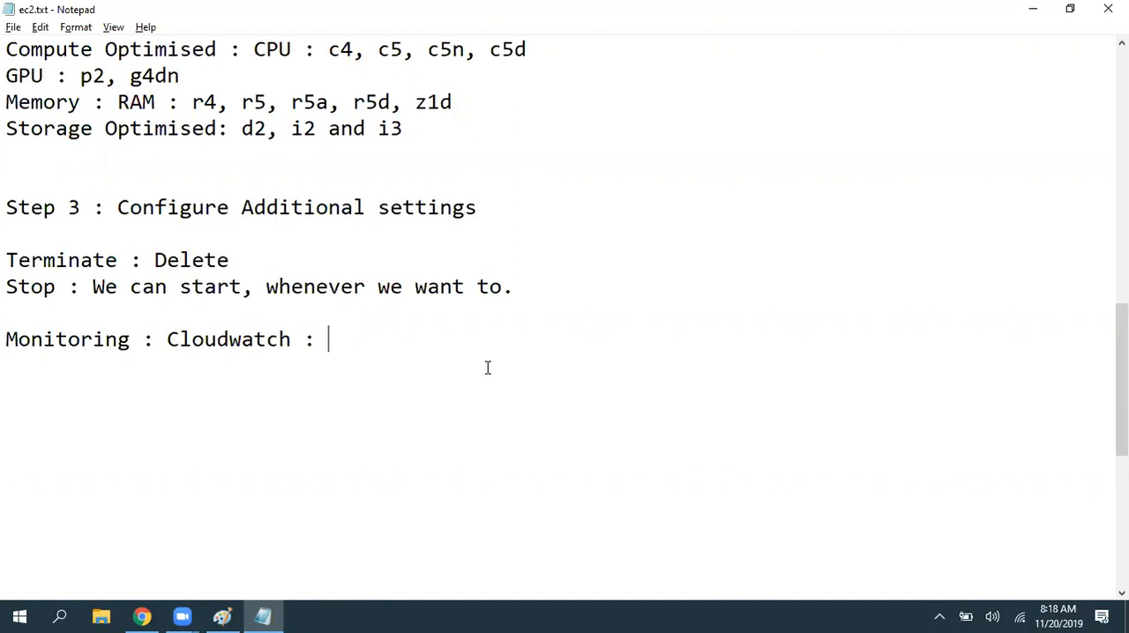
key(super+r)
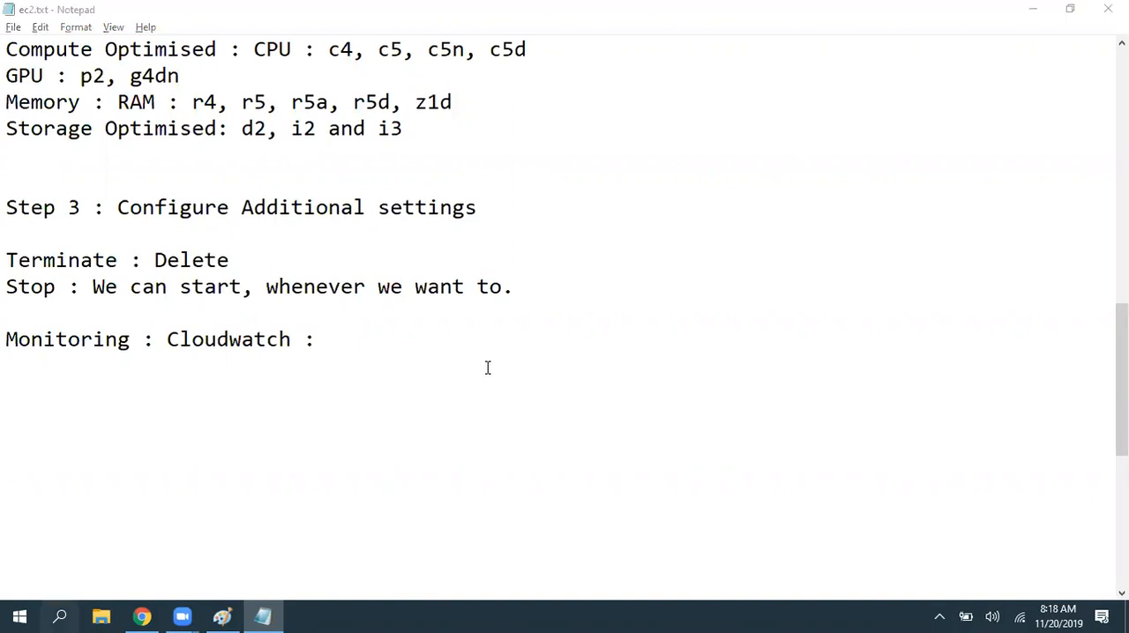
text(p)
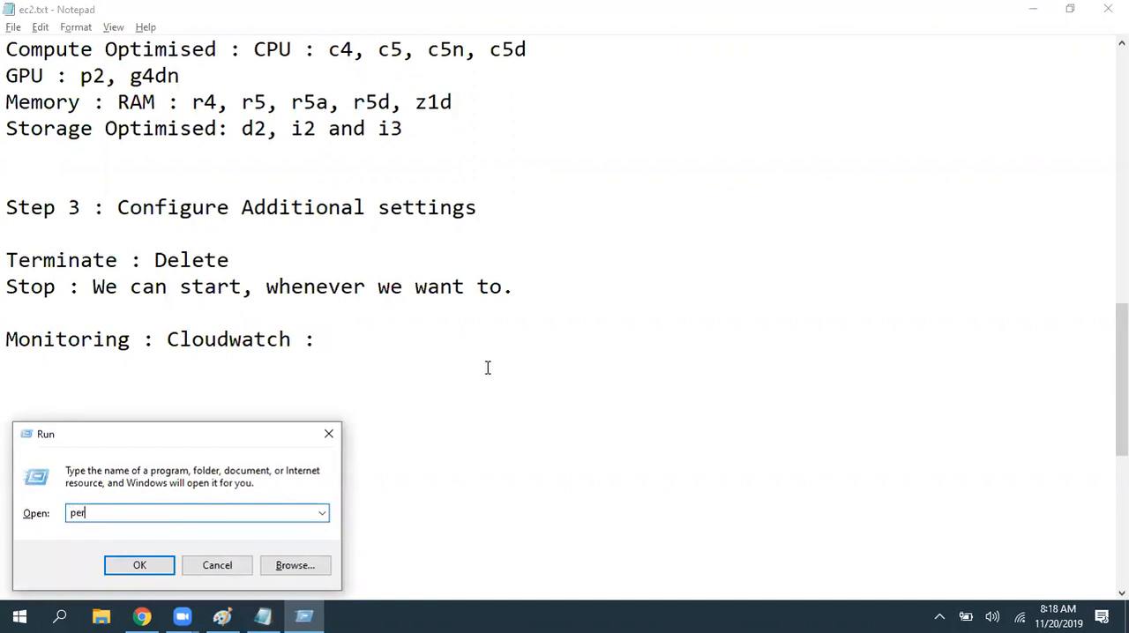
key(Return)
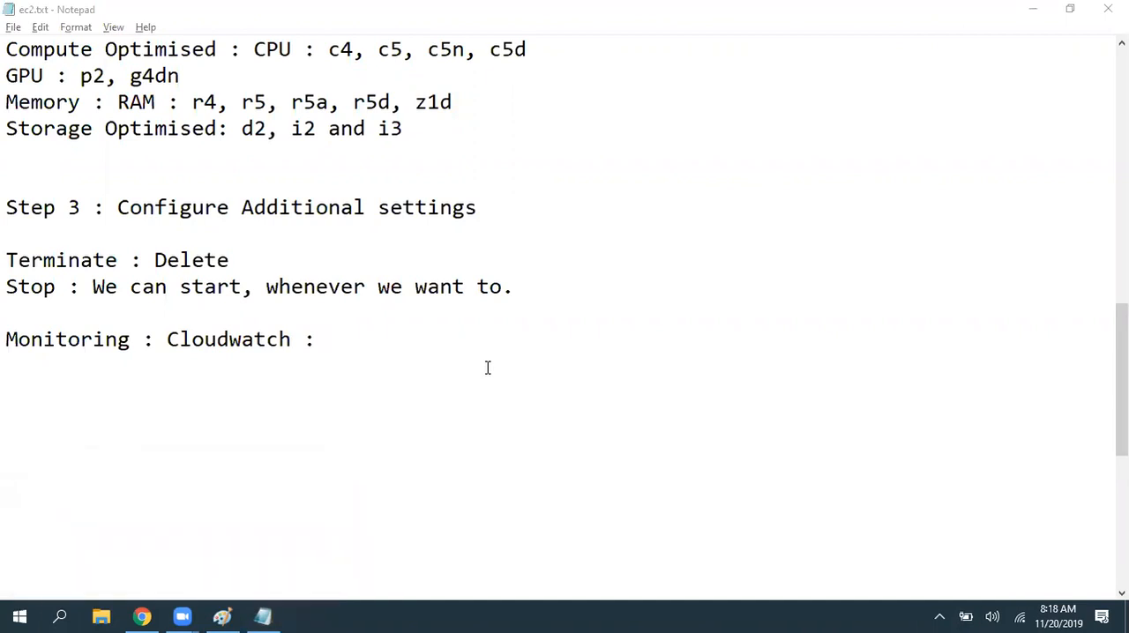
key(super)
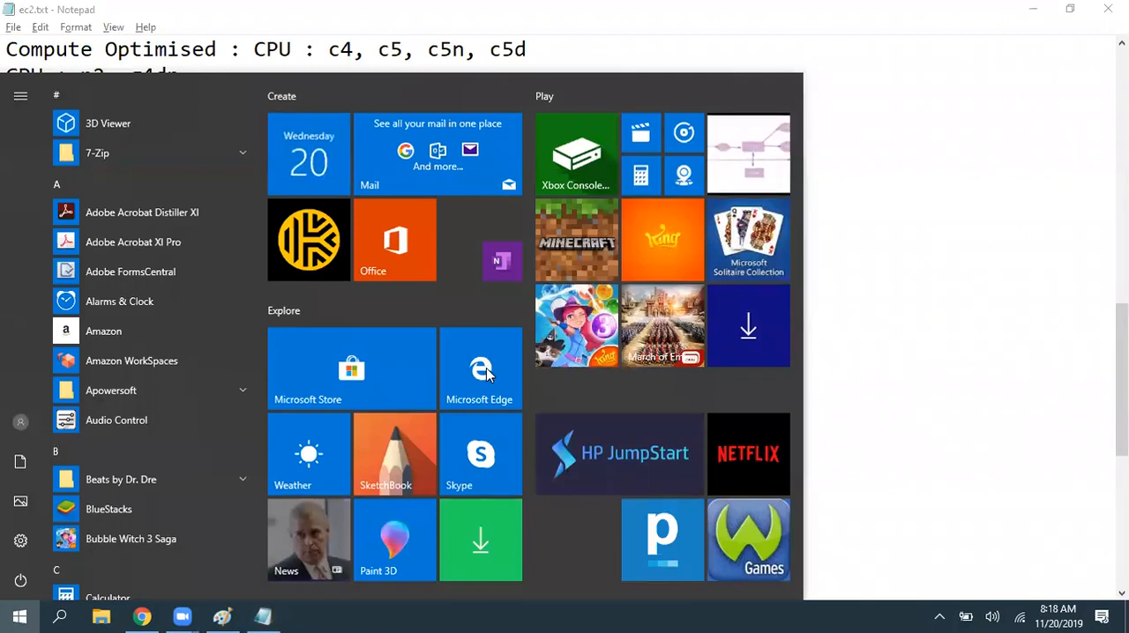
- Launch Windows Resource Monitor with the run command resmon
key(super+r)
text(res)
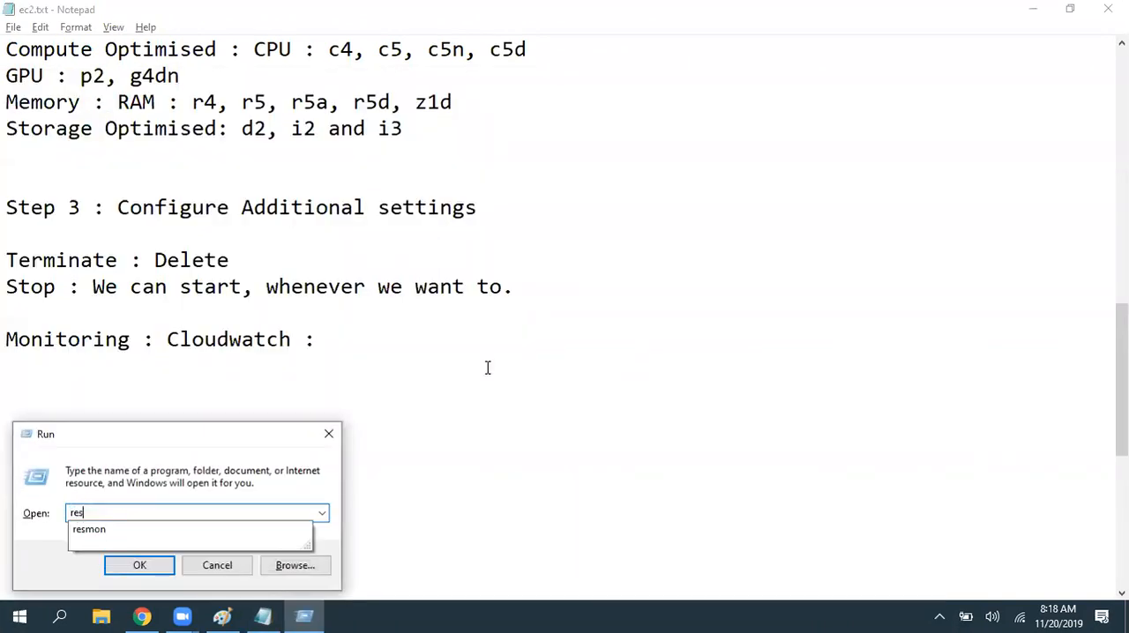
text(mon)
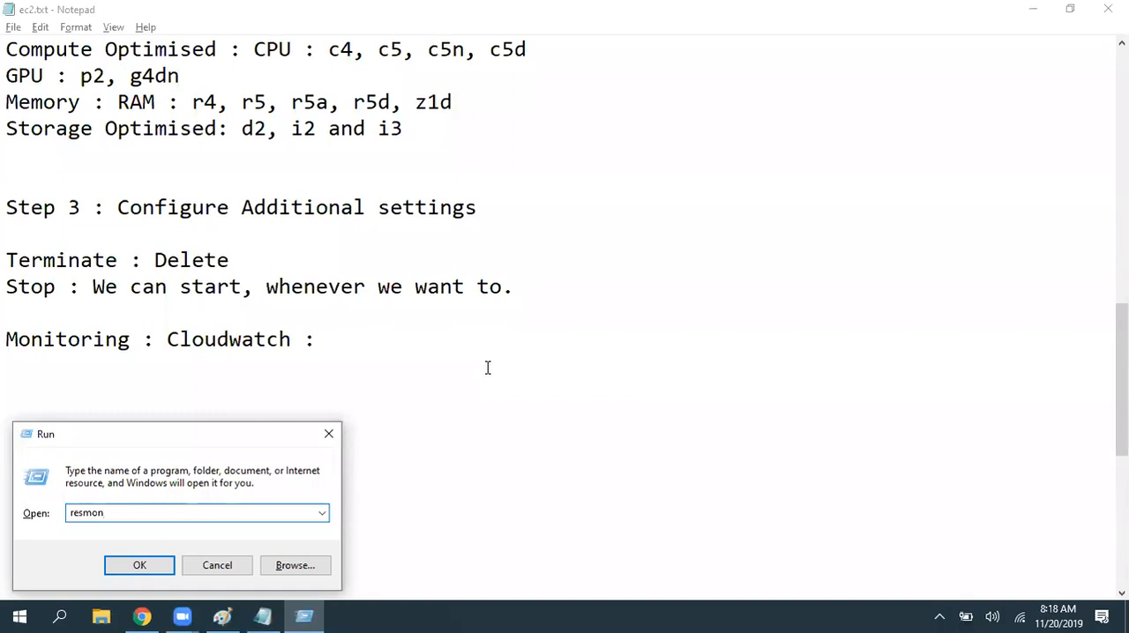
key(Return)
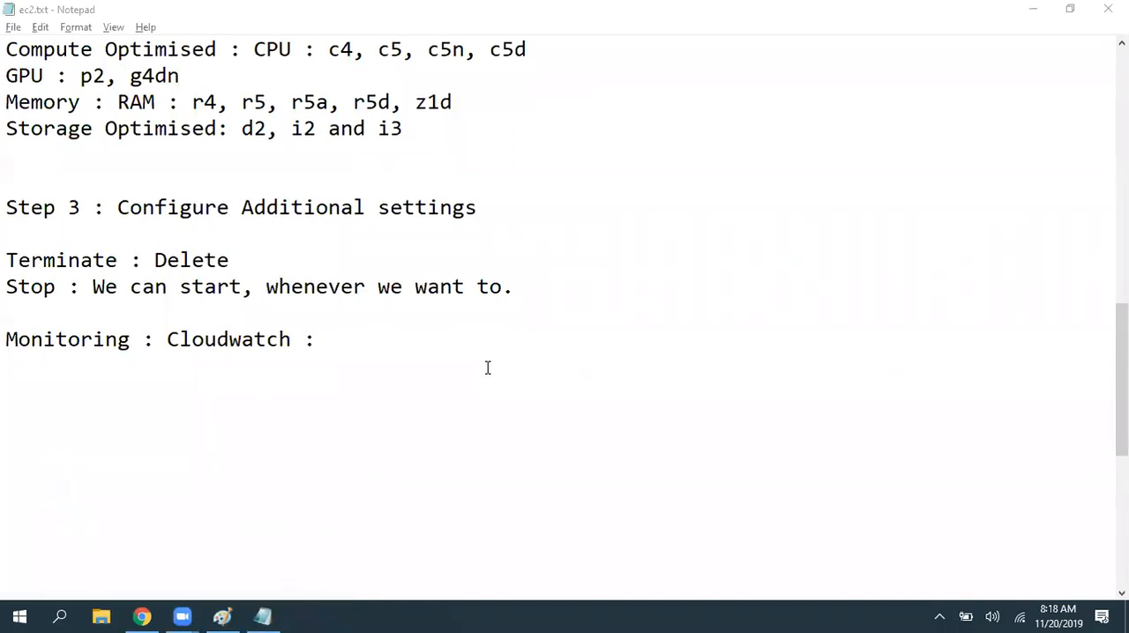
- Open Task Manager, view its CPU performance graph beside Resource Monitor, and close Task Manager
right_click(529, 611)
click(583, 530)
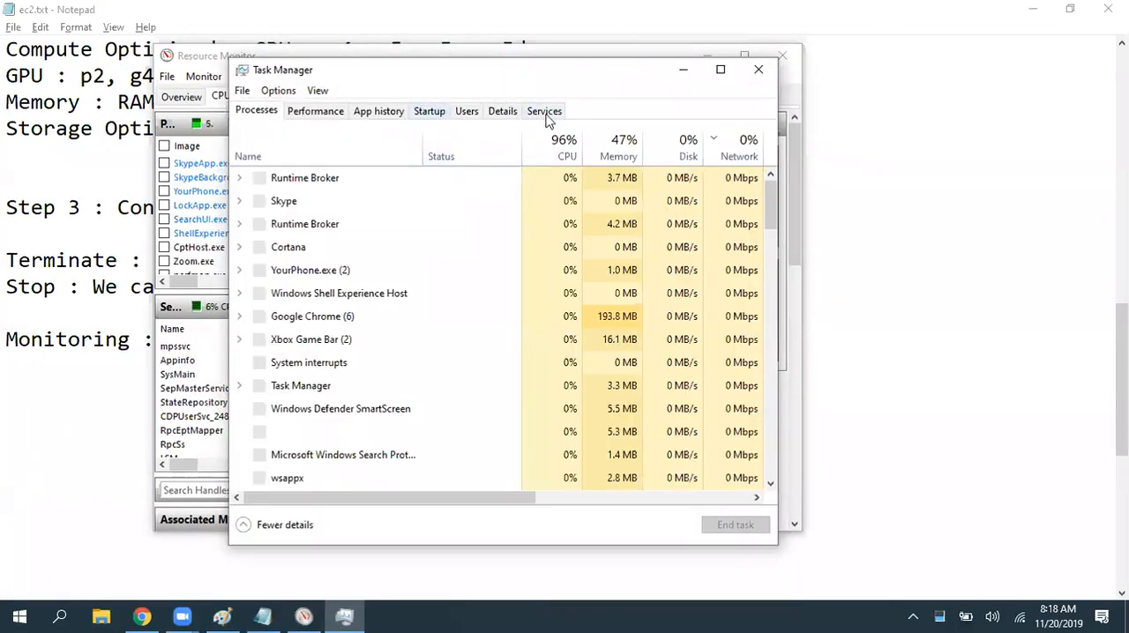
click(315, 112)
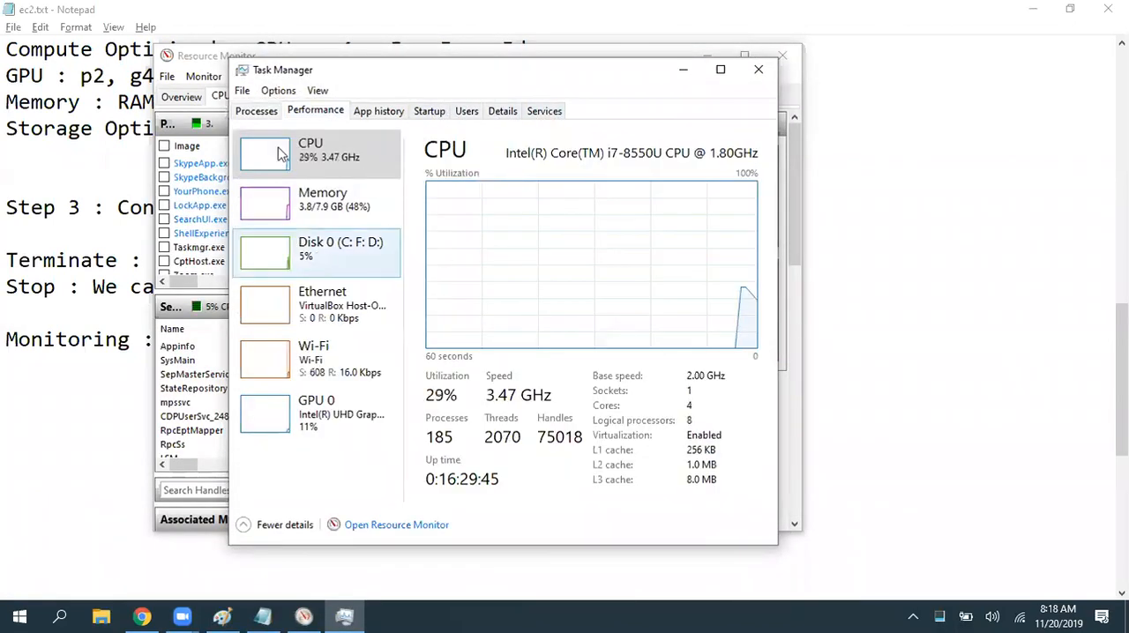
drag(292, 70, 507, 80)
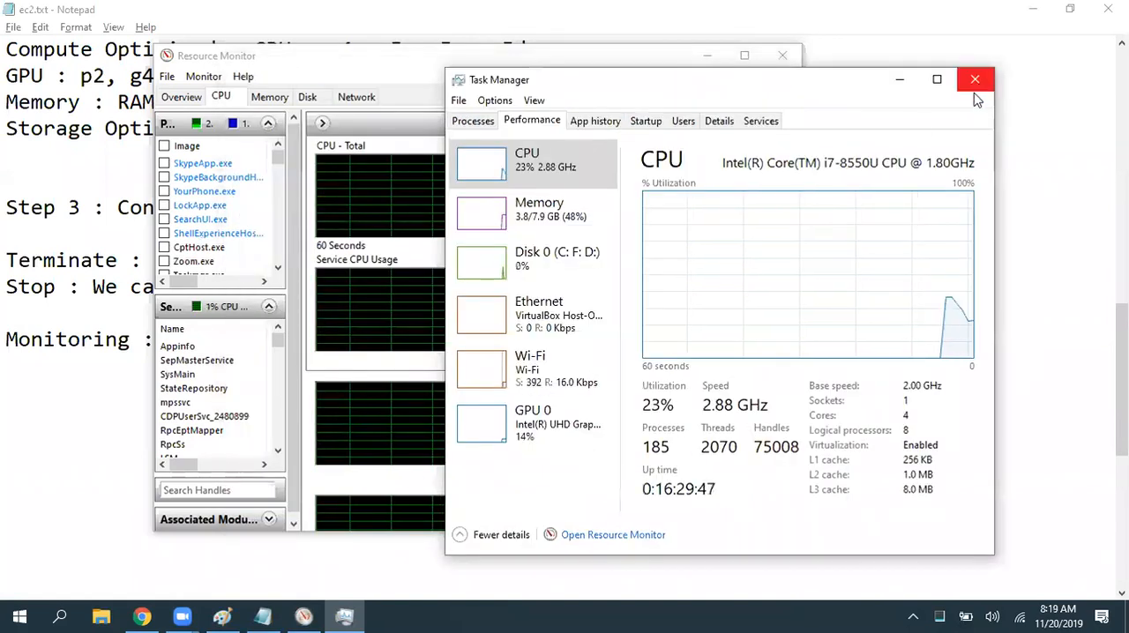
click(975, 79)
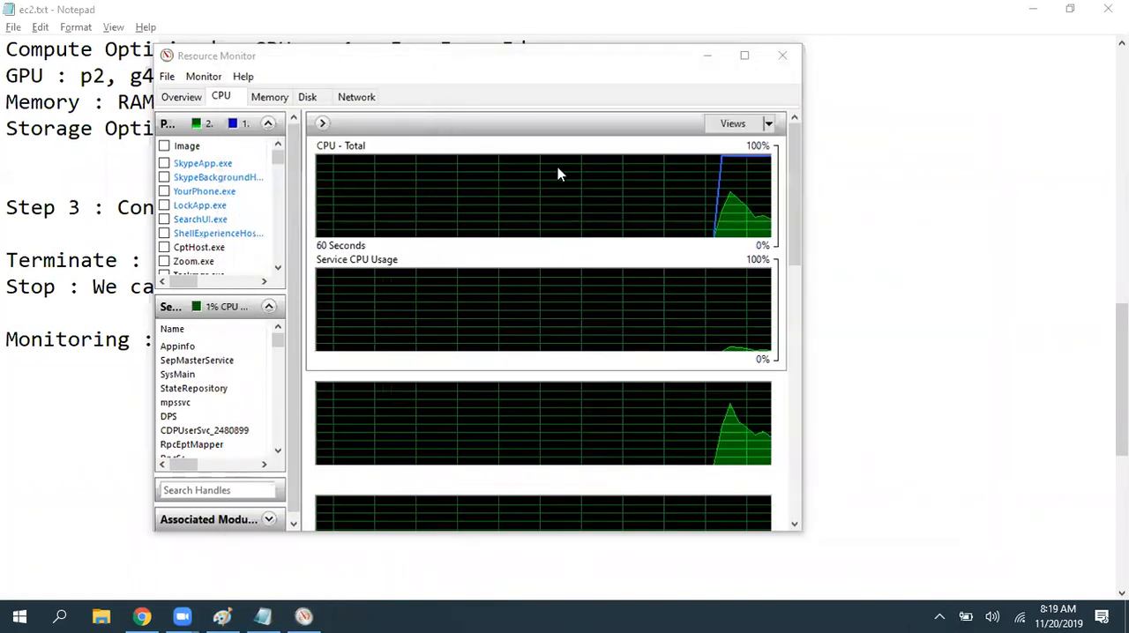
- Maximize Resource Monitor, examine its CPU, memory, disk and network activity, and close it
click(545, 64)
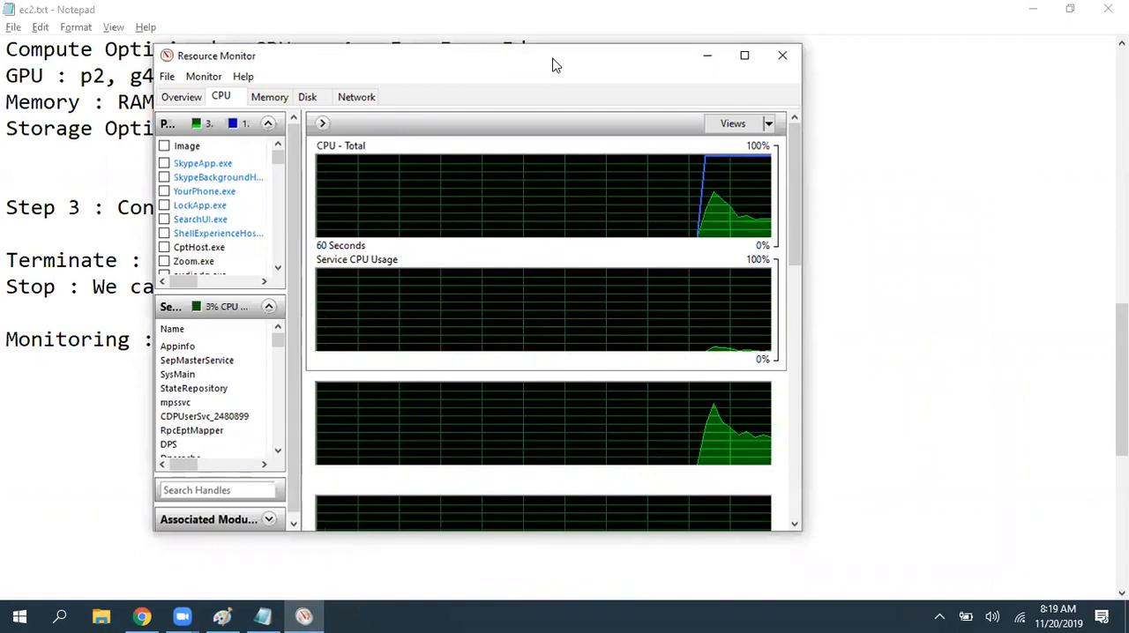
double_click(554, 62)
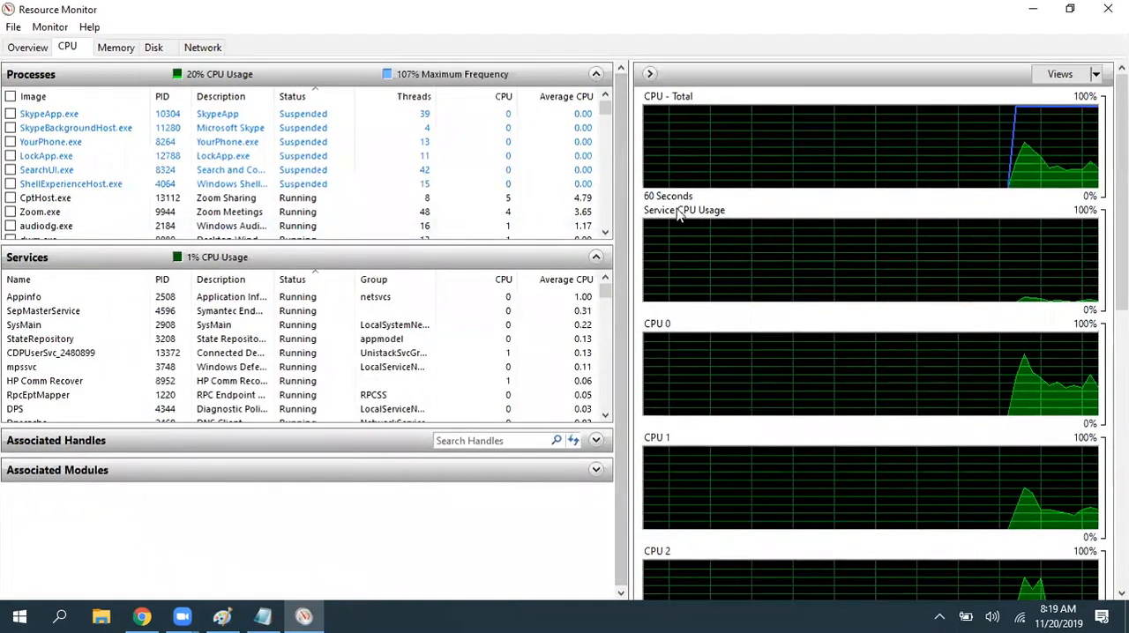
click(133, 51)
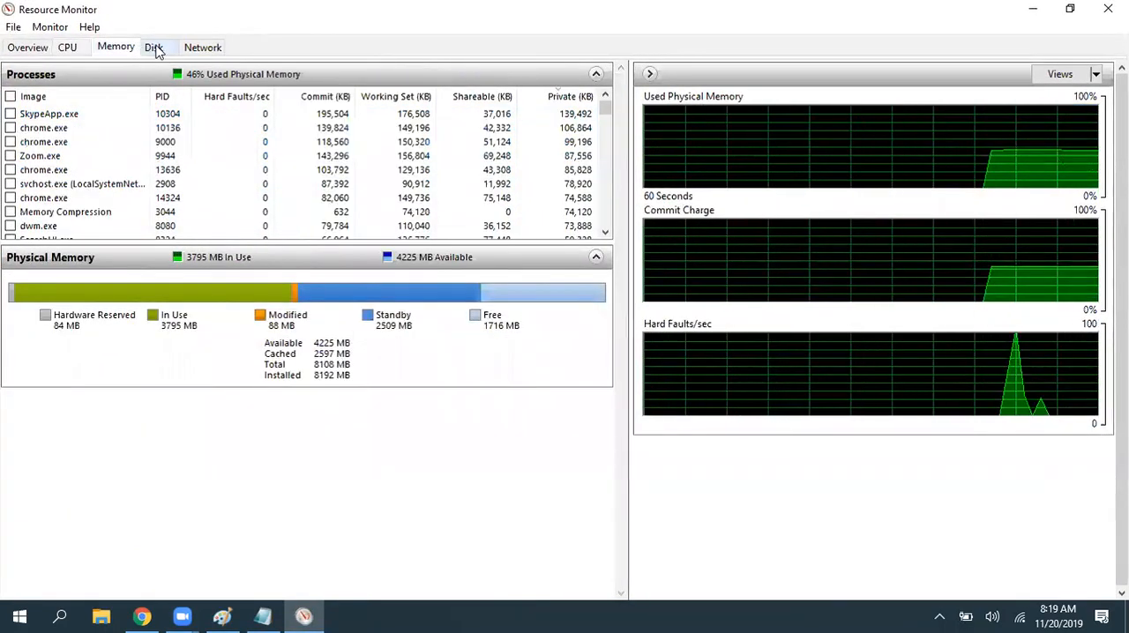
click(152, 47)
click(216, 46)
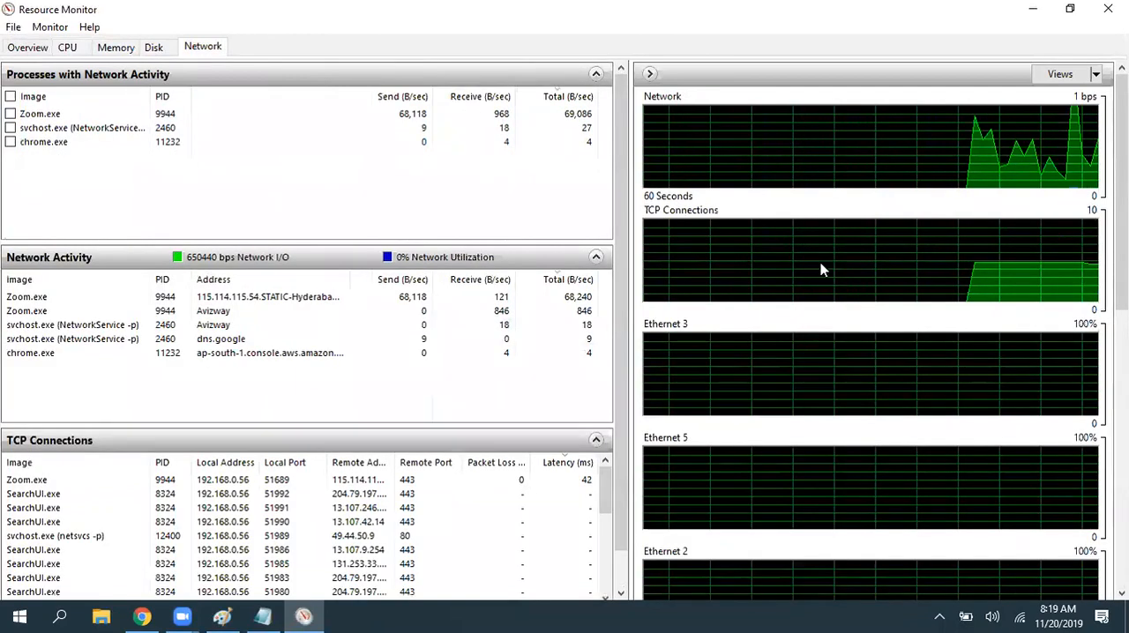
click(39, 115)
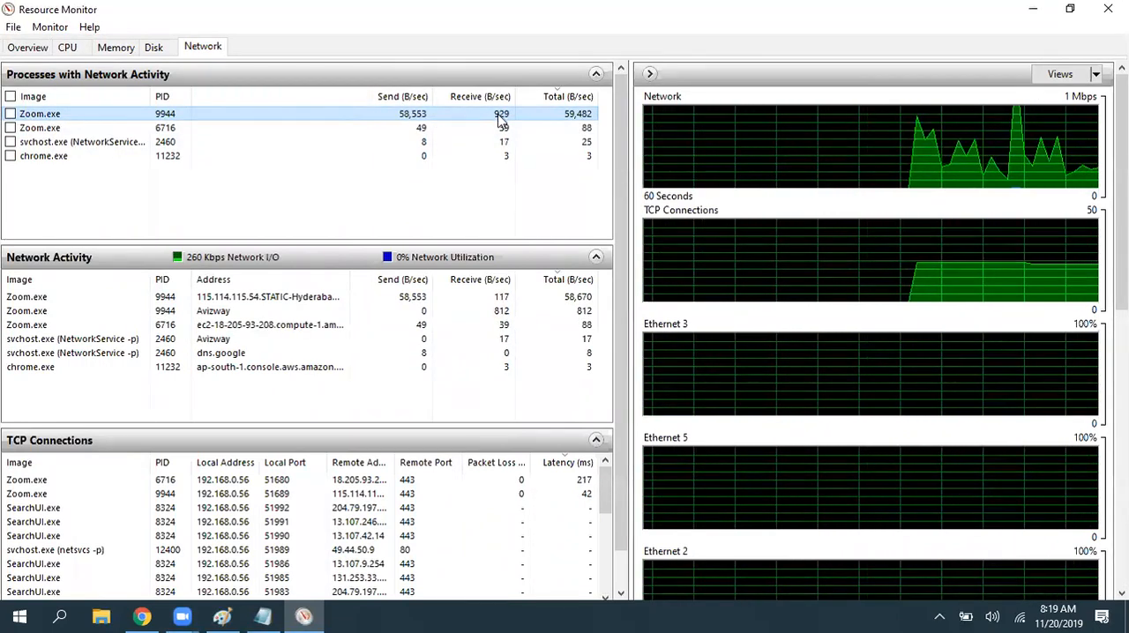
click(152, 48)
scroll(424, 194, down, 3)
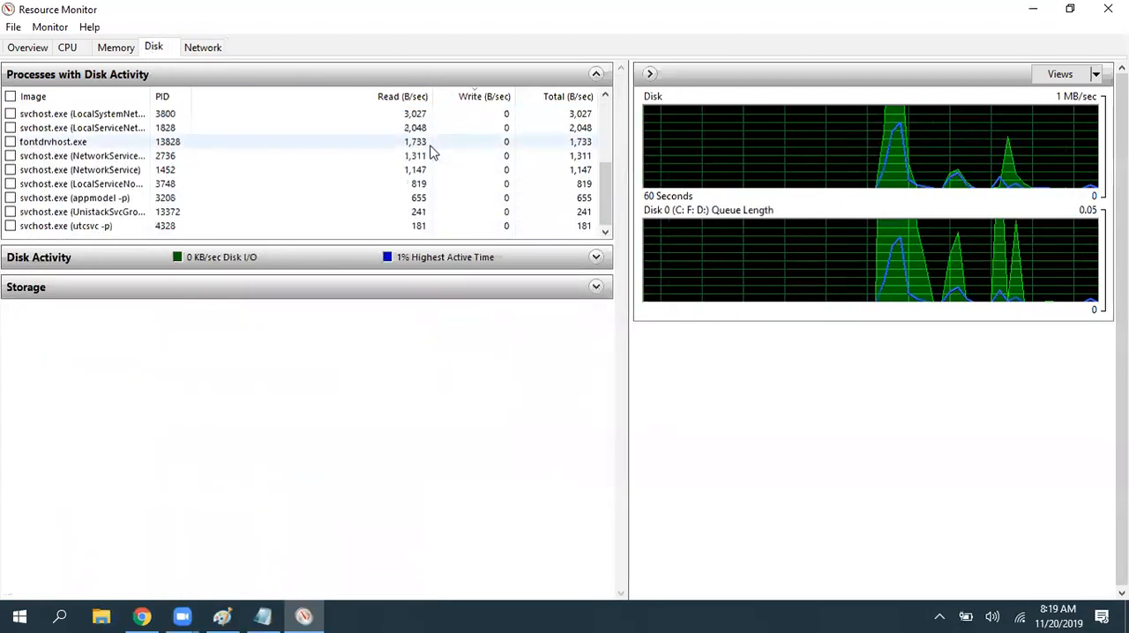
scroll(431, 202, up, 3)
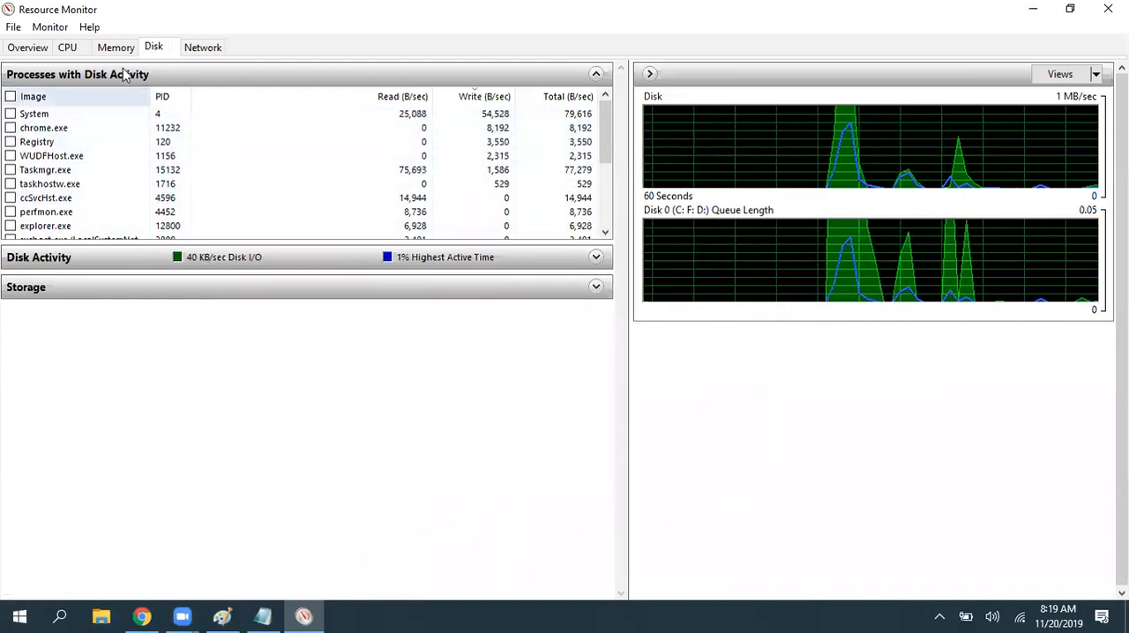
click(112, 50)
click(69, 48)
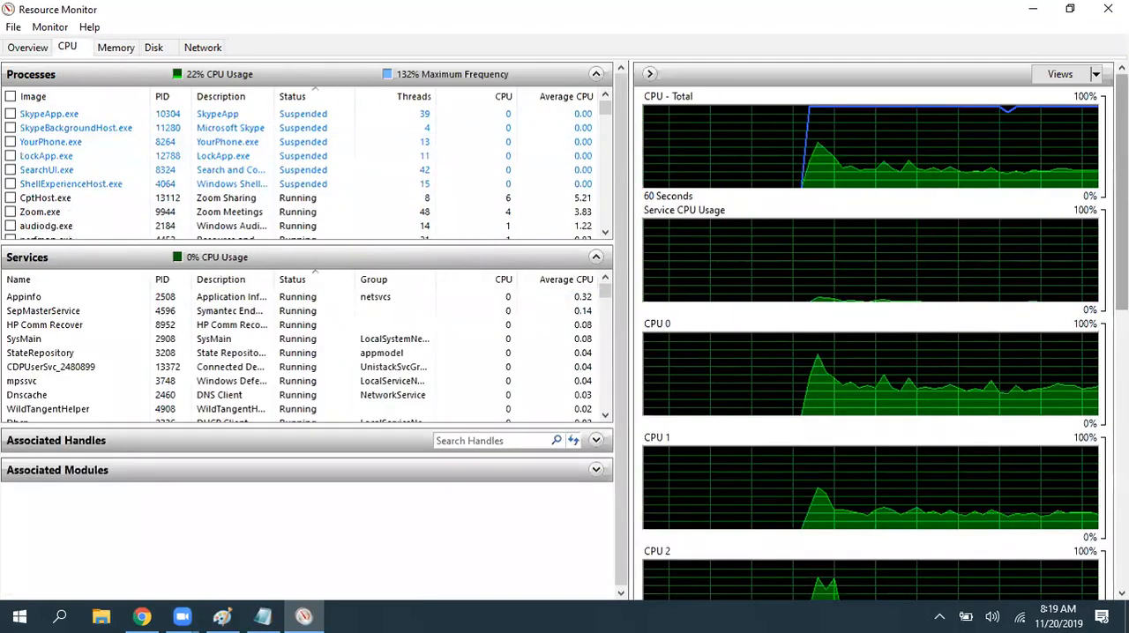
click(1108, 9)
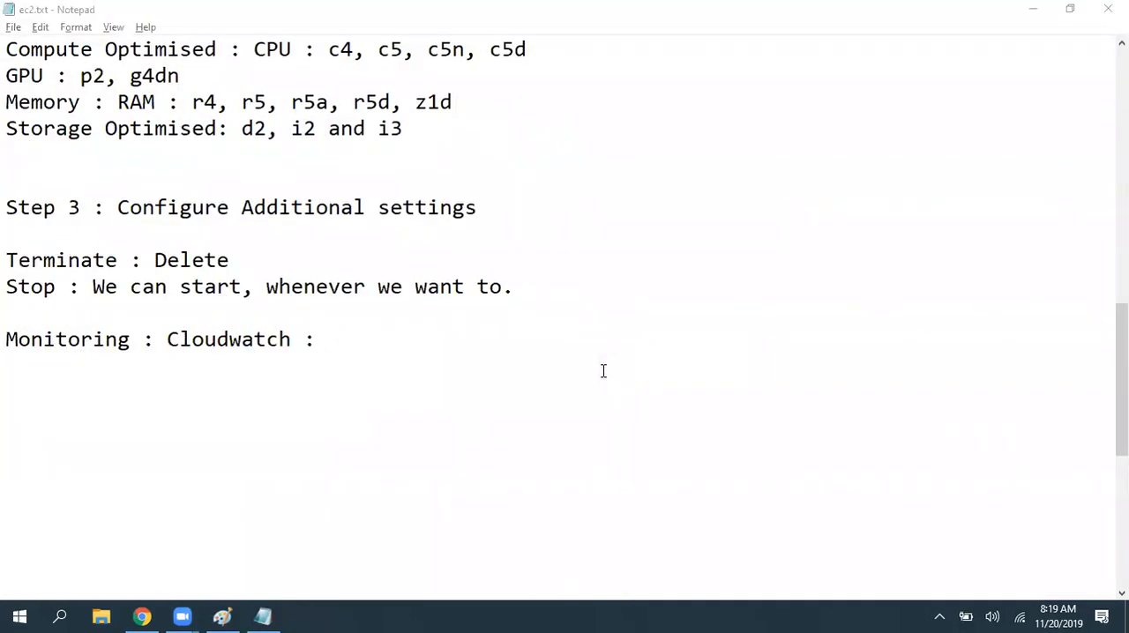
- Add an indented "Basic Monitoring :" line beneath the Monitoring : Cloudwatch line in ec2.txt
click(362, 346)
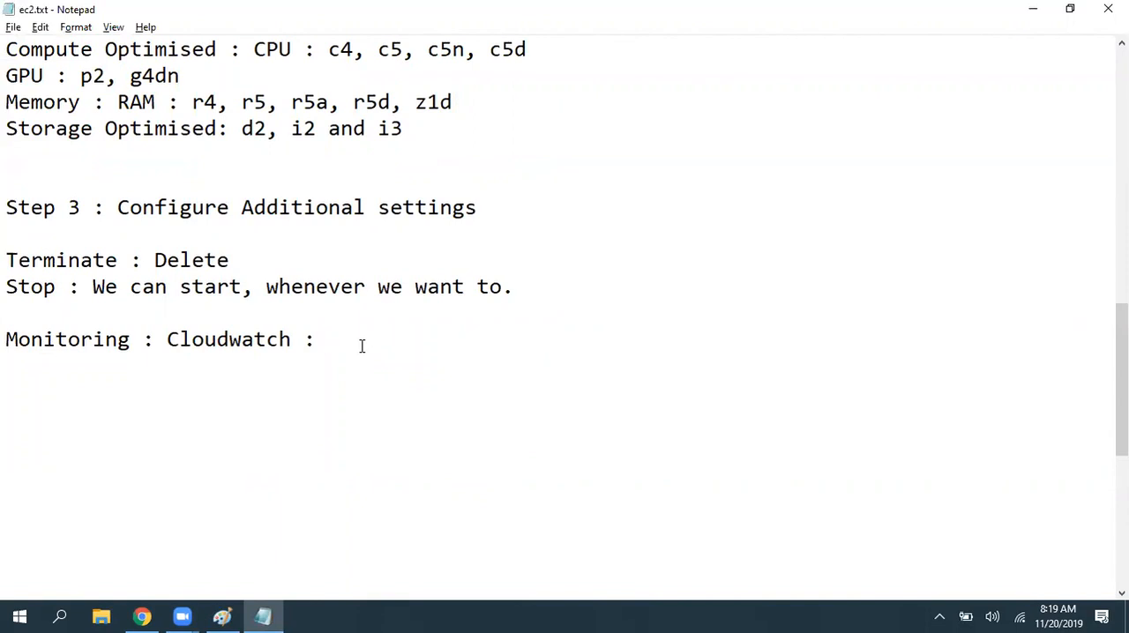
key(Return)
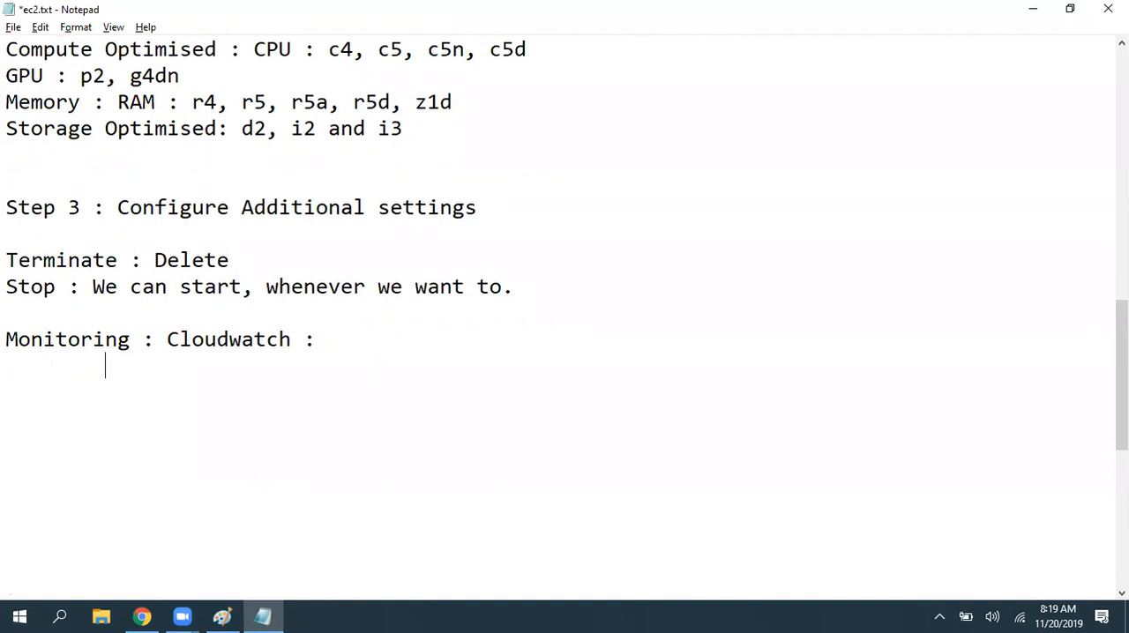
text(Basic Monitoring :)
- Add an indented "Enhanced/Detailed Monitoring" line beneath the Basic Monitoring line
key(Return)
key(Tab)
text(Enhanced Monitoring)
key(Left)
key(Left)
key(Left)
key(Left)
key(Left)
key(Left)
key(Left)
key(Left)
key(Left)
key(Left)
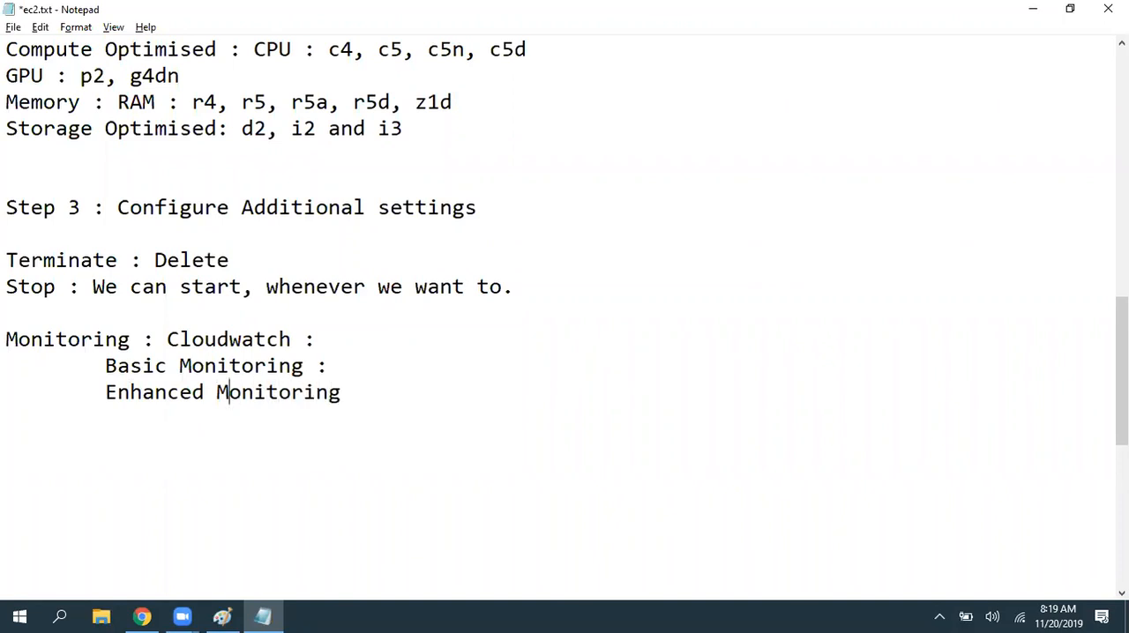
text(/Detailed)
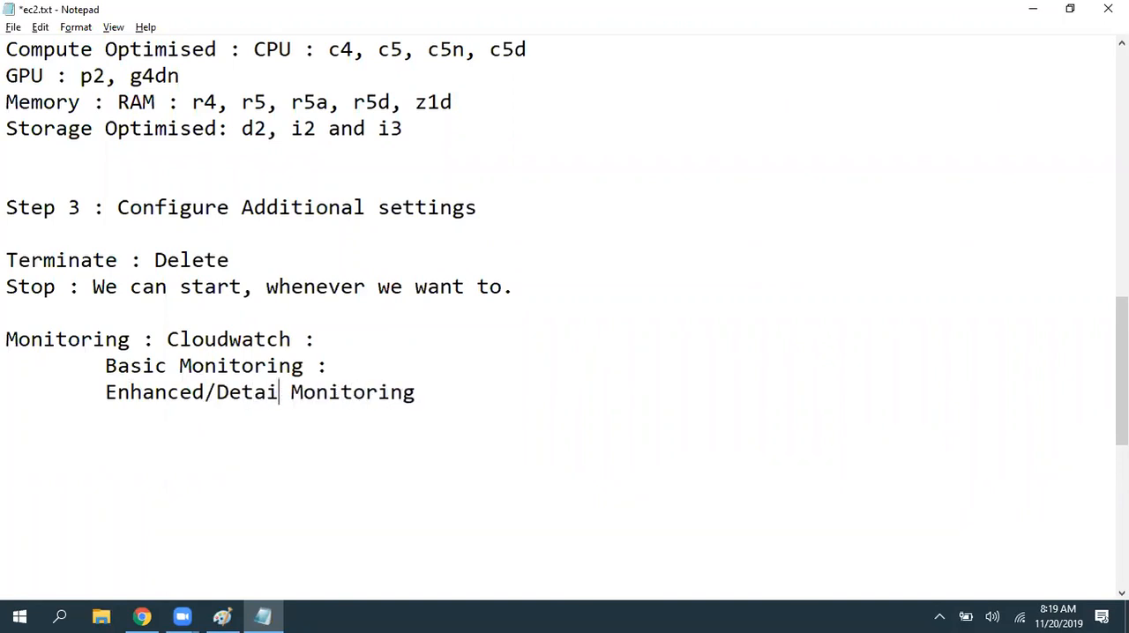
key(BackSpace)
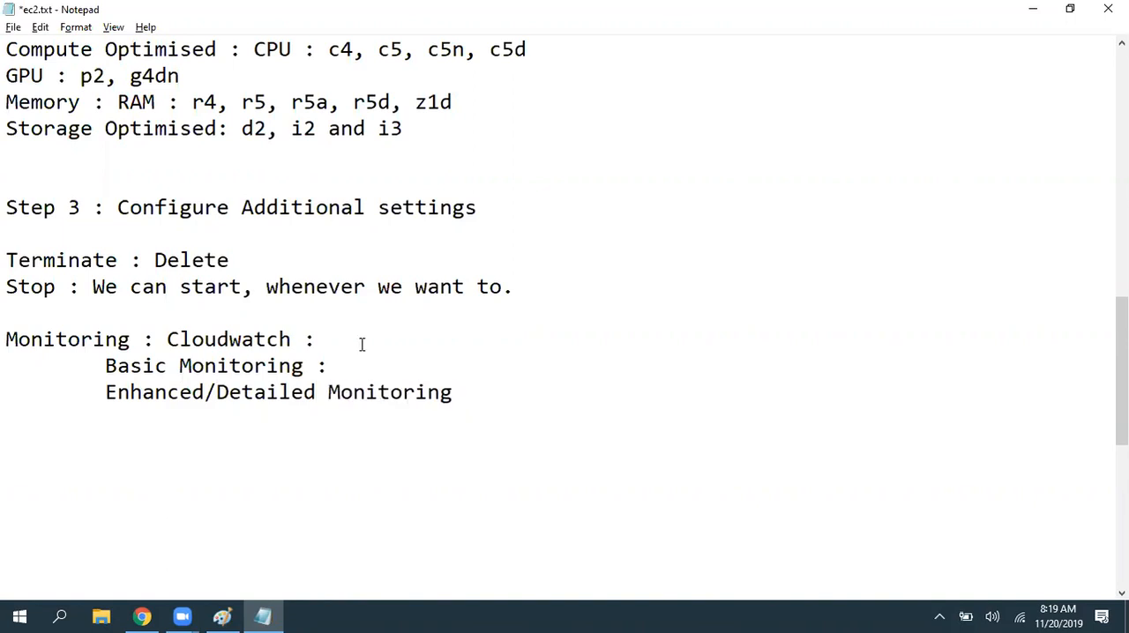
- Note "5 Min" for Basic Monitoring, append a colon to the Enhanced/Detailed Monitoring line, and save the file
text(5 Min)
click(485, 392)
key(ctrl+s)
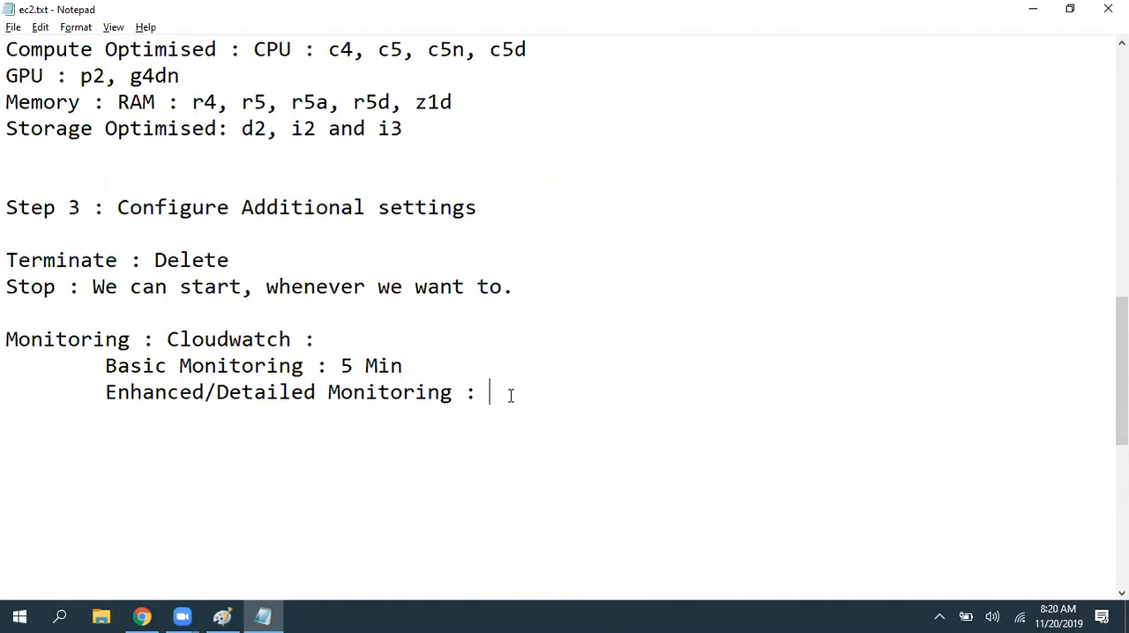
- Enter "1 Min (No Free tier)" as the note for Enhanced/Detailed Monitoring
text(1 Min)
key(Tab)
key(Tab)
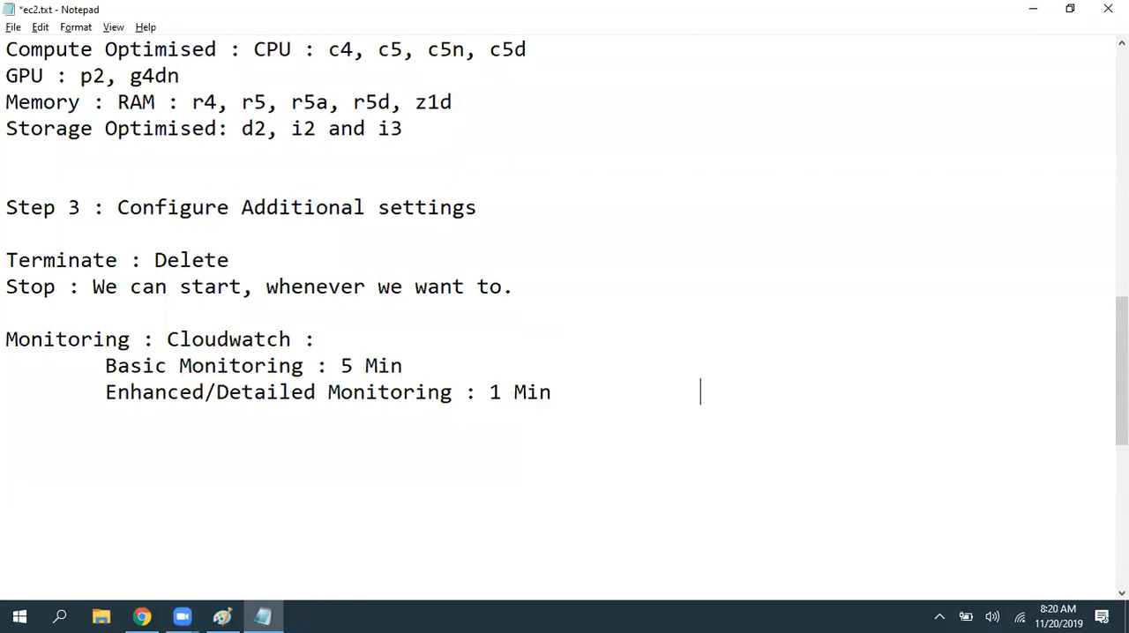
text((No Free tier))
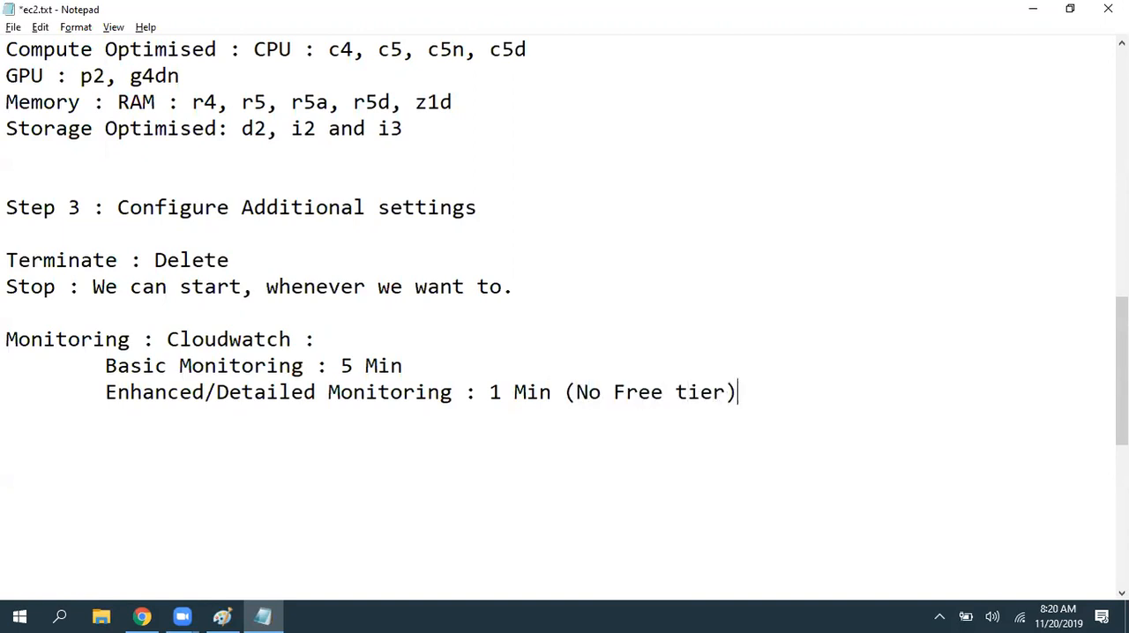
text(Free tier), Enabled )
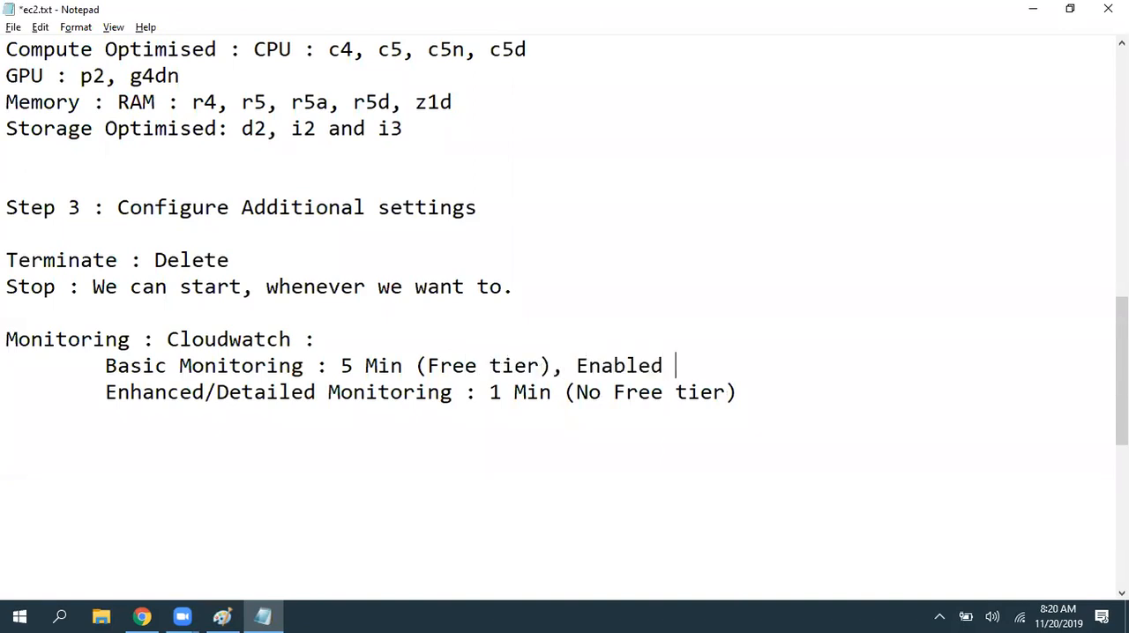
text(by ndefaultly)
- Append "(Free tier), Enabled by defaultly" to the Basic Monitoring line and save ec2.txt
key(ctrl+s)
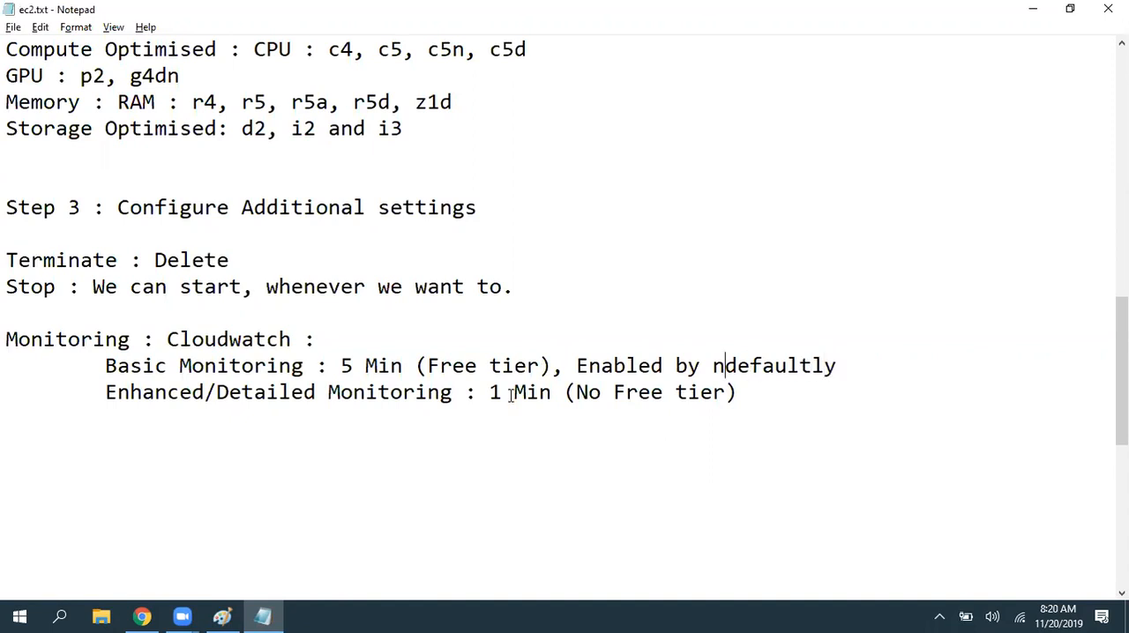
key(BackSpace)
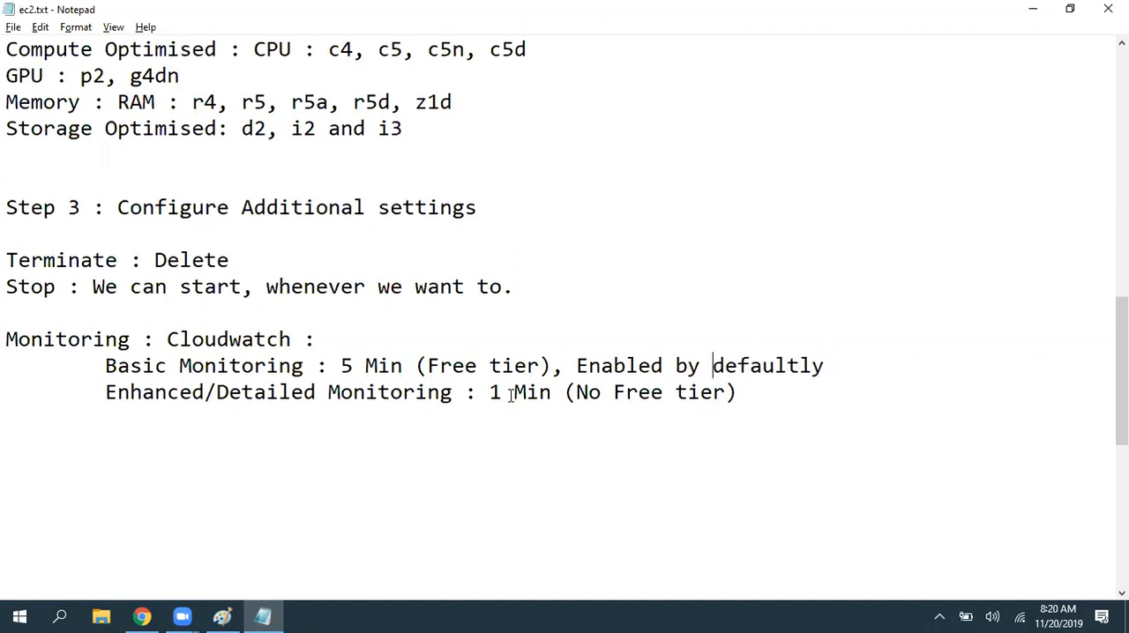
- Review the Enhanced/Detailed Monitoring note, switch to the launch wizard in Chrome, and examine the additional charges remark for CloudWatch detailed monitoring
drag(105, 393, 784, 391)
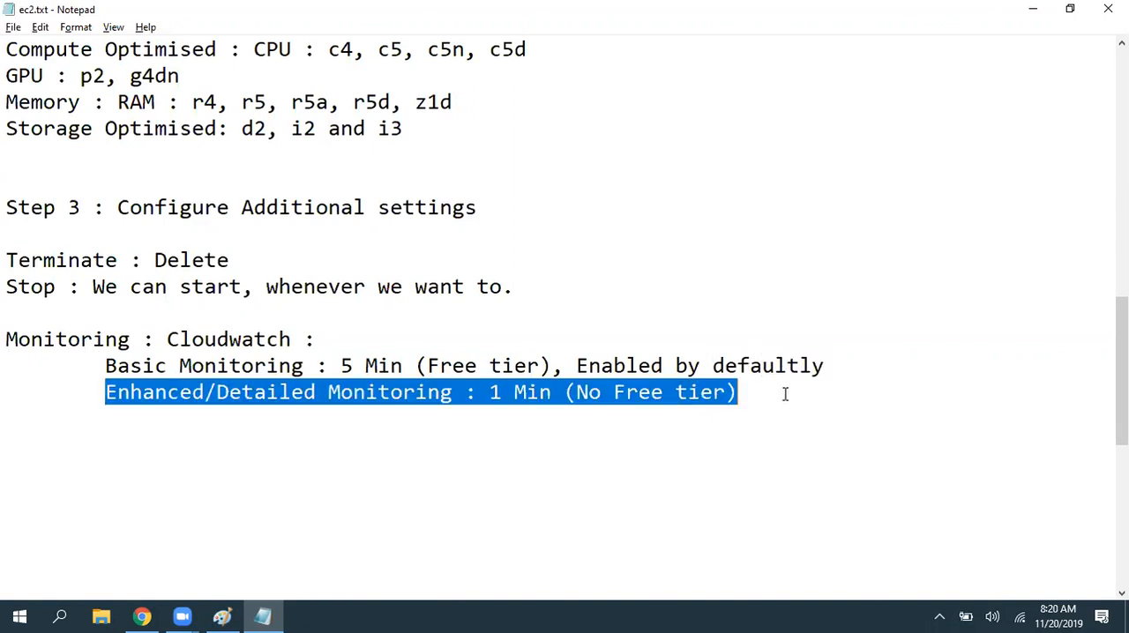
key(alt+Tab)
click(139, 372)
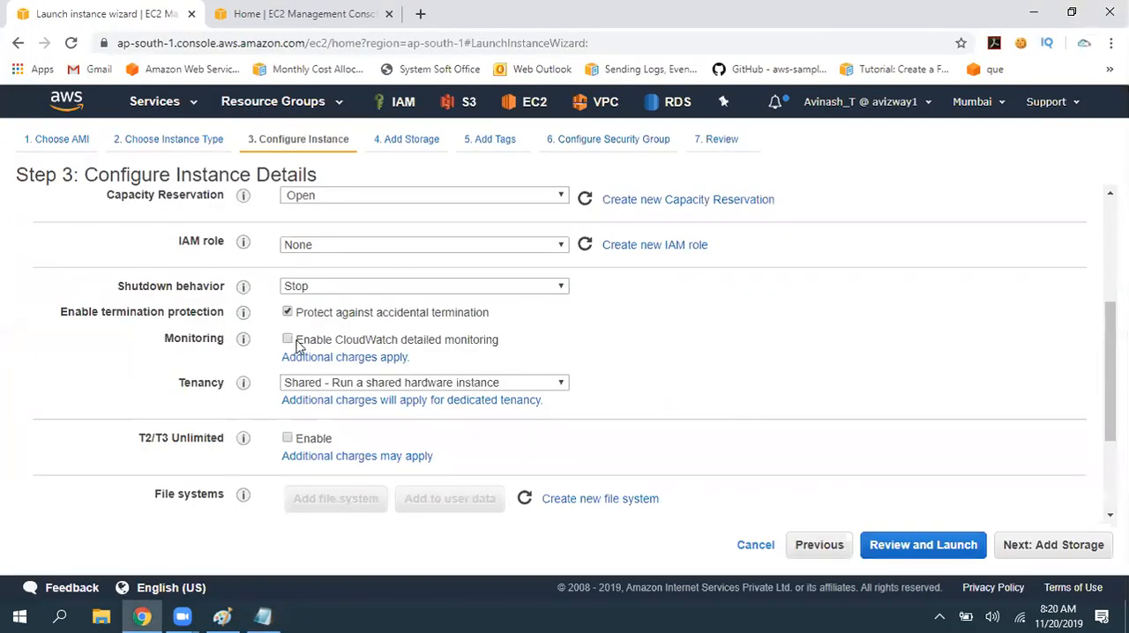
drag(409, 359, 289, 358)
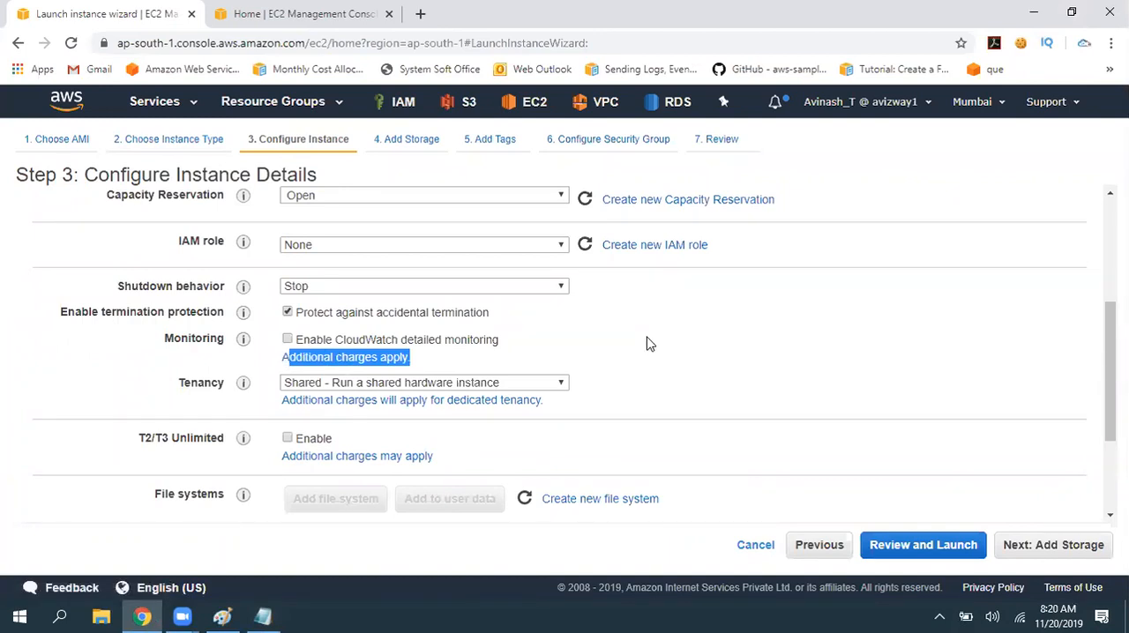
- Review the Tenancy options and keep Shared - Run a shared hardware instance selected
drag(144, 393, 213, 378)
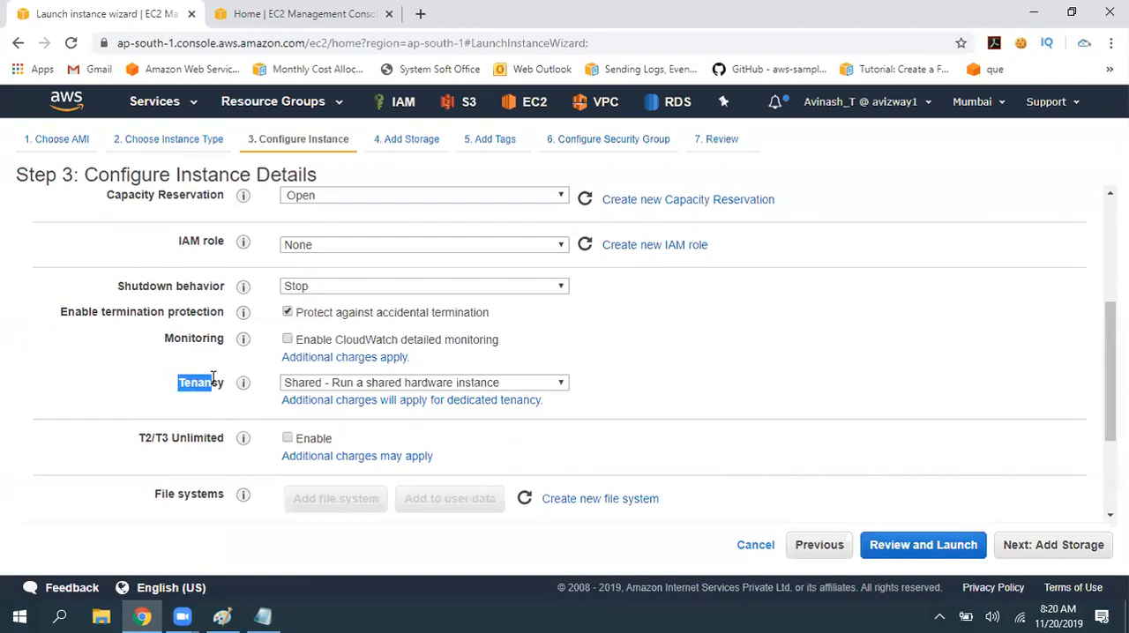
click(538, 382)
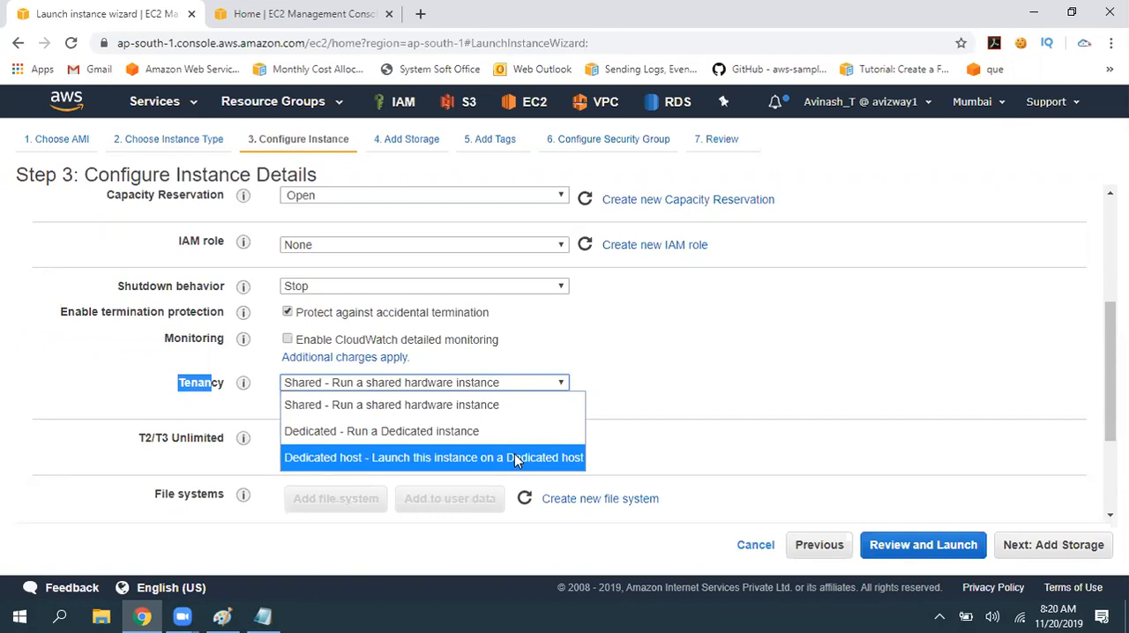
click(520, 411)
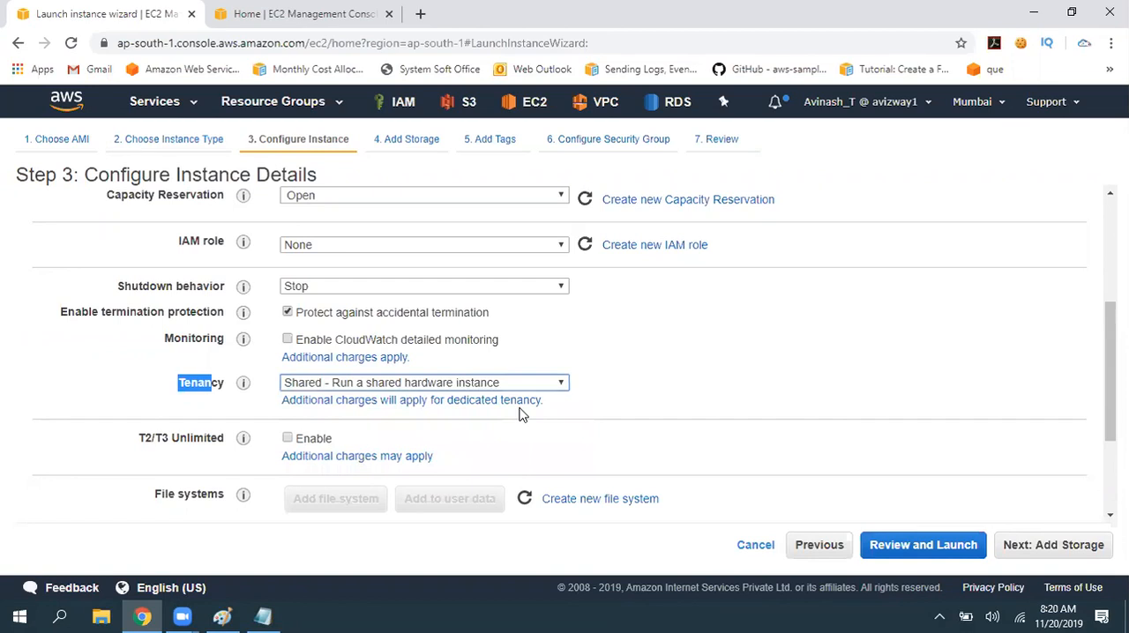
click(632, 372)
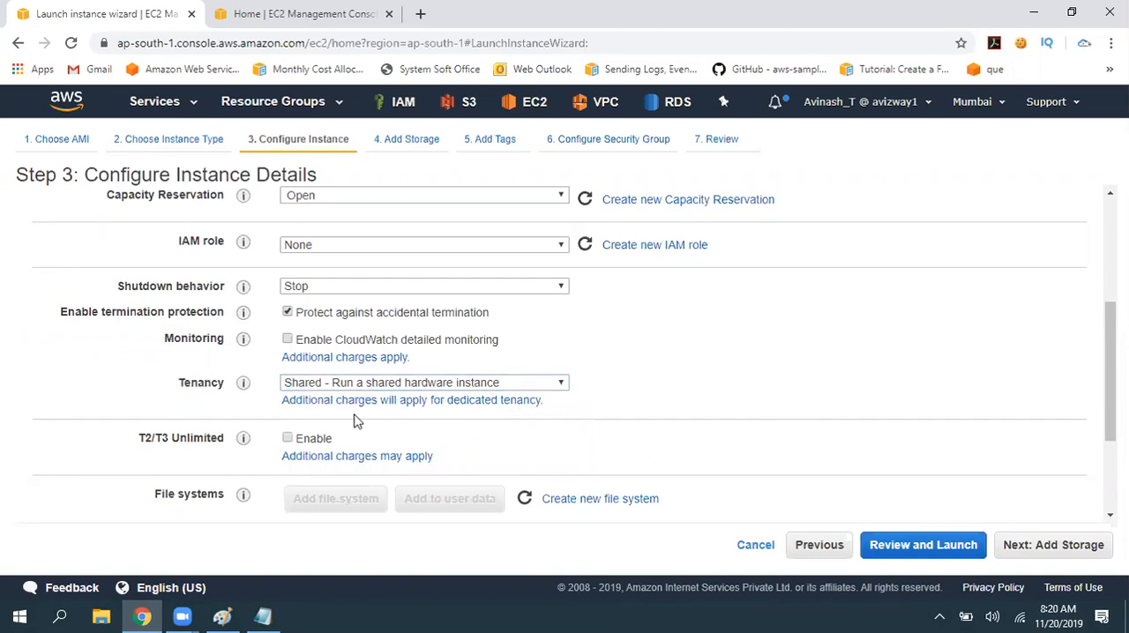
- Open the additional charges page for dedicated tenancy and switch to it
drag(356, 421, 285, 411)
click(656, 408)
click(468, 69)
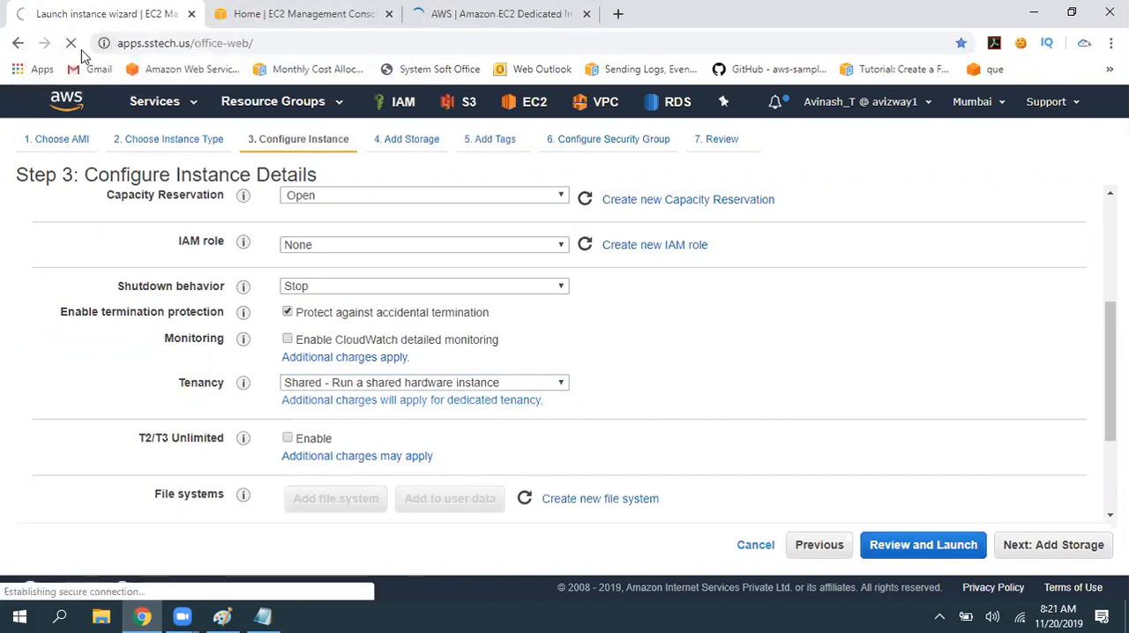
click(476, 11)
- Read the Dedicated Per Region Fee section of the EC2 Dedicated Instances pricing page
scroll(517, 300, down, 5)
scroll(610, 338, up, 1)
drag(351, 384, 524, 364)
click(446, 353)
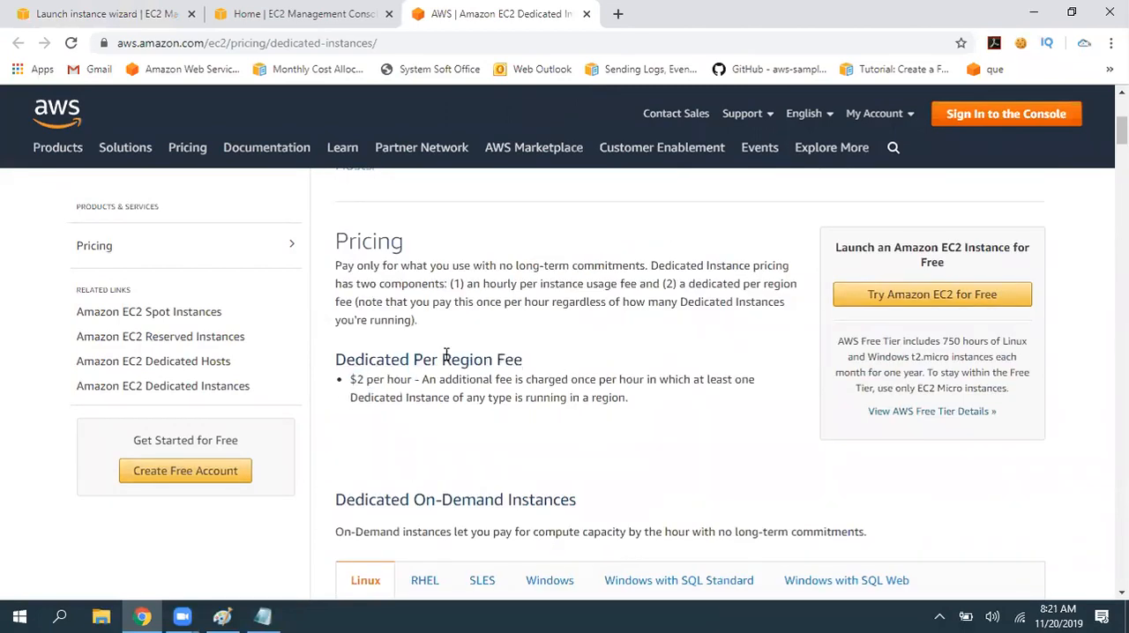
drag(626, 402, 375, 379)
click(738, 425)
- Examine the hourly Linux prices of Dedicated On-Demand Instances in Asia Pacific (Mumbai)
scroll(371, 452, down, 2)
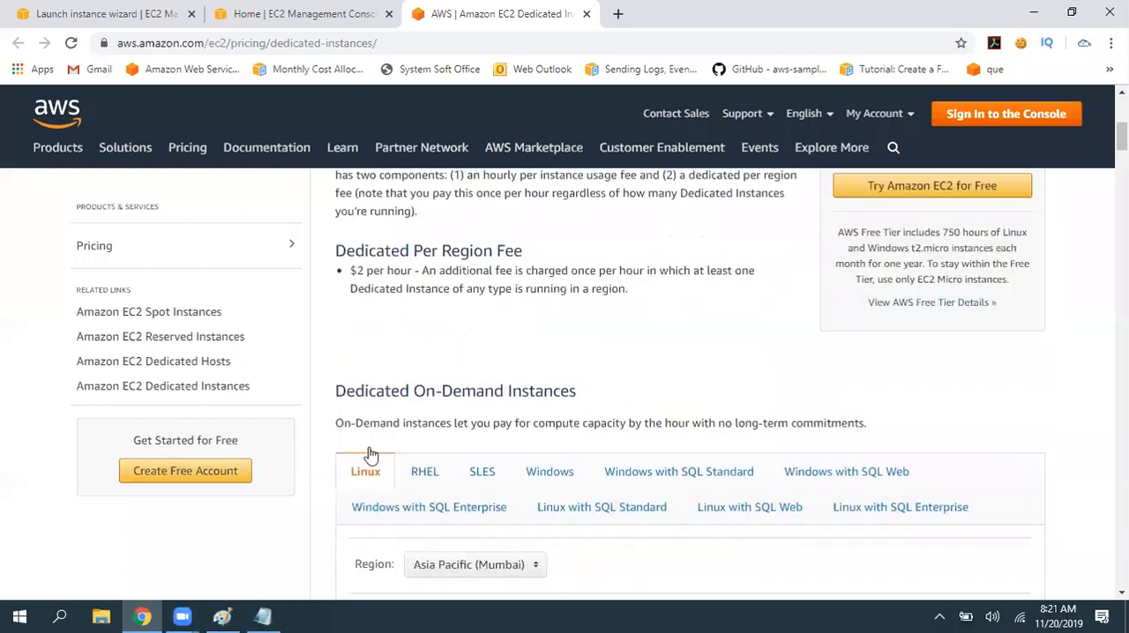
scroll(620, 458, down, 5)
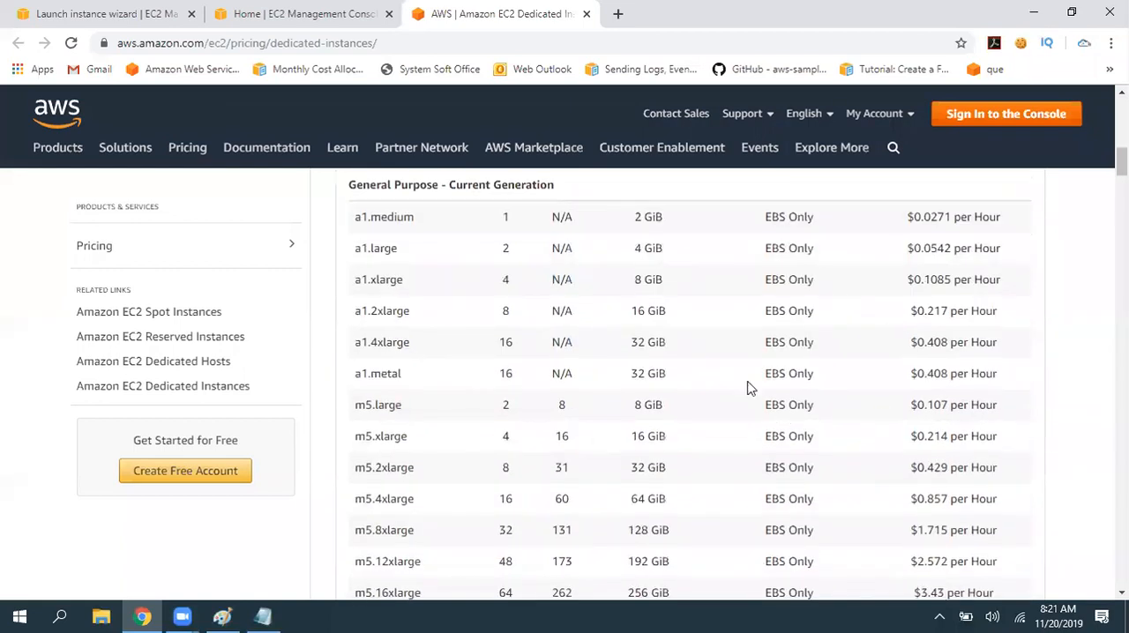
scroll(479, 297, up, 3)
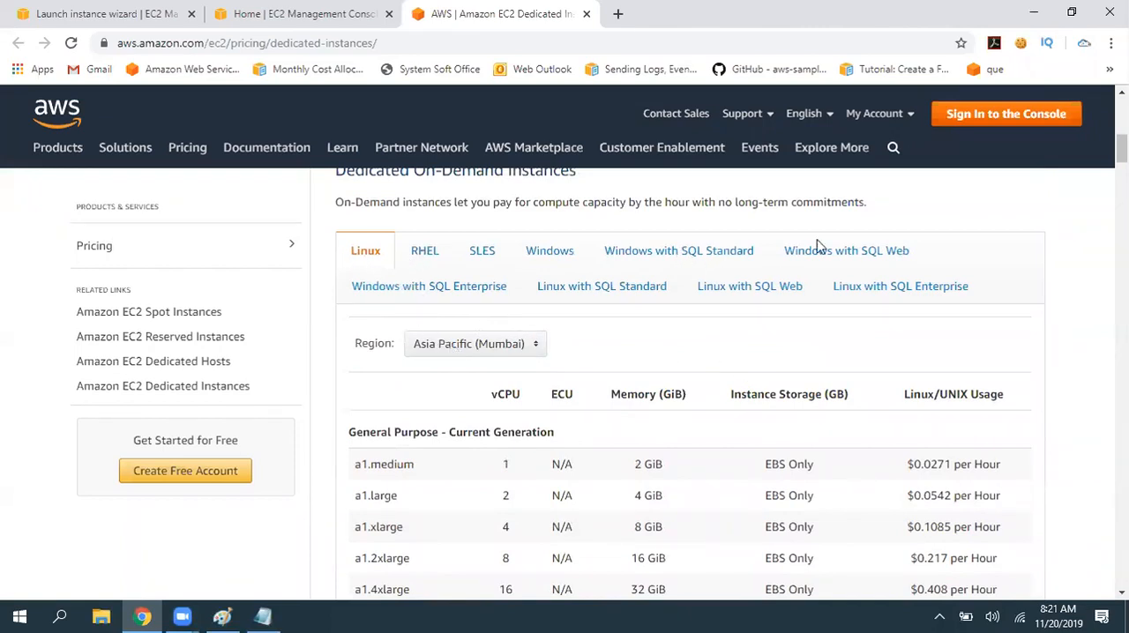
- Show the Windows with SQL Standard dedicated prices and examine the m5.metal row's hourly price, ECU and memory
scroll(620, 332, down, 6)
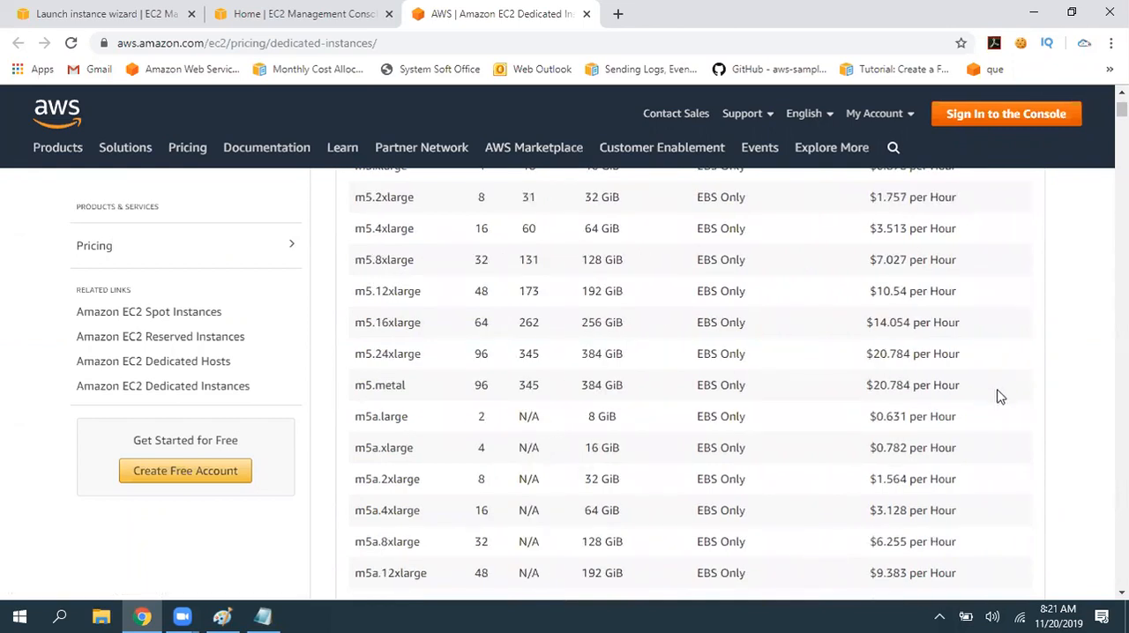
drag(963, 385, 863, 387)
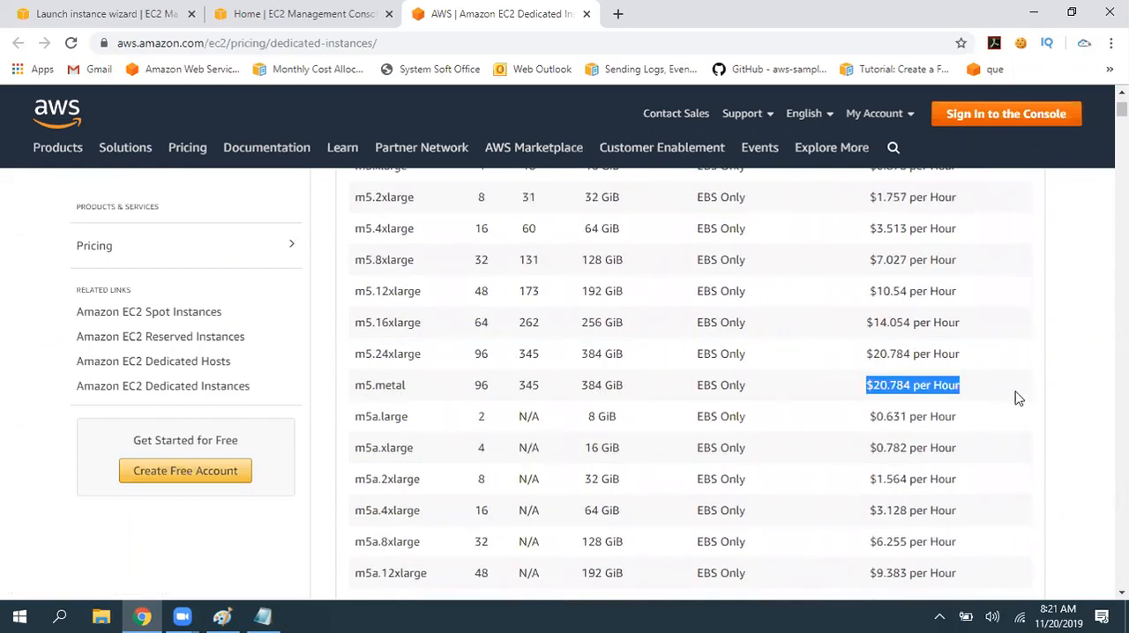
scroll(917, 441, up, 1)
click(886, 461)
drag(496, 470, 653, 466)
scroll(565, 471, up, 2)
scroll(575, 470, down, 2)
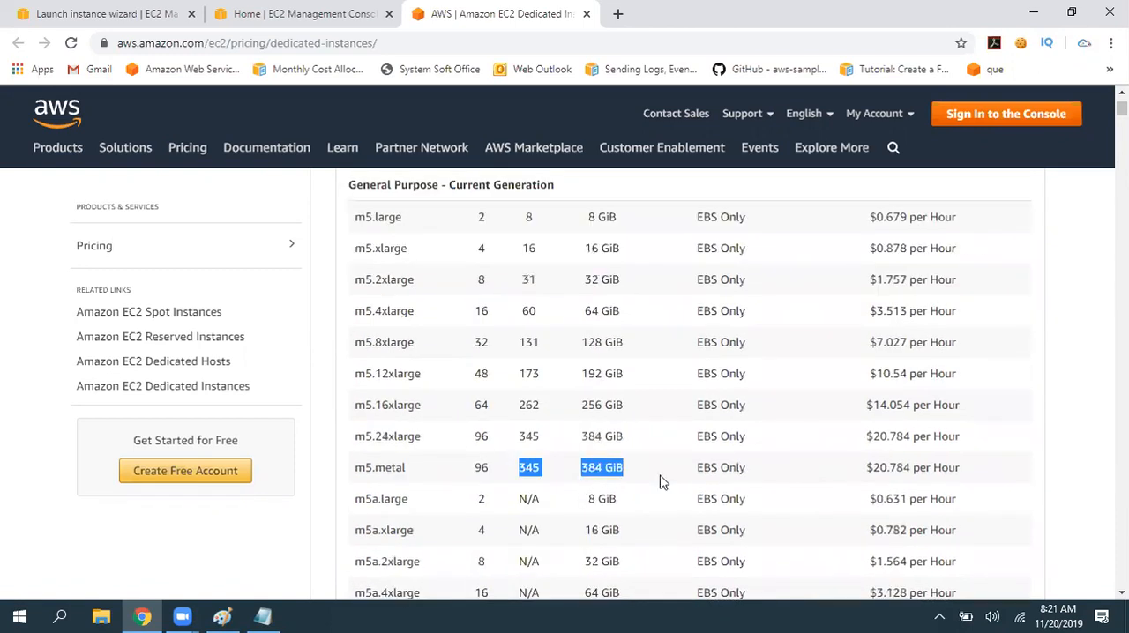
scroll(665, 494, up, 2)
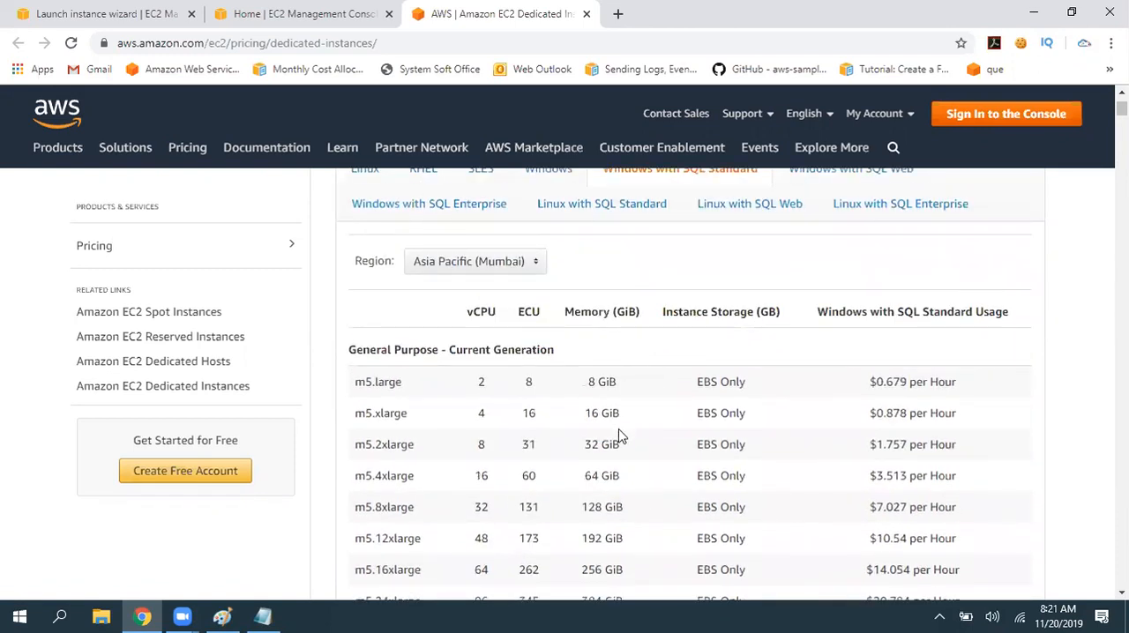
scroll(617, 433, down, 2)
scroll(661, 497, up, 10)
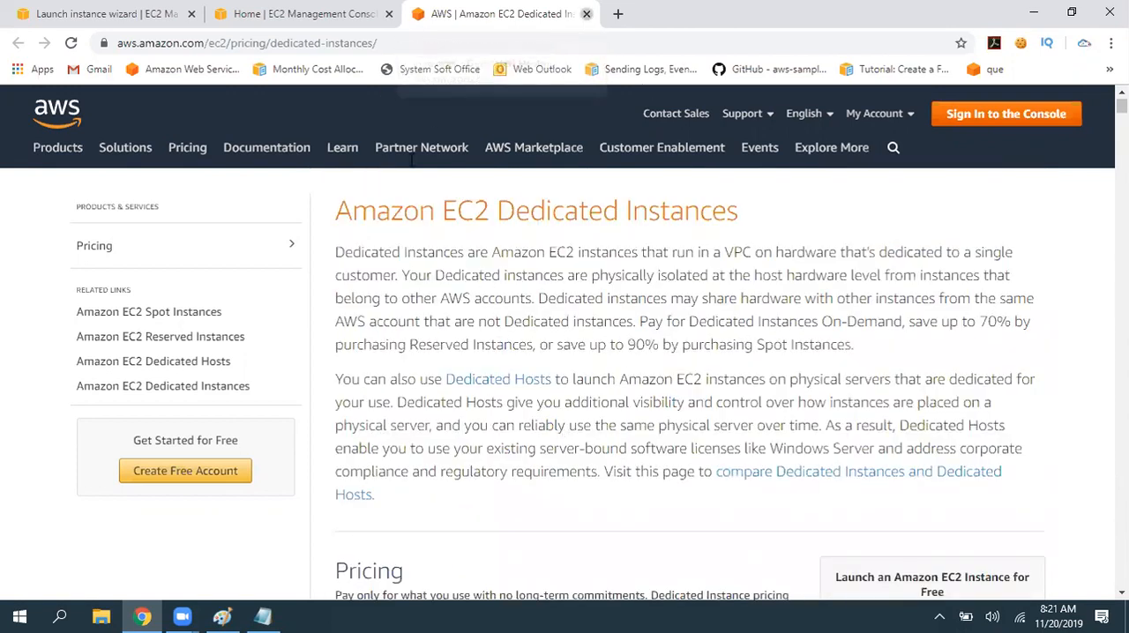
- Close the Dedicated Instances pricing page, return to the launch wizard, and review the Tenancy setting
click(587, 14)
click(137, 14)
drag(184, 381, 564, 383)
click(835, 406)
- Review the T2/T3 Unlimited option and the remaining settings below it on the Configure Instance Details page
drag(134, 437, 218, 438)
click(696, 441)
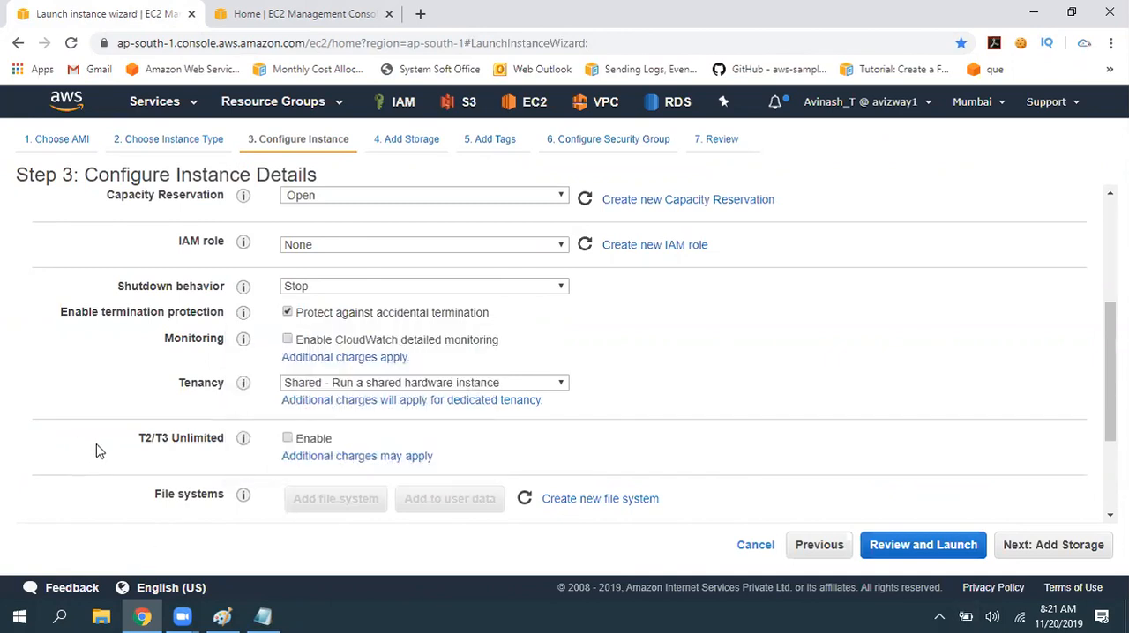
drag(96, 449, 689, 450)
click(690, 451)
scroll(690, 451, down, 2)
drag(146, 341, 208, 337)
click(306, 374)
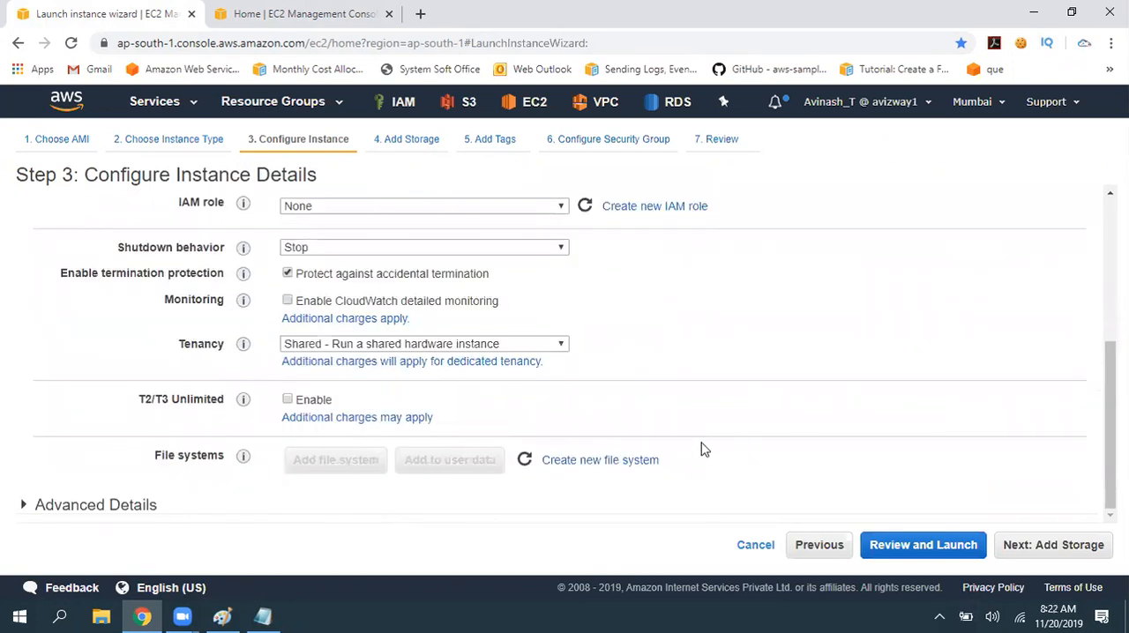
- Inspect the User data field under Advanced Details, collapse that section, and review the shutdown behavior, termination protection and monitoring settings
click(94, 504)
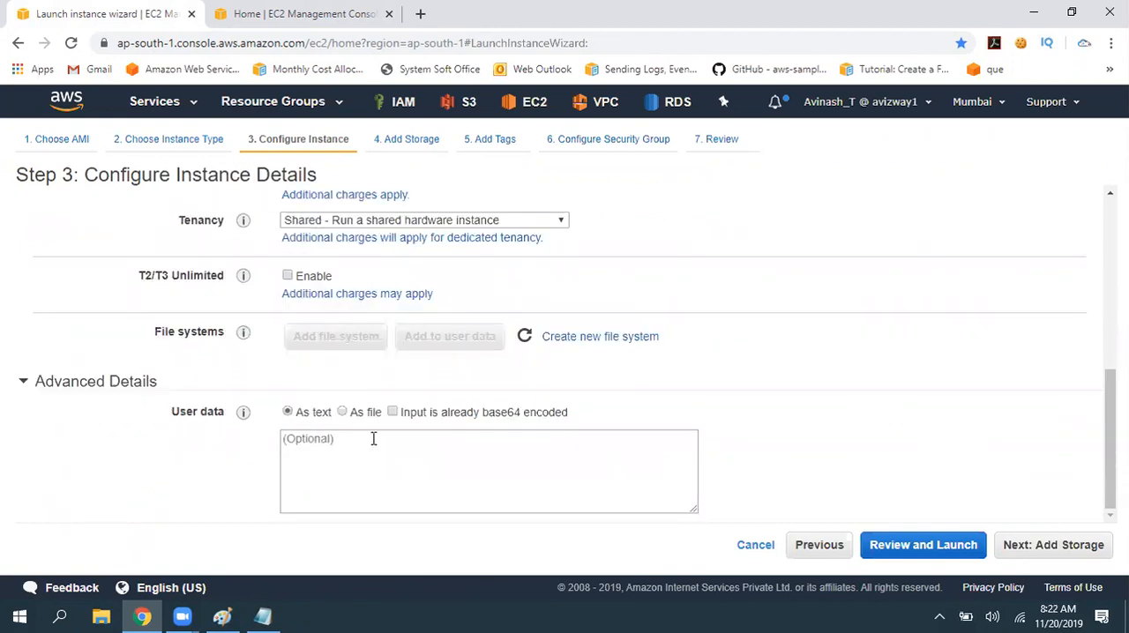
click(417, 499)
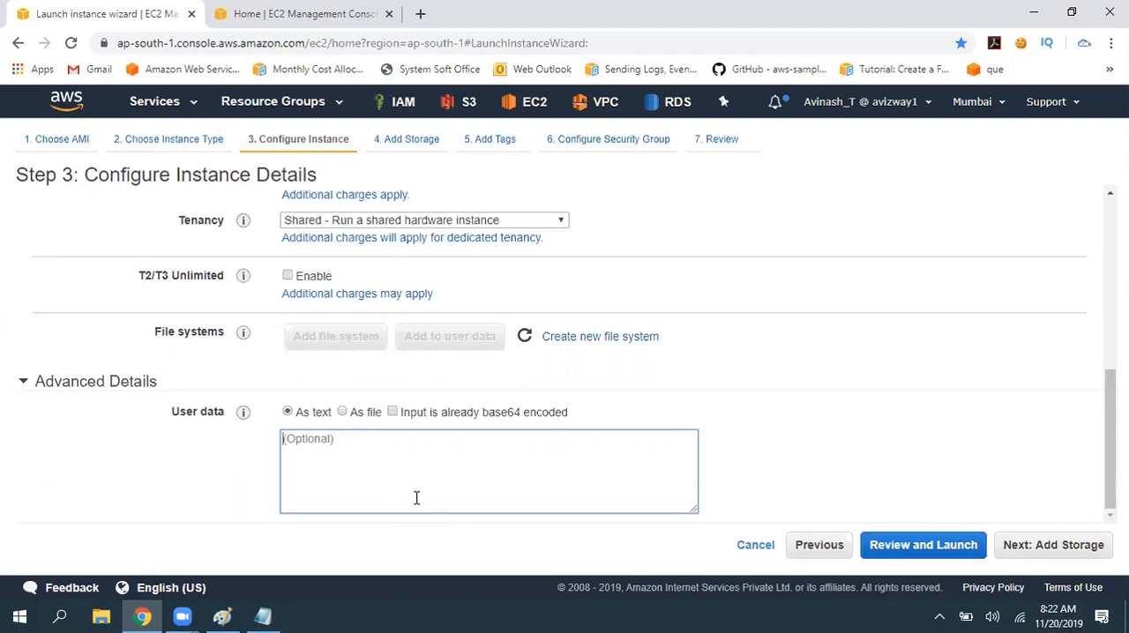
click(129, 390)
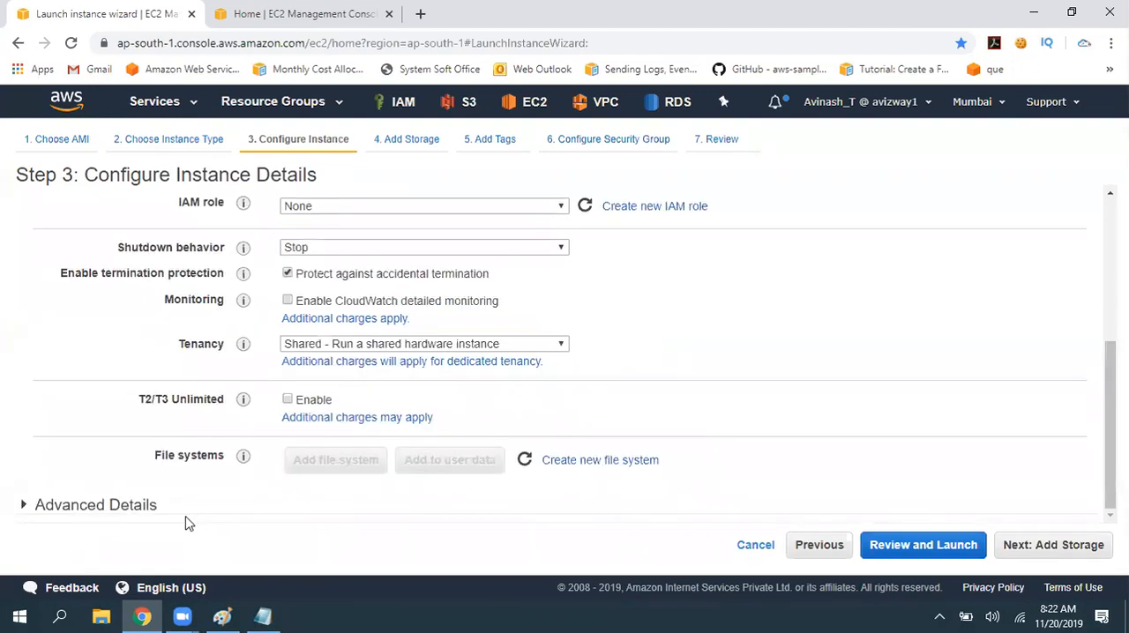
drag(91, 251, 470, 300)
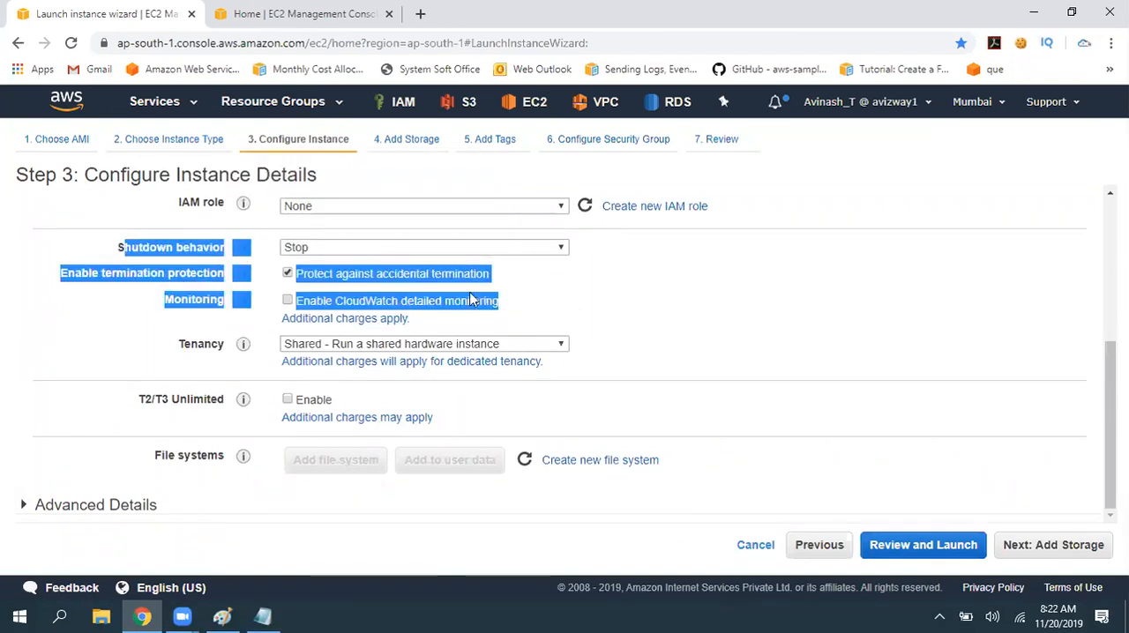
click(827, 301)
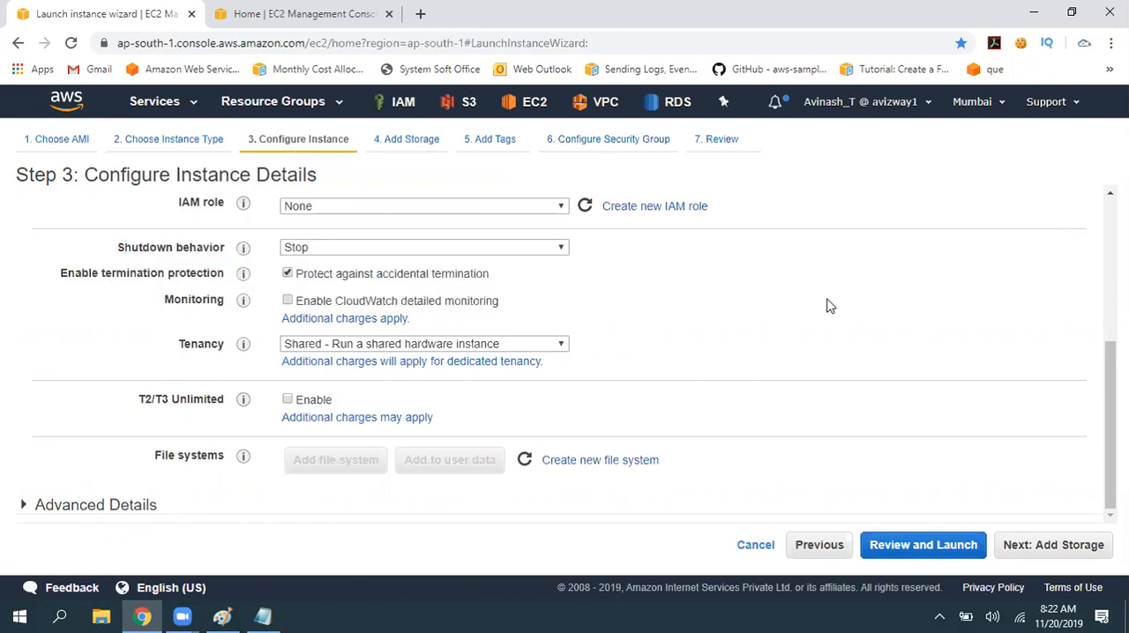
- Review the Configure Instance Details page, look ahead to Add Storage, and return the launch wizard to the AMI selection step
scroll(829, 370, up, 5)
drag(350, 244, 9, 247)
click(857, 244)
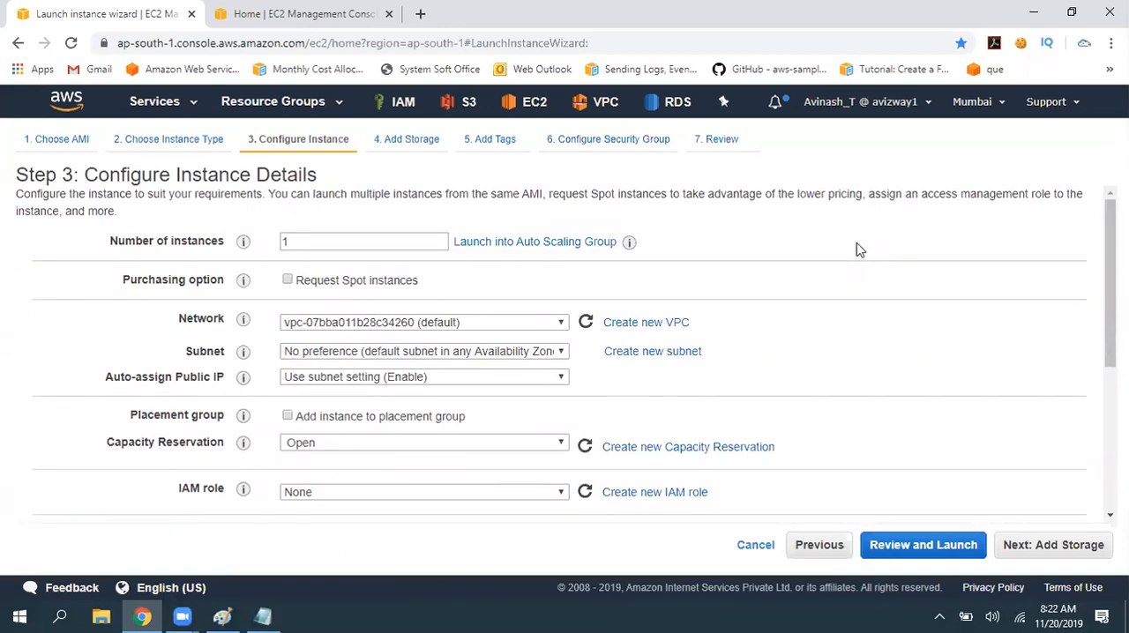
click(1011, 547)
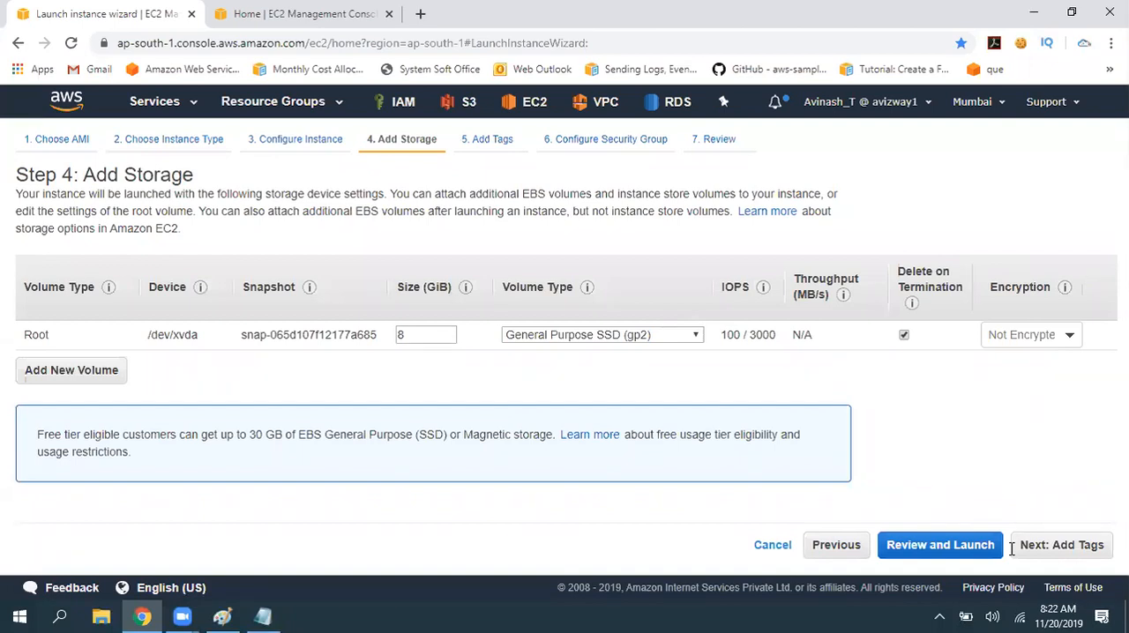
click(829, 545)
click(817, 545)
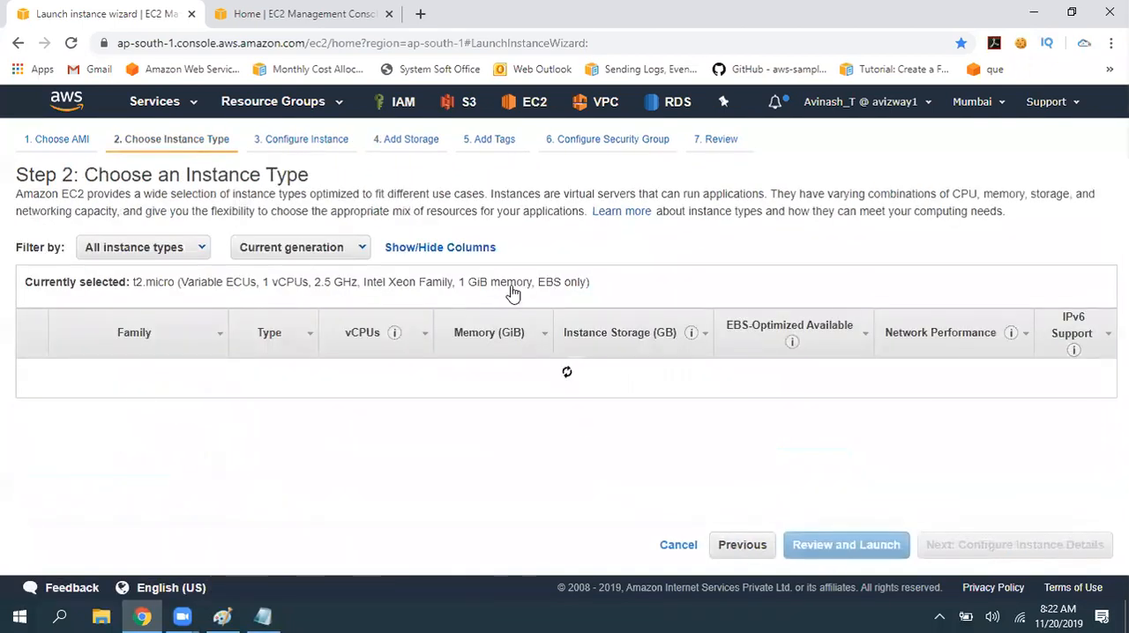
click(742, 545)
- Search the AMIs for 2012, select Microsoft Windows Server 2012 R2 Base, and confirm continuing with this AMI
click(420, 254)
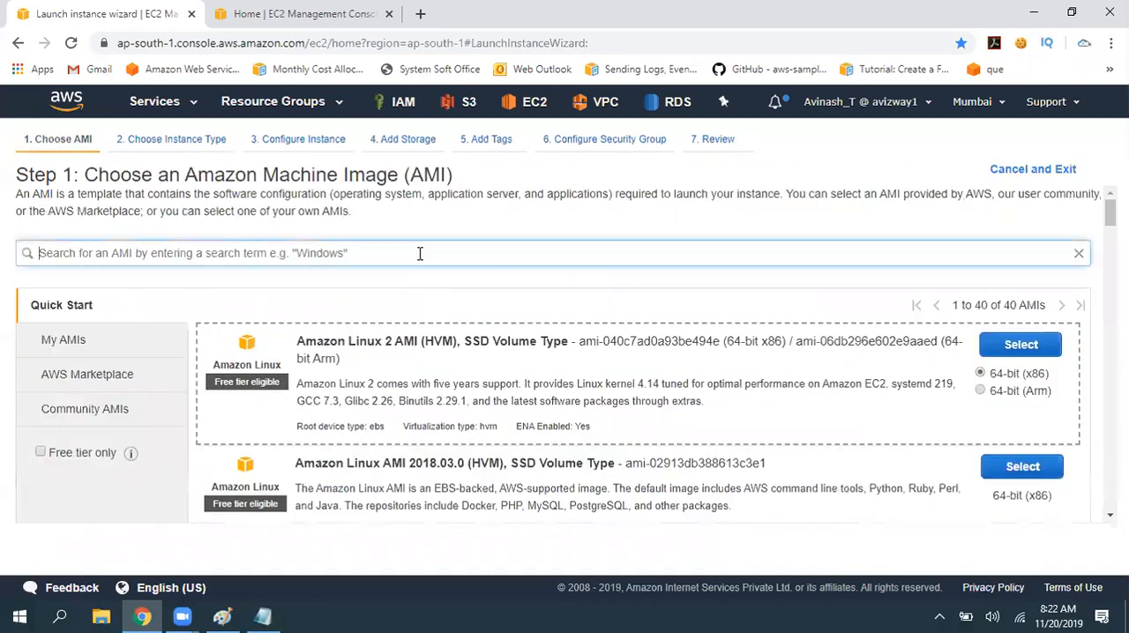
text(2012)
key(Return)
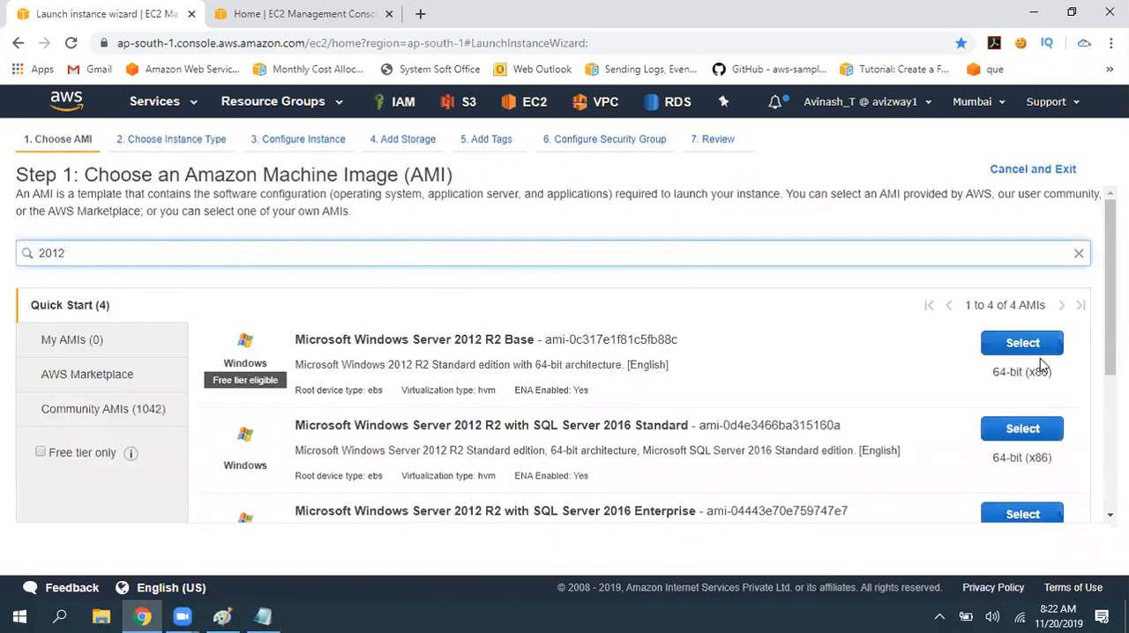
click(1021, 350)
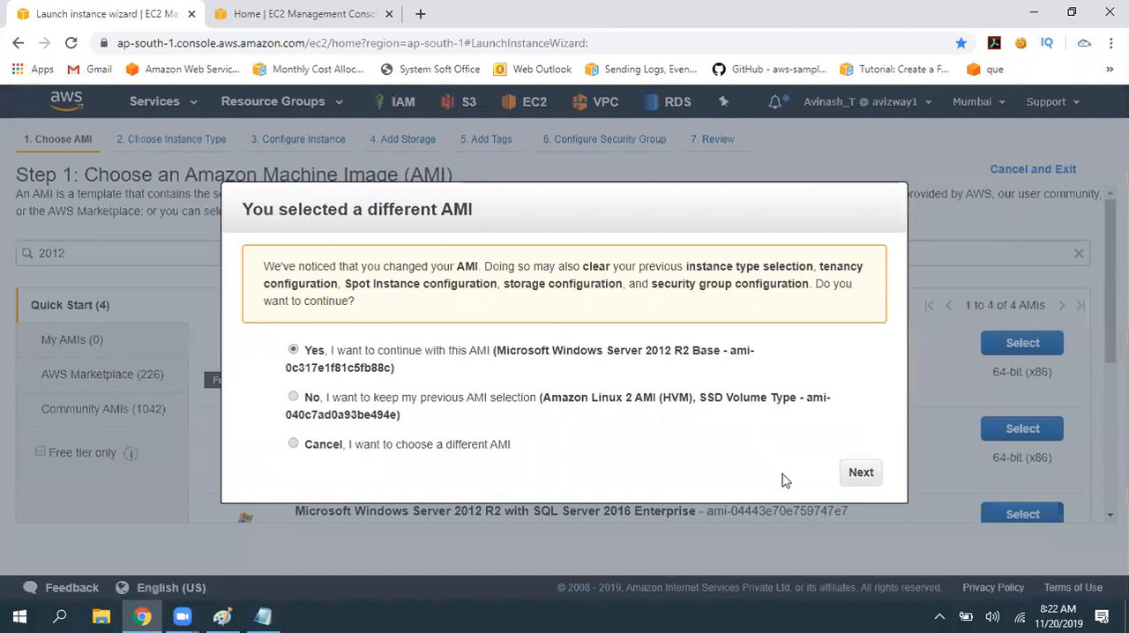
click(860, 473)
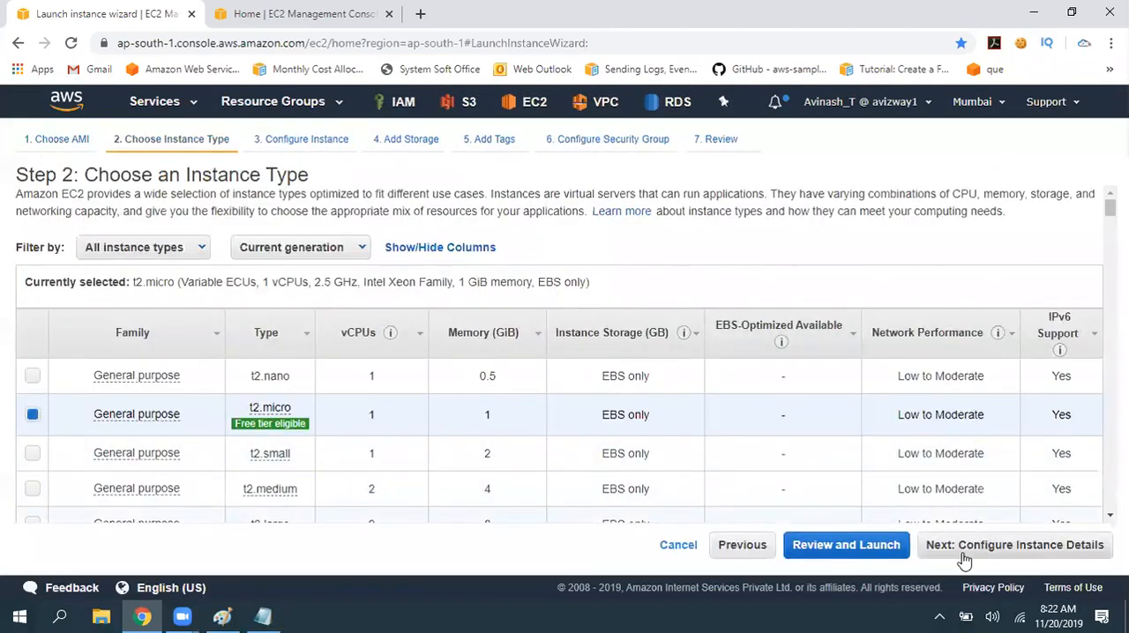
- Proceed with the t2.micro type to the instance details and review the termination protection and monitoring settings
click(963, 554)
scroll(269, 452, down, 2)
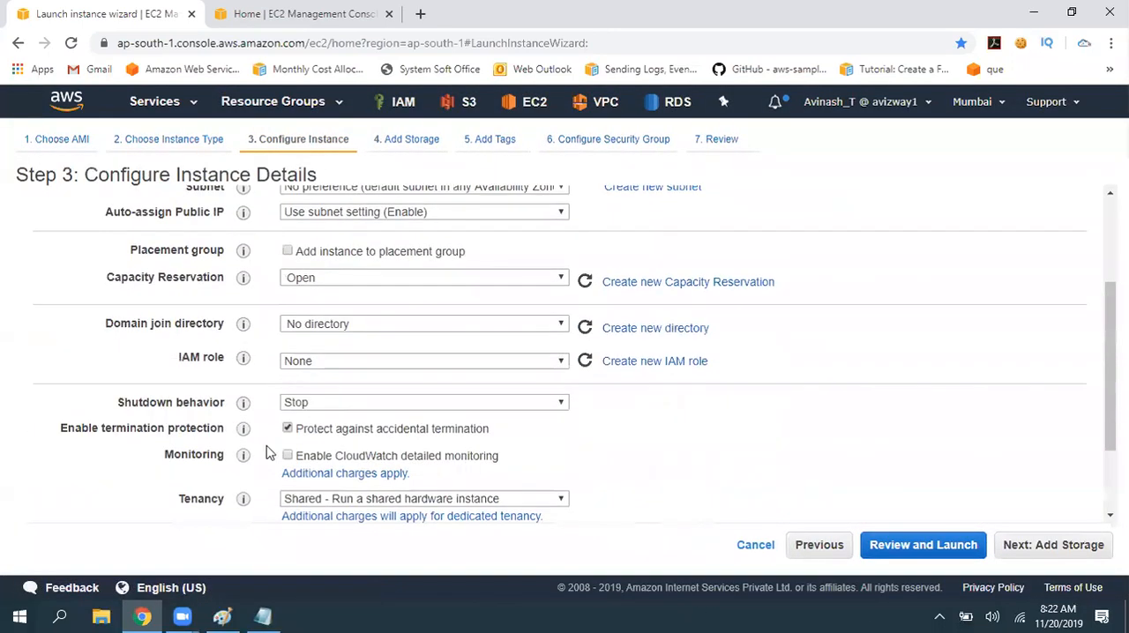
scroll(398, 359, down, 2)
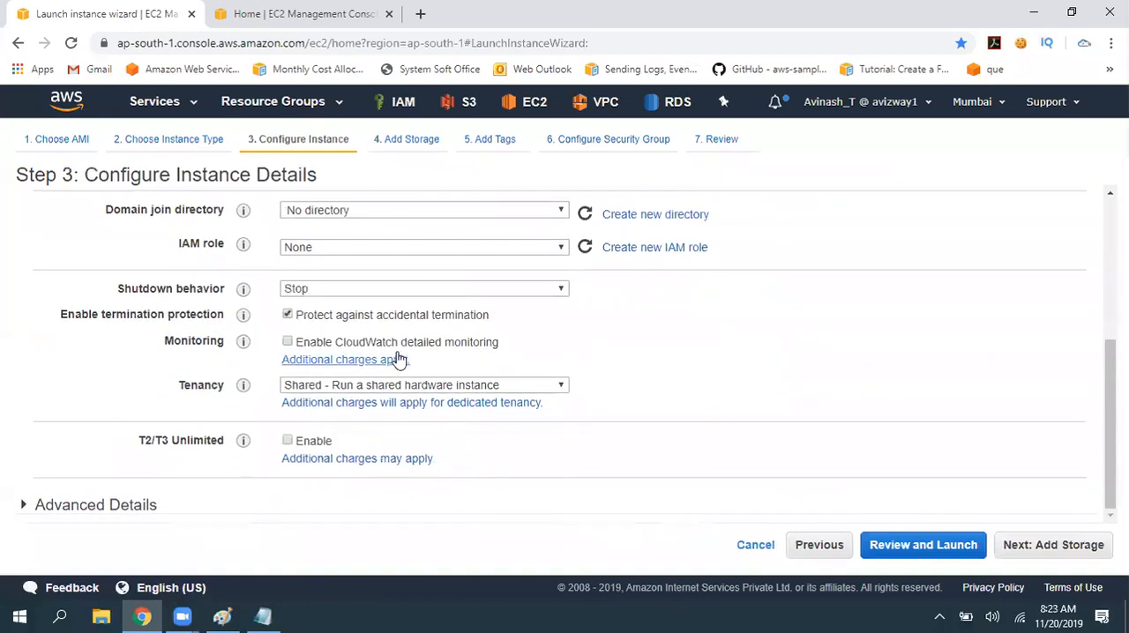
drag(383, 323, 485, 324)
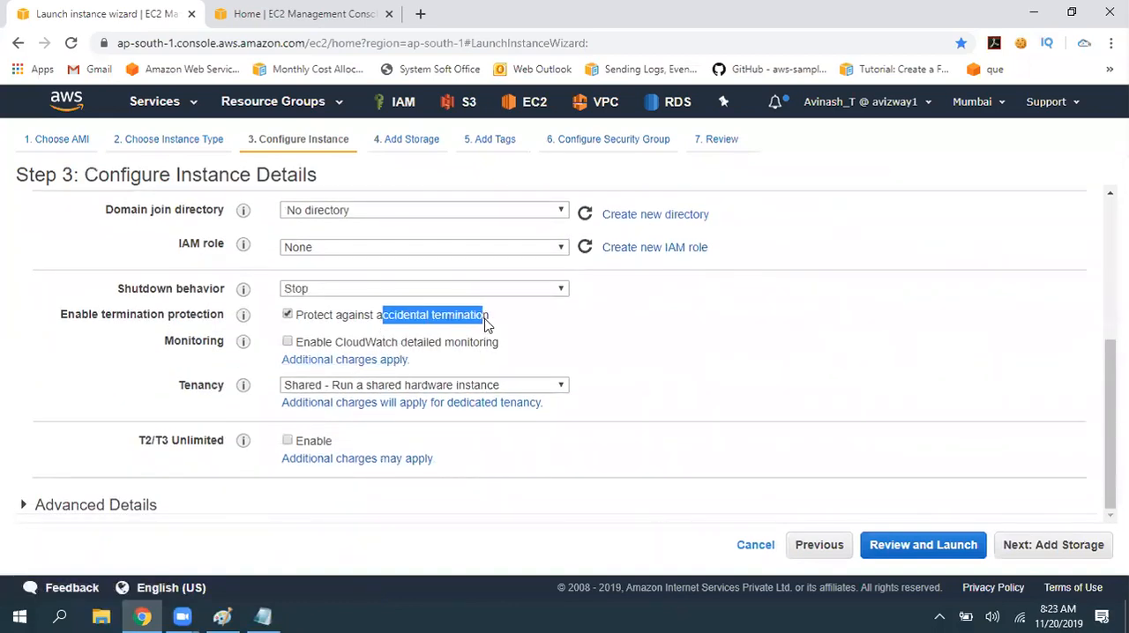
click(898, 360)
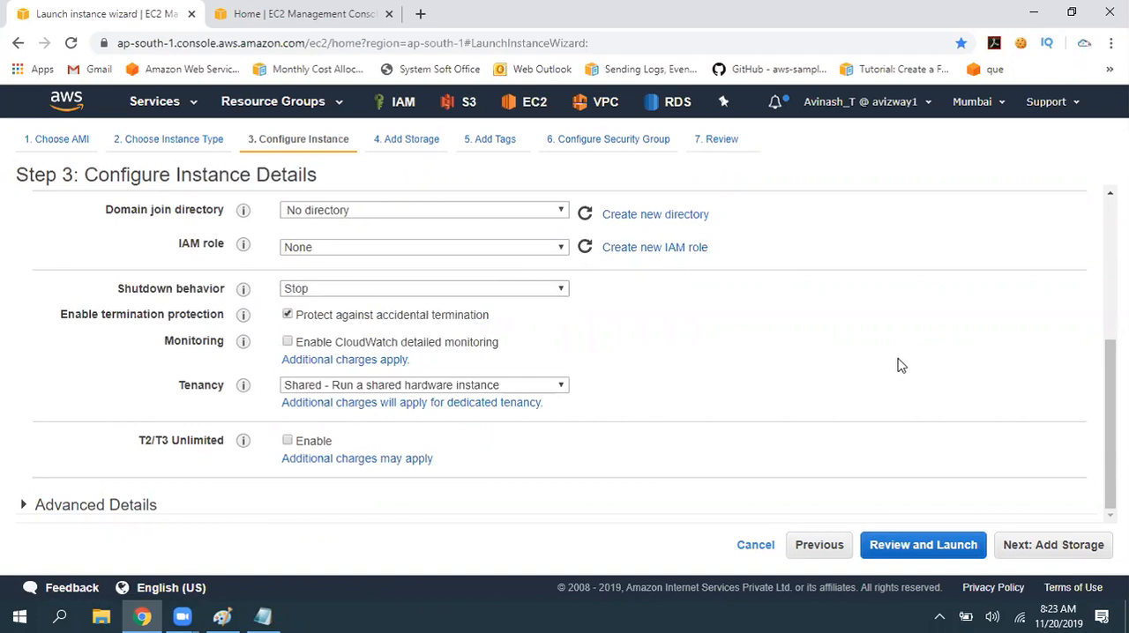
- Proceed to Add Storage and examine the root volume's device, snapshot and size
click(1053, 545)
drag(30, 334, 750, 391)
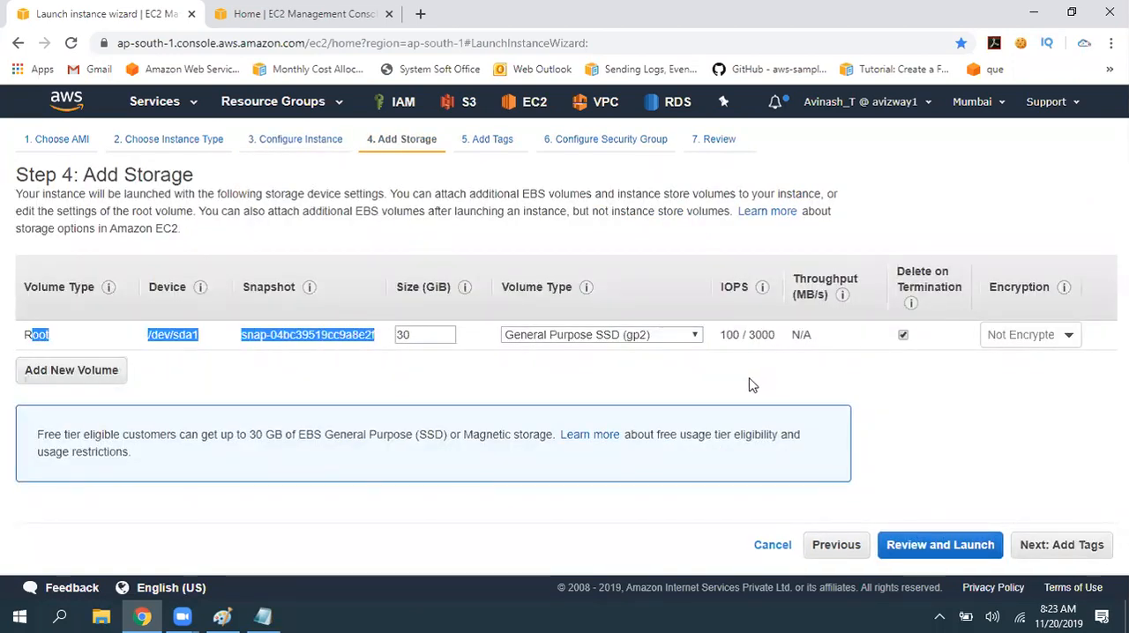
click(750, 385)
double_click(418, 336)
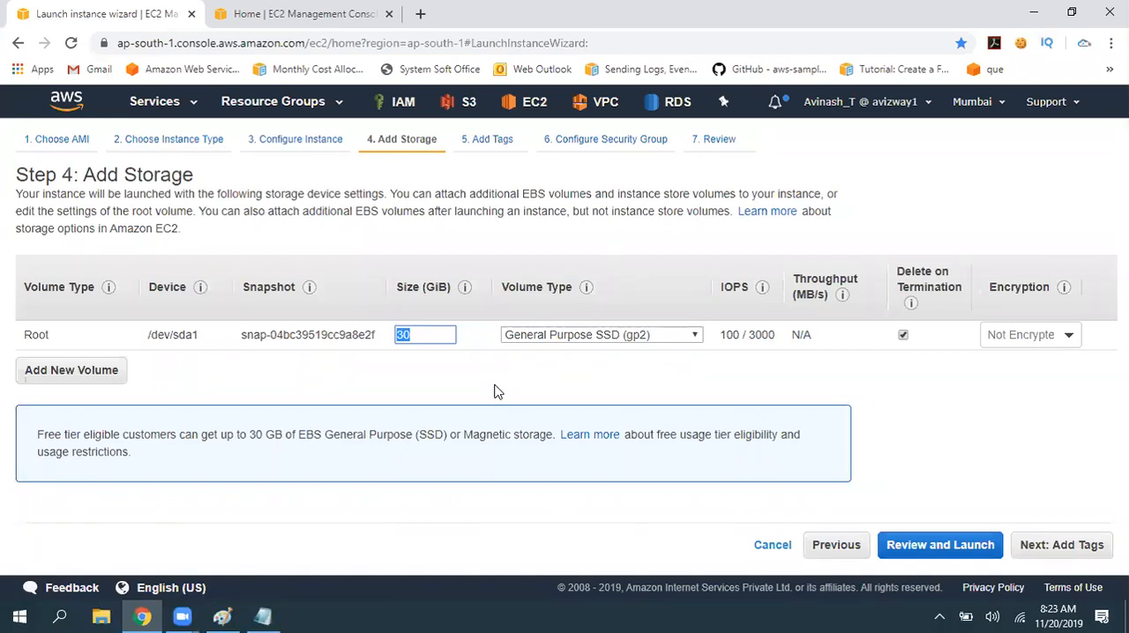
click(494, 392)
- Proceed to Add Tags, add a Name tag, and add a second tag with key OS and value Windows
click(1058, 545)
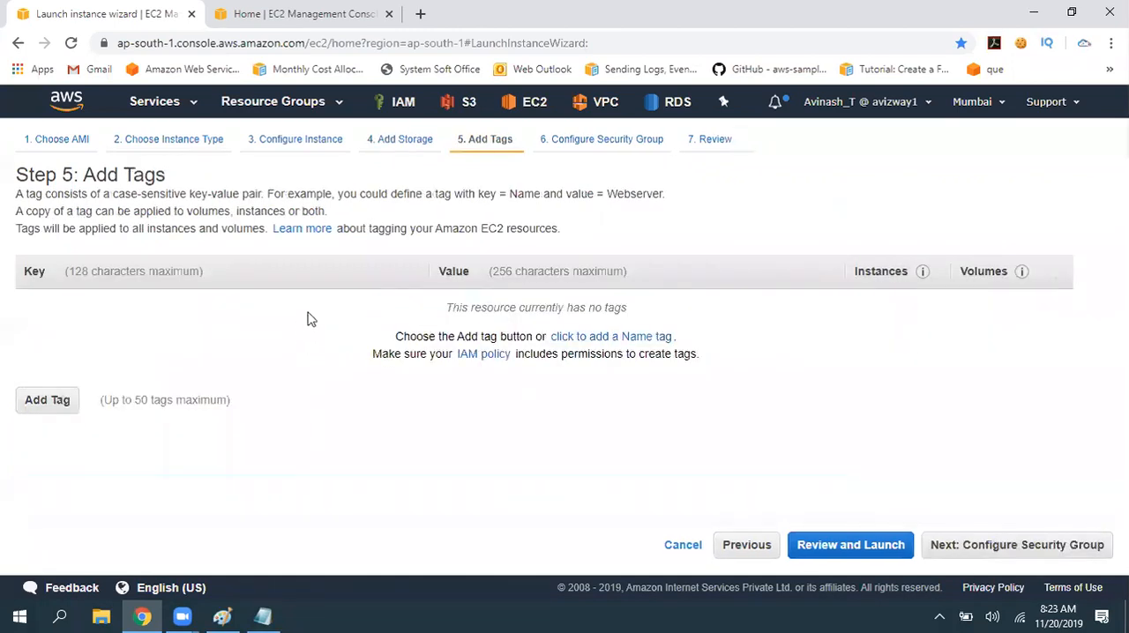
click(657, 346)
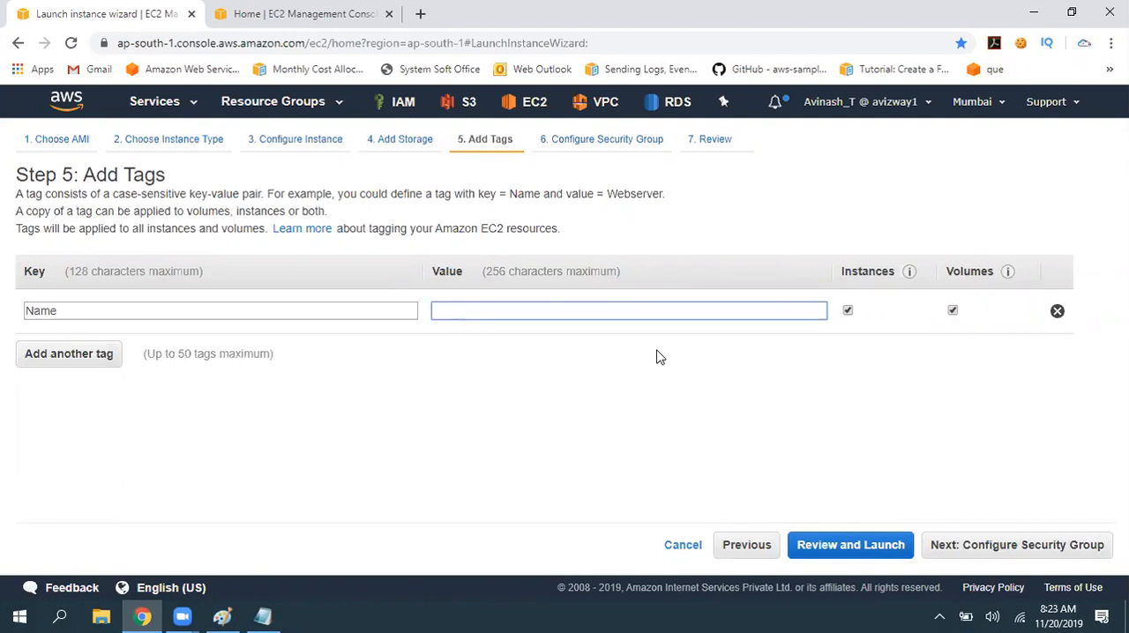
click(105, 353)
click(134, 350)
text(OS)
key(Tab)
text(Windows)
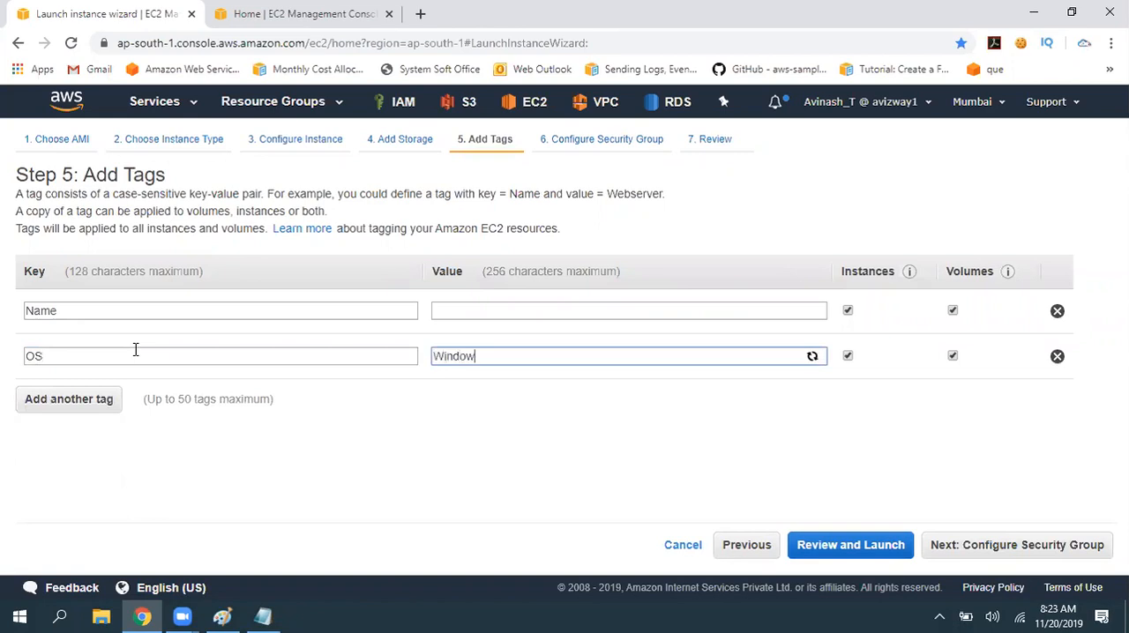
- Set the Name tag's value to "First Windows"
click(501, 311)
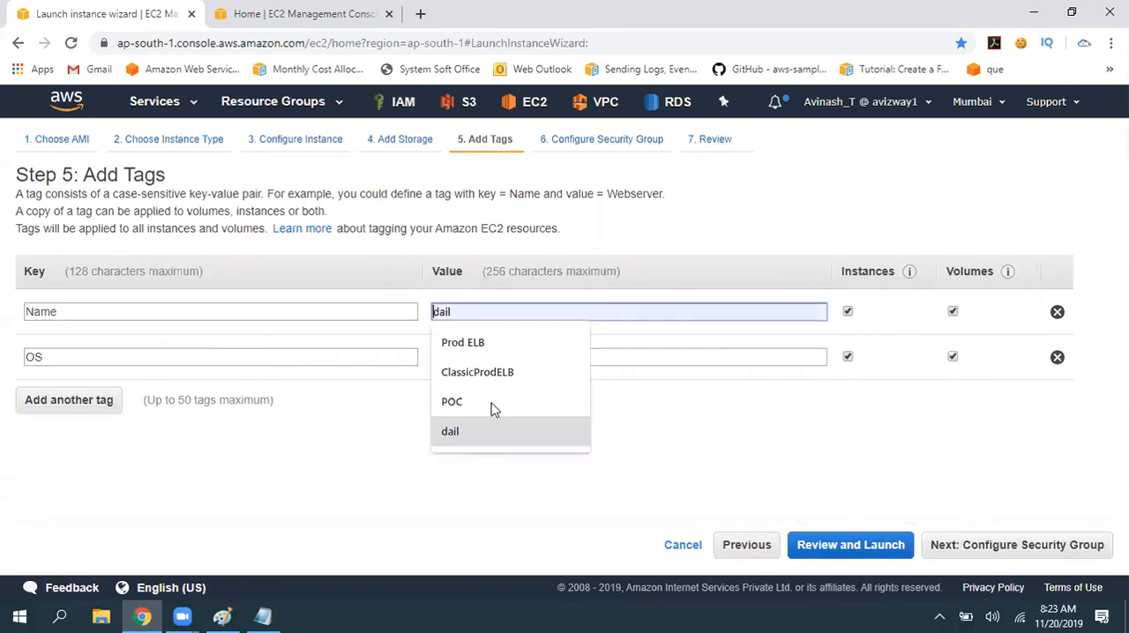
text(First Windows)
click(702, 431)
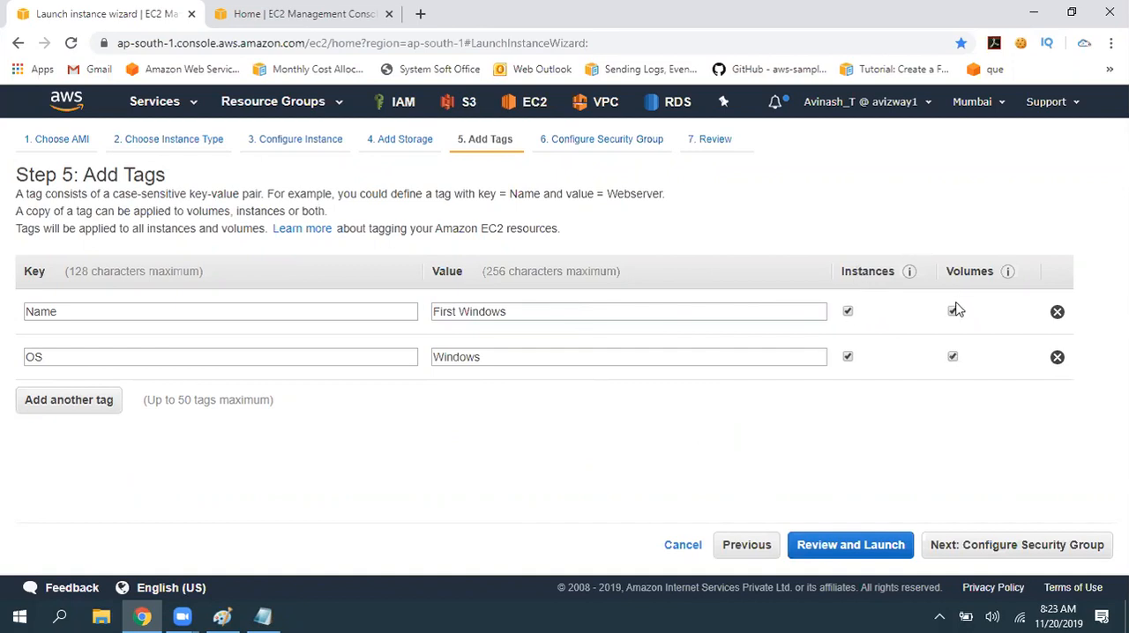
- Proceed to Configure Security Group and copy the page title "Step 6: Configure Security Group" below the monitoring notes in ec2.txt, spaced with blank lines
click(1008, 545)
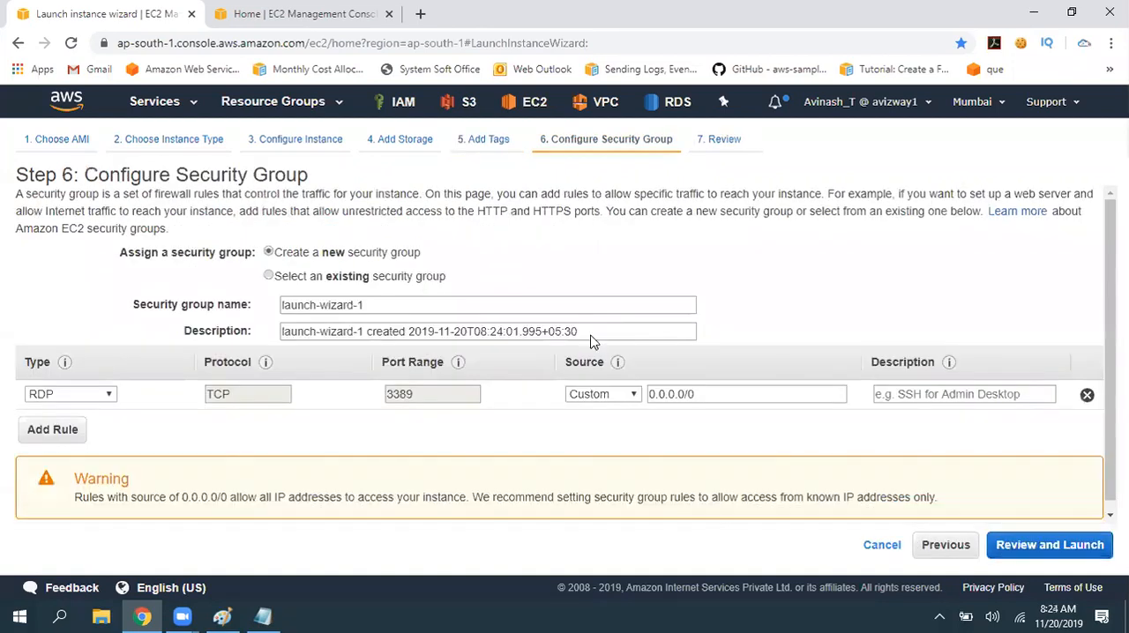
drag(16, 173, 458, 176)
key(ctrl+c)
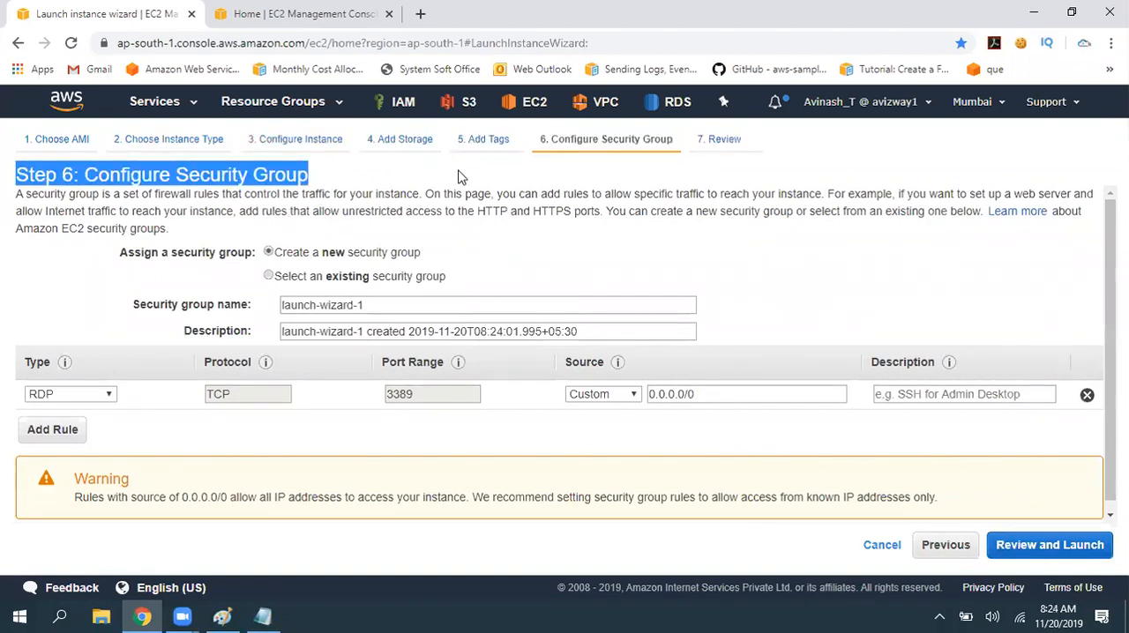
key(alt+Tab)
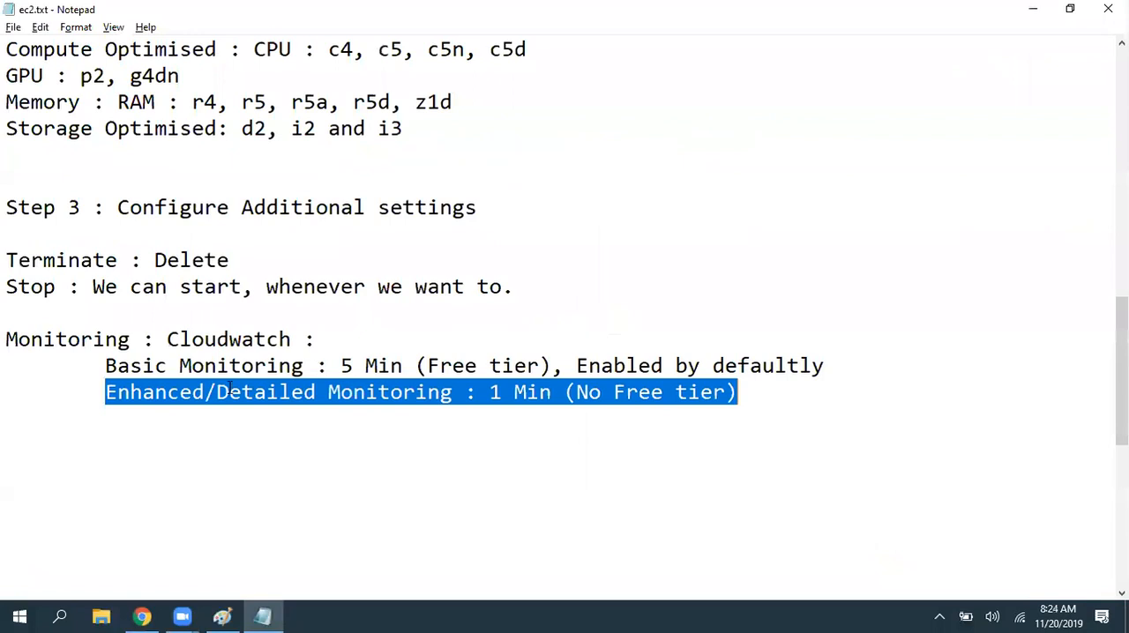
click(8, 474)
key(ctrl+v)
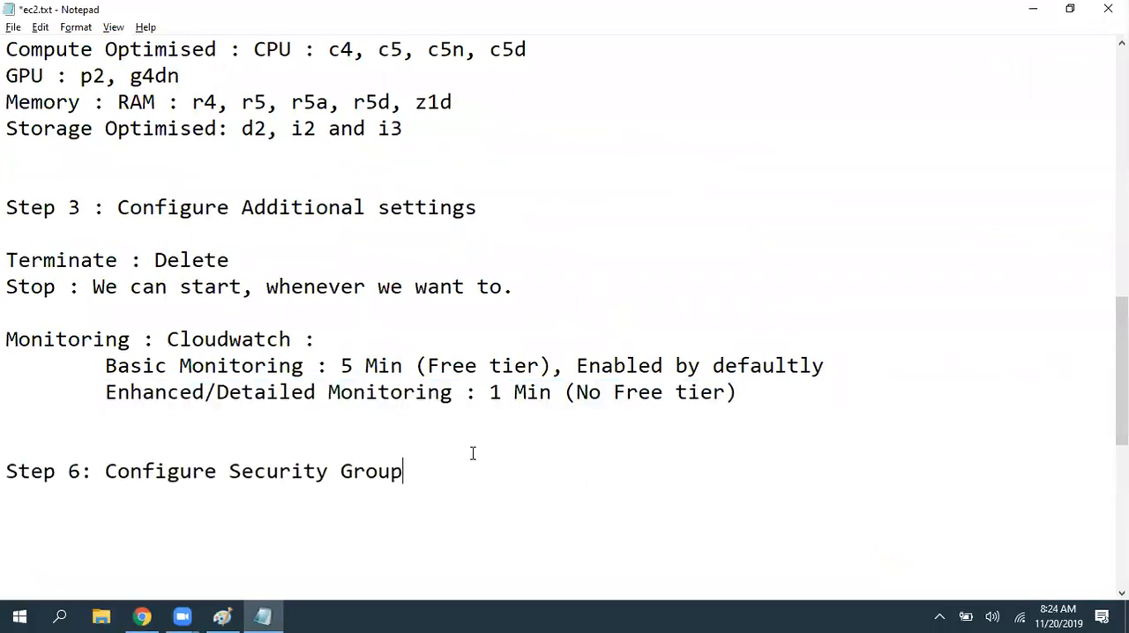
key(Return)
key(Return)
key(ctrl+s)
click(154, 445)
key(Return)
key(Return)
scroll(288, 409, down, 5)
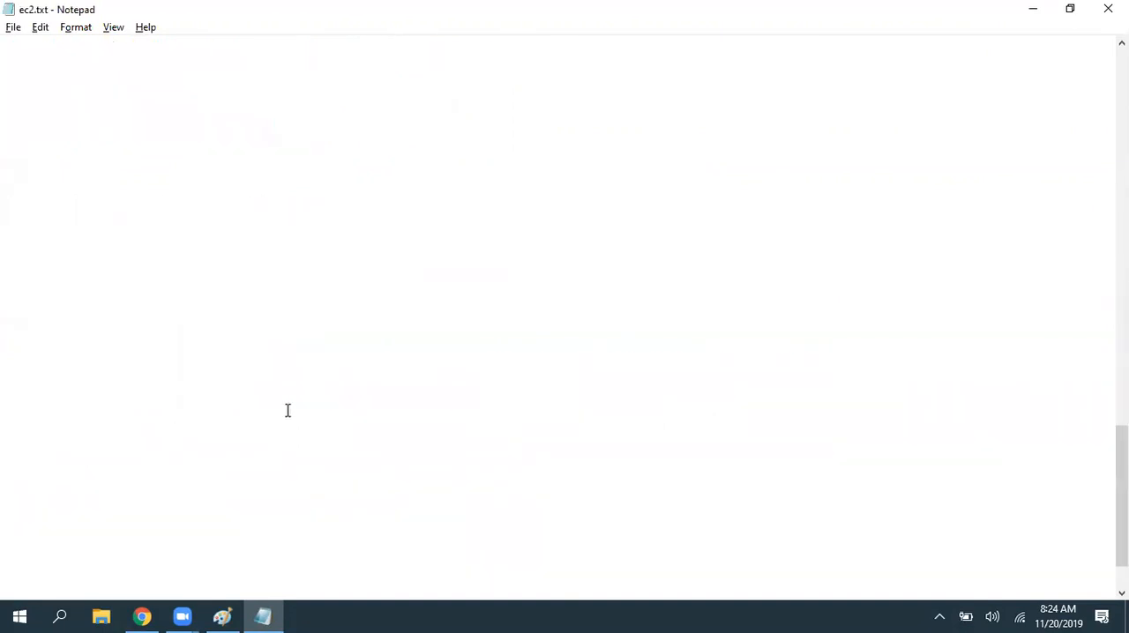
- Switch to Paint, circle the C1 SG box in the EC2 instance isolation diagram, and return to the ec2.txt notes
click(222, 616)
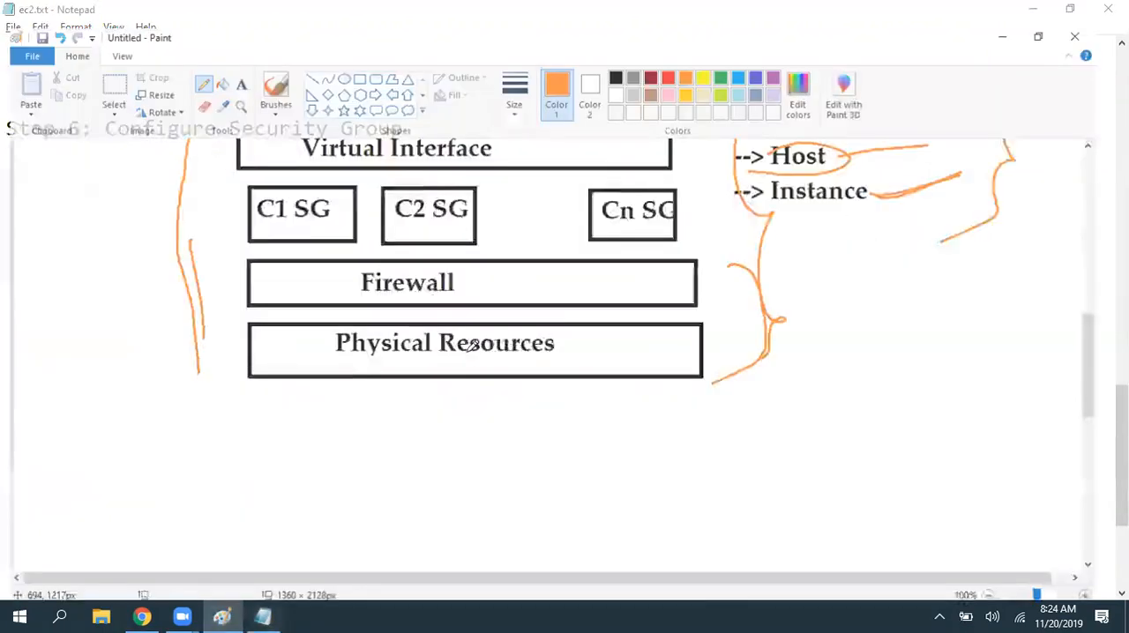
mouse_move(226, 375)
mouse_down()
mouse_move(384, 455)
mouse_move(243, 358)
mouse_move(348, 461)
mouse_move(388, 380)
mouse_move(251, 352)
mouse_up()
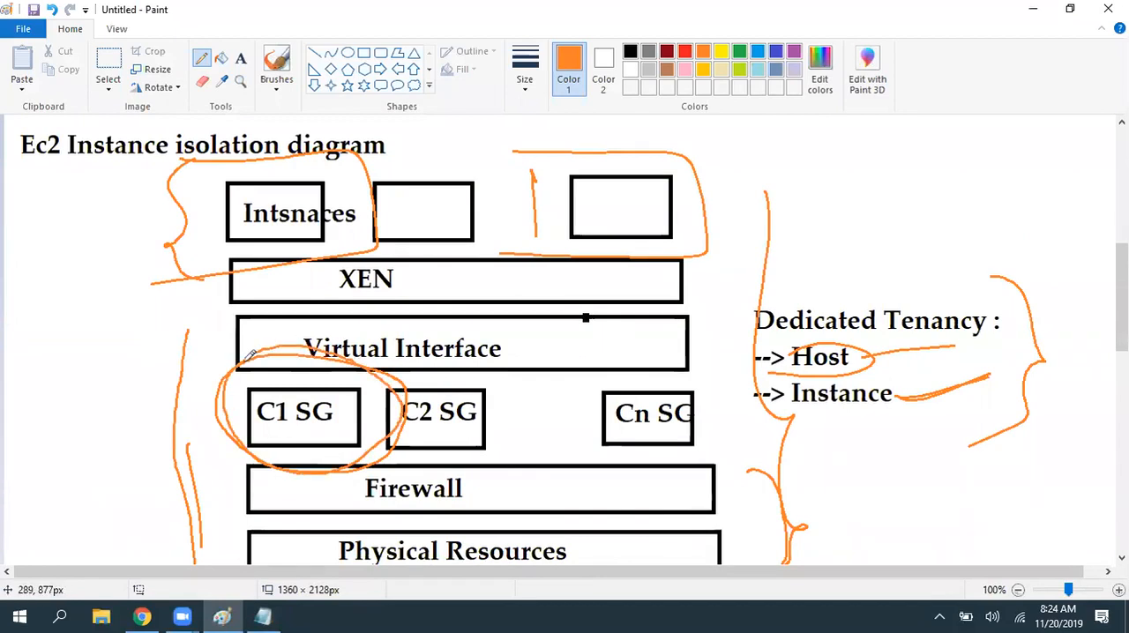
click(263, 616)
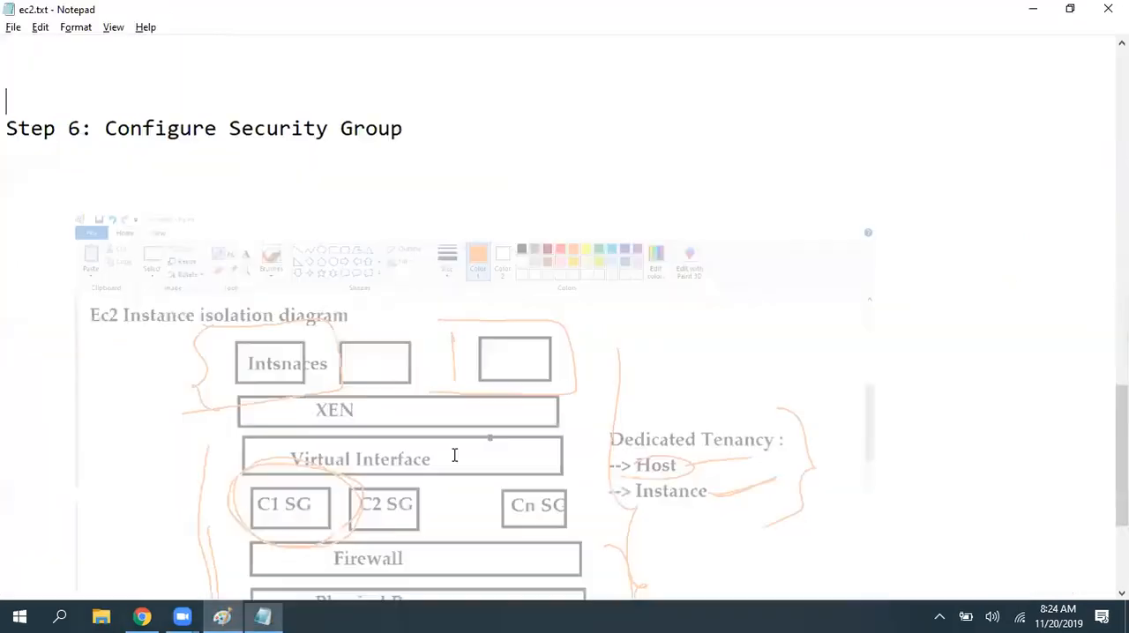
- Add the labels "Inbound :" and "Outbound :" under the Step 6 heading and save the notes
click(423, 137)
key(Return)
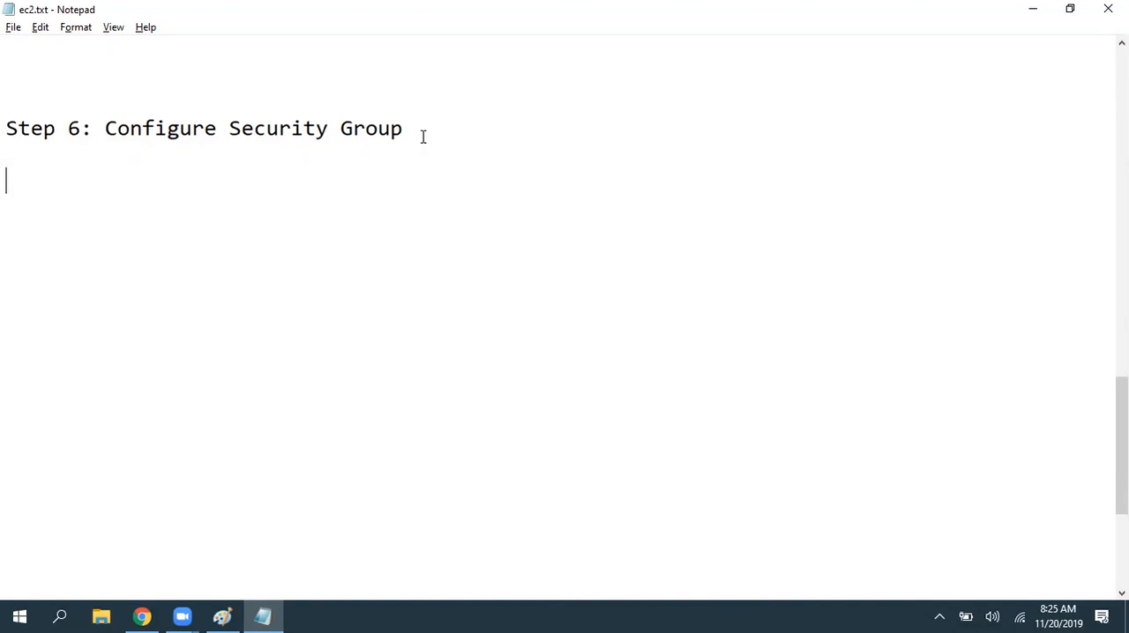
text(Inbound :)
key(Return)
text(Outbound :)
key(ctrl+s)
- Complete the Outbound line with "allo all traffic by defaultly." and save the file
key(Left)
key(Left)
key(Right)
key(Right)
text(allo all traffic by defaultly)
key(ctrl+s)
text(.)
key(ctrl+s)
- Complete the Inbound line with "We need to open required ports.", insert blank lines below it, and save
key(Up)
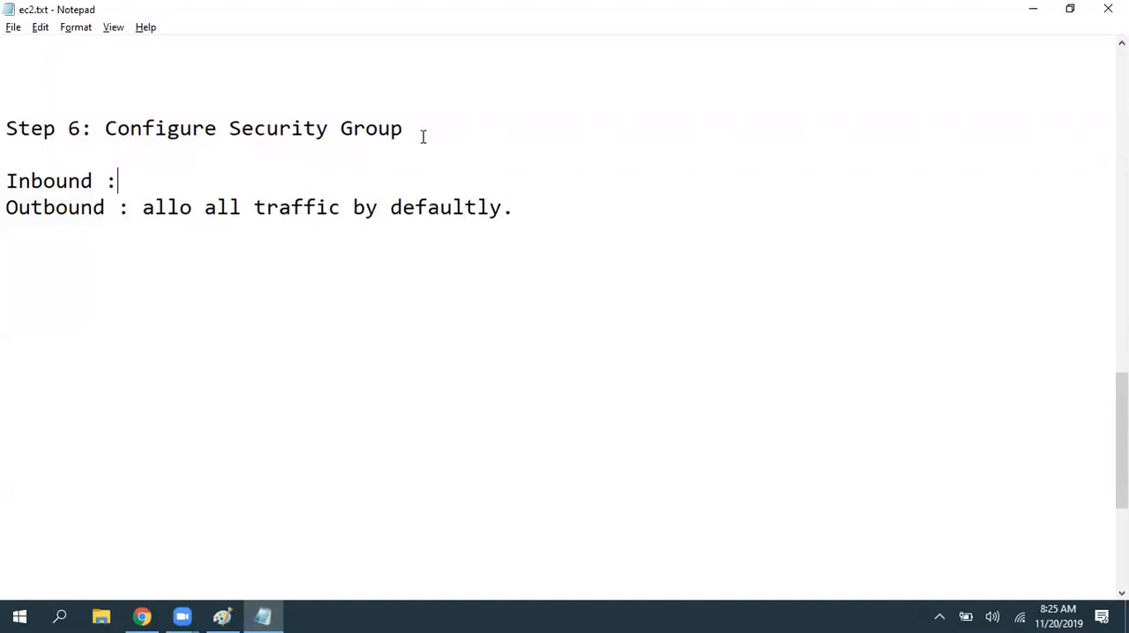
text(We need to open required ports.)
key(Return)
key(Return)
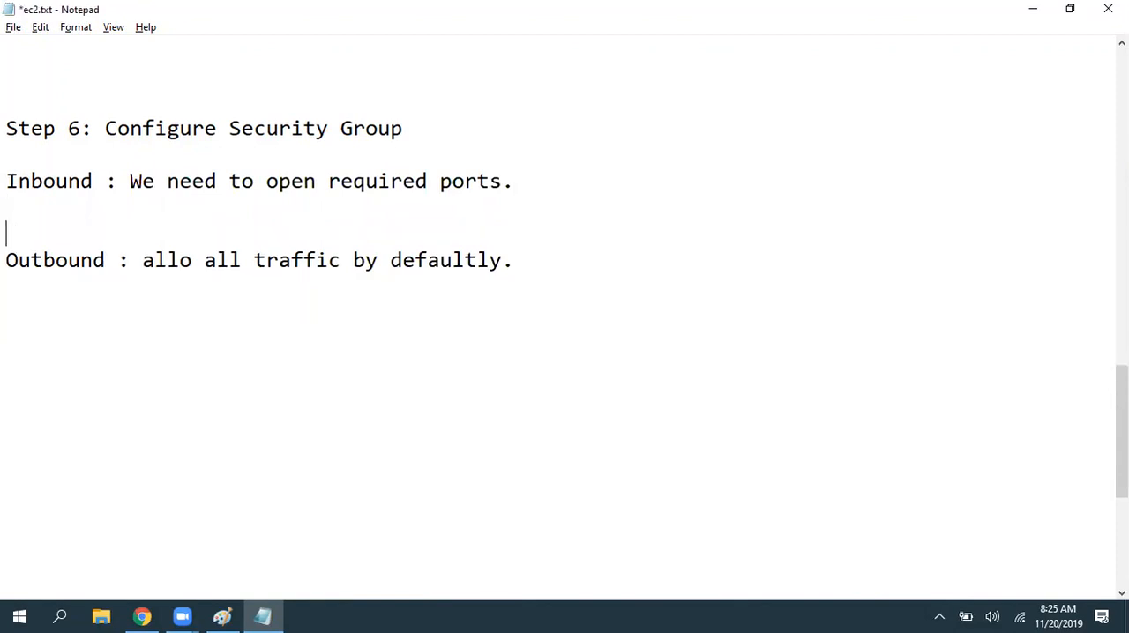
key(Return)
key(Up)
key(Up)
key(ctrl+s)
key(Return)
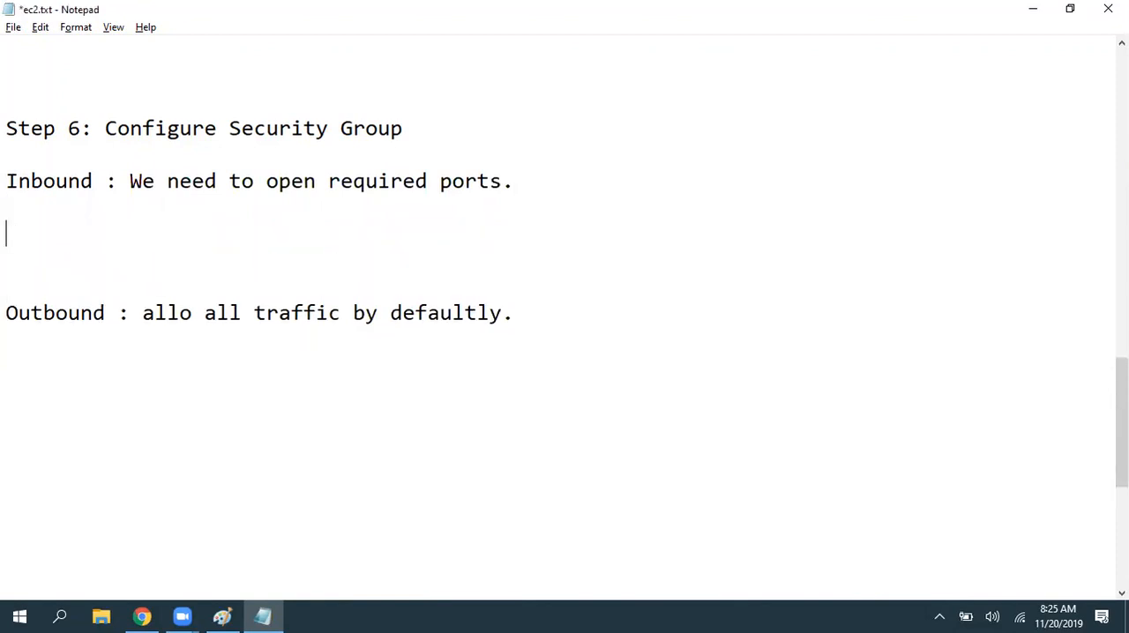
key(ctrl+s)
- Write "ports : 0-65535" between the Inbound and Outbound lines and save the notes
key(Down)
key(Tab)
text(P)
key(BackSpace)
key(BackSpace)
text(ports : 0-65535)
key(ctrl+s)
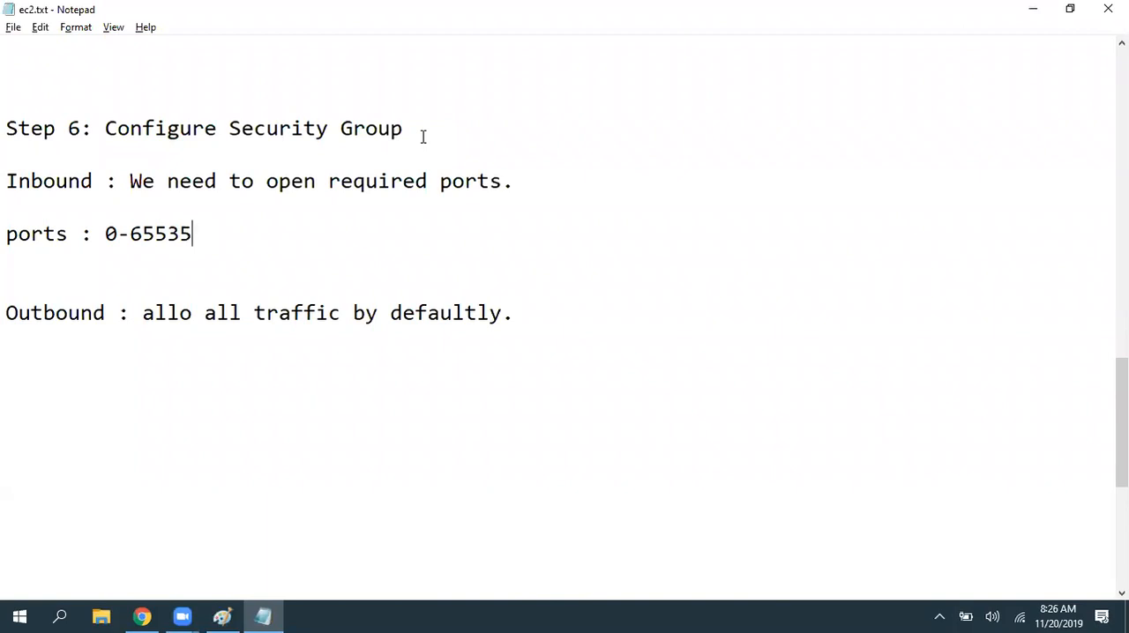
- Try 65536 as the port range's upper limit, restore it to 65535, and save the notes
key(BackSpace)
text(6)
key(ctrl+s)
key(BackSpace)
text(5)
key(ctrl+s)
- Switch to Chrome and load google.com:80 in a new tab to demonstrate reaching a site through a port
click(142, 617)
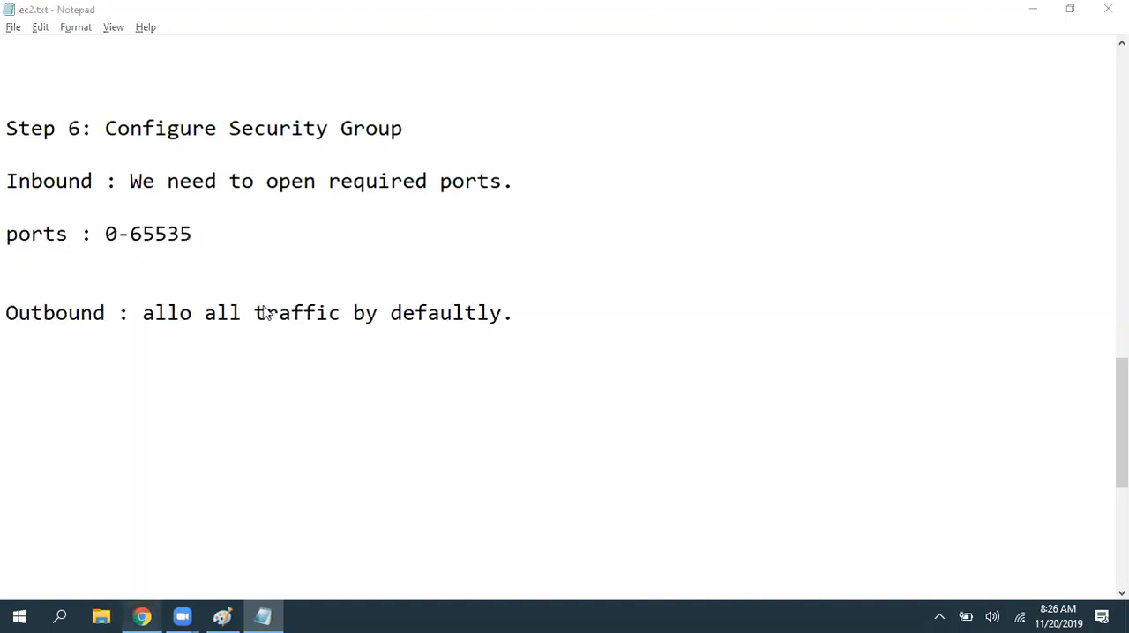
click(331, 10)
click(420, 14)
text(go)
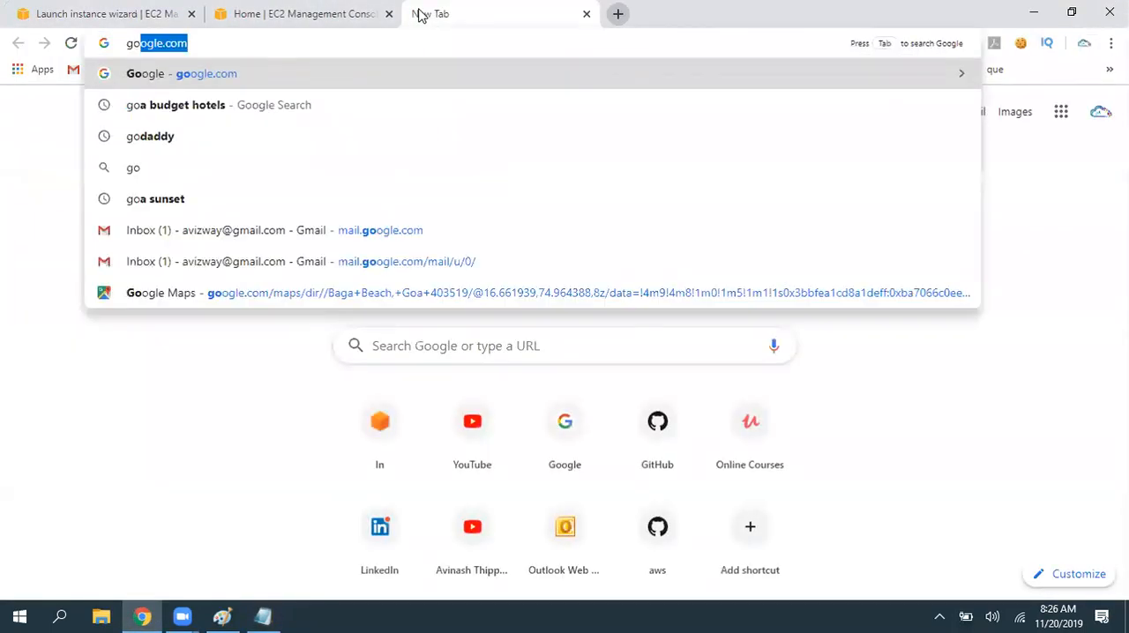
text(ogle.com:80)
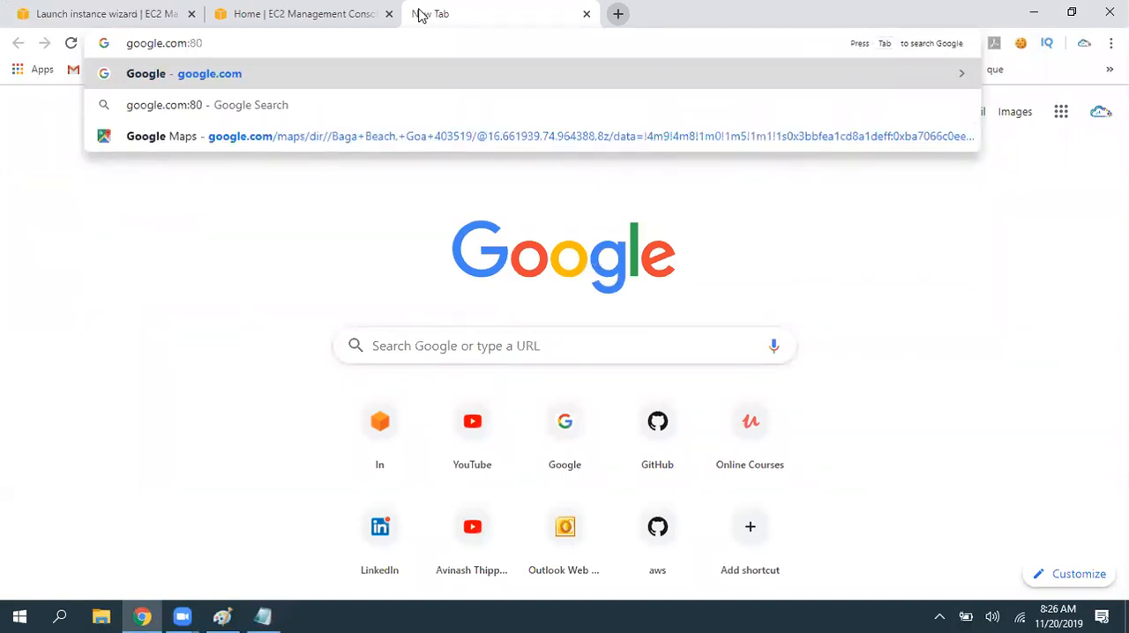
key(Return)
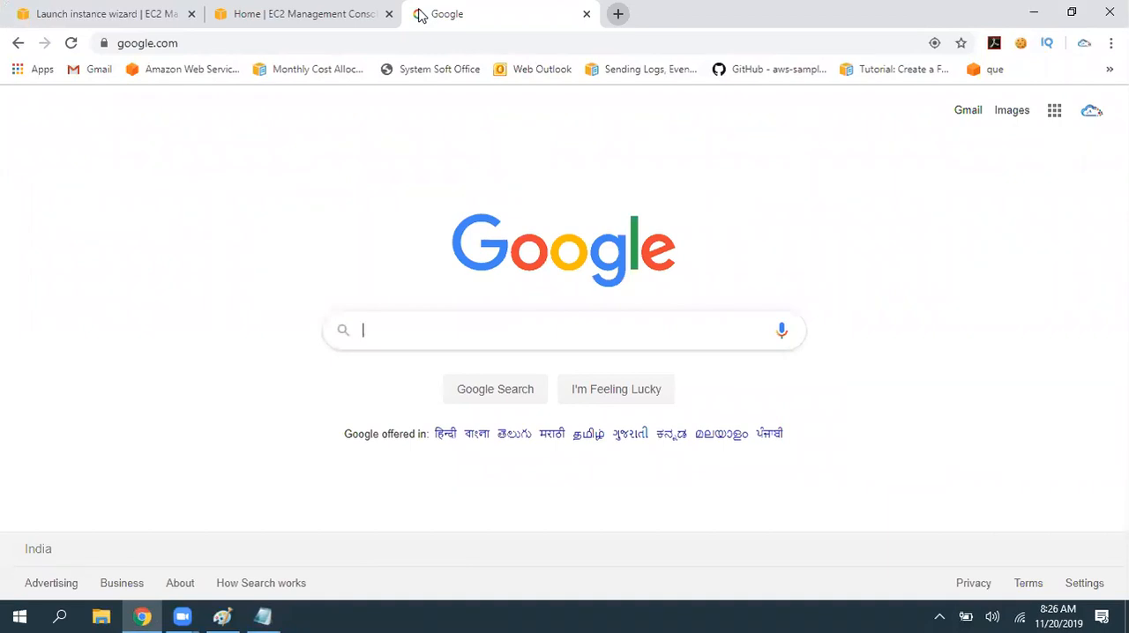
- Switch to the ec2.txt notes in Notepad and add the lines "http: 80" and "https :443" below the ports range
click(194, 44)
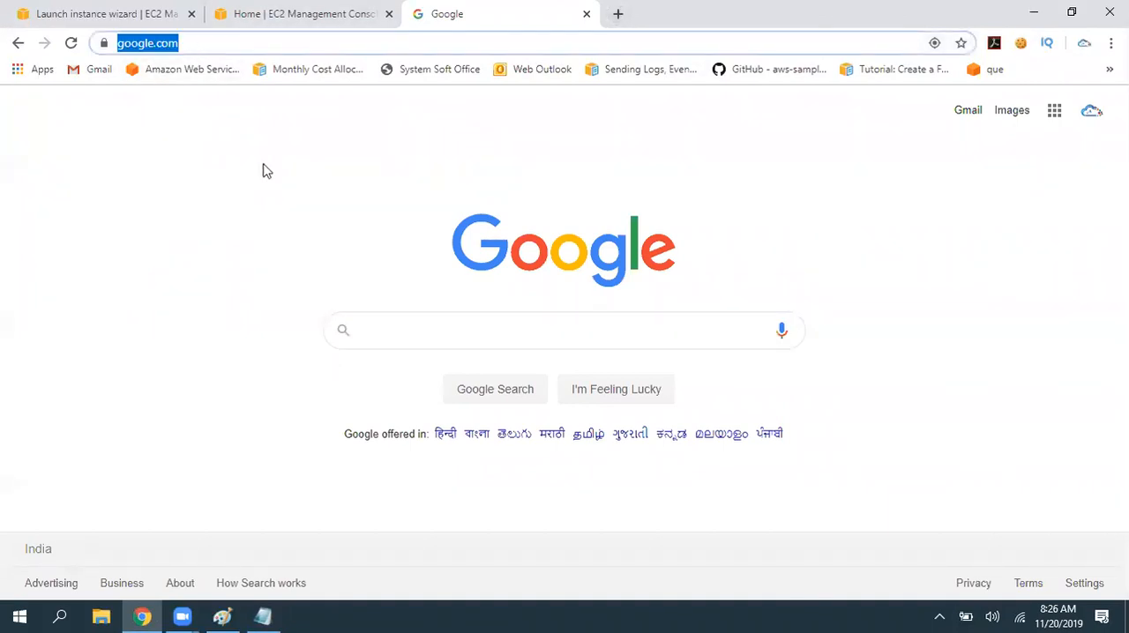
click(265, 167)
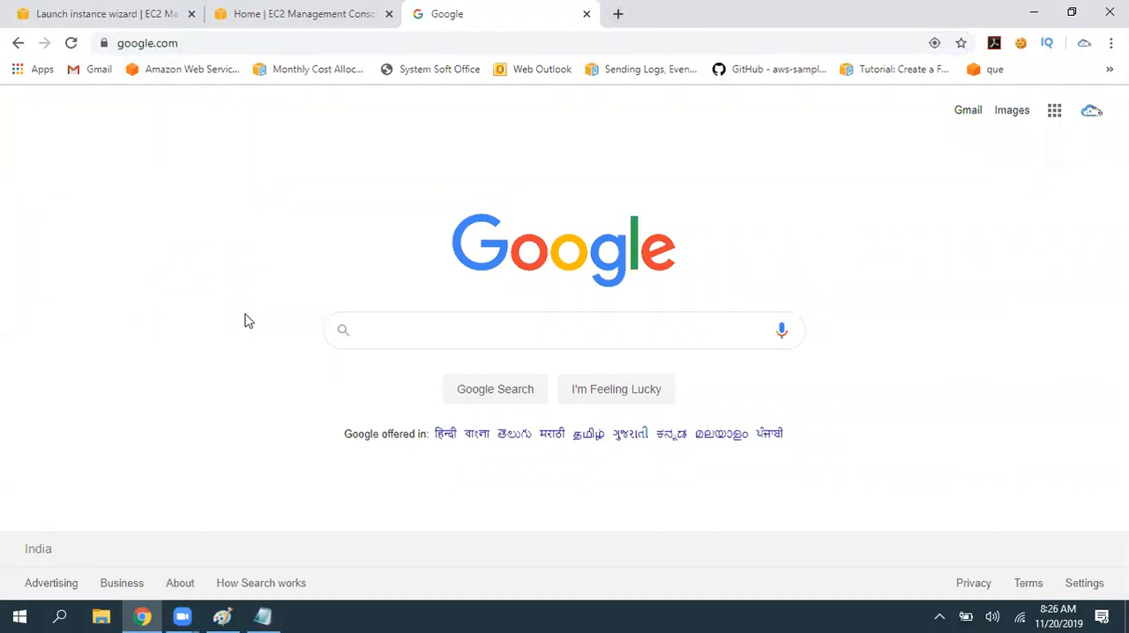
click(263, 617)
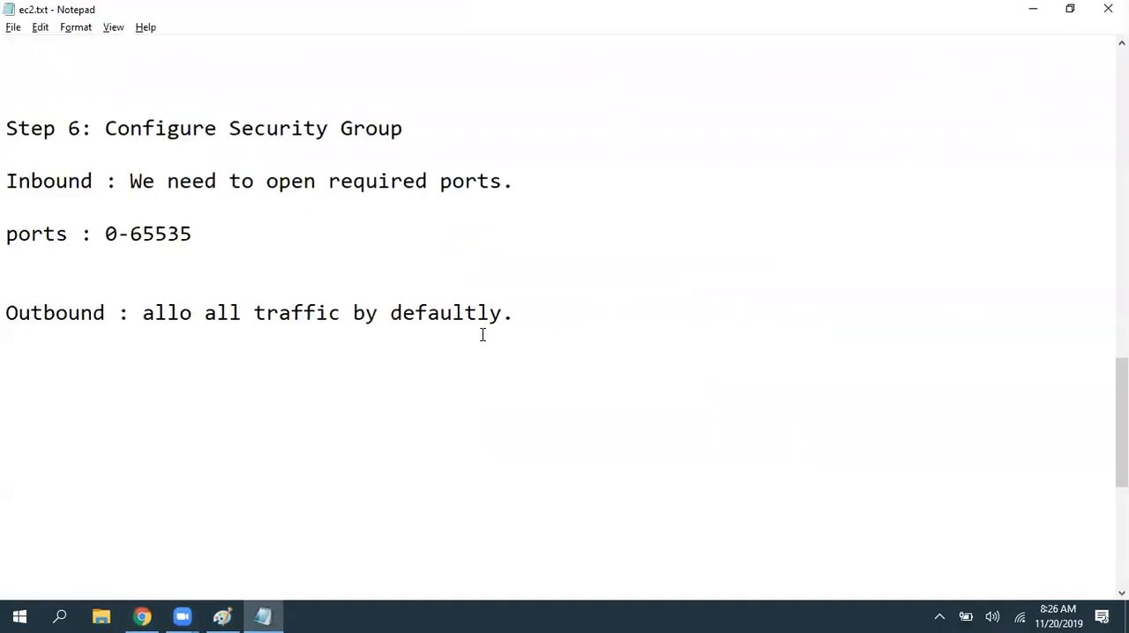
key(Return)
key(Return)
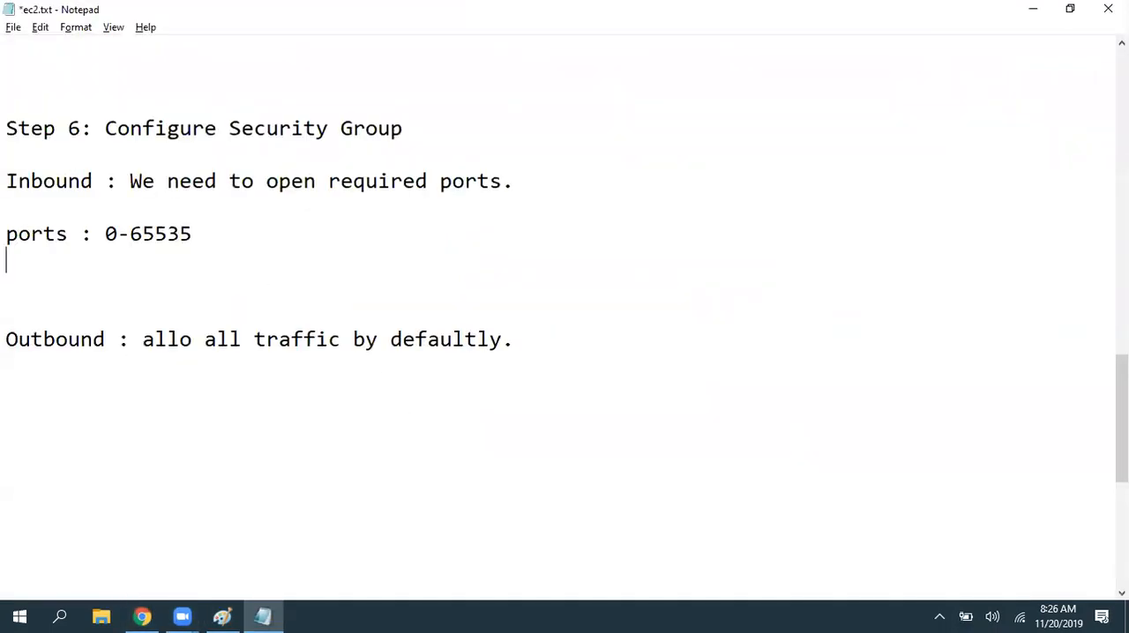
text(http:)
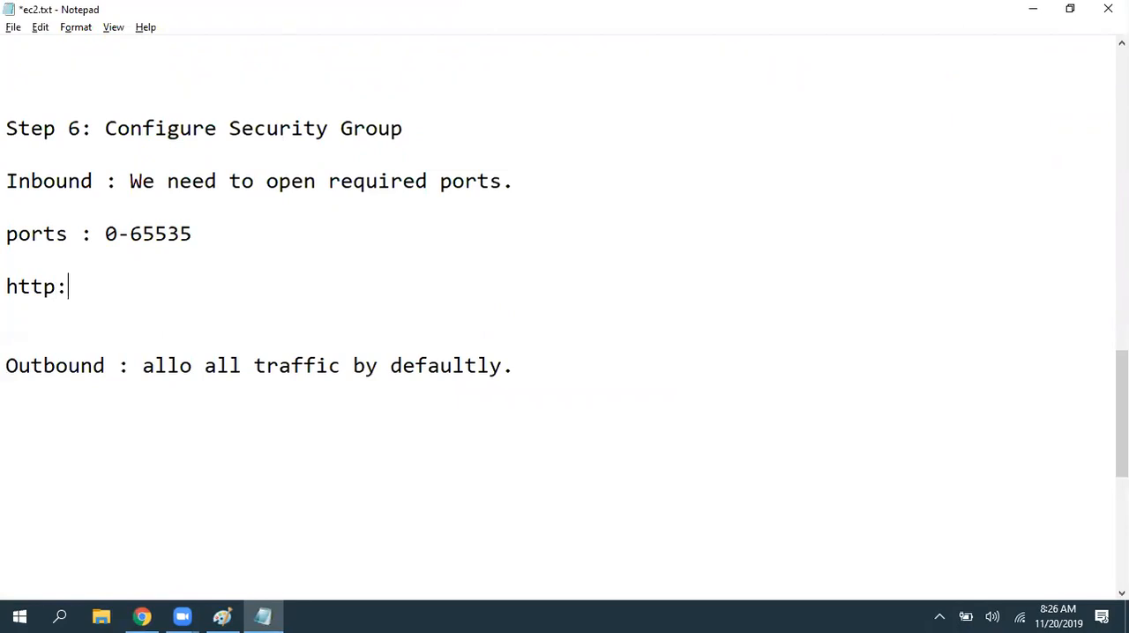
text( 80)
key(Return)
text(https :443)
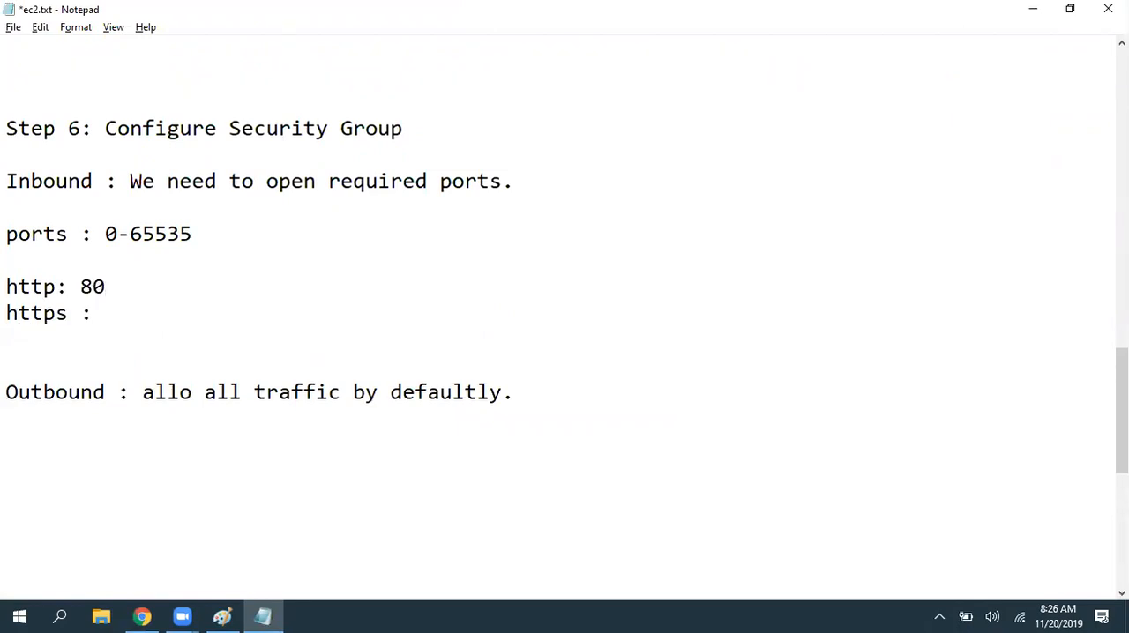
- Insert the lines "ssh:22" and "rdp:3389" above the http line and save the notes
key(Up)
key(Up)
key(Return)
text(ssh:22)
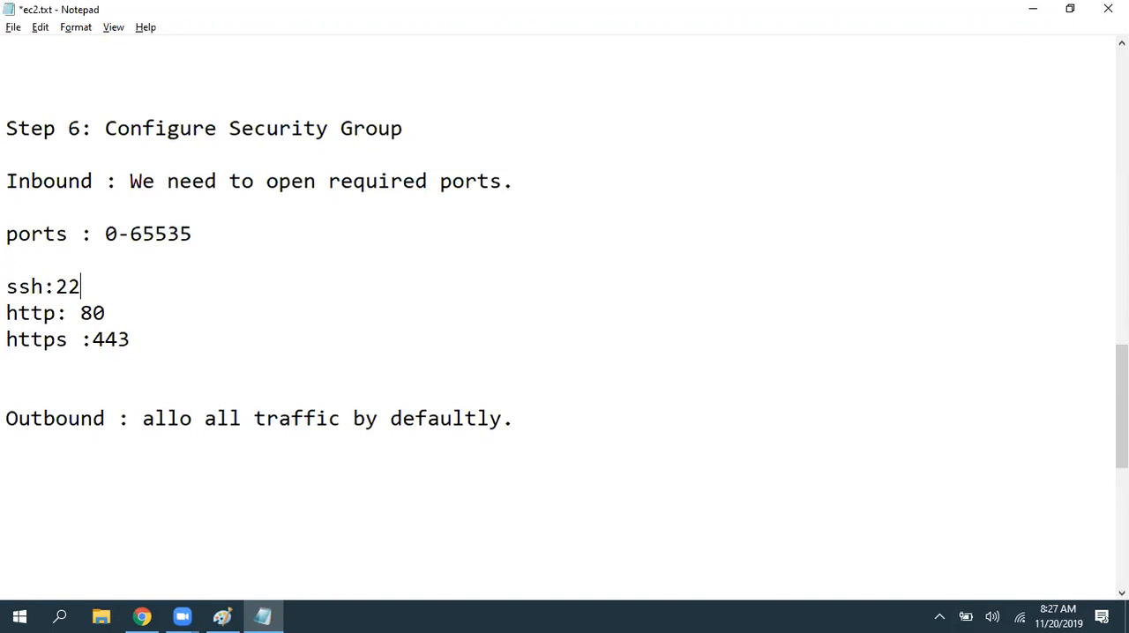
key(Return)
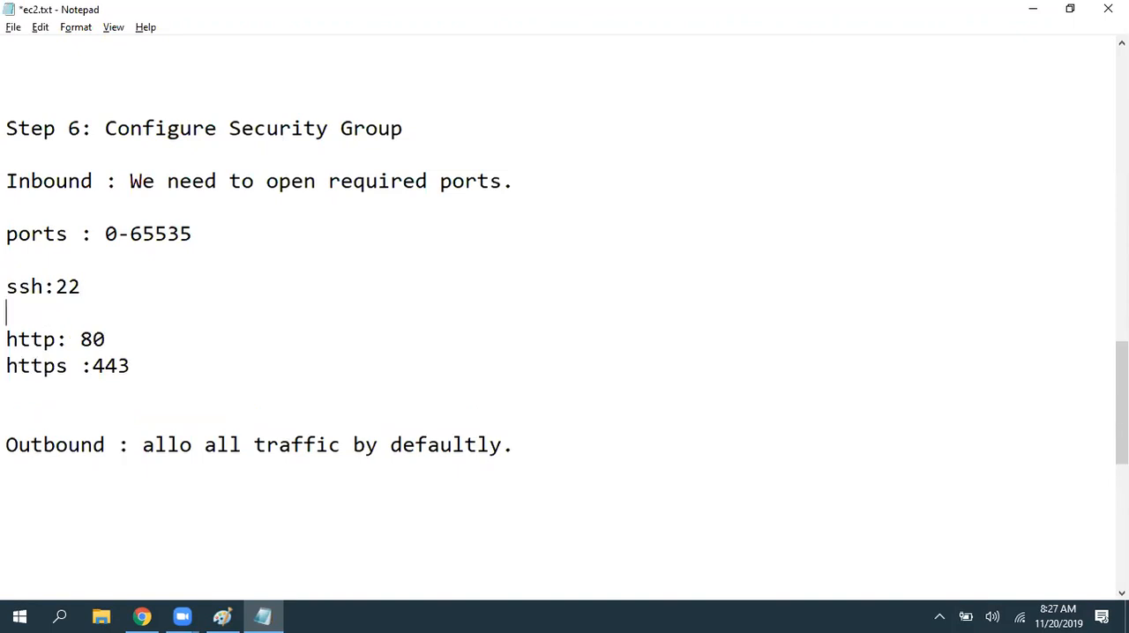
text(rdp:3389)
key(ctrl+s)
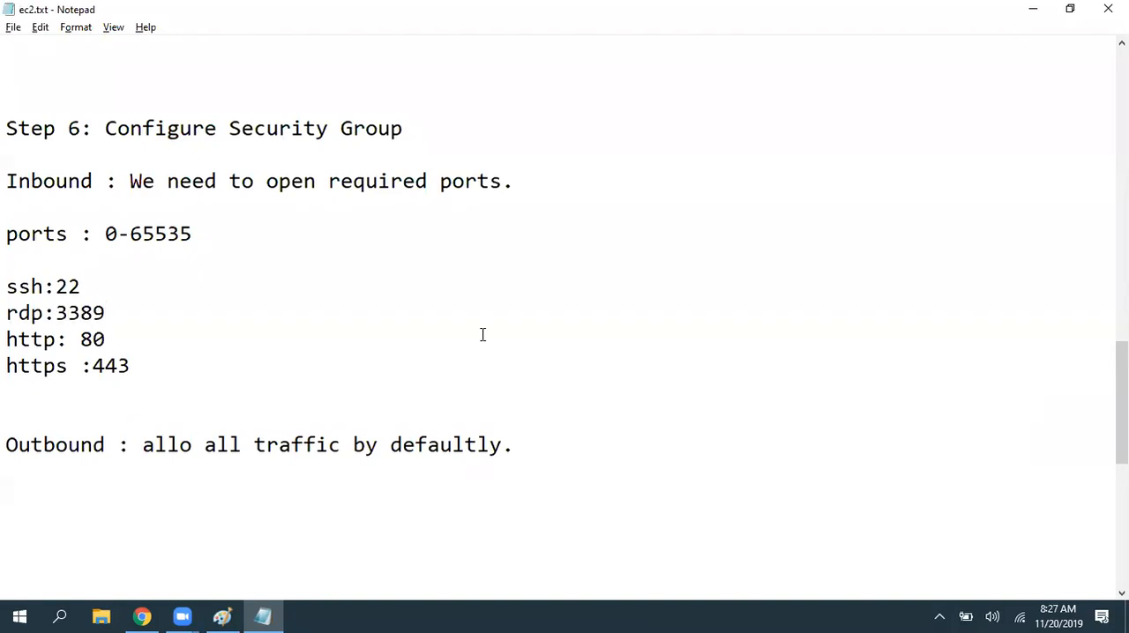
- Add the line "mssql:1433" below the https line
key(Down)
key(Down)
key(Right)
key(Right)
key(Return)
text(mssql)
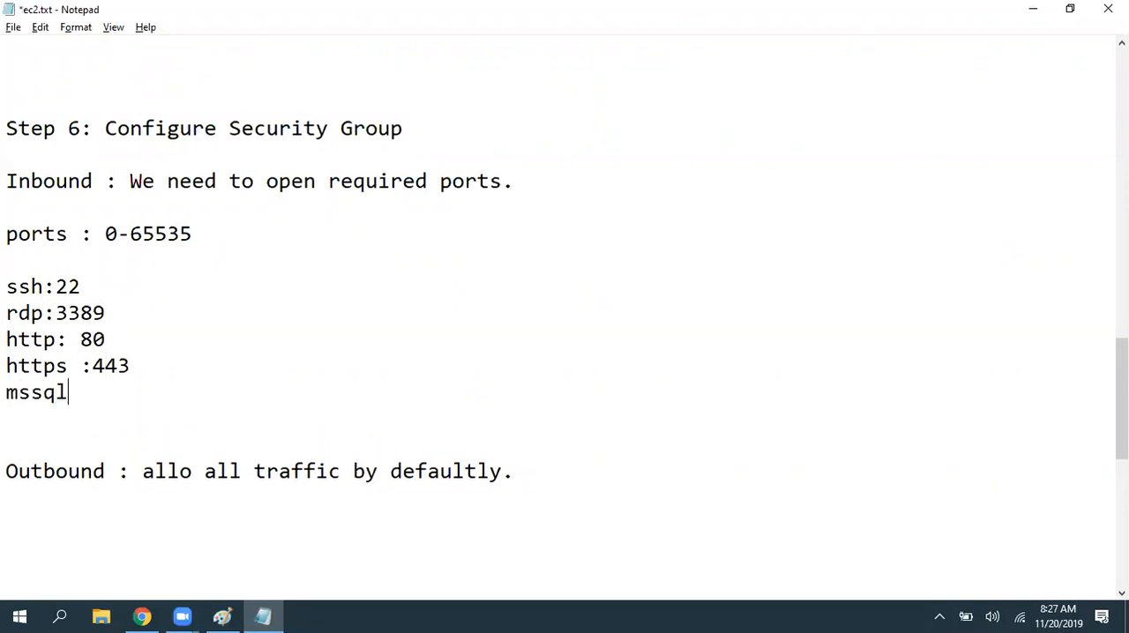
text(:1433)
key(Return)
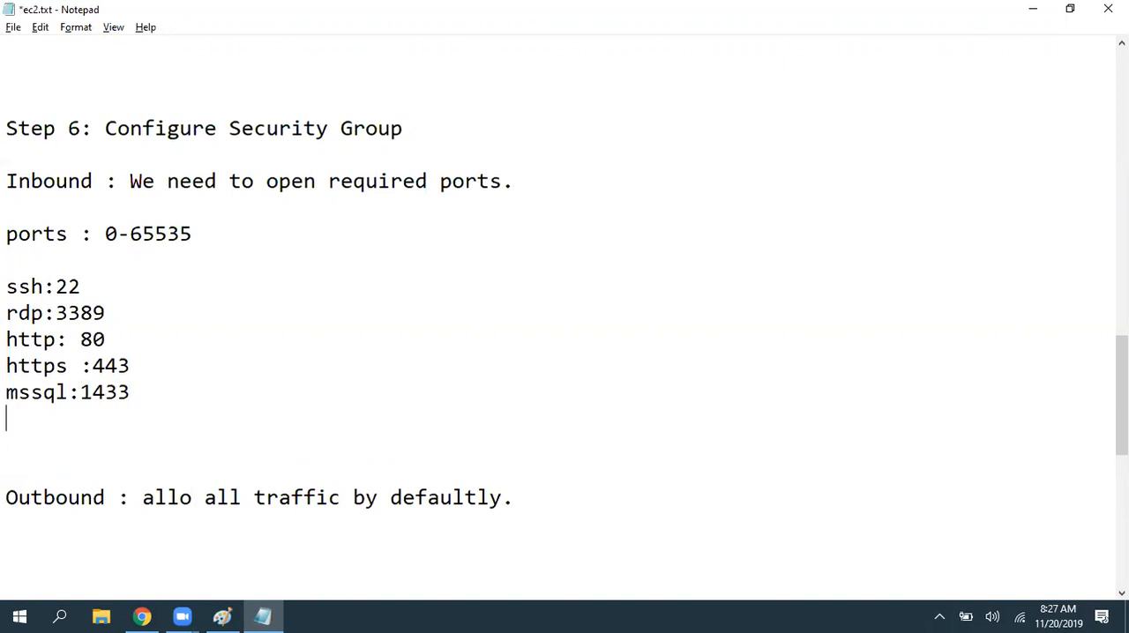
- Add the line "mysql:3306" below the mssql line, leaving one blank line before Outbound, and save the notes
key(BackSpace)
key(Up)
key(Down)
key(Home)
key(Right)
key(Delete)
text(y)
key(BackSpace)
text(s)
key(Down)
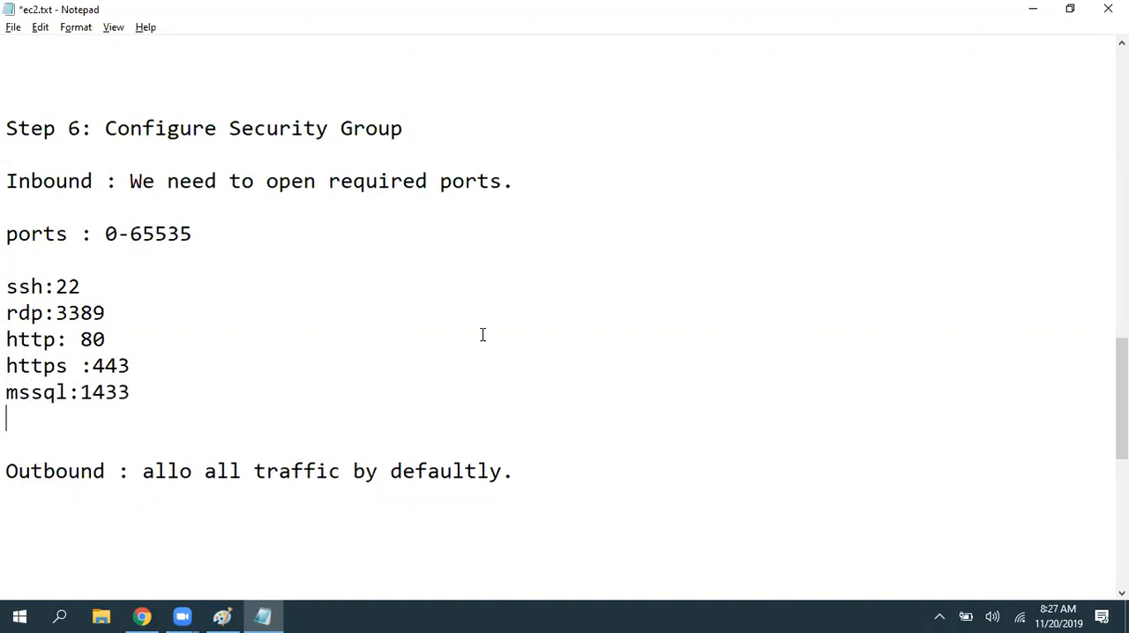
text(mysql:3306)
key(ctrl+s)
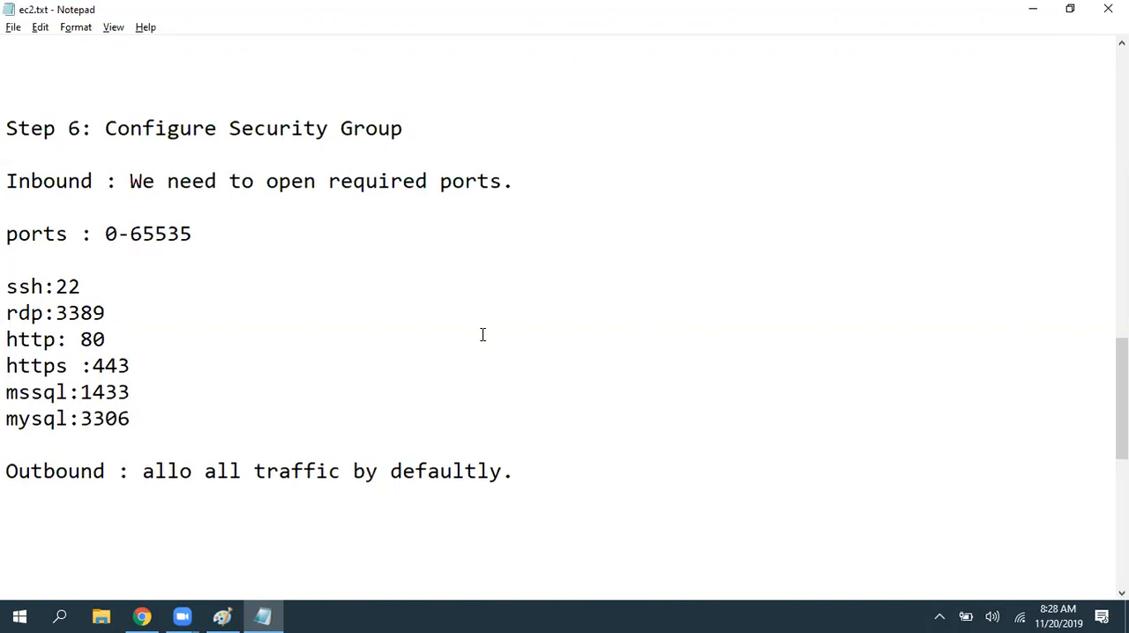
- Highlight the port list from ssh through mysql to point it out
key(shift+Up)
key(shift+Home)
key(shift+Up)
key(shift+Up)
key(shift+Up)
key(shift+Up)
key(shift+Up)
key(shift+Up)
key(shift+Down)
key(shift+Down)
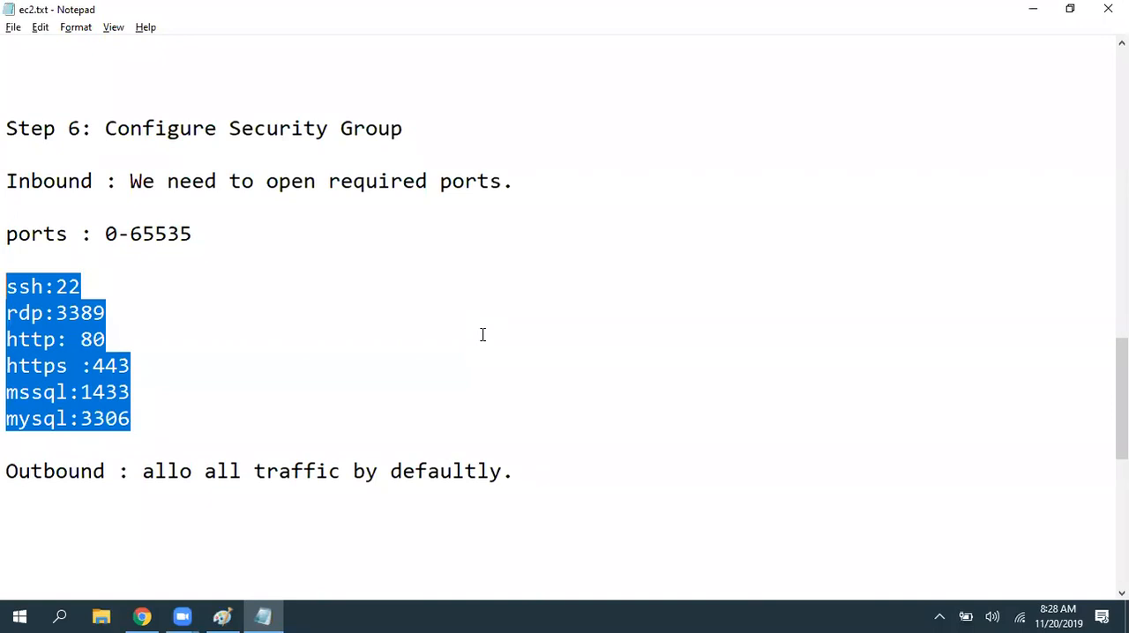
- Annotate the rdp line with "--> Windows" and the ssh line with "--> Linux", and save the notes
key(Down)
key(End)
key(Tab)
text(--> Windows)
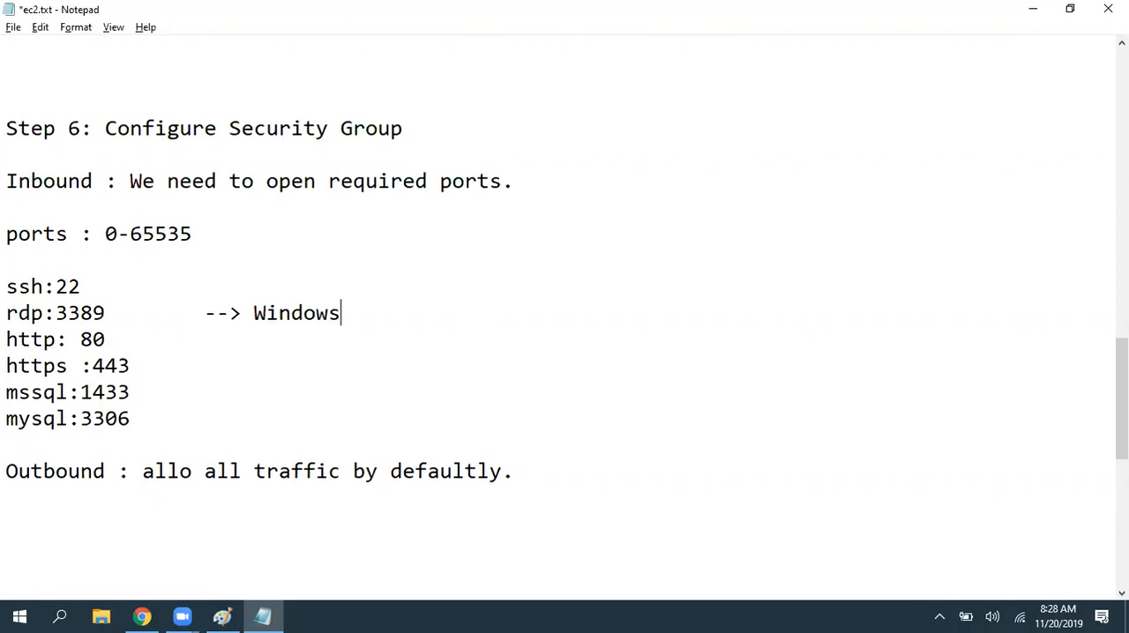
key(Up)
key(Tab)
text(--> Linux)
key(ctrl+s)
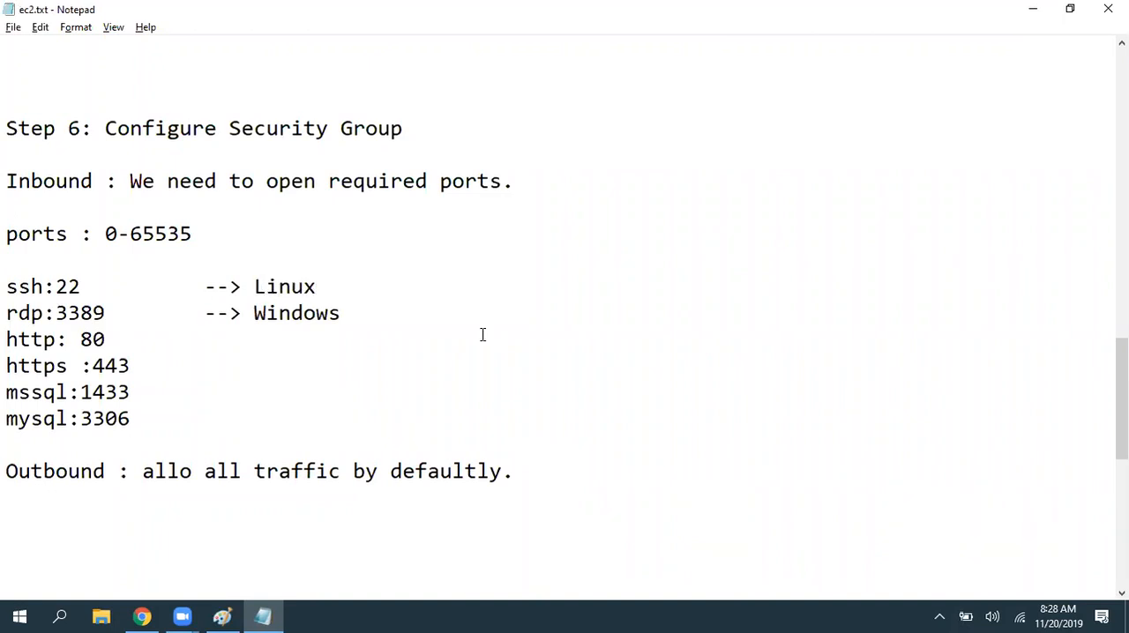
- Highlight the ssh line, the rdp line and the remaining ports in turn to point out the port needed for Windows
drag(242, 284, 11, 285)
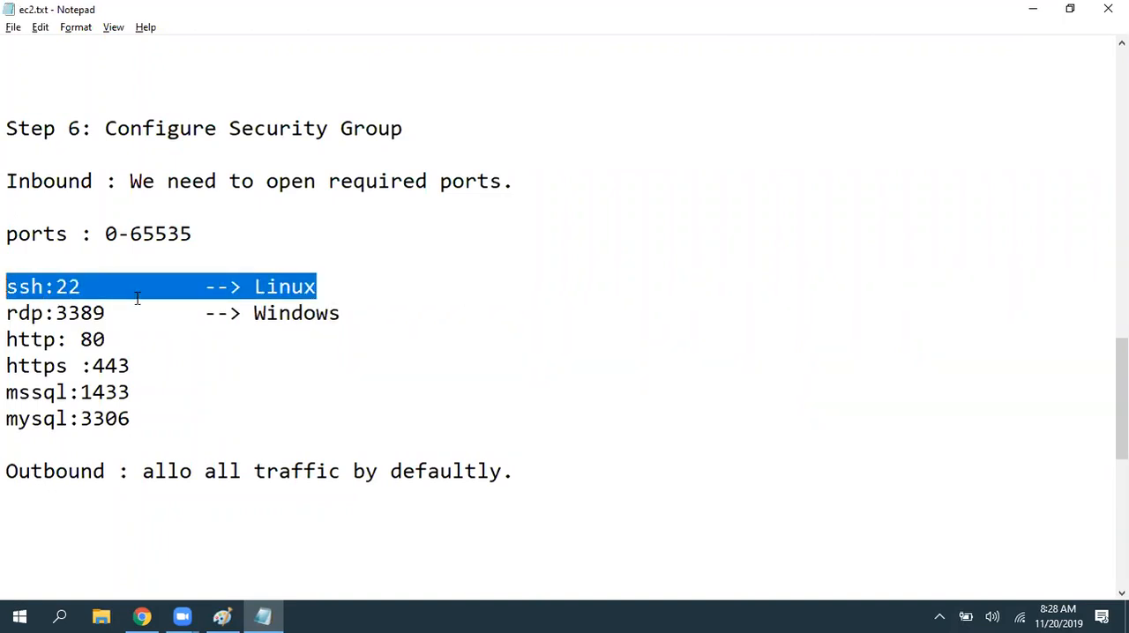
drag(354, 311, 9, 313)
drag(162, 417, 7, 347)
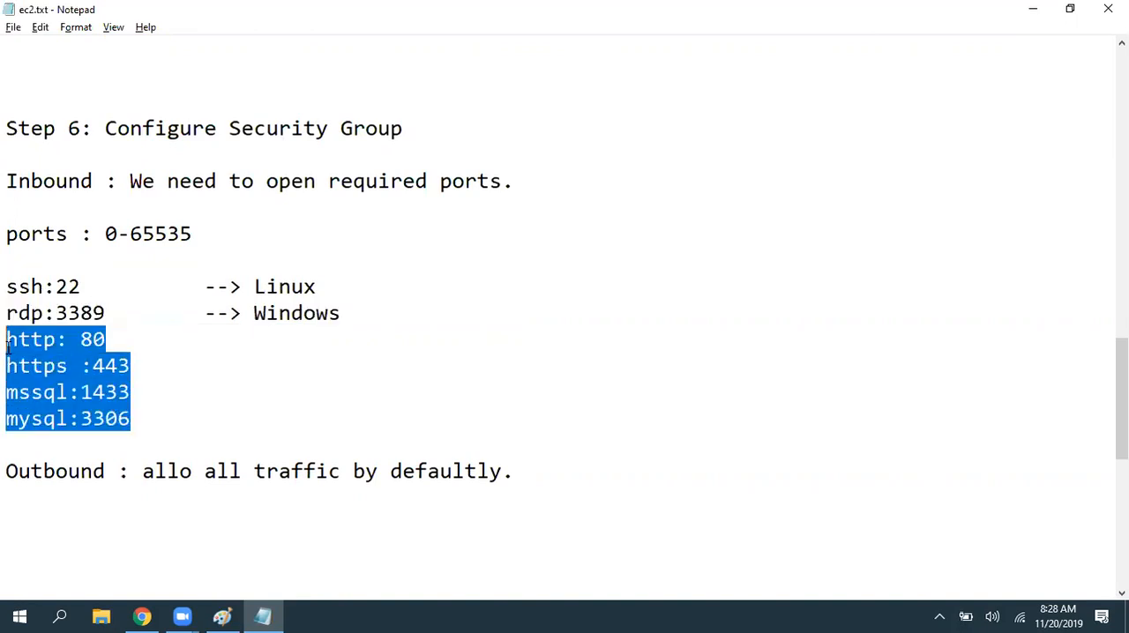
drag(371, 315, 7, 306)
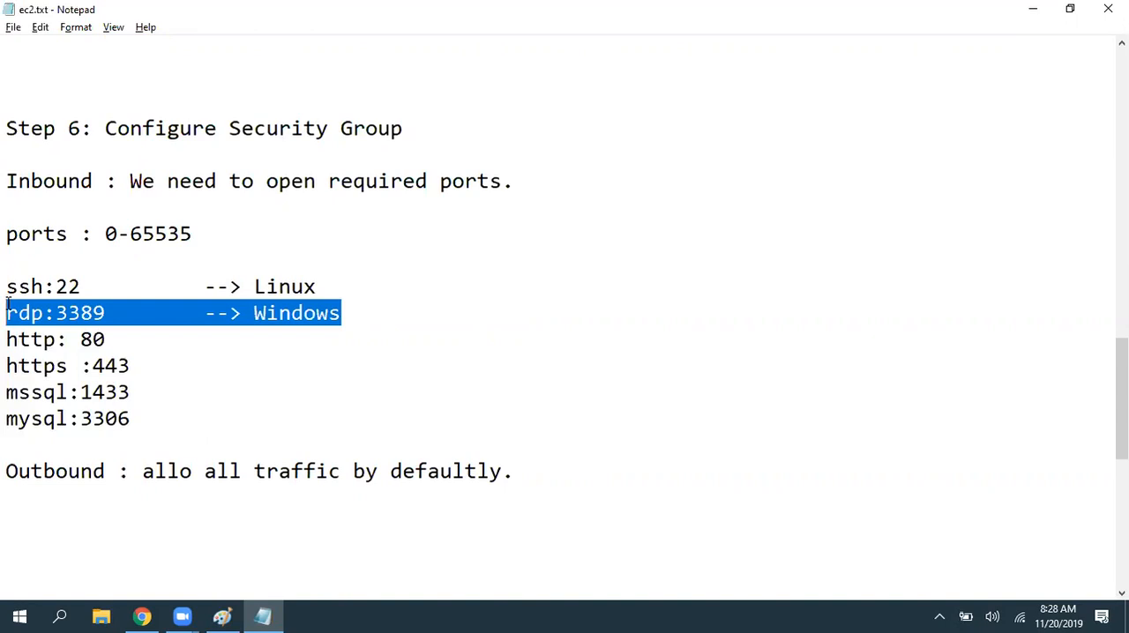
click(7, 304)
drag(344, 314, 8, 304)
- Switch to the launch wizard in Chrome, look at the existing security groups, and return to creating a new one
click(142, 617)
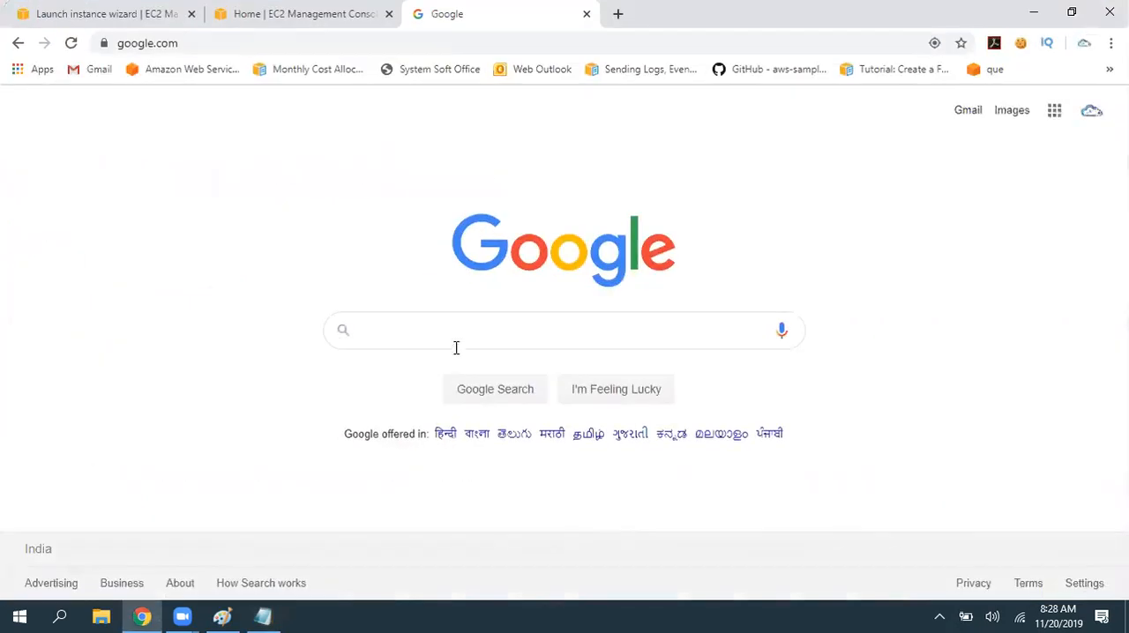
click(58, 14)
drag(275, 252, 434, 256)
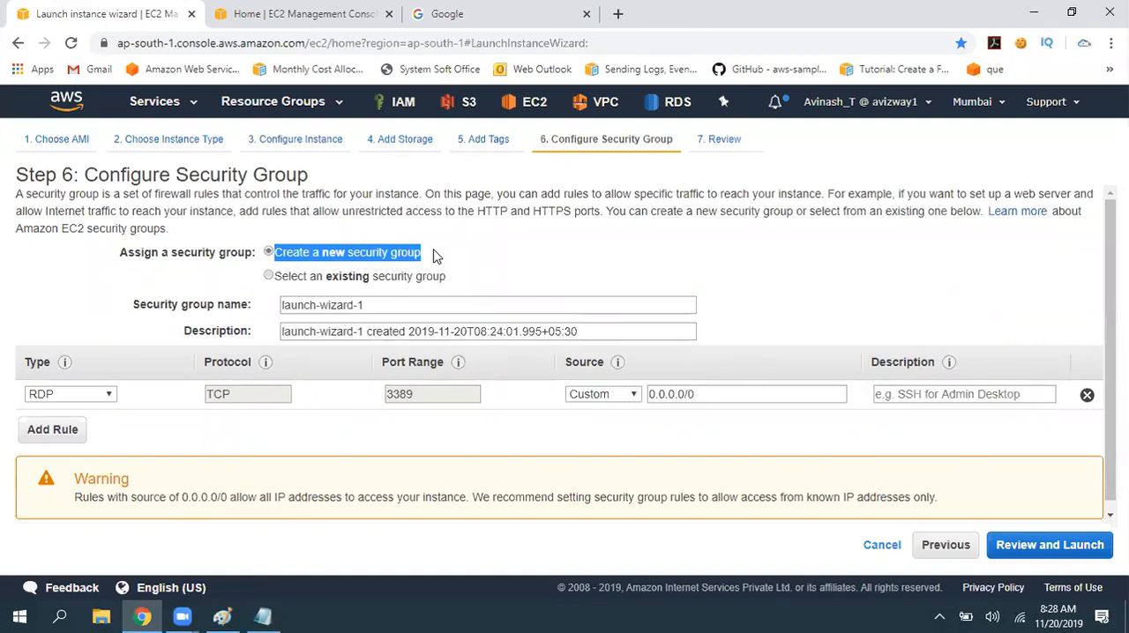
click(399, 281)
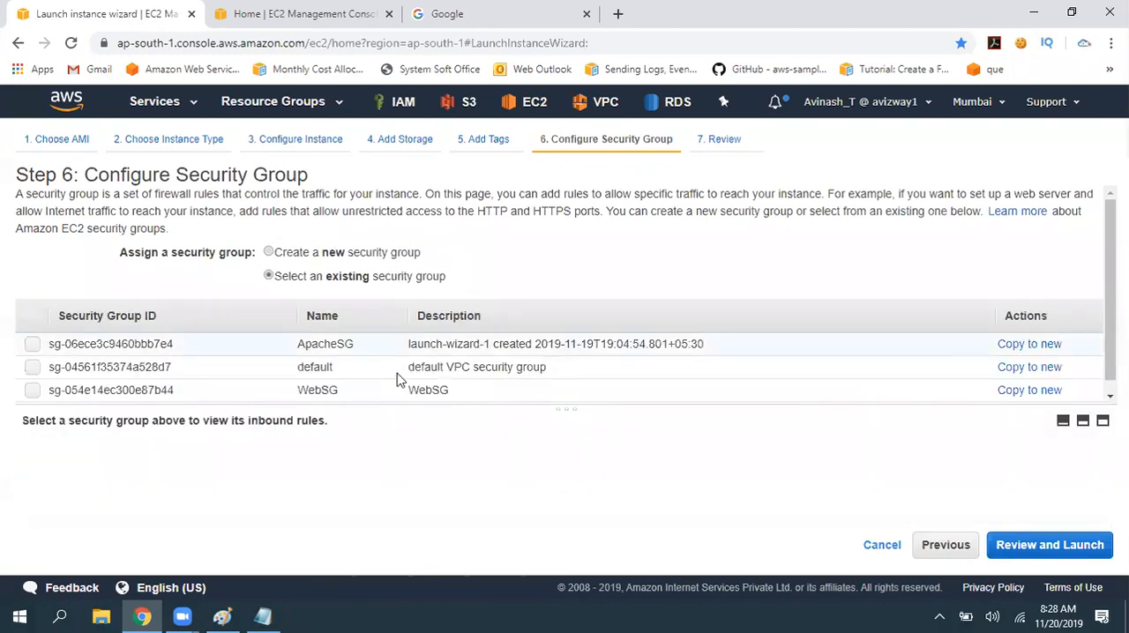
click(393, 254)
- Set both the security group name and its description to WindowsSG
drag(432, 307, 161, 295)
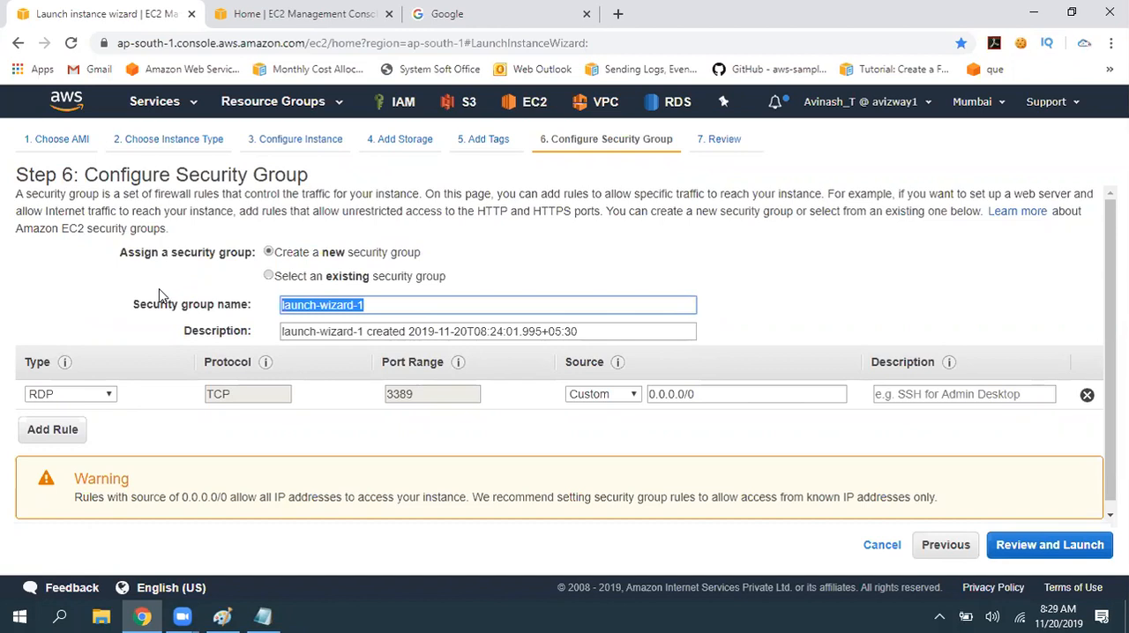
text(Windows)
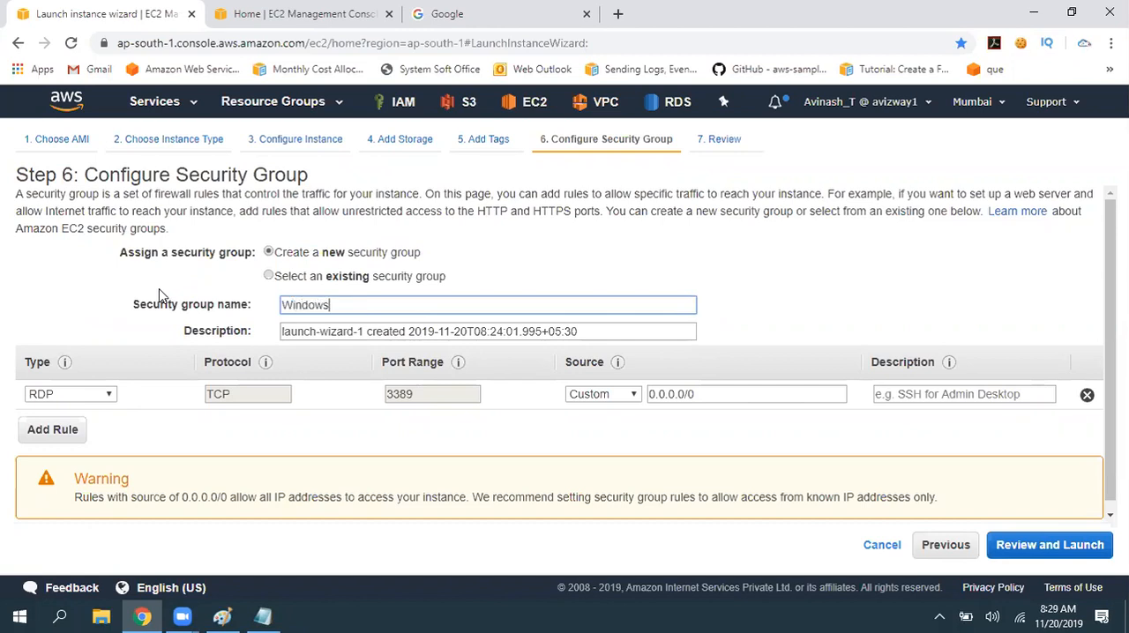
text(SG)
key(ctrl+a)
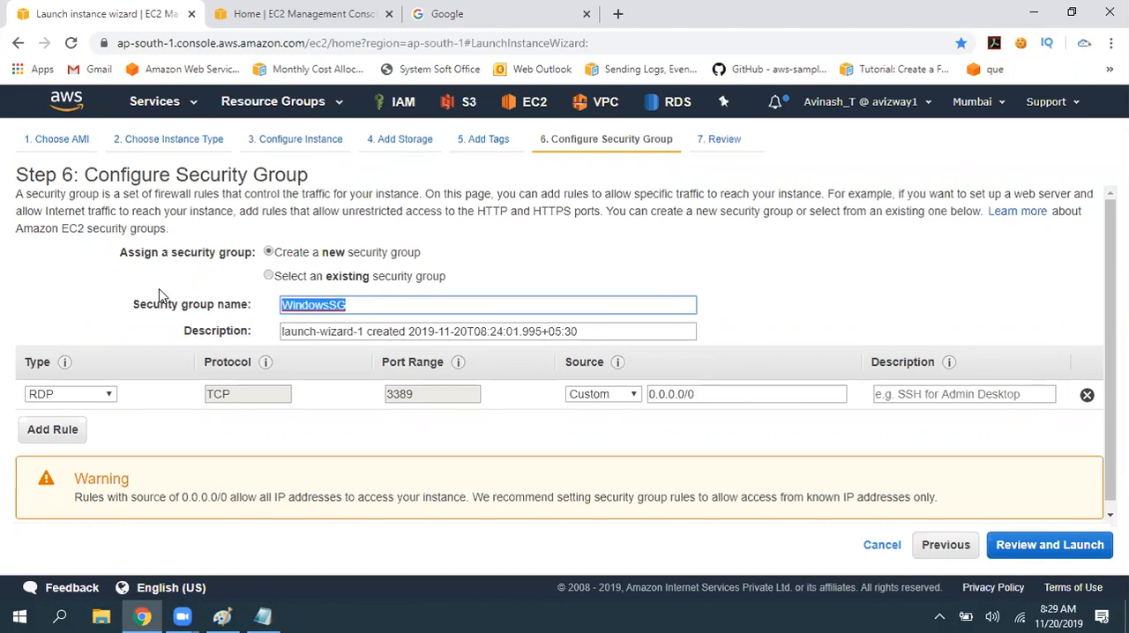
key(ctrl+c)
key(Tab)
key(ctrl+v)
- Review the new security group's assignment option, its name and the RDP rule's port range
drag(434, 397, 372, 399)
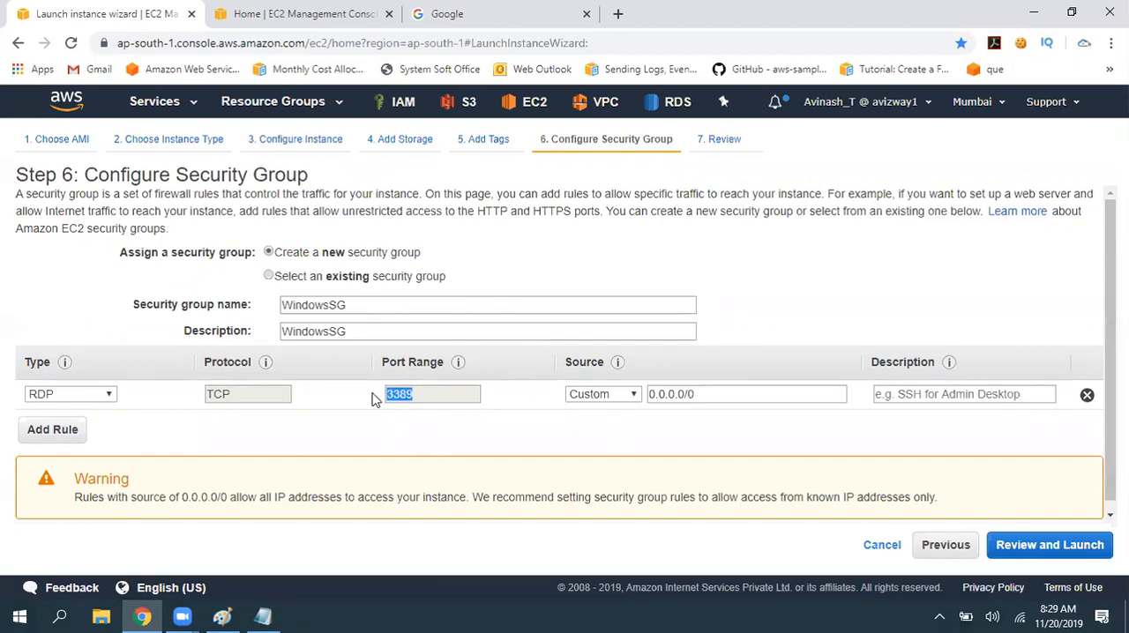
mouse_move(323, 254)
mouse_down()
mouse_move(380, 254)
mouse_move(319, 249)
mouse_up()
drag(318, 254, 353, 311)
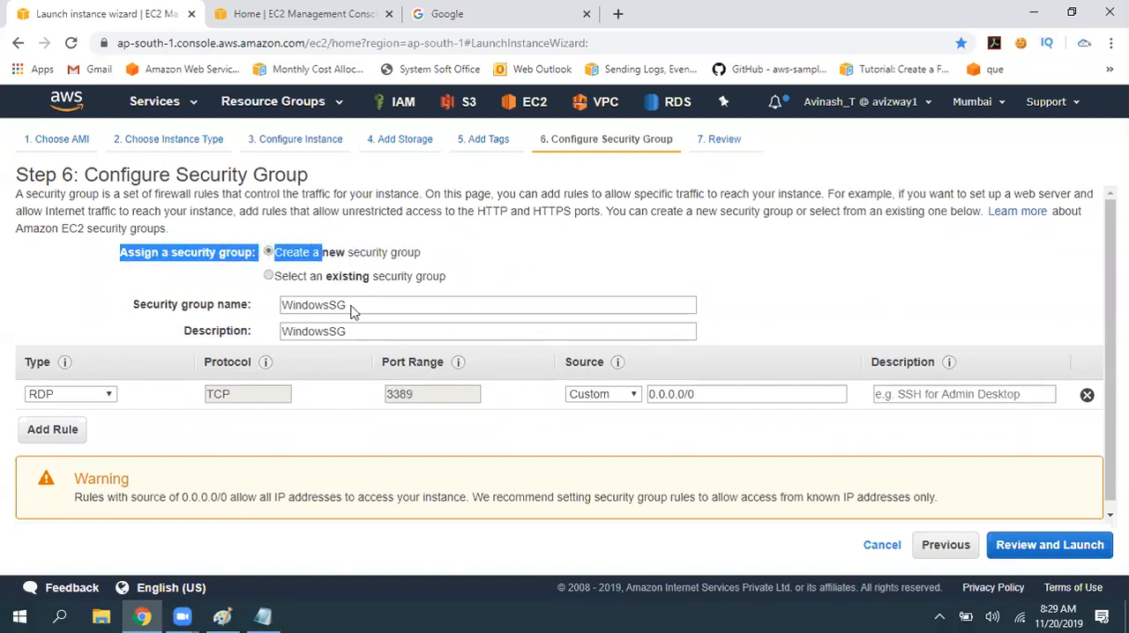
click(345, 379)
click(351, 305)
key(ctrl+a)
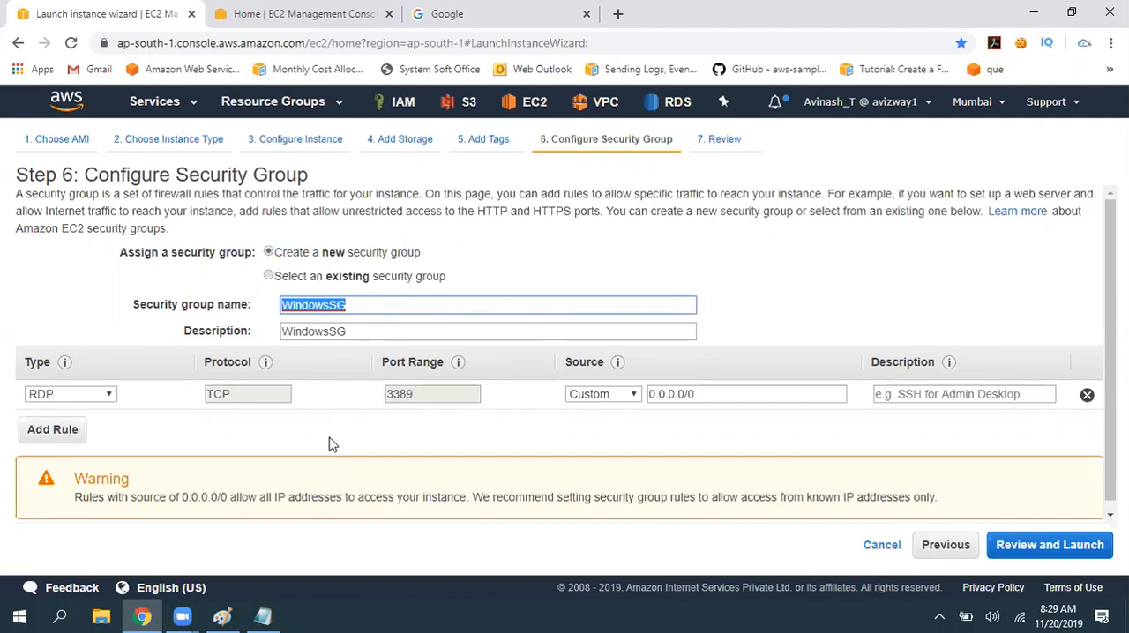
drag(433, 396, 381, 399)
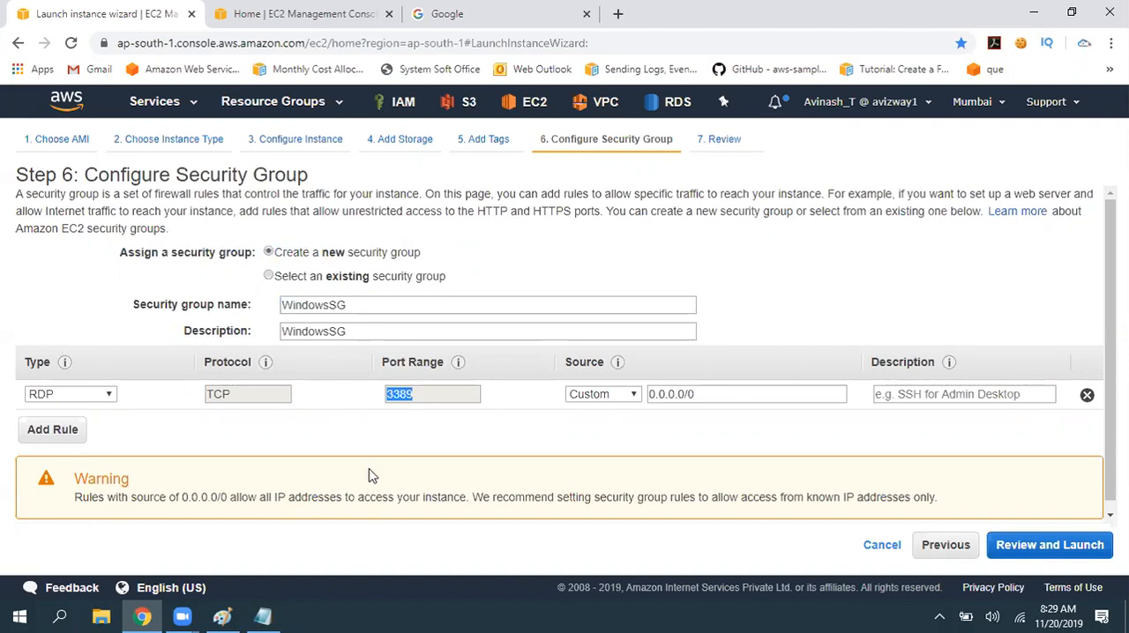
- Switch back to the ec2.txt notes and add a "Source :" line between the mysql and Outbound lines
click(263, 617)
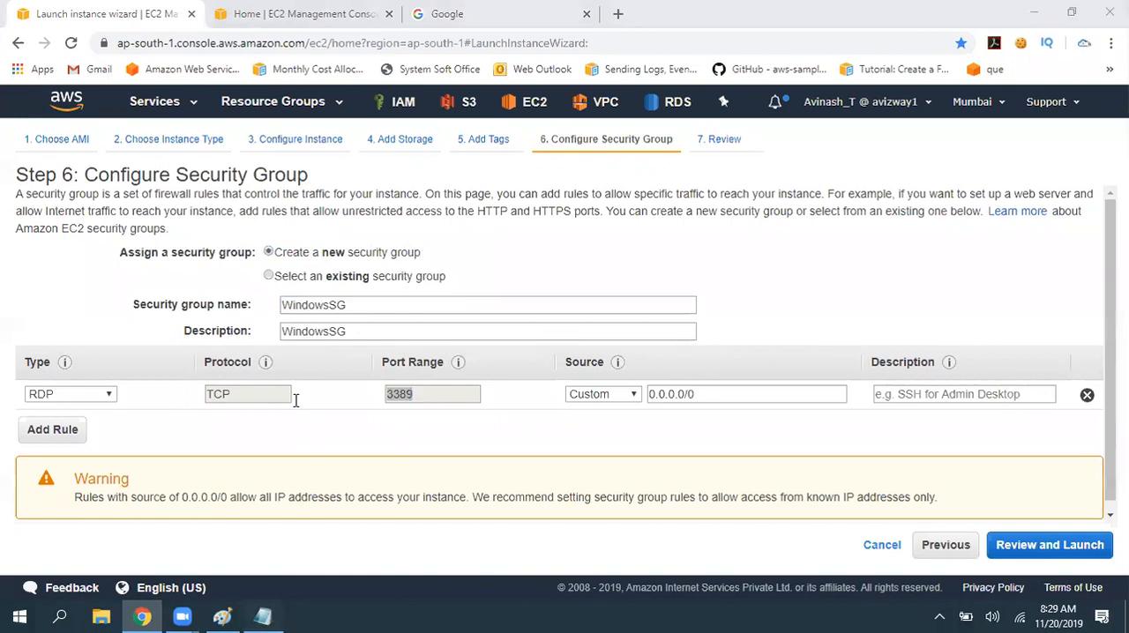
click(502, 436)
key(Return)
key(Return)
key(Return)
key(Return)
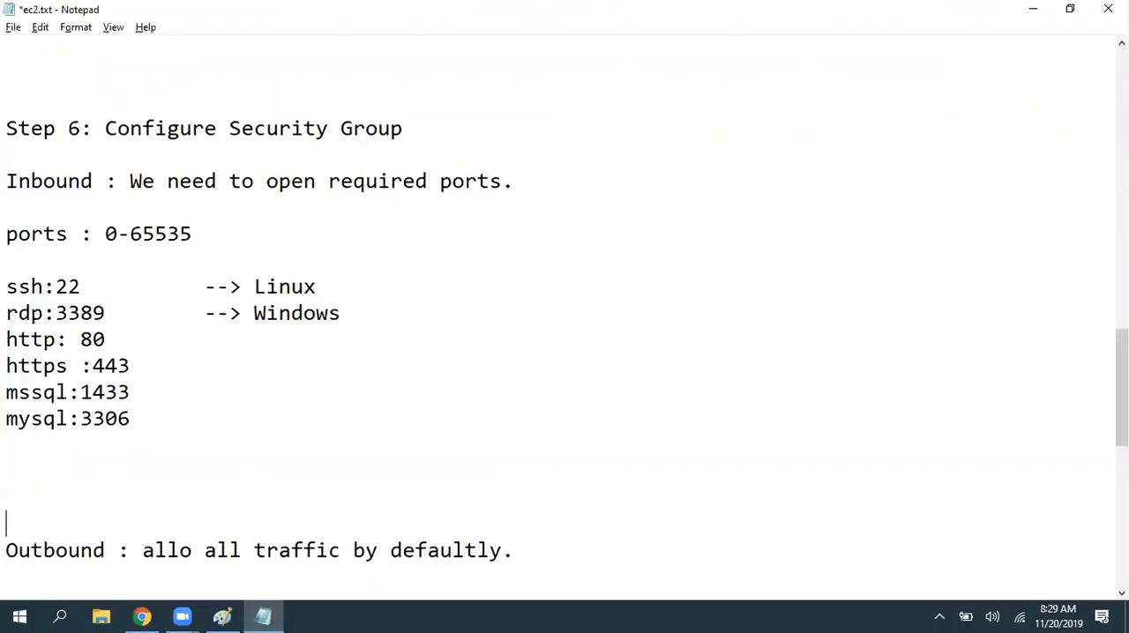
key(Up)
key(Up)
text(Sour)
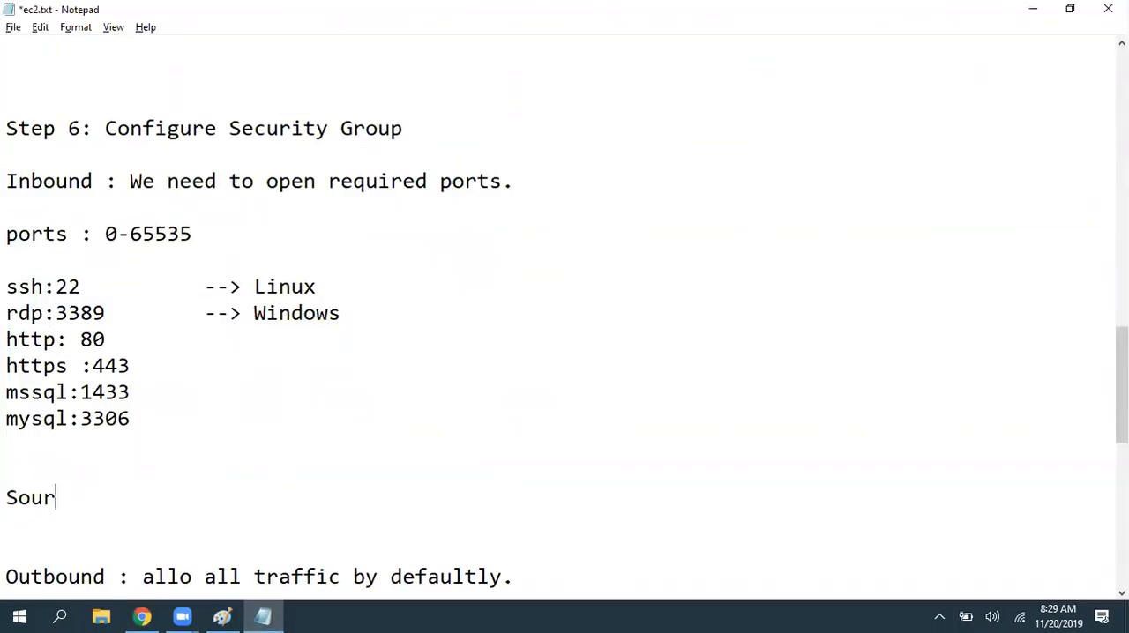
text(ce :)
- Insert three blank lines after the Outbound line and save the notes
key(Down)
key(Down)
key(Down)
key(End)
key(Return)
key(Return)
key(Return)
key(Return)
key(Return)
key(Return)
key(Return)
key(Return)
key(Return)
key(ctrl+s)
- Complete the Source line with 0.0.0.0/0
click(187, 261)
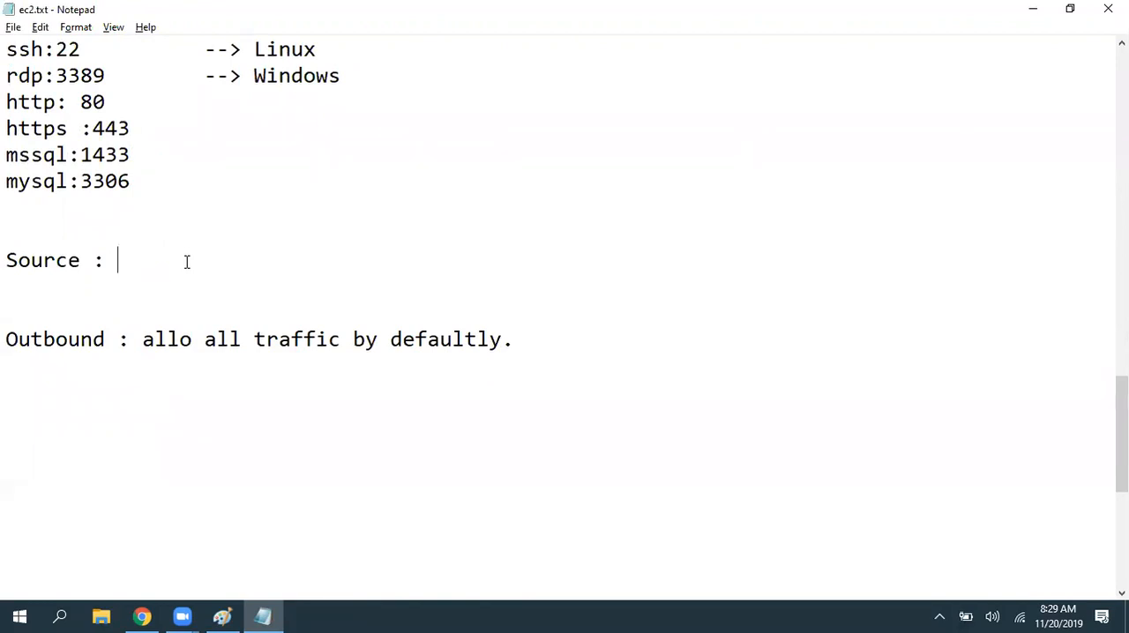
text(0.0.0.0/0)
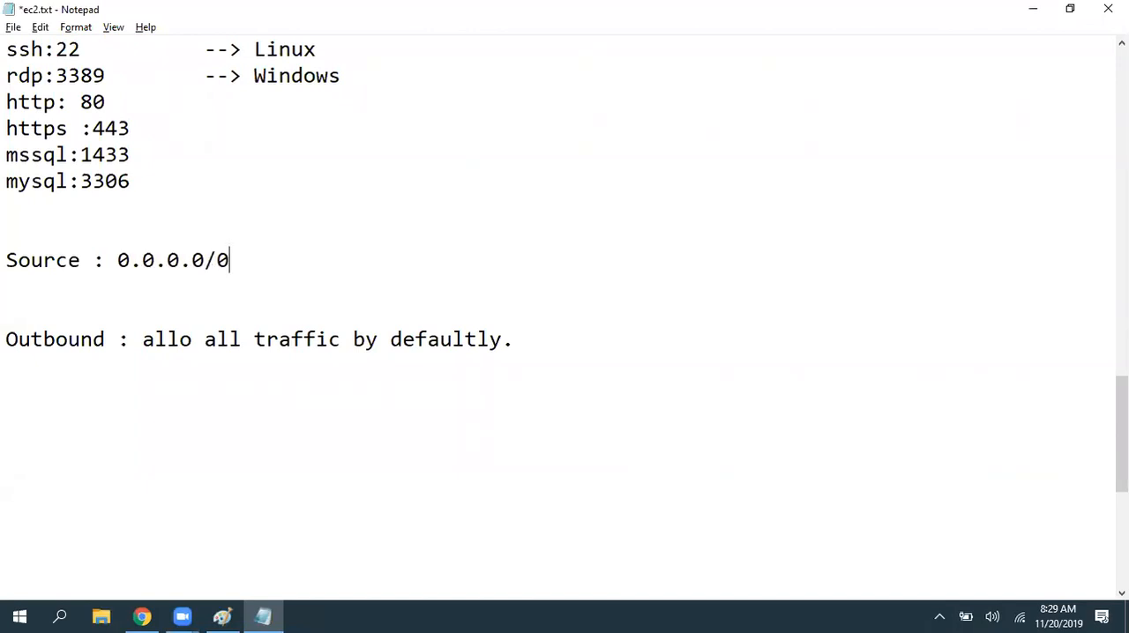
text( --> Everywhere)
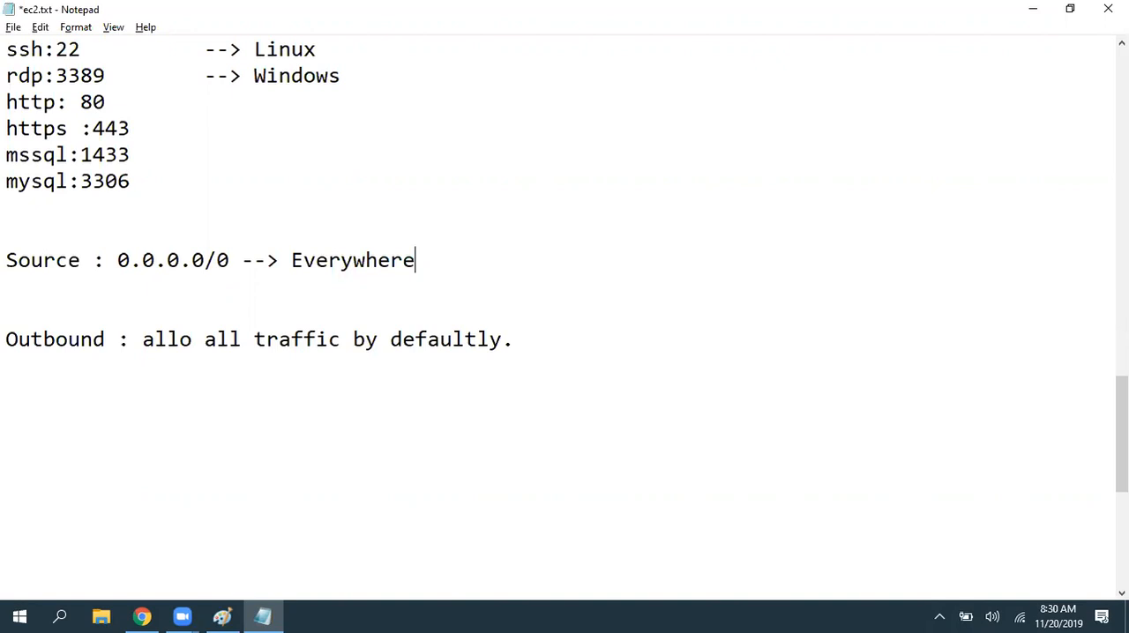
- Append "--> Everywhere" to the Source line and add an indented "IPAddress --> manual" line below it
key(Return)
key(Tab)
text(IPAddres)
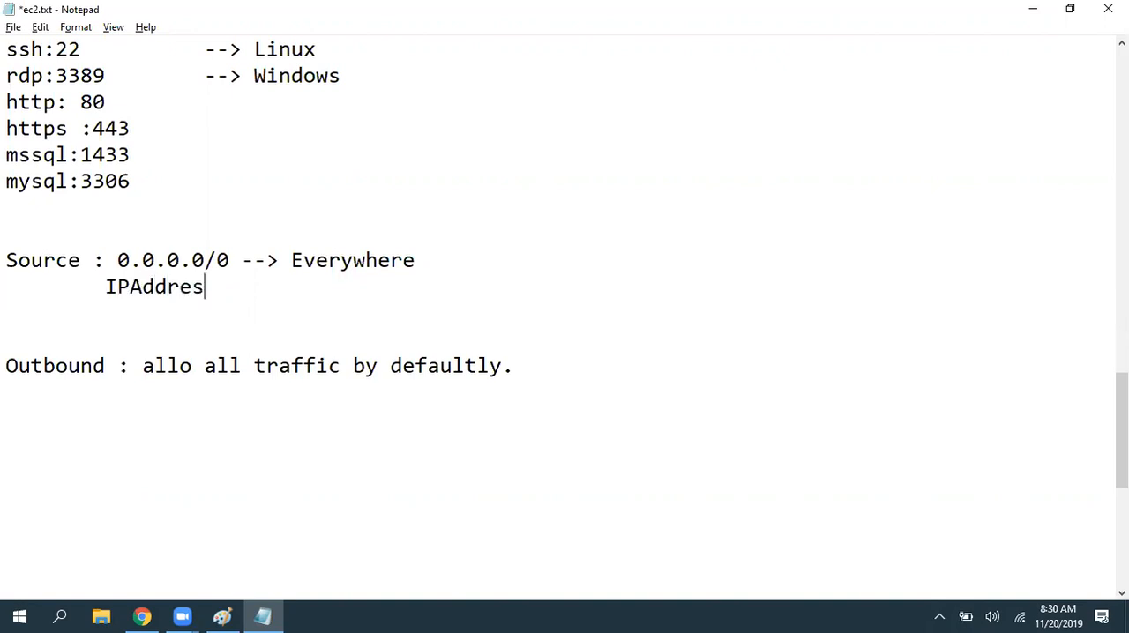
text(s --> manual)
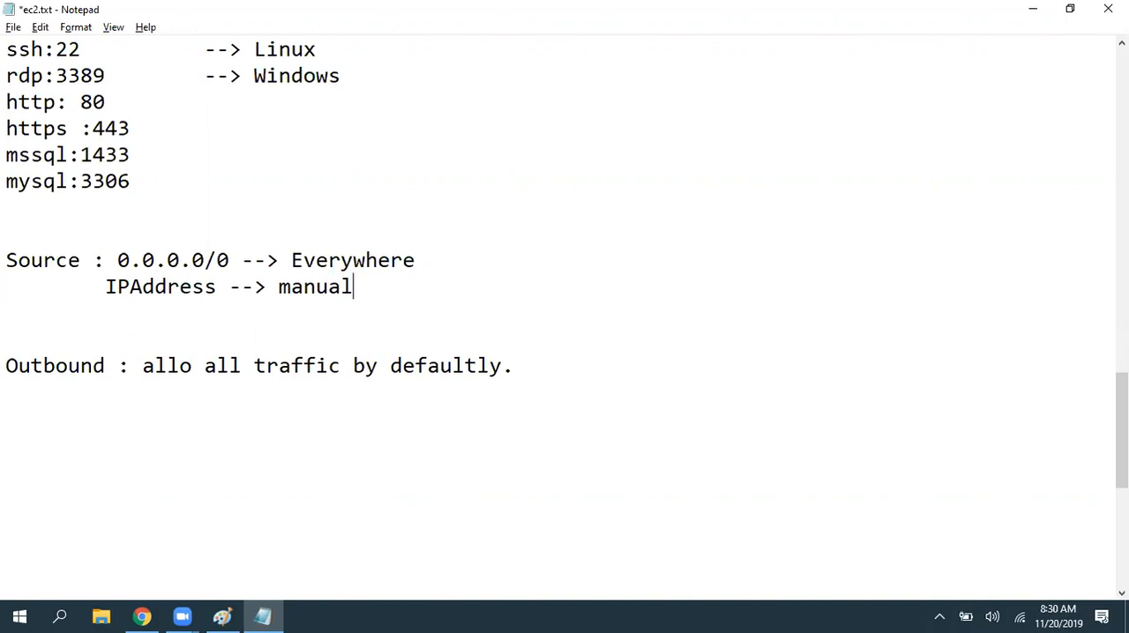
- Add an indented line "MyIP --> Currently connected network Public ip" under the IPAddress line and save the notes
key(Return)
key(Tab)
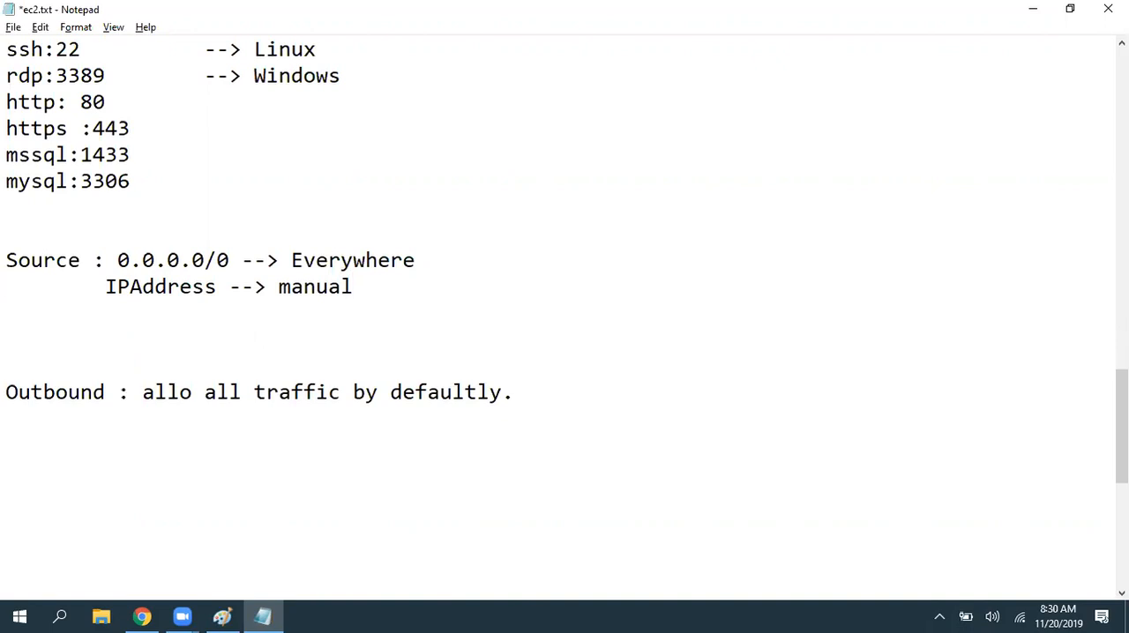
text(MyIP --> C)
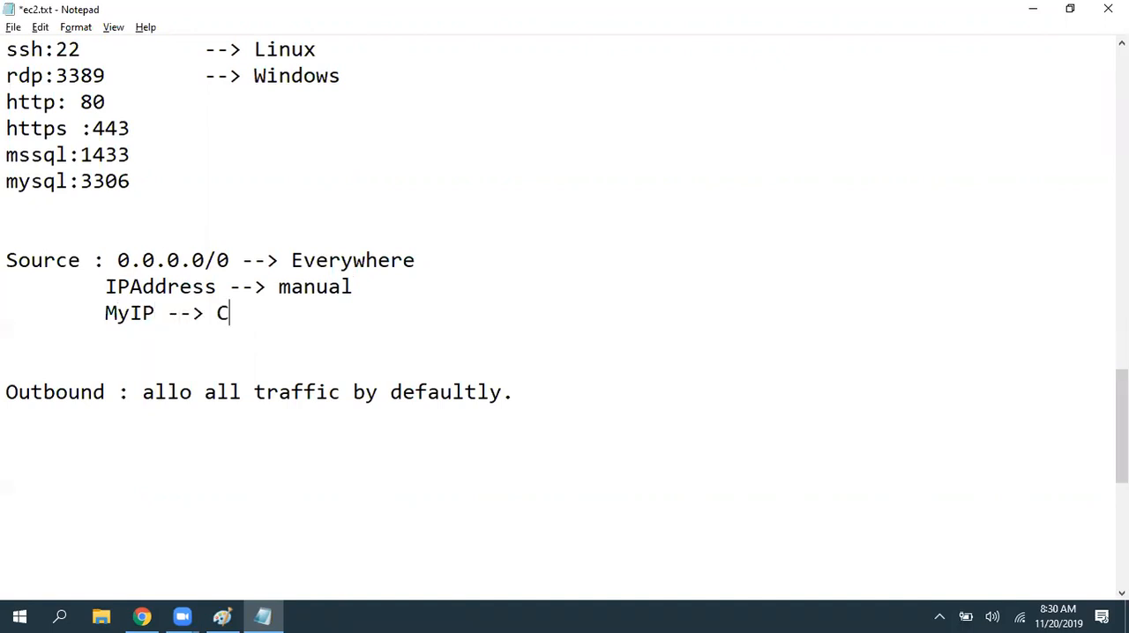
text(urrently conne)
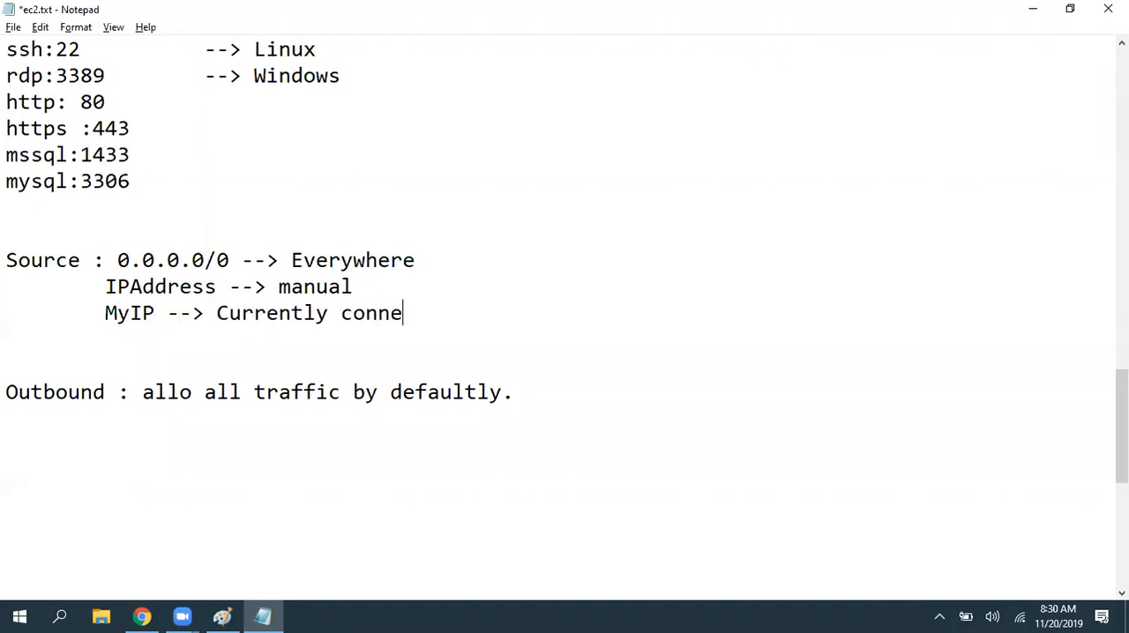
text(cted network Publlic ip)
key(ctrl+s)
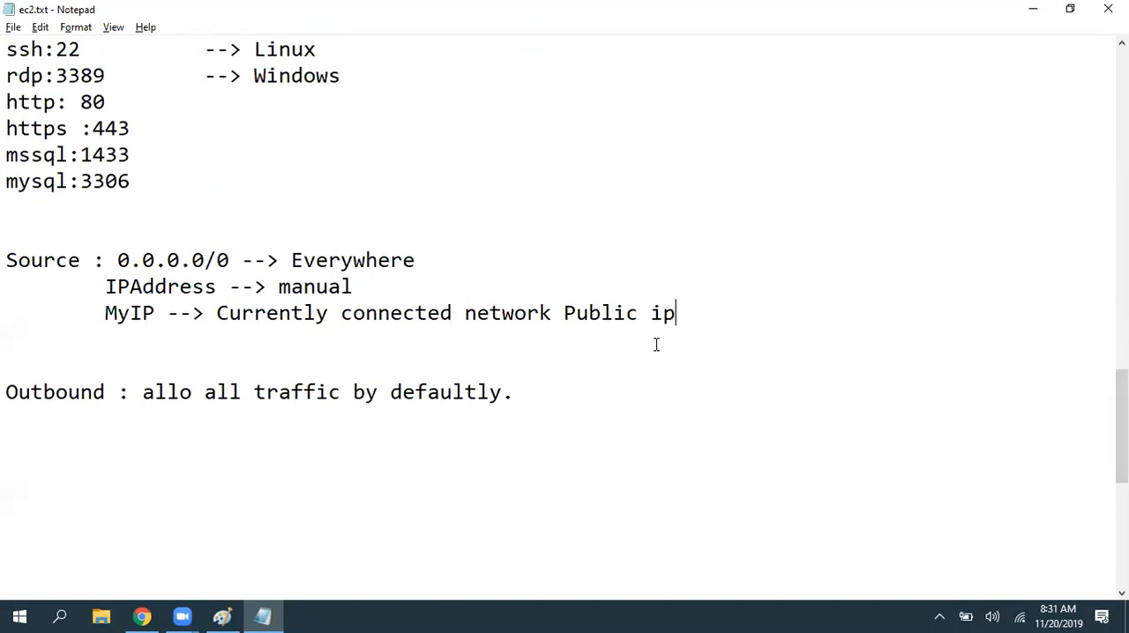
- Insert the line "--> No Deny" directly below the "Step 6: Configure Security Group" heading and save the notes
scroll(656, 344, up, 4)
click(510, 224)
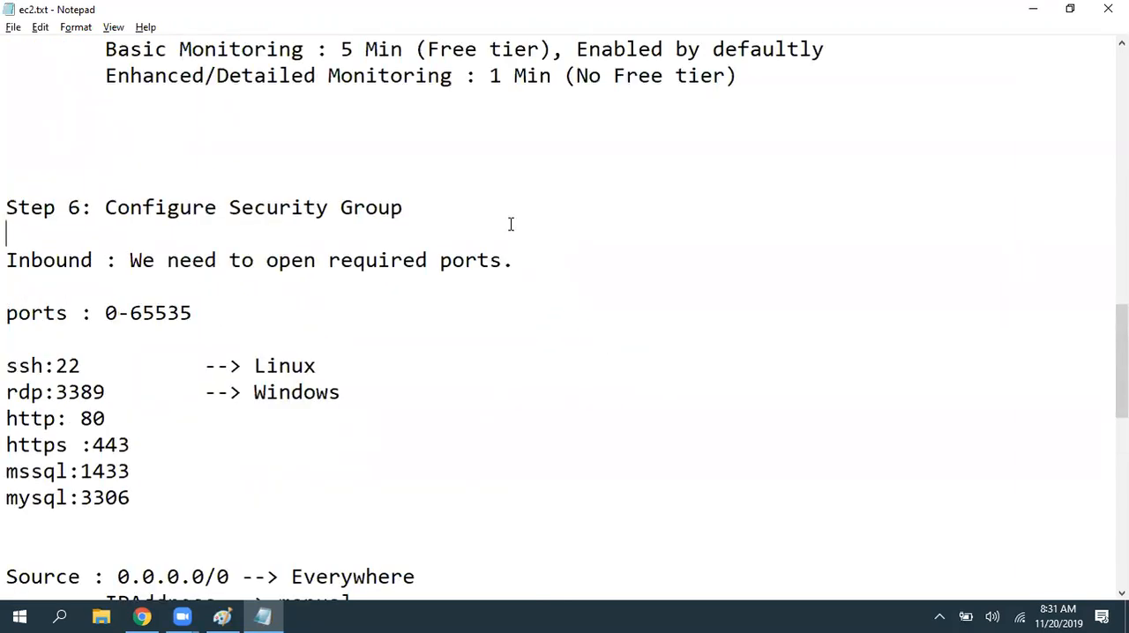
key(Return)
key(Up)
text(--> No Deny)
key(ctrl+s)
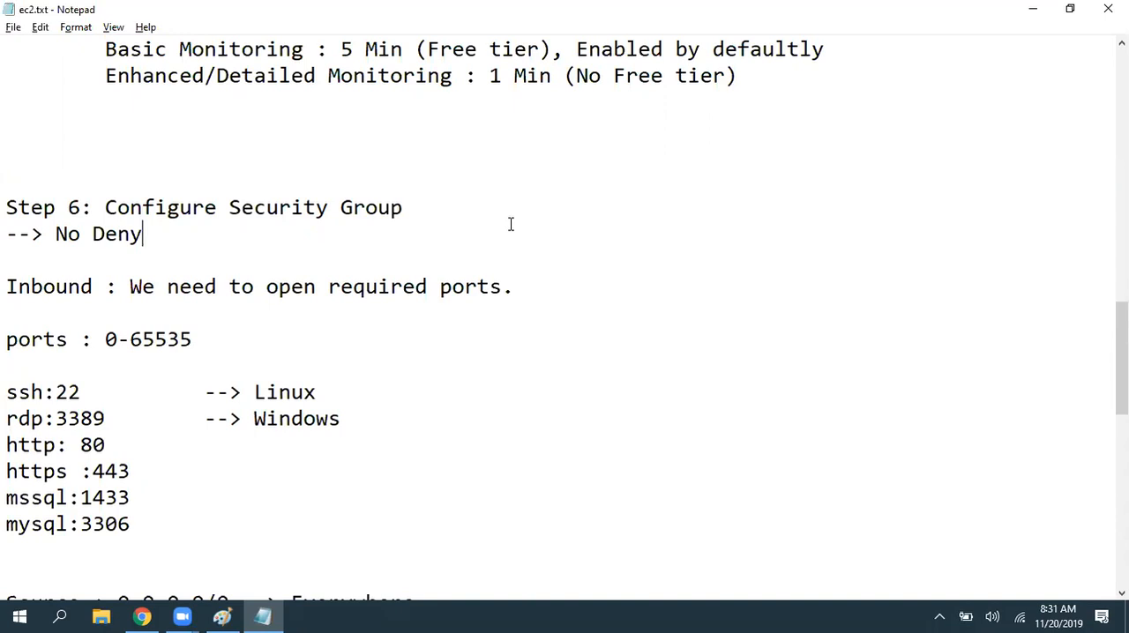
- Switch to the launch wizard in Chrome, set the RDP rule's source to Anywhere and inspect its address range
scroll(537, 363, down, 3)
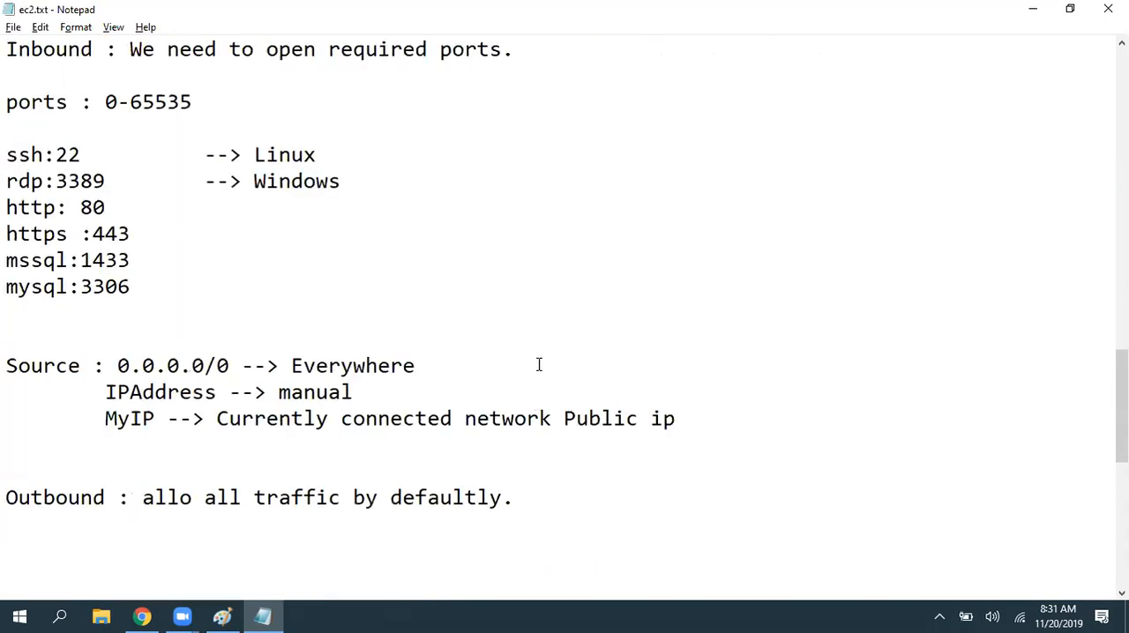
key(alt+Tab)
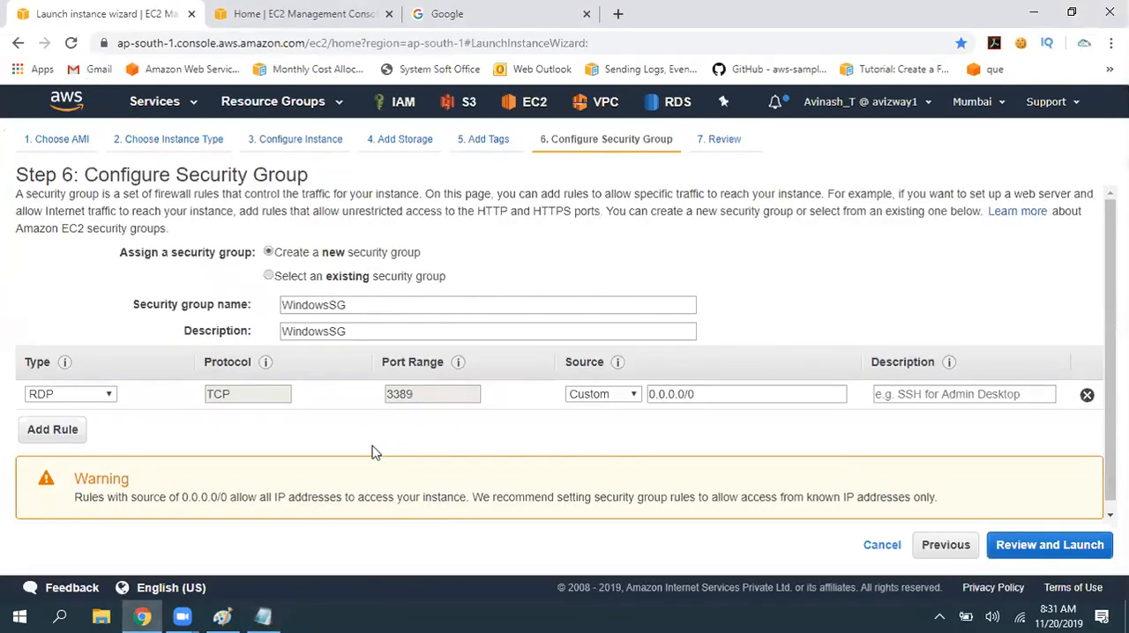
click(708, 393)
click(597, 398)
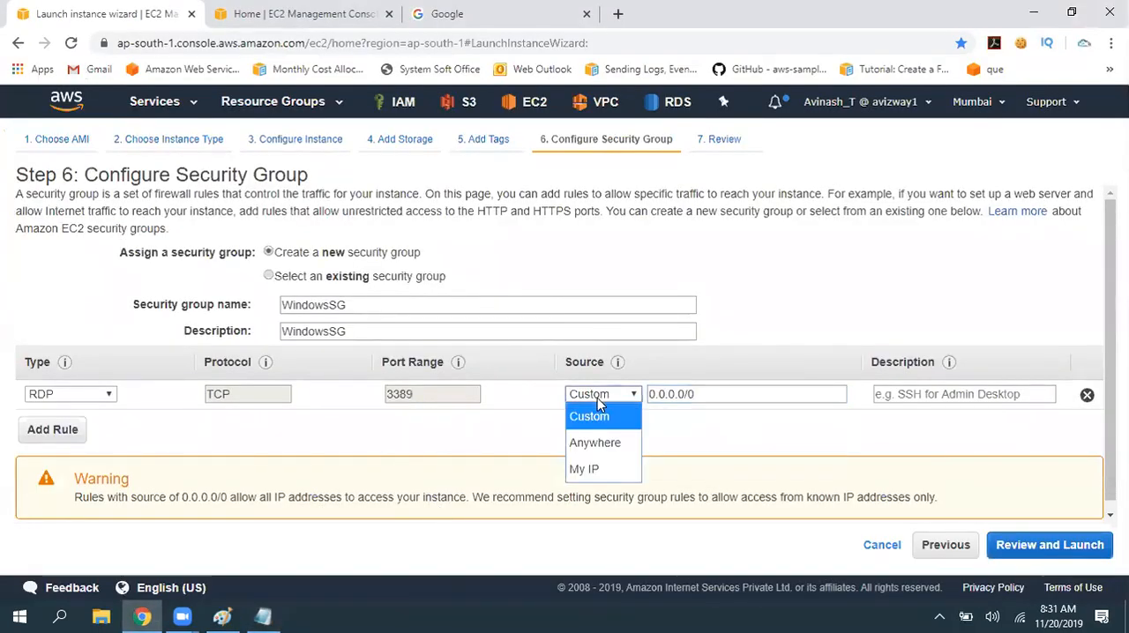
click(597, 446)
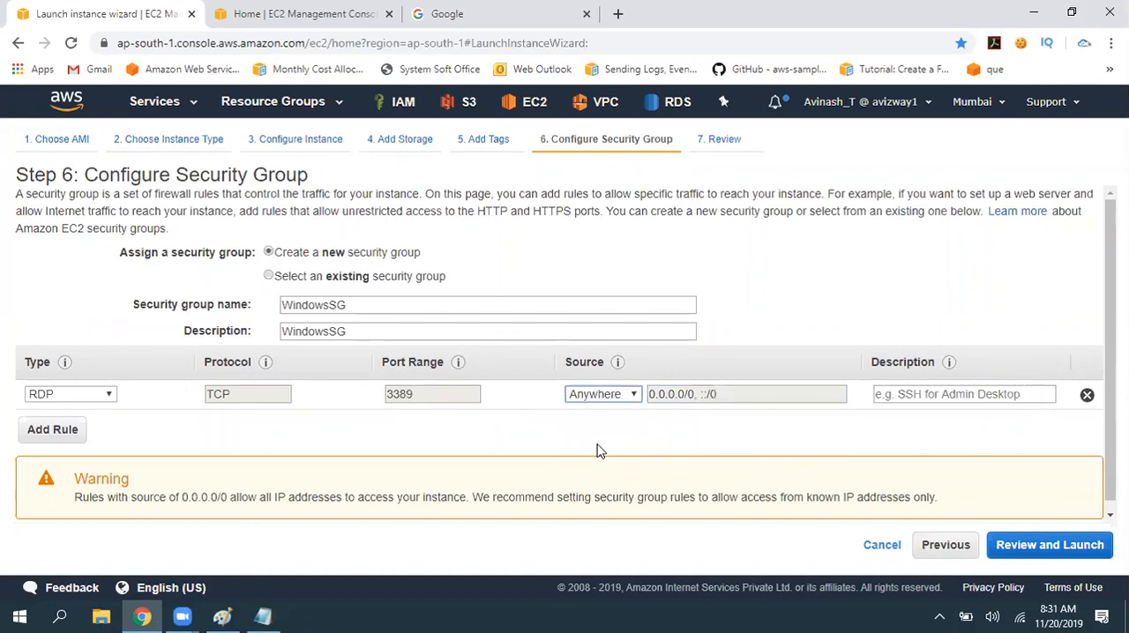
drag(650, 396, 731, 423)
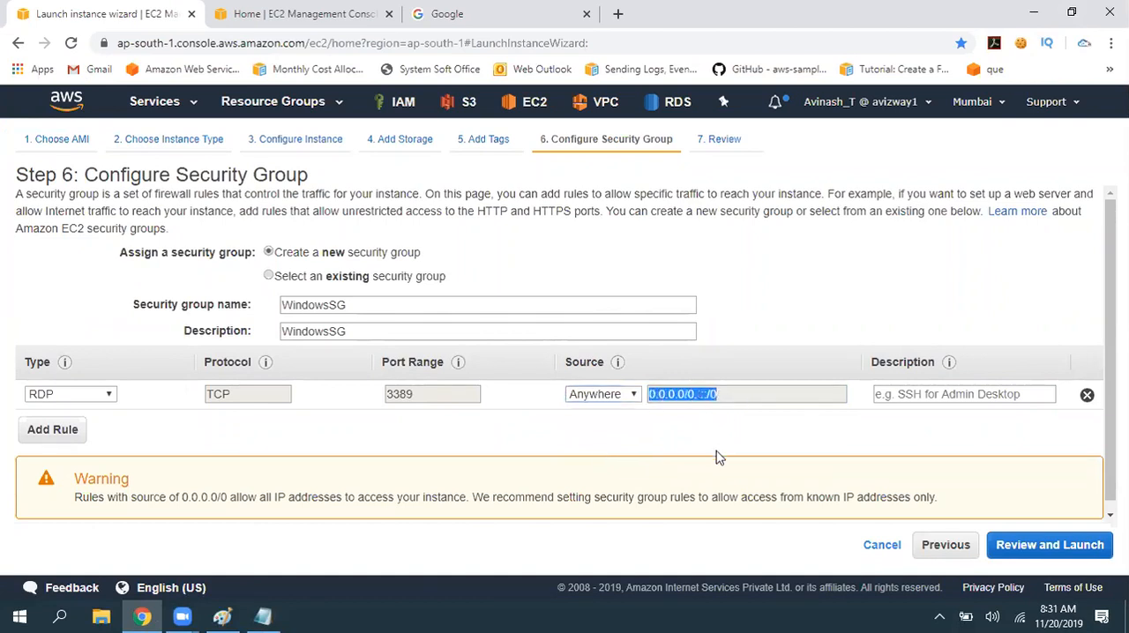
click(719, 457)
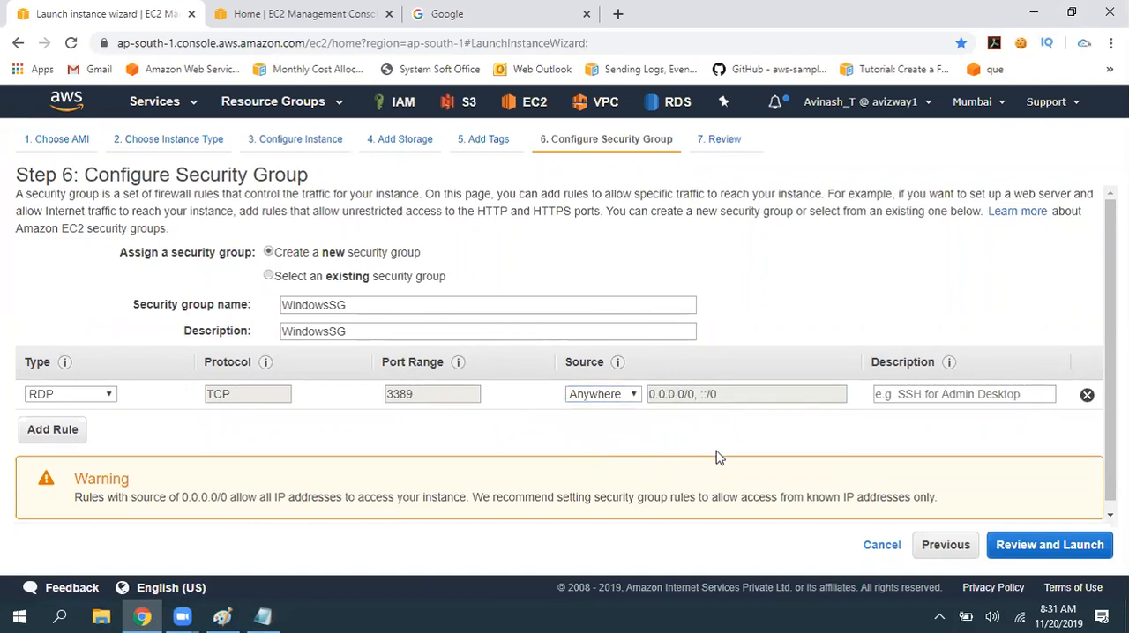
- Set the RDP rule's source to My IP
click(609, 394)
click(600, 469)
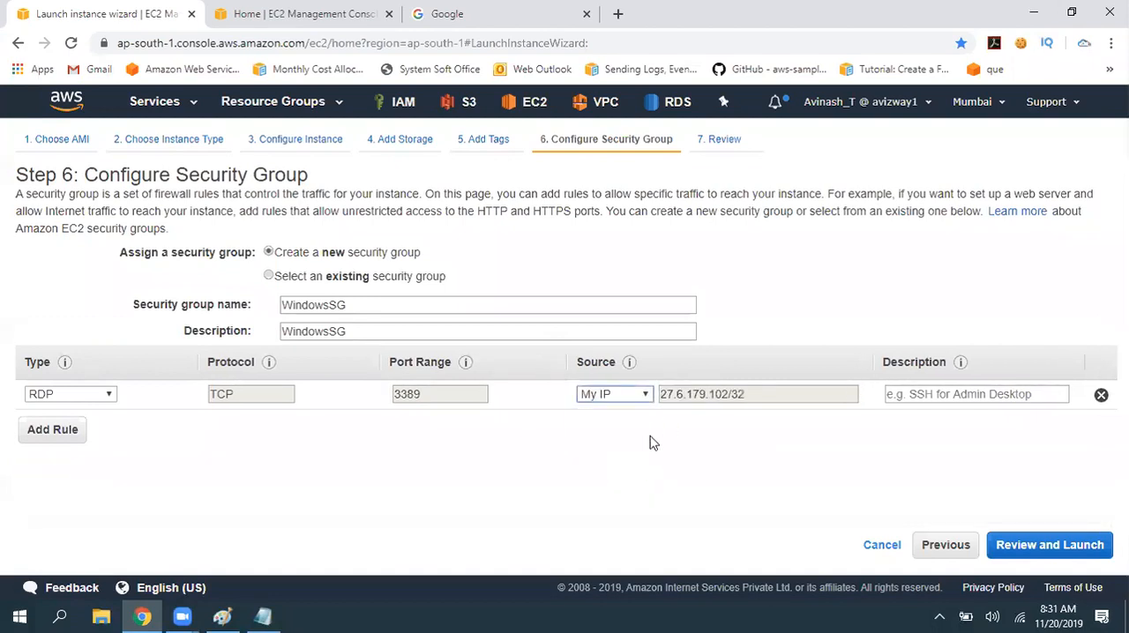
triple_click(705, 402)
- Search Google for "my ip" and highlight the public IP address in the results
click(481, 19)
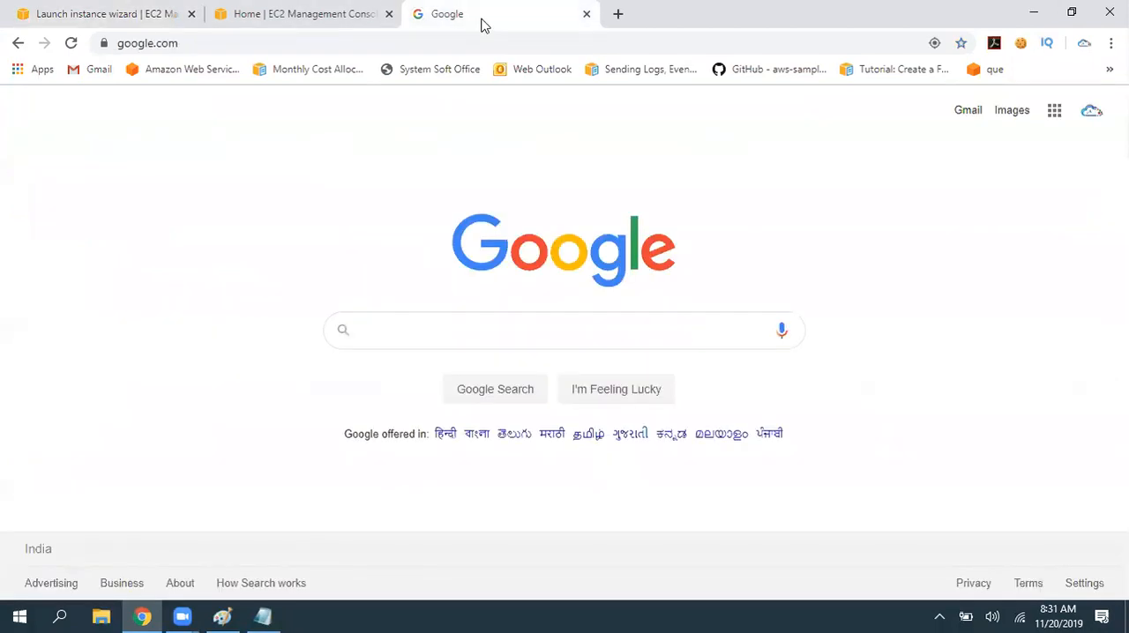
click(481, 39)
text(my ip)
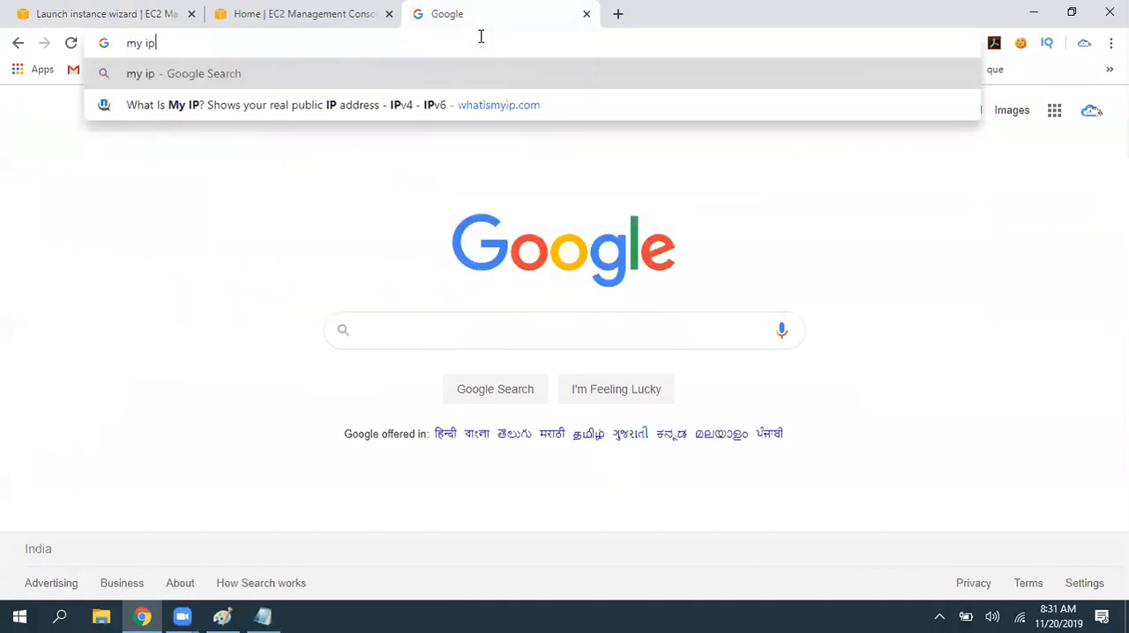
key(Return)
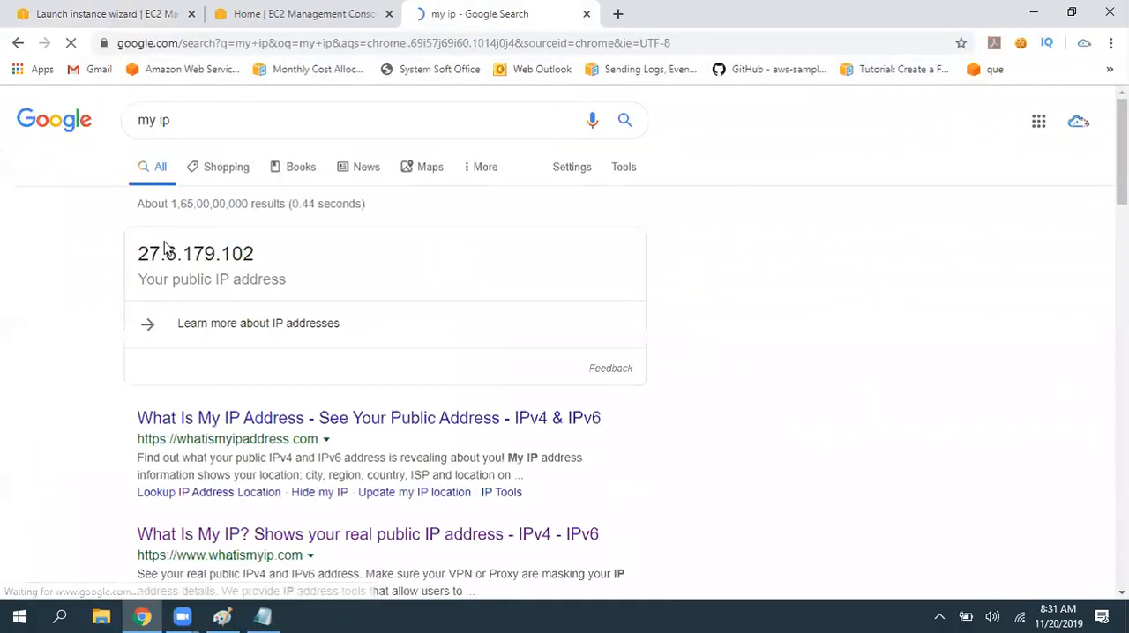
drag(139, 253, 254, 252)
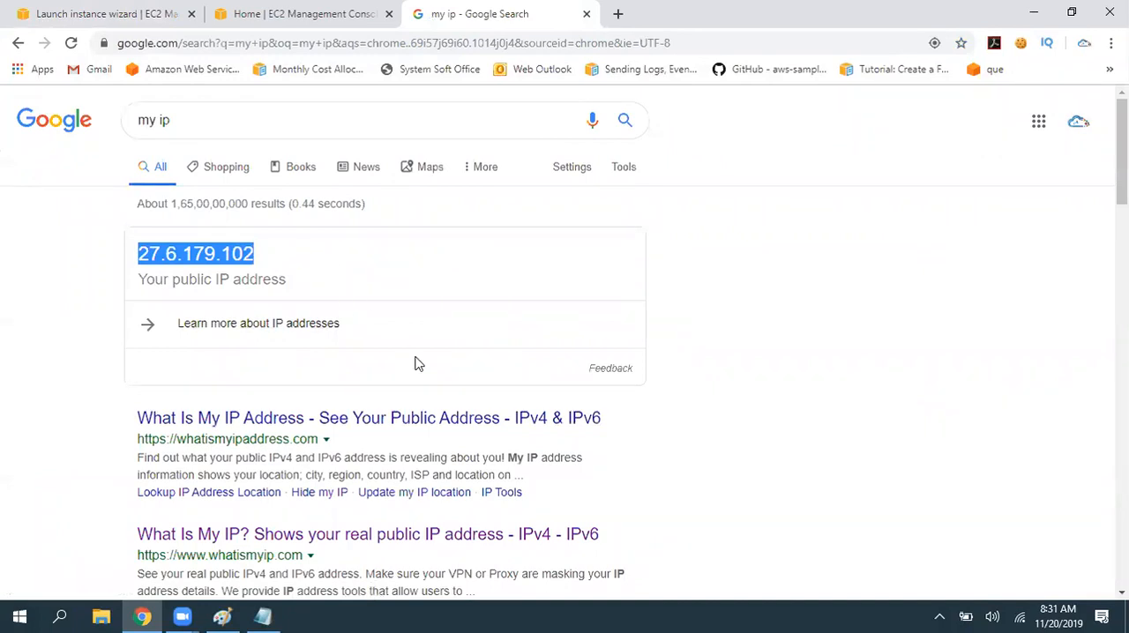
- Open whatismyip.com, examine the listed location, ISP and public IPv4 address, and close the page
click(268, 549)
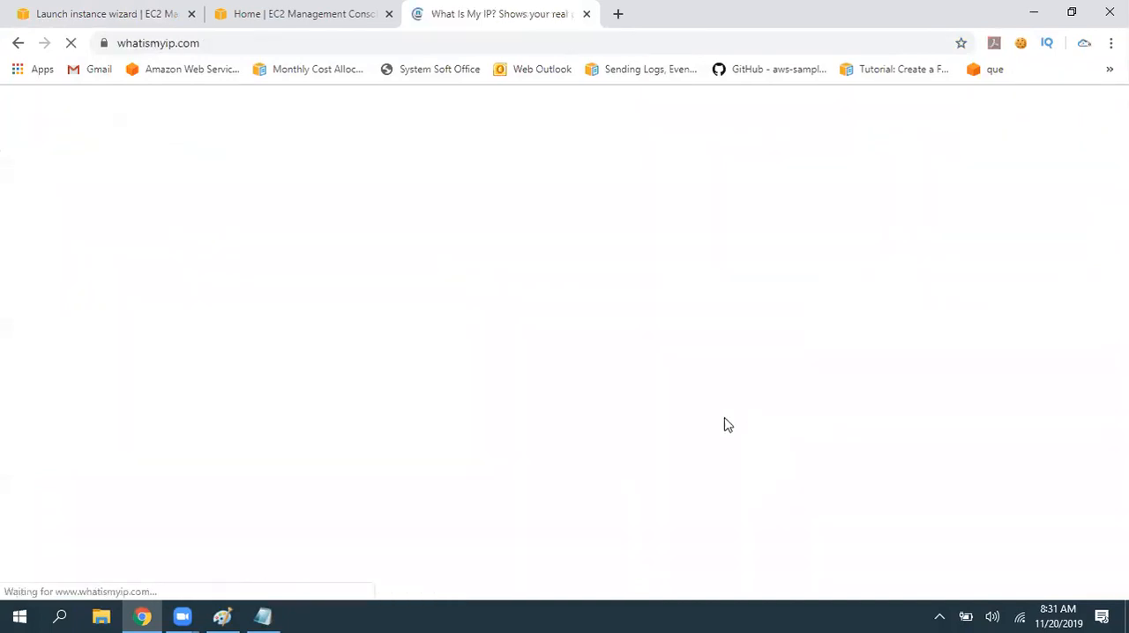
drag(250, 262, 376, 266)
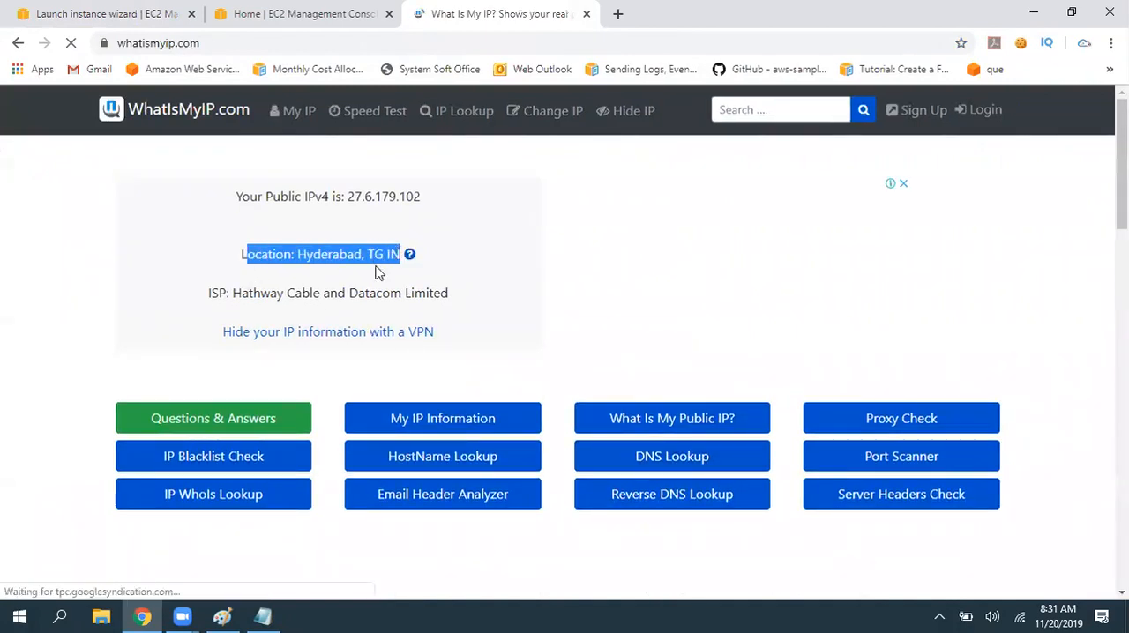
click(253, 293)
drag(253, 293, 464, 298)
drag(350, 196, 477, 247)
click(345, 291)
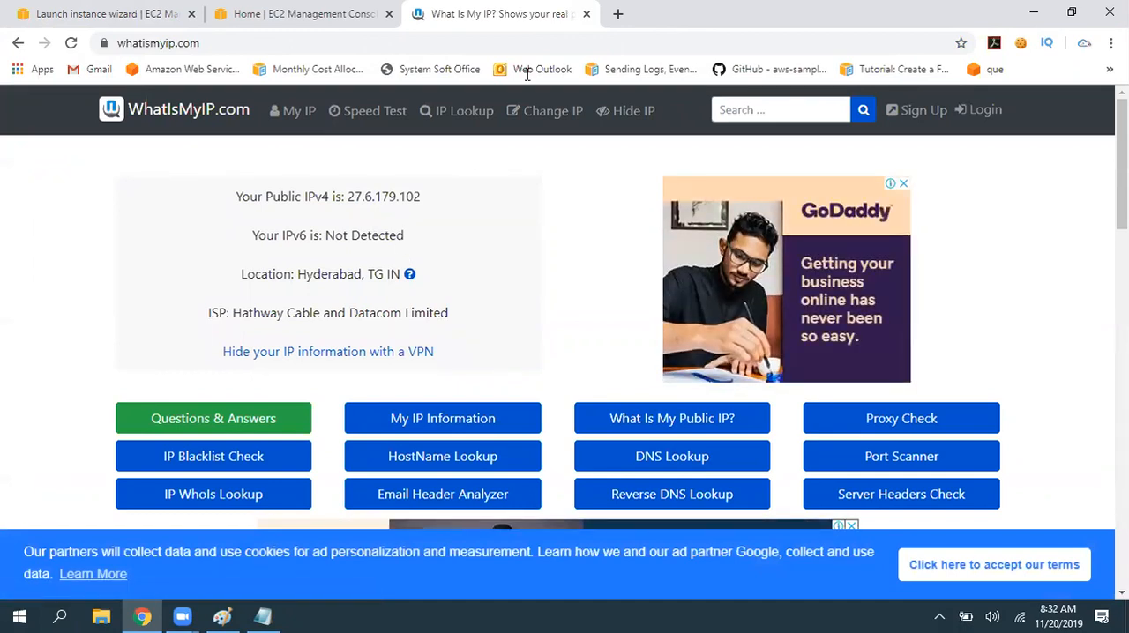
click(586, 15)
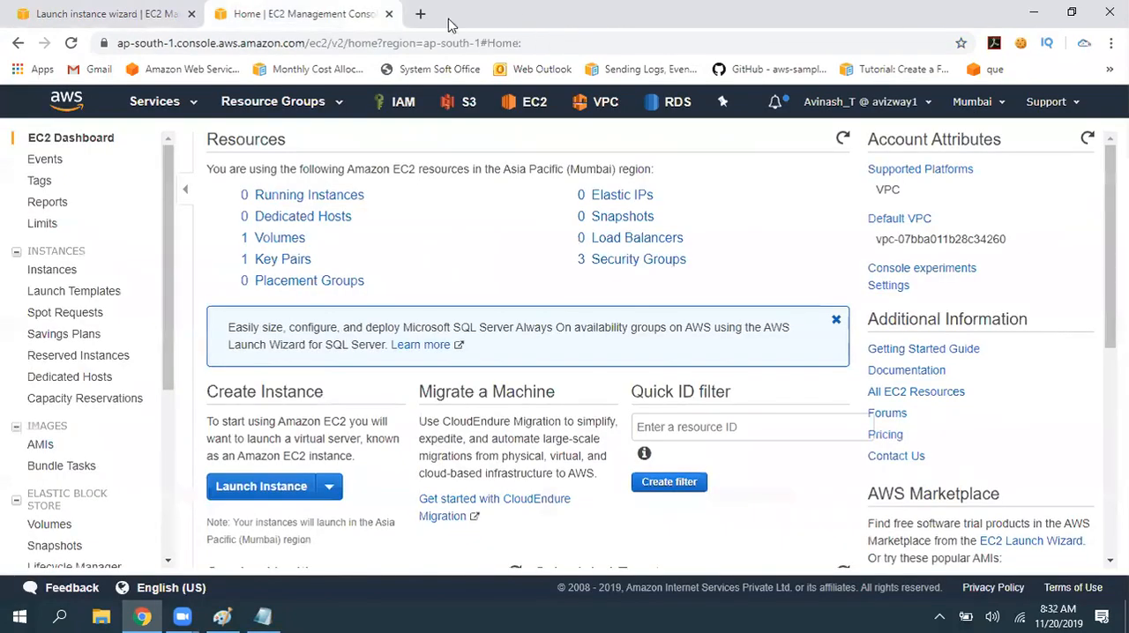
- Return to the launch wizard and check the address filled in for the RDP rule's My IP source
click(121, 14)
click(741, 400)
drag(754, 397, 666, 397)
click(675, 522)
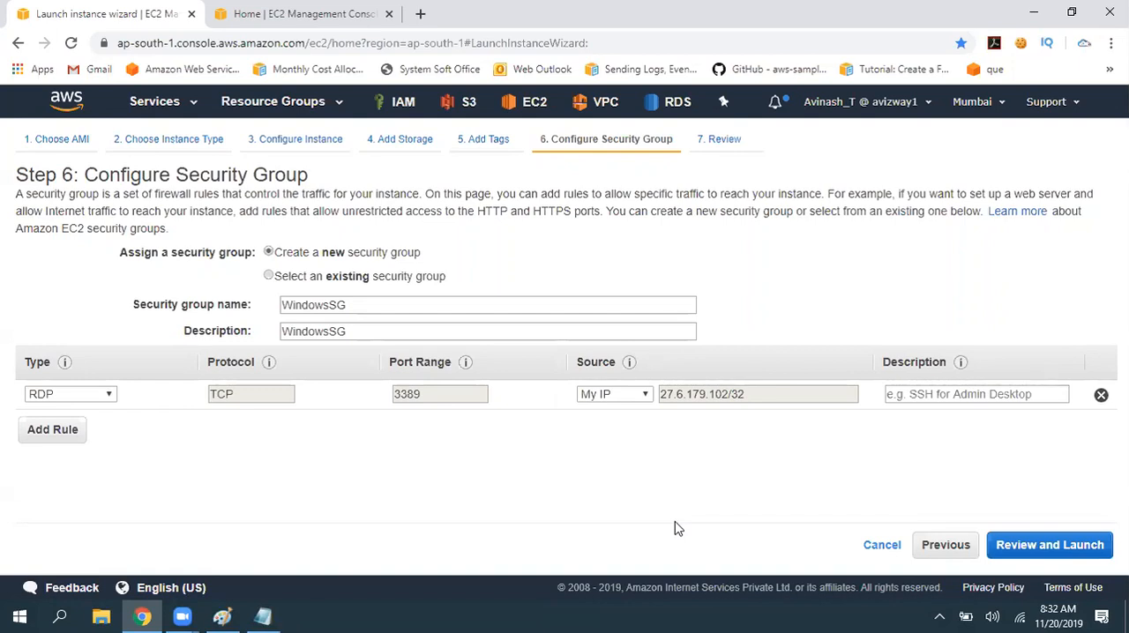
- Change the RDP rule's source from My IP to Anywhere
click(639, 394)
click(606, 474)
click(637, 397)
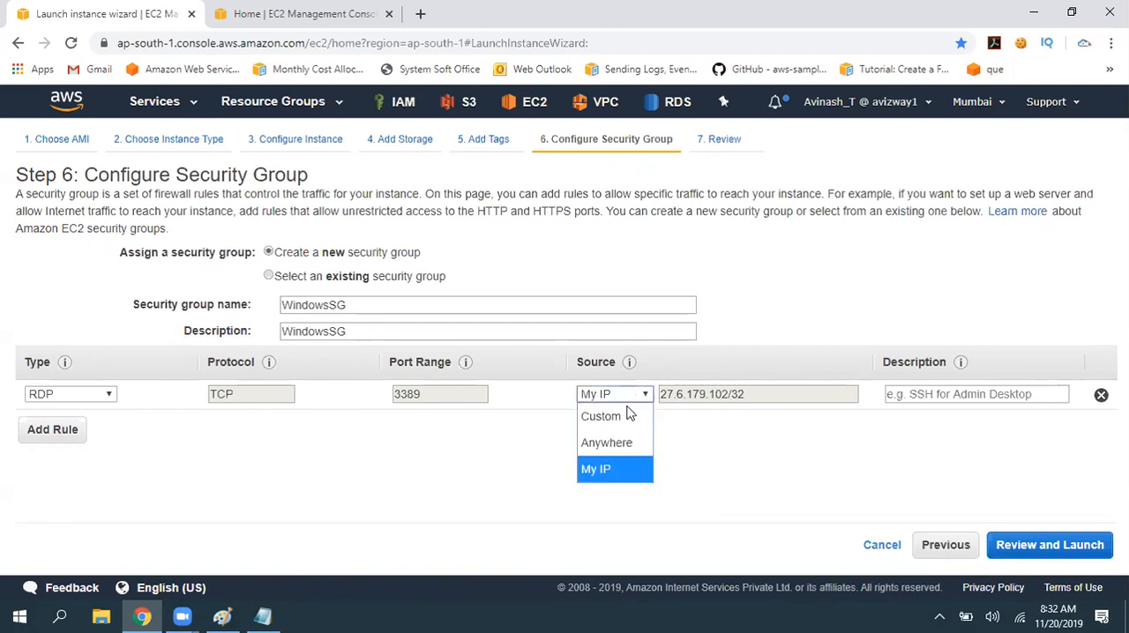
click(619, 446)
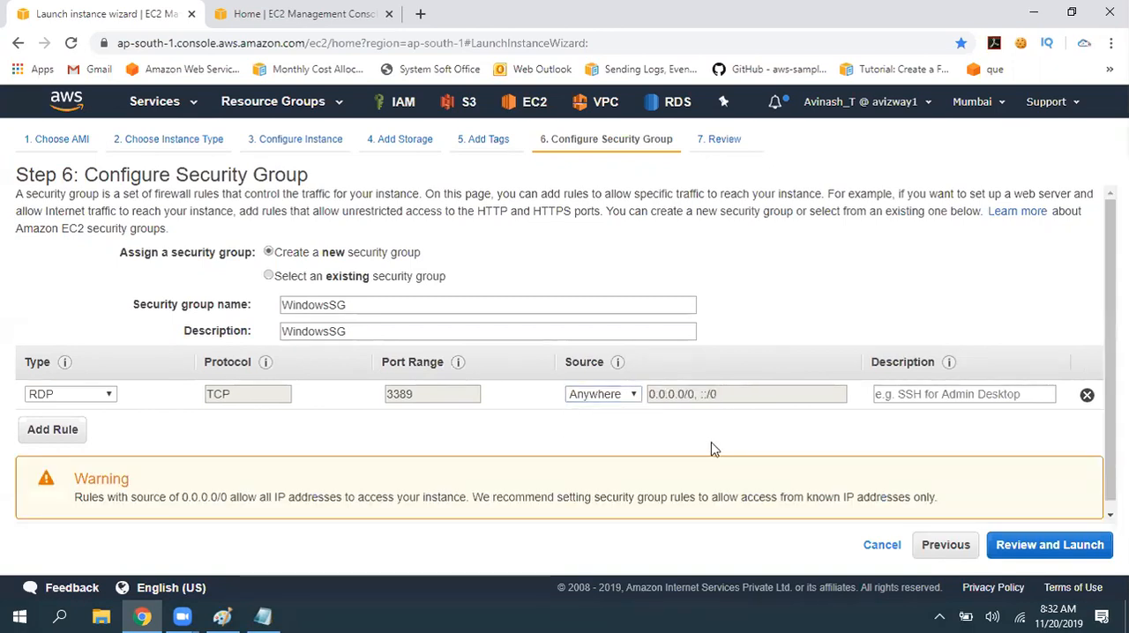
- Set the RDP rule's source to Custom with the address 202.153.35.250/32
click(626, 396)
click(617, 420)
click(666, 394)
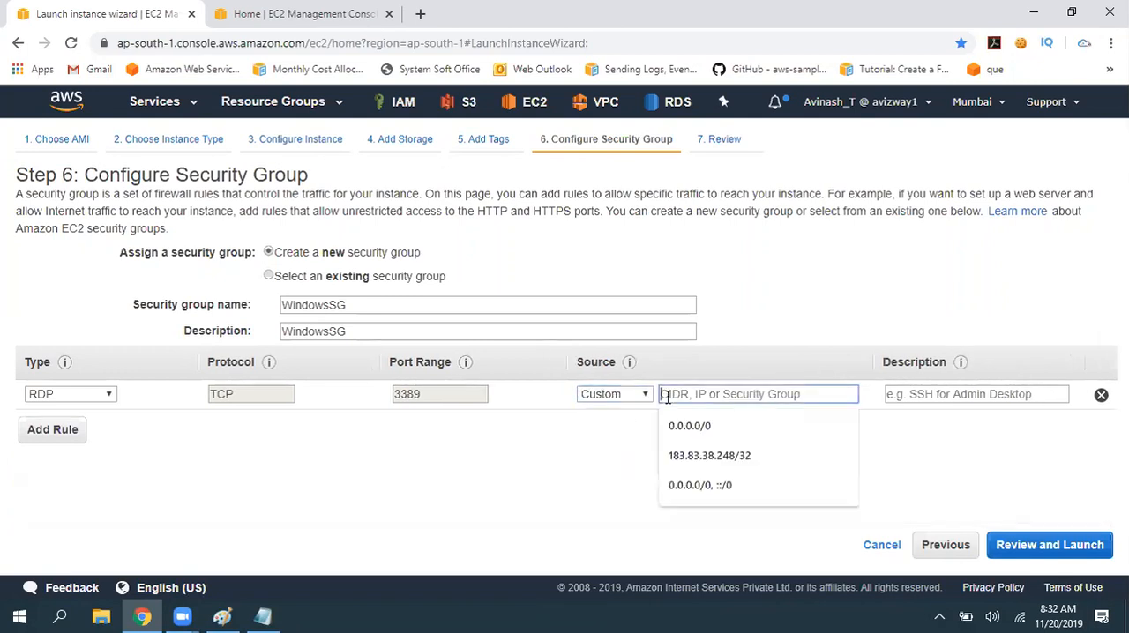
text(202.153.)
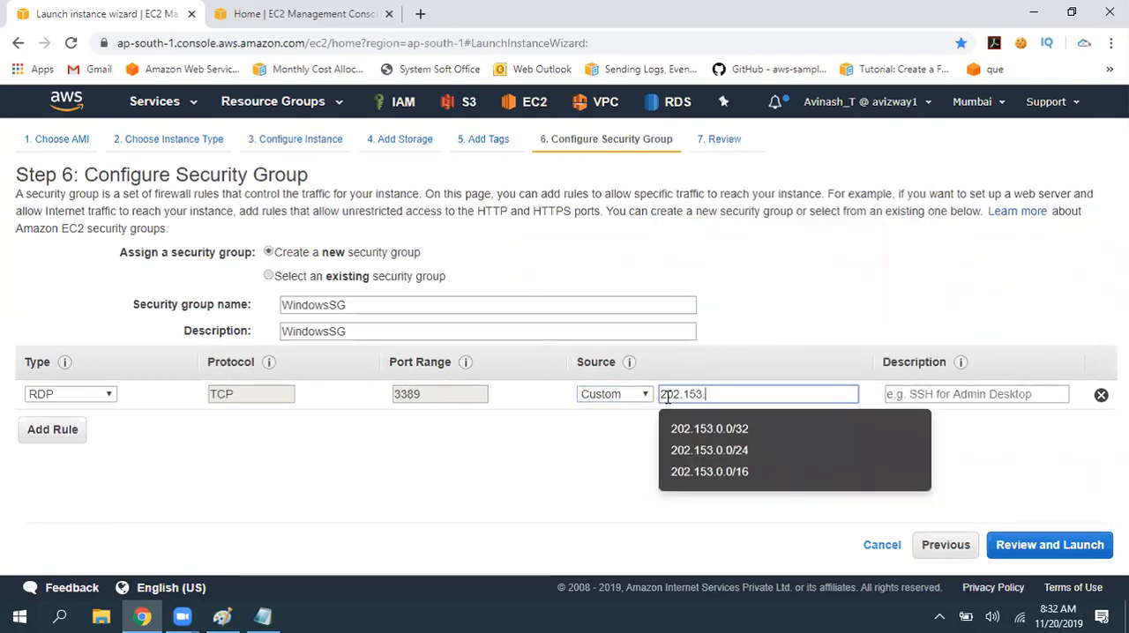
text(35.250/32)
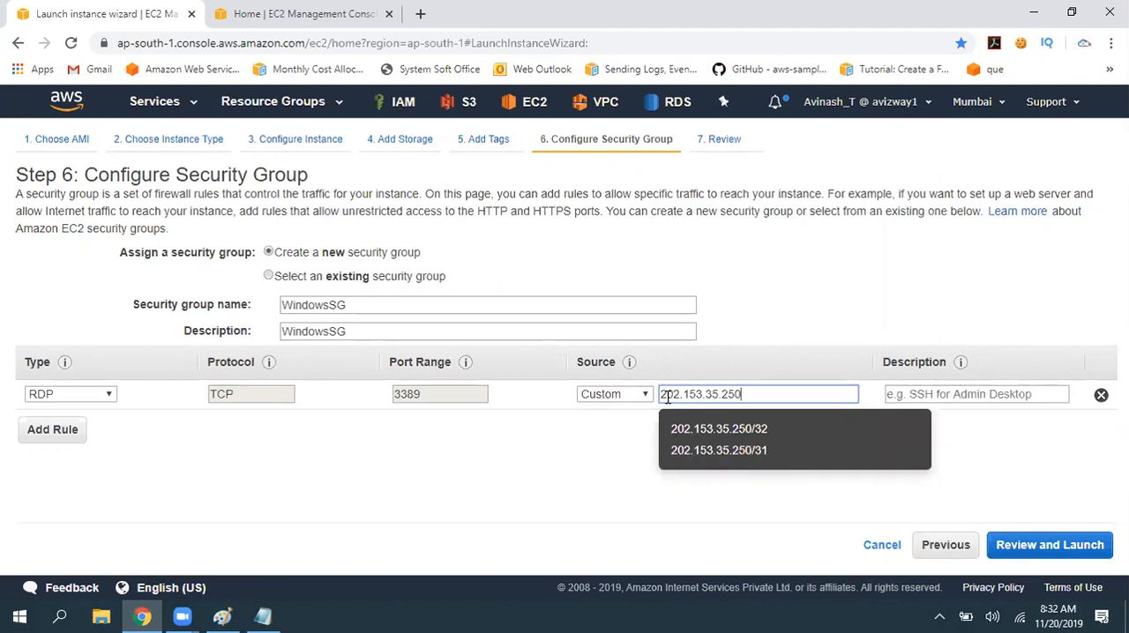
click(576, 471)
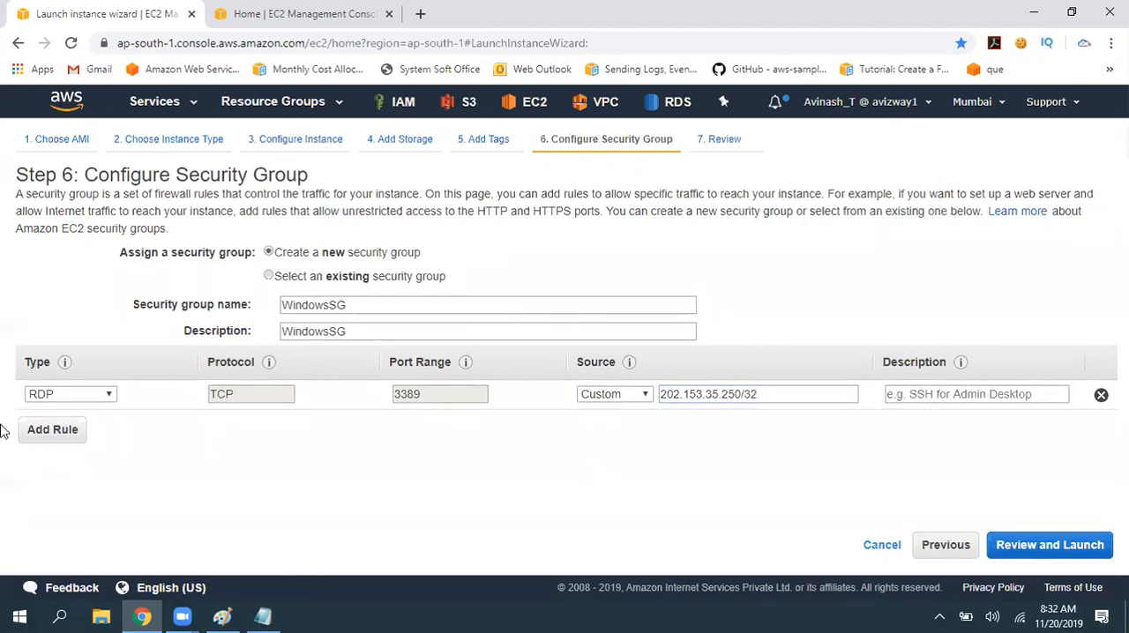
- Add a second inbound rule to the security group with the type RDP
click(78, 432)
click(84, 426)
key(r)
key(Return)
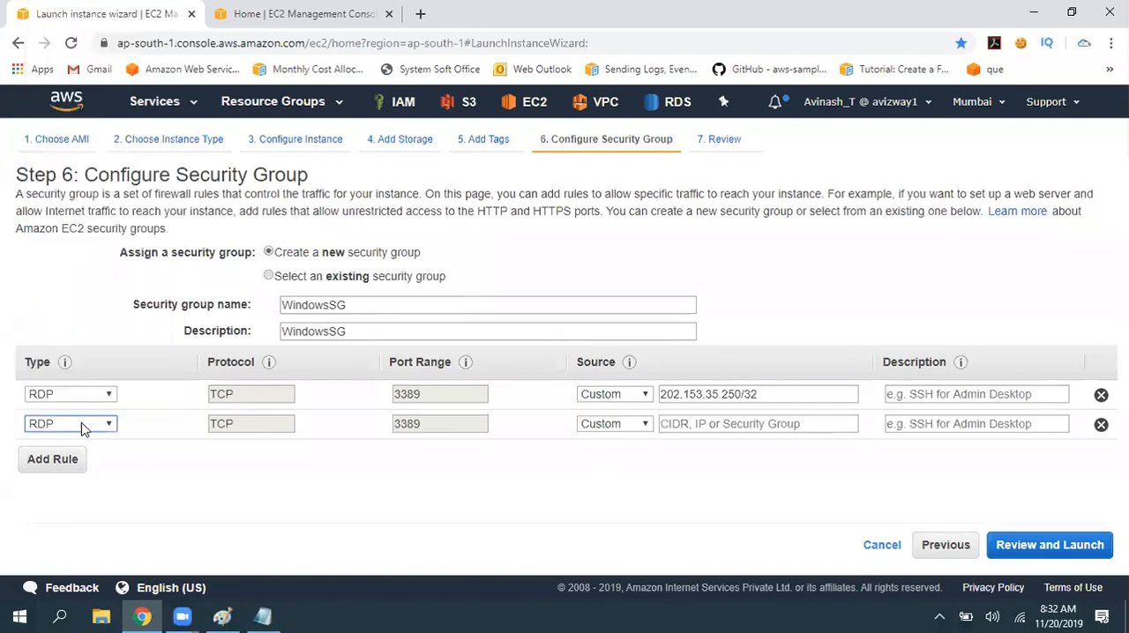
- Set the second RDP rule's custom source to 202.153.30.32/32 and check both rules' sources and the port
click(733, 427)
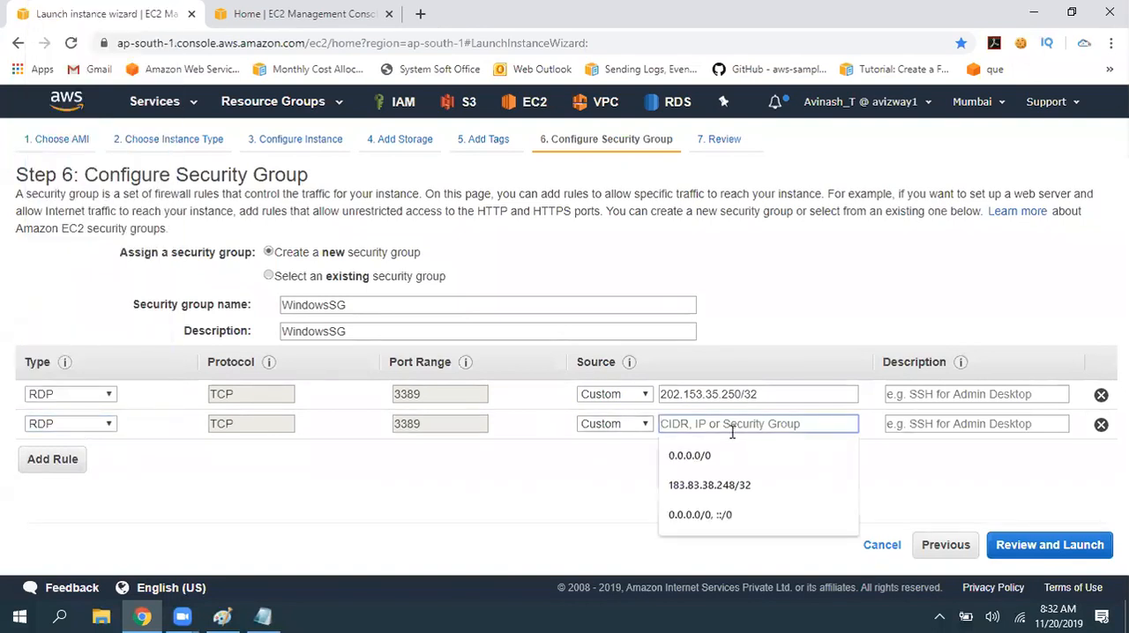
text(2002.)
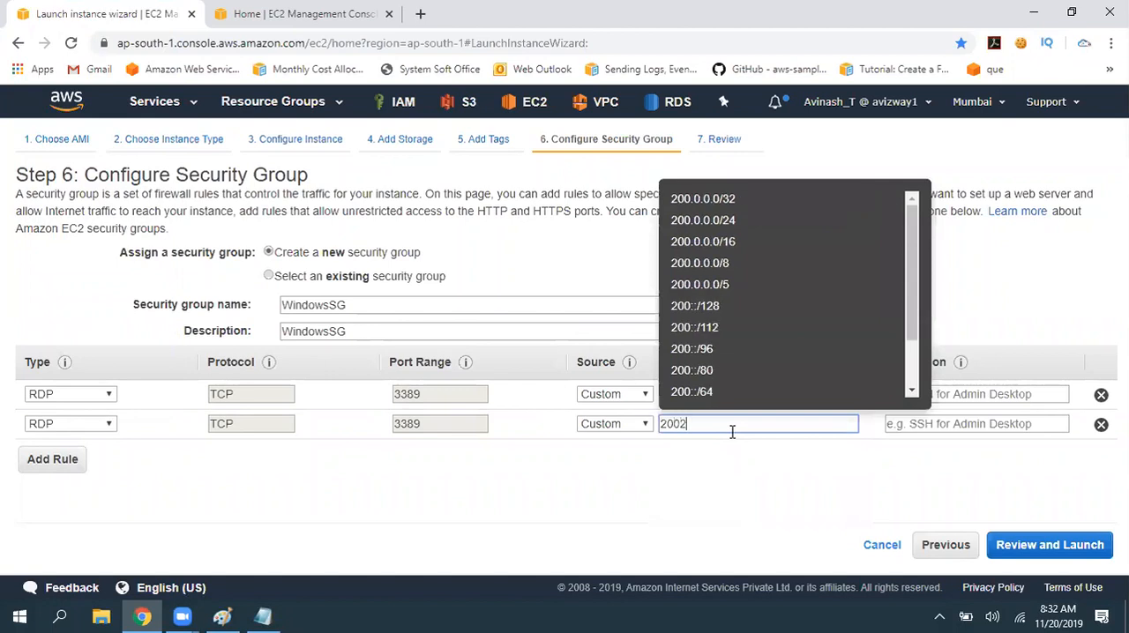
key(BackSpace)
key(BackSpace)
key(BackSpace)
text(2.)
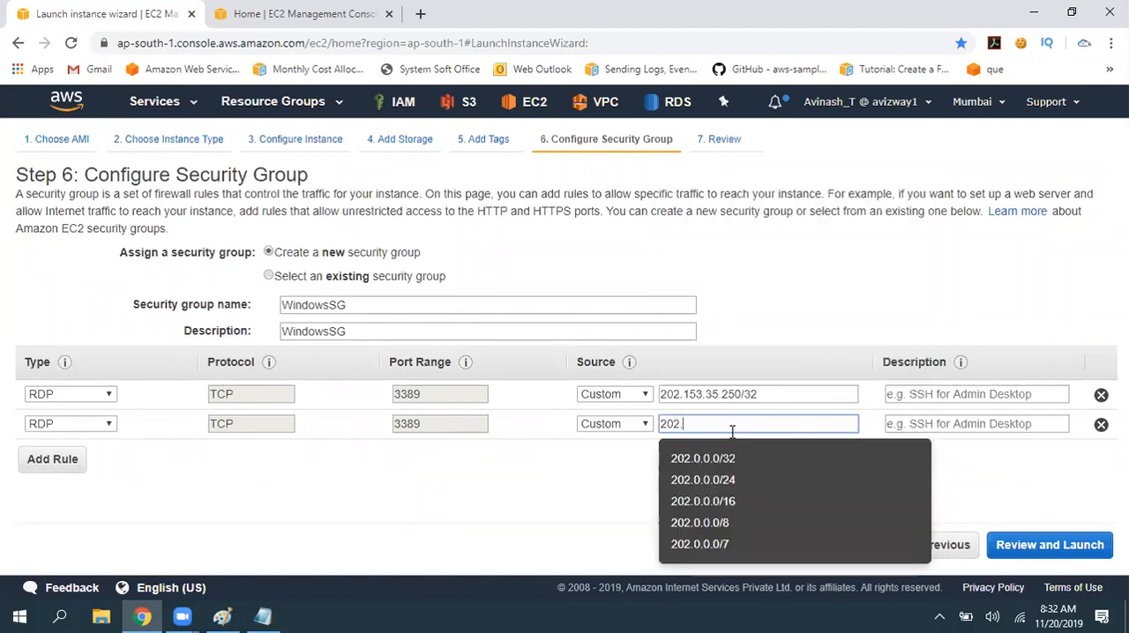
text(153.30.32)
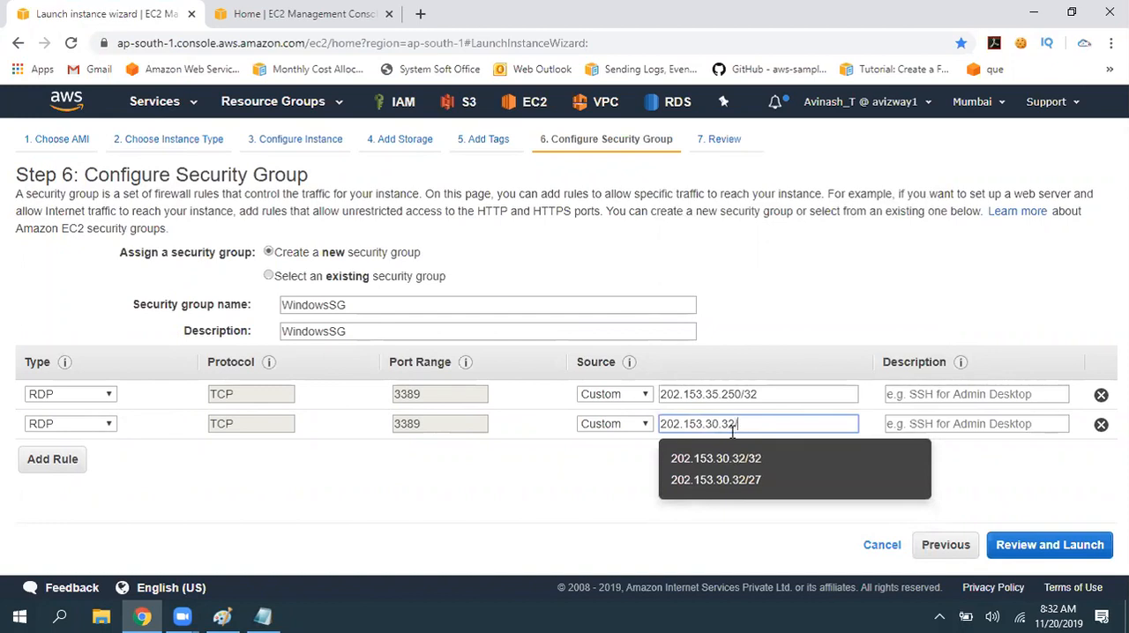
text(/32)
click(556, 515)
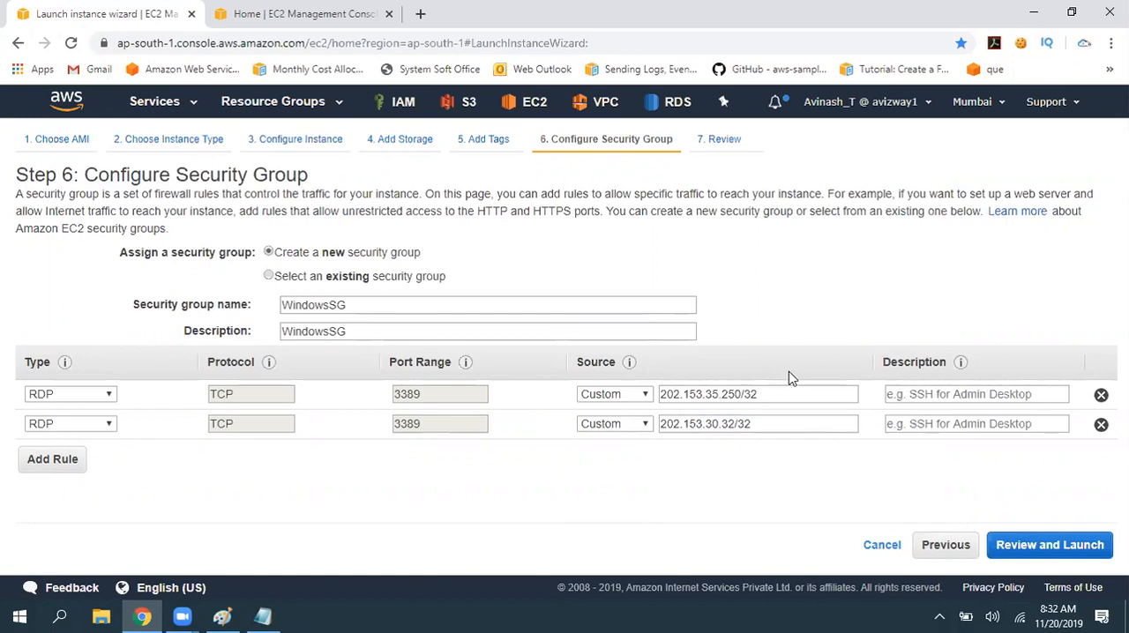
drag(799, 393, 641, 400)
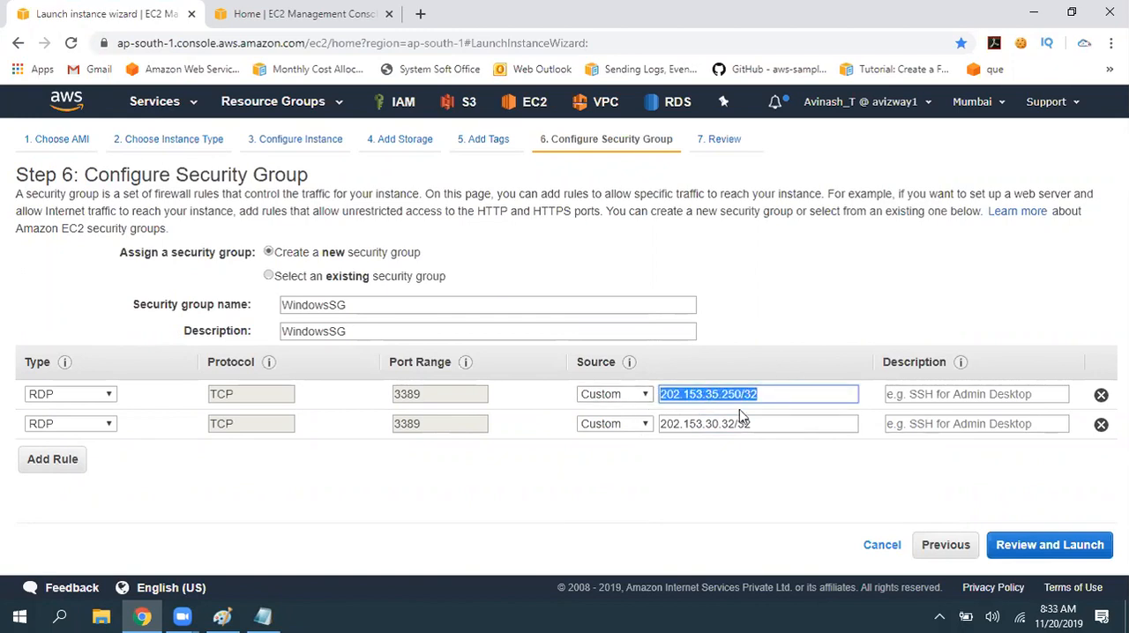
drag(768, 421, 638, 425)
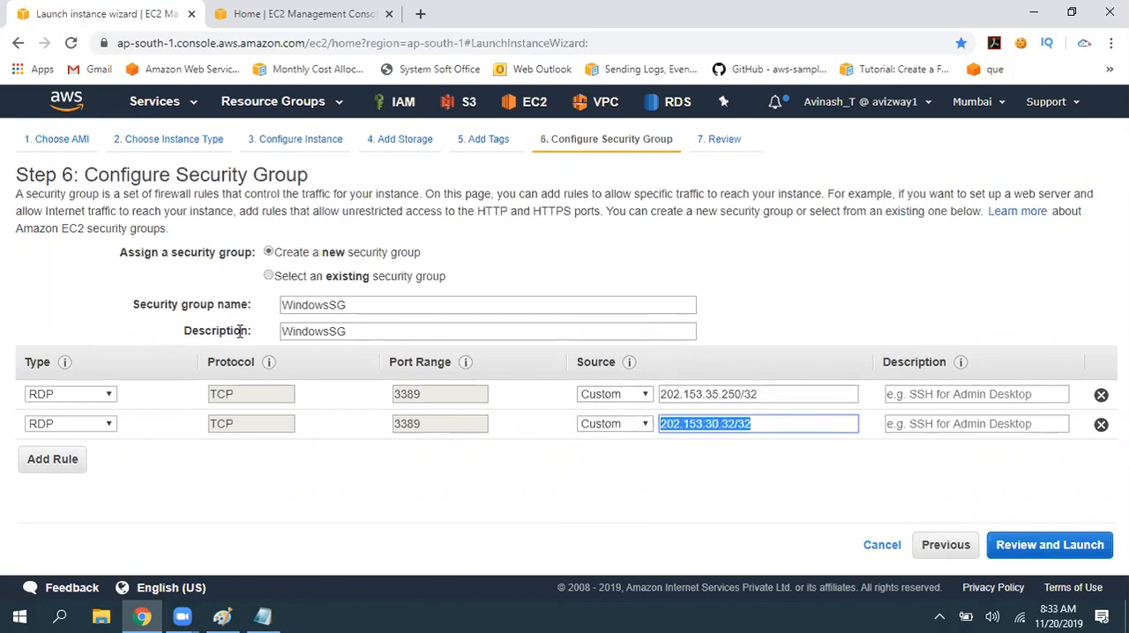
double_click(404, 427)
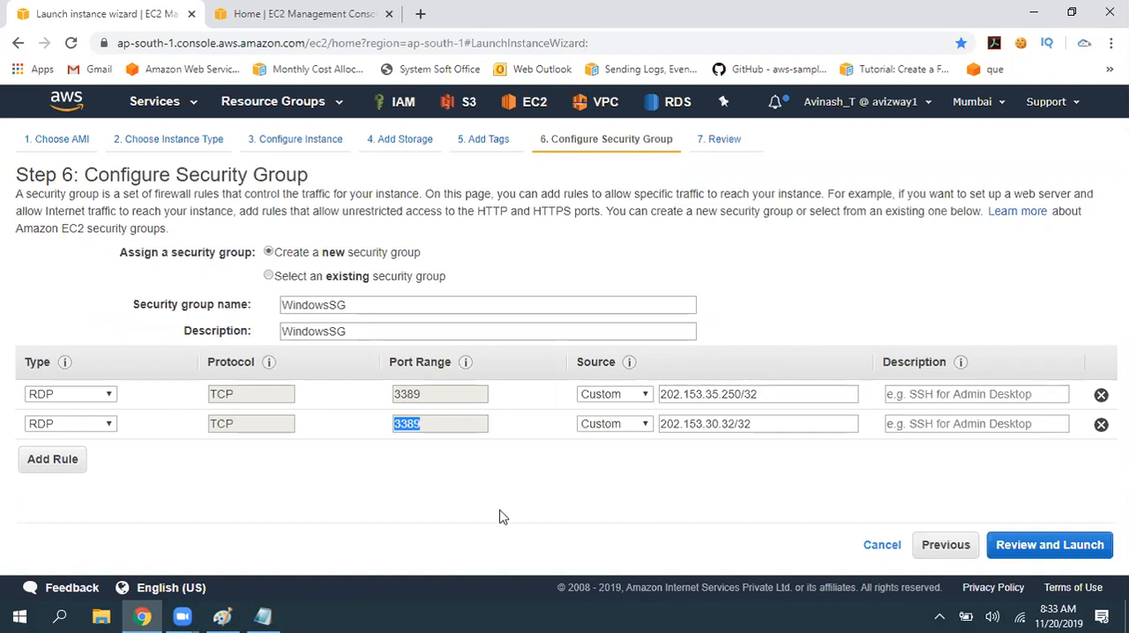
- Delete the second RDP rule and set the remaining rule's source to My IP
click(1101, 424)
click(629, 399)
click(595, 469)
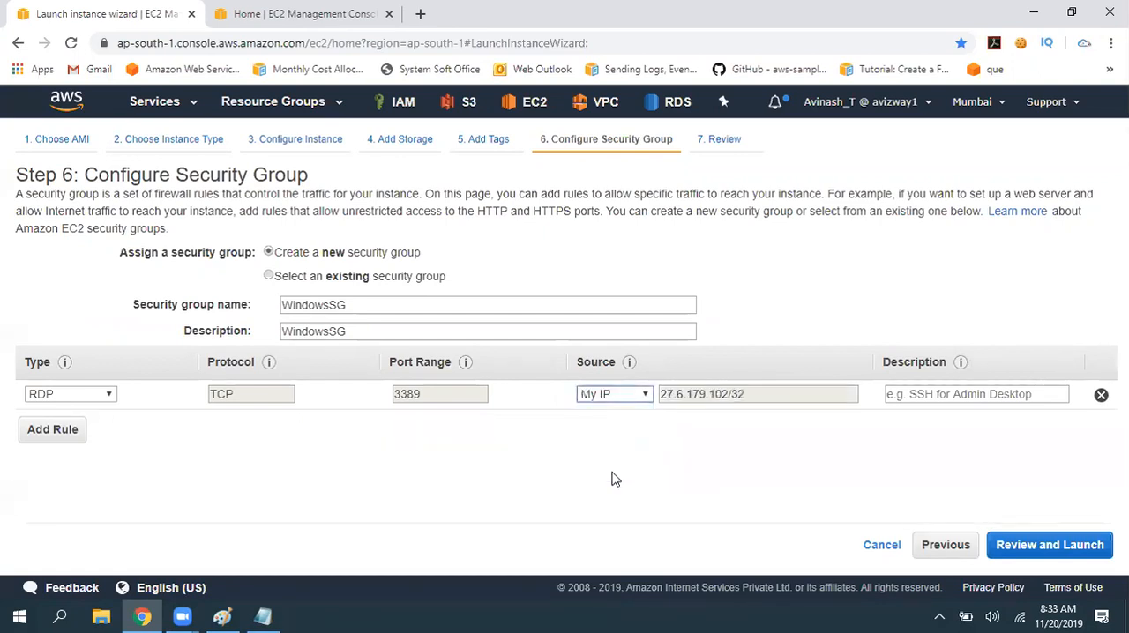
click(898, 440)
- Proceed to the launch review and look over the AMI, instance type and security group details
click(1028, 556)
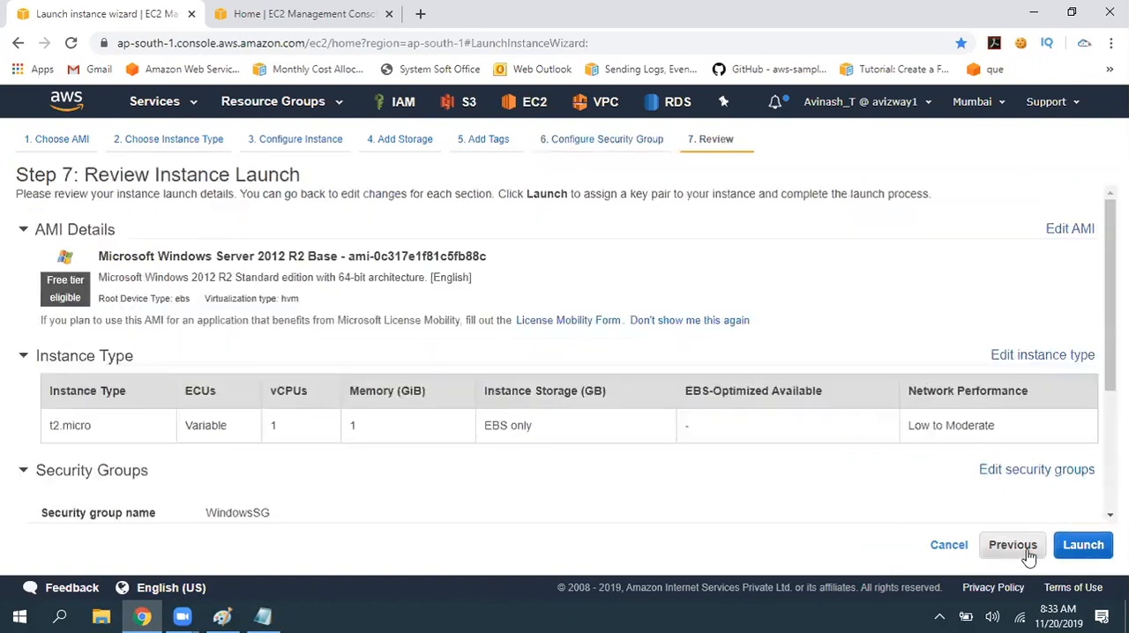
scroll(509, 337, down, 3)
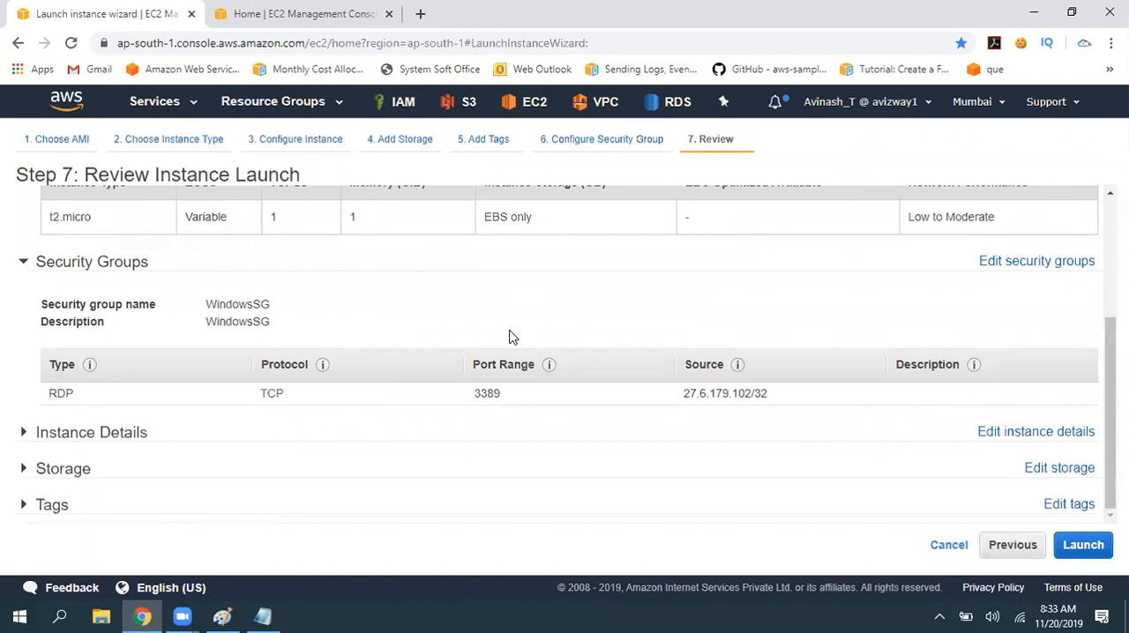
scroll(510, 336, up, 3)
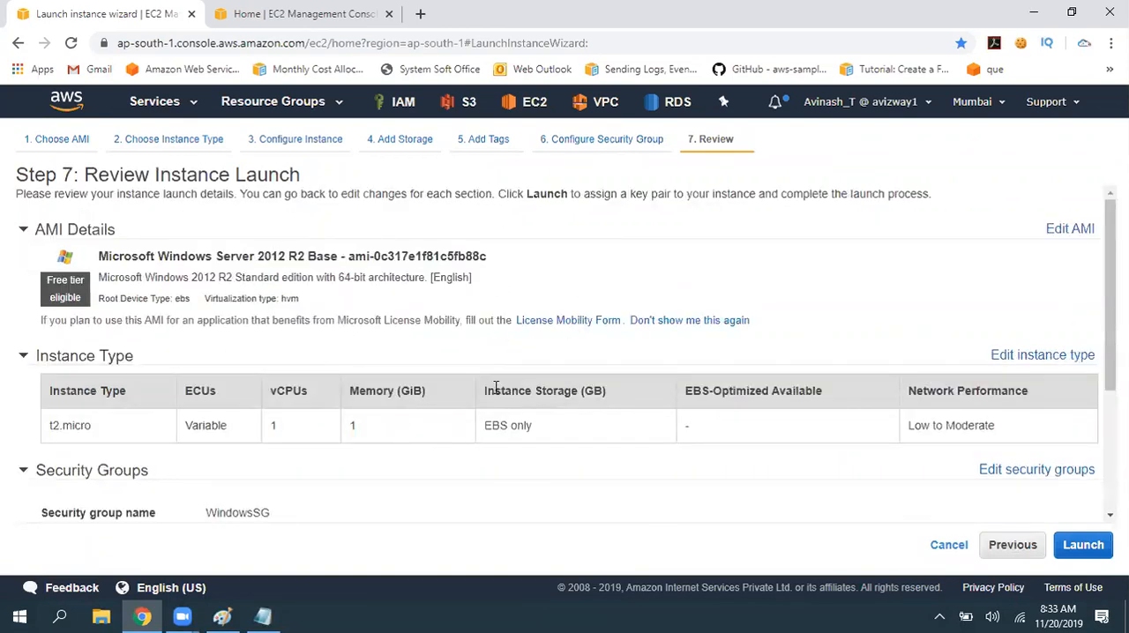
drag(95, 194, 927, 194)
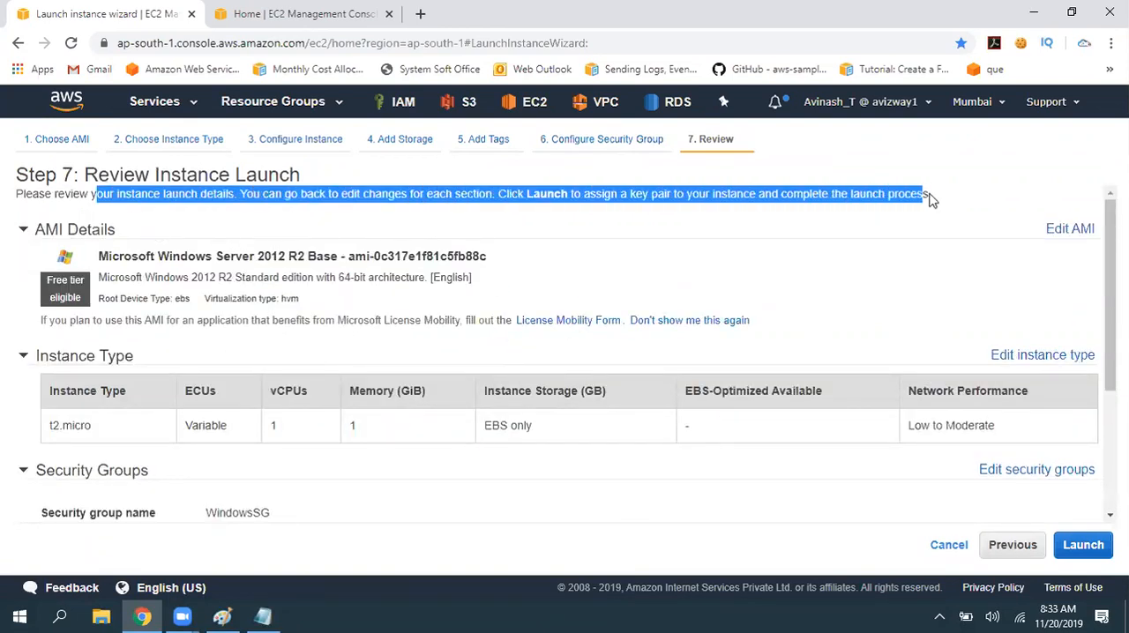
click(944, 221)
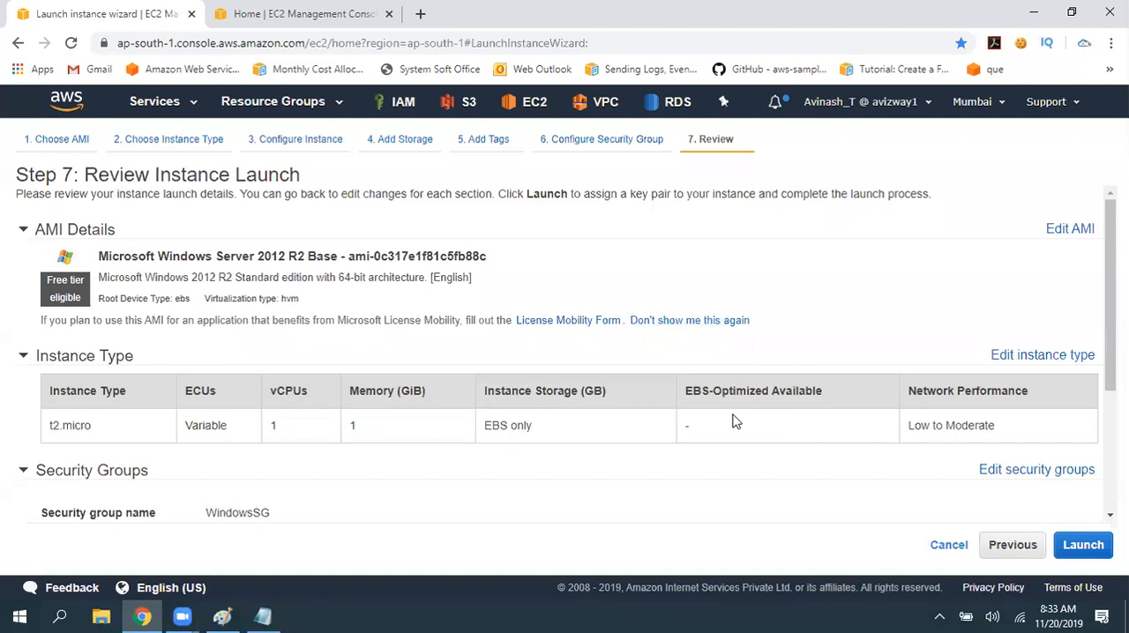
scroll(737, 423, down, 3)
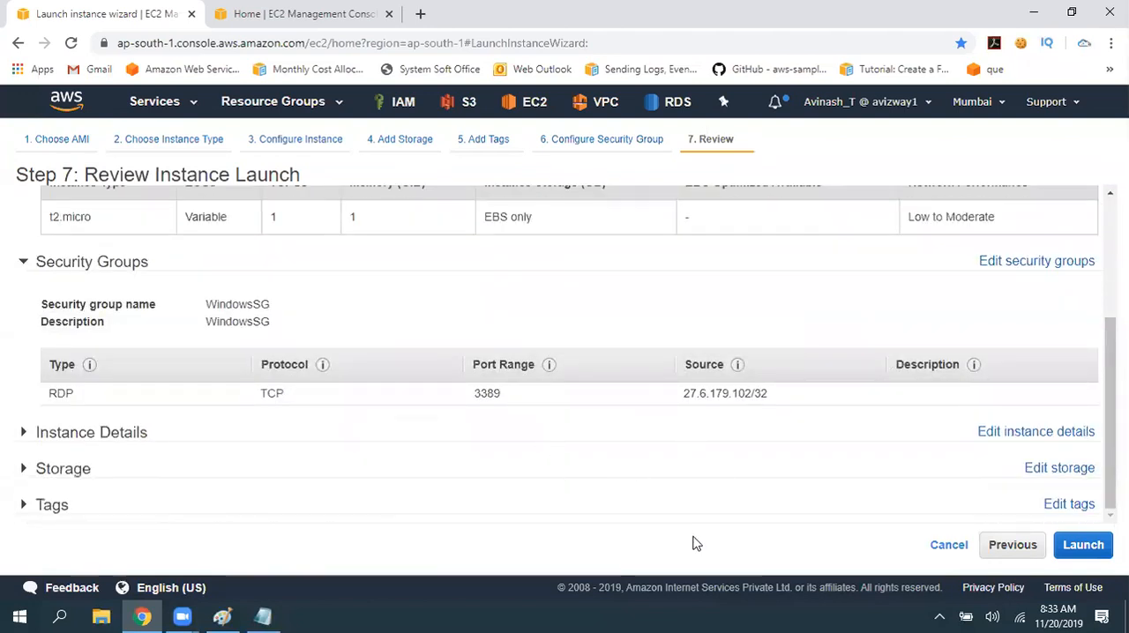
- Start the launch and create a new key pair named aws730batch, downloading its private key file
click(1068, 540)
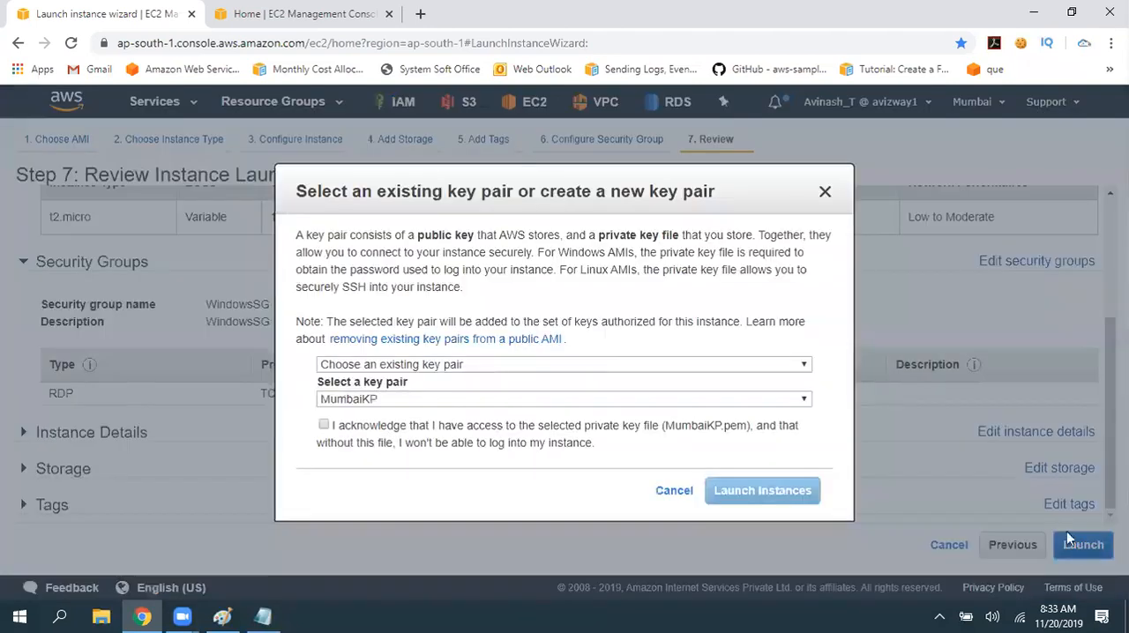
click(597, 362)
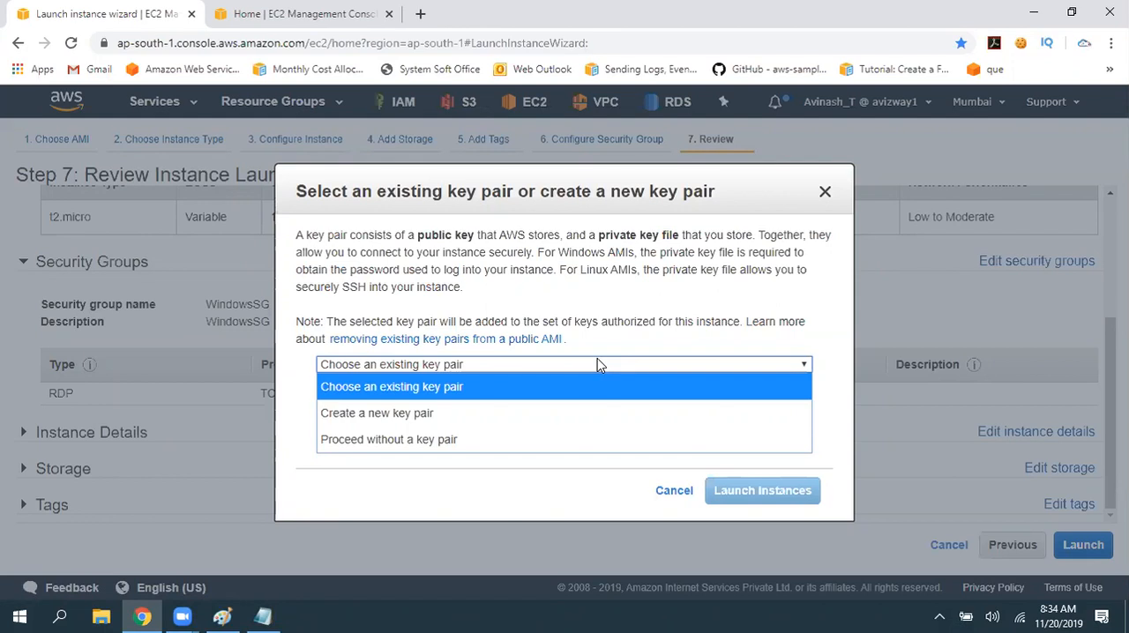
click(418, 416)
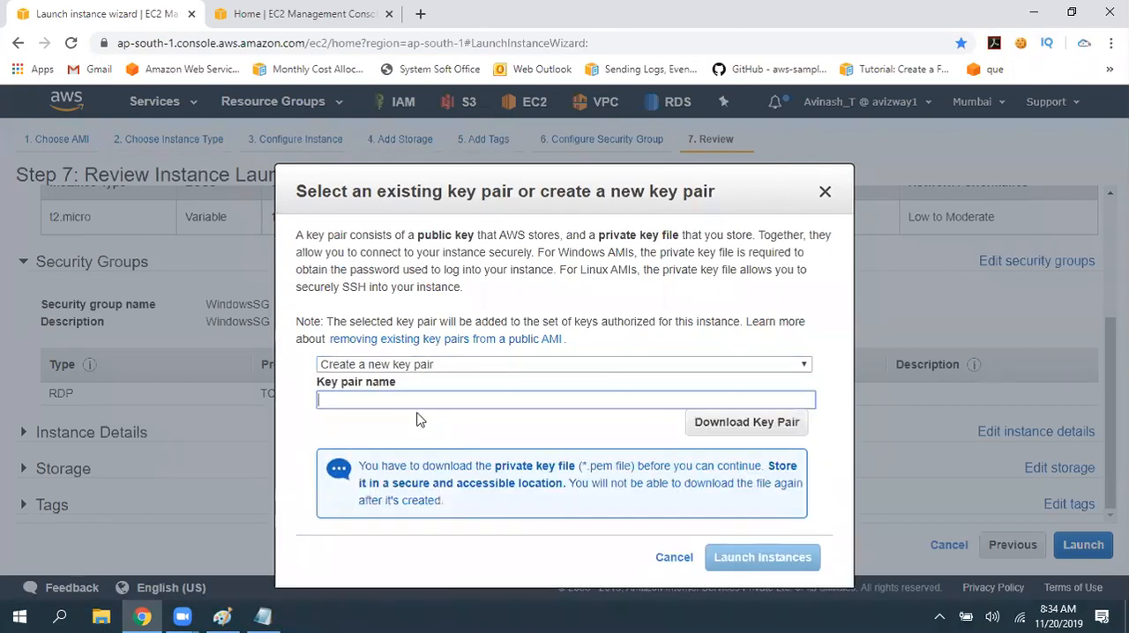
text(aws730batch)
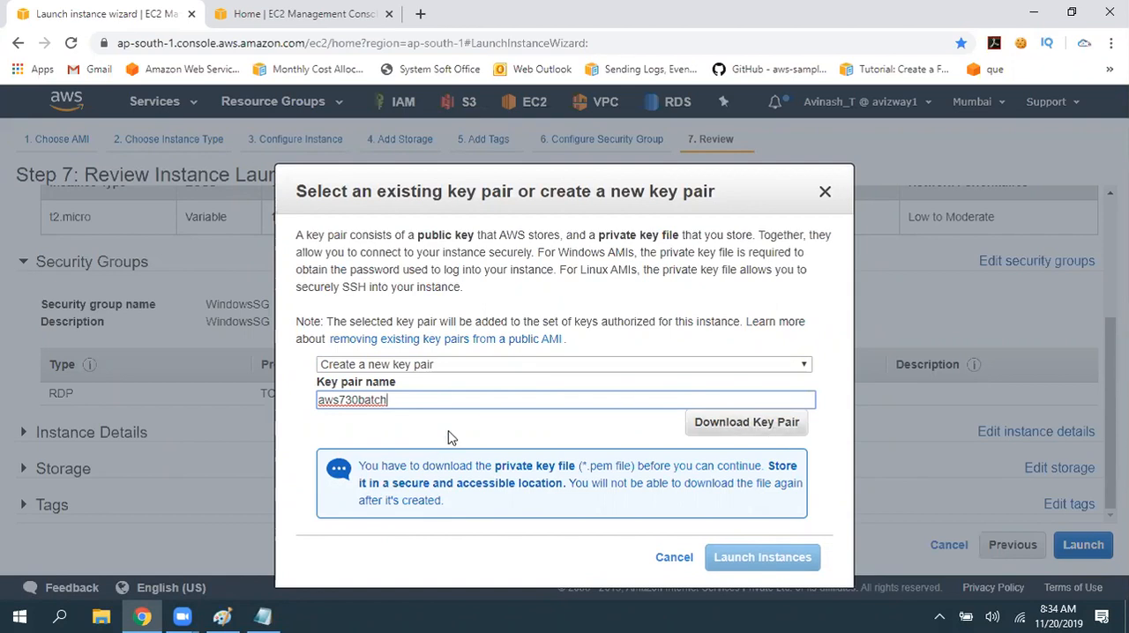
click(448, 437)
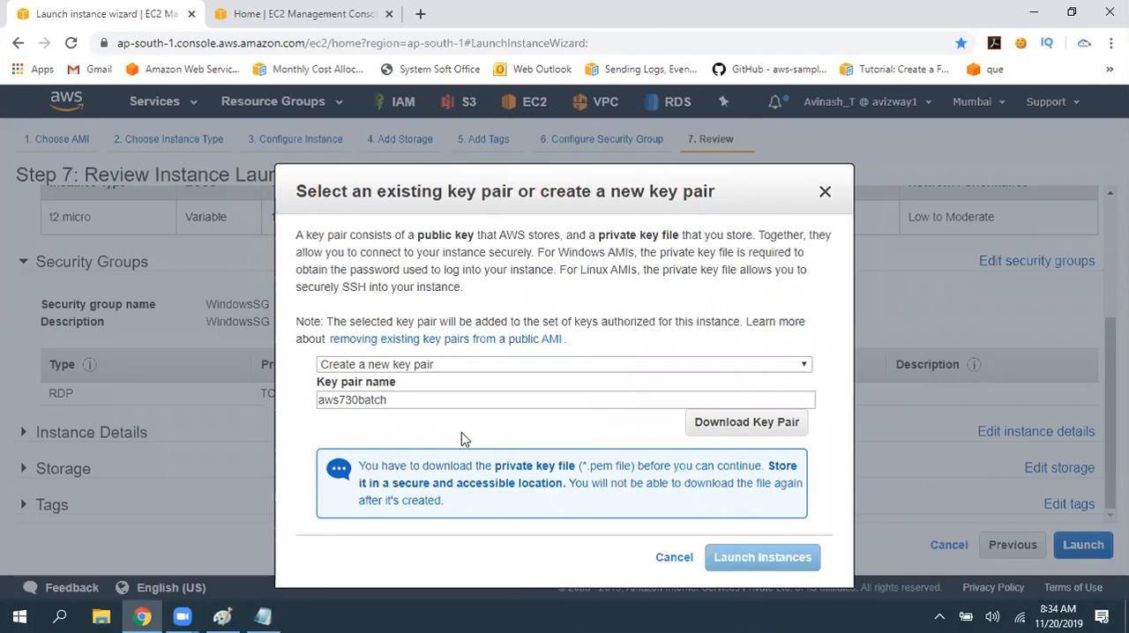
click(782, 424)
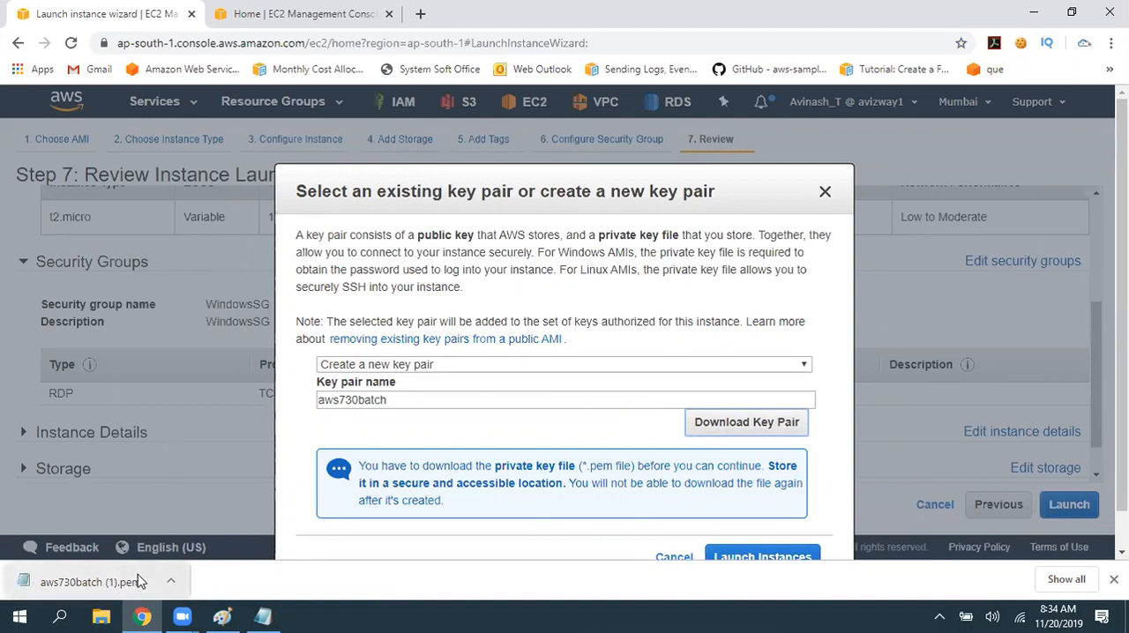
- Try downloading the key pair again, read the private key notice, and launch the instance
click(729, 423)
drag(432, 490, 722, 494)
click(424, 502)
click(721, 494)
scroll(1014, 439, down, 2)
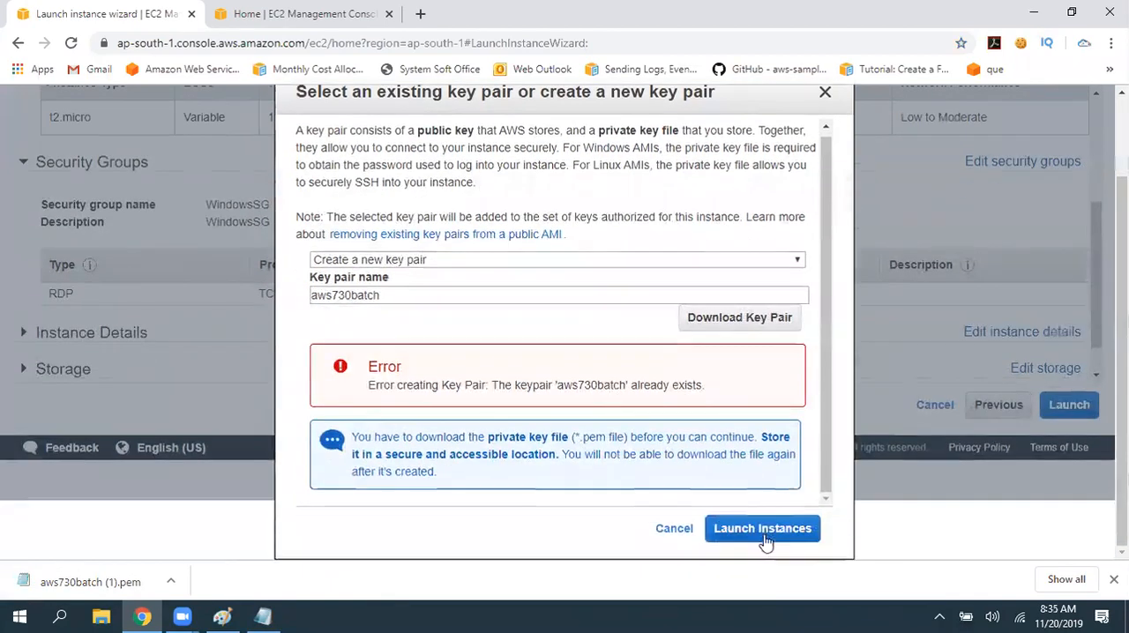
click(816, 529)
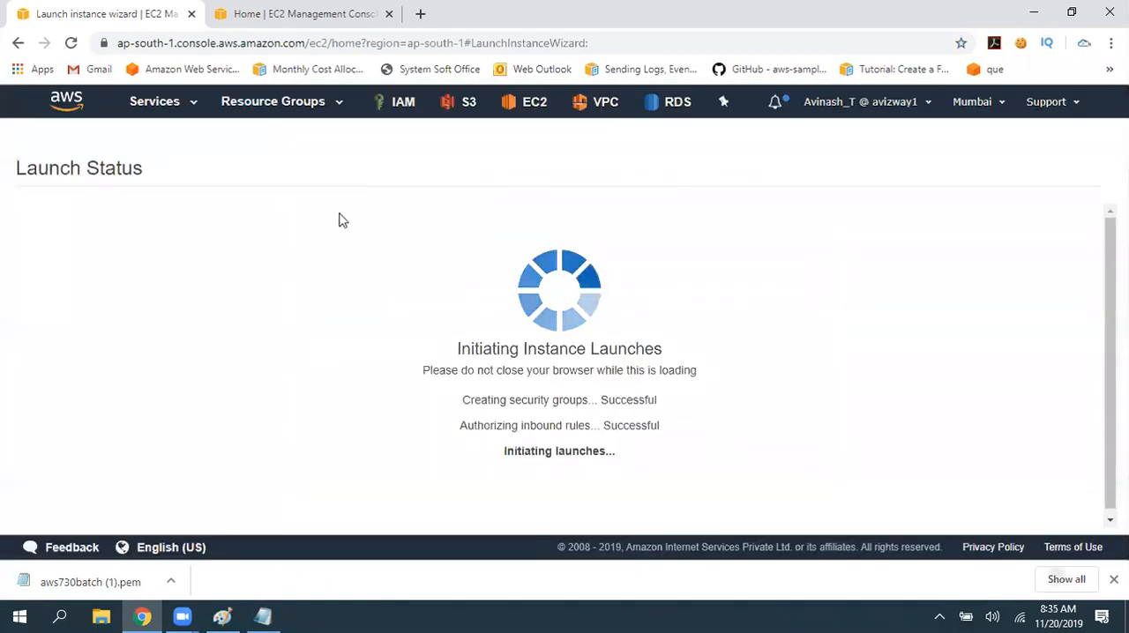
- Locate the downloaded aws730batch (1).pem file in its folder and copy it to the desktop
key(ctrl+j)
click(411, 277)
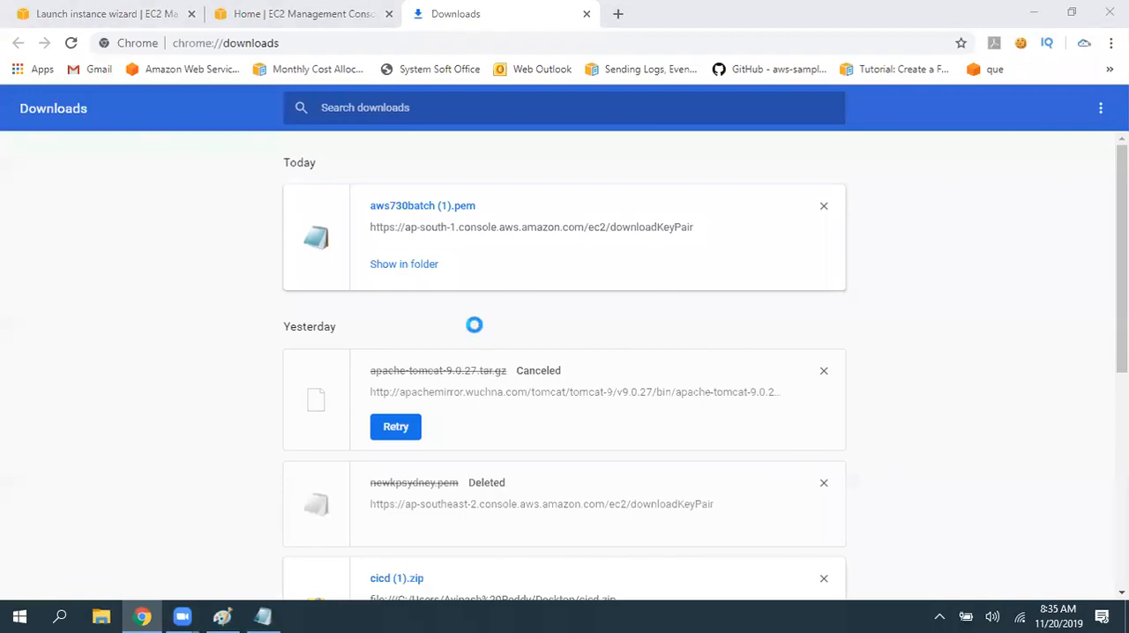
key(ctrl+c)
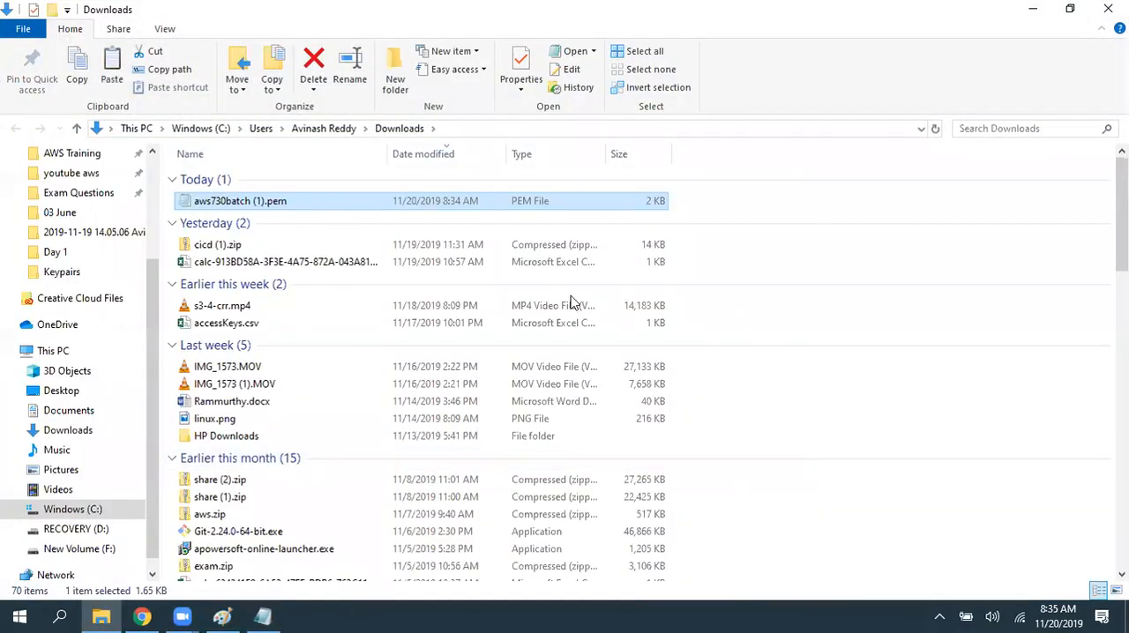
key(super+d)
click(540, 323)
key(ctrl+v)
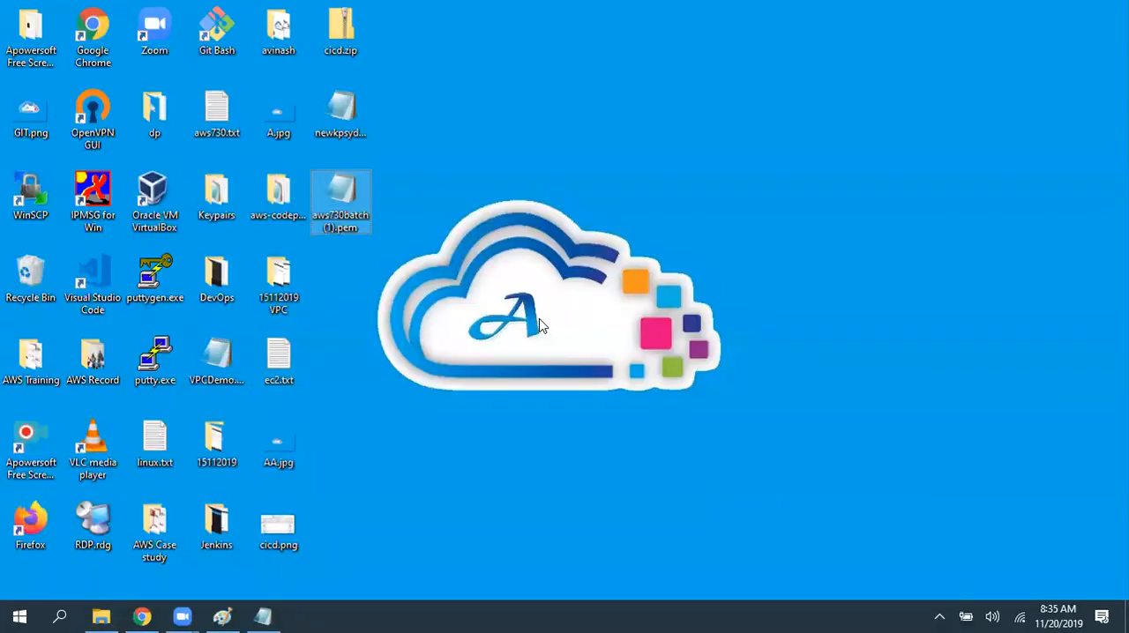
- Rename the desktop copy of the key file as aws730batch.pem
key(F2)
key(Right)
key(BackSpace)
key(BackSpace)
key(BackSpace)
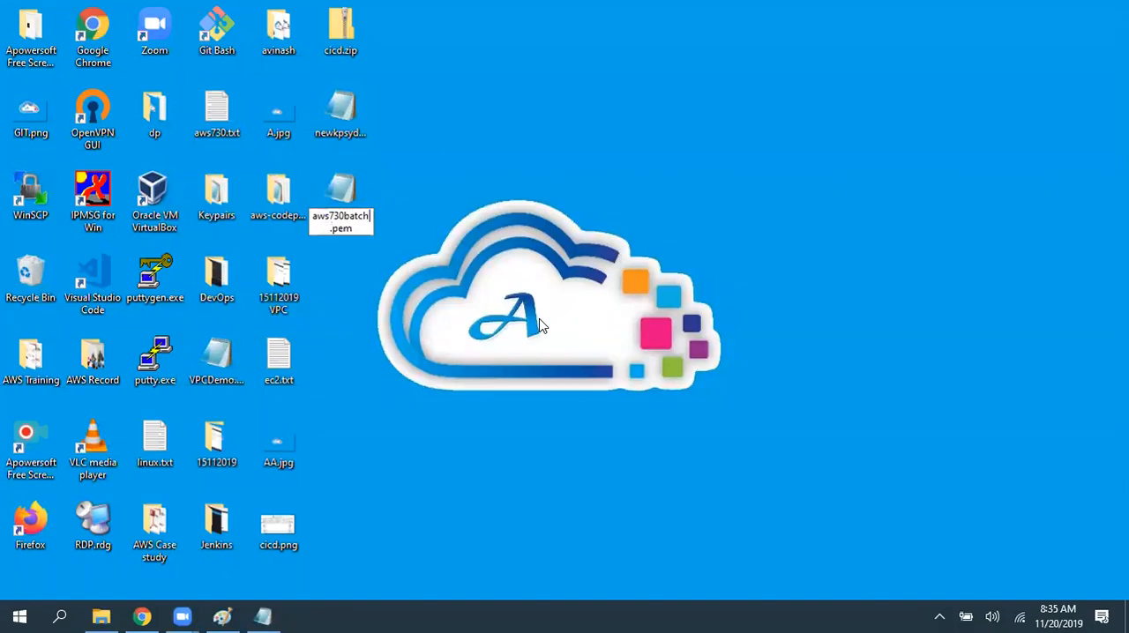
key(Return)
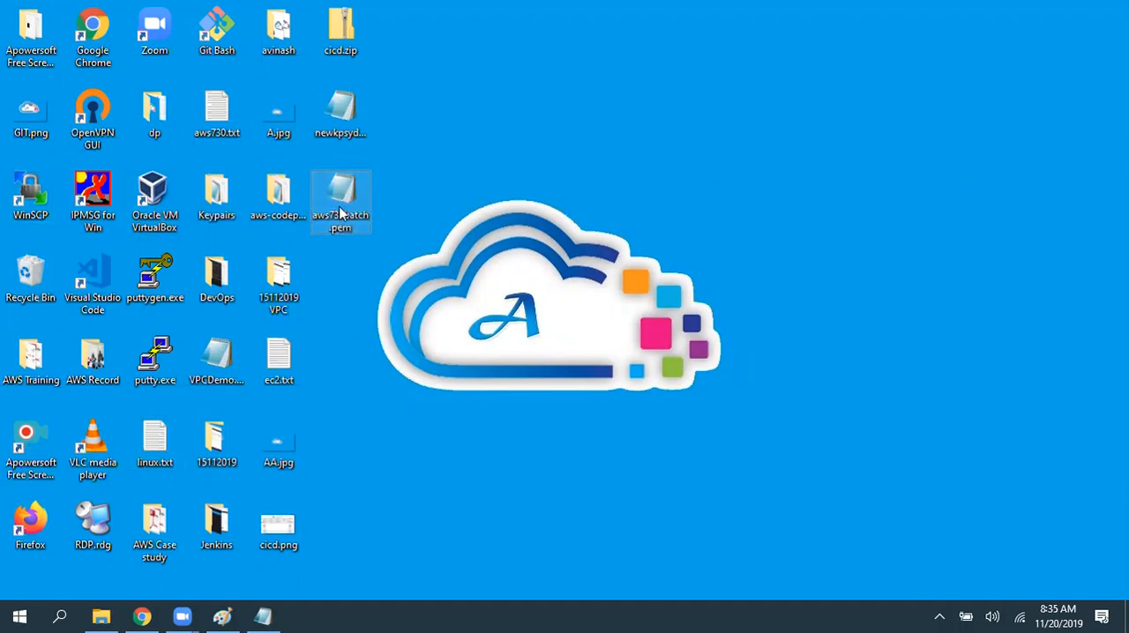
- Switch back to Chrome, close the downloads page, and open the instances list from the launch status page
click(147, 616)
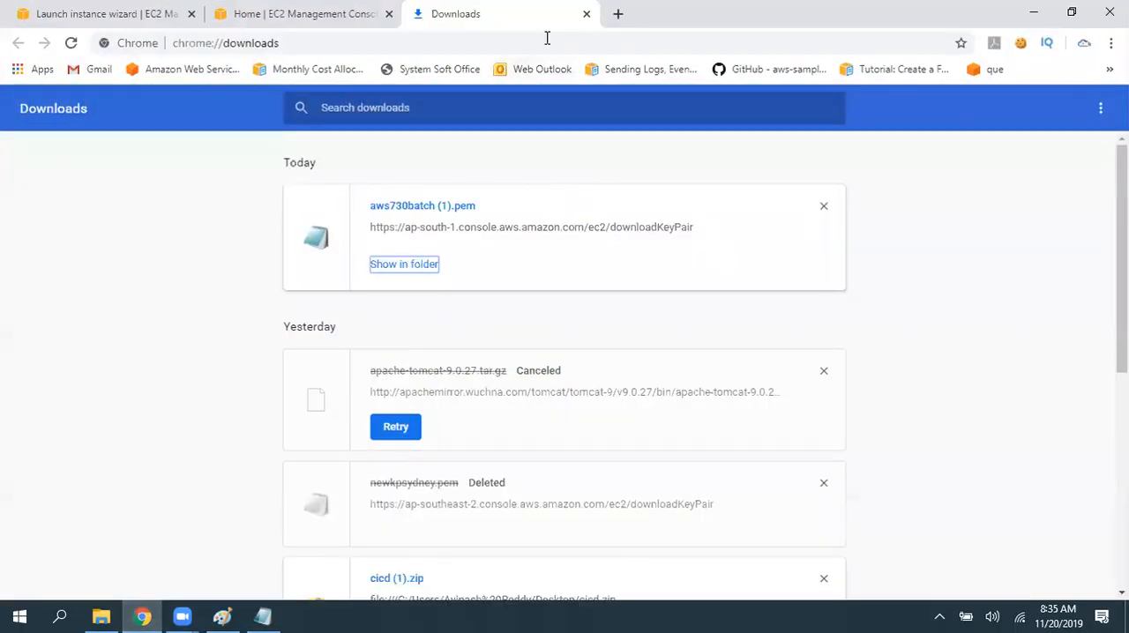
click(587, 14)
scroll(1014, 494, down, 2)
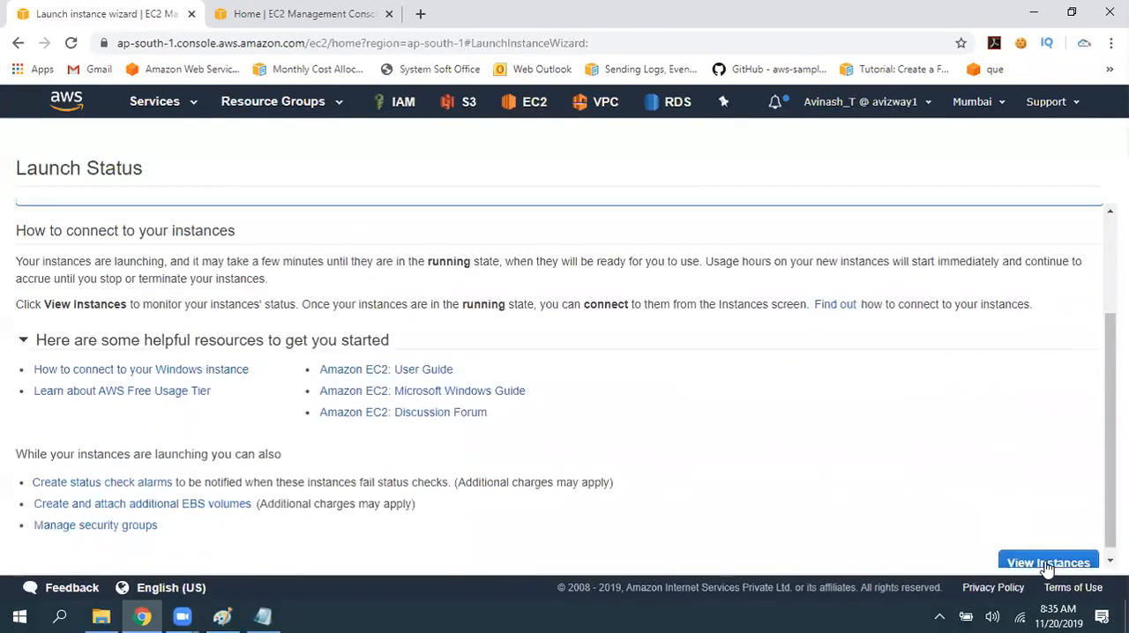
click(1048, 564)
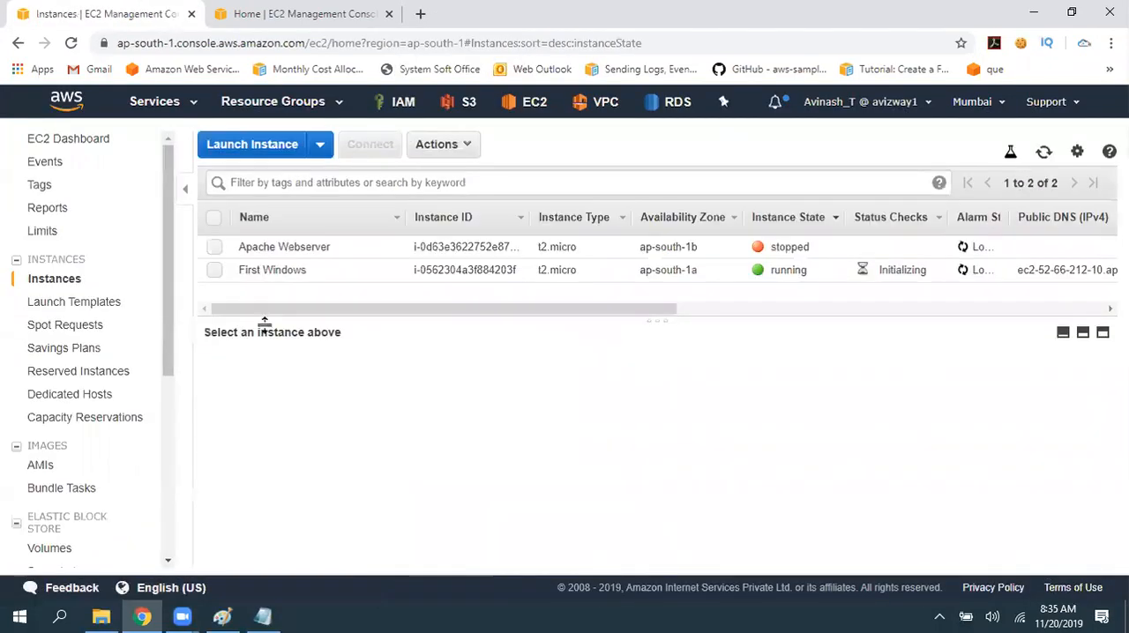
- Select the First Windows instance and check its availability zone
click(215, 271)
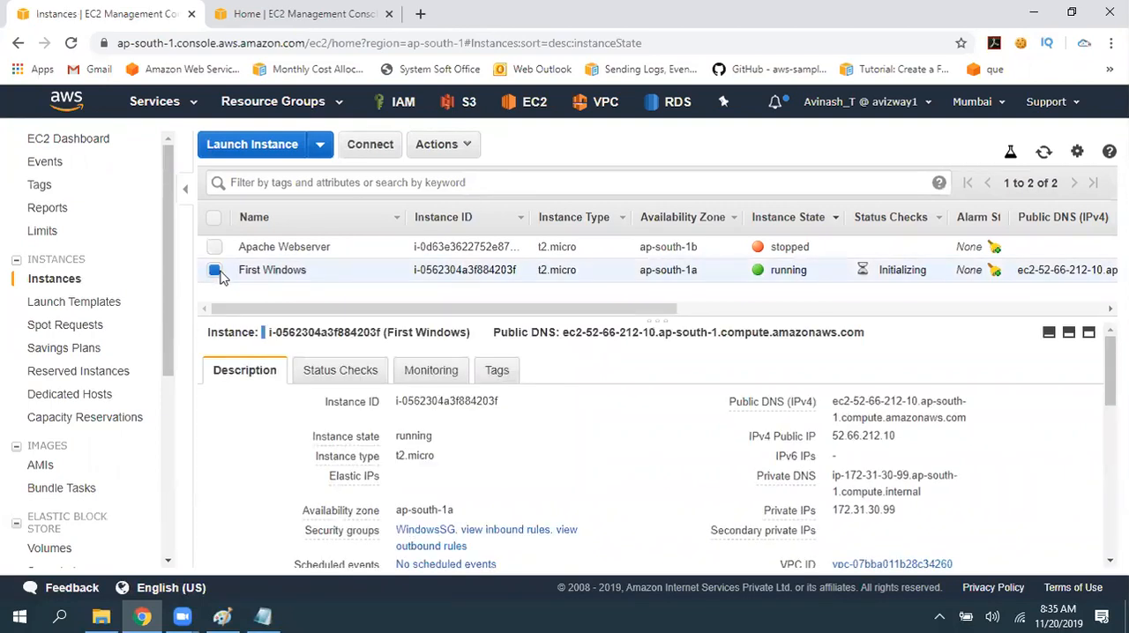
drag(685, 270, 711, 289)
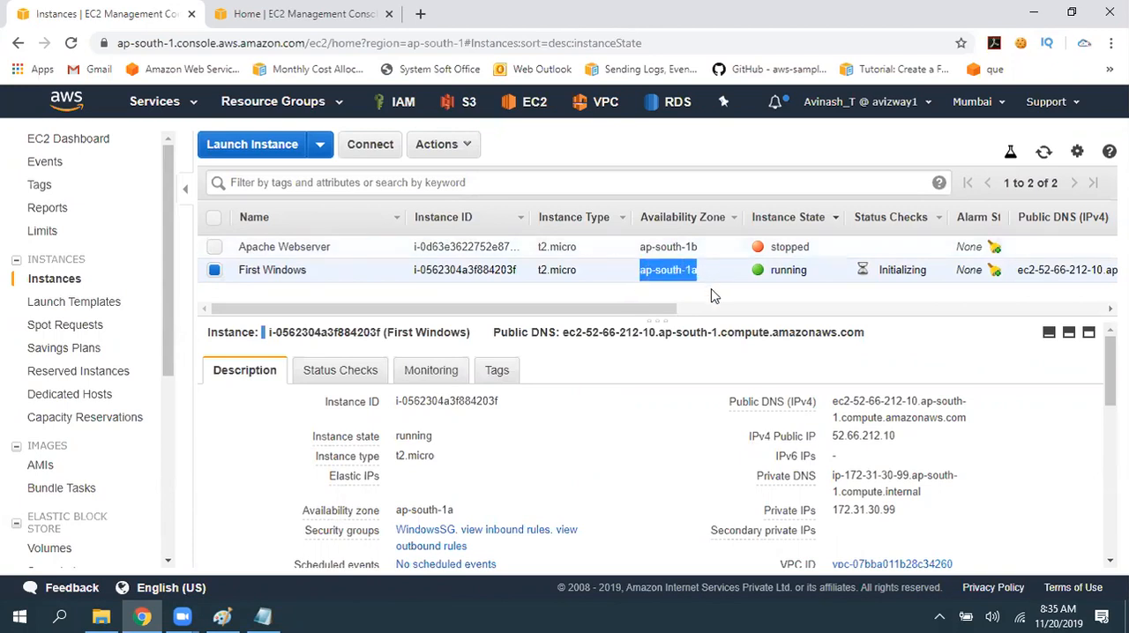
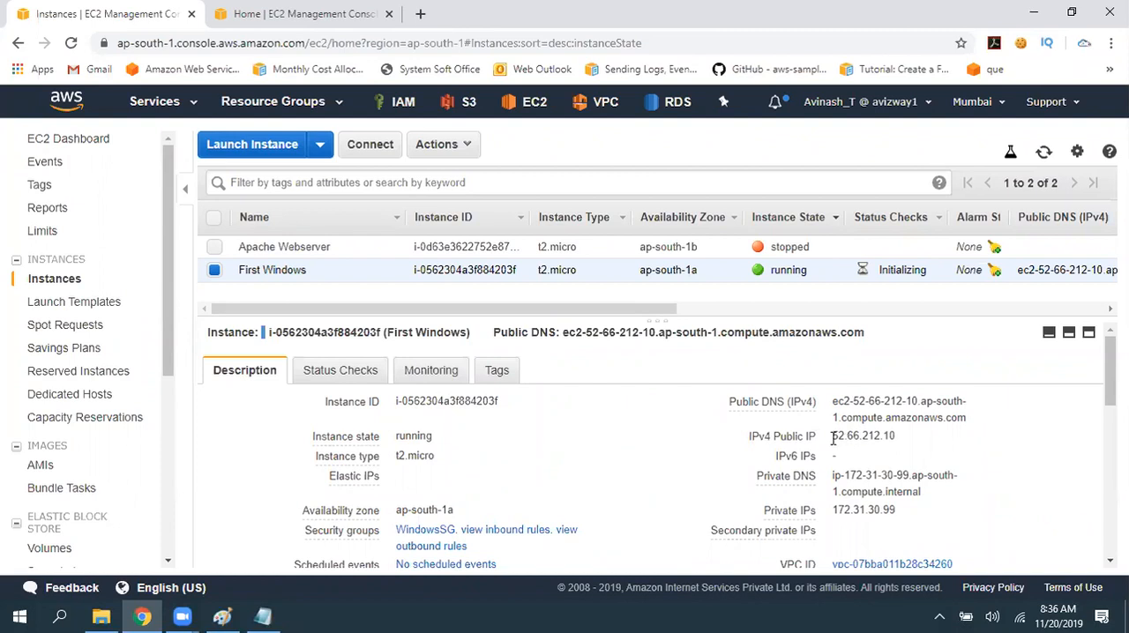
- Copy the IPv4 public IP of the First Windows instance from its description
drag(833, 436, 968, 439)
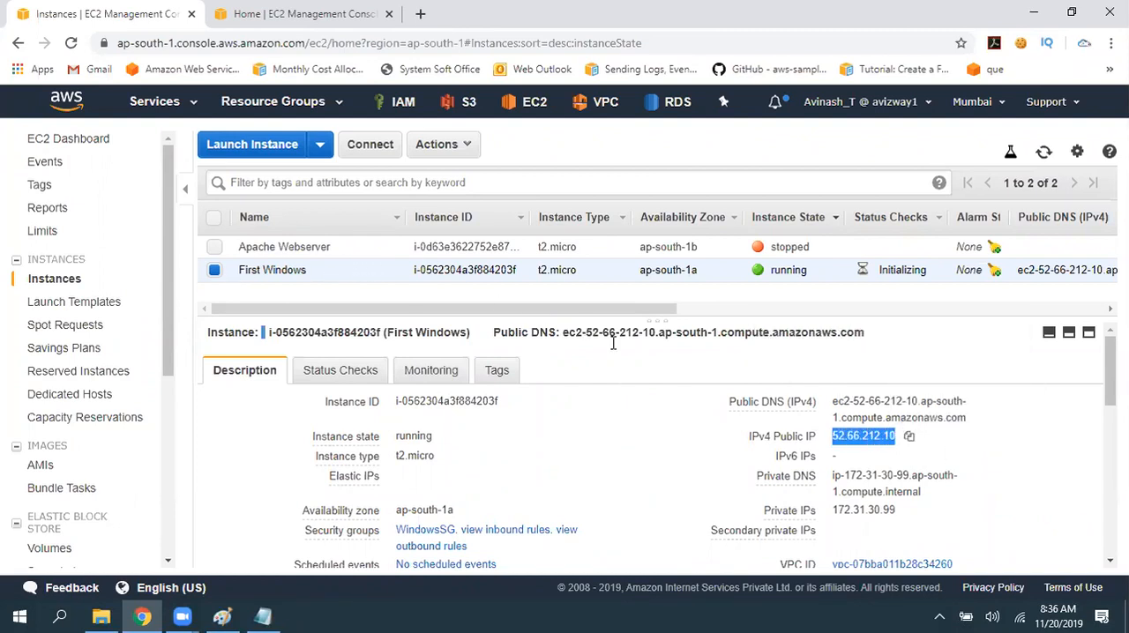
click(908, 438)
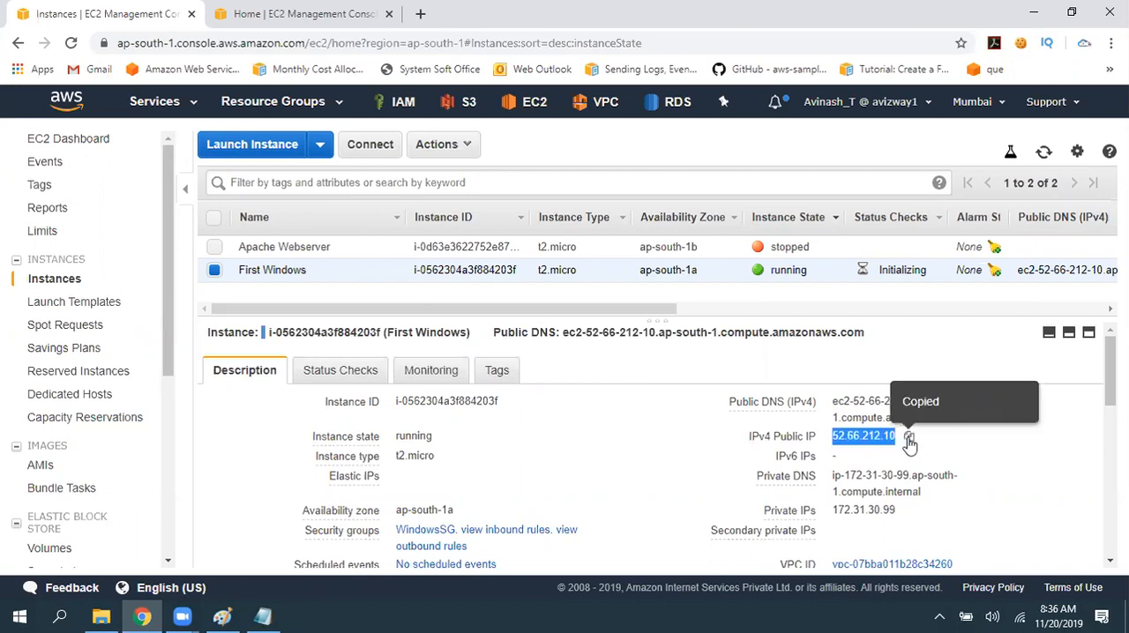
click(802, 382)
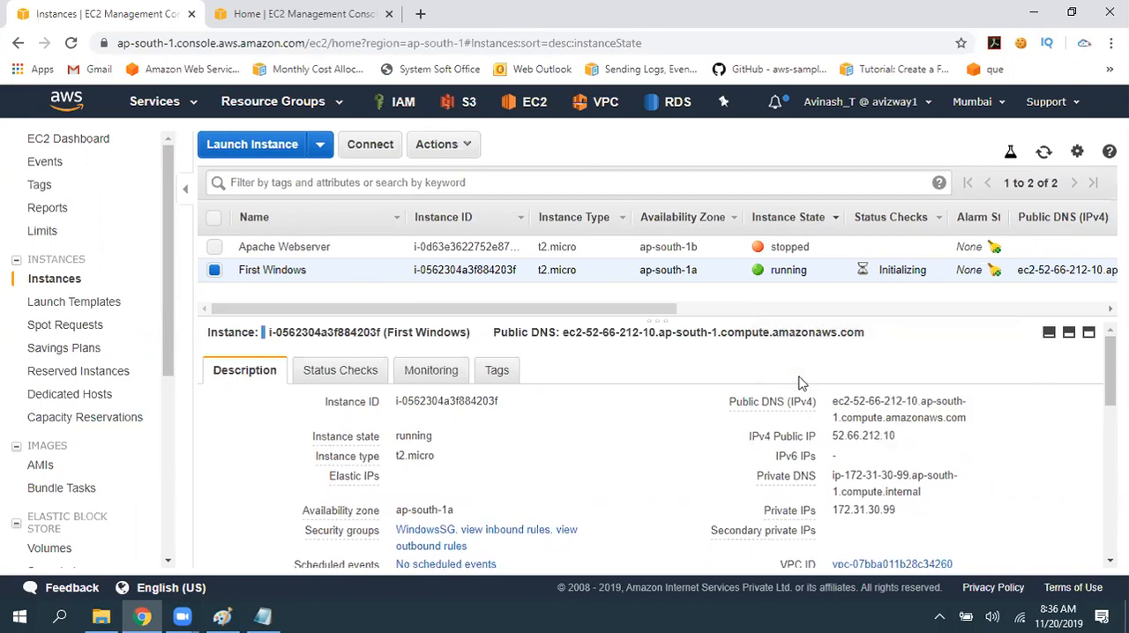
- Find and open Remote Desktop Connection, try connecting to 52.66.212.10, and cancel at the credentials request
key(super)
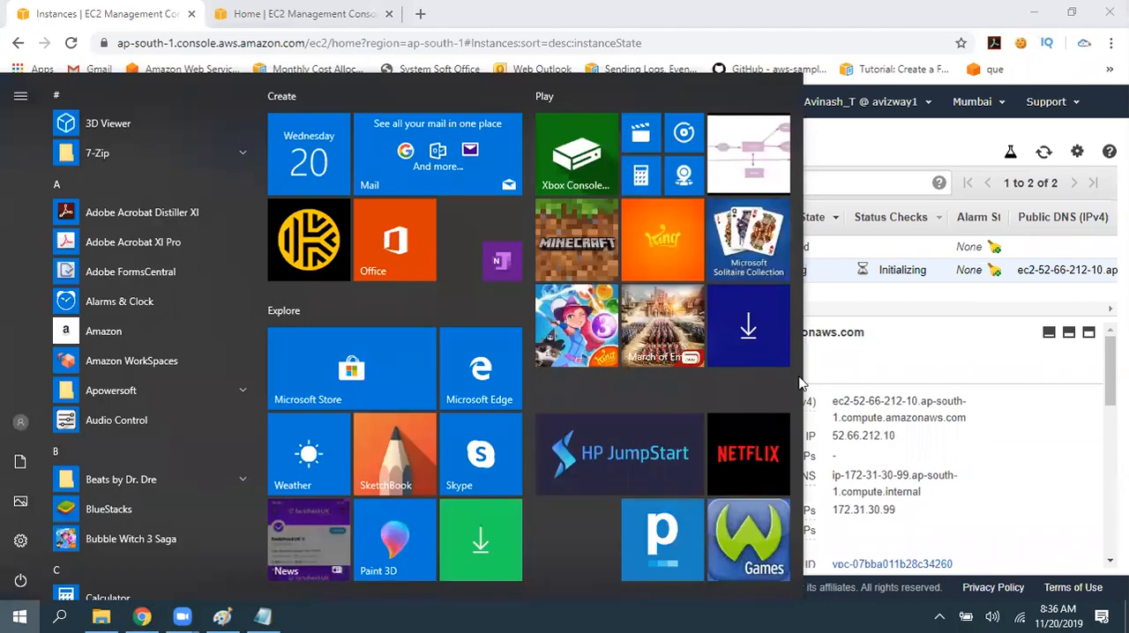
text(remode)
key(BackSpace)
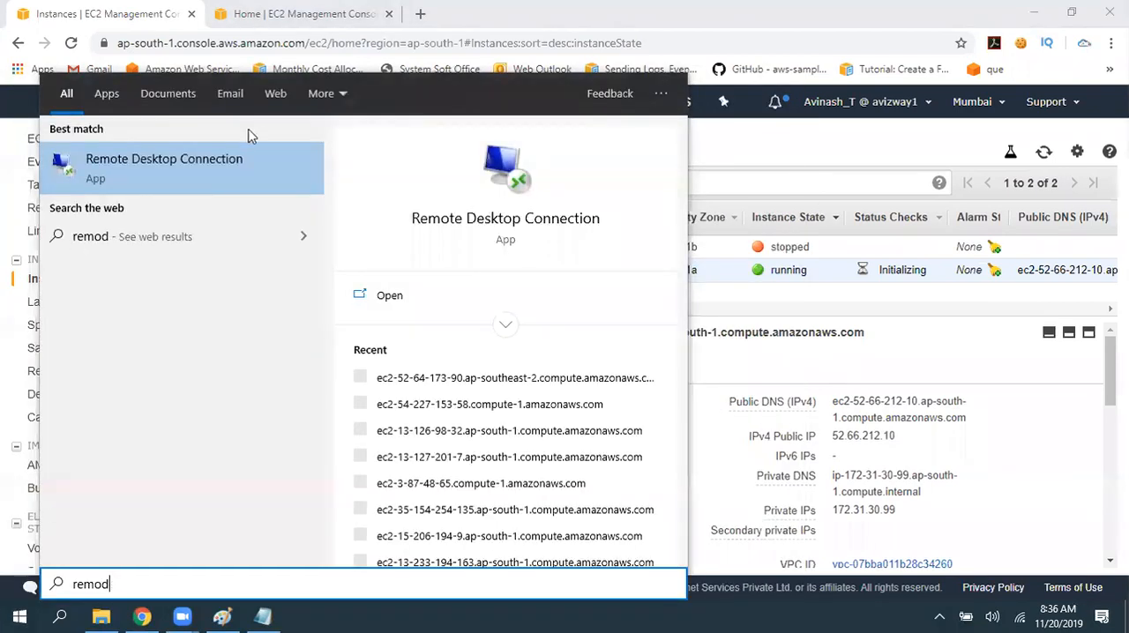
key(Return)
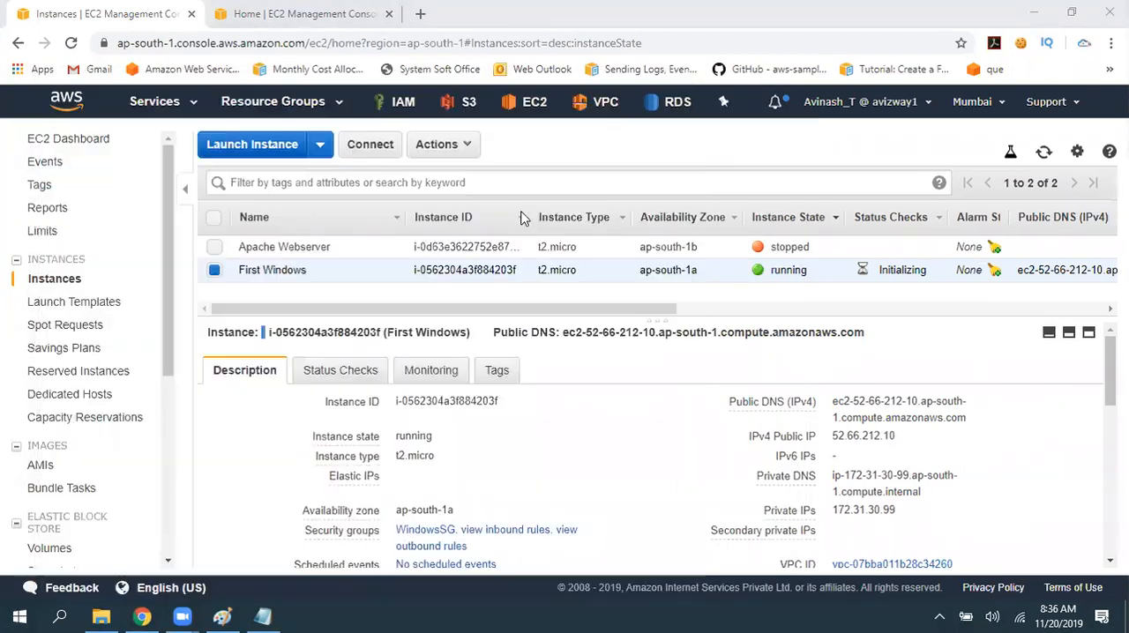
key(ctrl+v)
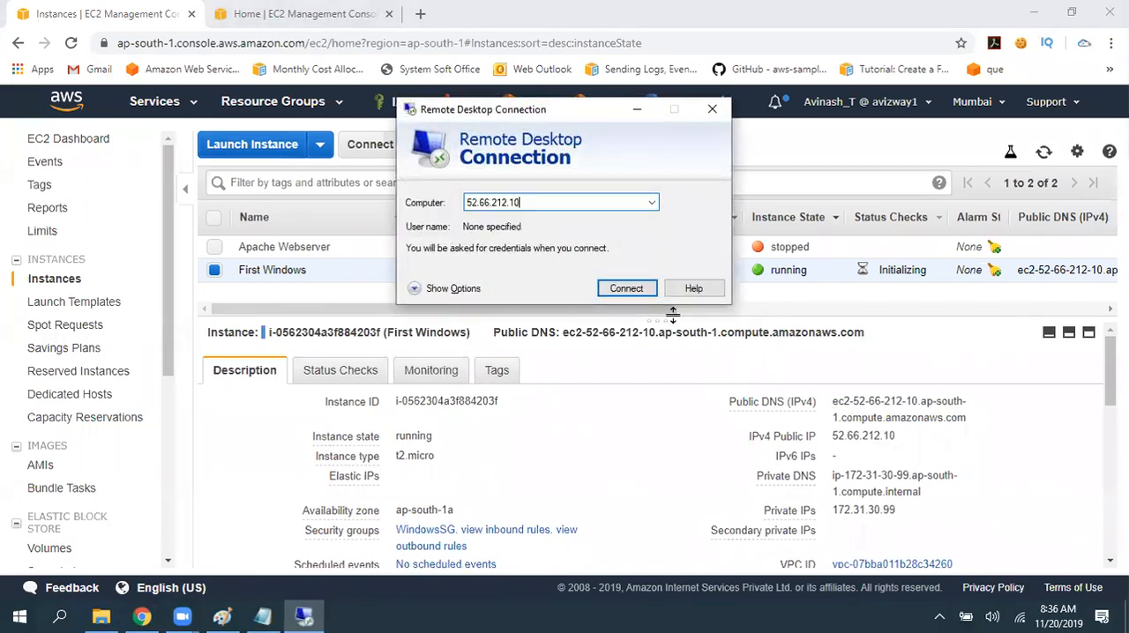
click(623, 289)
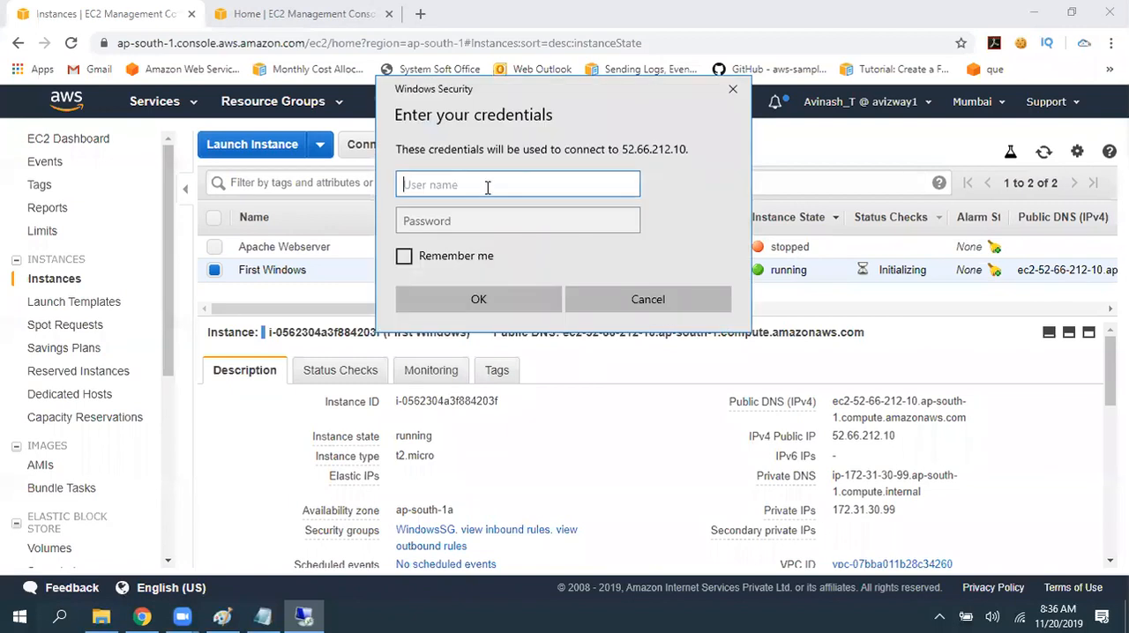
click(479, 221)
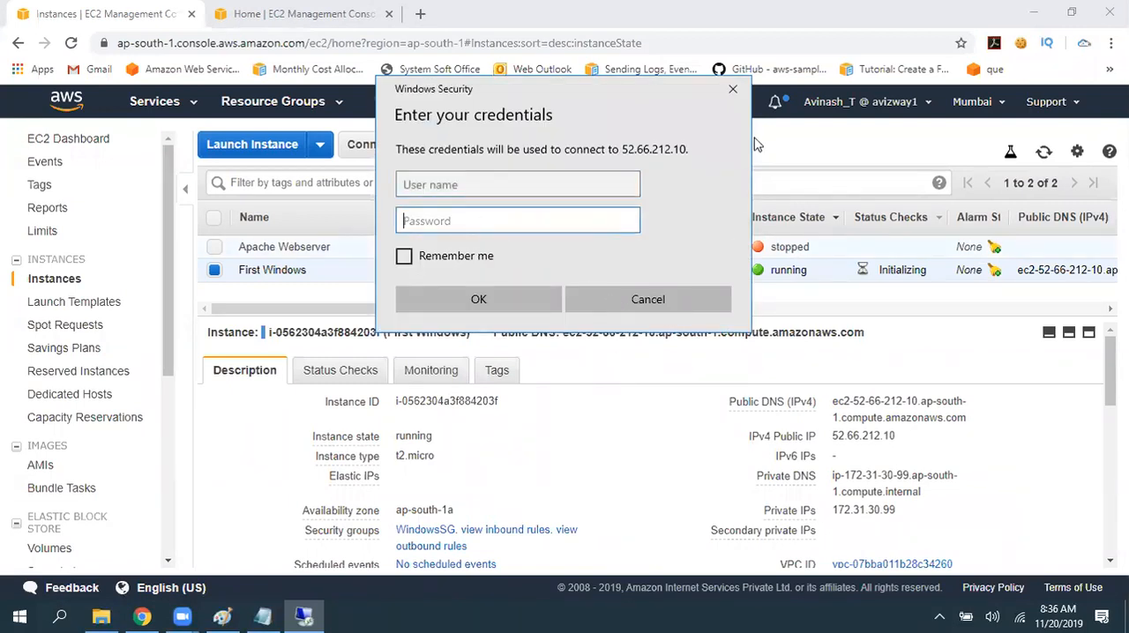
click(733, 90)
click(714, 112)
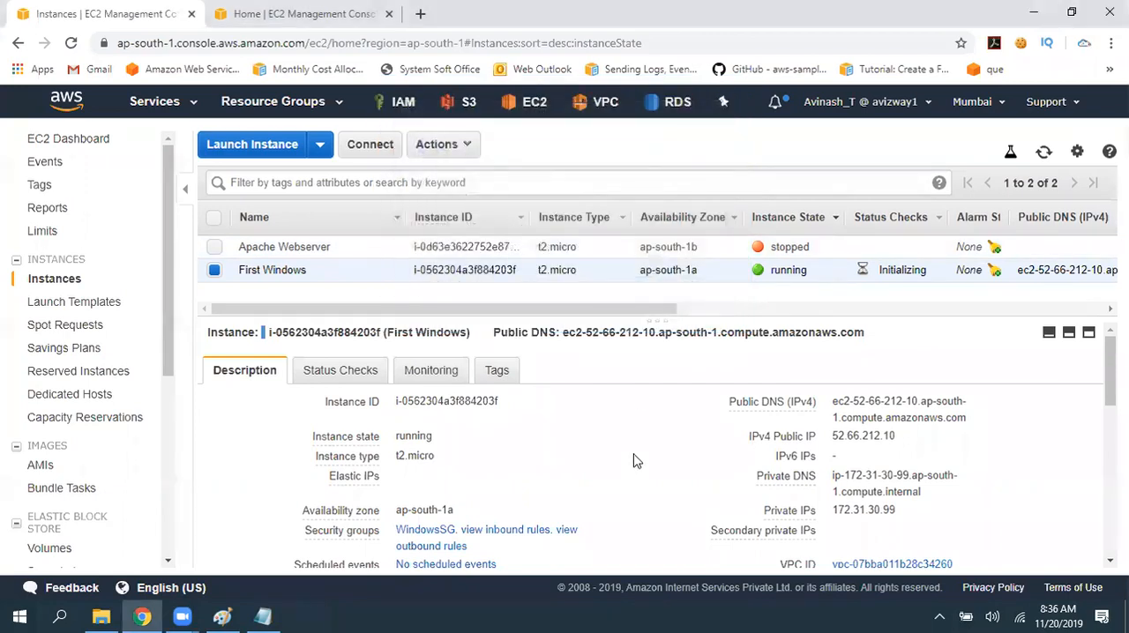
- Launch Remote Desktop Connection with the mstsc run command, request a connection to 52.66.212.10, and cancel it
key(super+r)
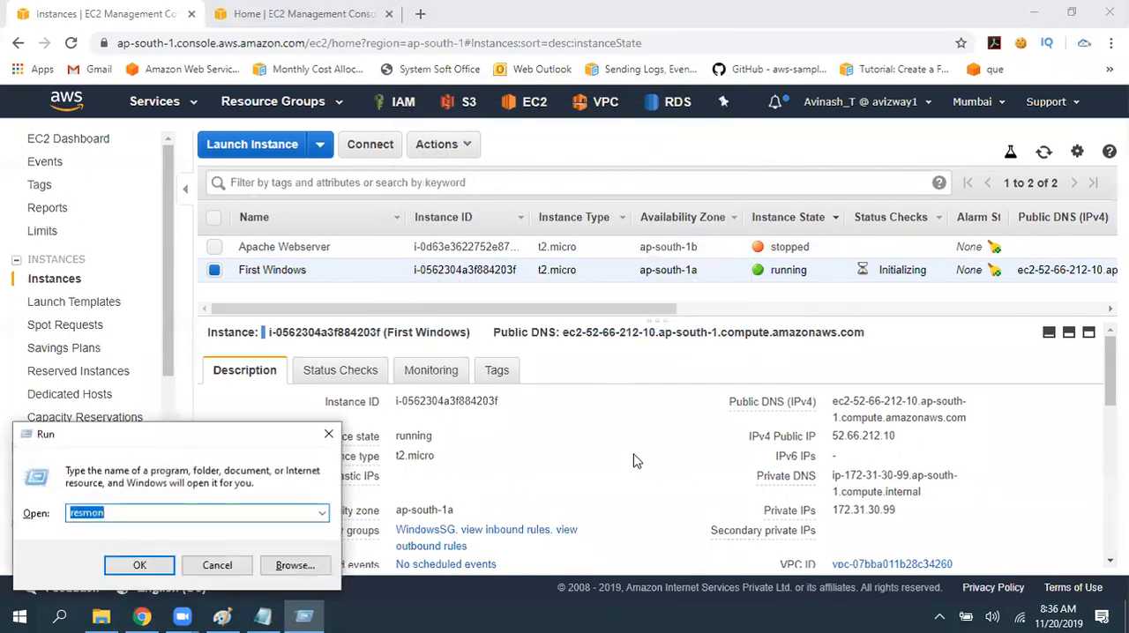
text(mstsc)
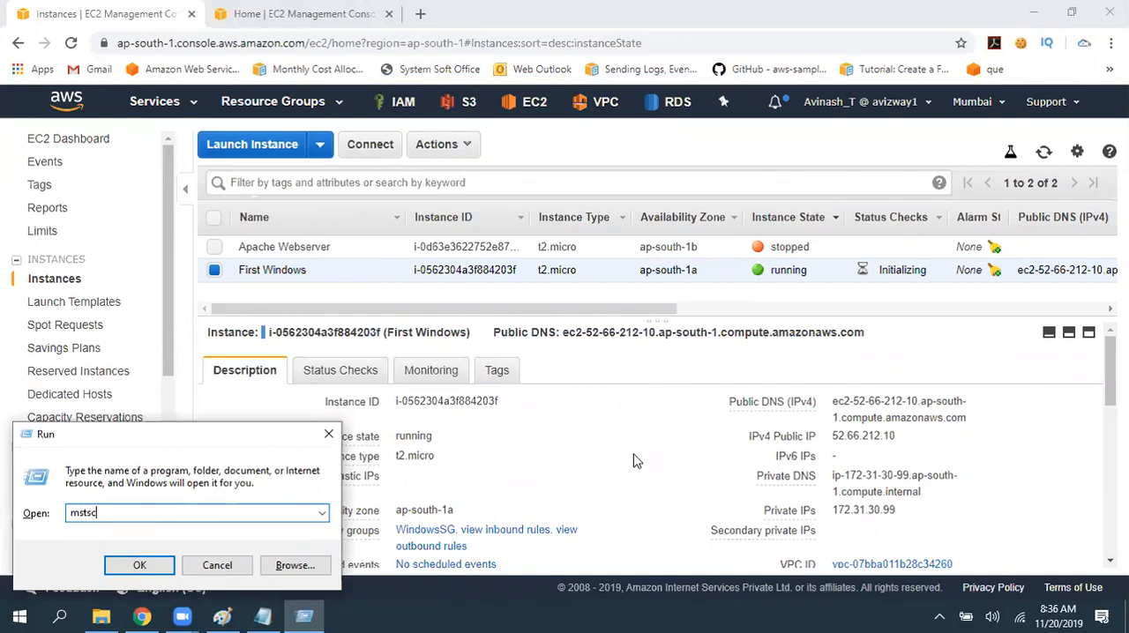
key(Return)
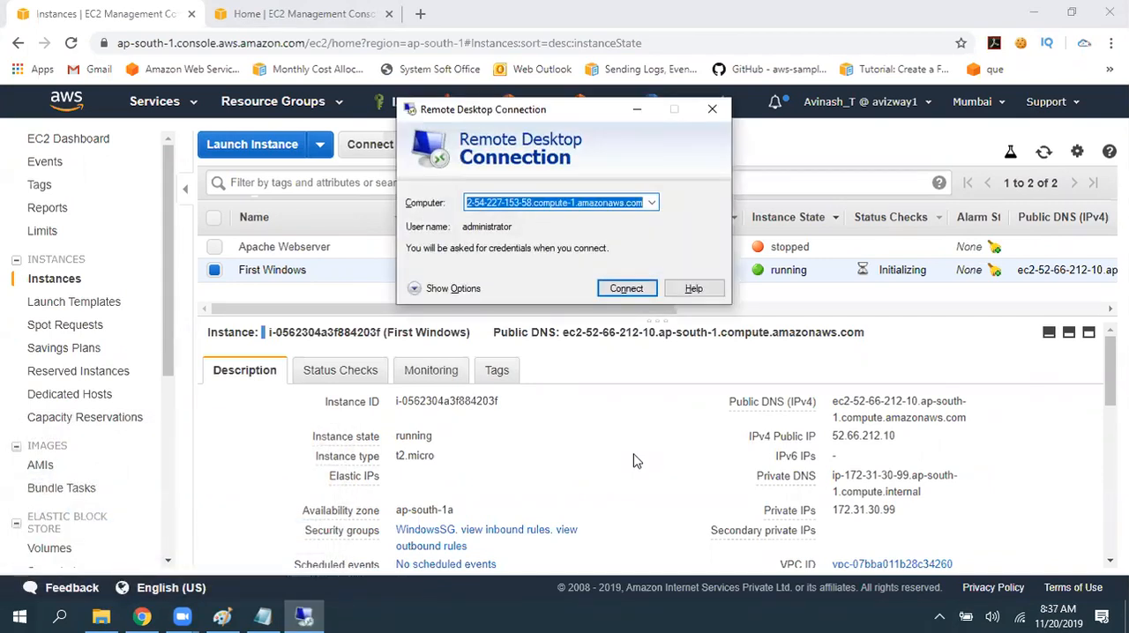
key(ctrl+v)
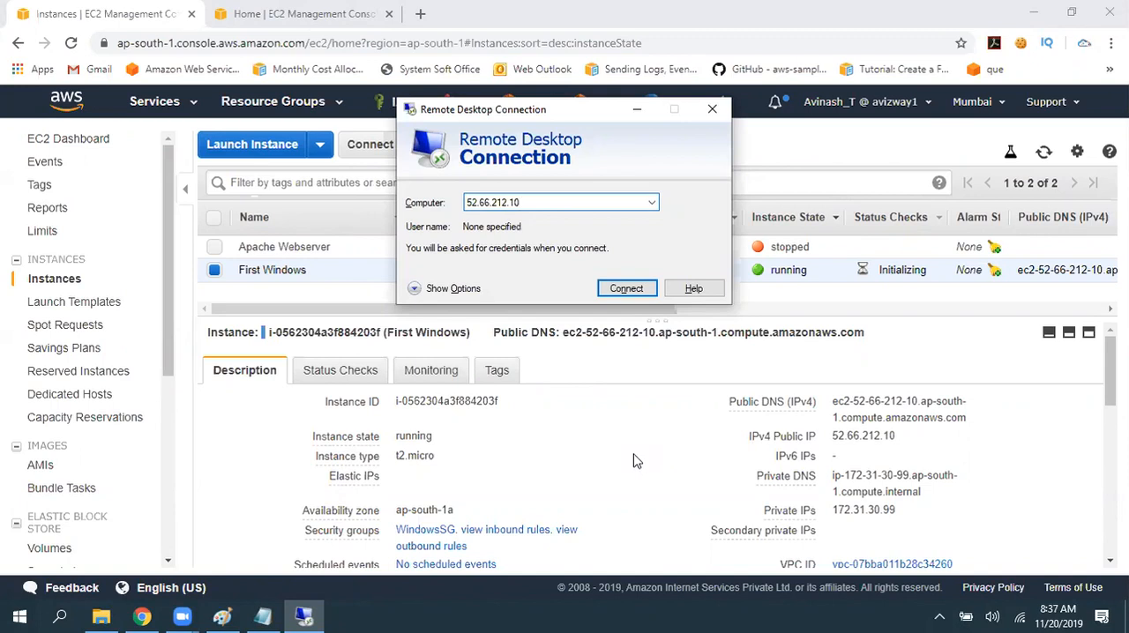
key(Return)
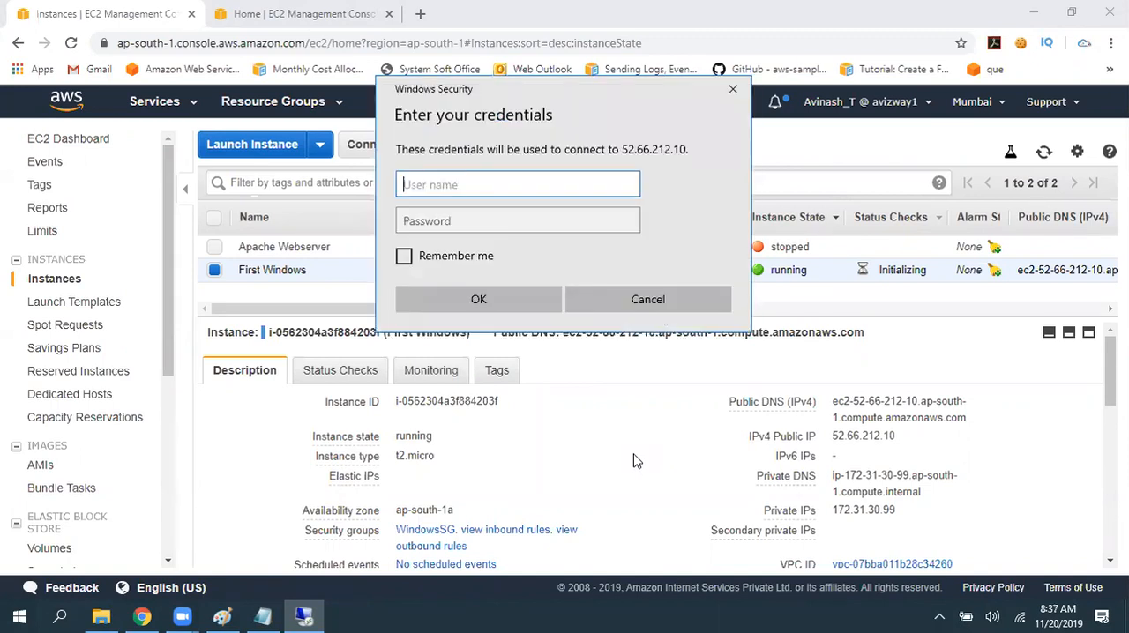
key(Escape)
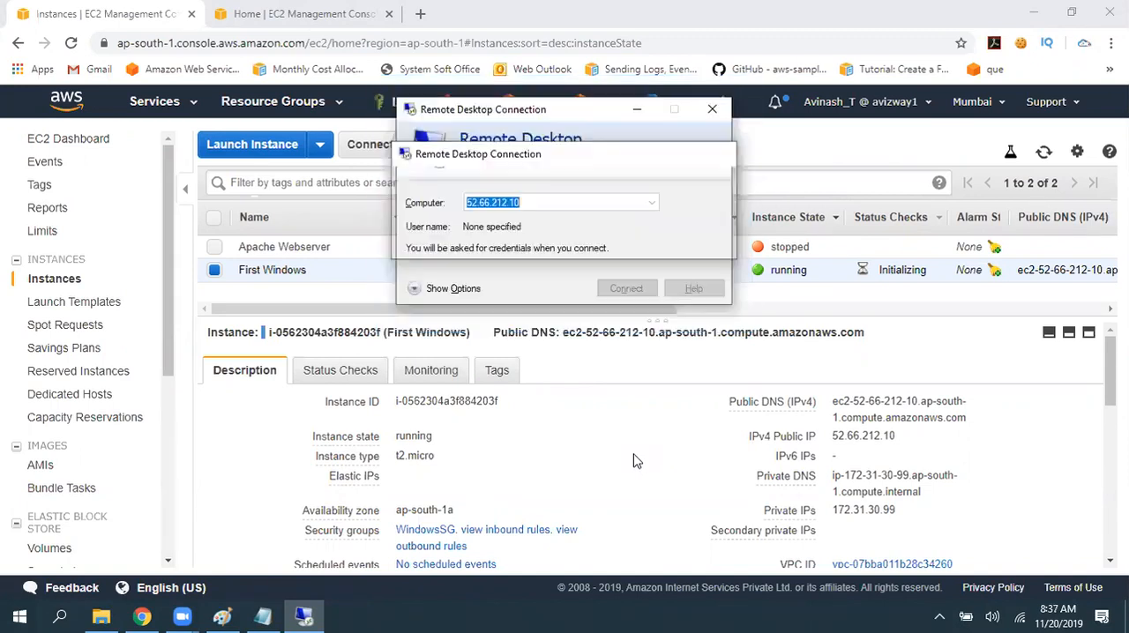
key(Escape)
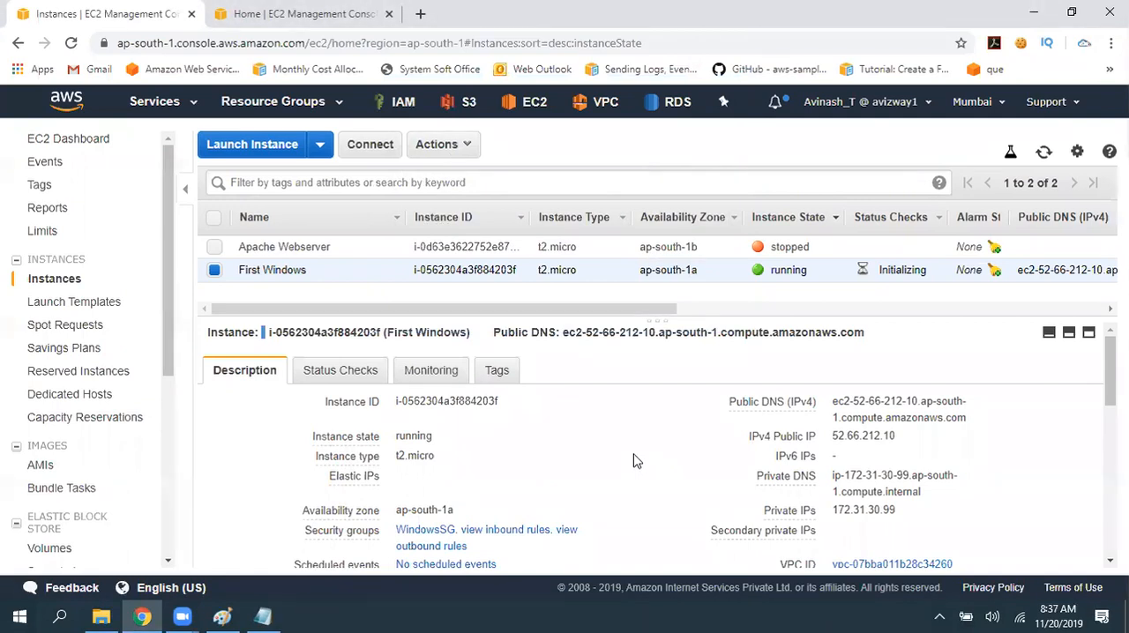
- Open the connection details for the First Windows instance and download its remote desktop file
click(448, 145)
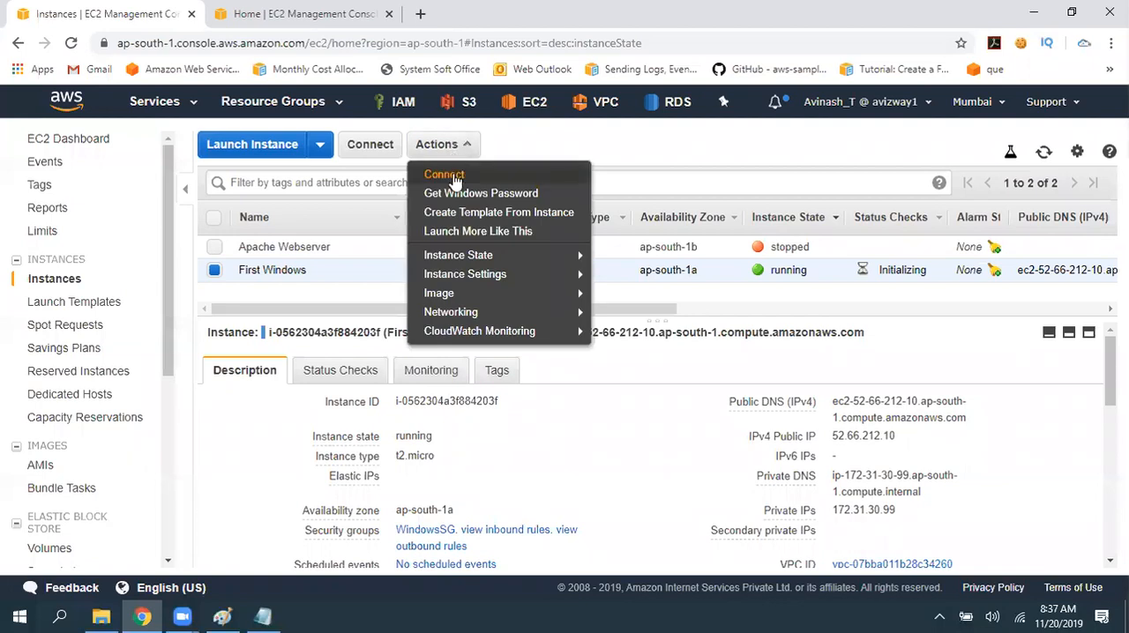
click(454, 180)
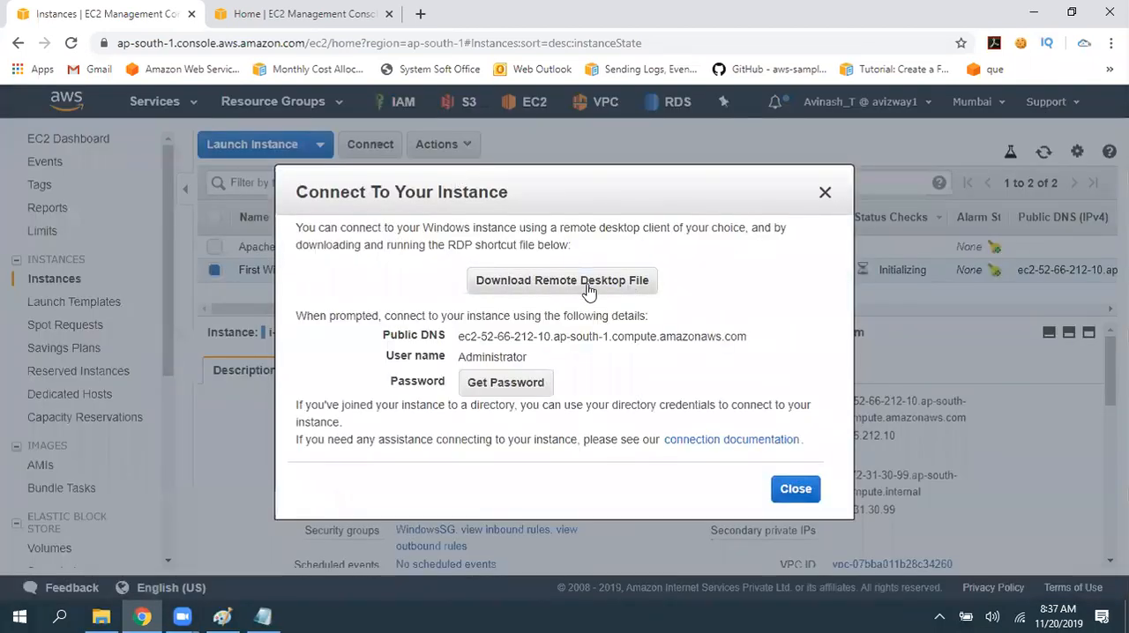
click(595, 289)
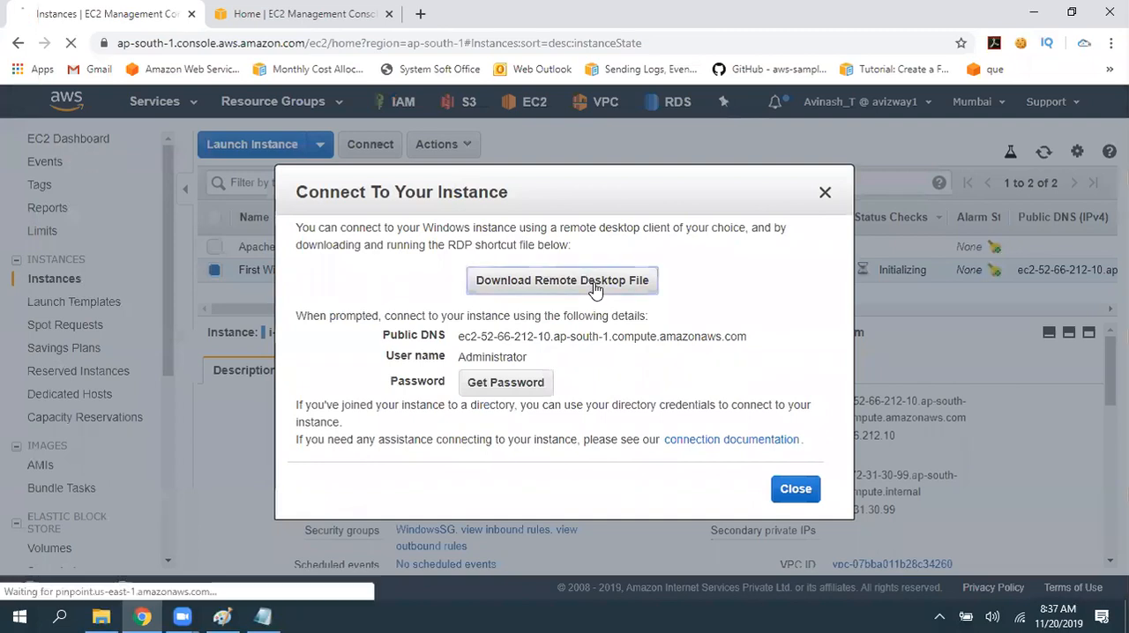
- Try connecting through the downloaded RDP file, cancel at the credentials request, and close the instance connection details
click(113, 584)
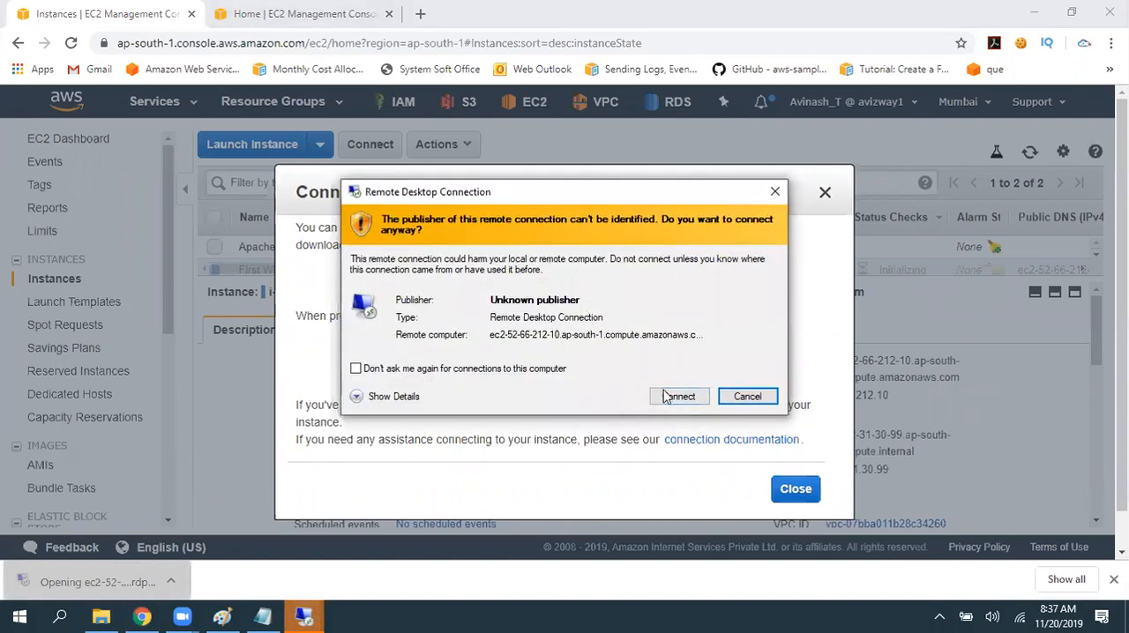
click(676, 397)
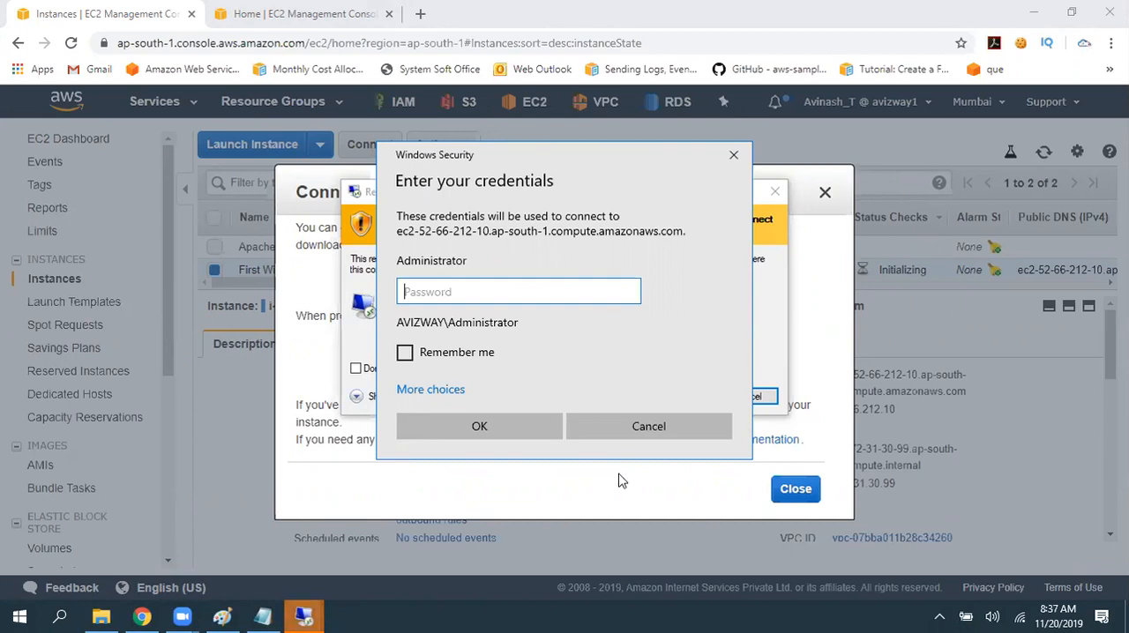
click(648, 427)
click(745, 397)
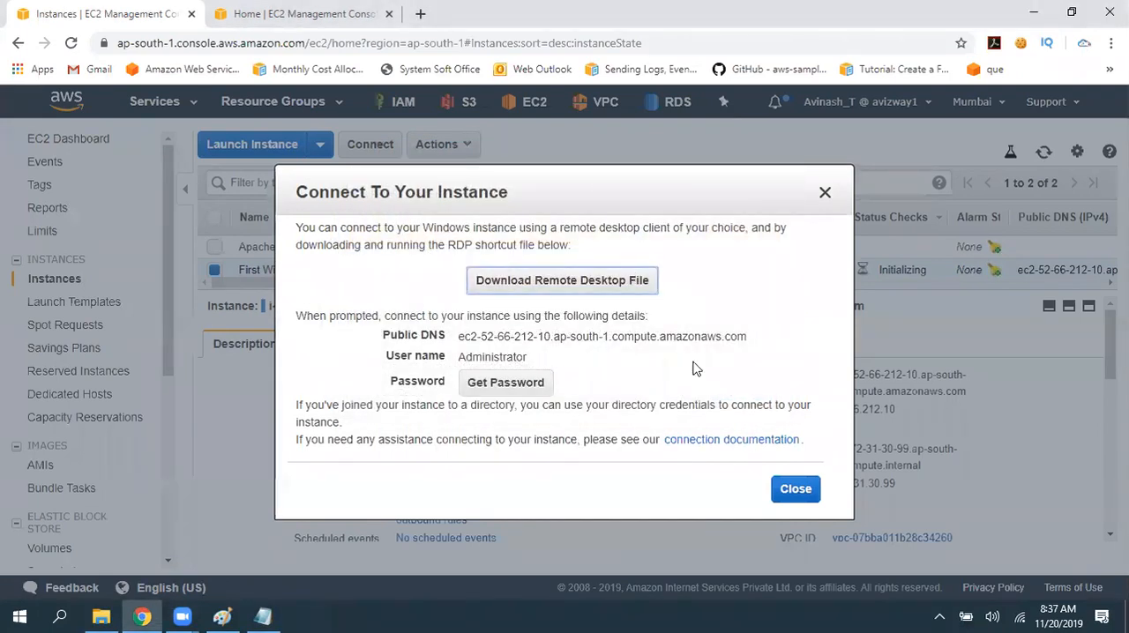
key(Escape)
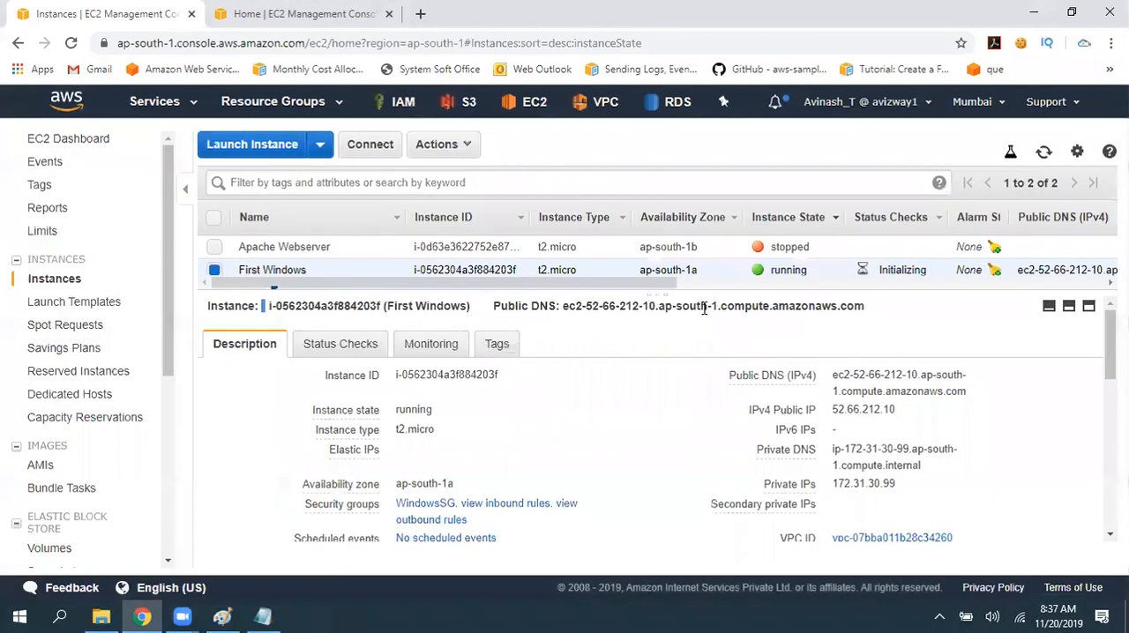
- Run mstsc again and enter 52.66.212.10 as the Remote Desktop computer
key(super+r)
key(Return)
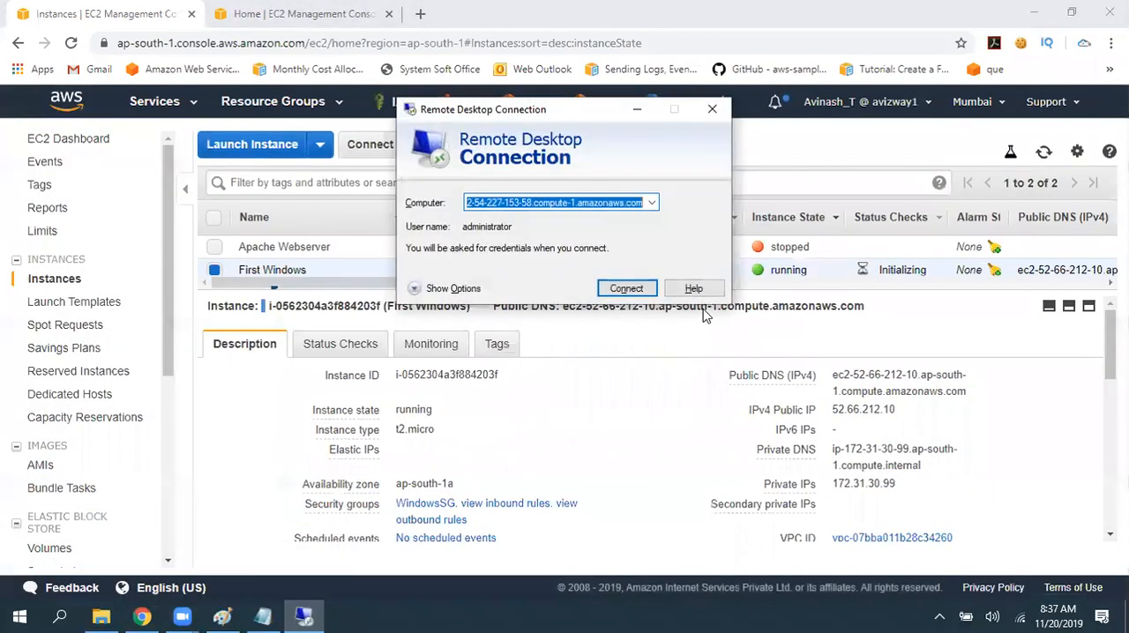
text(52.66.212.10)
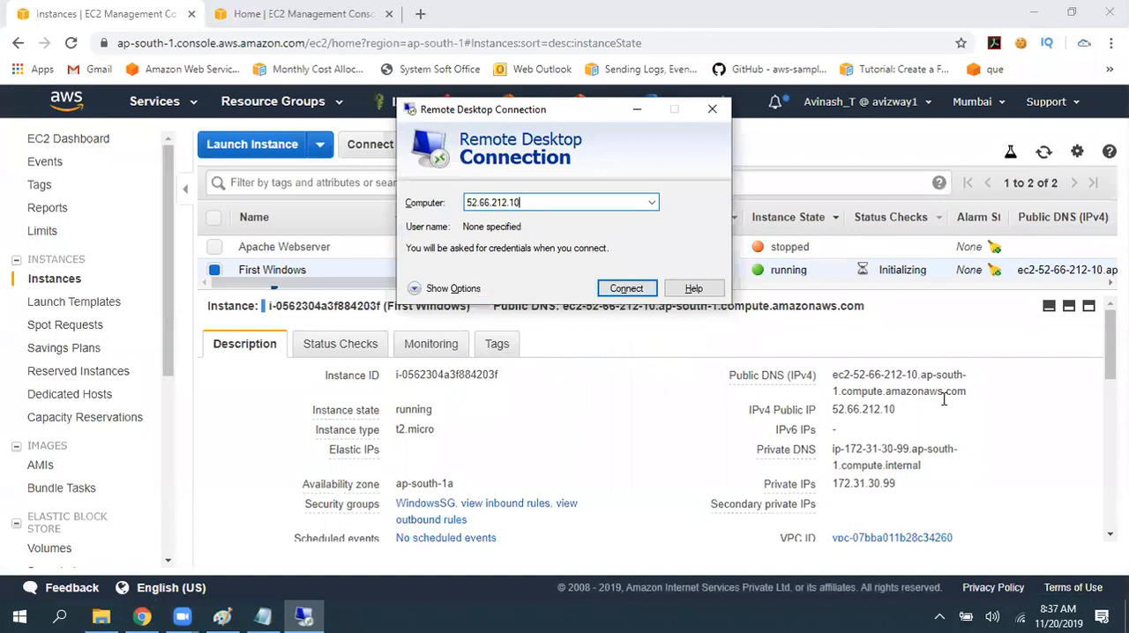
- Copy the instance's public DNS name, replace the Remote Desktop computer address with it, and start the connection
click(975, 399)
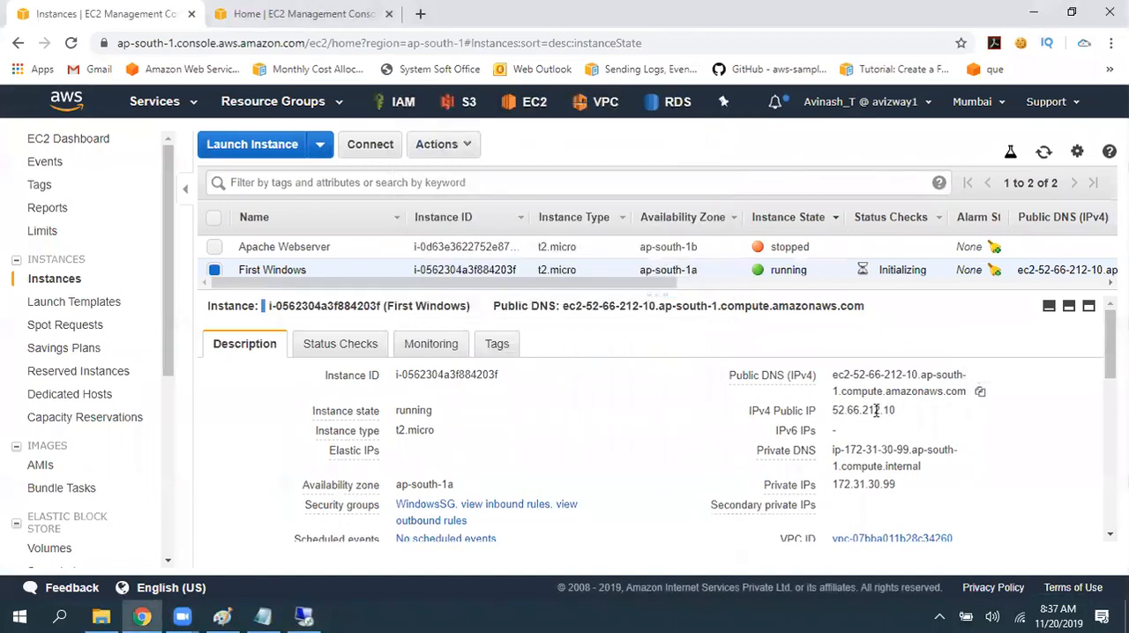
drag(833, 411, 897, 411)
drag(854, 376, 917, 374)
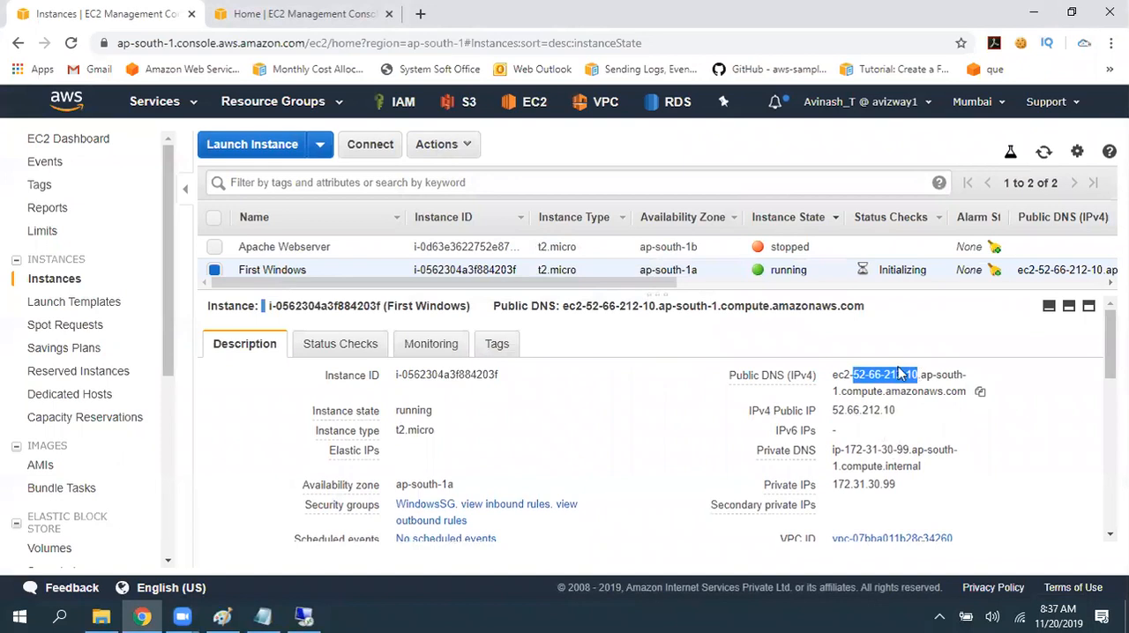
click(981, 393)
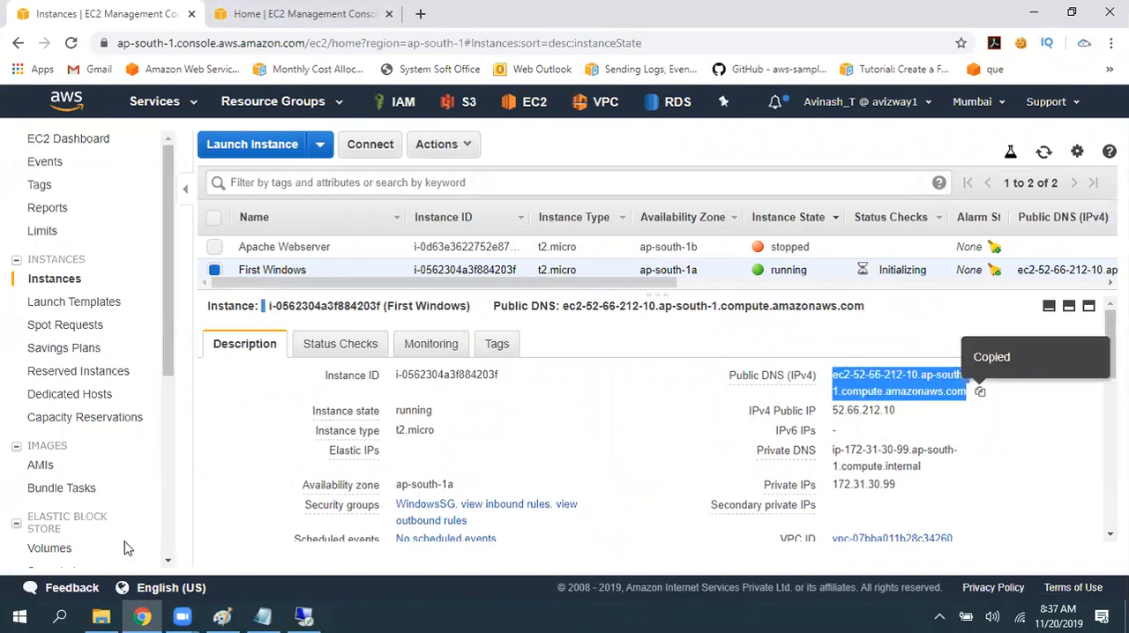
click(302, 612)
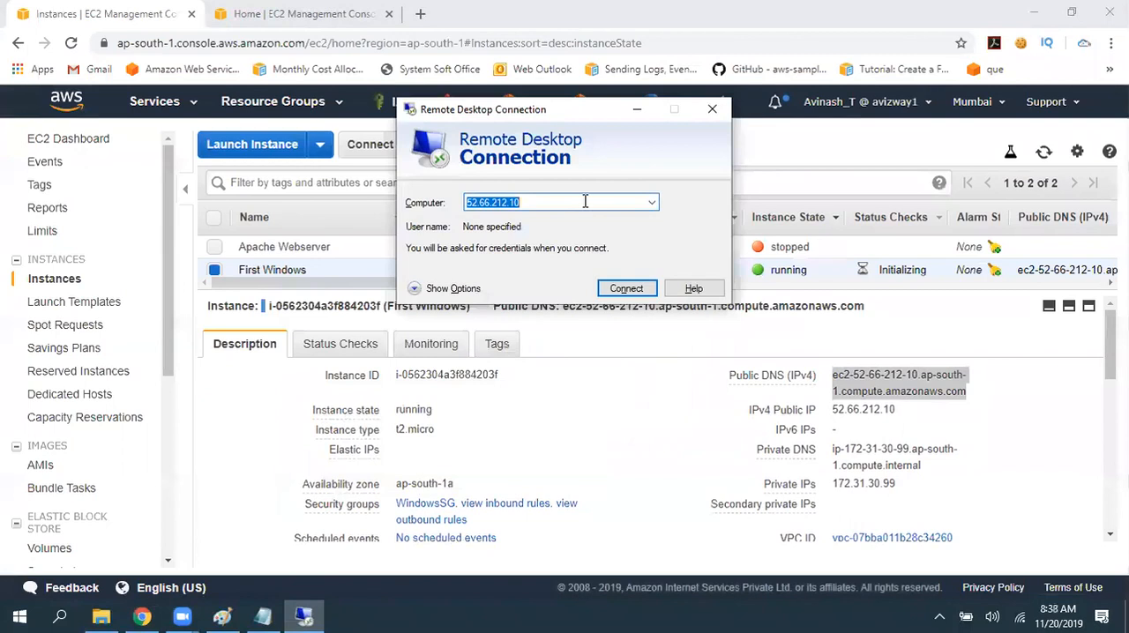
key(ctrl+v)
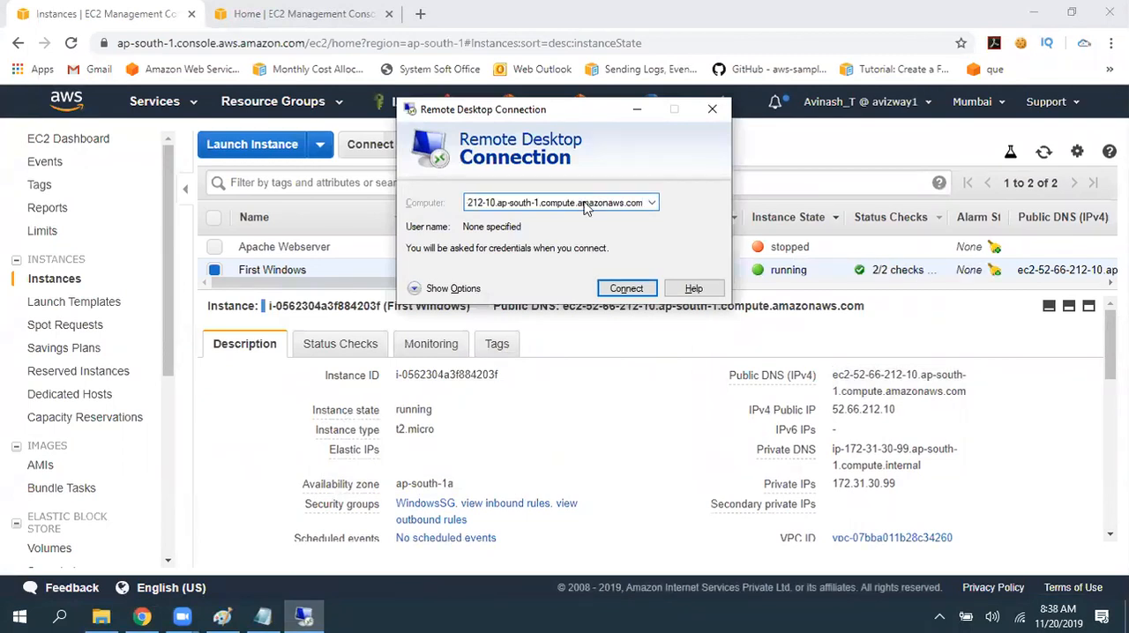
key(Return)
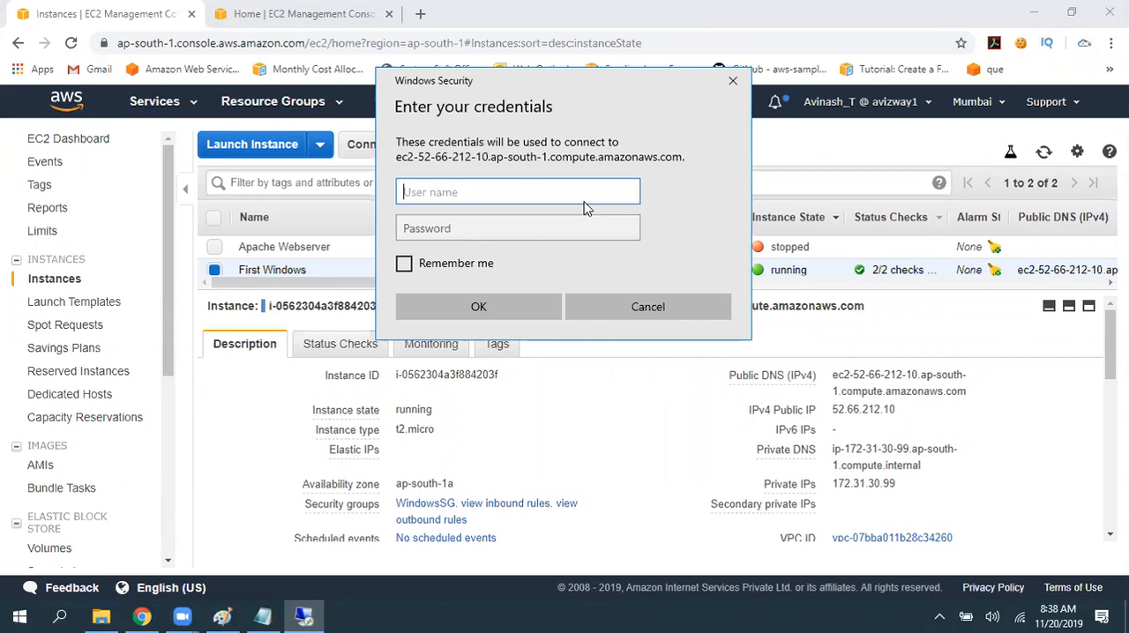
- Return to the EC2 instances list, enlarge the list area, and open Windows password retrieval for First Windows
click(479, 20)
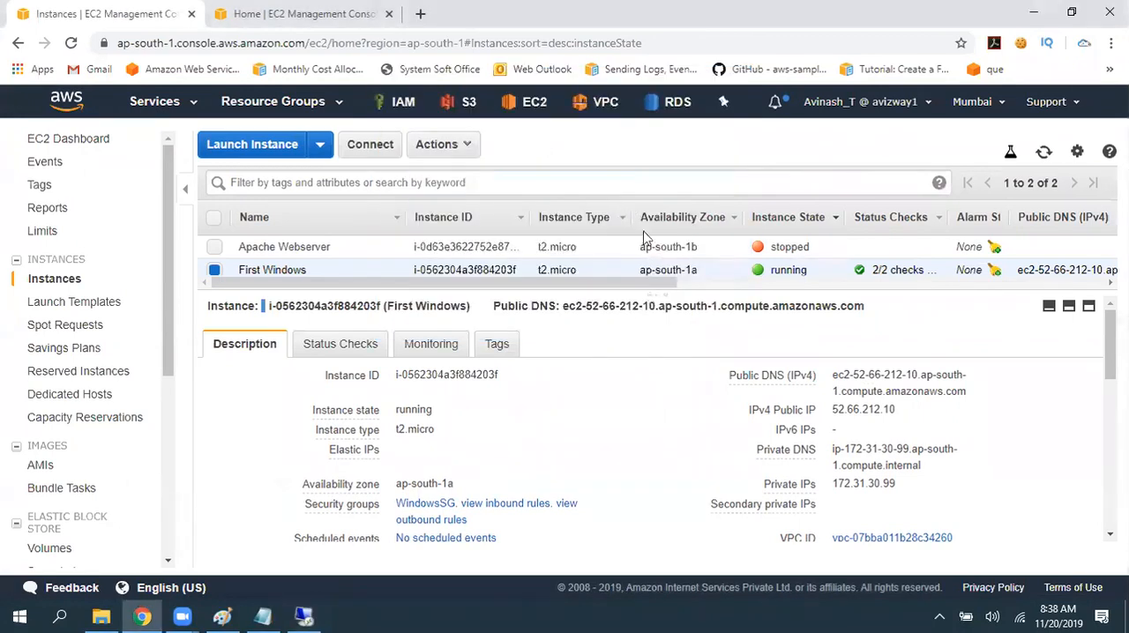
drag(660, 296, 661, 366)
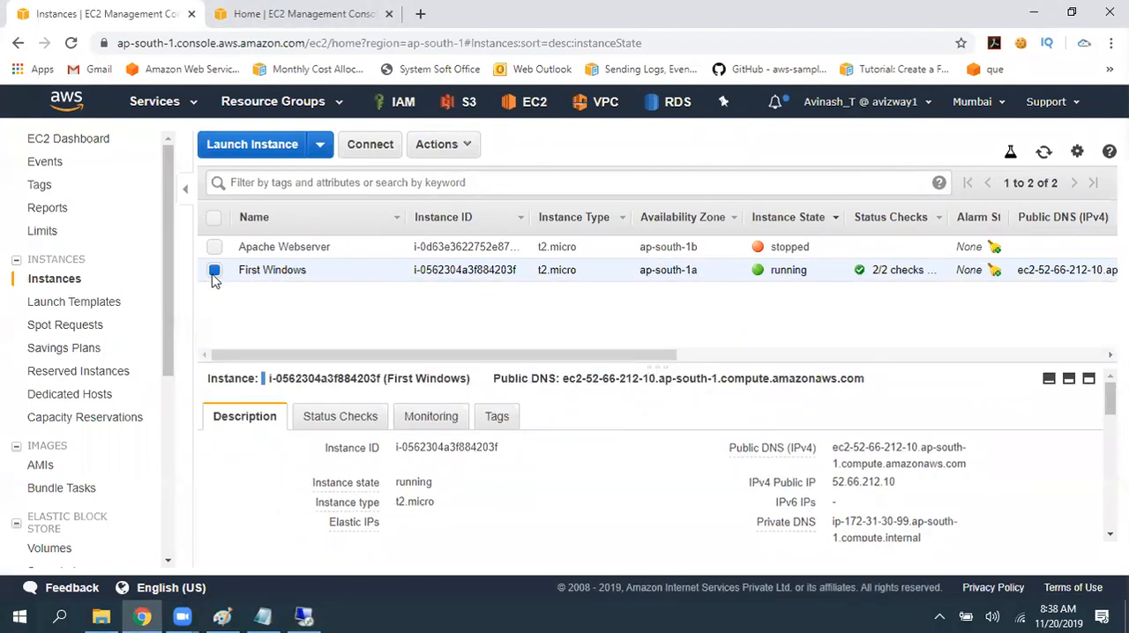
click(453, 148)
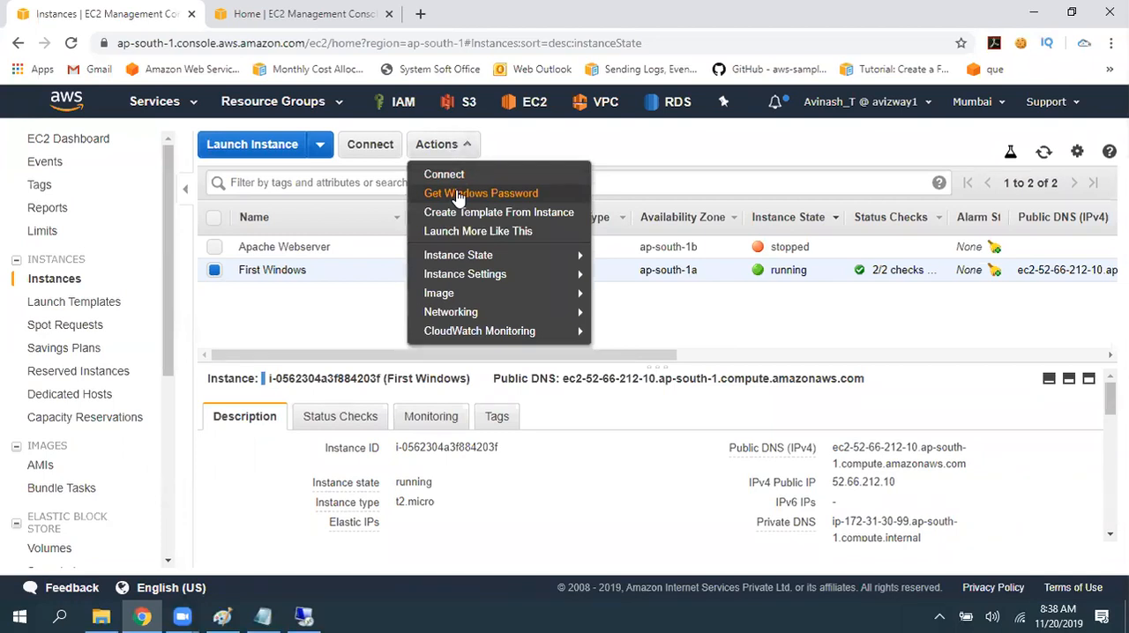
click(458, 195)
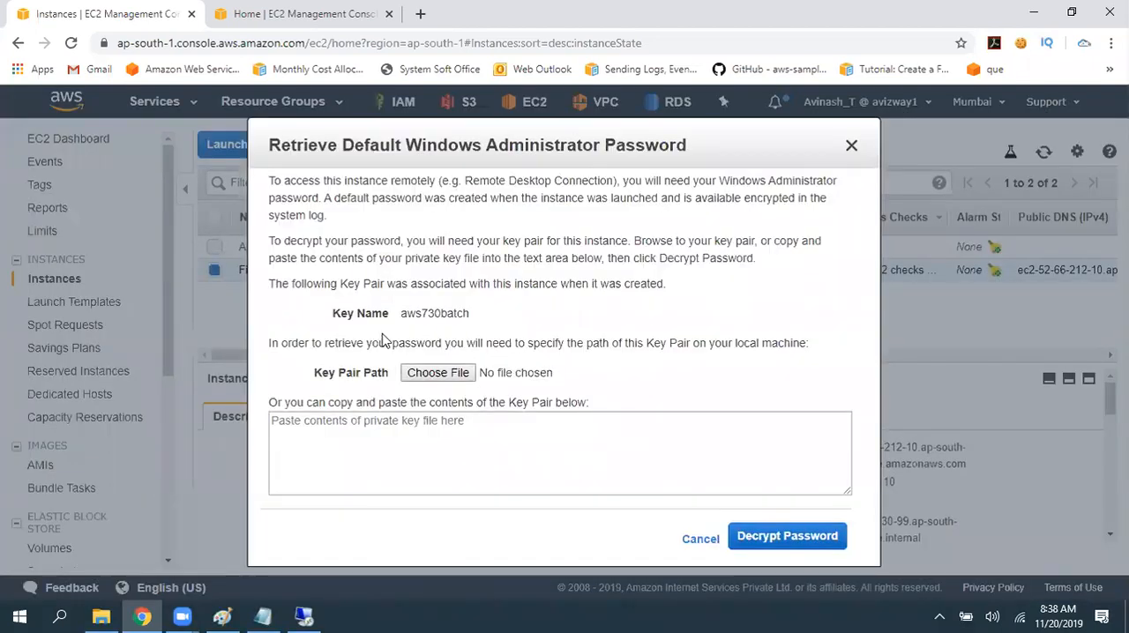
- Choose the aws730batch .pem file from the Desktop as the key pair for retrieving the Windows password
drag(402, 314, 669, 330)
click(669, 326)
drag(307, 376, 404, 388)
click(607, 378)
click(438, 373)
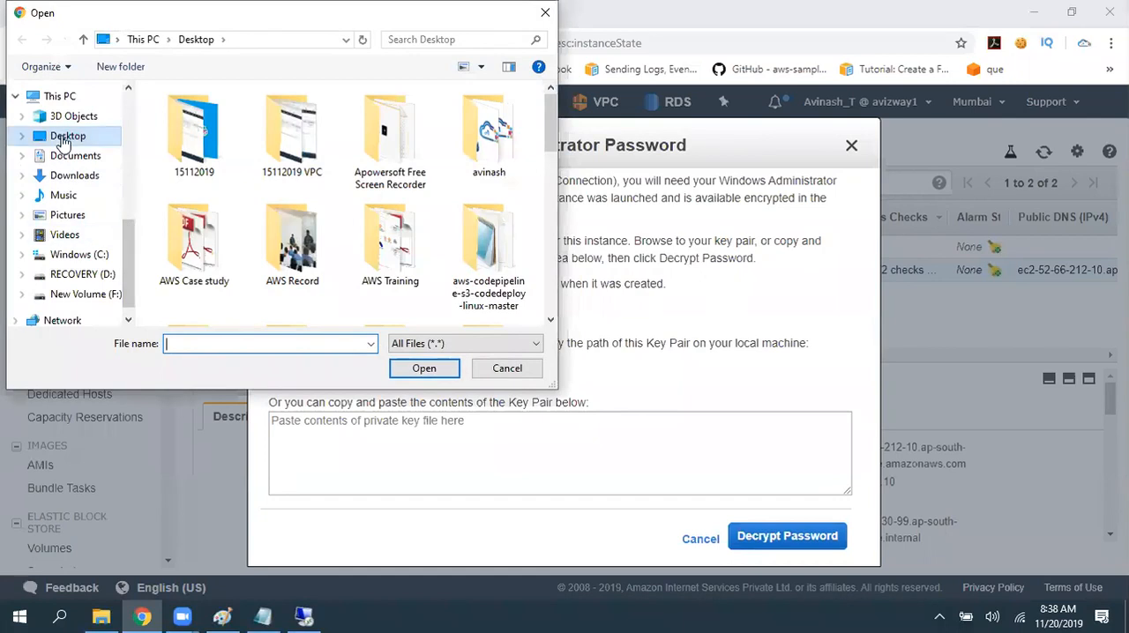
drag(554, 132, 564, 265)
click(318, 343)
text(aws)
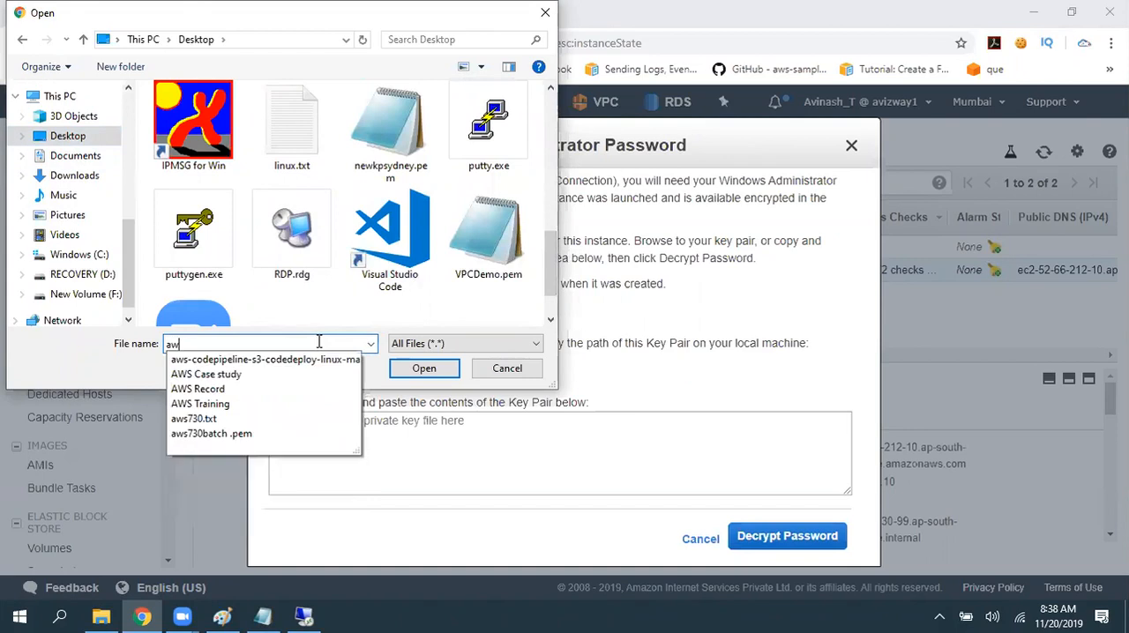
click(242, 434)
click(411, 369)
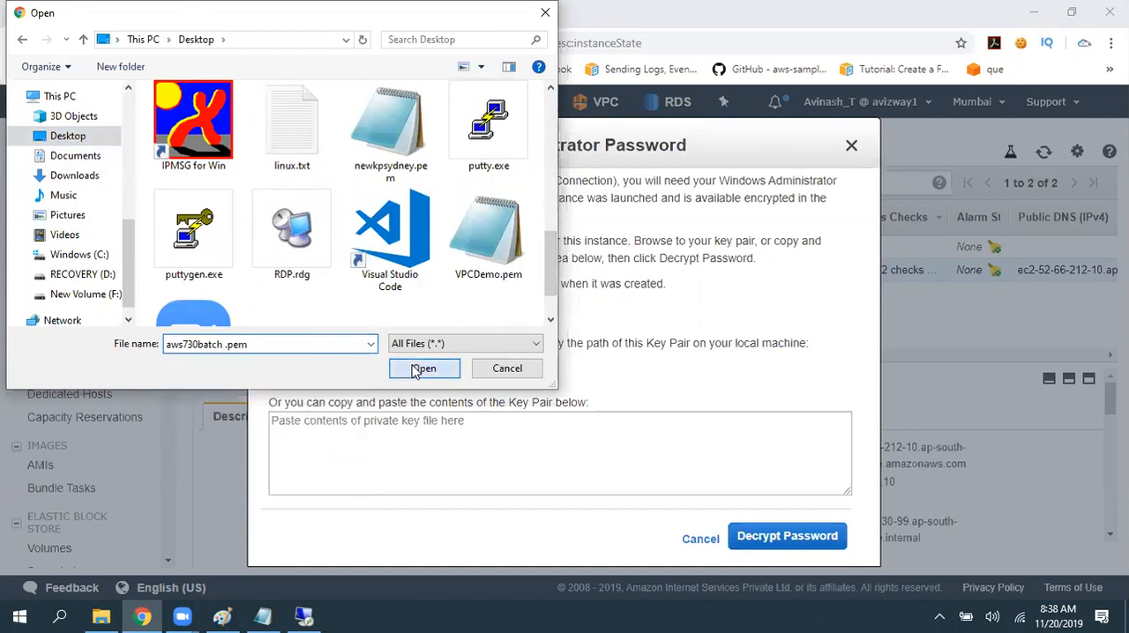
- Decrypt First Windows' administrator password and copy it to the clipboard
scroll(573, 476, down, 5)
click(792, 540)
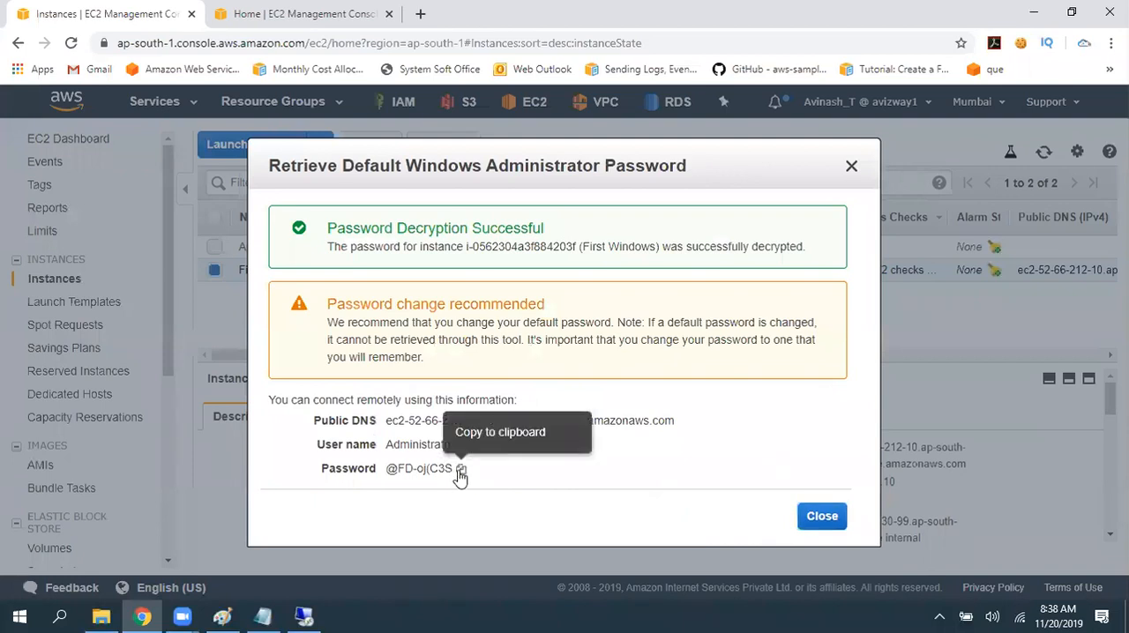
click(459, 471)
- Switch to Remote Desktop, sign in as administrator with the copied password despite the certificate error, and close the EC2 password details
click(304, 617)
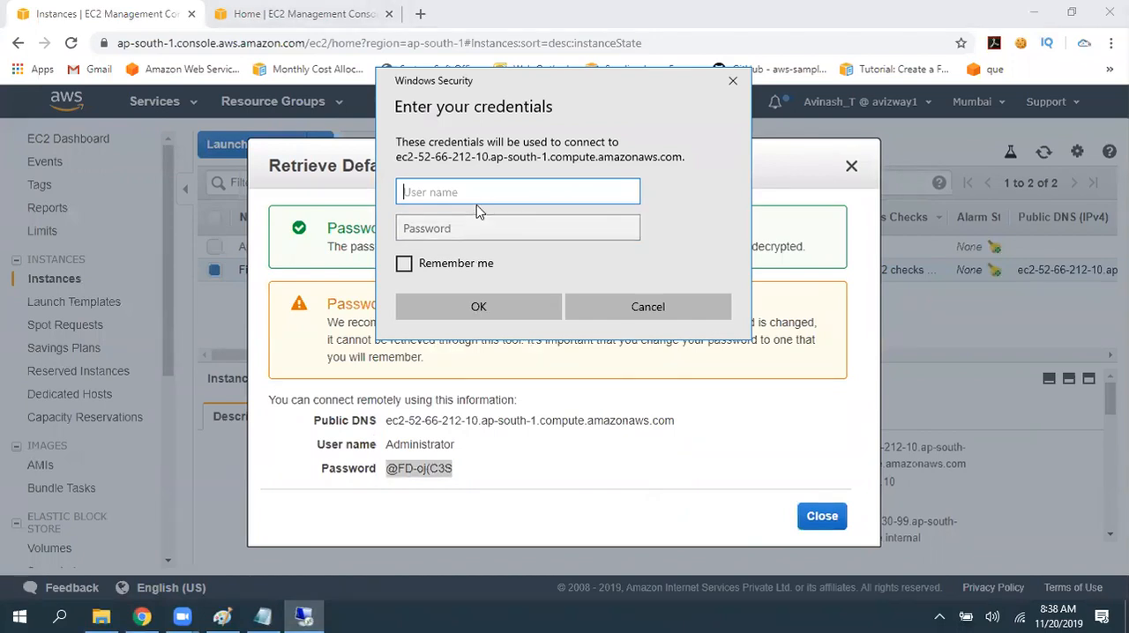
text(administrator)
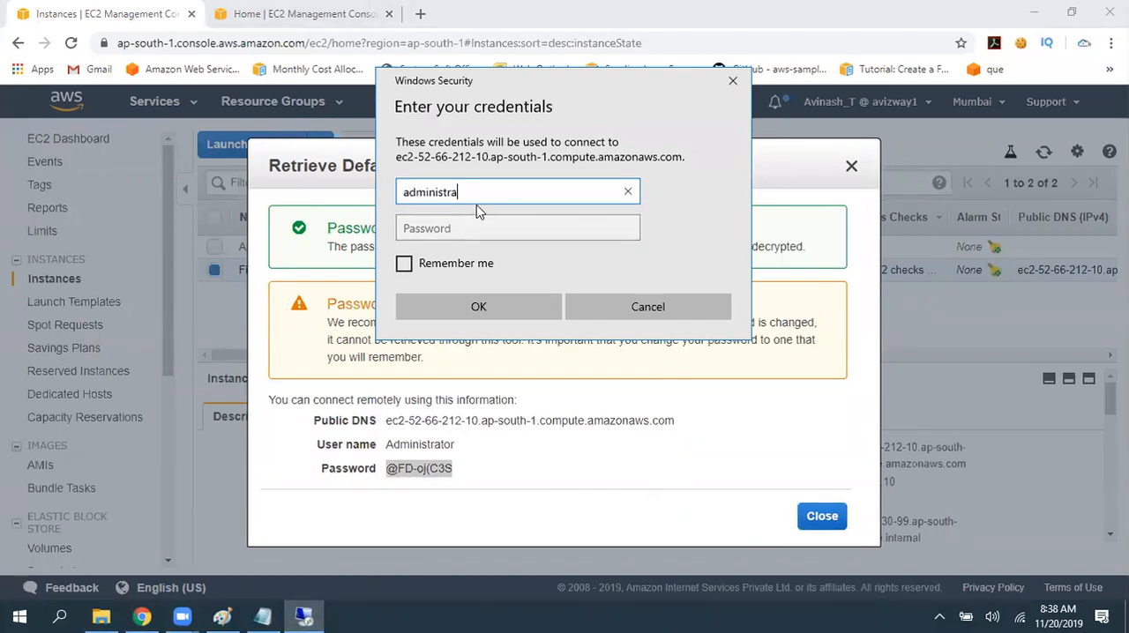
key(Tab)
key(ctrl+v)
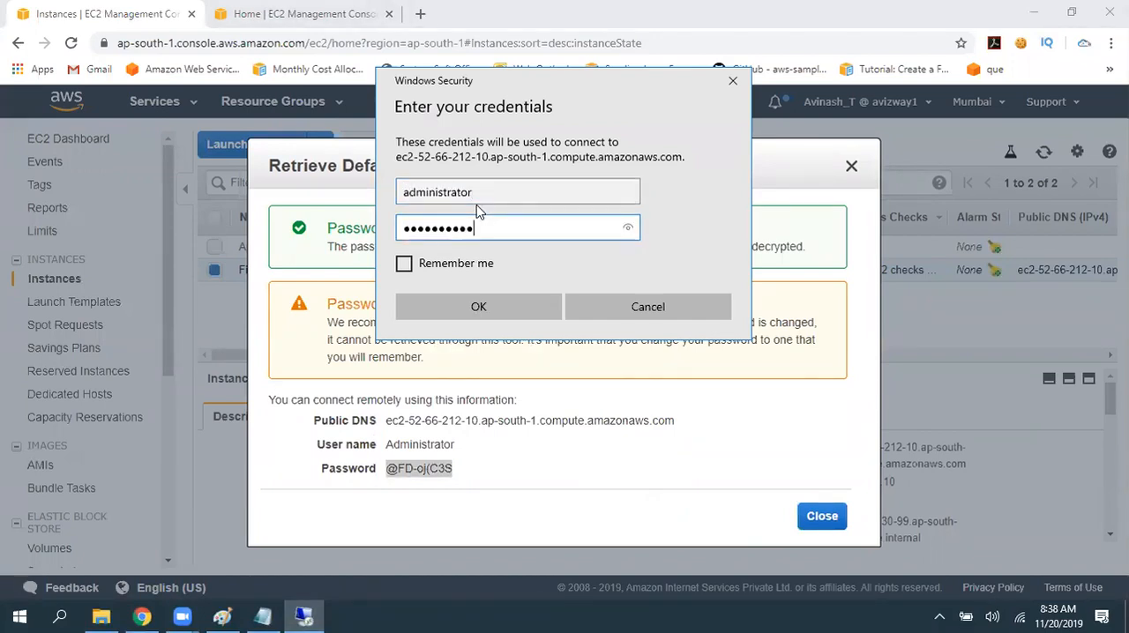
key(Return)
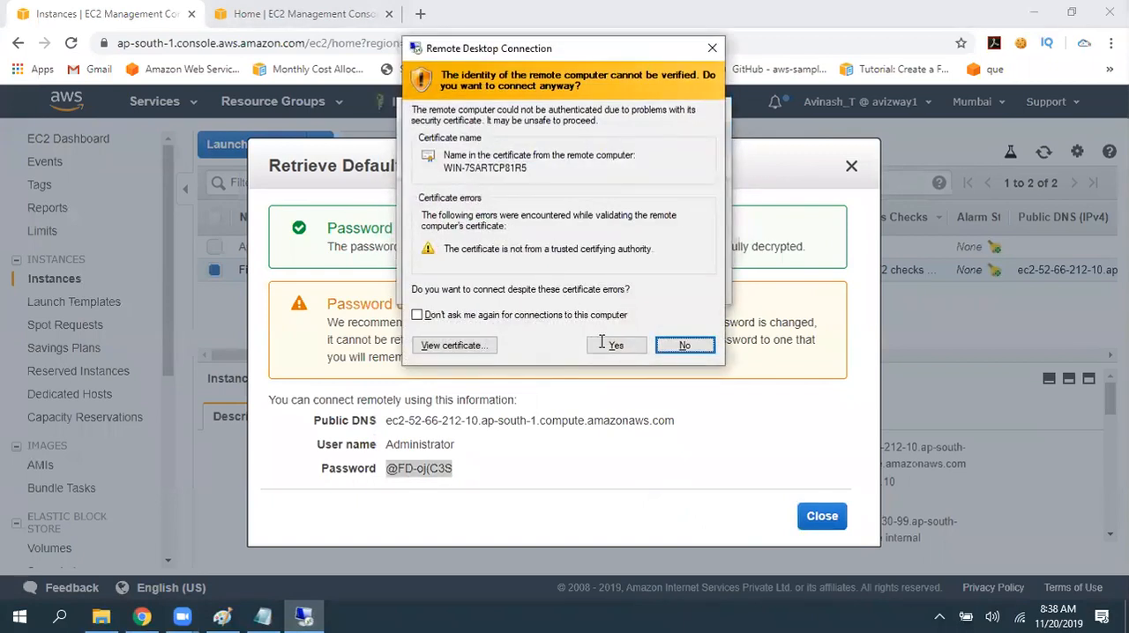
click(601, 338)
click(821, 516)
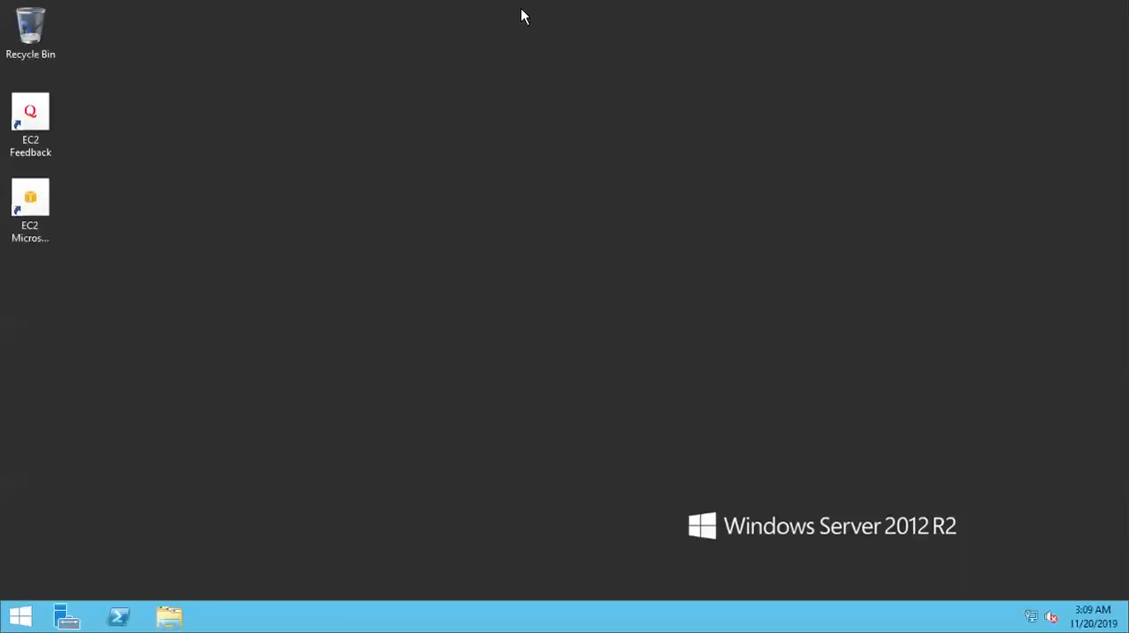
- Return to the EC2 console, view the shutdown behavior options for First Windows, and close them without applying a change
mouse_move(408, 4)
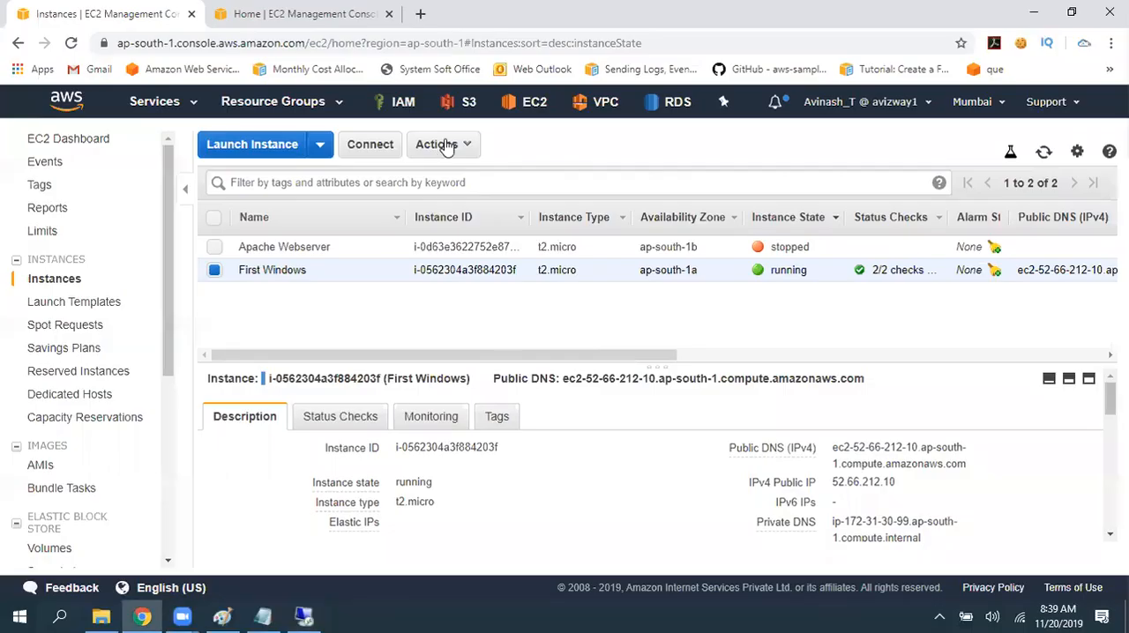
click(436, 143)
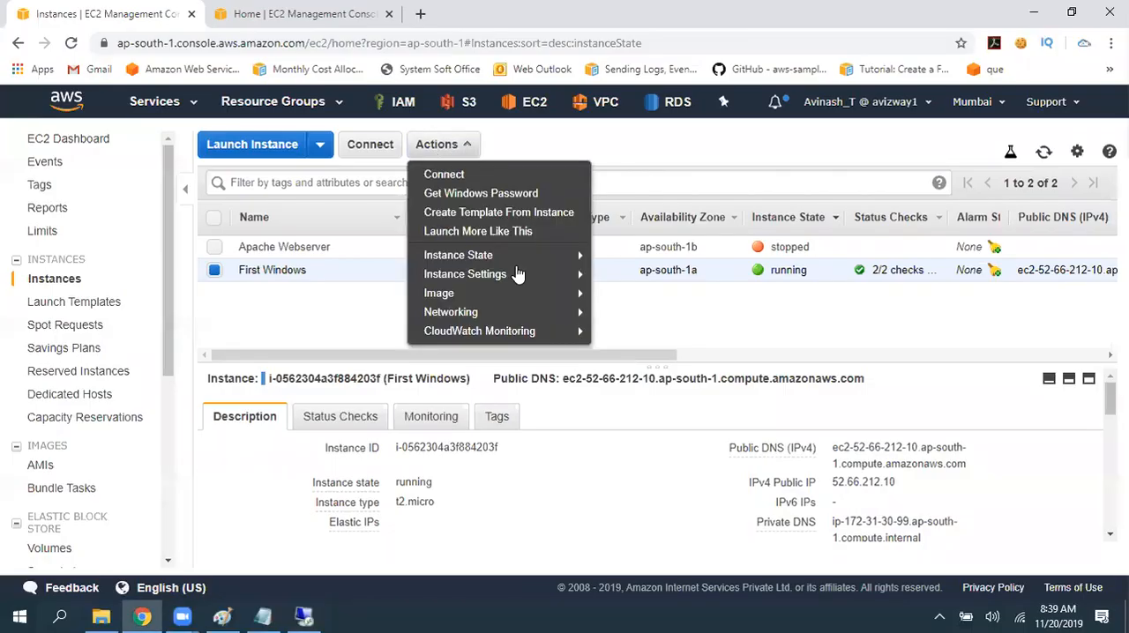
mouse_move(517, 275)
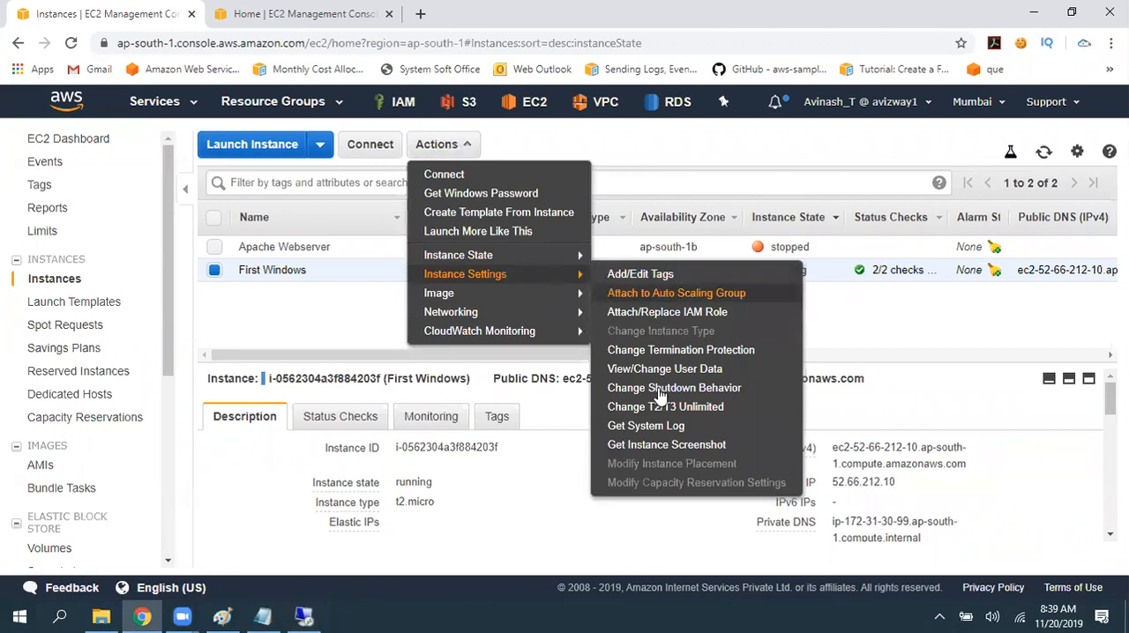
click(622, 395)
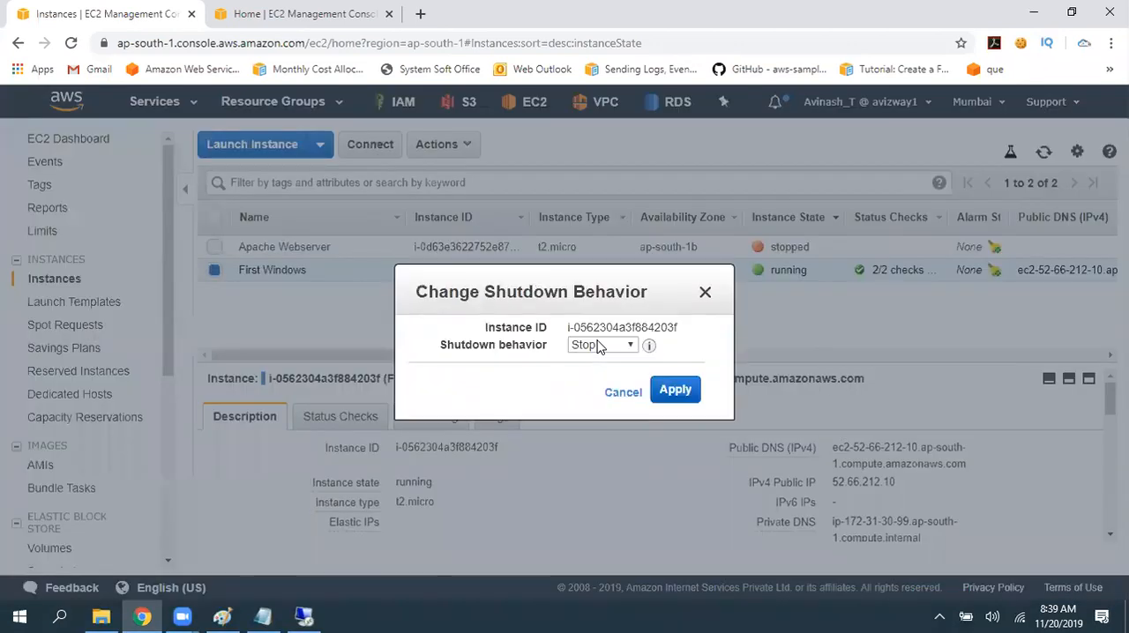
click(598, 346)
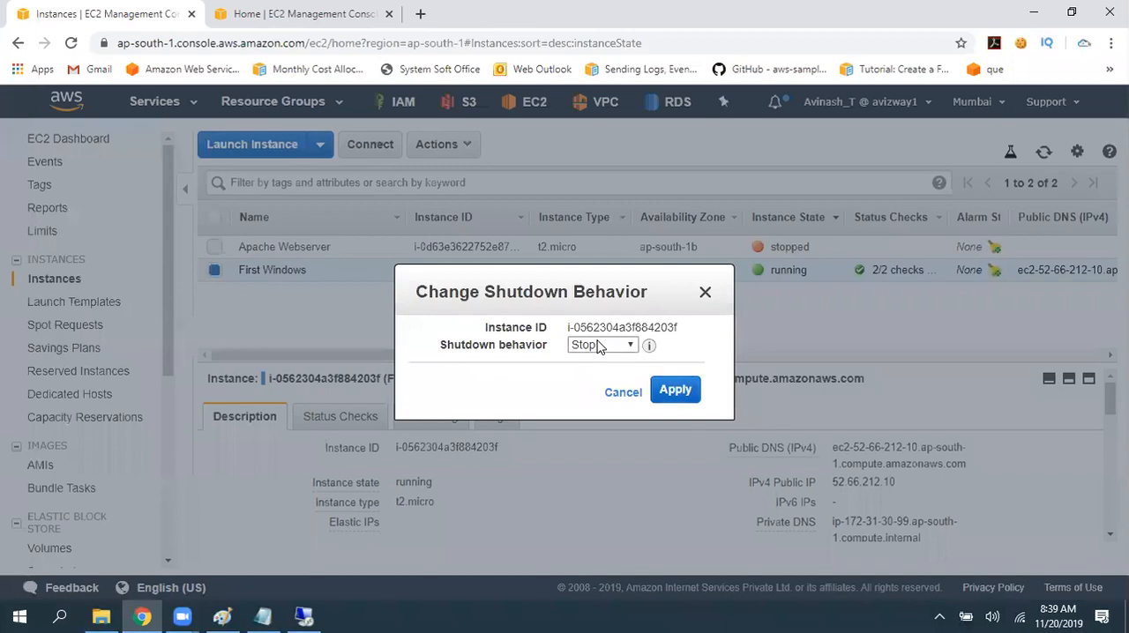
click(704, 295)
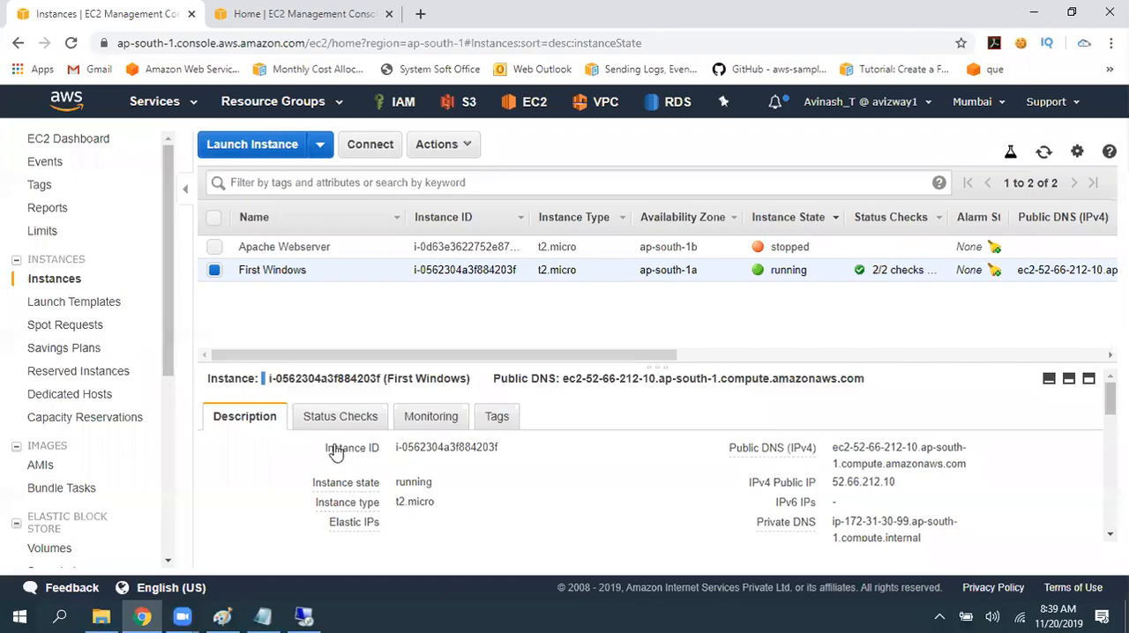
- Switch back to the Remote Desktop session, open Server Manager, and start adding roles and features
click(304, 617)
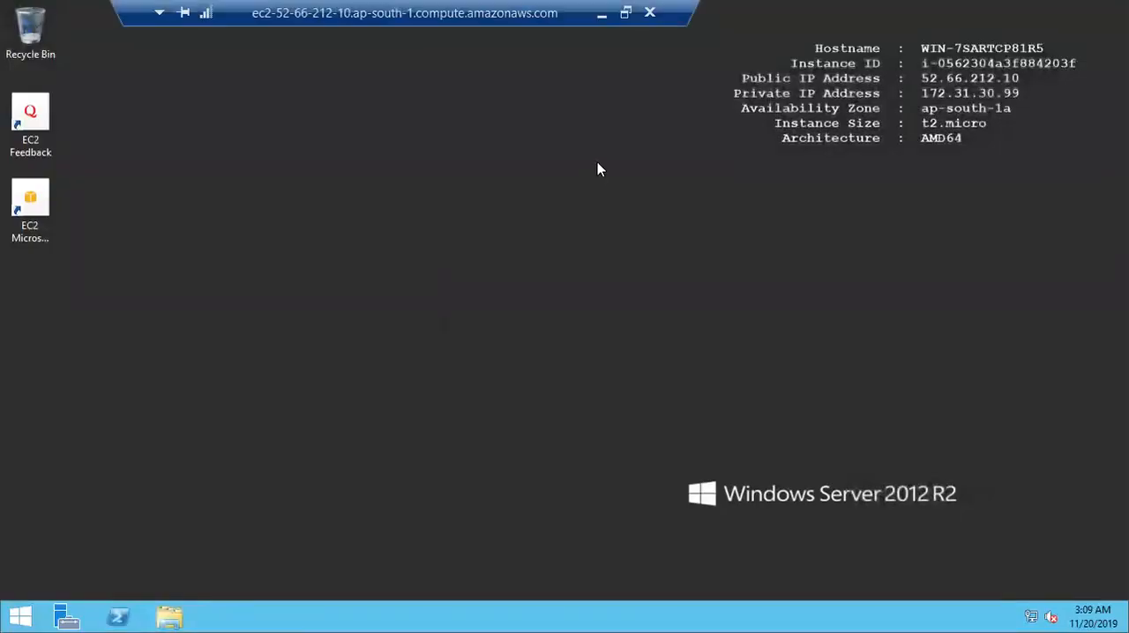
click(602, 12)
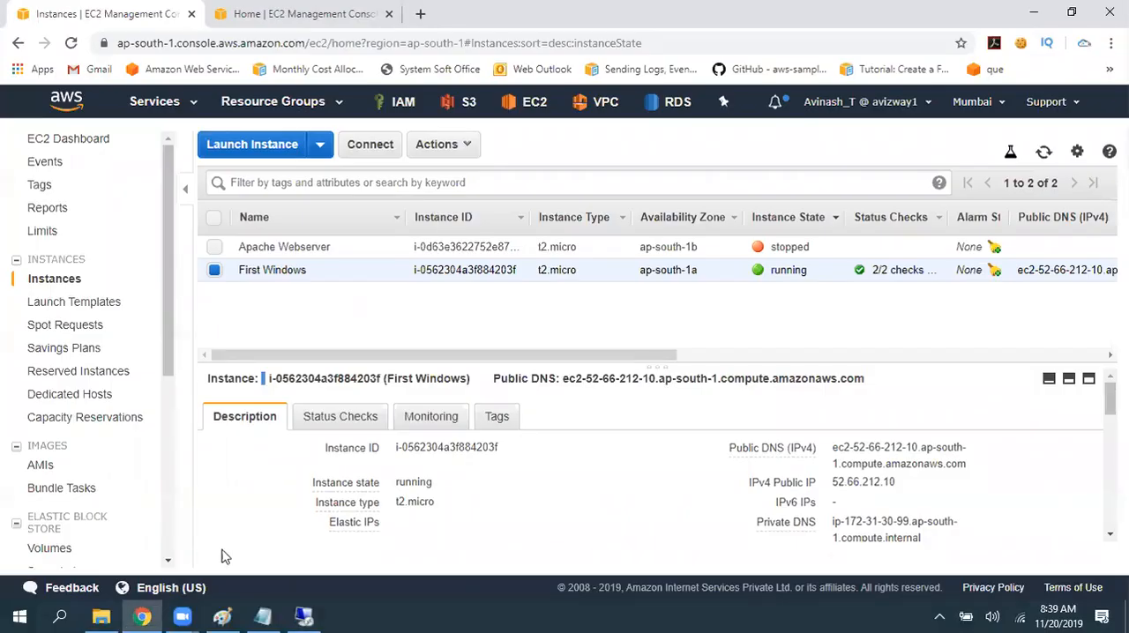
click(304, 617)
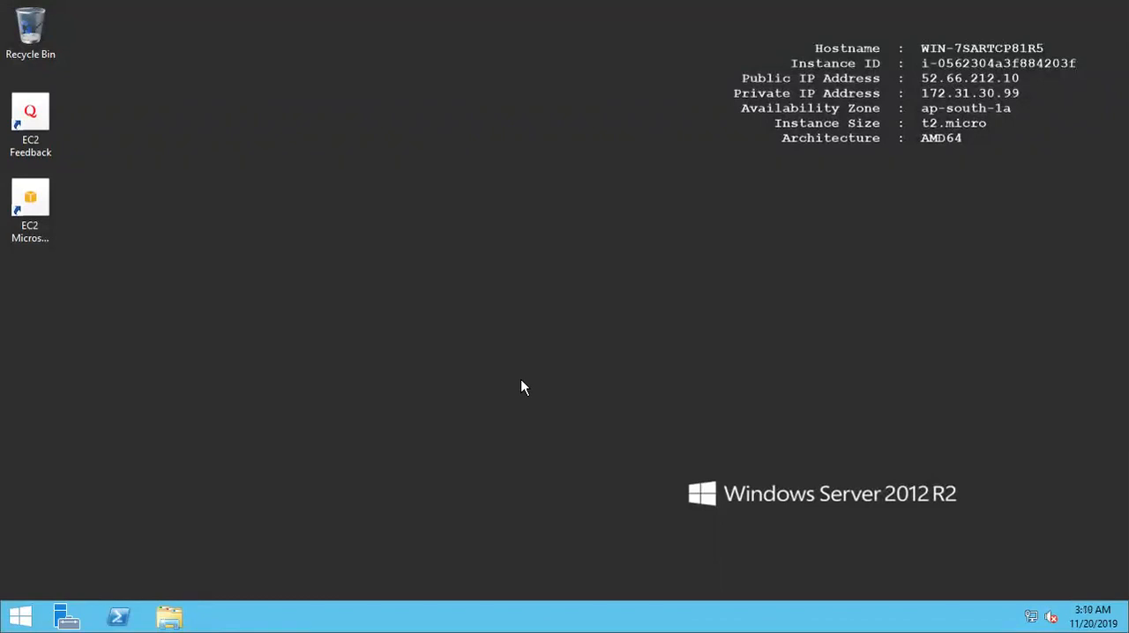
click(60, 618)
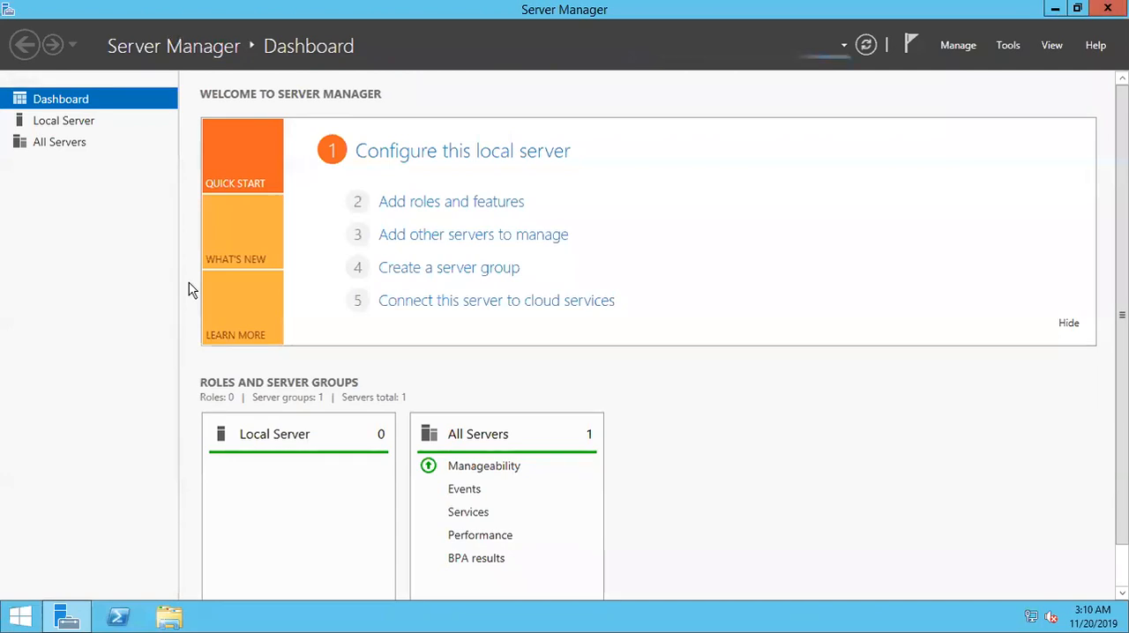
click(457, 212)
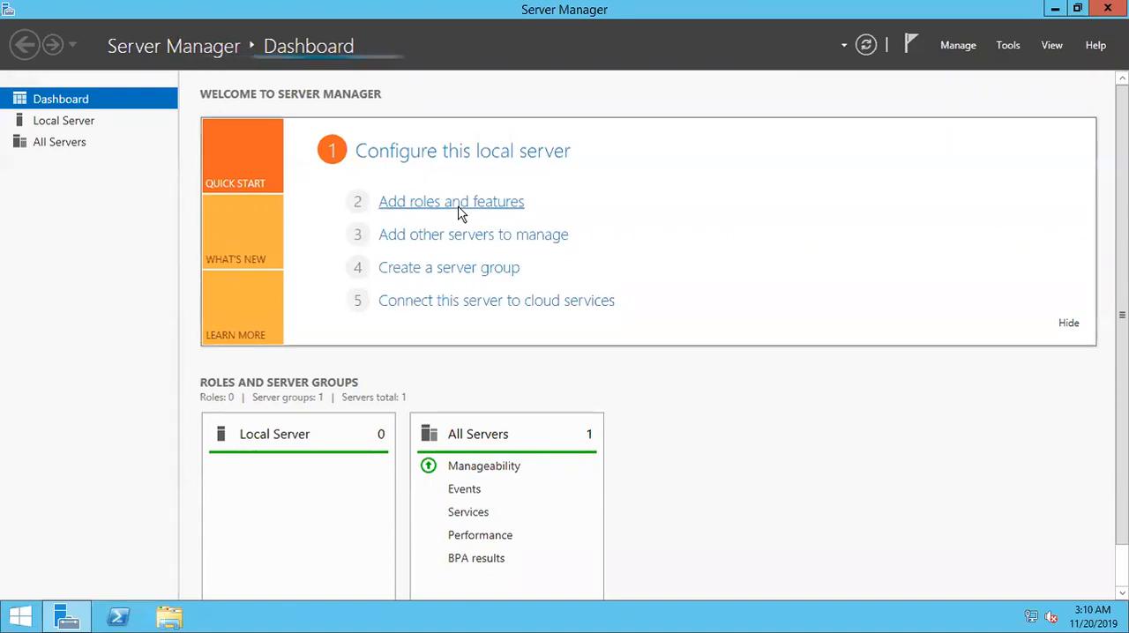
- Choose role-based installation on the pool server and select the Web Server (IIS) role with its required management tools
click(520, 509)
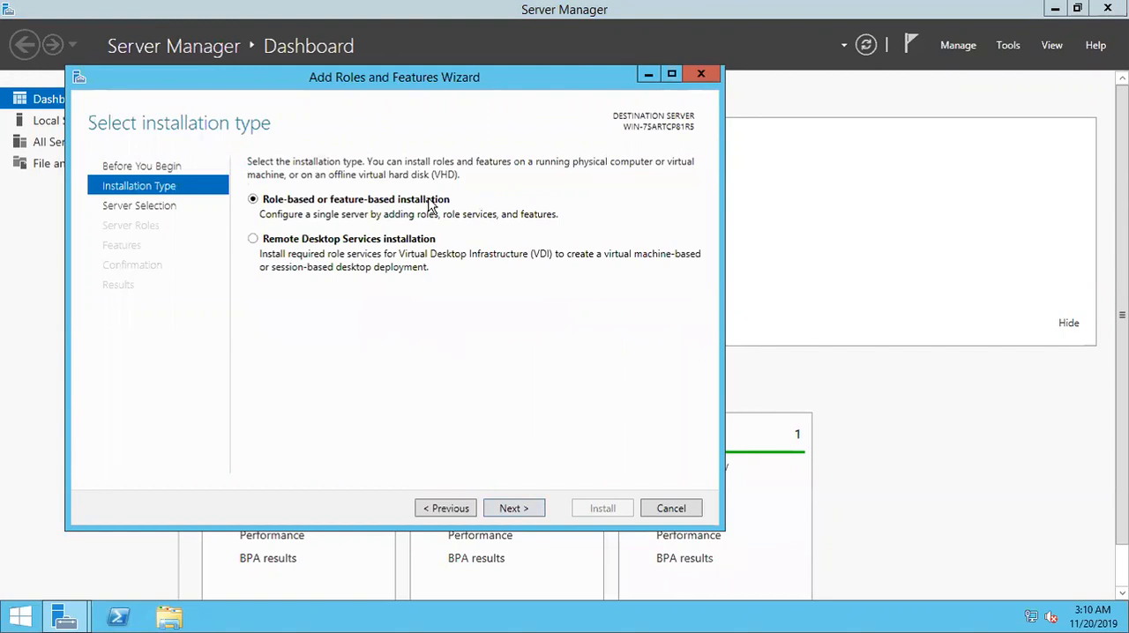
click(520, 510)
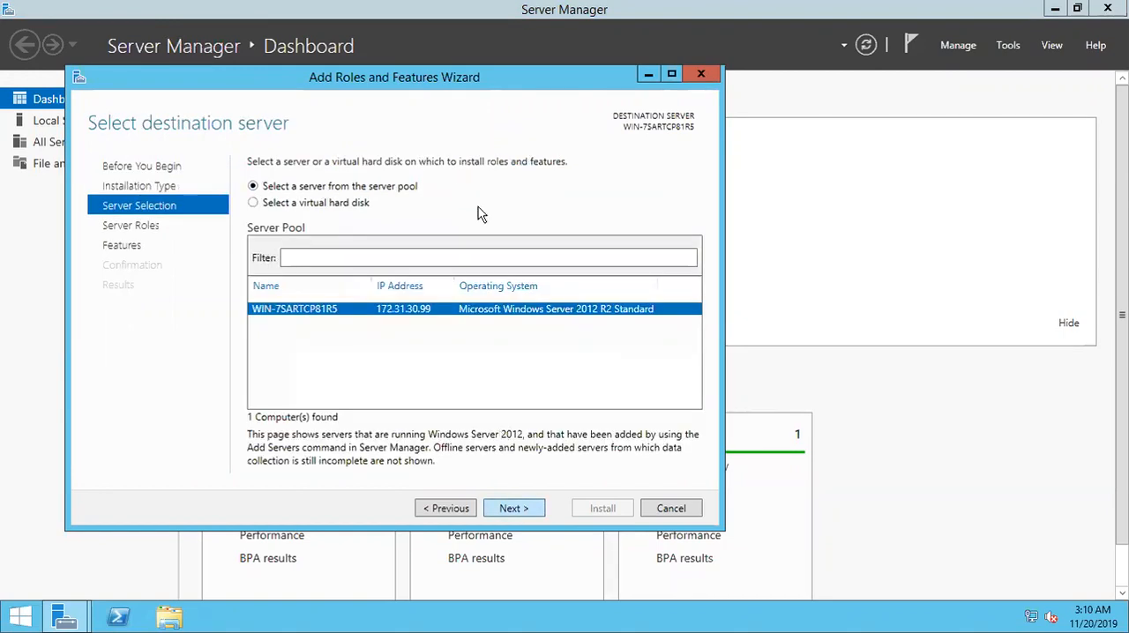
click(520, 510)
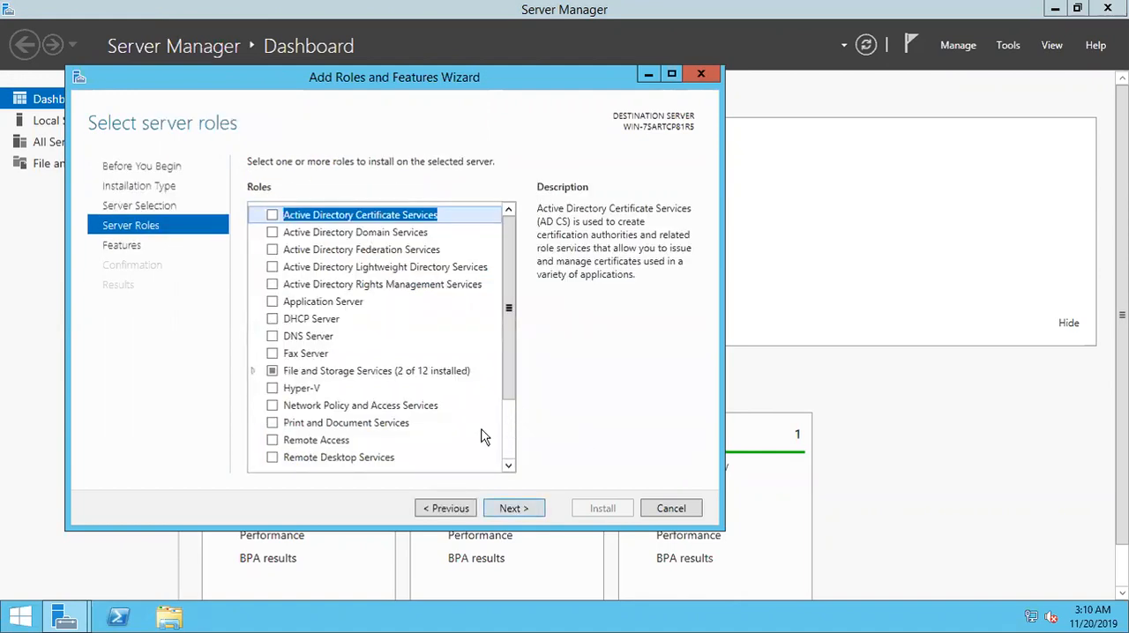
scroll(379, 432, down, 2)
click(273, 411)
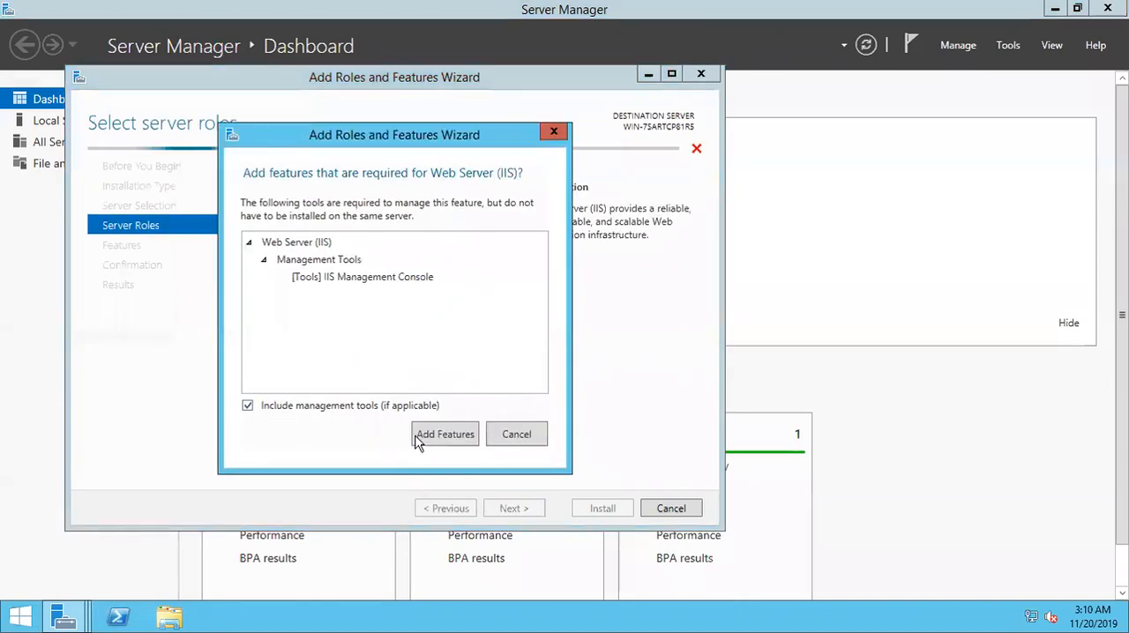
click(441, 435)
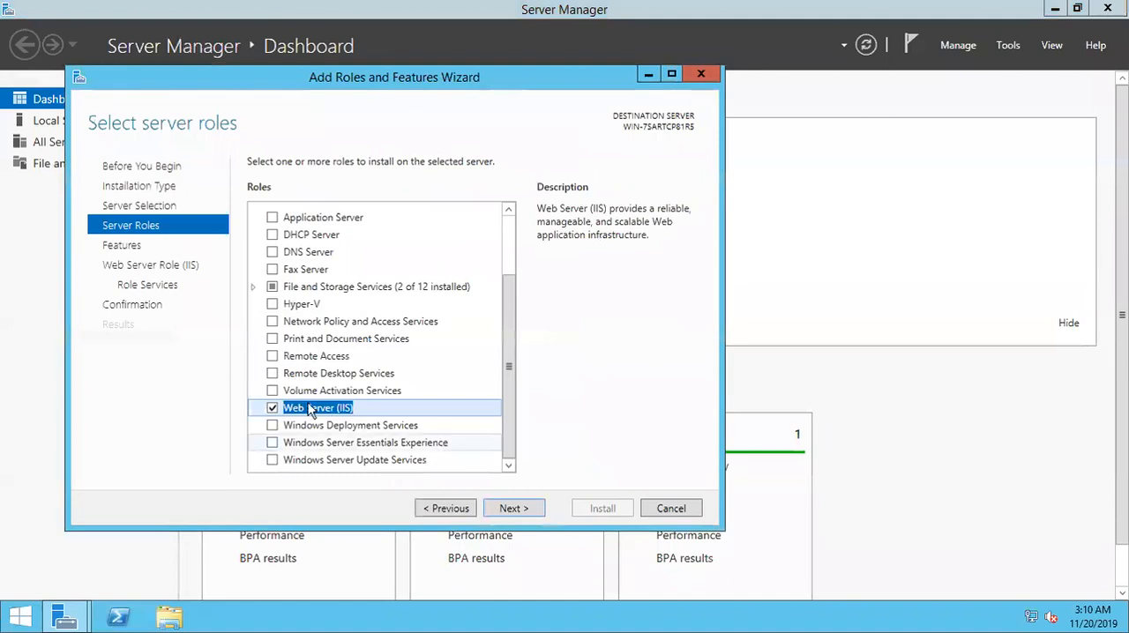
- Accept the default features and IIS role services, and start the installation
click(511, 509)
click(511, 509)
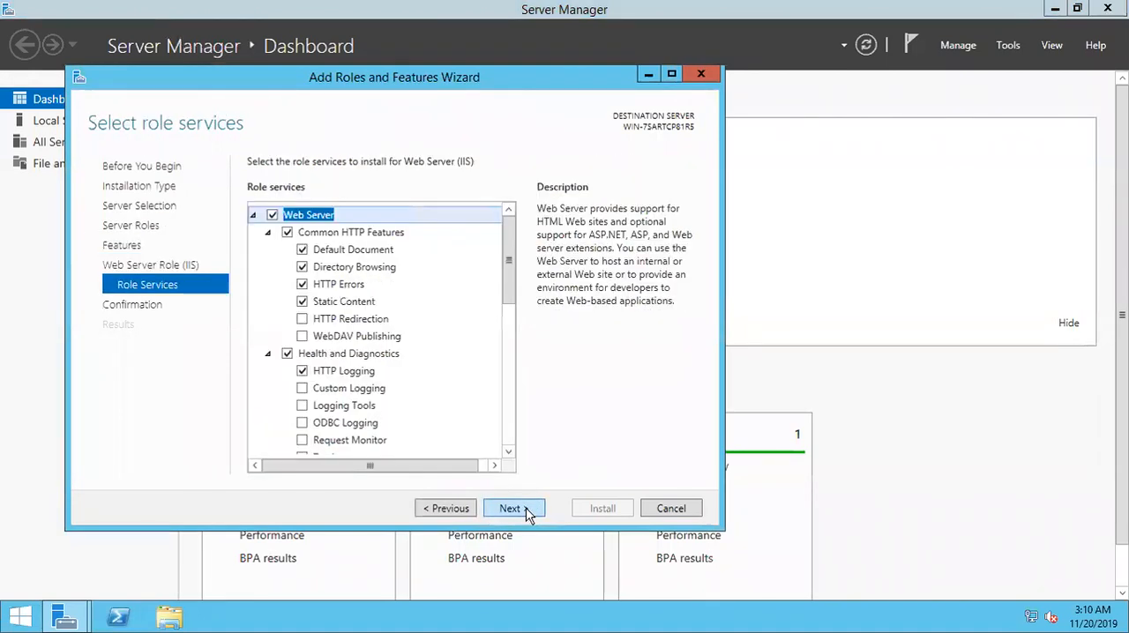
click(520, 510)
click(582, 512)
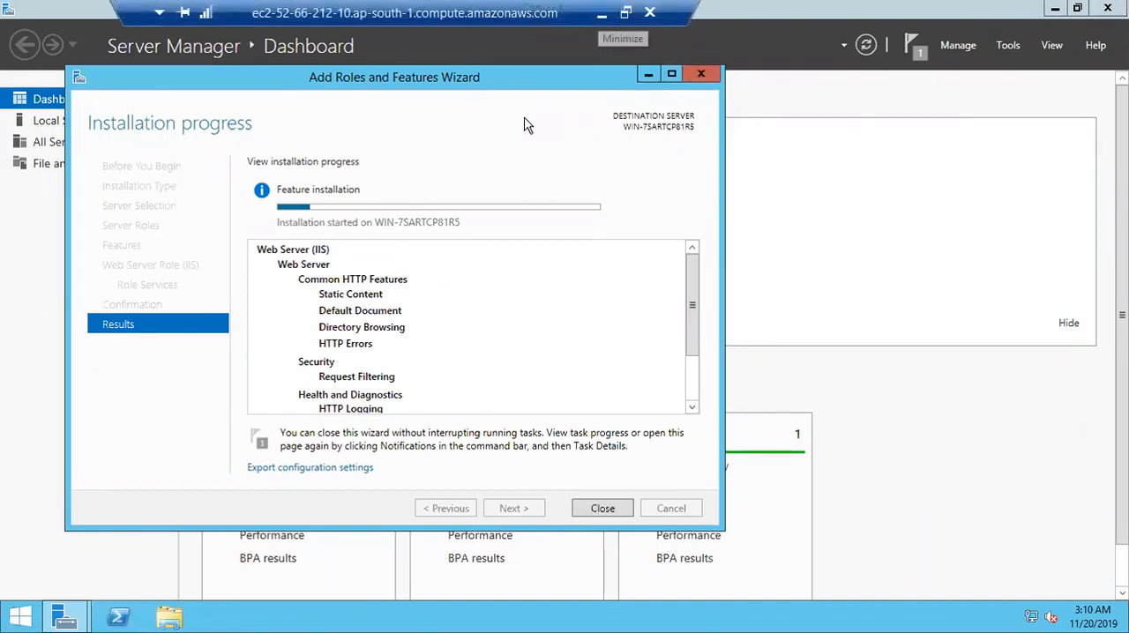
- Copy GIT.png from the local desktop and paste it onto the remote server's desktop
click(601, 13)
click(1041, 154)
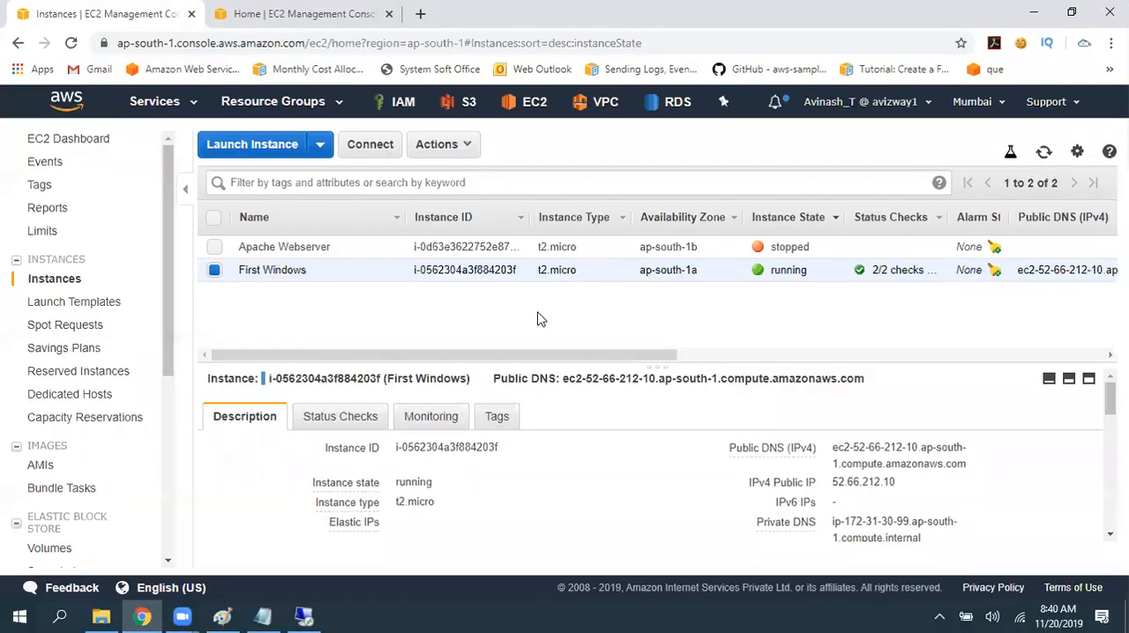
key(super+d)
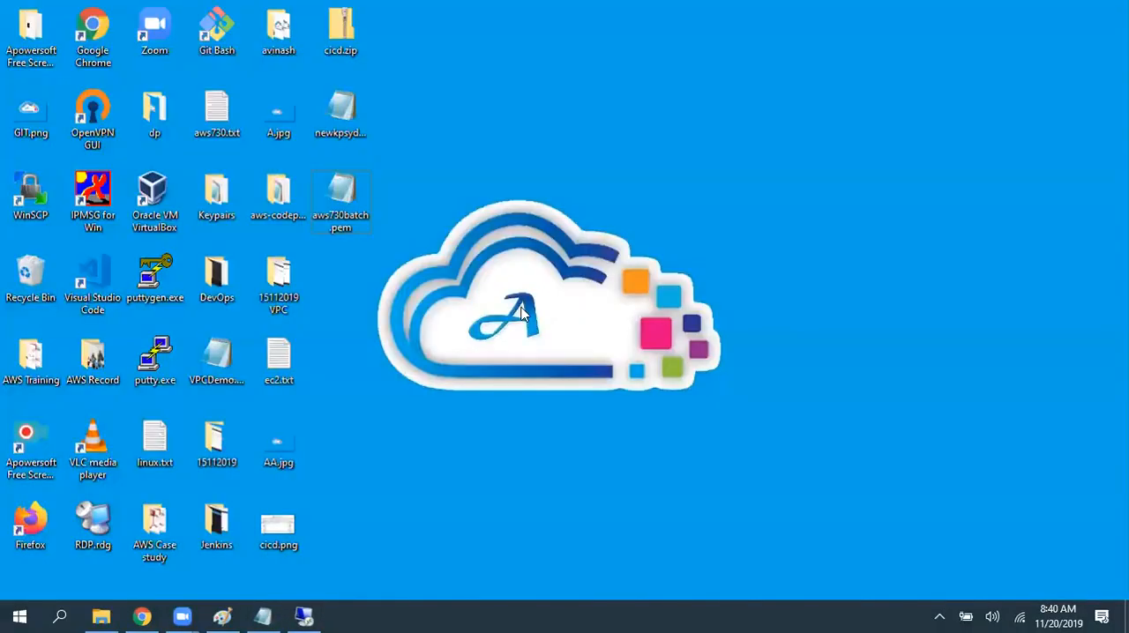
double_click(29, 116)
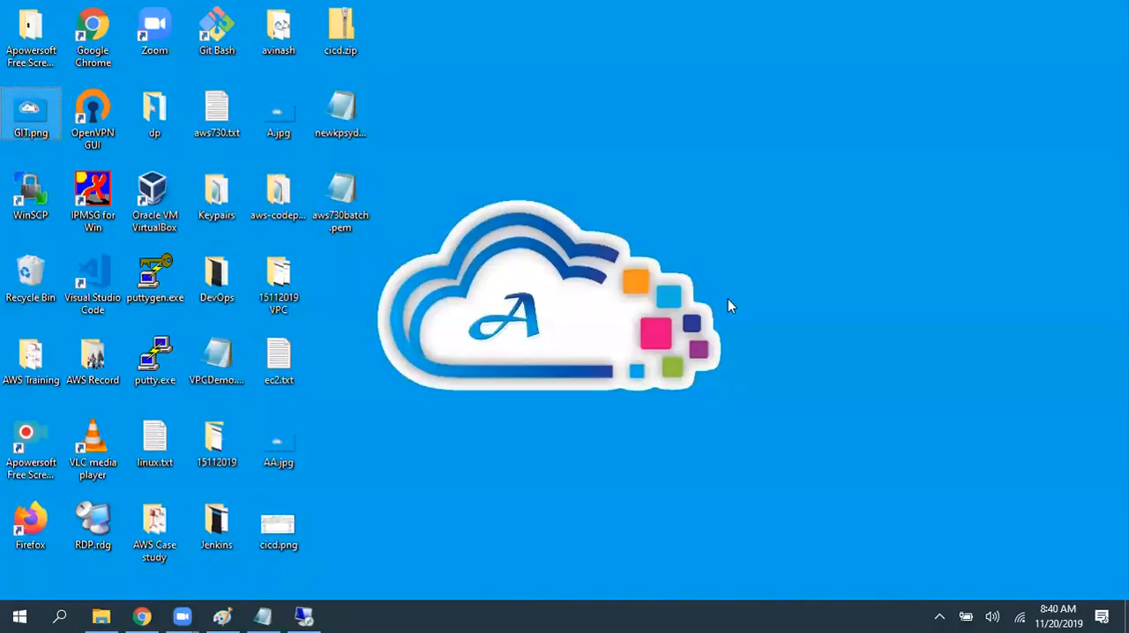
click(303, 616)
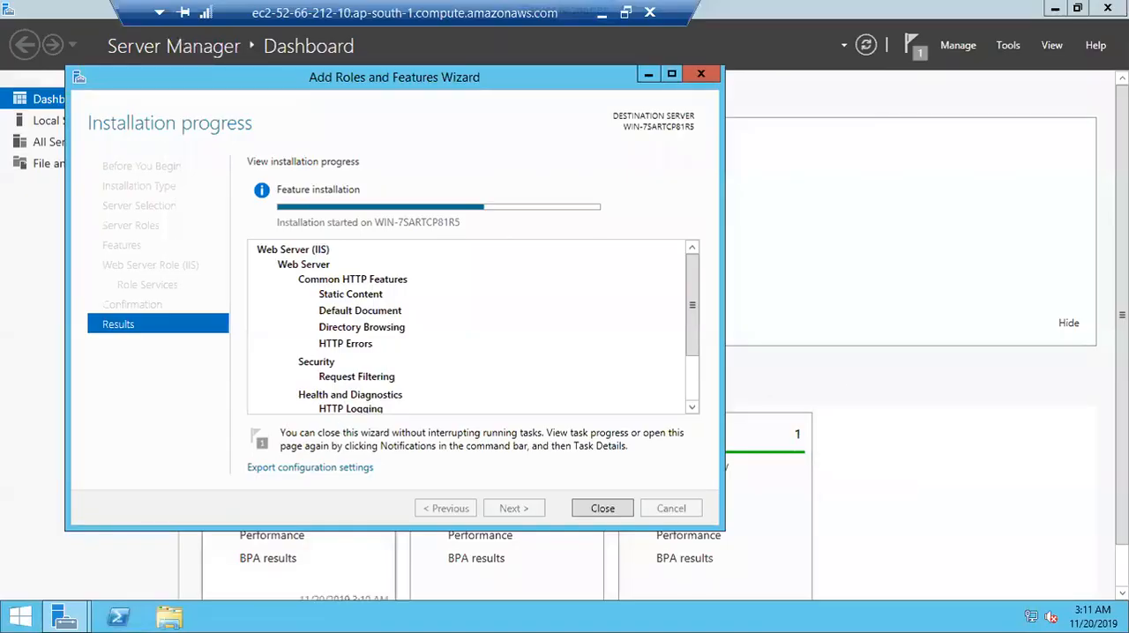
key(super+d)
right_click(95, 285)
click(53, 351)
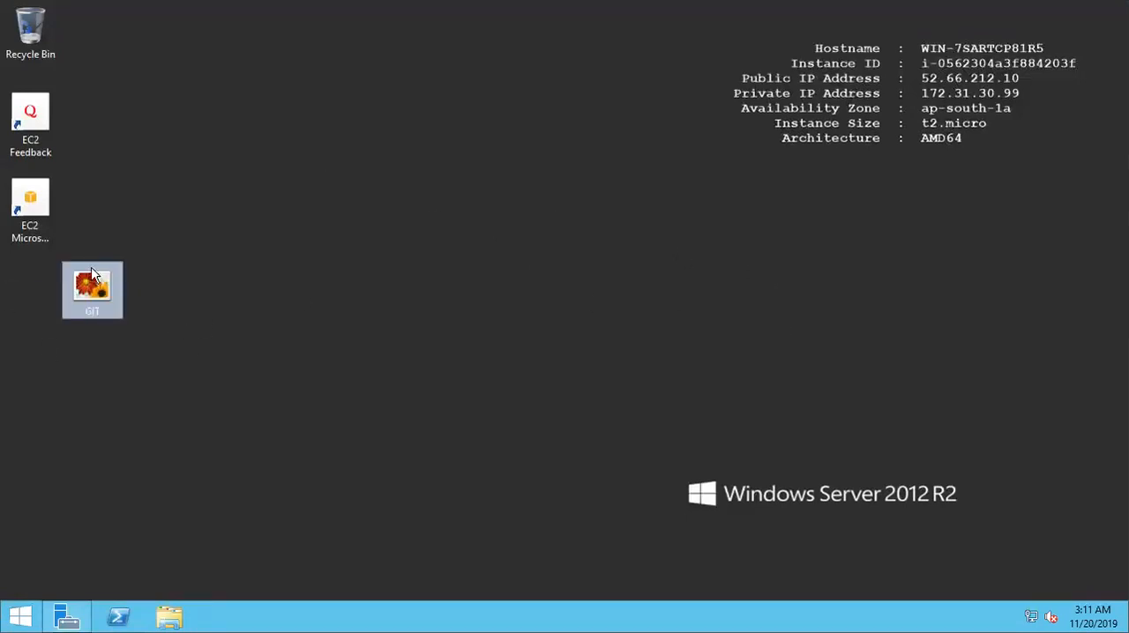
- Set the pasted GIT image as the remote server's desktop background
right_click(94, 298)
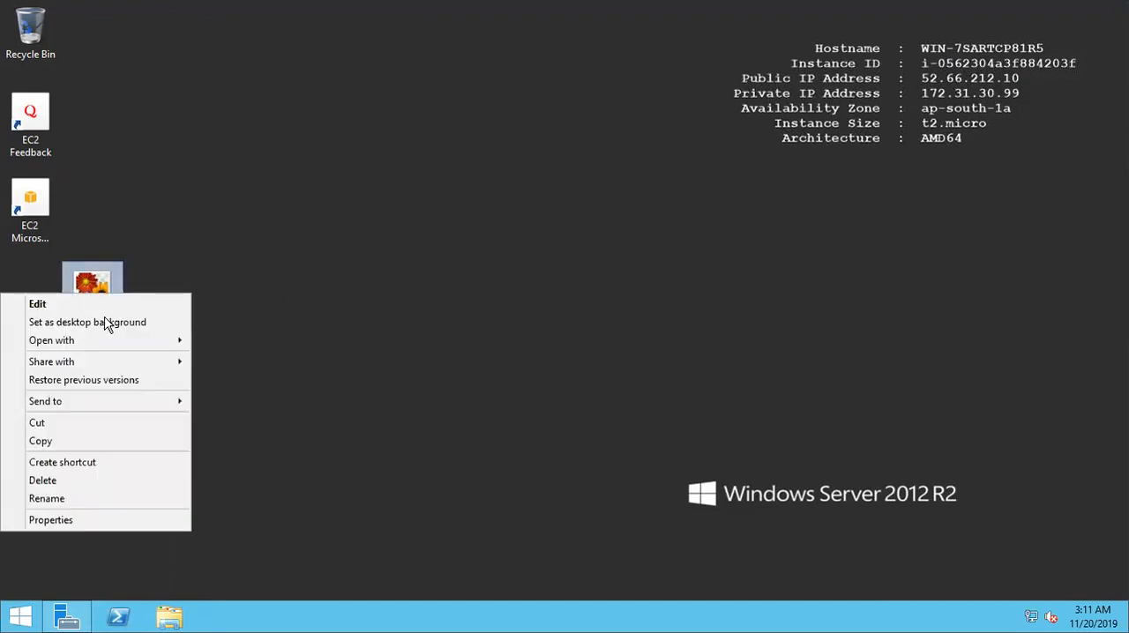
click(98, 306)
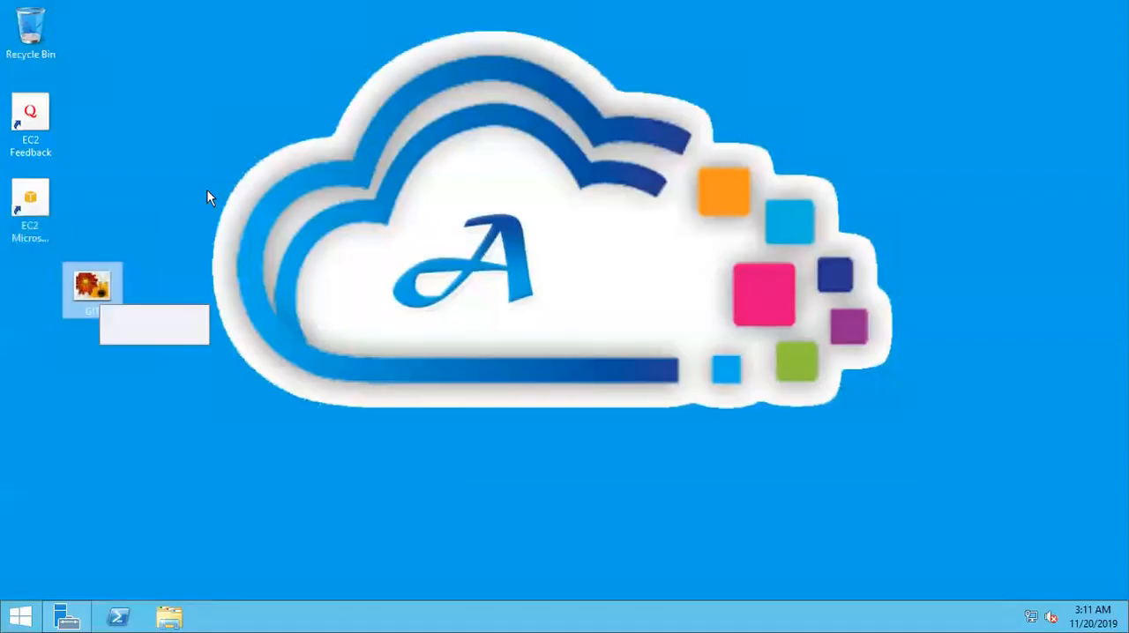
click(632, 342)
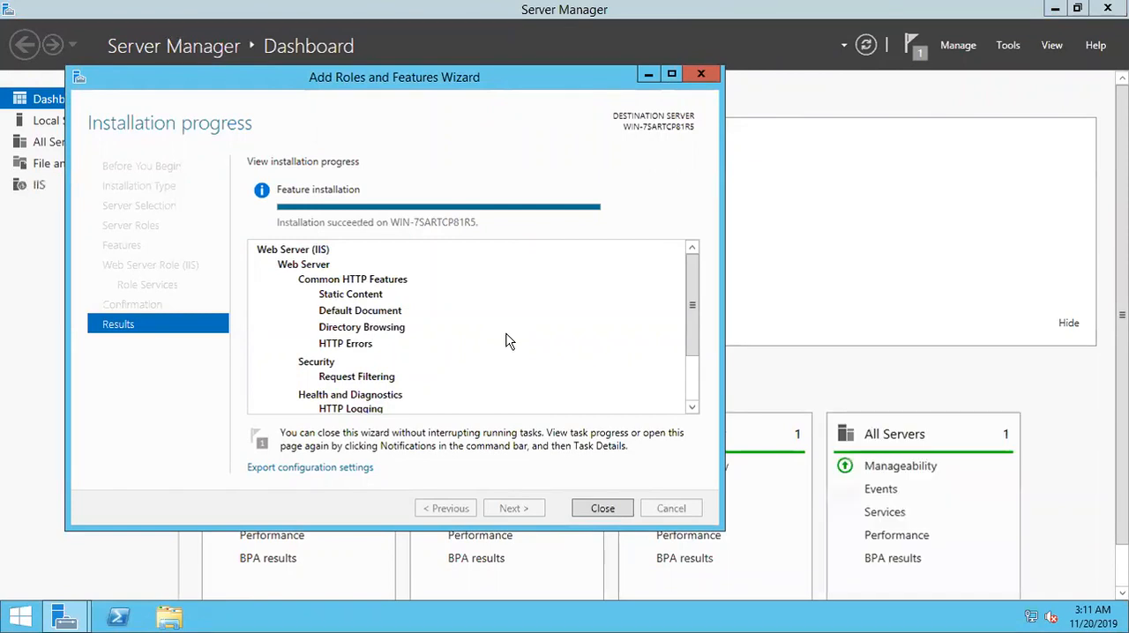
- Close the completed Add Roles and Features Wizard, clear Server Manager from the desktop, and open File Explorer
click(597, 509)
mouse_move(520, 7)
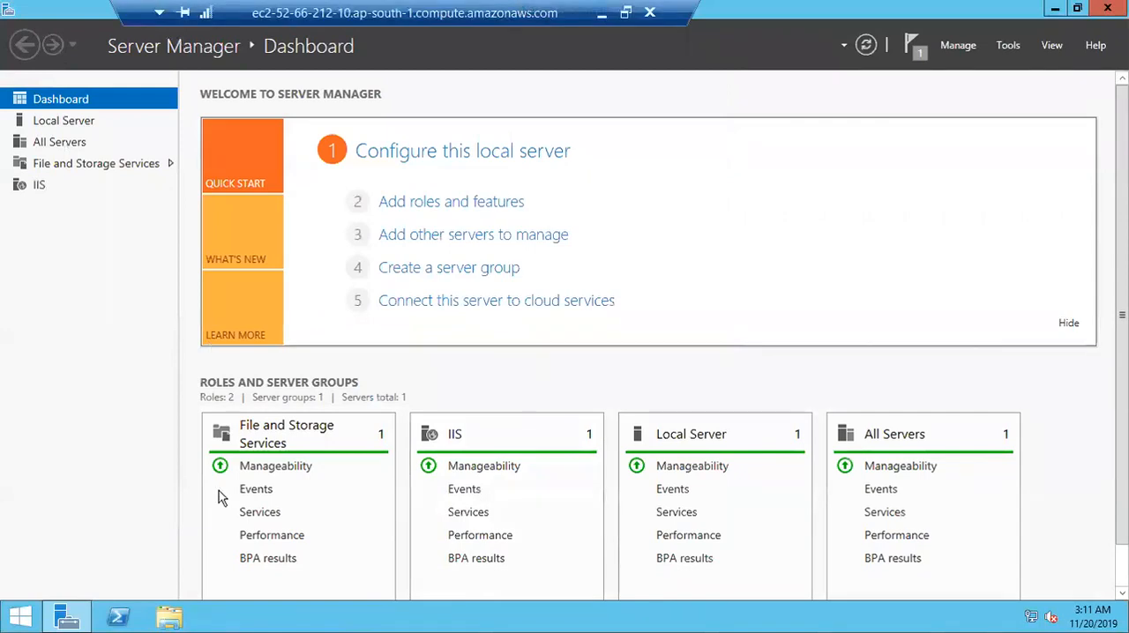
click(66, 619)
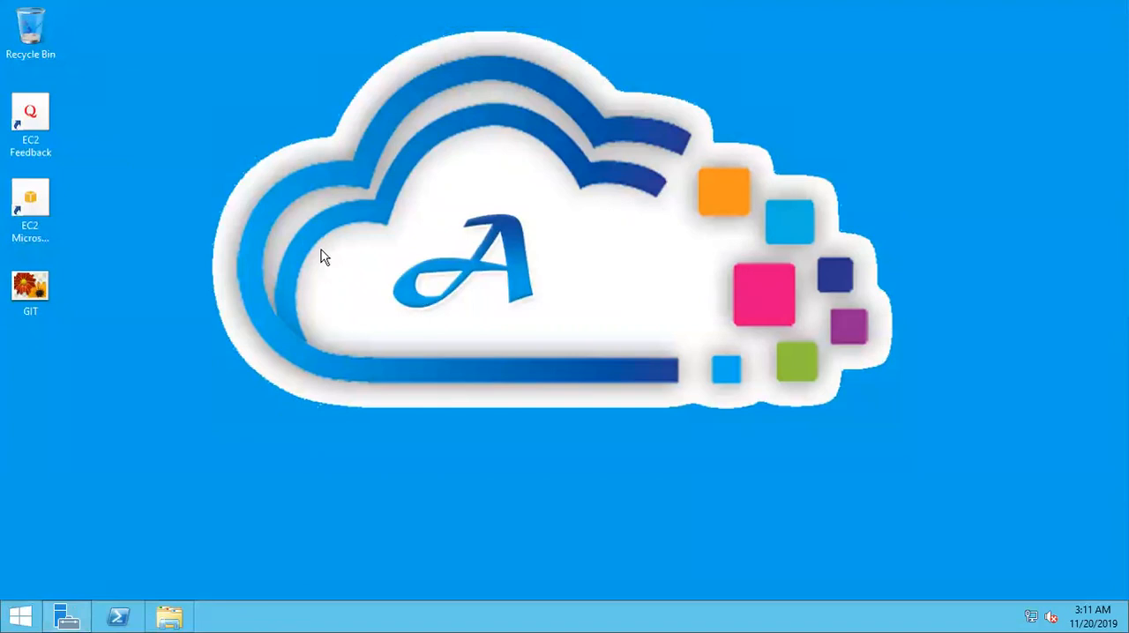
click(174, 618)
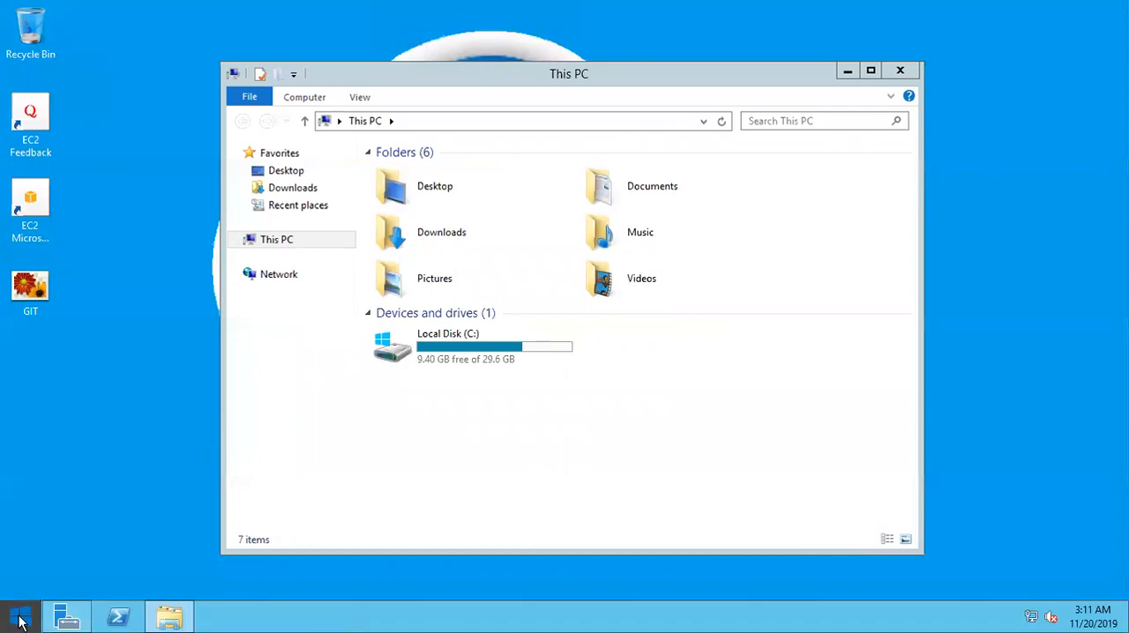
- Try to open Internet Explorer from the Start screen and close it again
click(20, 618)
click(220, 409)
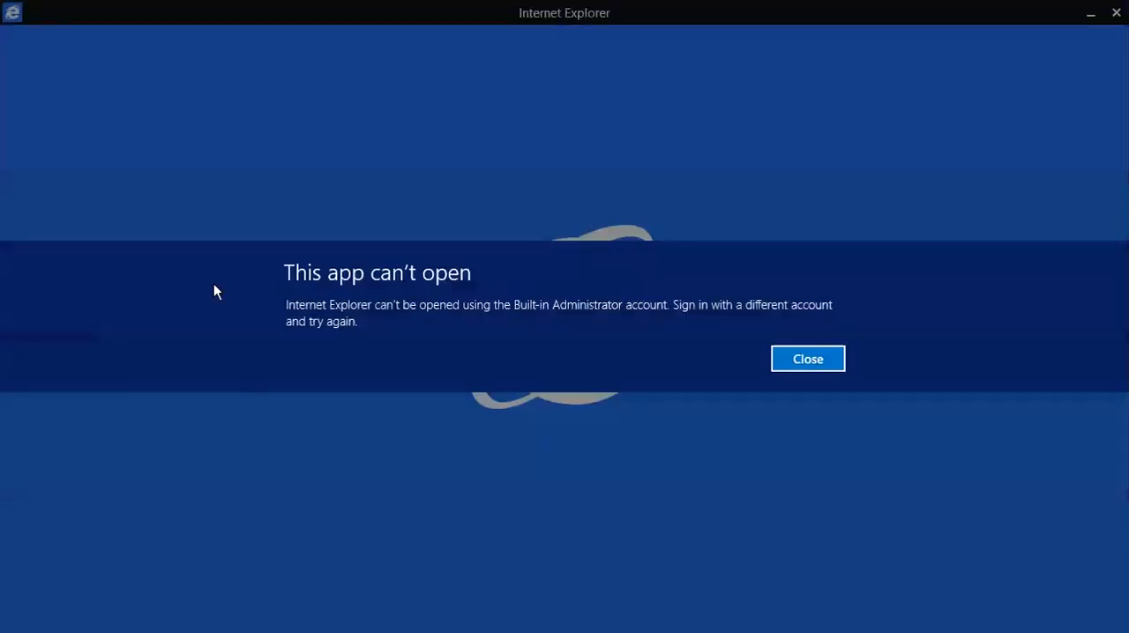
click(806, 358)
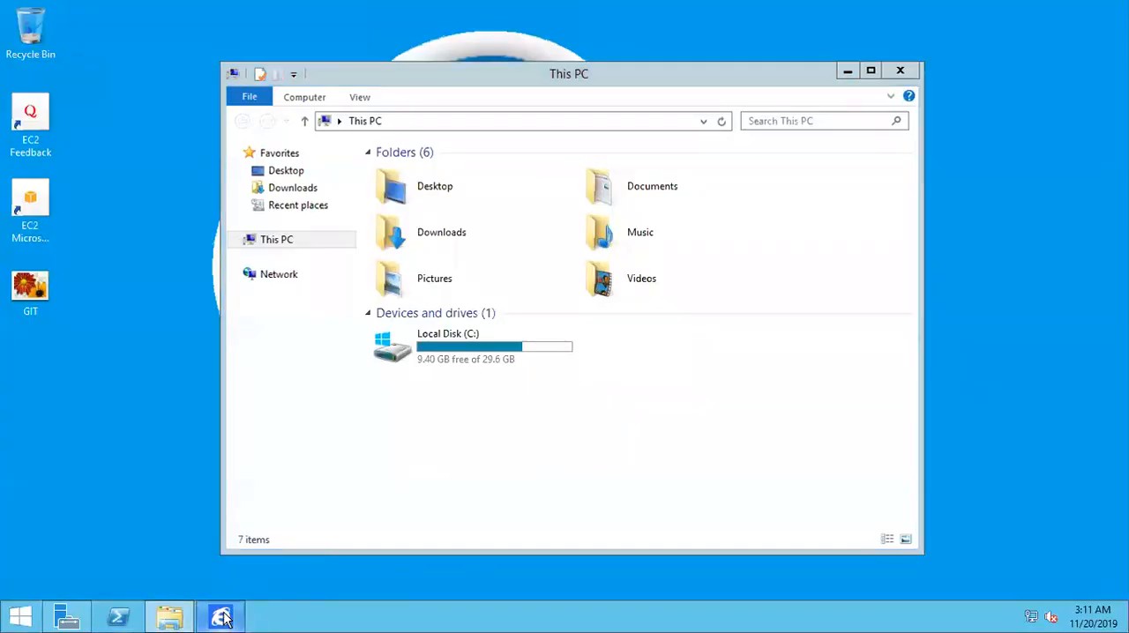
right_click(224, 619)
click(209, 574)
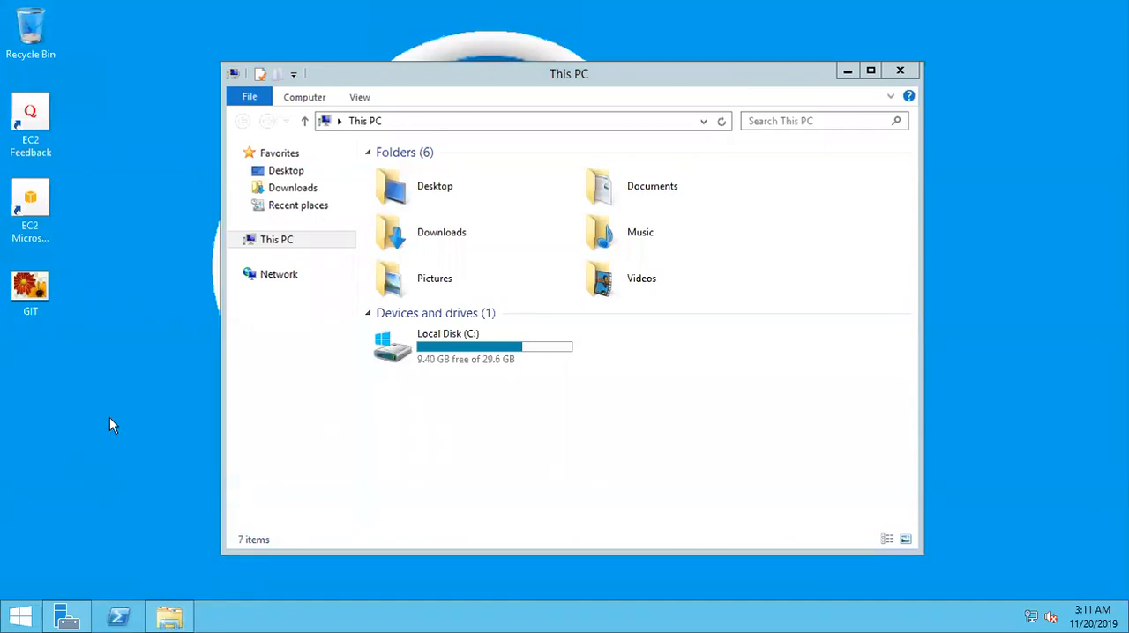
- Open google.com through File Explorer's address field and accept the secure connection alert
click(552, 124)
text(google.com)
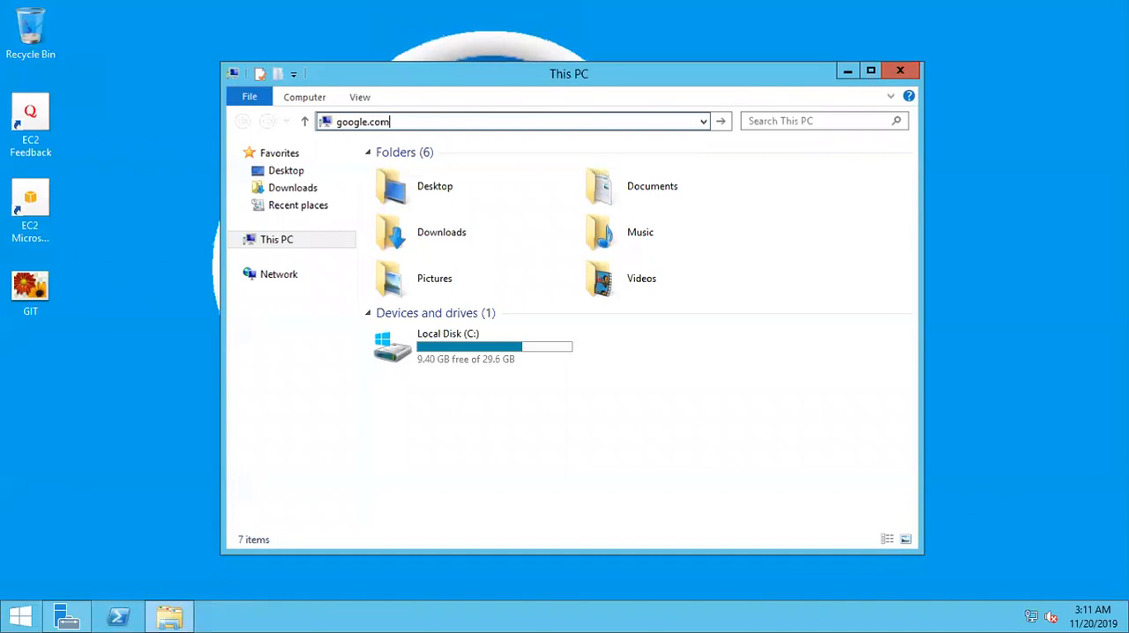
key(Return)
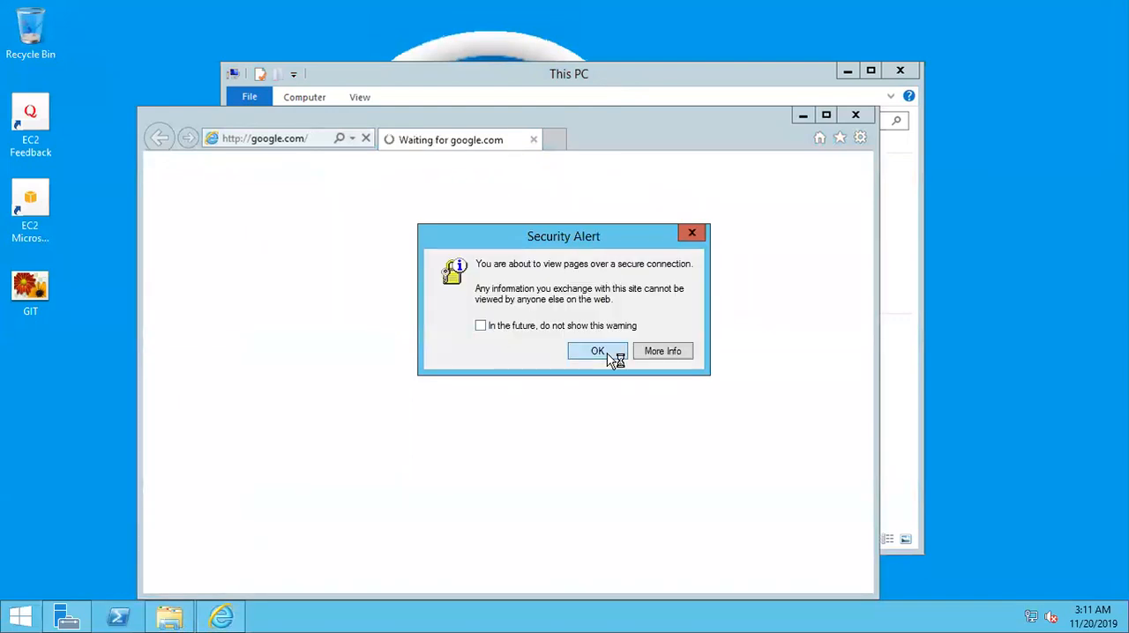
click(597, 351)
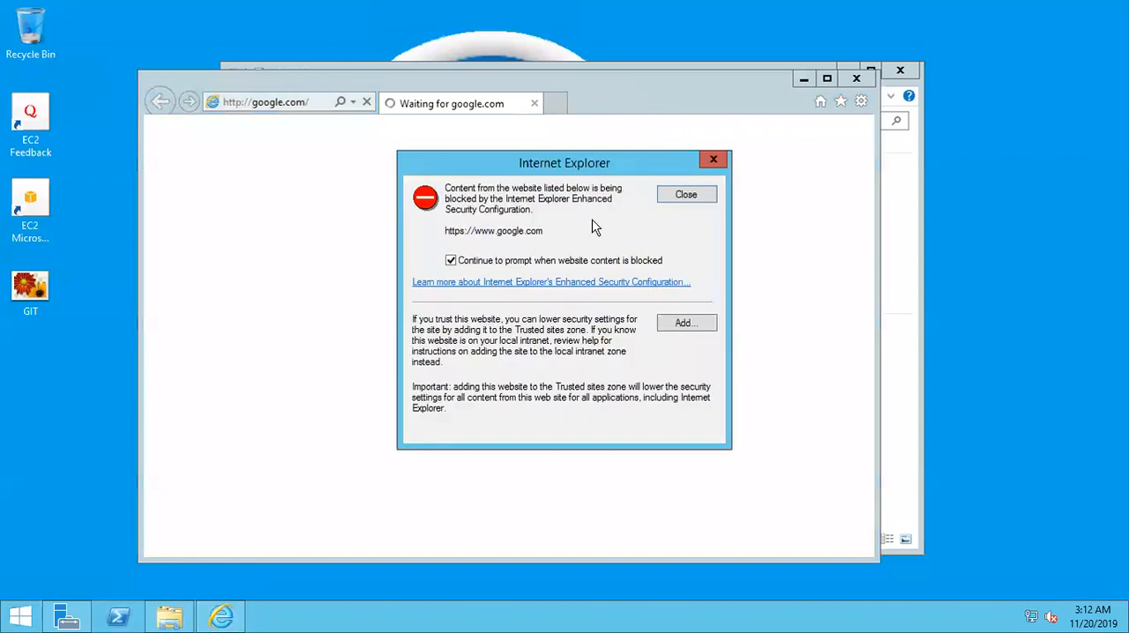
click(687, 326)
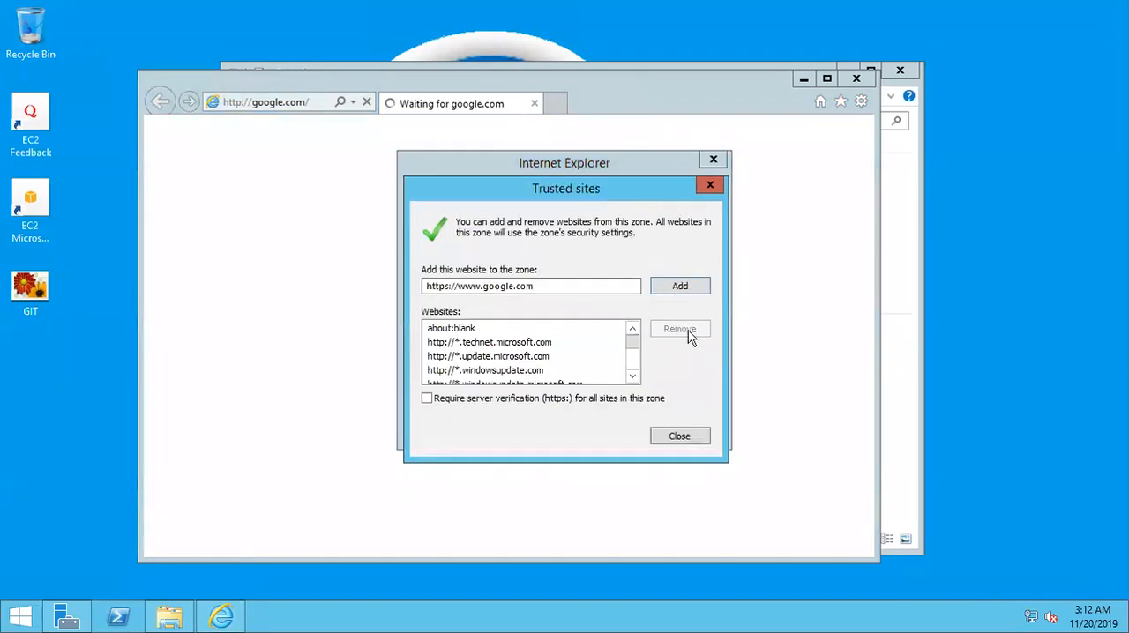
click(695, 441)
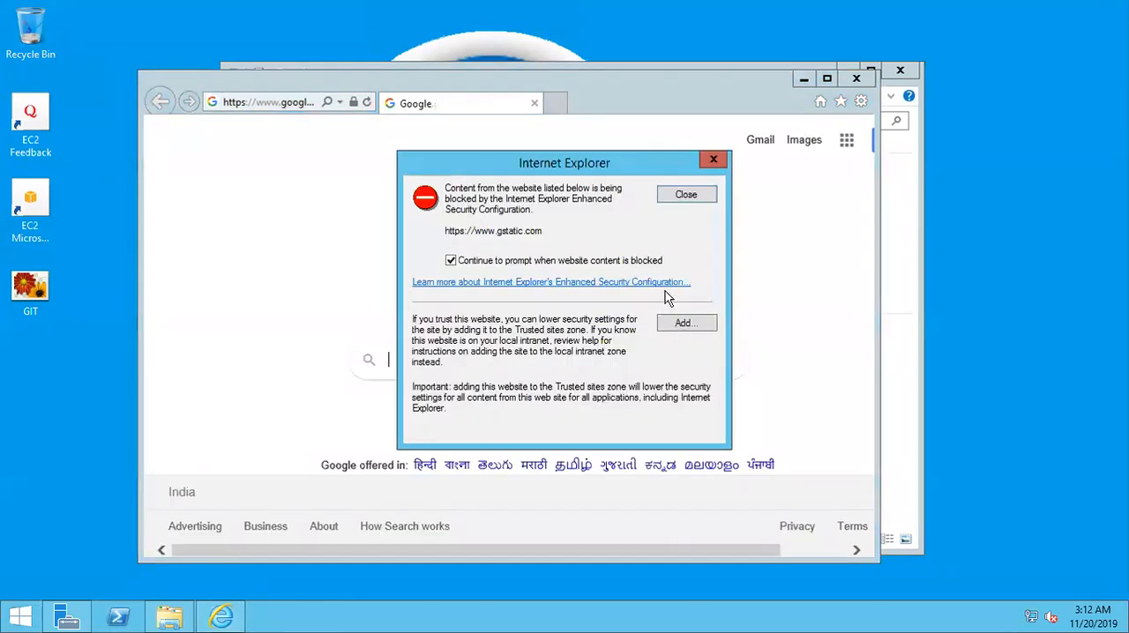
click(685, 320)
click(686, 431)
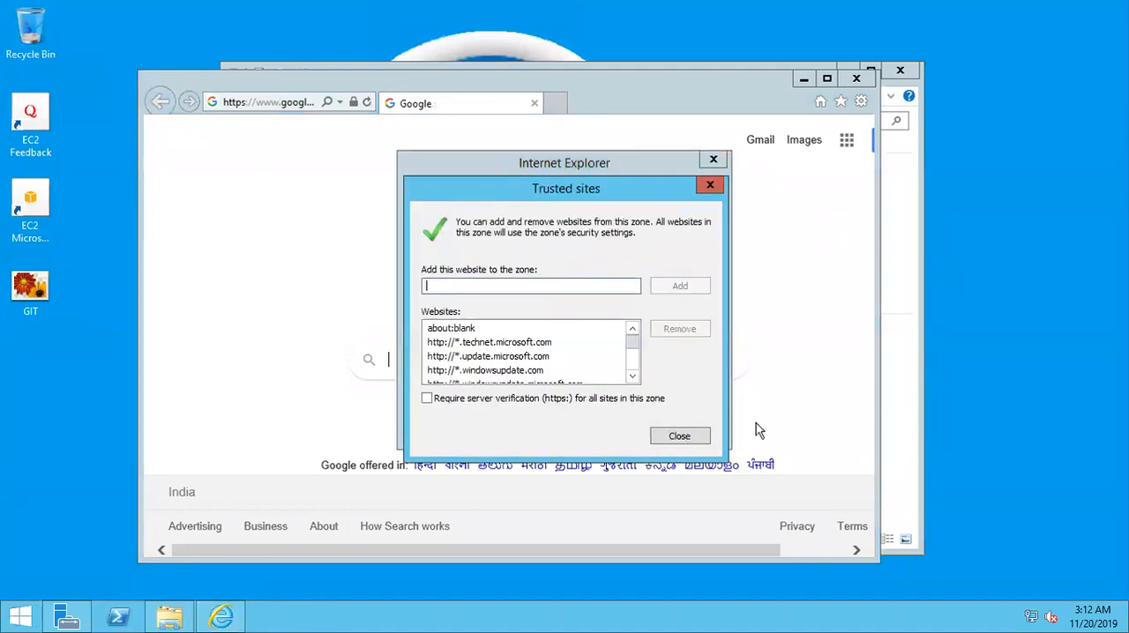
click(685, 322)
click(670, 287)
click(677, 432)
click(774, 304)
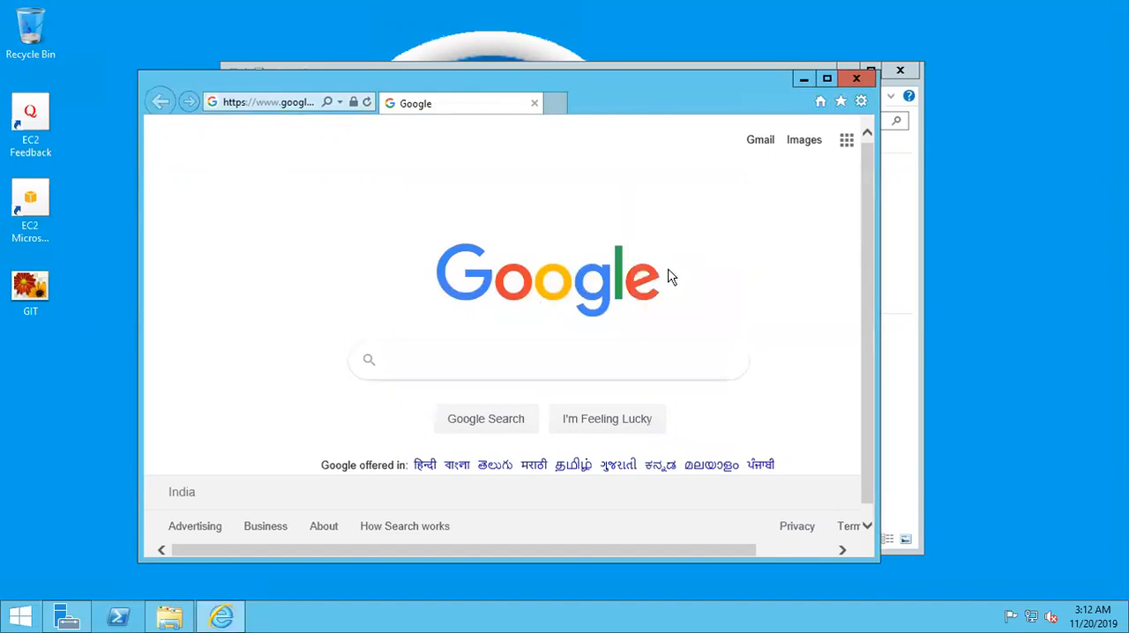
double_click(698, 89)
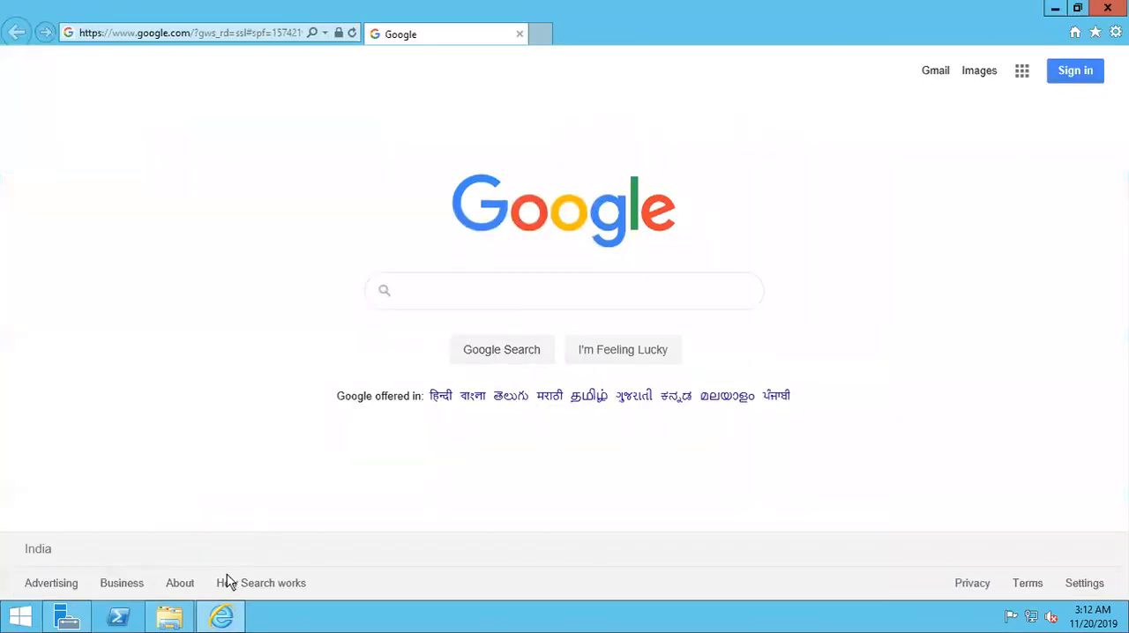
- Turn off IE Enhanced Security Configuration for Administrators in the Local Server properties, and close Server Manager
click(222, 616)
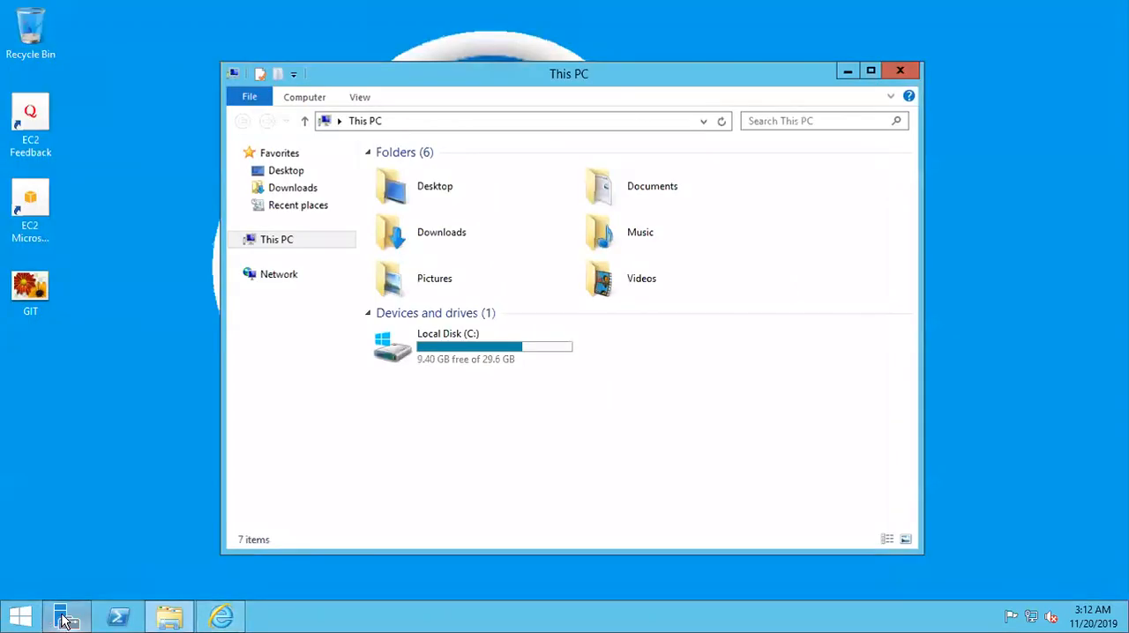
click(64, 620)
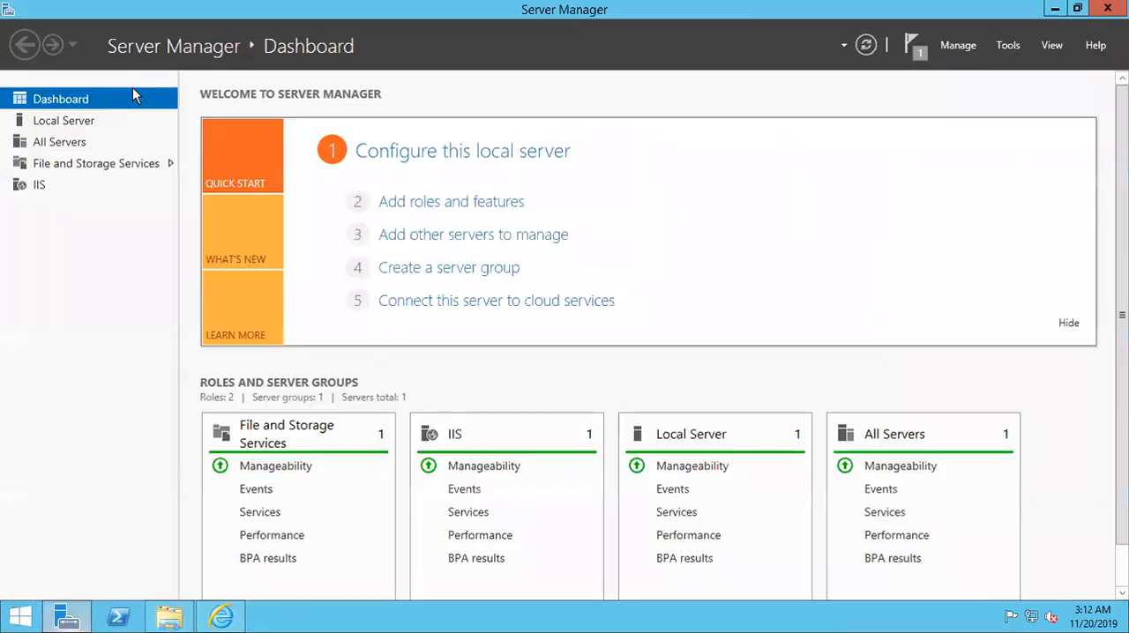
click(78, 128)
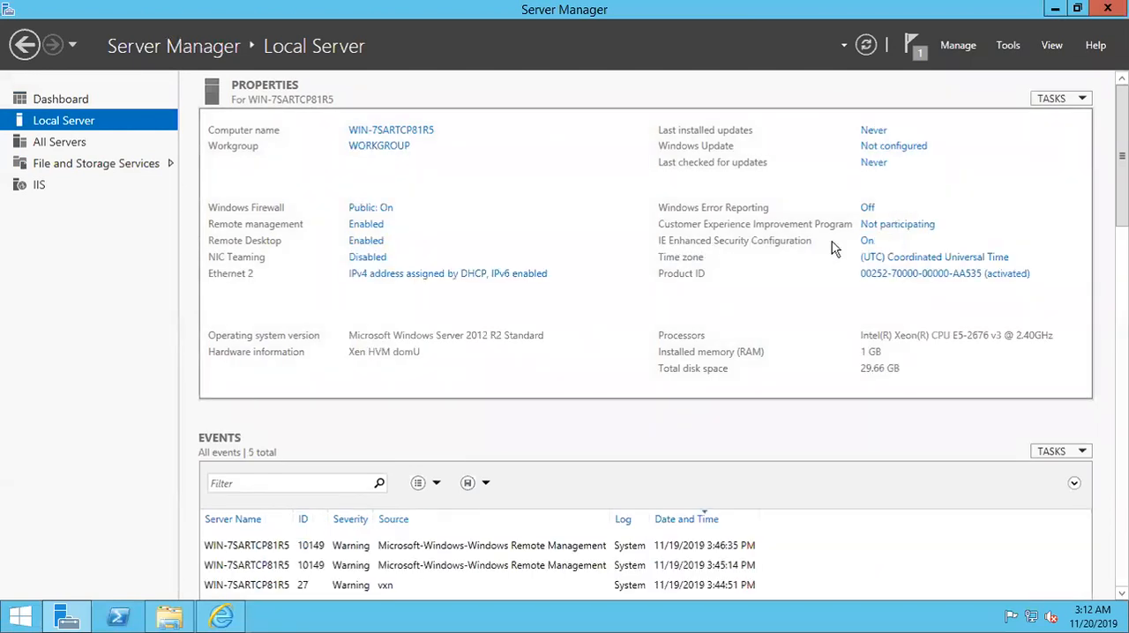
click(867, 241)
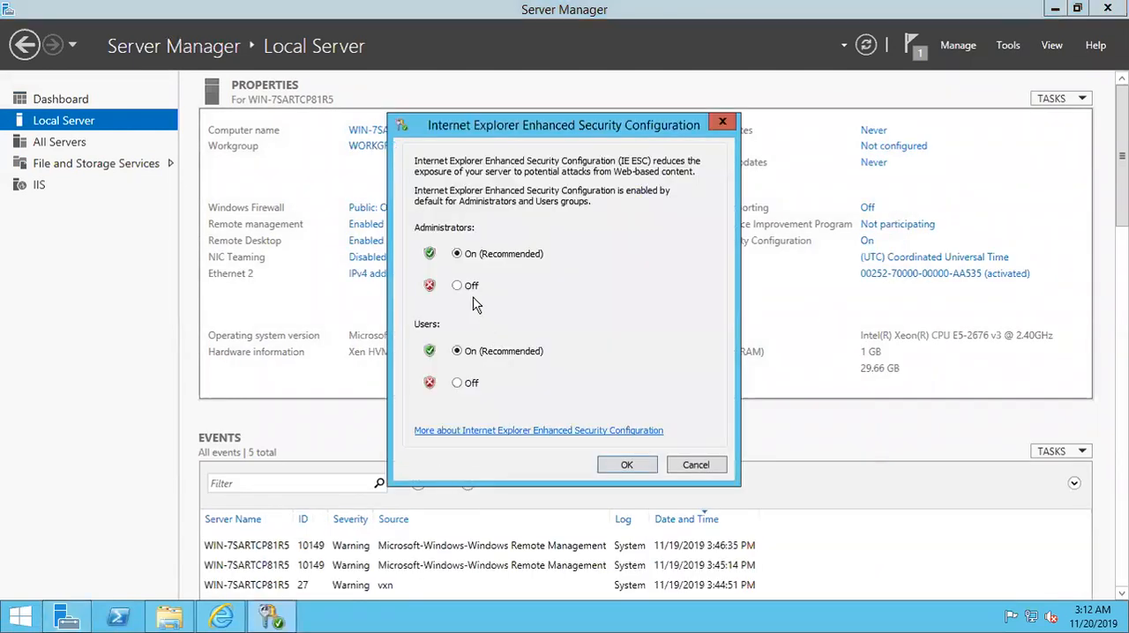
click(458, 287)
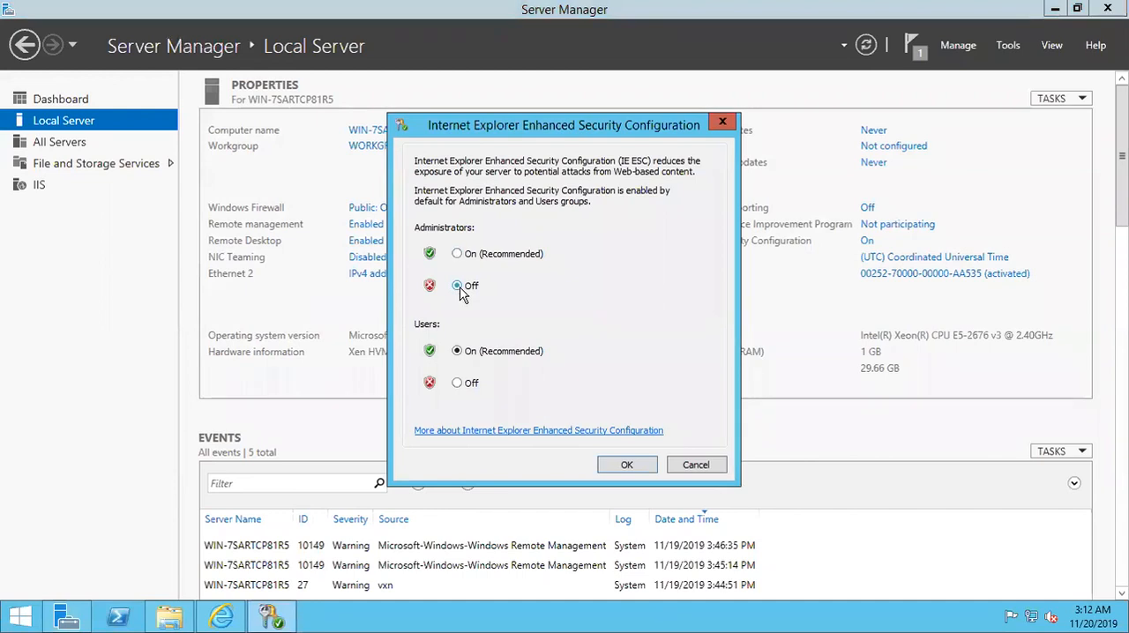
click(626, 465)
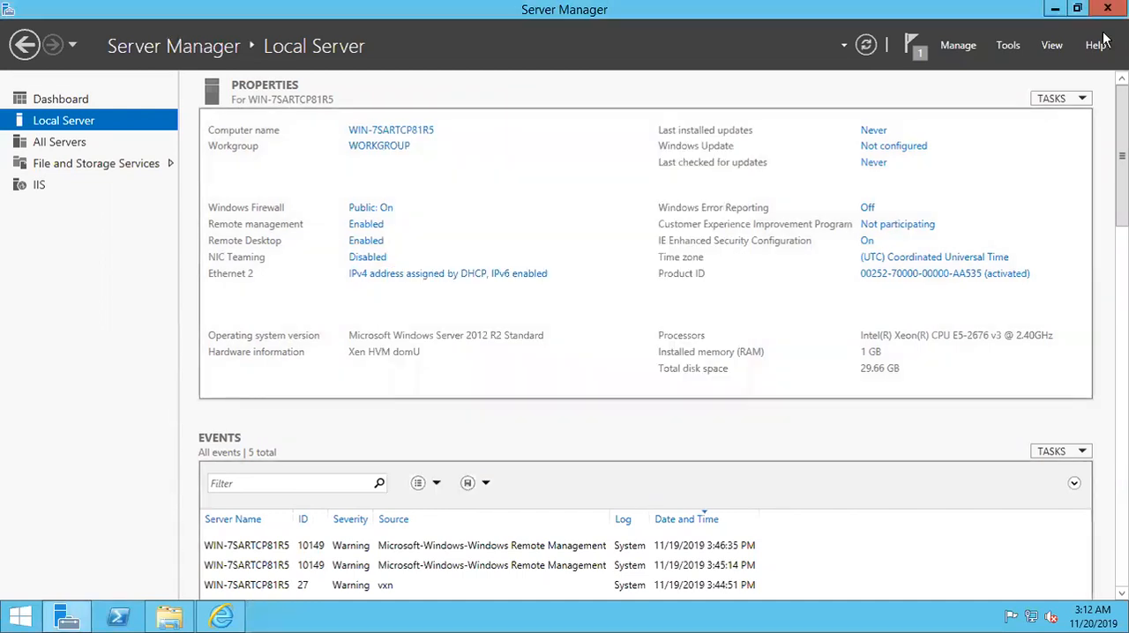
click(1108, 8)
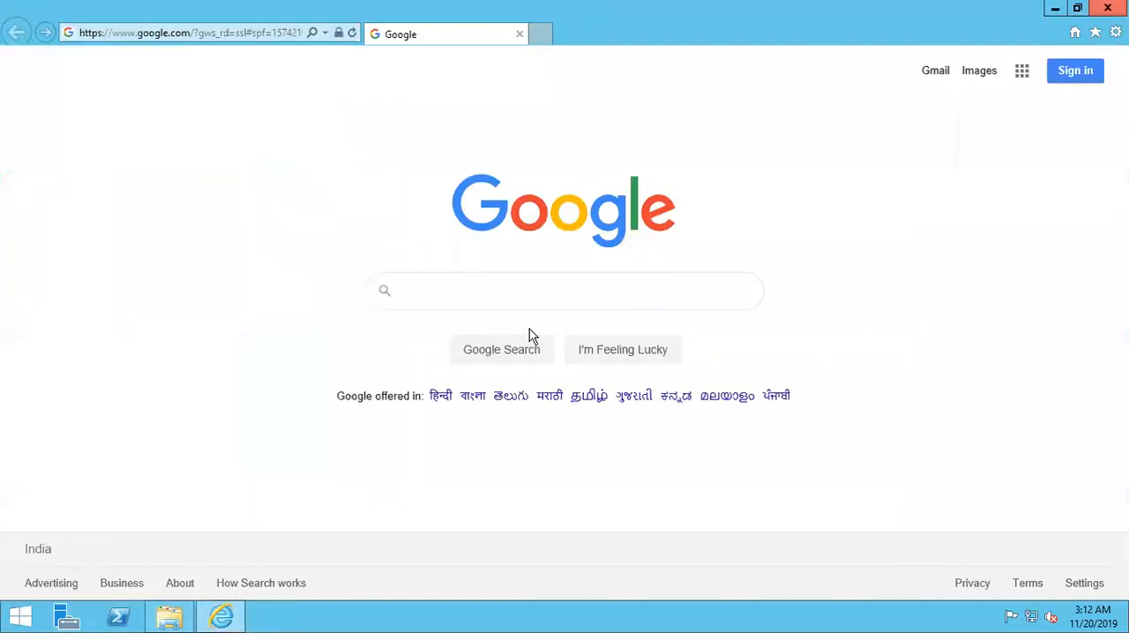
- Close the browser, reopen google.com from File Explorer in a maximized window, and decline the offer to switch search settings
click(1108, 8)
click(586, 122)
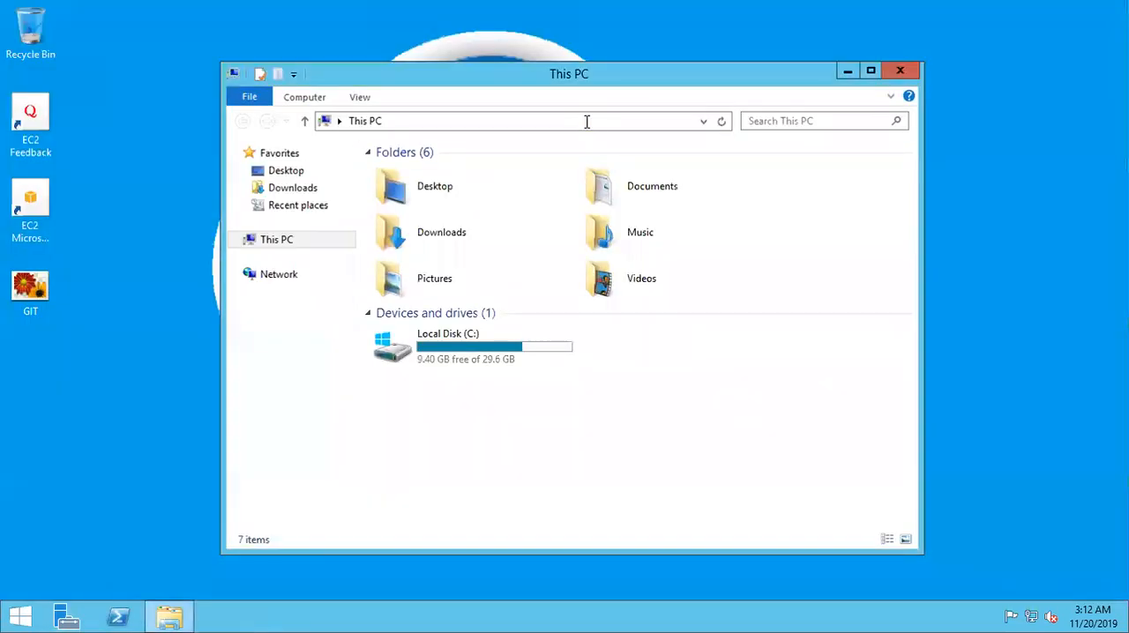
click(586, 122)
text(google.com)
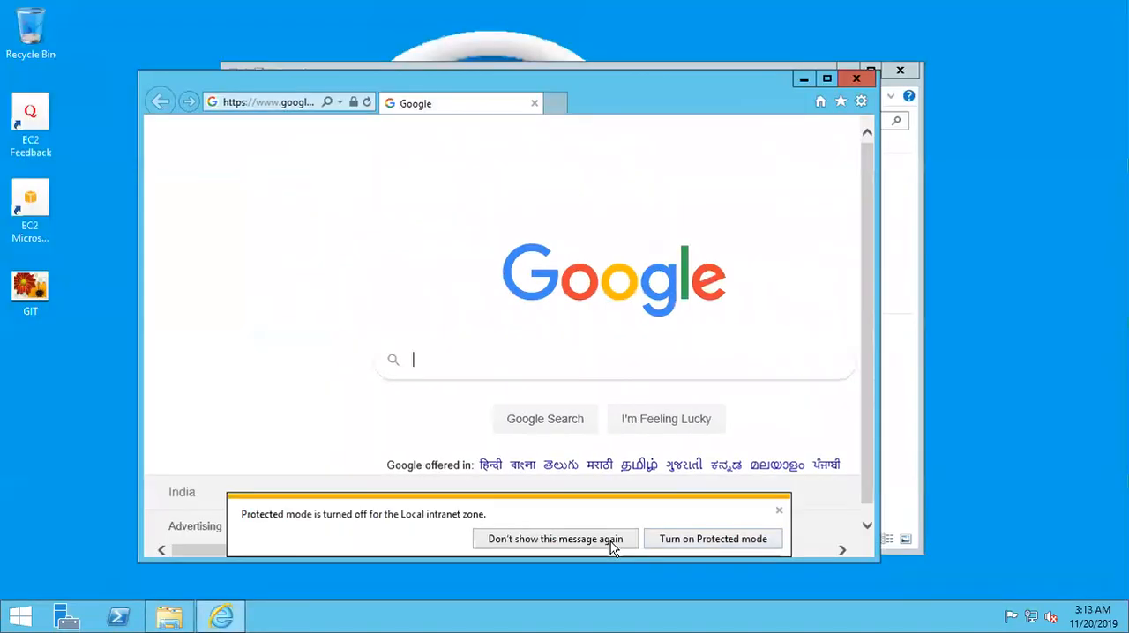
click(613, 539)
double_click(648, 81)
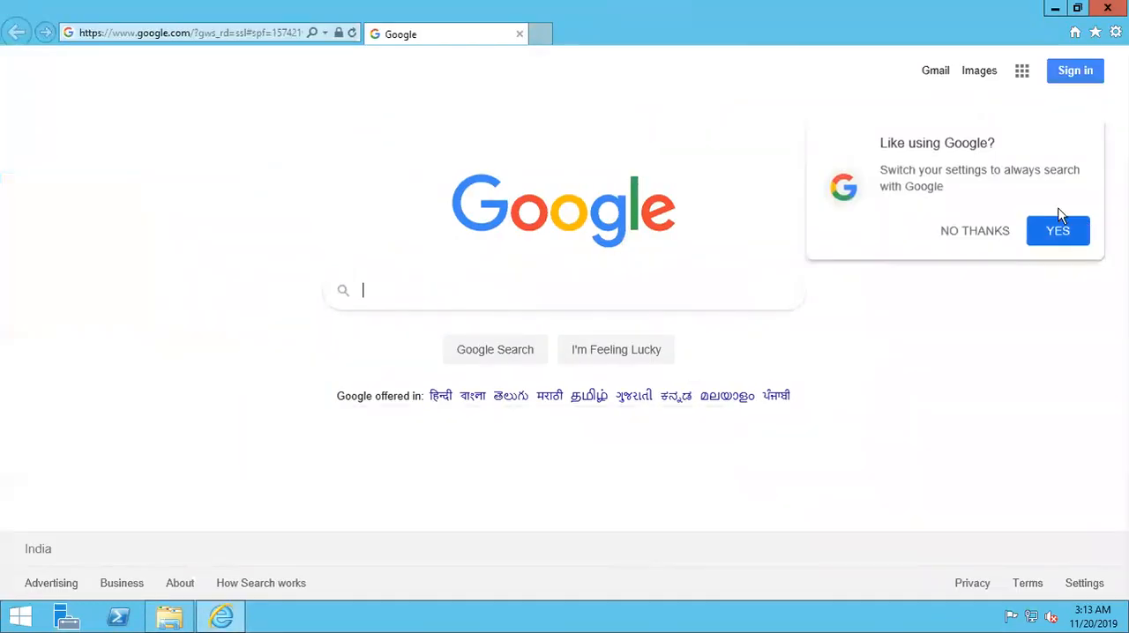
click(947, 233)
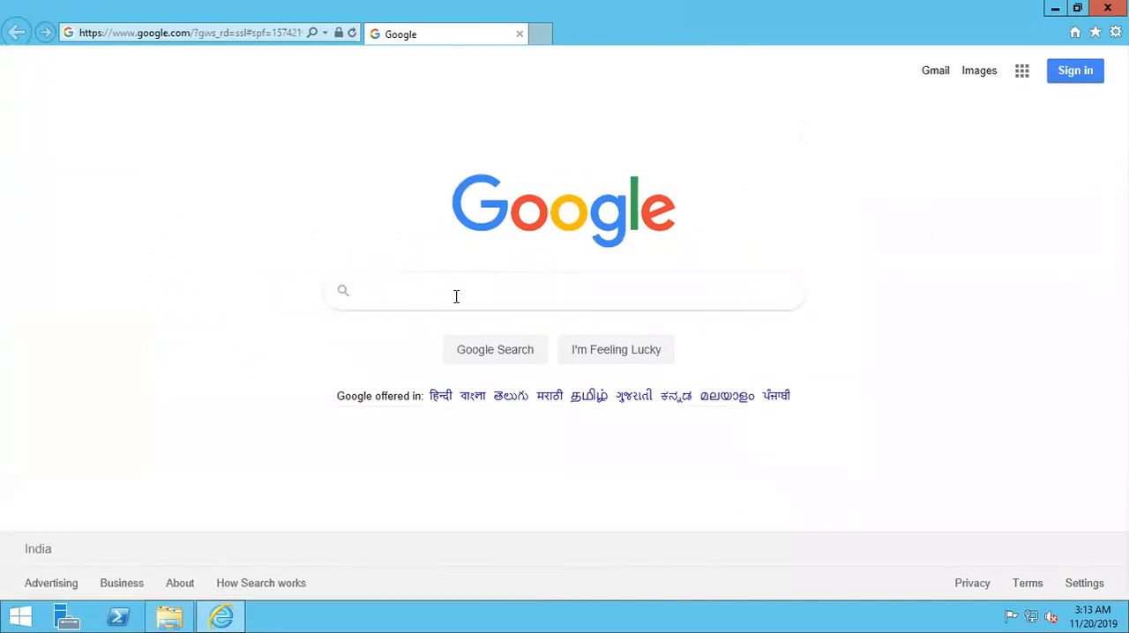
click(163, 35)
text(locat)
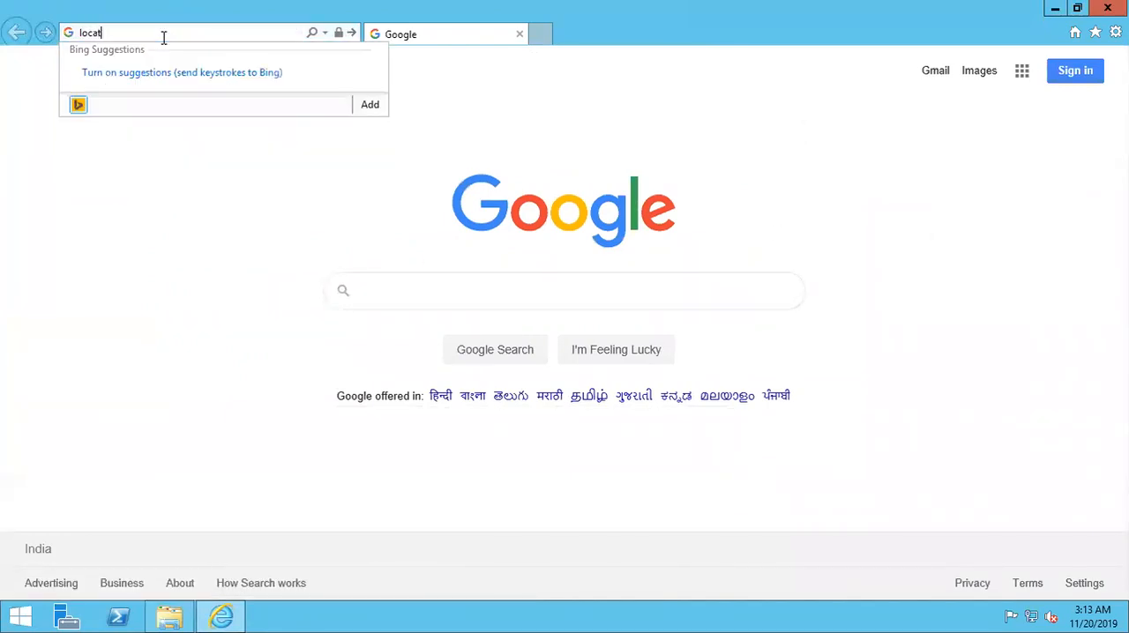
text(host)
key(Return)
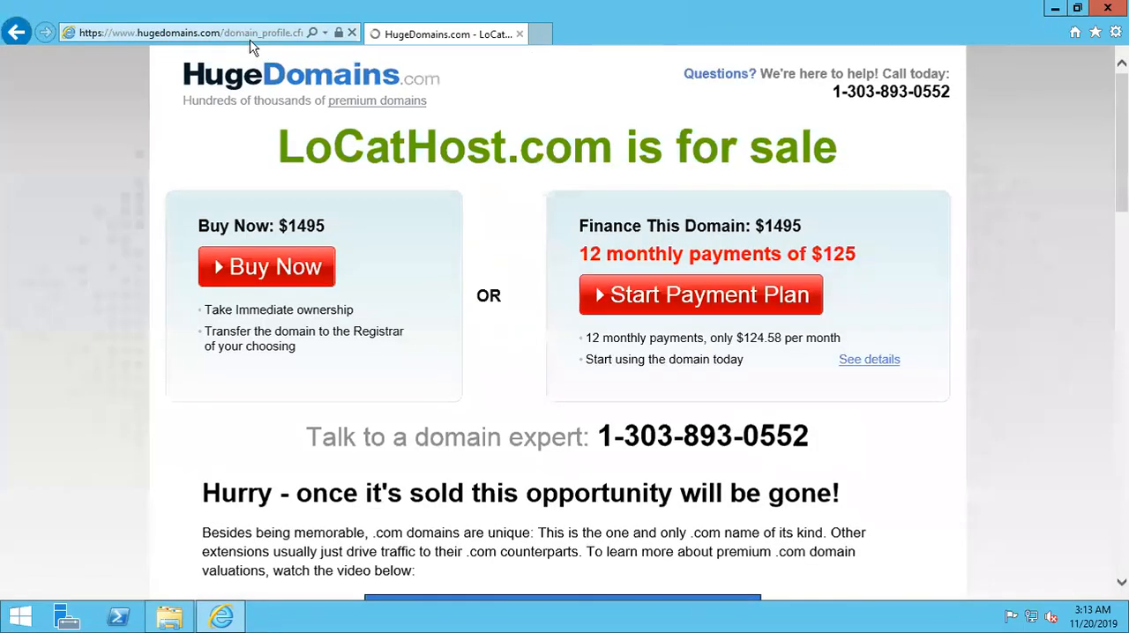
click(250, 37)
text(l)
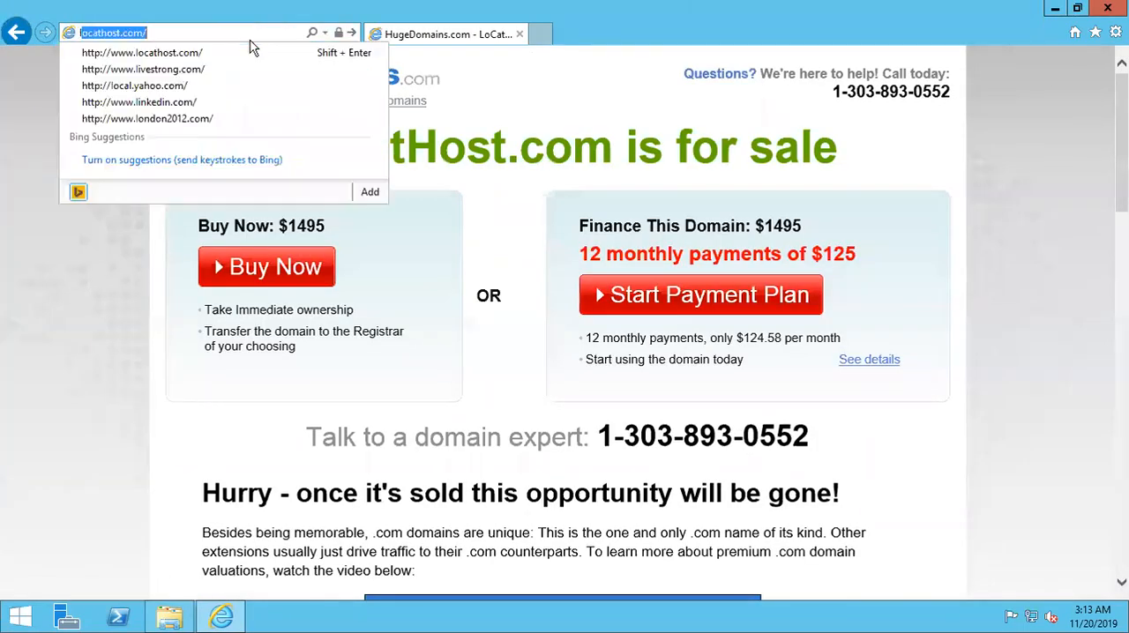
text(ocalhost)
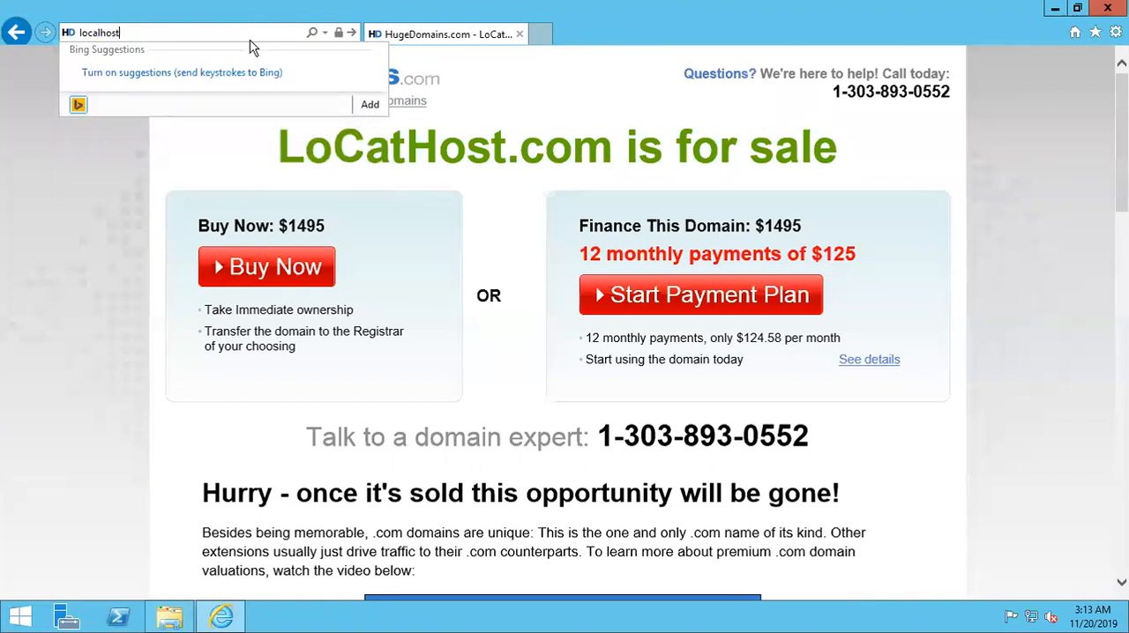
key(ctrl+Return)
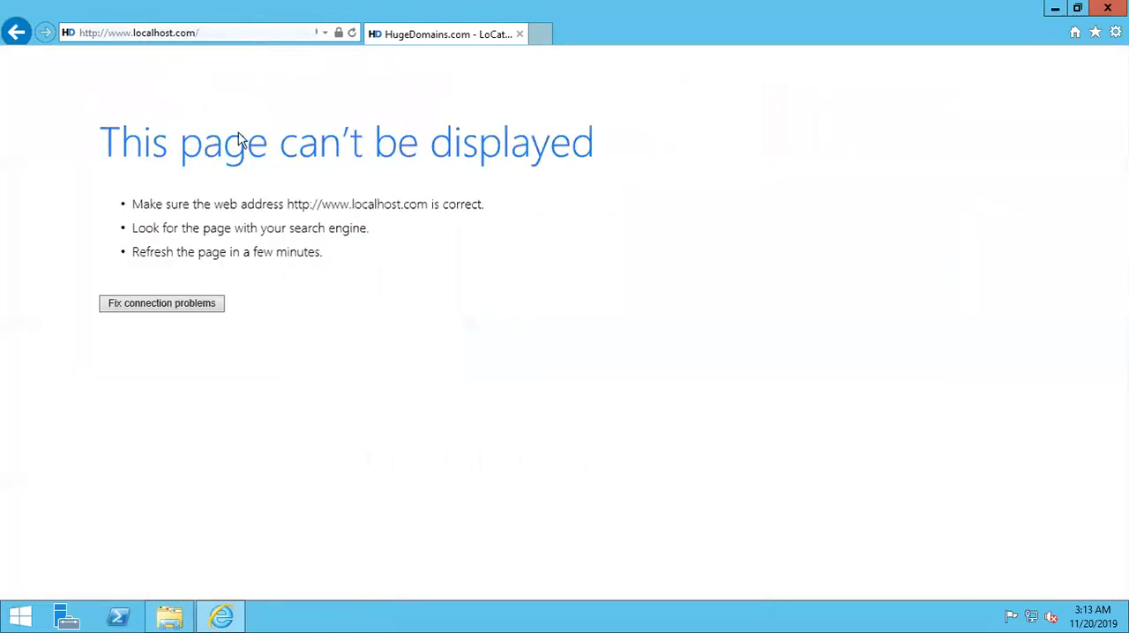
click(213, 32)
text(localhost)
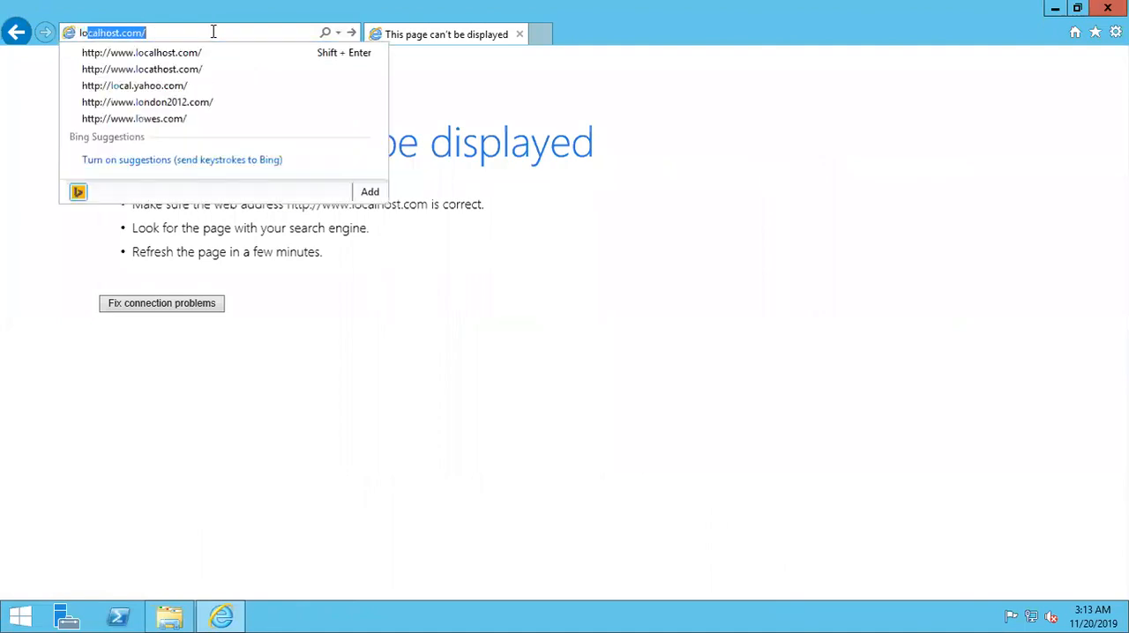
key(Delete)
key(Return)
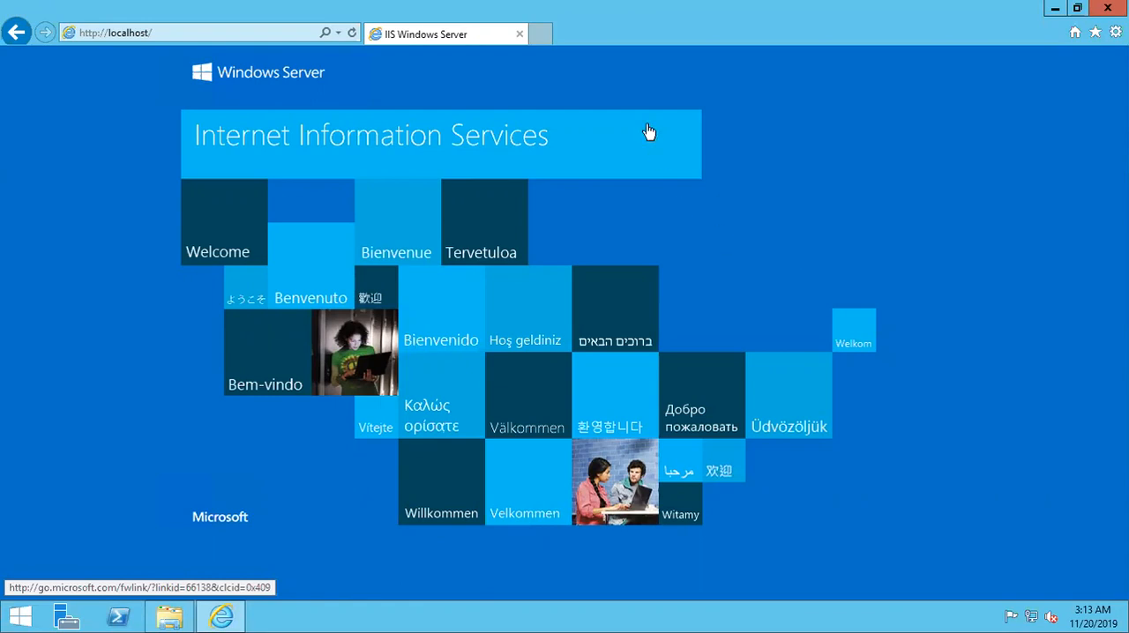
- Open 127.0.0.1 in a new browser tab to check the IIS site through the loopback address
click(539, 36)
text(127.0.0.1)
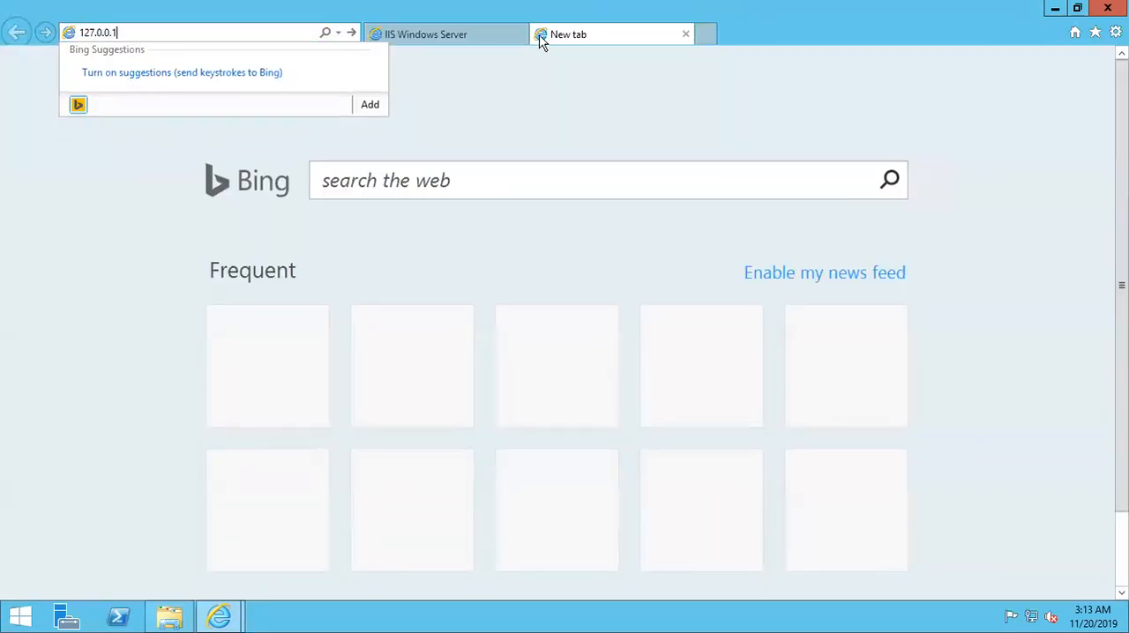
key(Return)
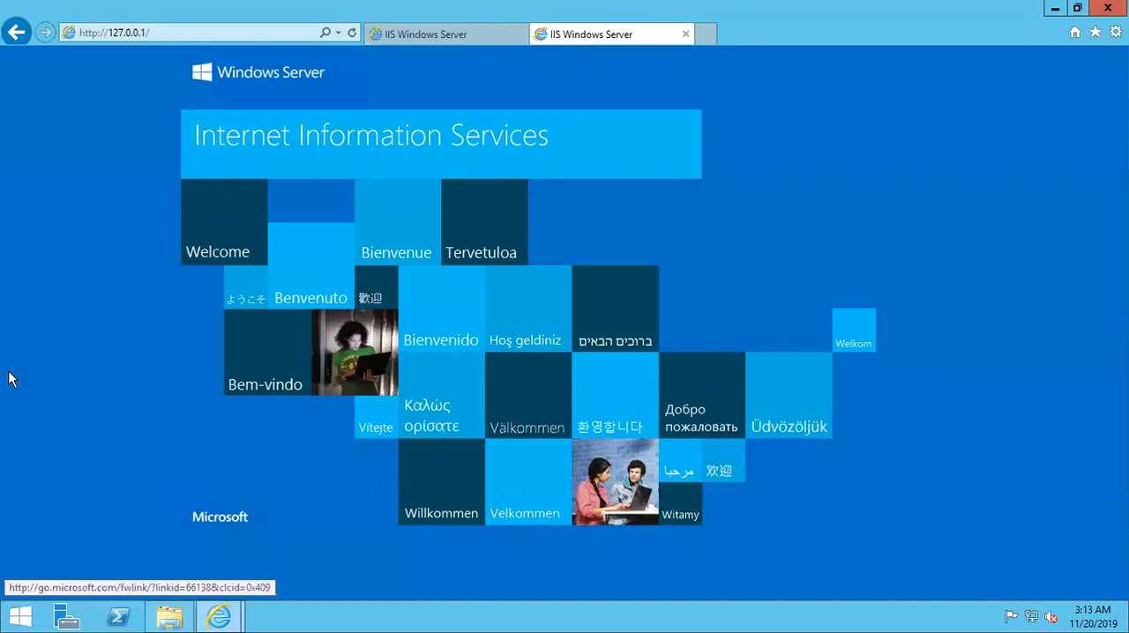
click(189, 27)
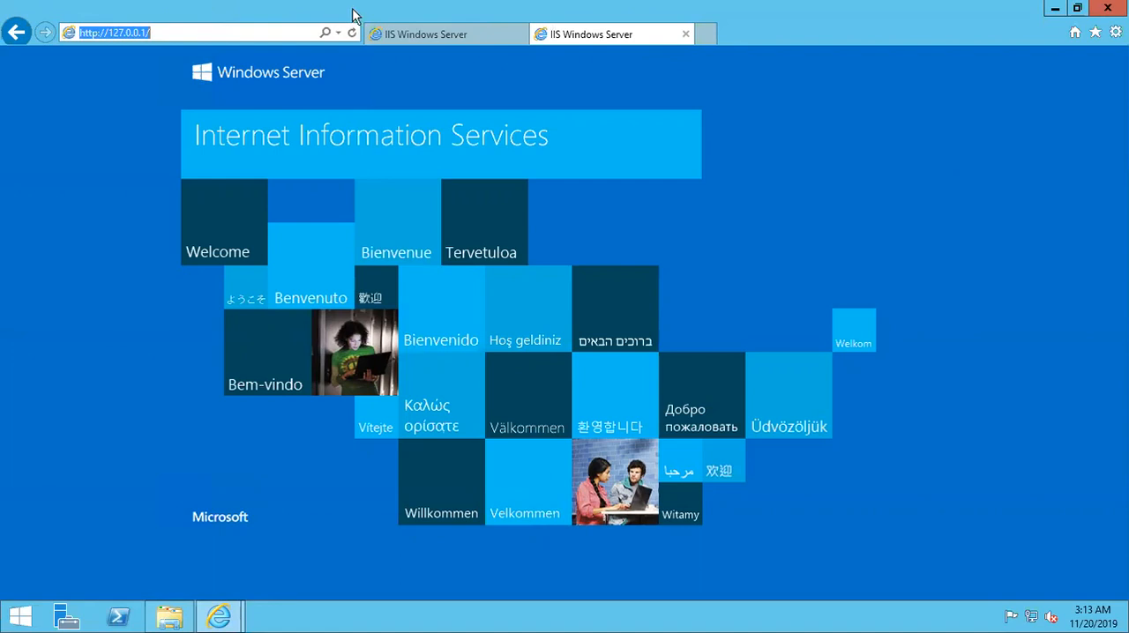
- Leave the remote session, copy the First Windows instance's public IP from the EC2 console, and open 52.66.212.10 in a new Chrome tab
click(456, 34)
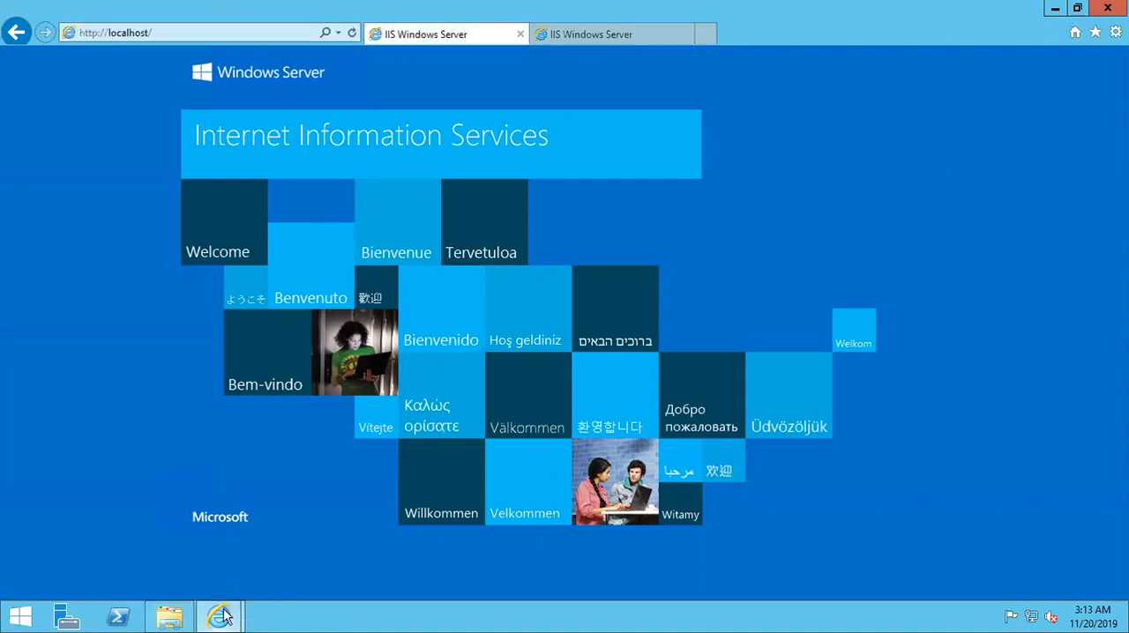
mouse_move(224, 617)
mouse_move(526, 1)
click(606, 9)
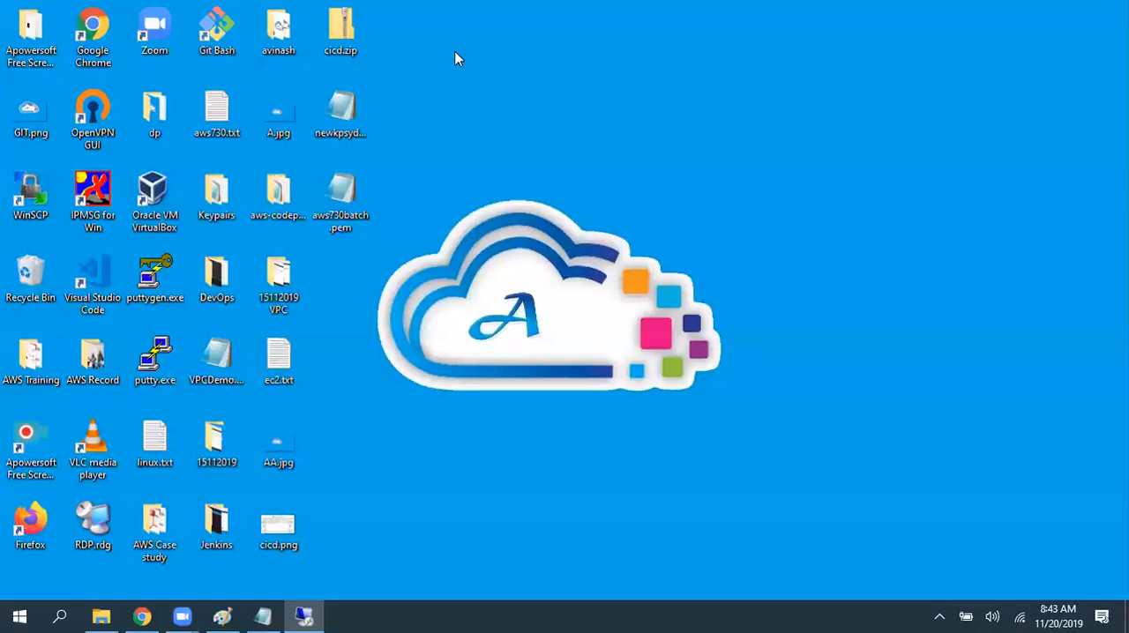
click(141, 616)
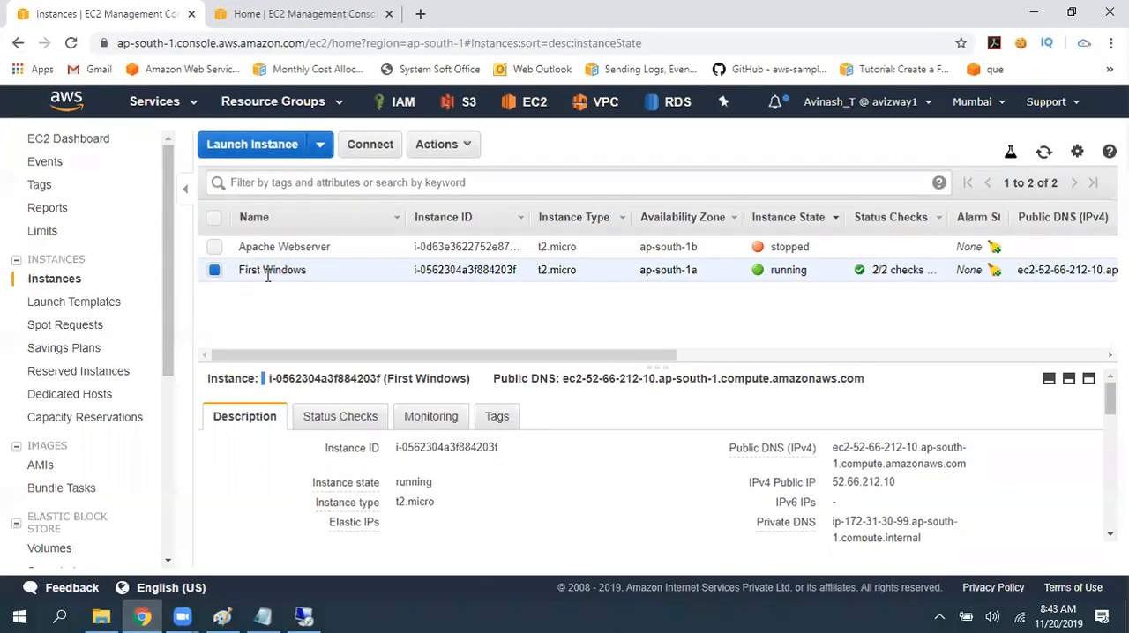
click(908, 483)
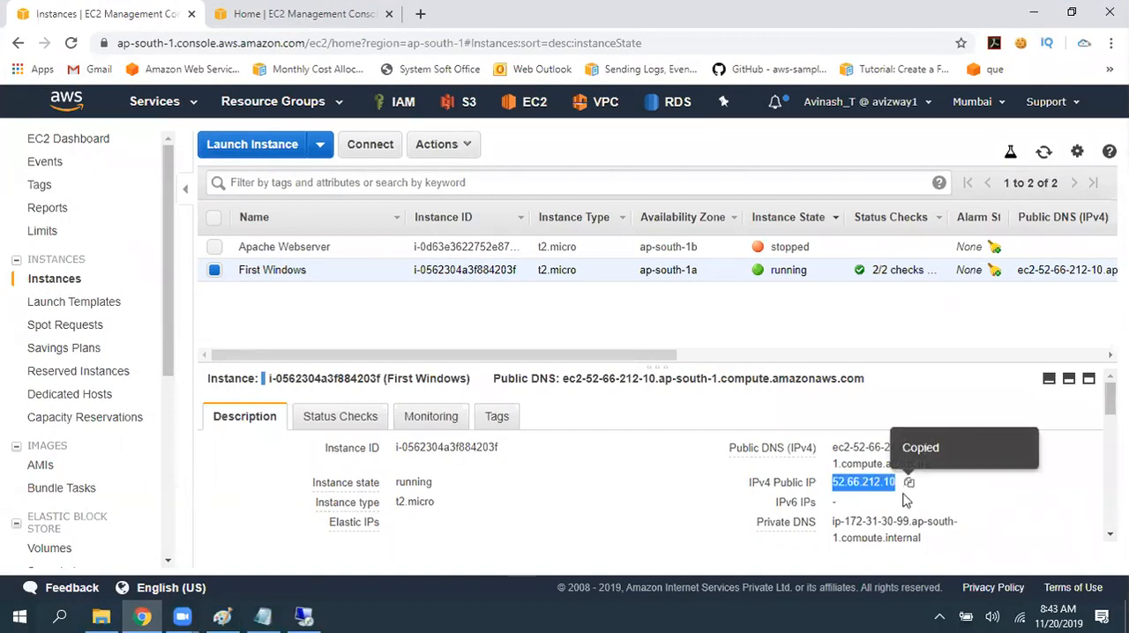
click(420, 14)
key(ctrl+v)
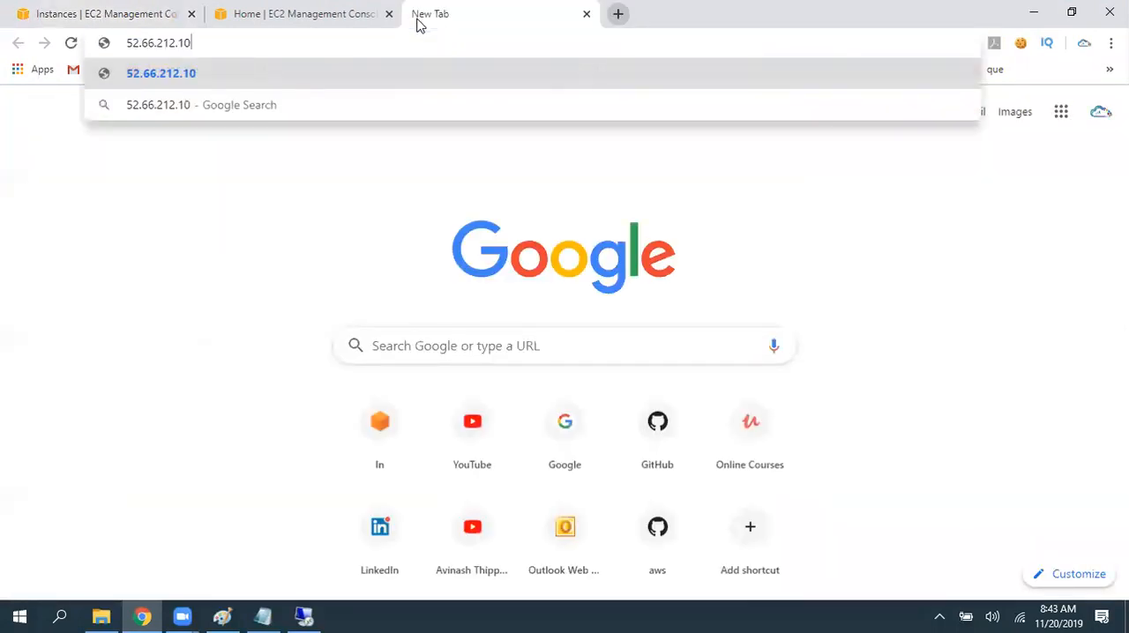
key(Return)
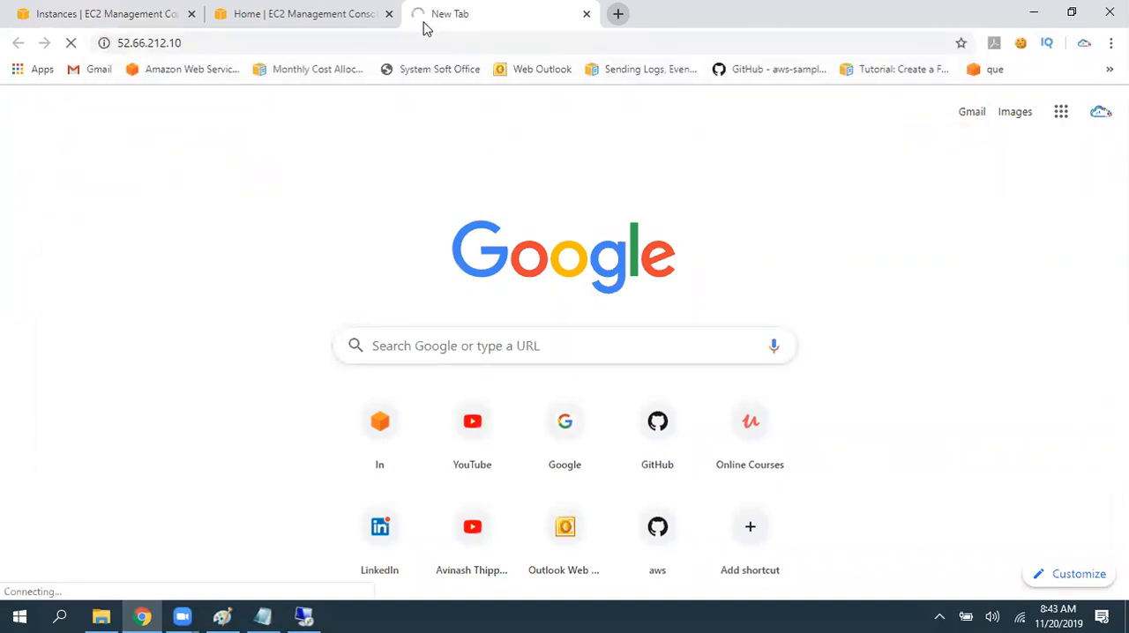
- Recheck the localhost page in the remote session, then return to Chrome and retry loading 52.66.212.10
click(303, 616)
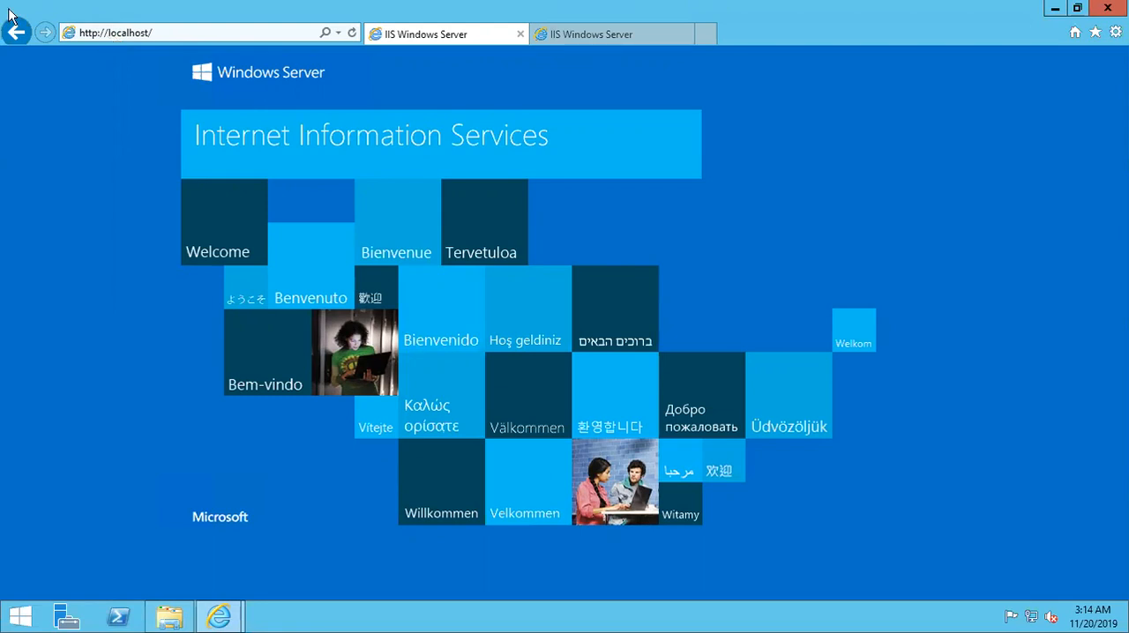
mouse_move(503, 6)
click(602, 12)
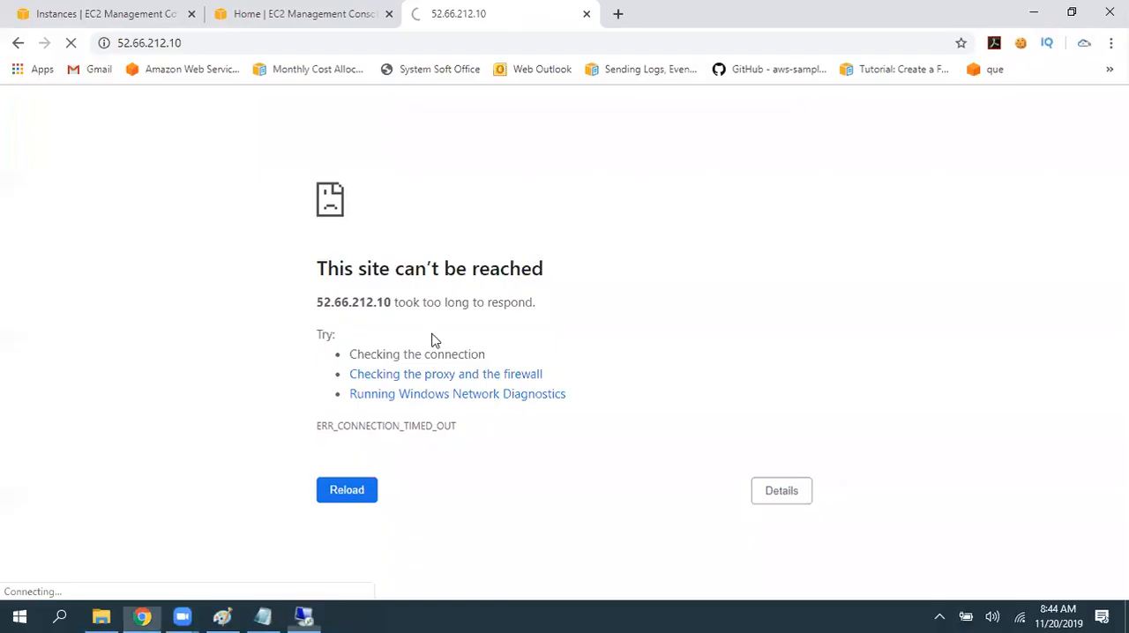
click(468, 43)
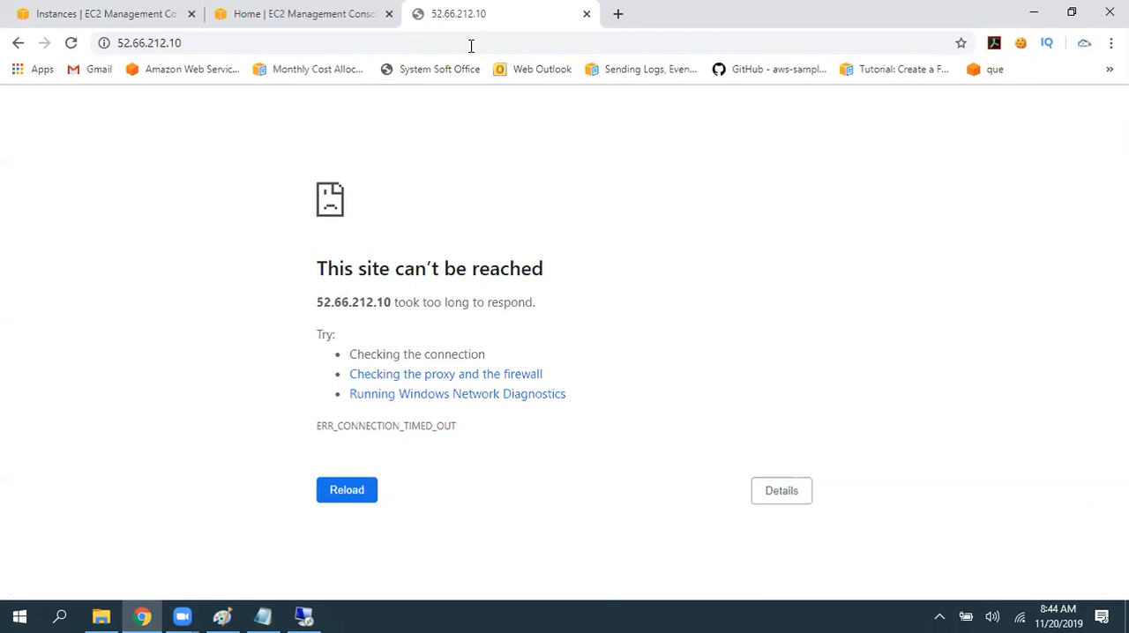
key(Return)
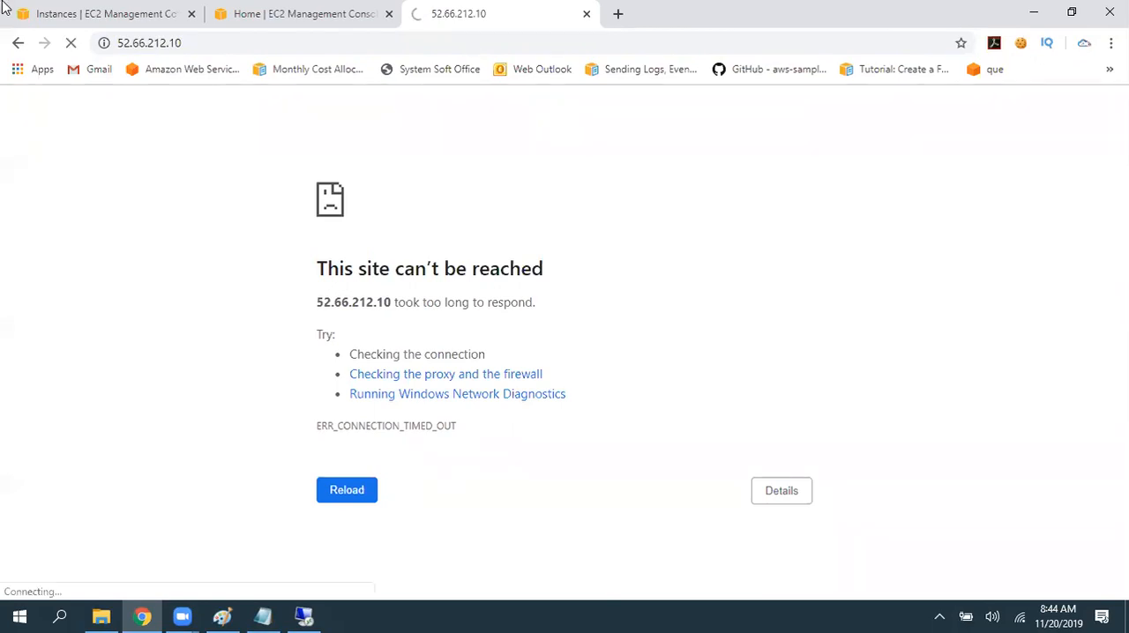
- Open the WindowsSG security group from the First Windows instance details and review its outbound and inbound rules
click(84, 7)
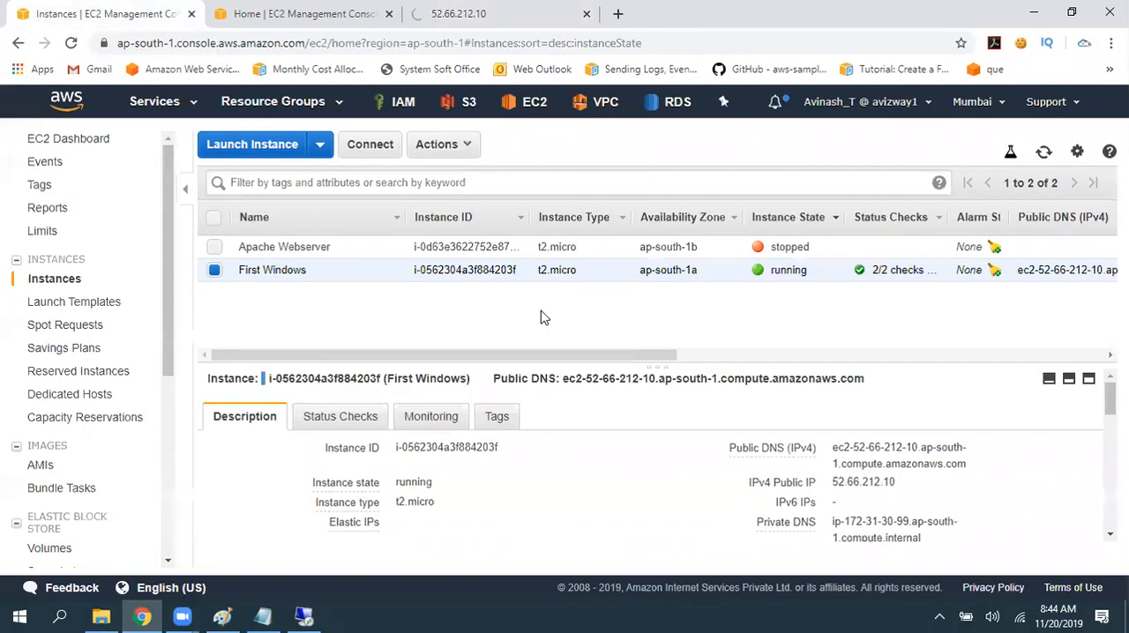
drag(657, 368, 656, 328)
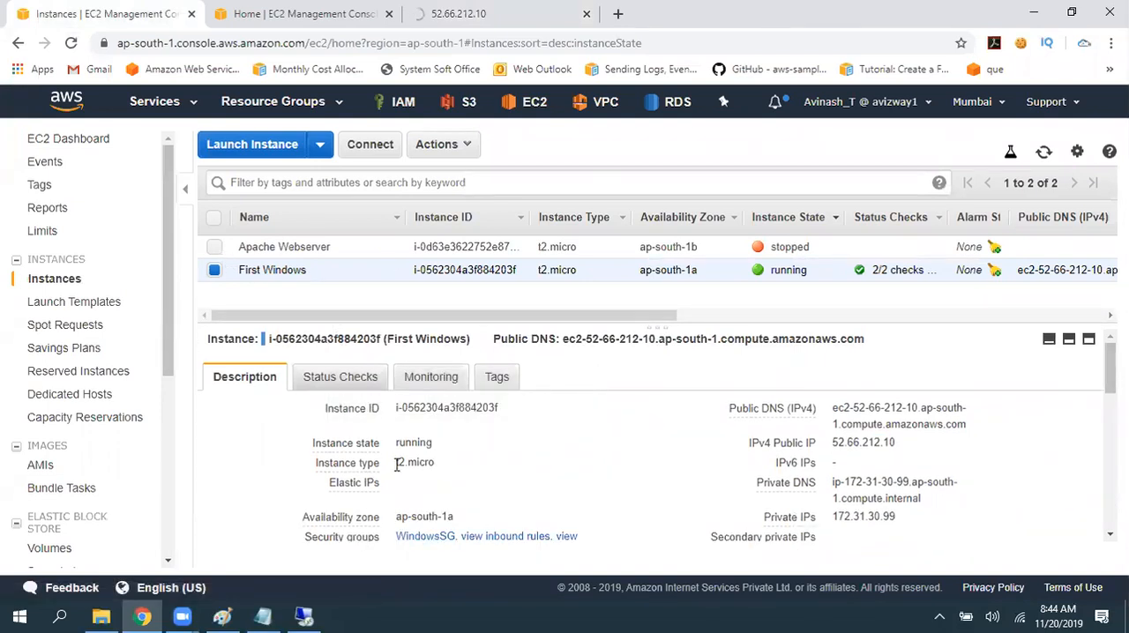
click(428, 536)
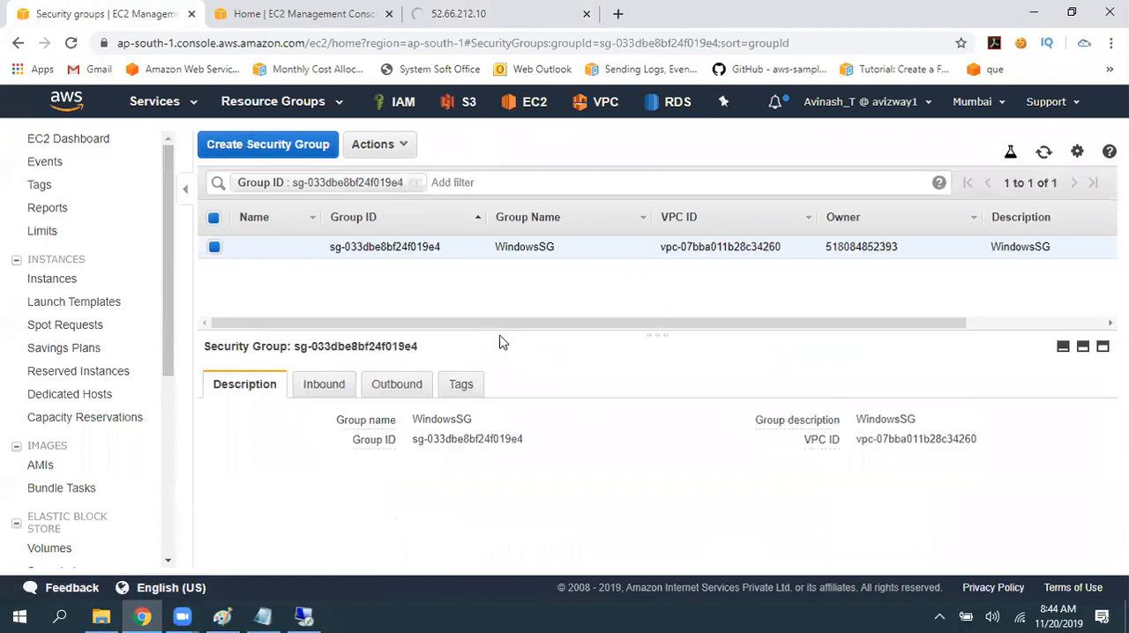
click(397, 335)
drag(225, 434, 838, 483)
click(803, 500)
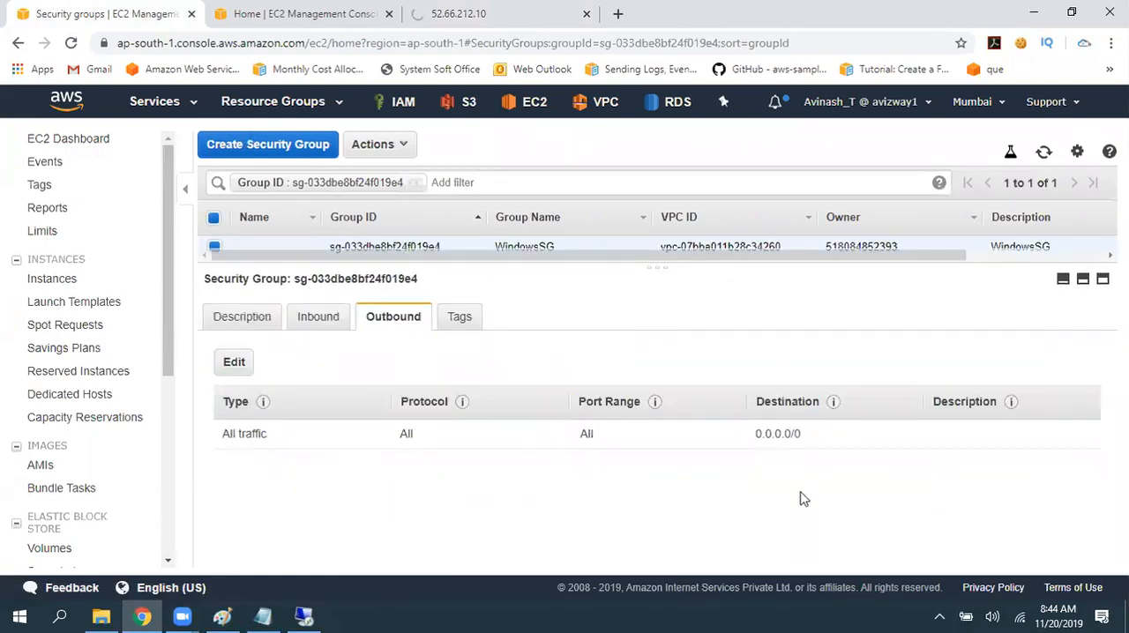
click(328, 325)
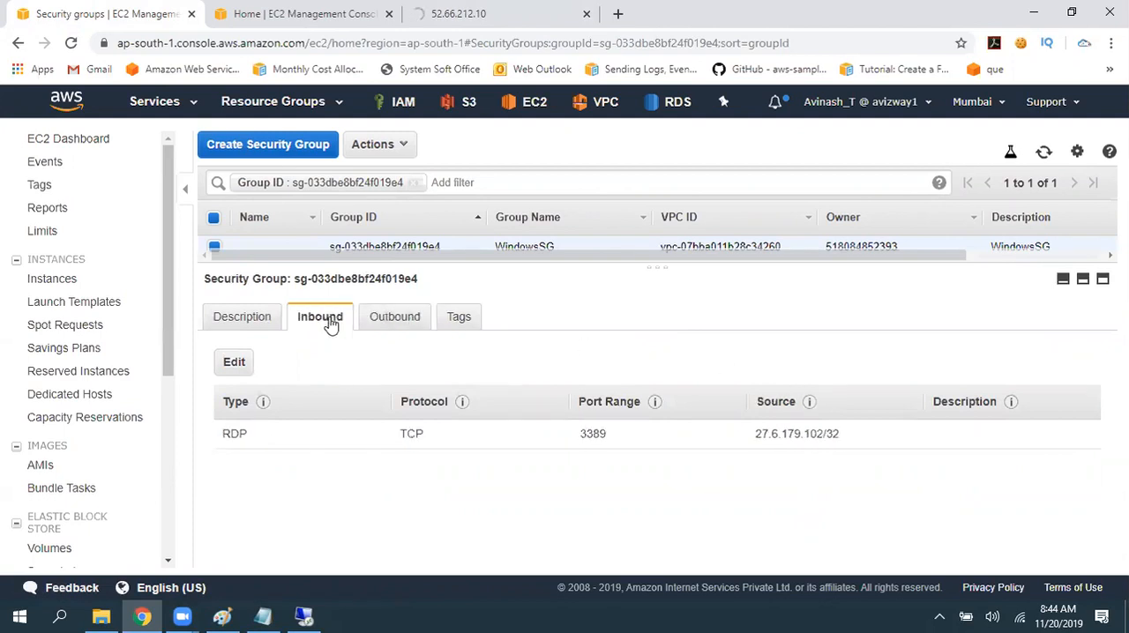
drag(221, 437, 261, 441)
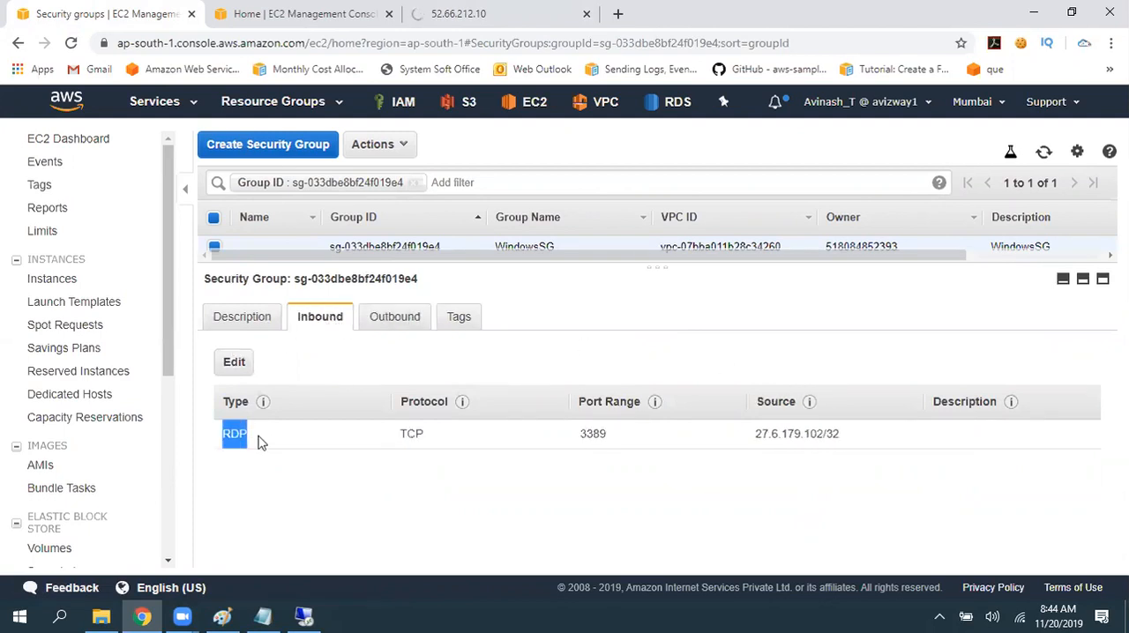
- Add an inbound HTTP rule on port 80 with source My IP to the WindowsSG security group and save it
click(234, 403)
click(229, 369)
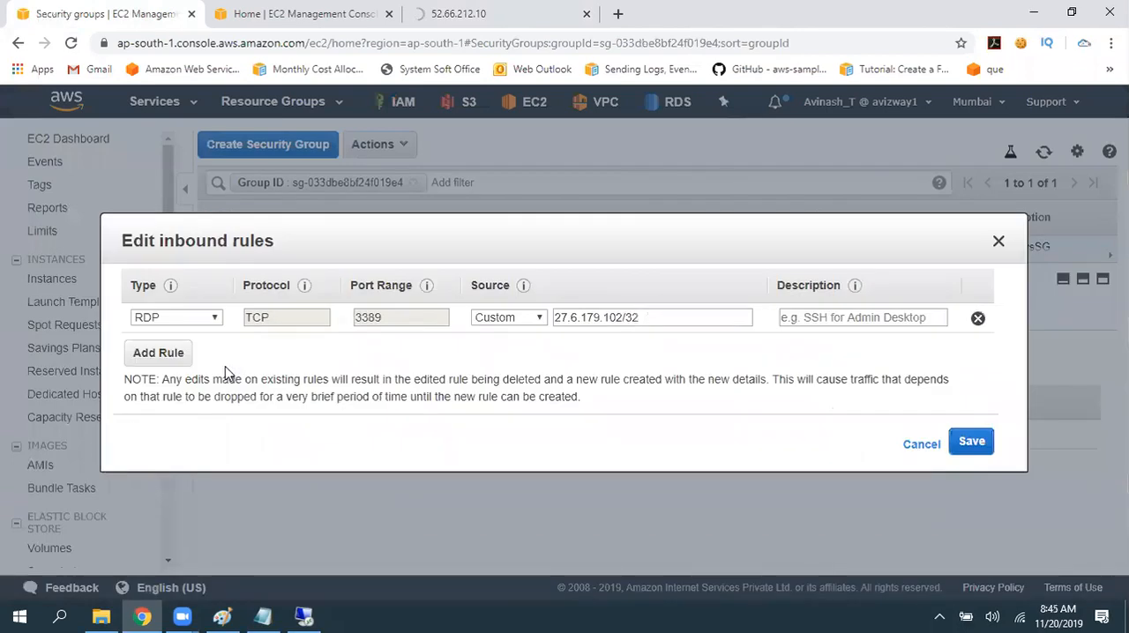
click(172, 360)
click(181, 349)
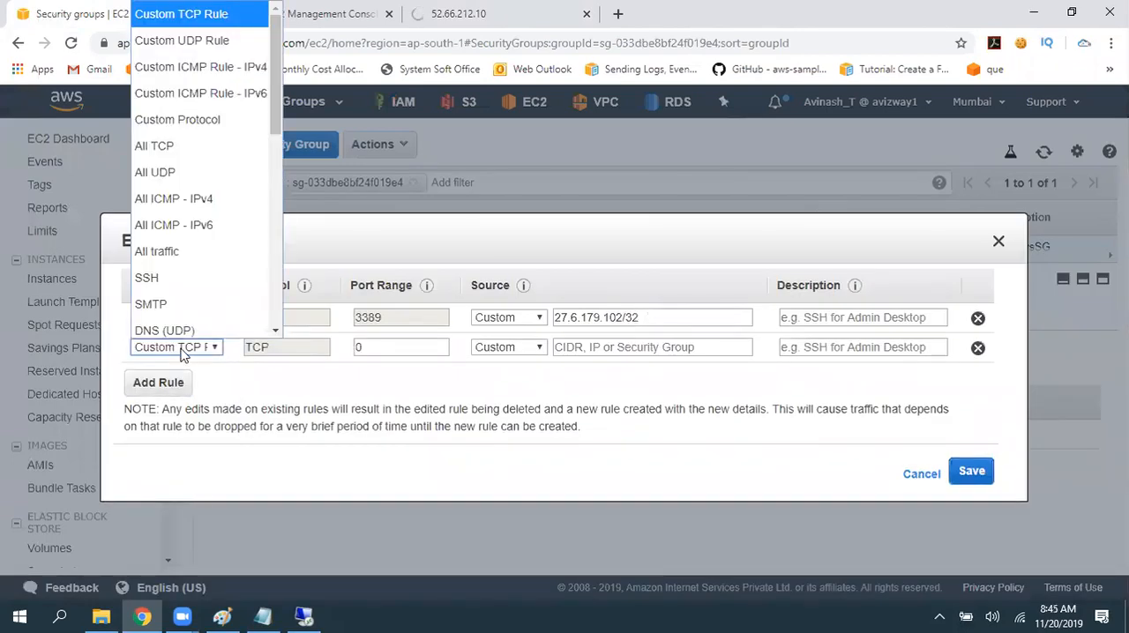
key(h)
key(Return)
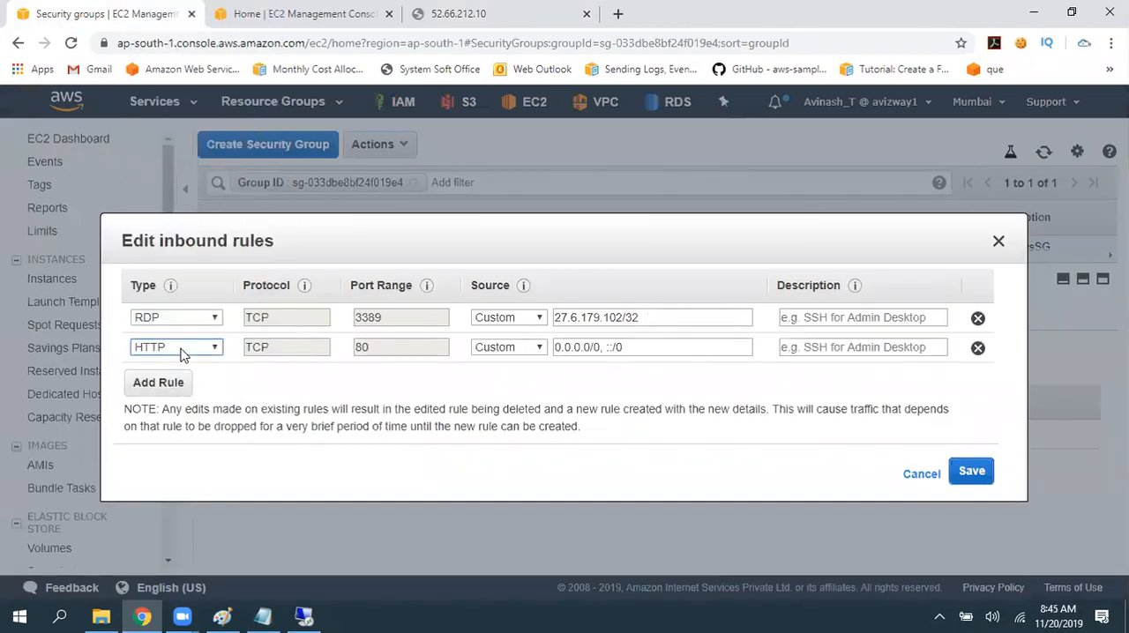
key(Tab)
click(508, 347)
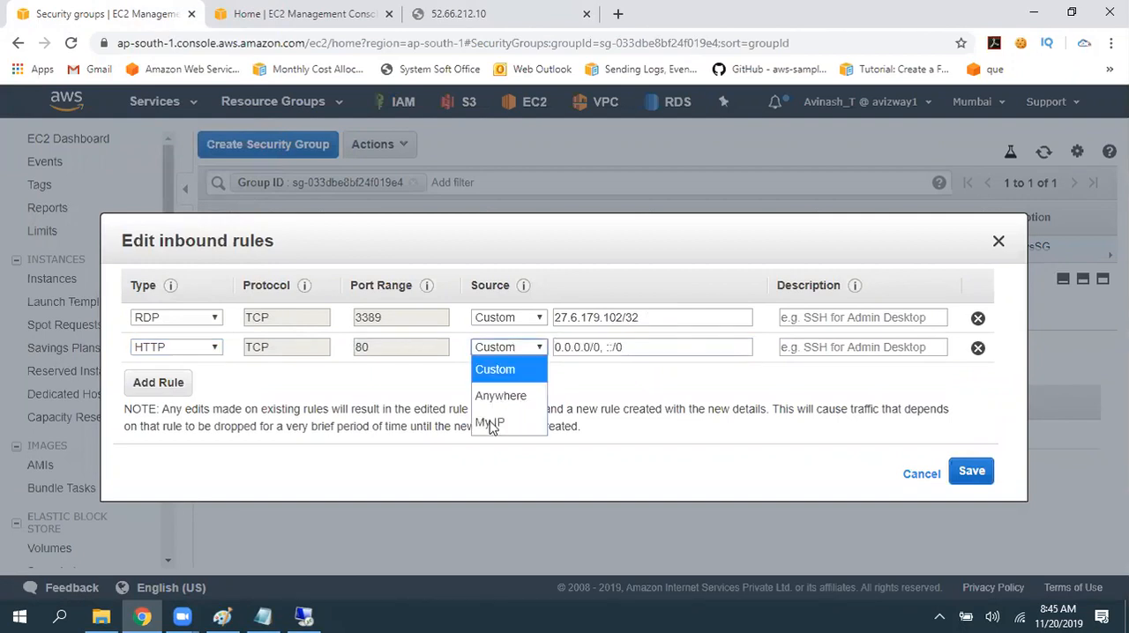
click(494, 422)
click(973, 473)
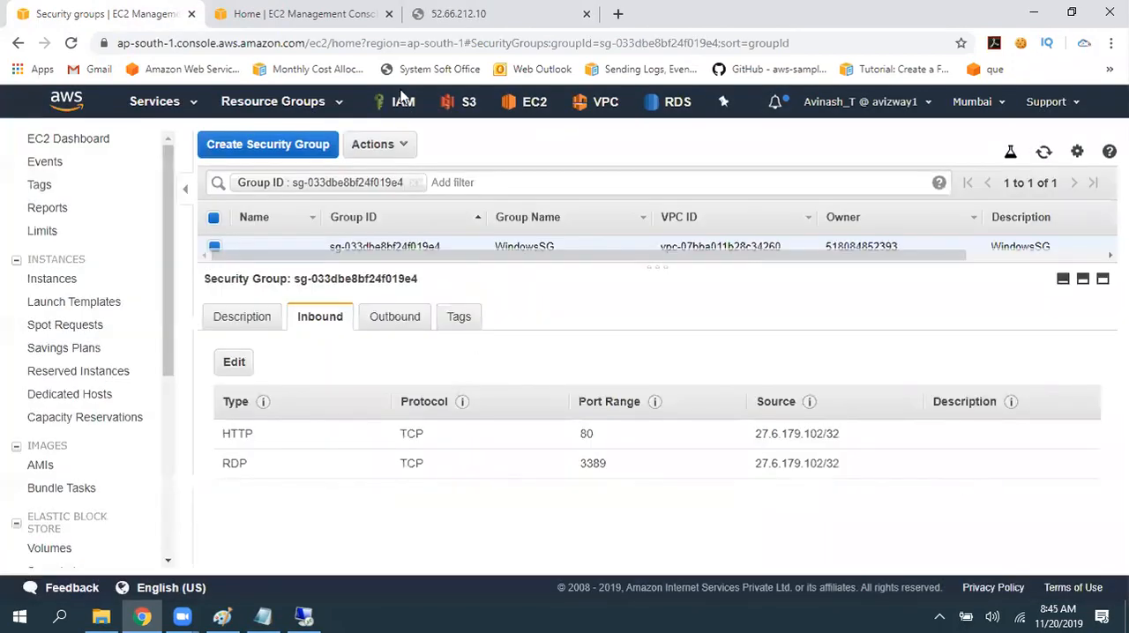
- Load 52.66.212.10 again to check external access to the IIS site
click(439, 14)
click(443, 45)
key(Return)
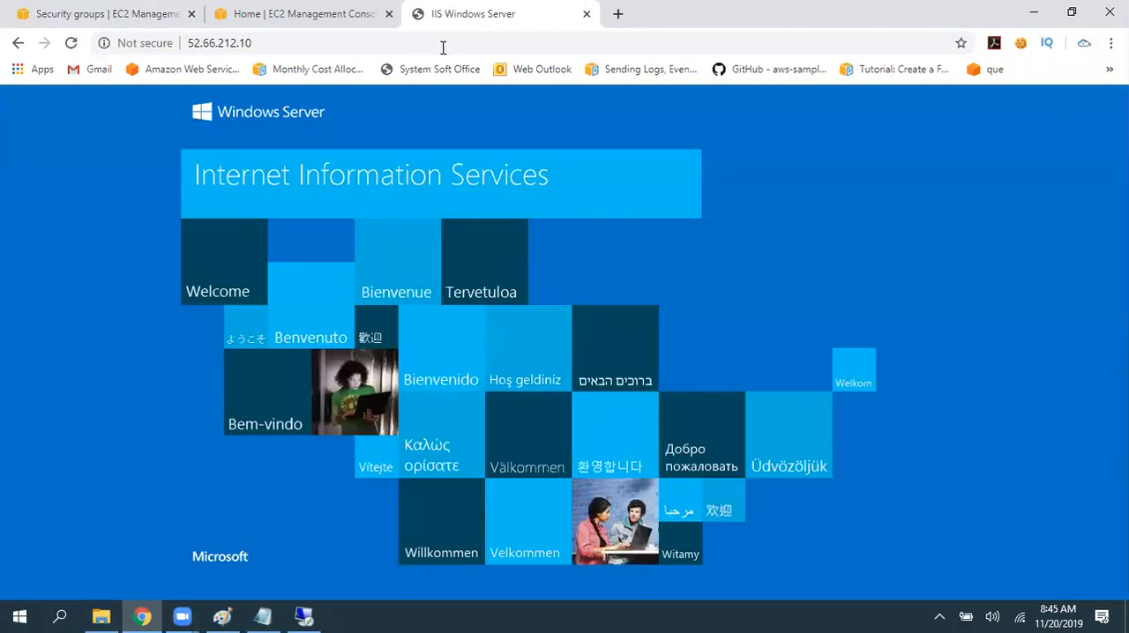
- Examine the HTTP rule's type and source in the WindowsSG inbound rules alongside the site opened at 52.66.212.10
click(37, 11)
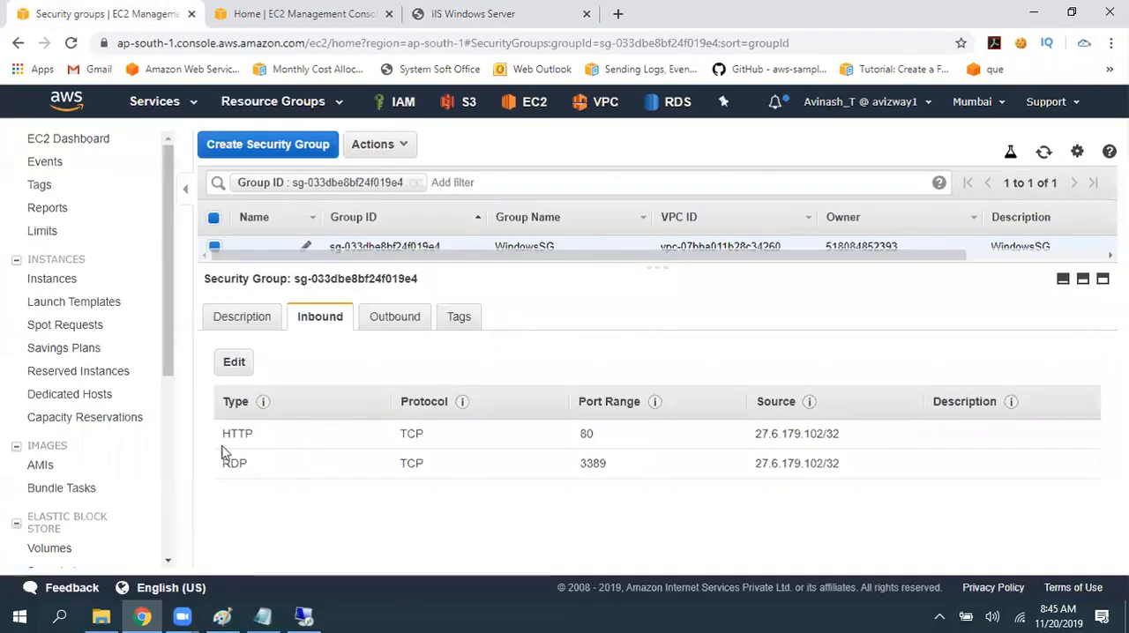
drag(220, 435, 256, 436)
click(744, 447)
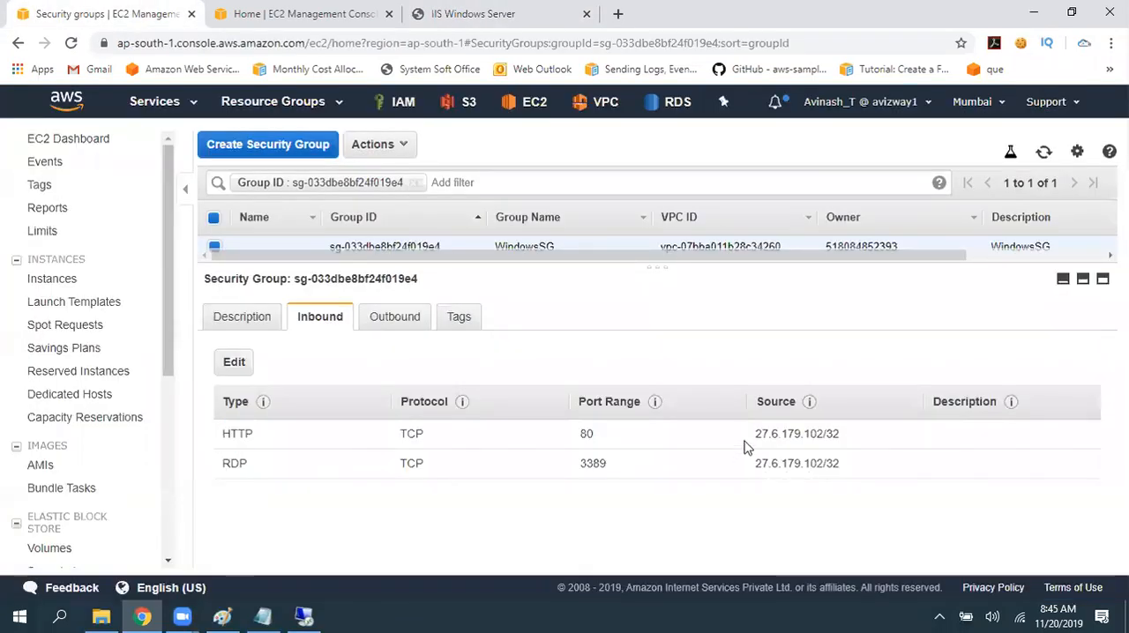
drag(756, 434, 847, 441)
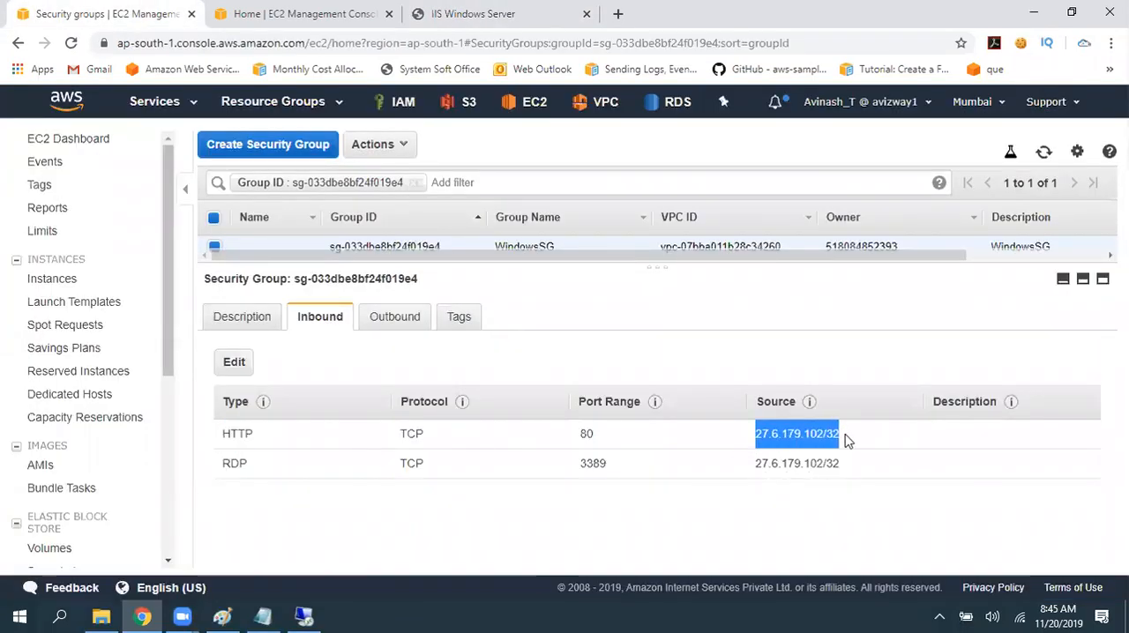
click(485, 12)
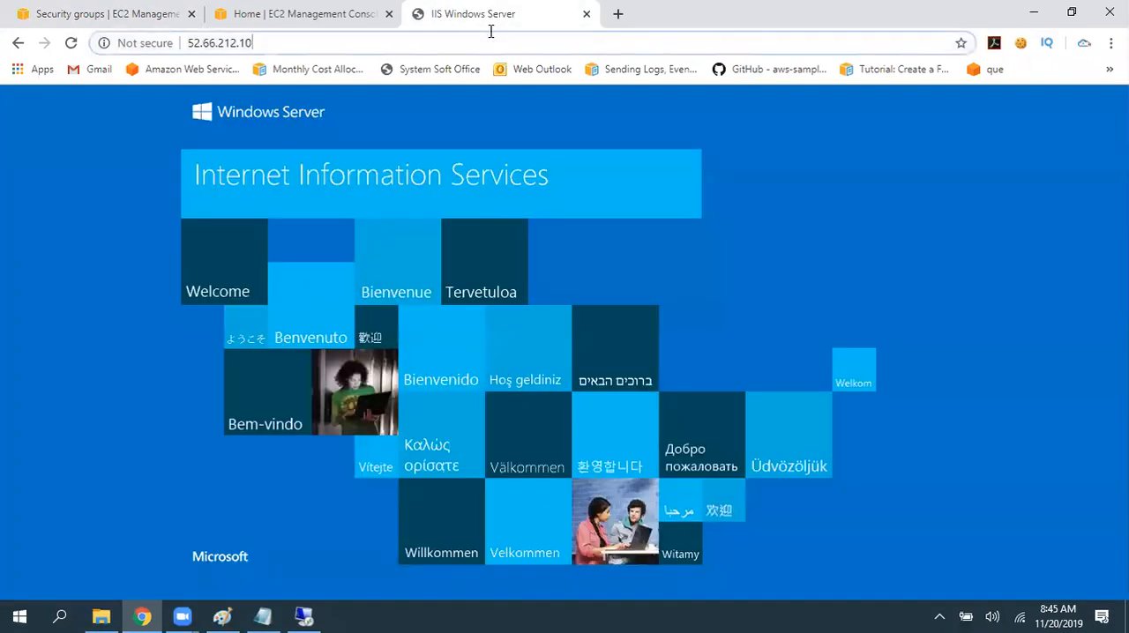
click(484, 42)
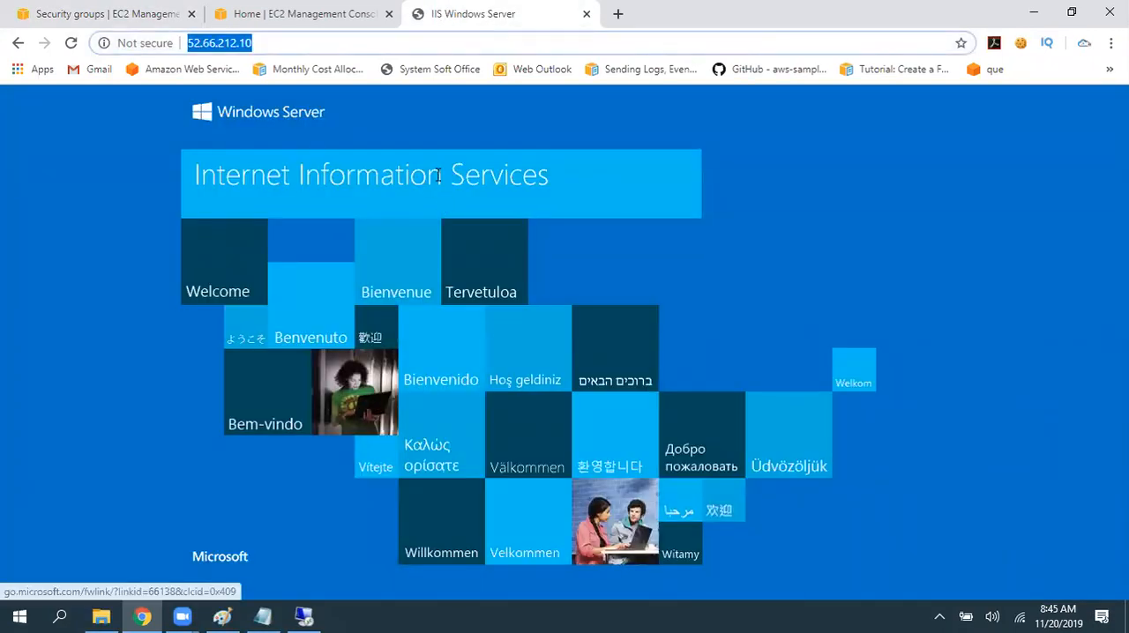
click(1027, 38)
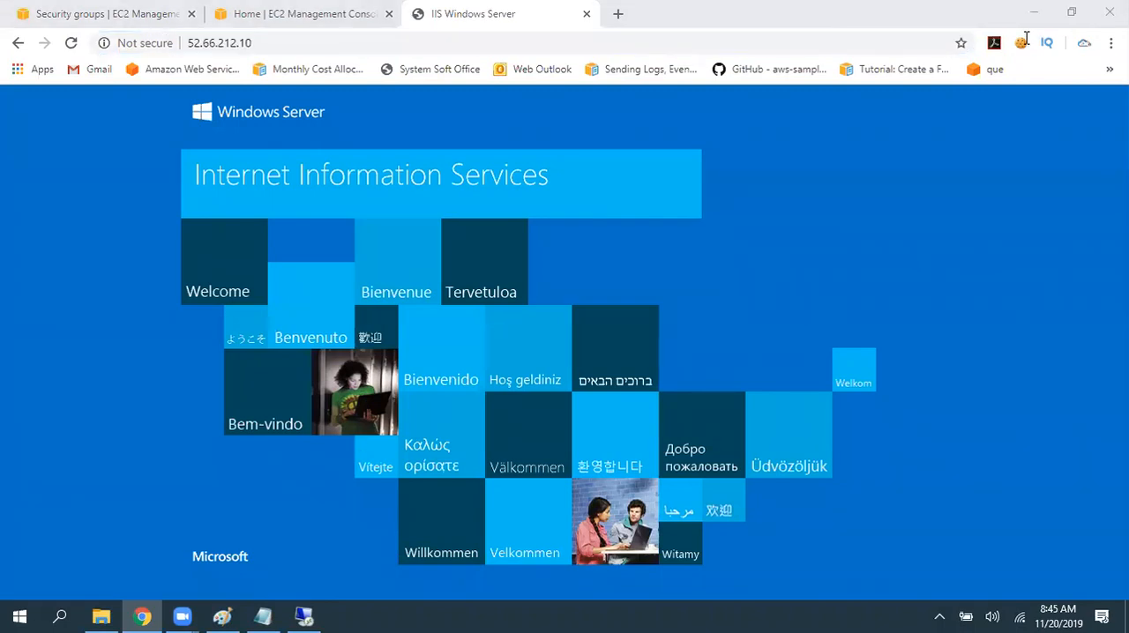
click(267, 43)
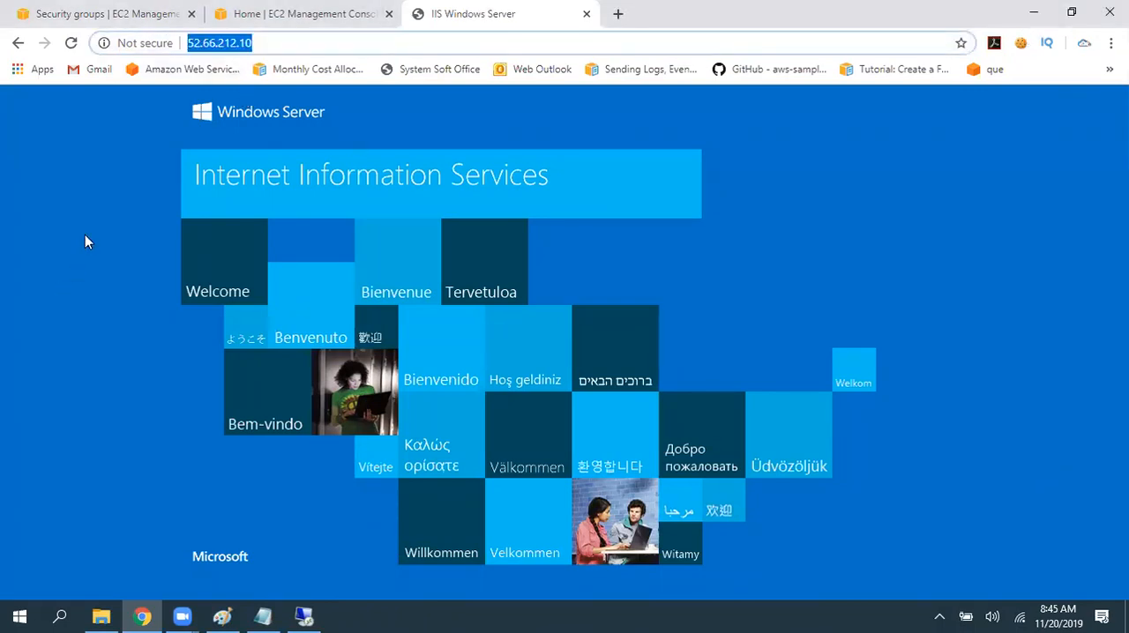
click(434, 39)
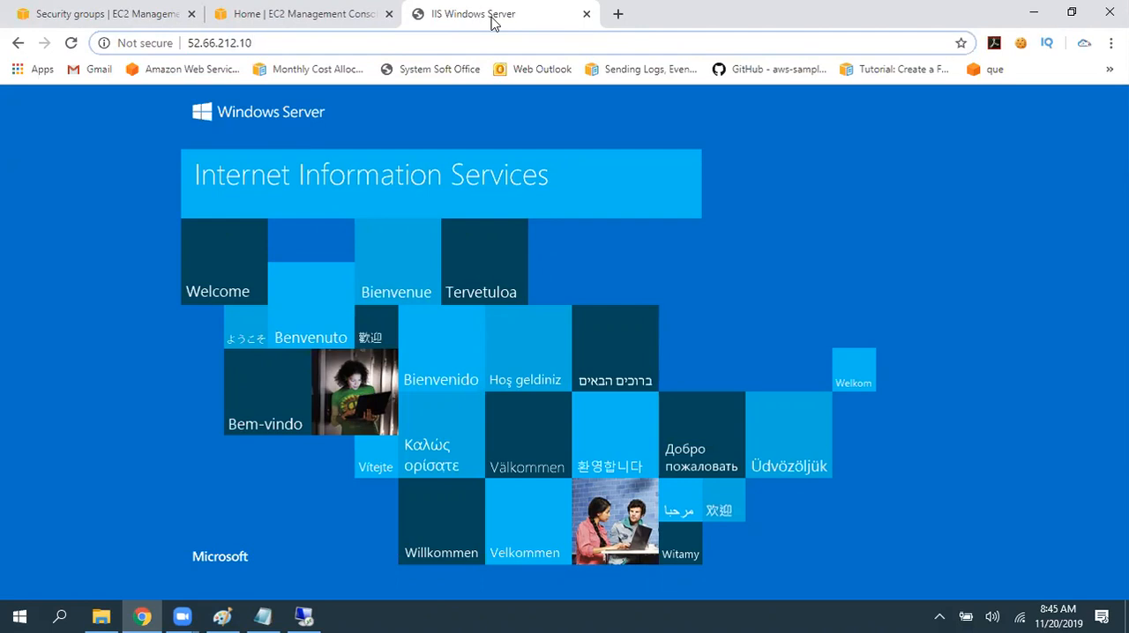
click(83, 9)
drag(683, 267, 680, 307)
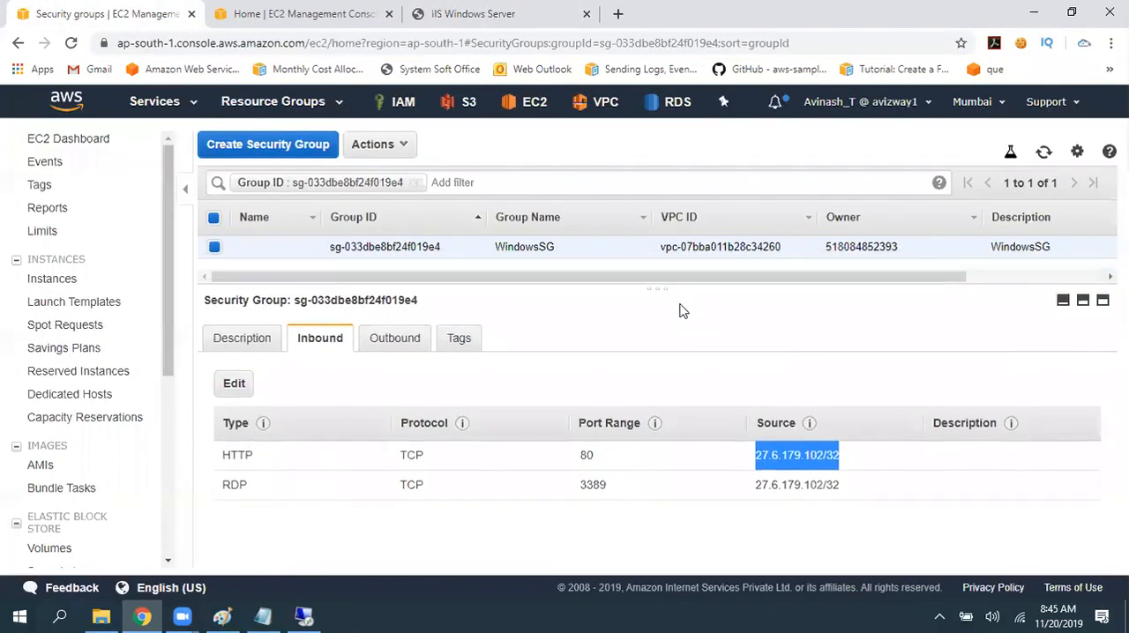
click(523, 8)
drag(377, 44, 2, 61)
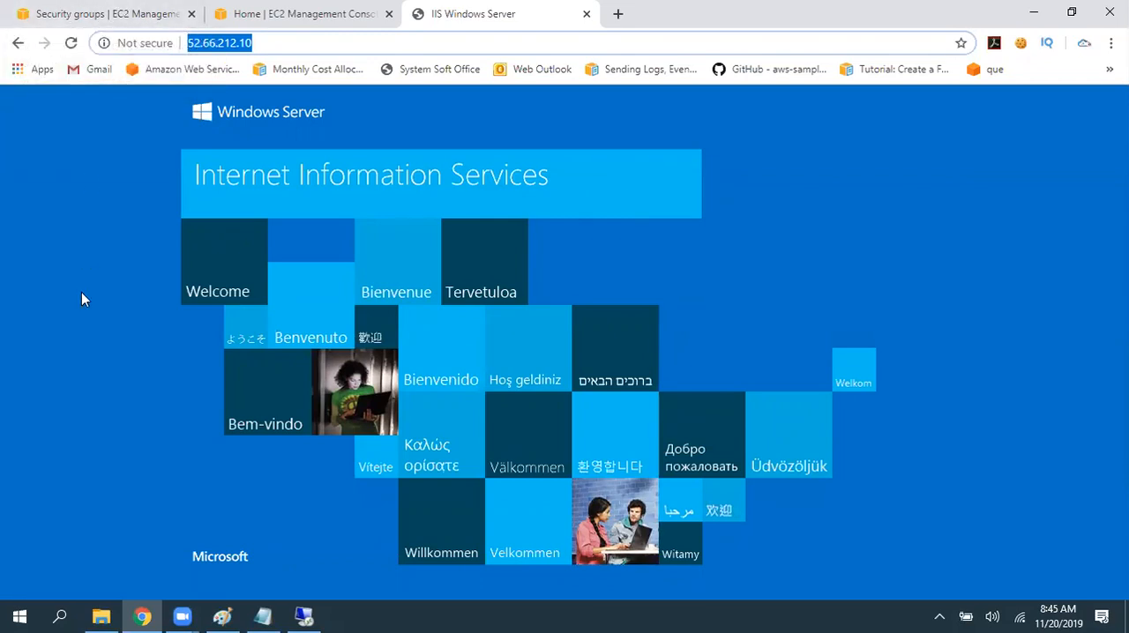
click(313, 137)
- Change the HTTP inbound rule's source in the WindowsSG security group to Anywhere and save the rules
click(77, 15)
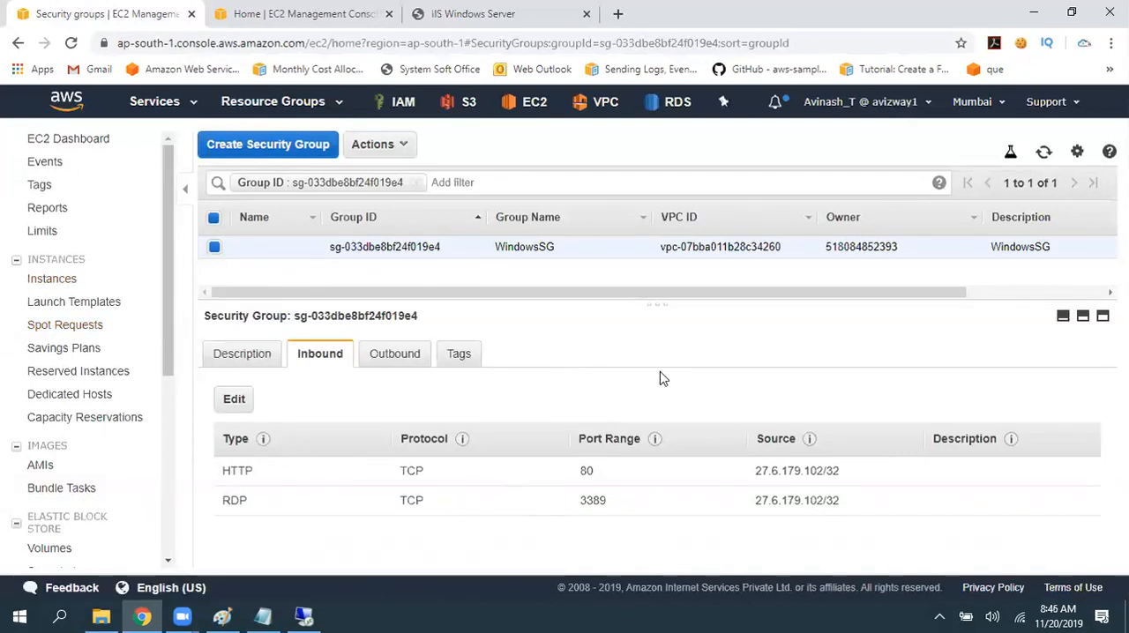
click(243, 406)
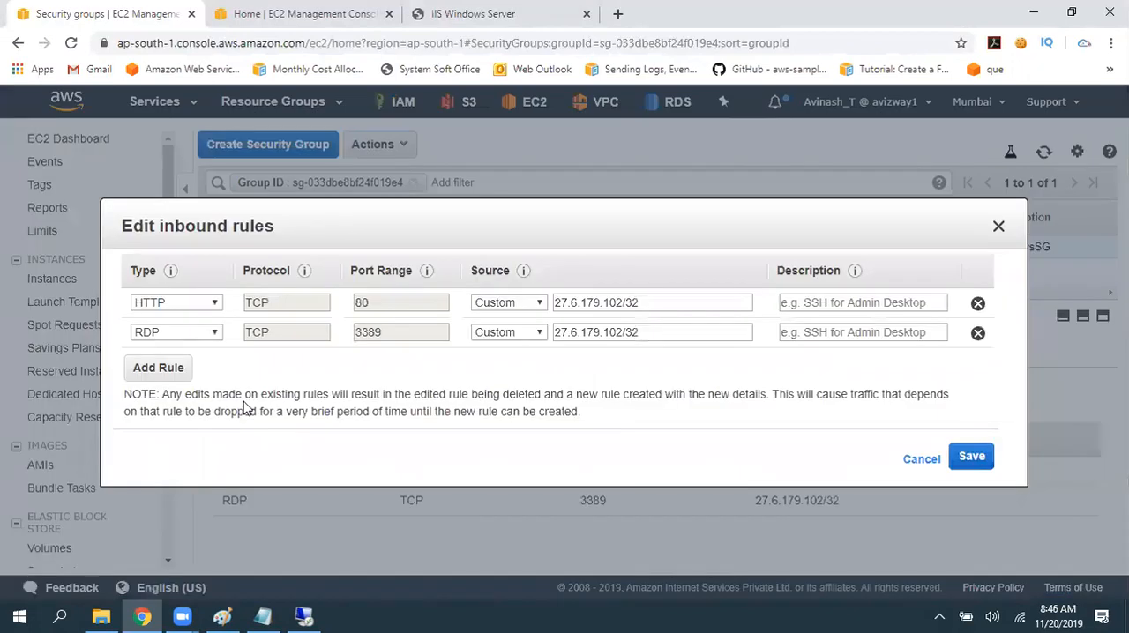
click(499, 306)
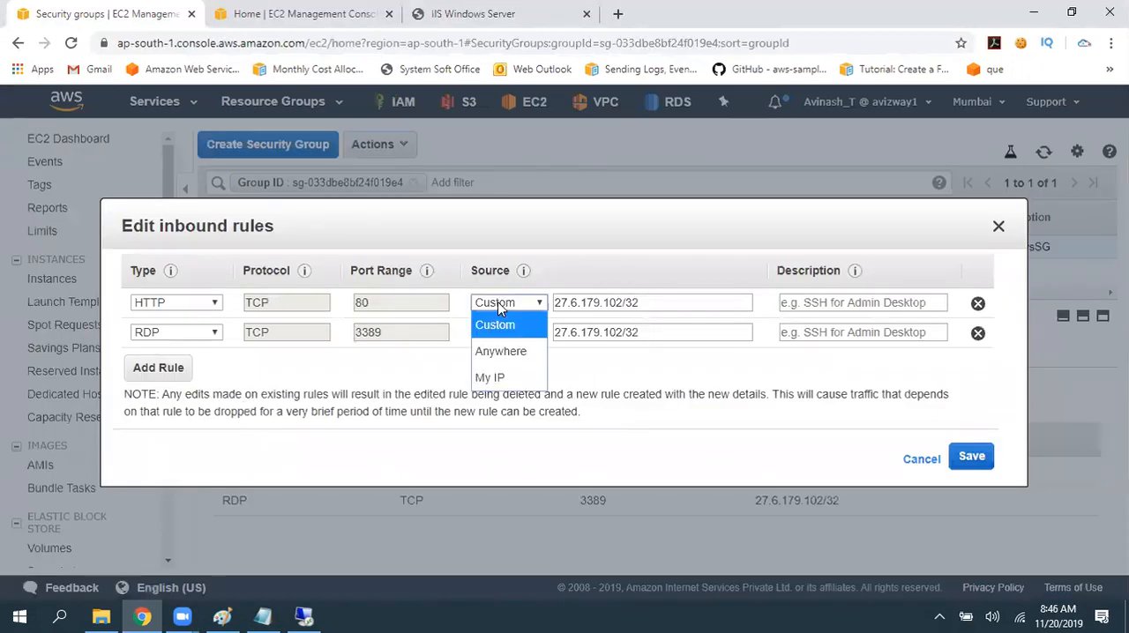
click(500, 353)
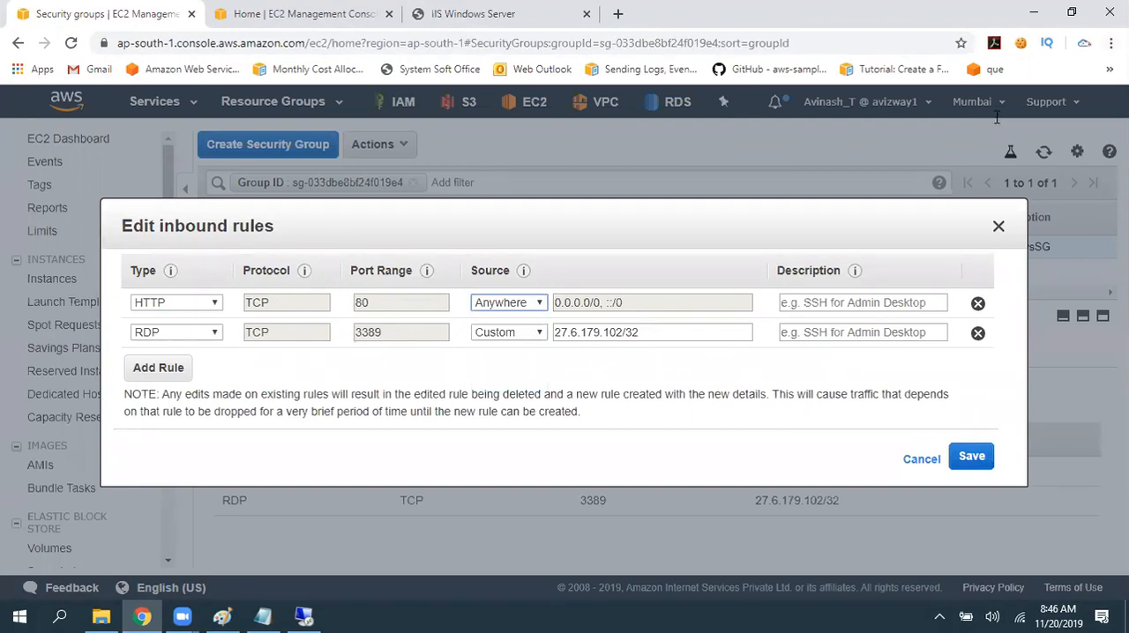
click(974, 460)
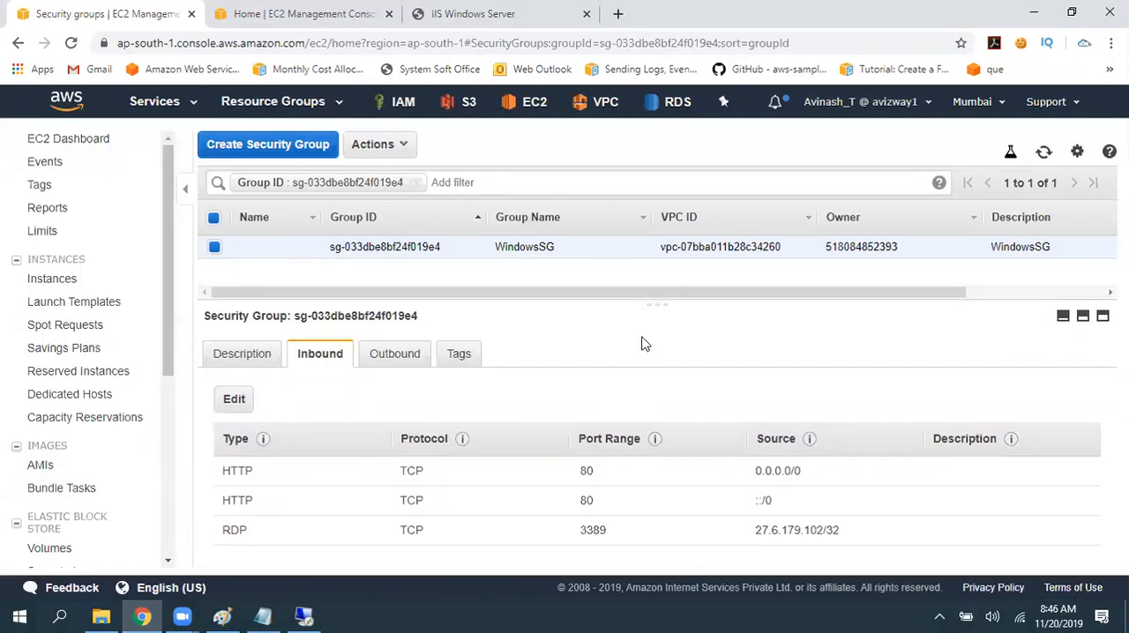
- Review the EC2 instances list and the IIS page open at 52.66.212.10
click(74, 283)
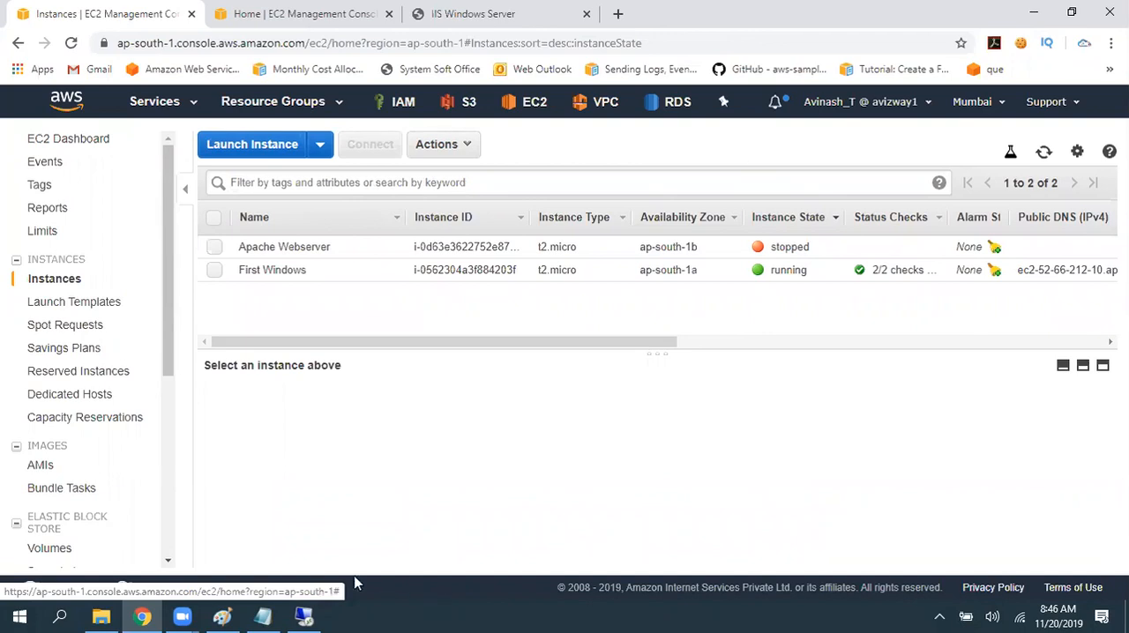
click(473, 14)
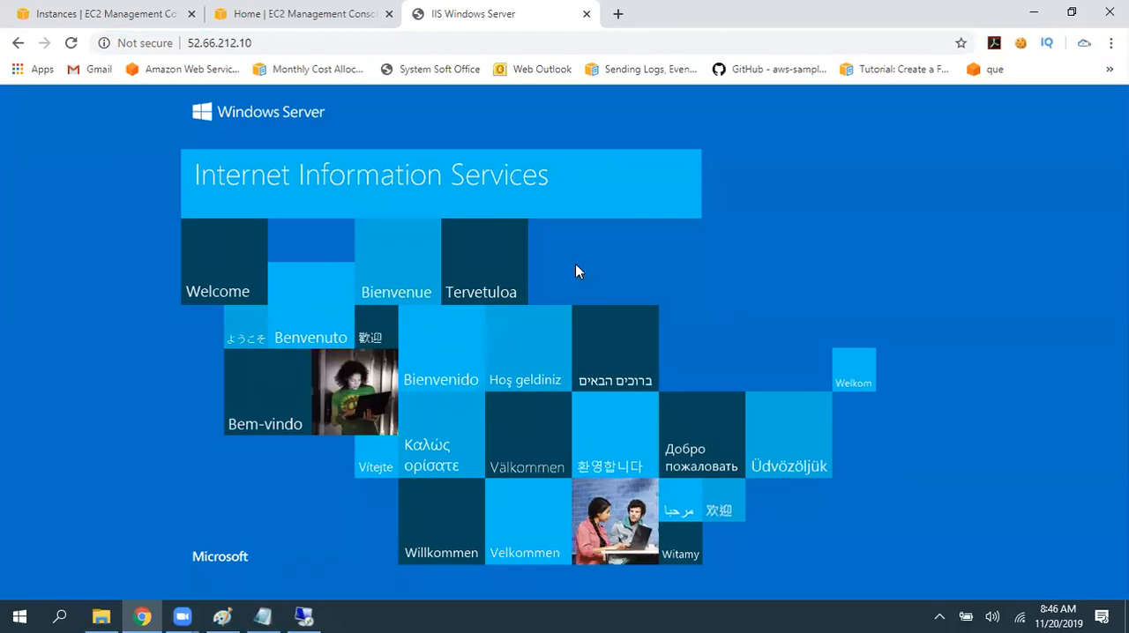
click(1127, 618)
click(374, 452)
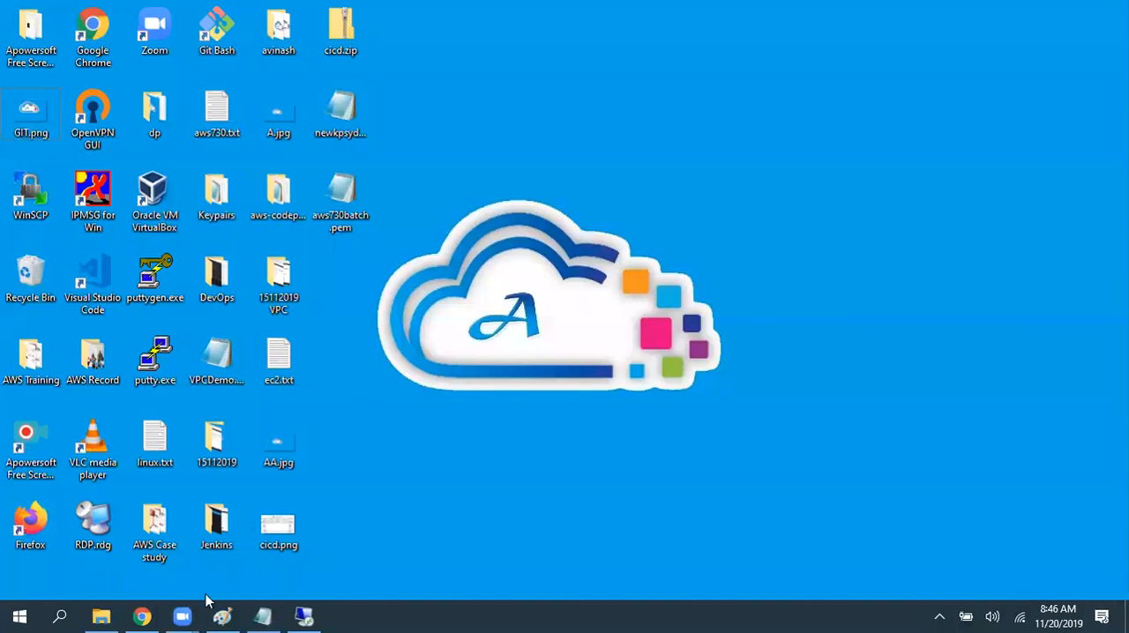
click(141, 616)
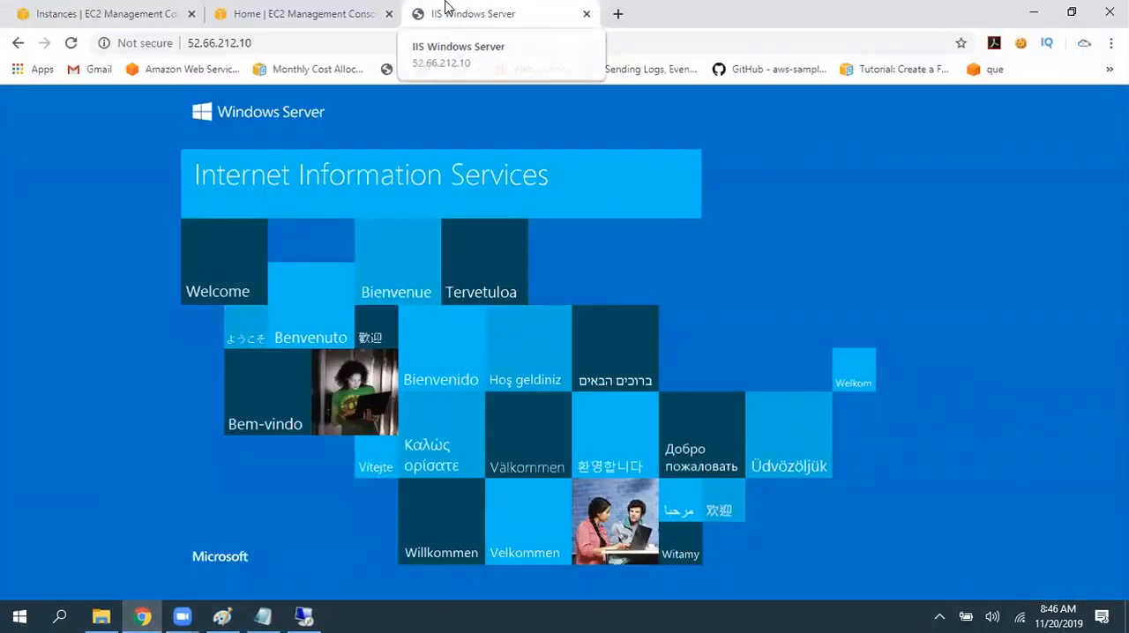
- Switch to the local desktop, search for "note" and launch Notepad++
key(super+d)
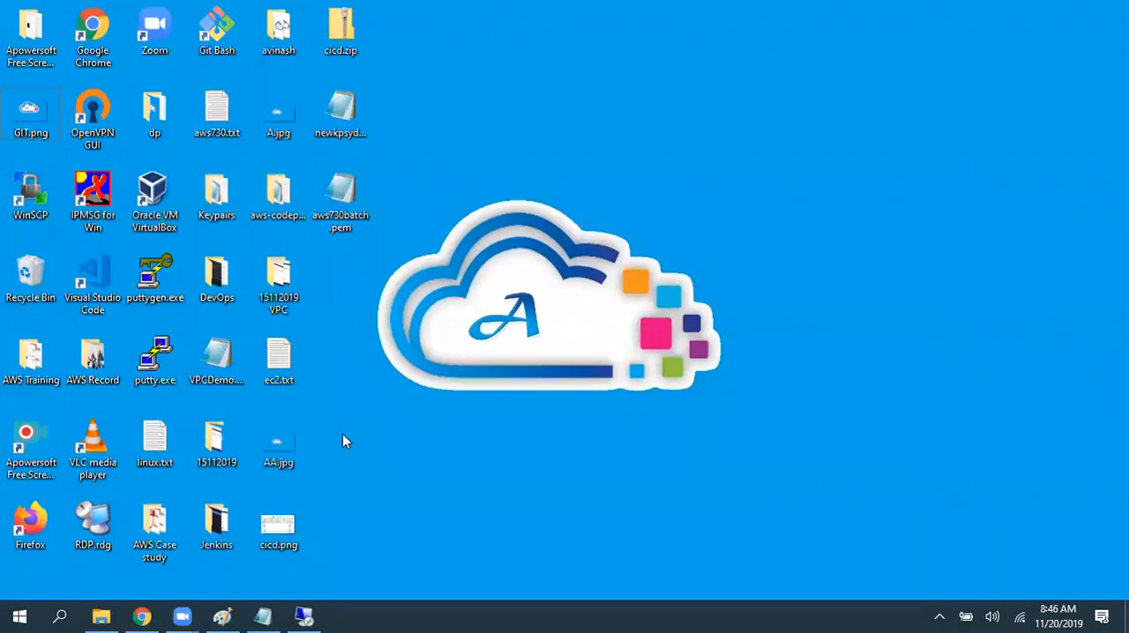
key(super)
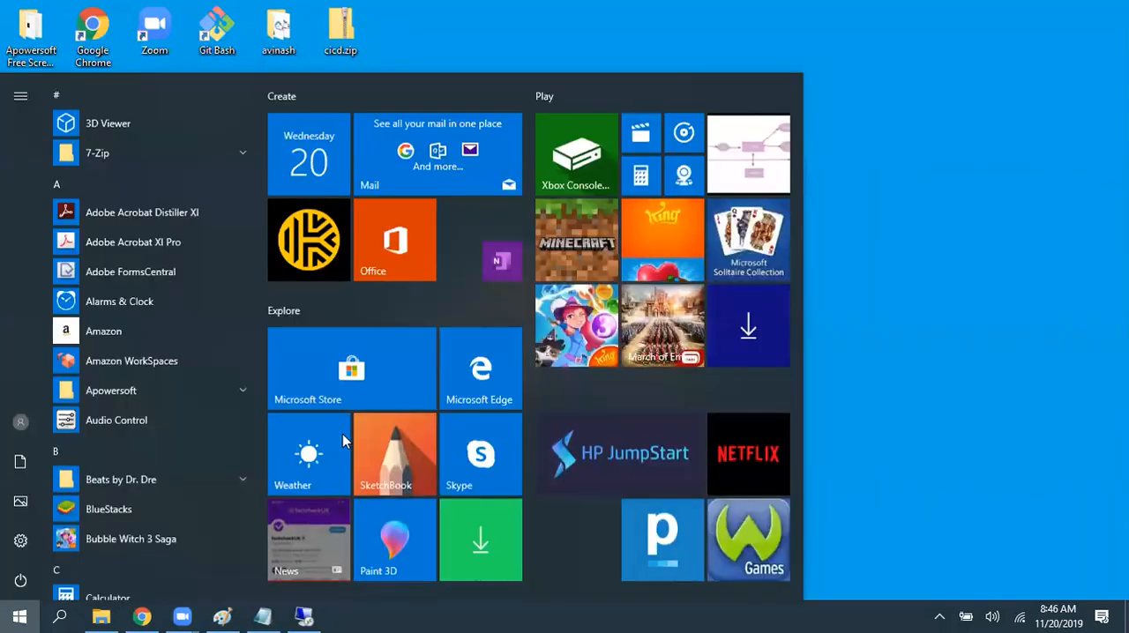
text(note)
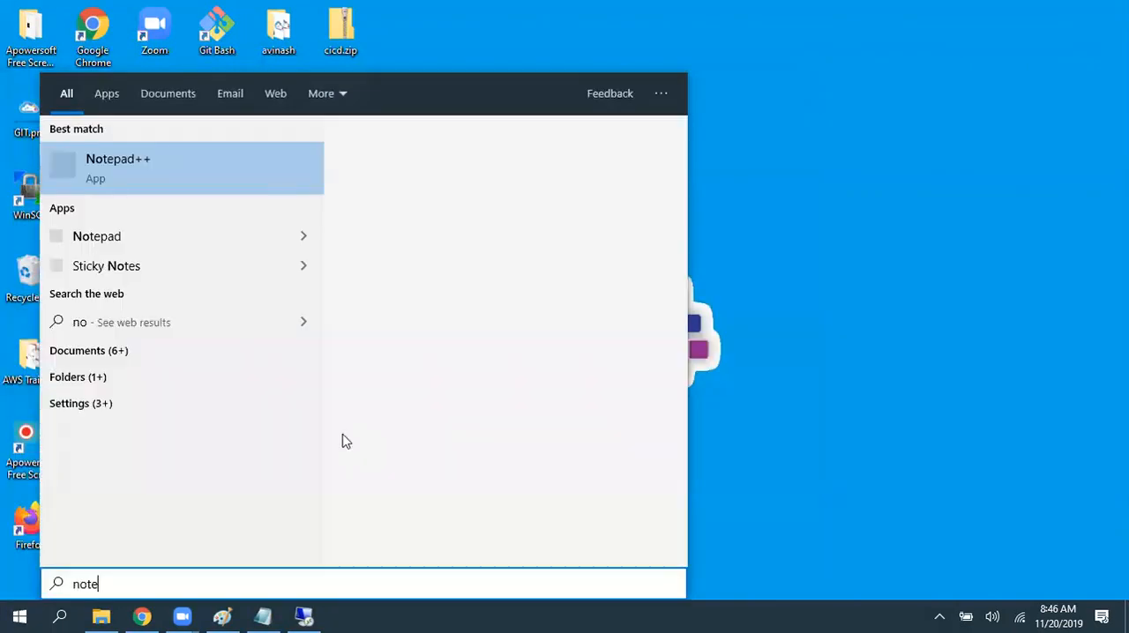
key(Return)
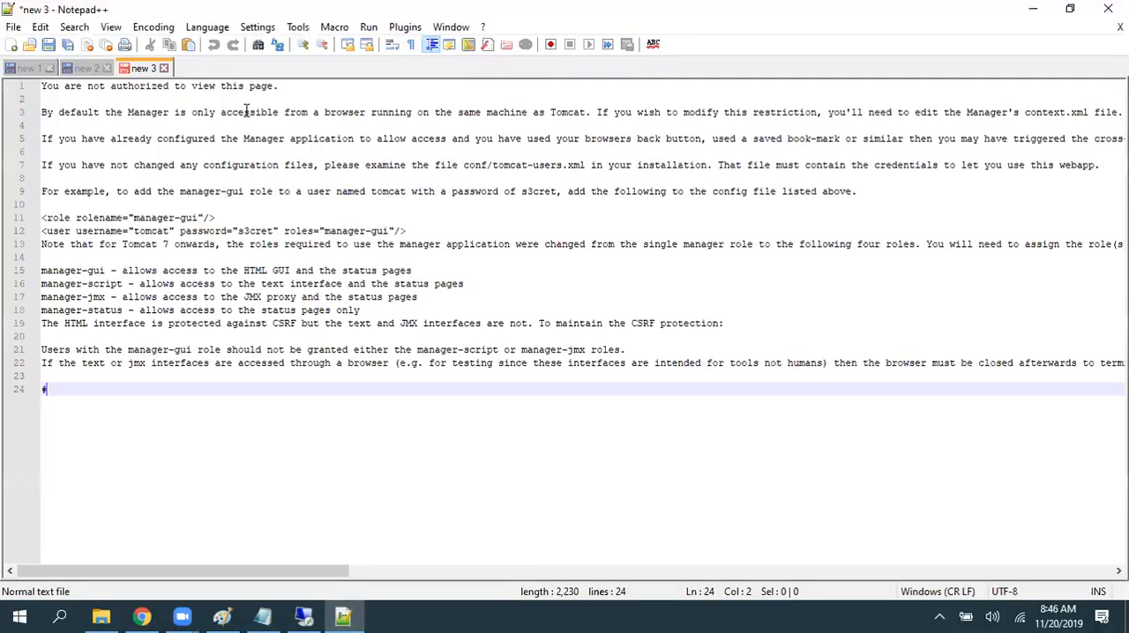
- Create a new blank document and begin it with an opening <html> tag on the first line
key(ctrl+n)
text(<>)
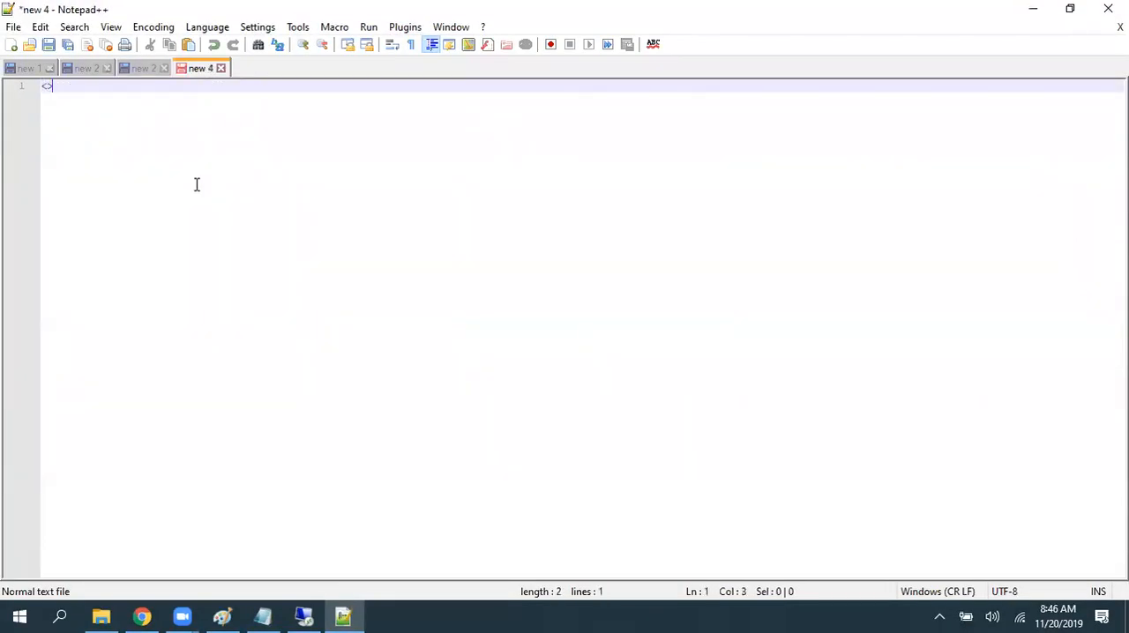
text(html)
key(Right)
key(Return)
- Add an h1 heading reading "THis is a simple website" and a closing </html> tag on the line below it
text(<>)
key(Left)
text(h1)
key(Right)
text(THis is a simple websi)
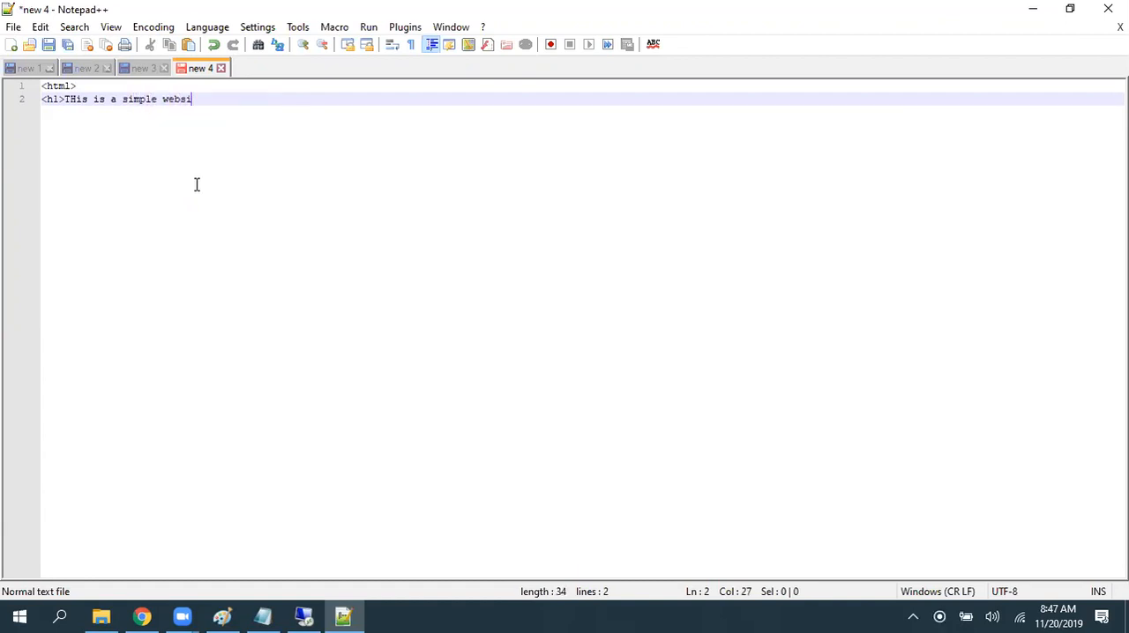
text(te</h1>)
key(Return)
text(</)
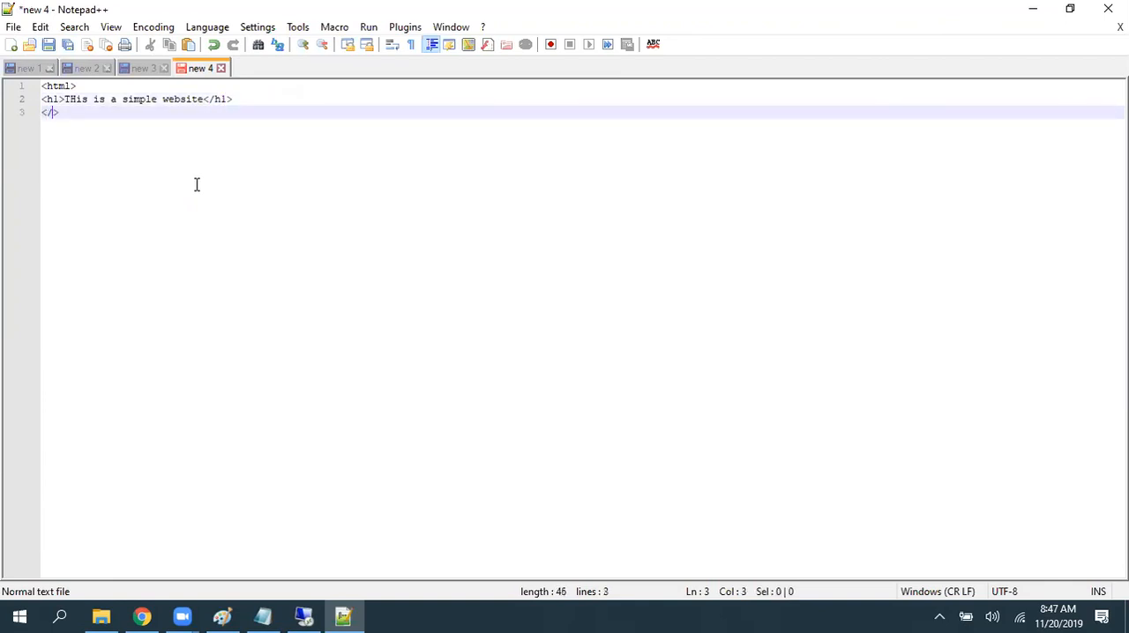
text(html>)
- Save the page to the Desktop as index.html and close Notepad++
key(ctrl+s)
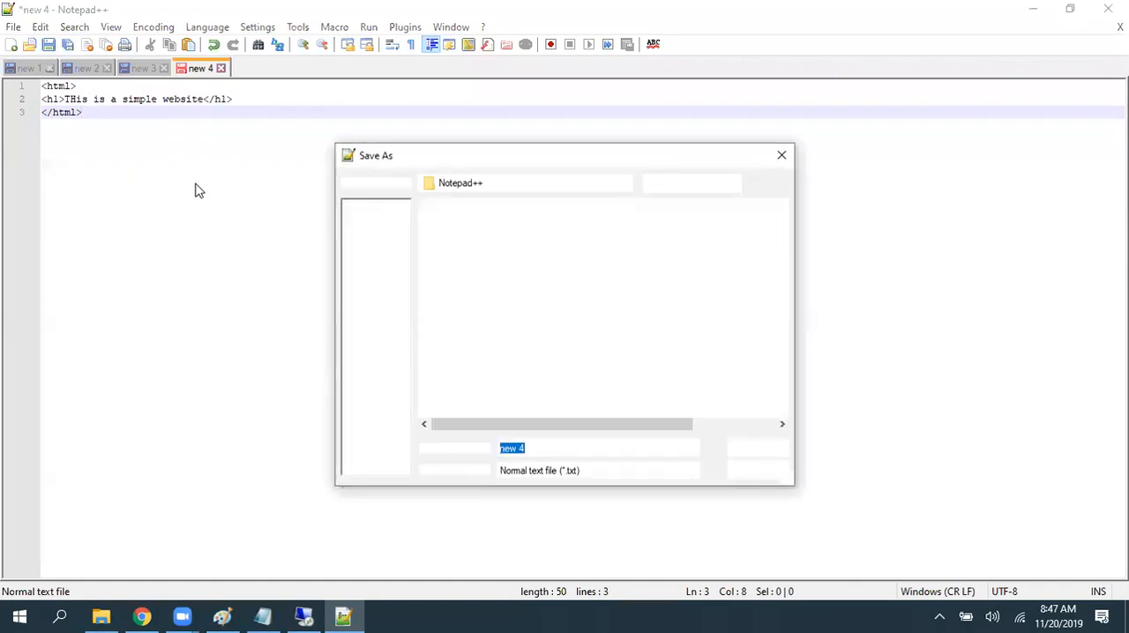
text(index)
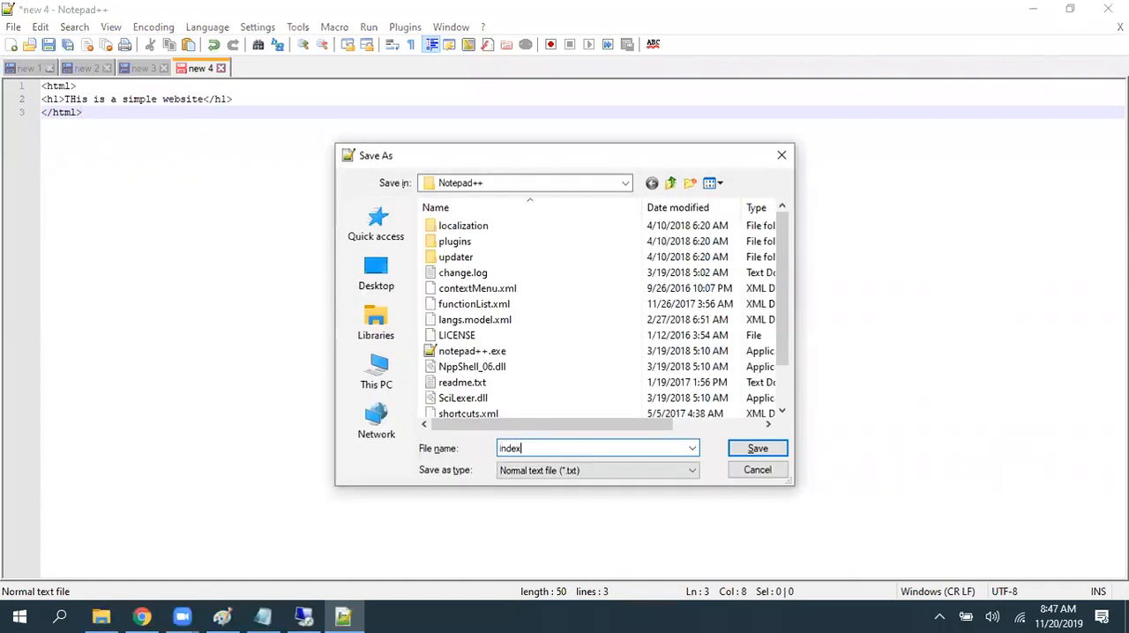
click(391, 280)
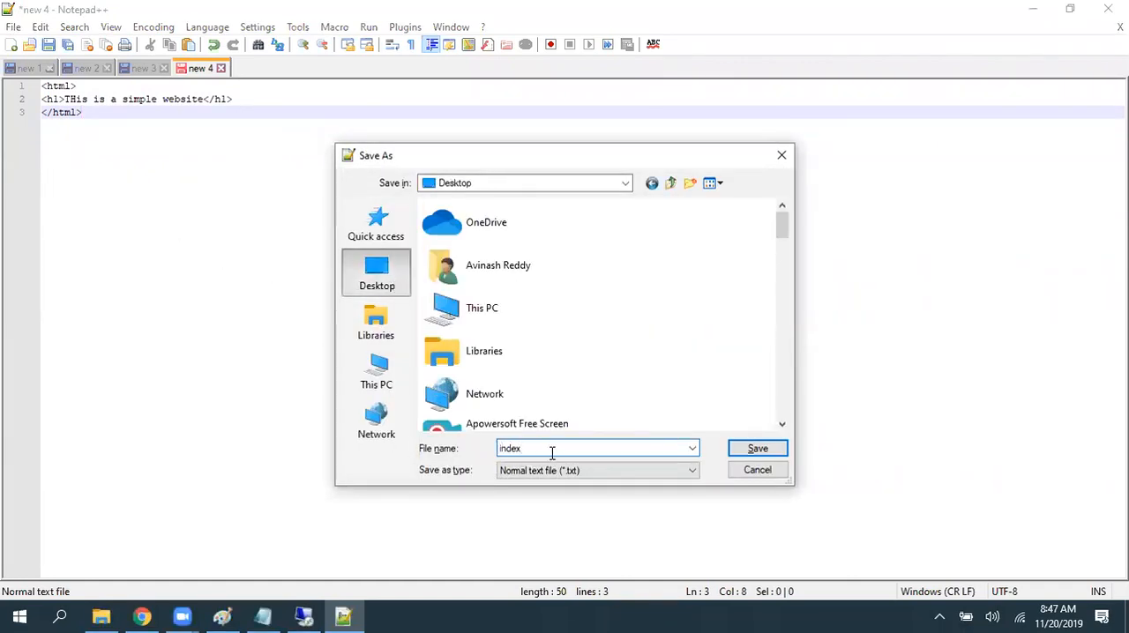
text(.html)
key(Return)
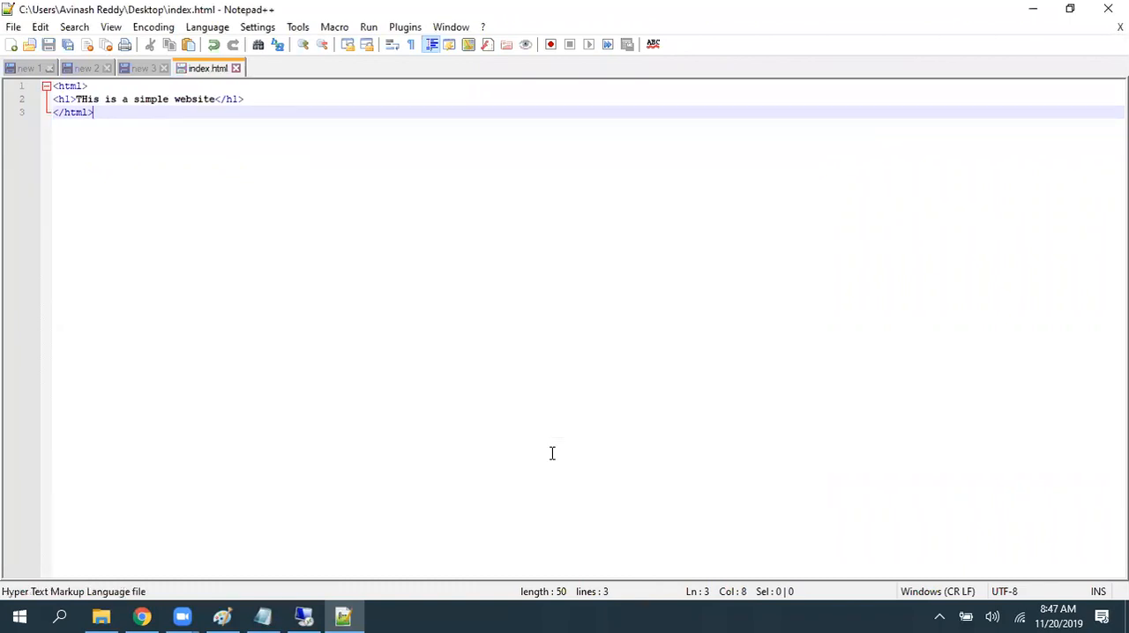
click(1106, 10)
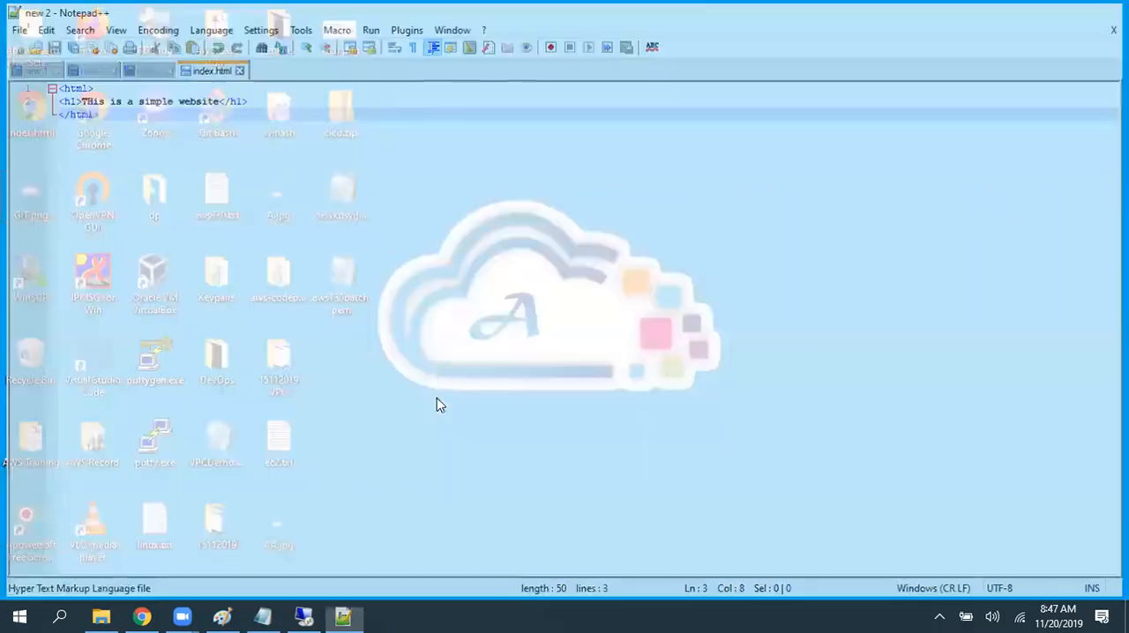
- Reposition the index.html desktop icon below aws730batch.pem, preview the page in the browser and close the preview
drag(31, 110, 346, 285)
double_click(346, 286)
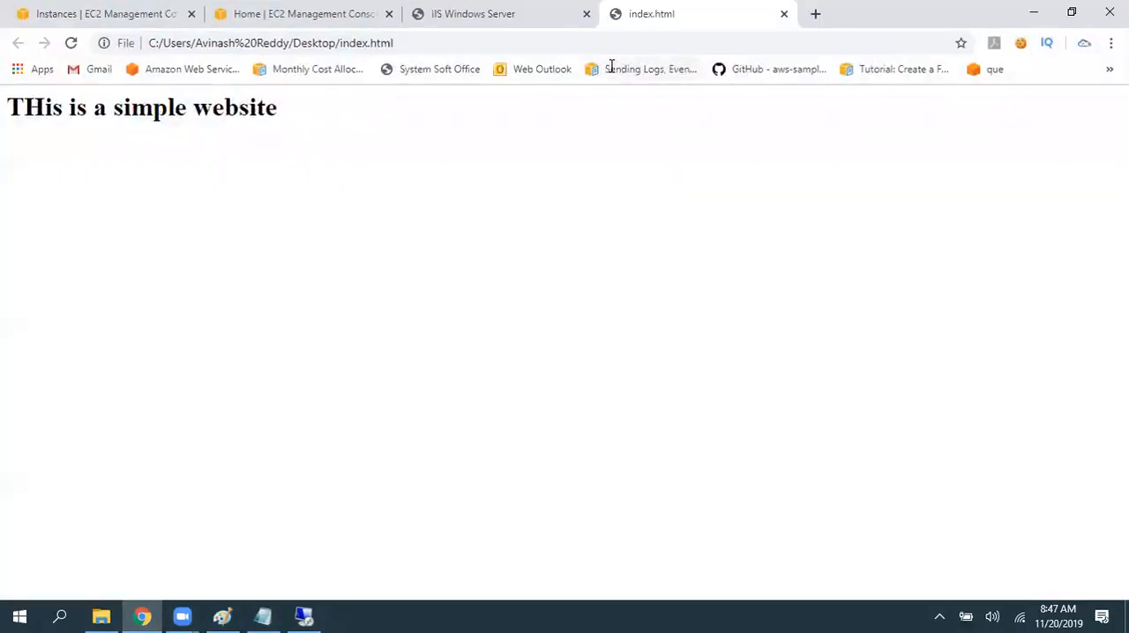
right_click(637, 17)
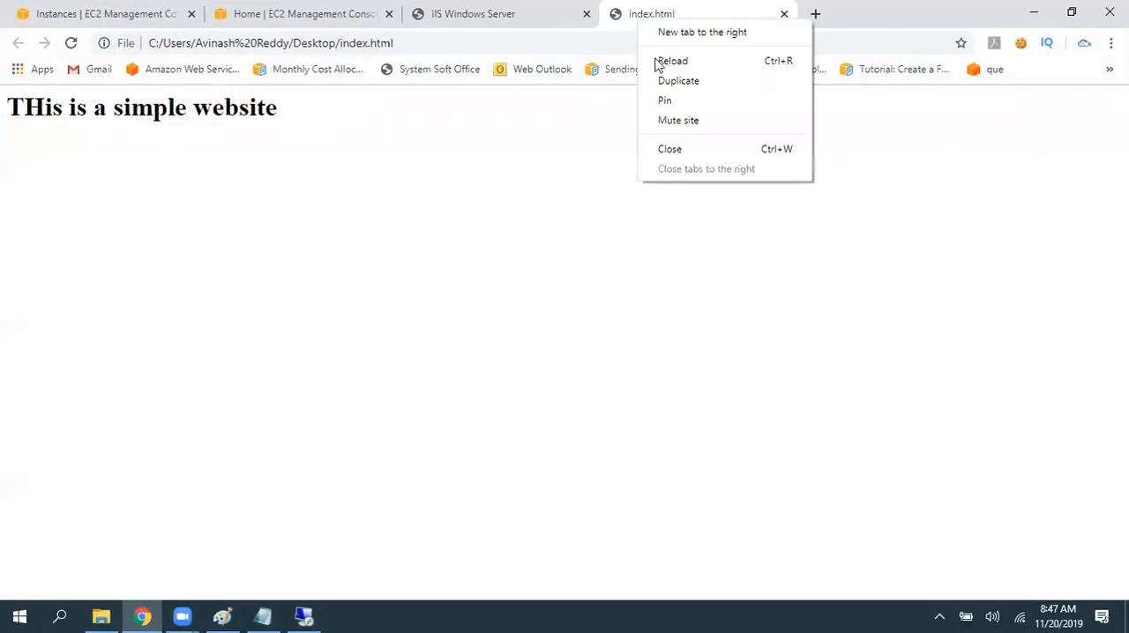
click(670, 149)
click(362, 41)
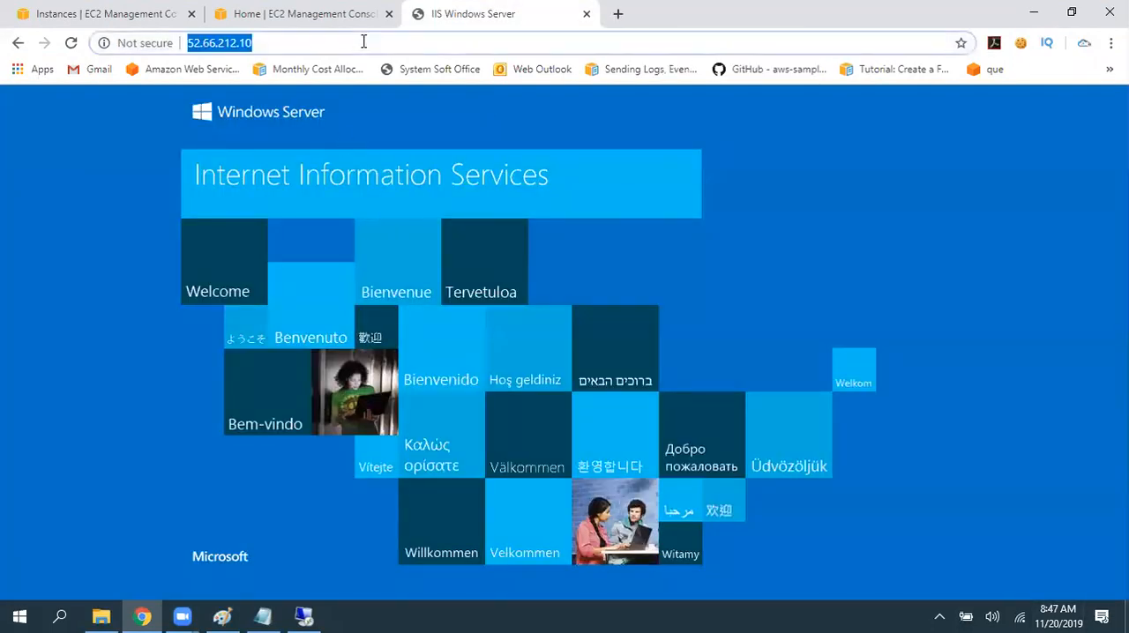
- Copy index.html from the local desktop into C:\inetpub\wwwroot on the remote Windows server
click(1128, 621)
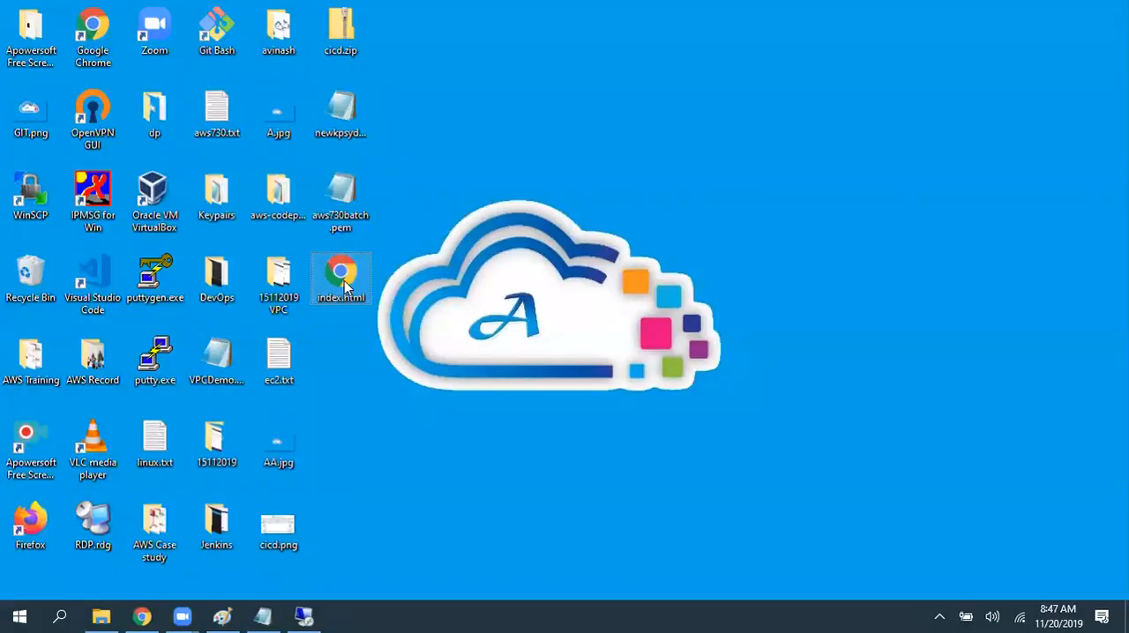
click(304, 616)
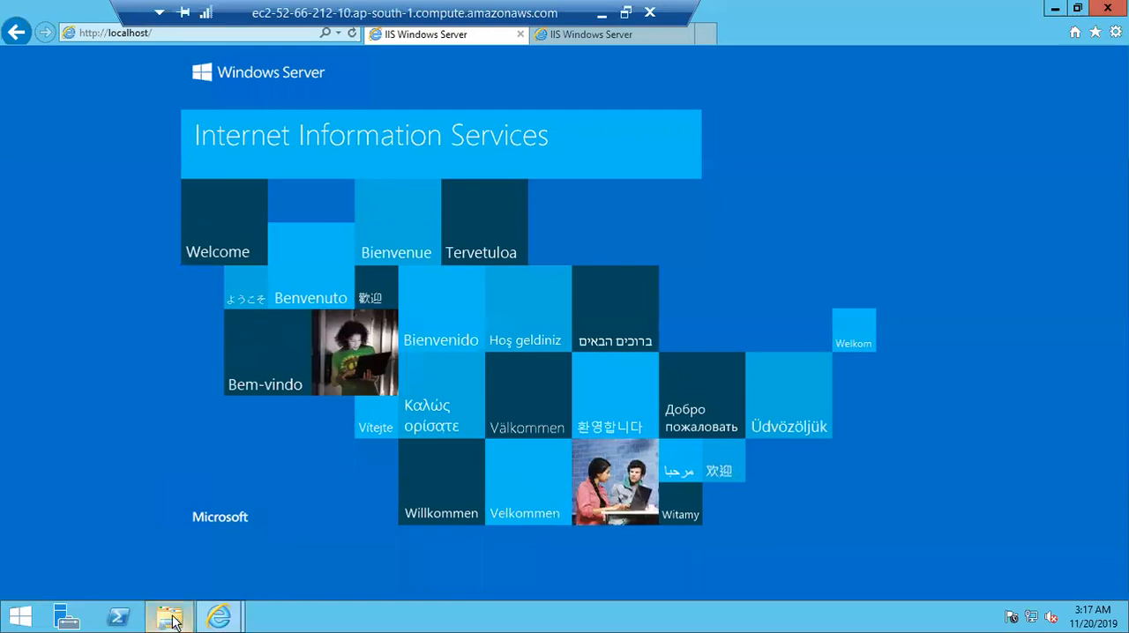
click(171, 618)
double_click(482, 361)
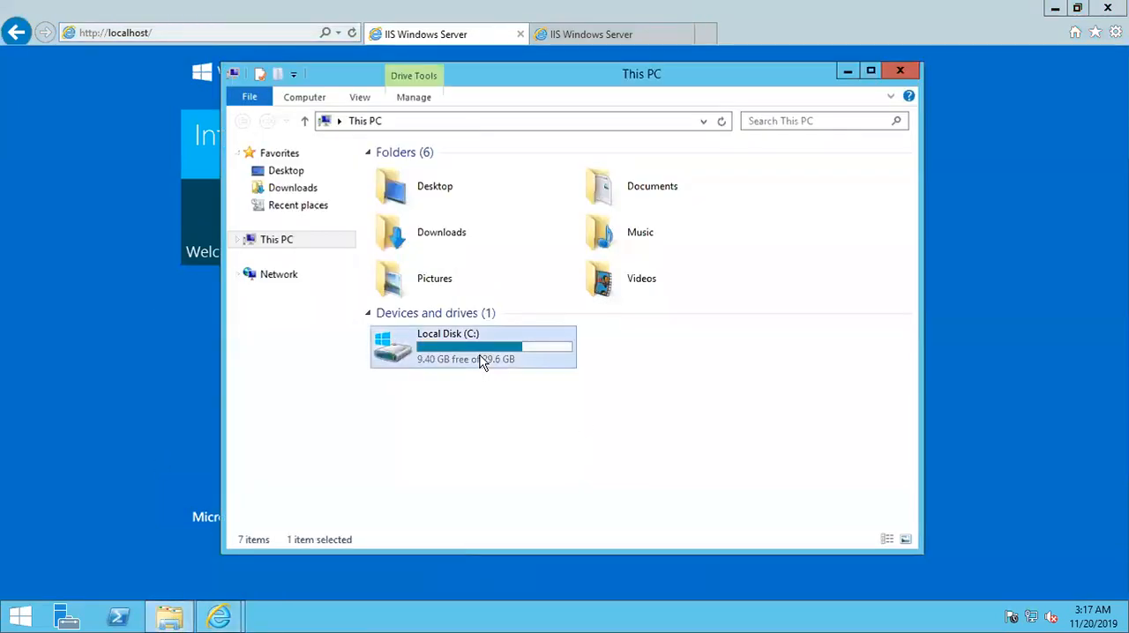
double_click(607, 88)
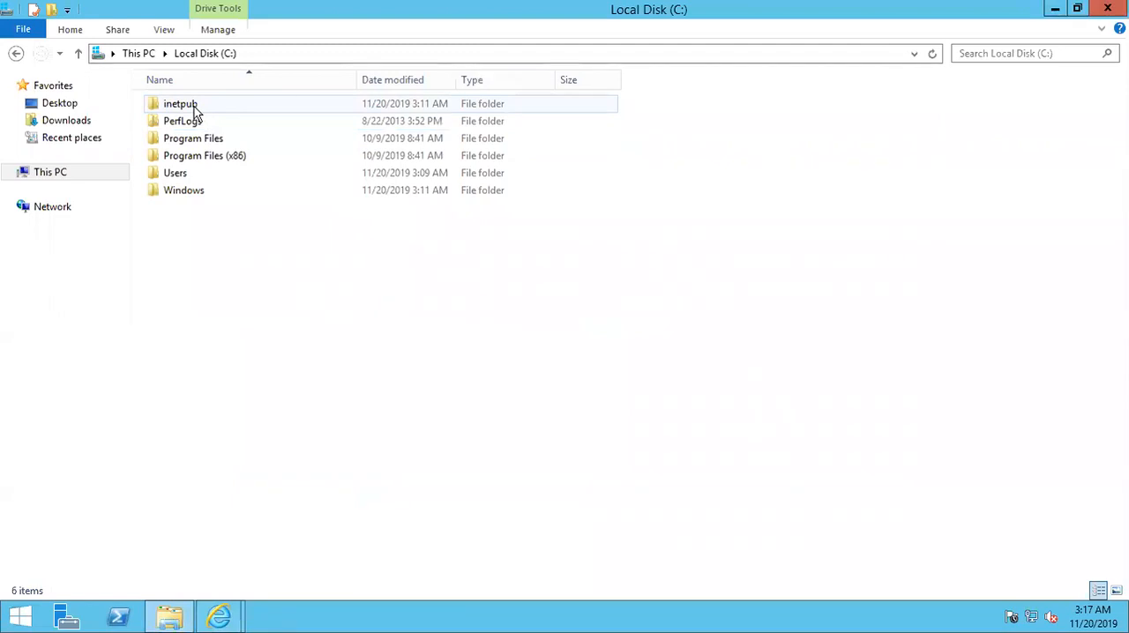
double_click(195, 107)
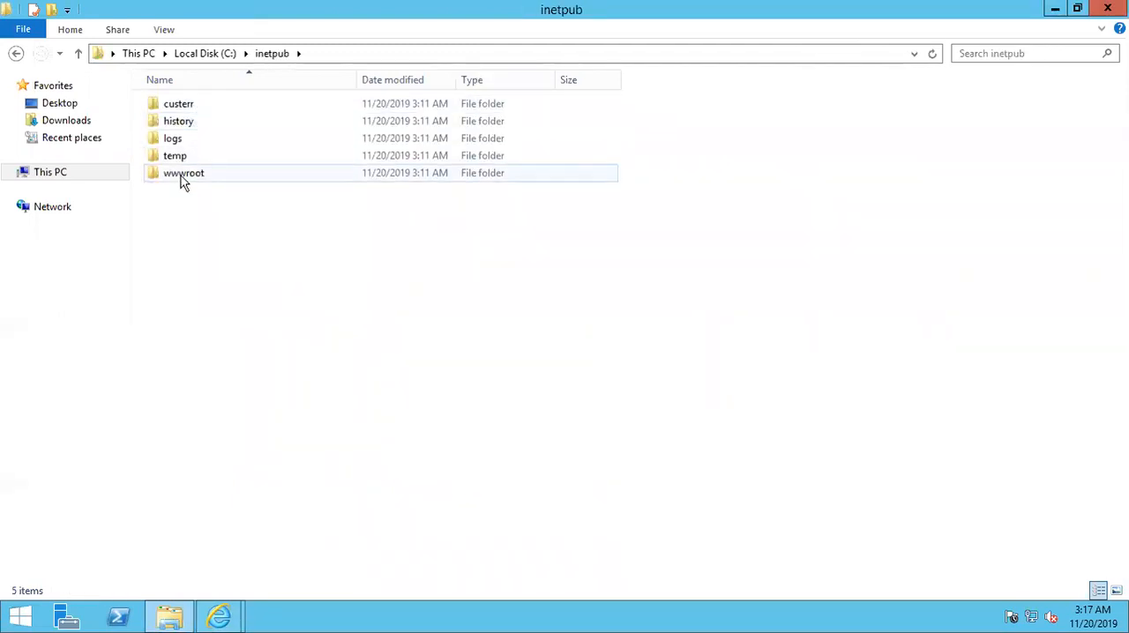
double_click(181, 175)
right_click(286, 180)
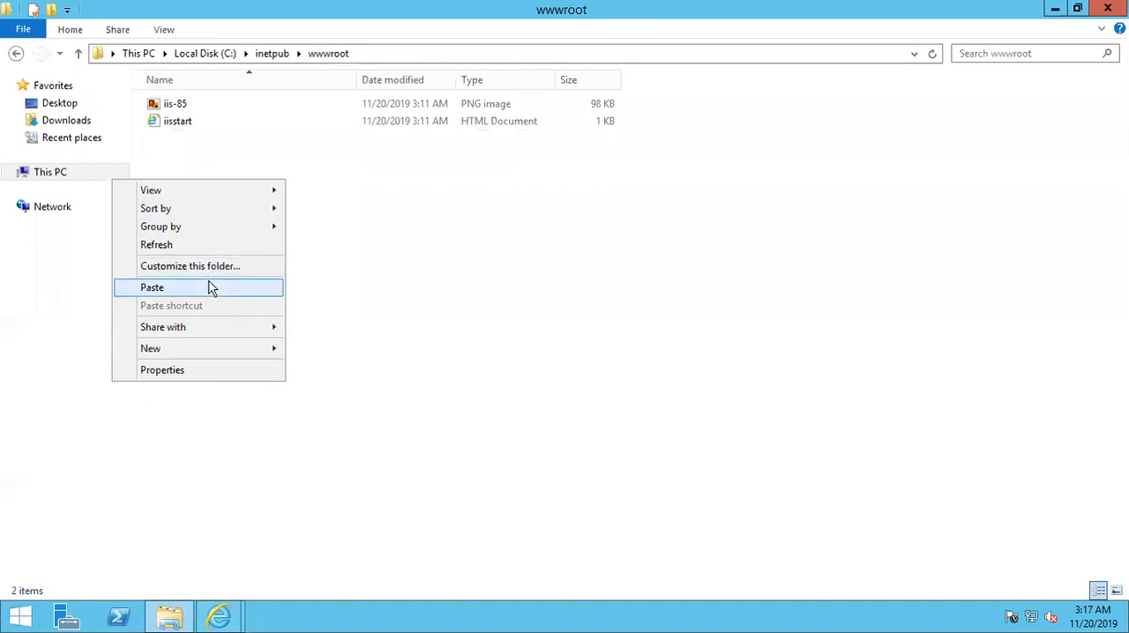
click(212, 287)
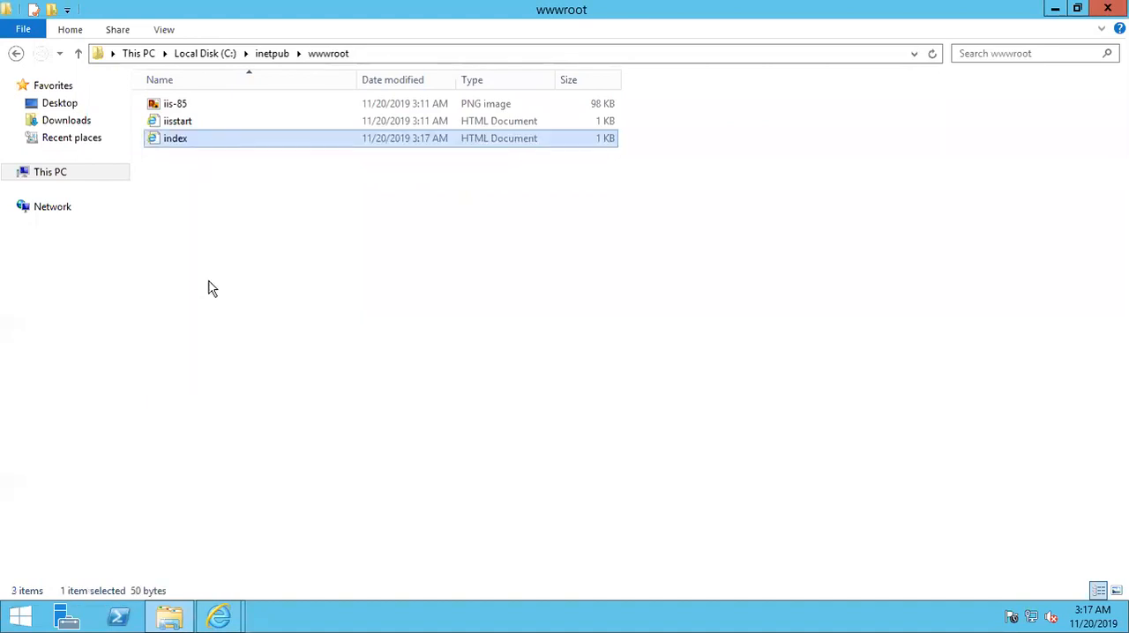
- Minimize the remote session and reload 52.66.212.10 in the local browser to check the served page
click(633, 8)
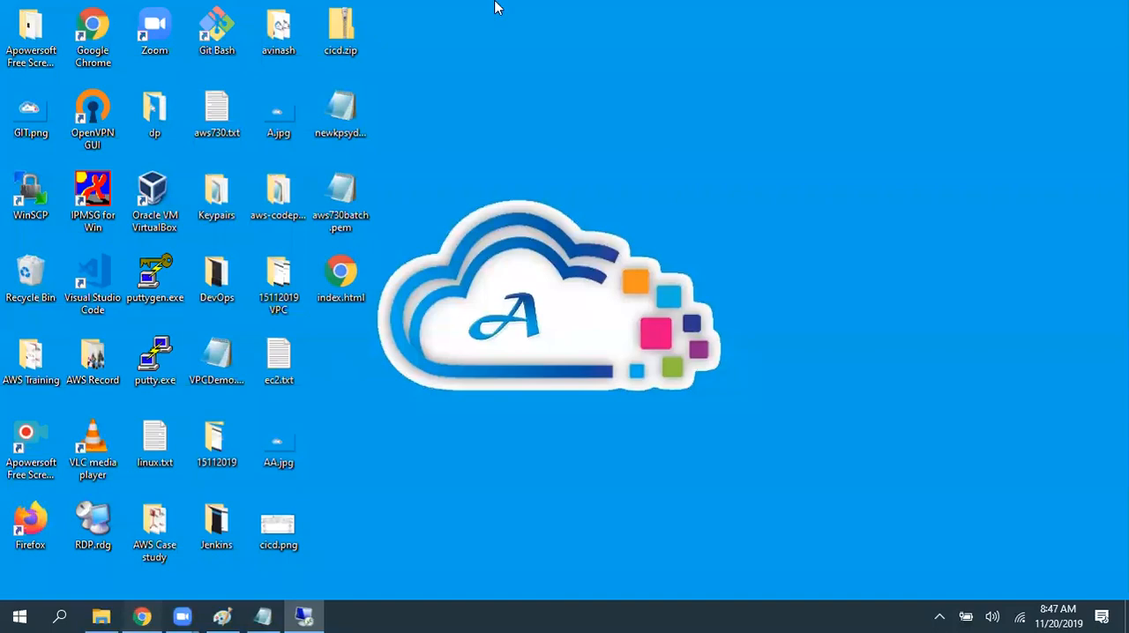
key(alt+Tab)
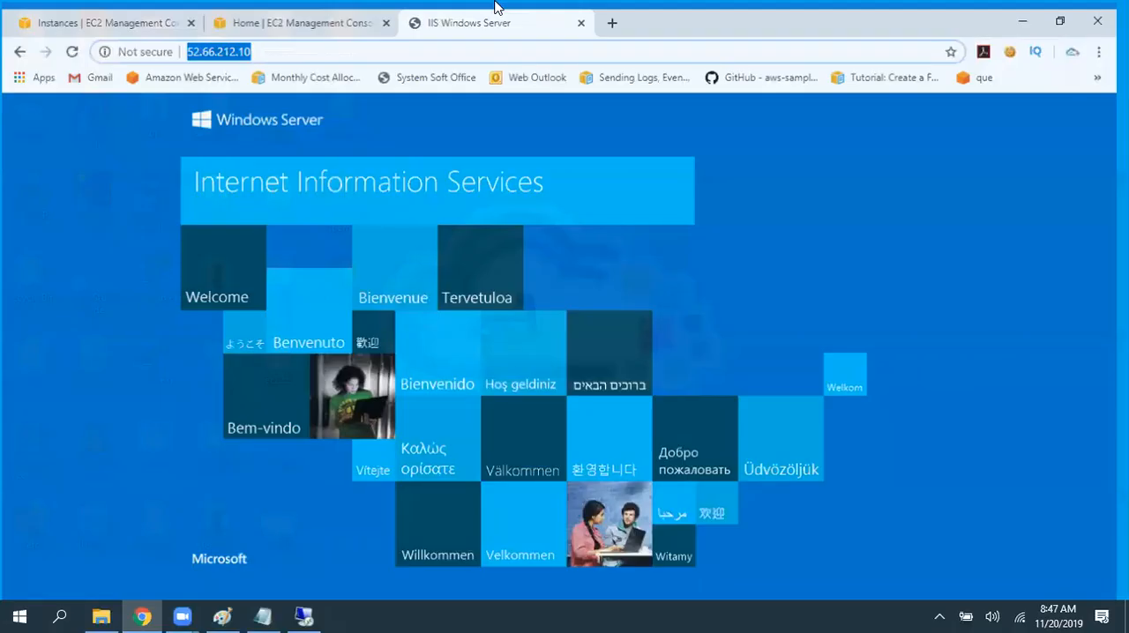
key(F5)
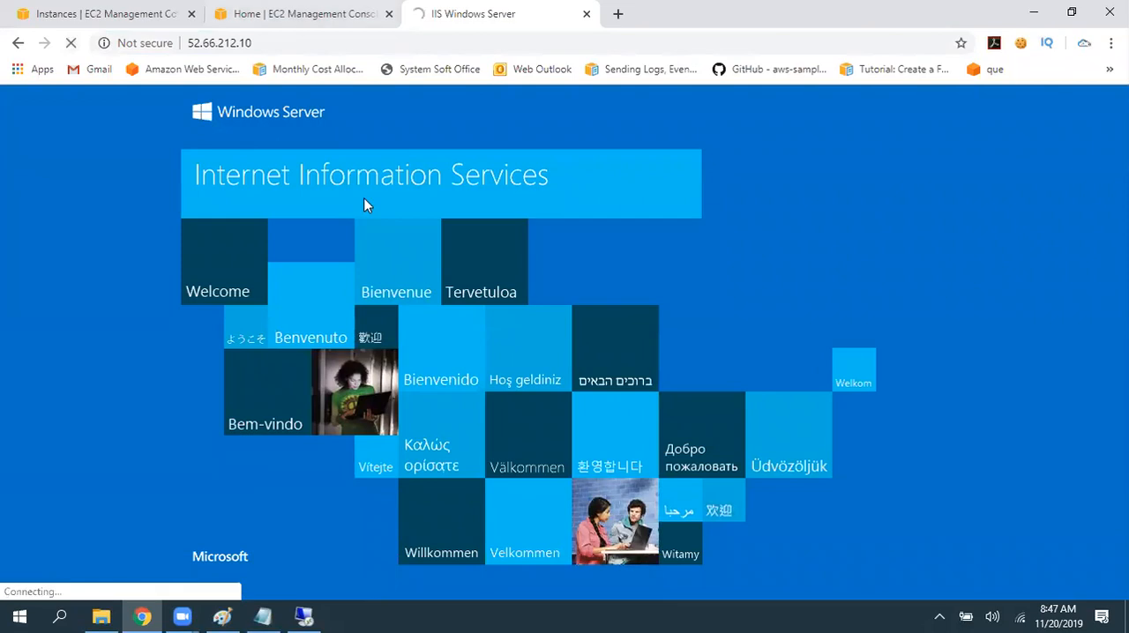
click(368, 205)
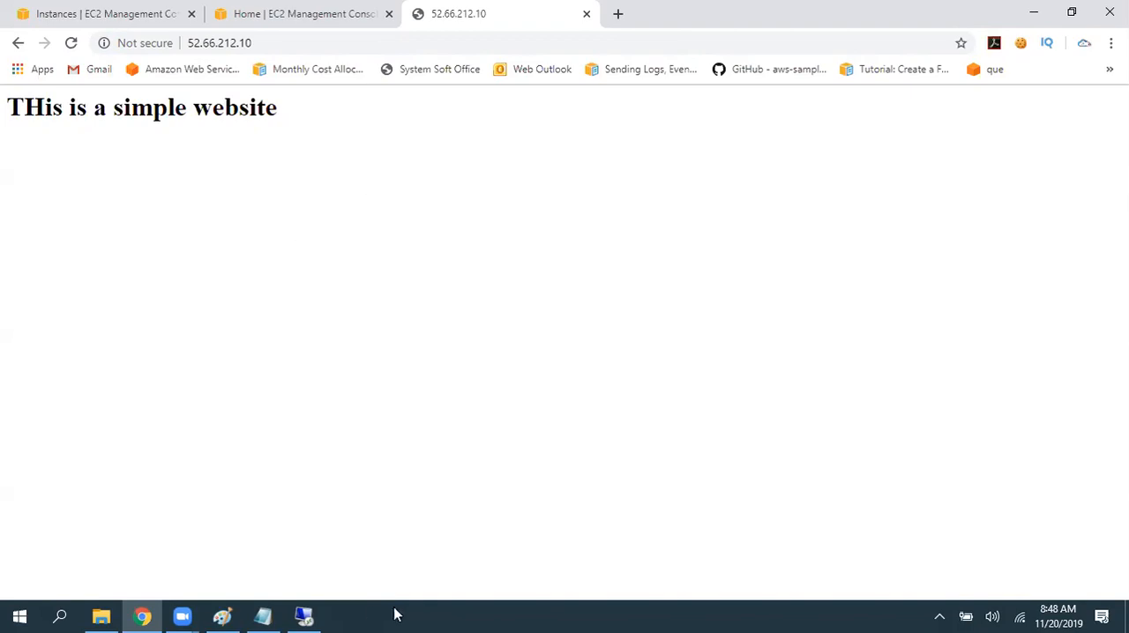
- Return to the remote Windows server session, close Internet Explorer and shut the server down
click(292, 613)
click(1108, 8)
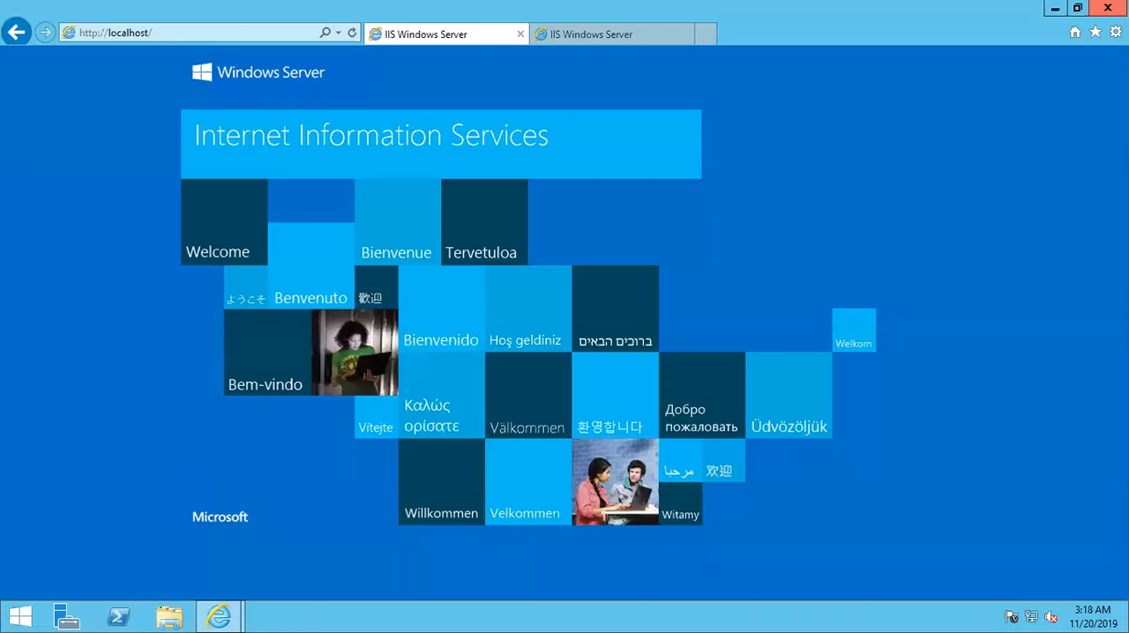
click(1107, 8)
click(535, 314)
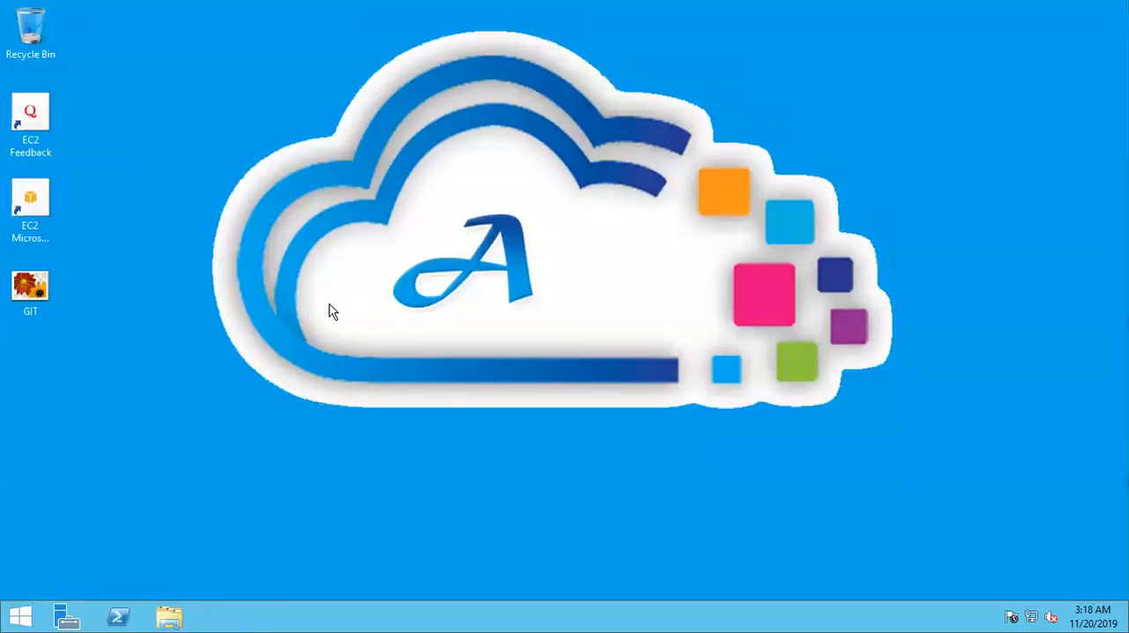
right_click(13, 617)
mouse_move(88, 602)
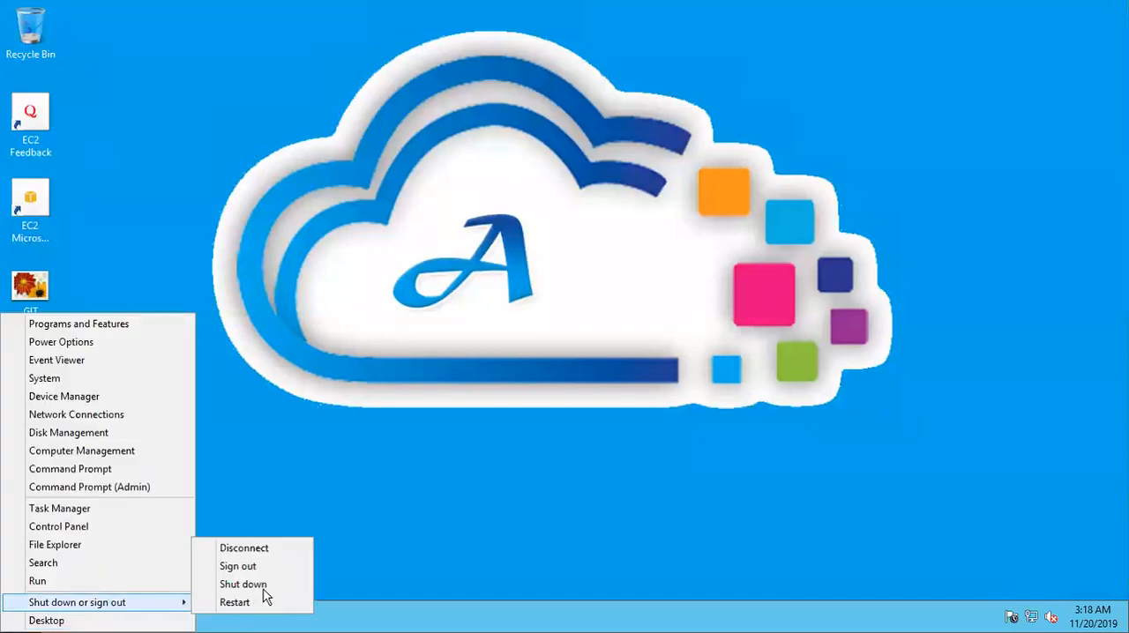
click(264, 588)
click(266, 598)
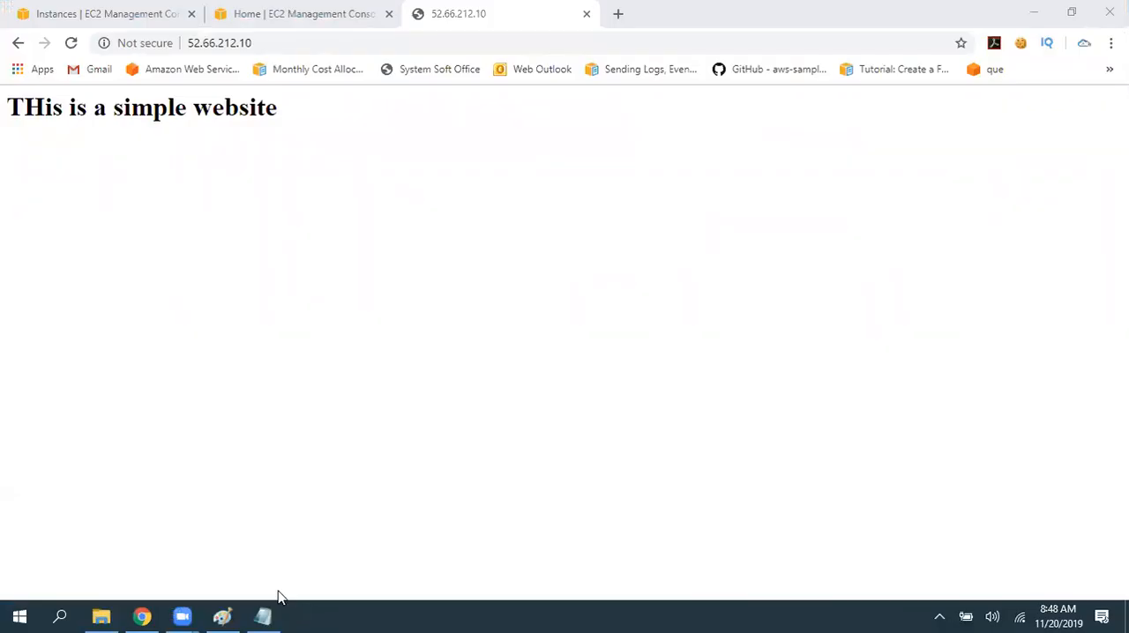
- Refresh the EC2 instances list to check the shutdown state of the First Windows instance
click(133, 10)
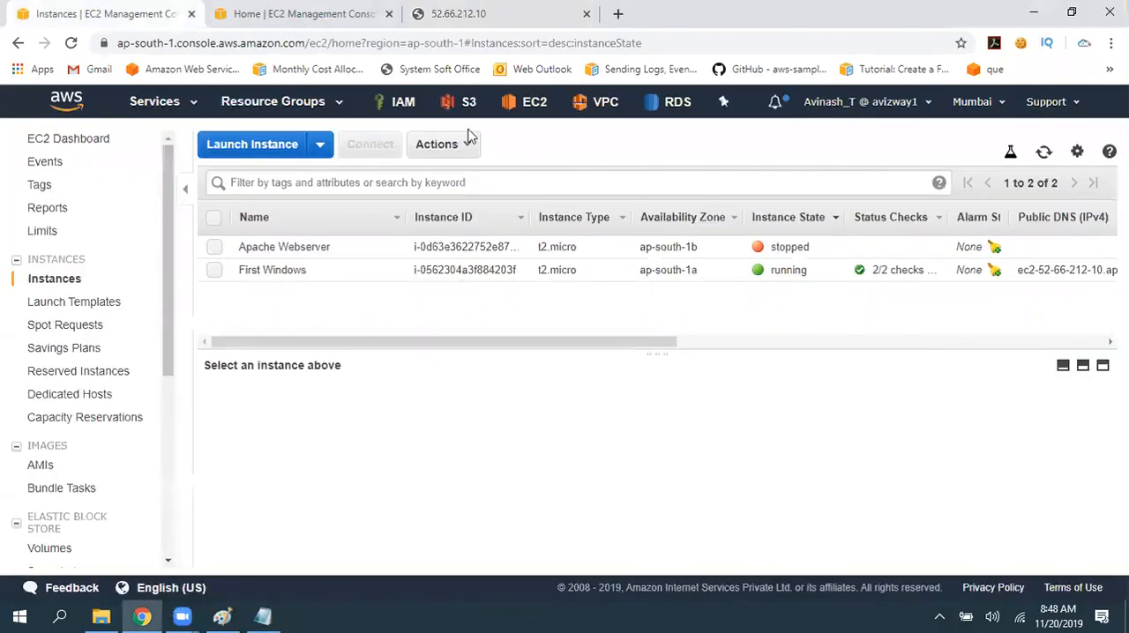
click(1044, 153)
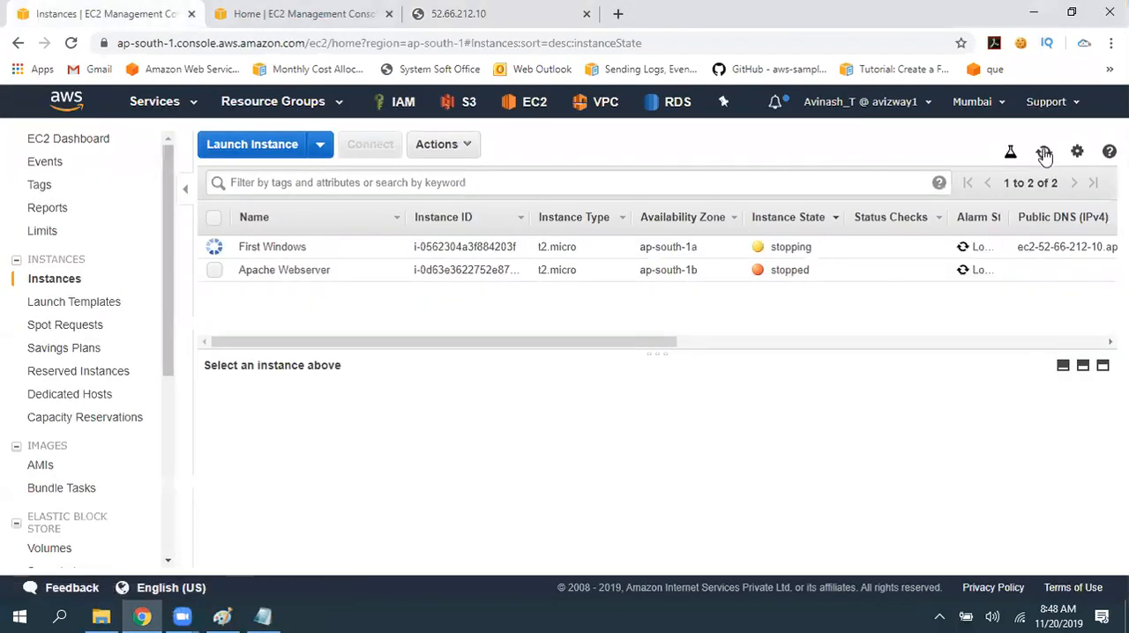
click(1044, 152)
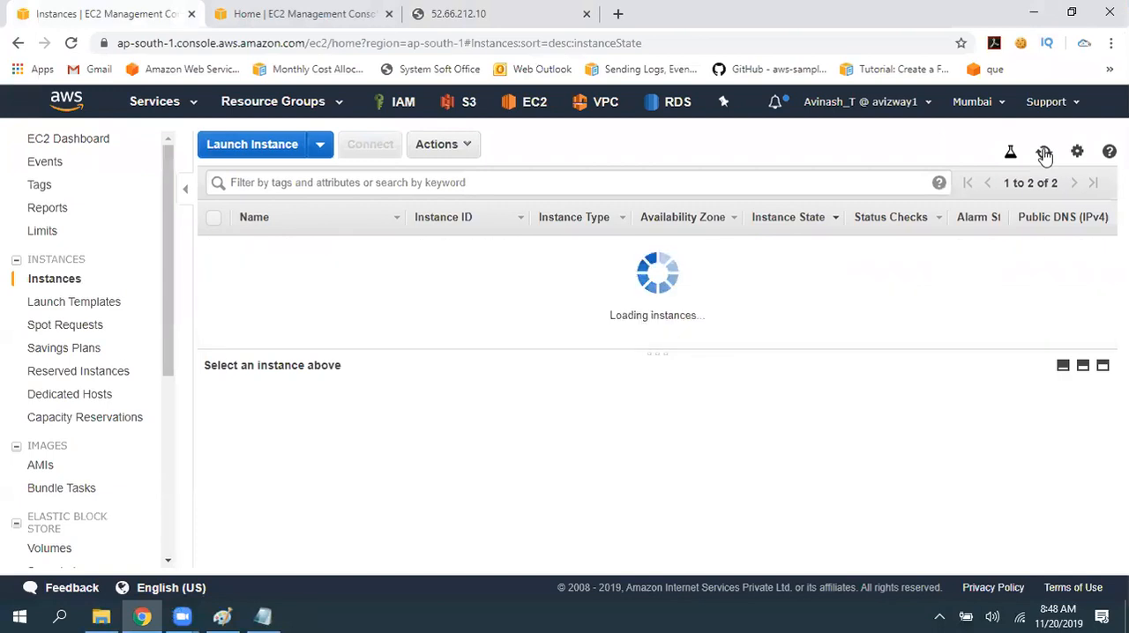
click(1044, 153)
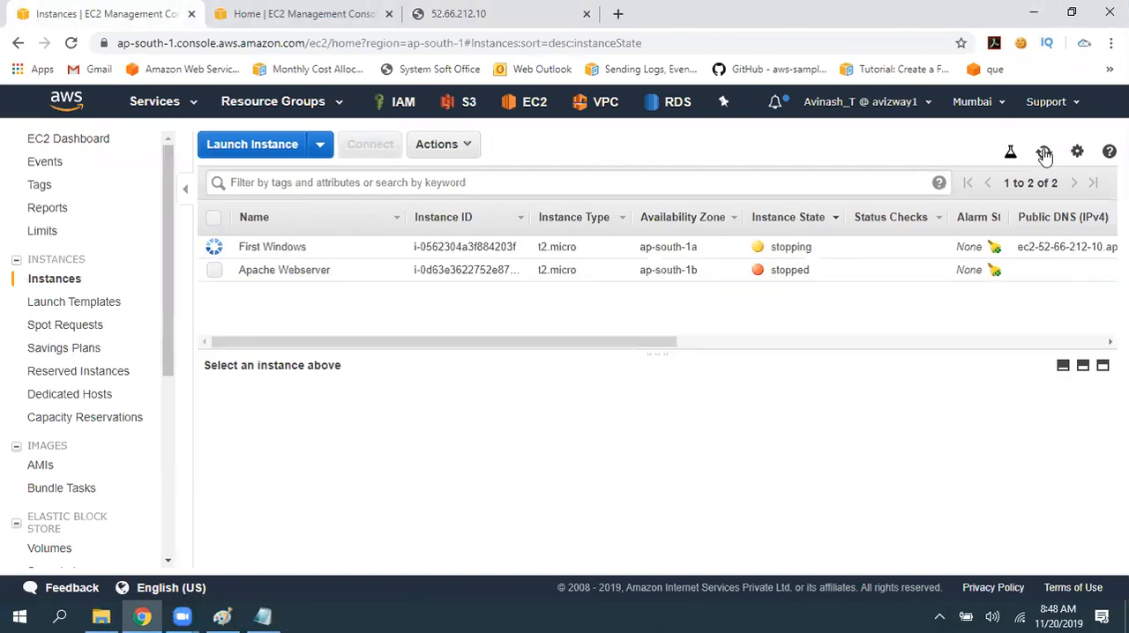
click(1044, 154)
click(1044, 155)
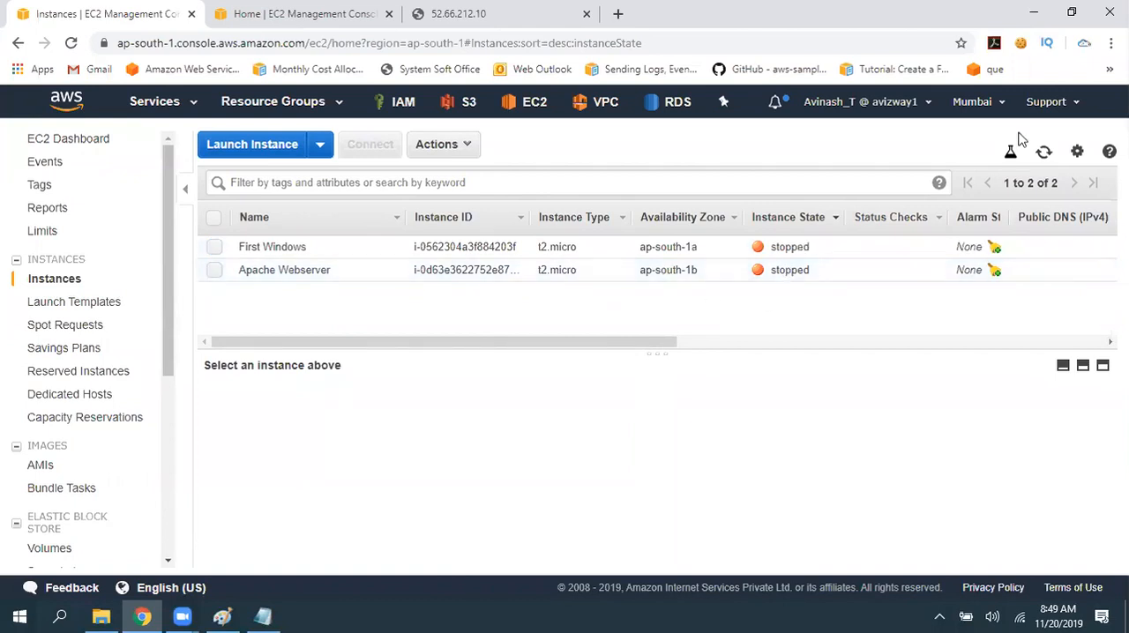
click(1043, 151)
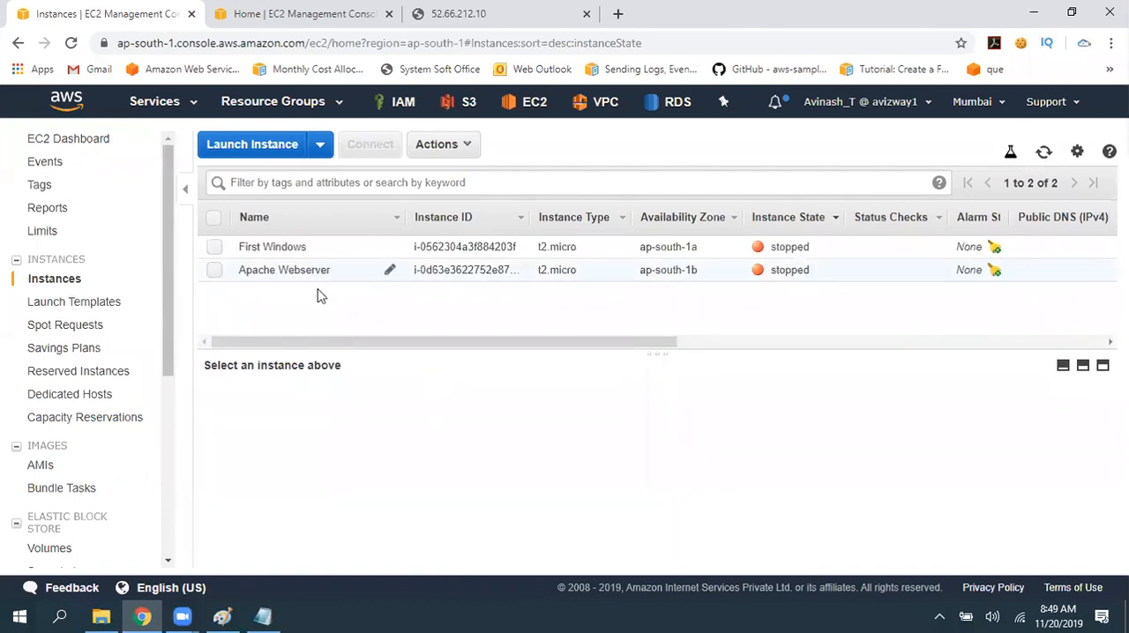
- Start the stopped First Windows instance and refresh its status in the instances list
click(216, 248)
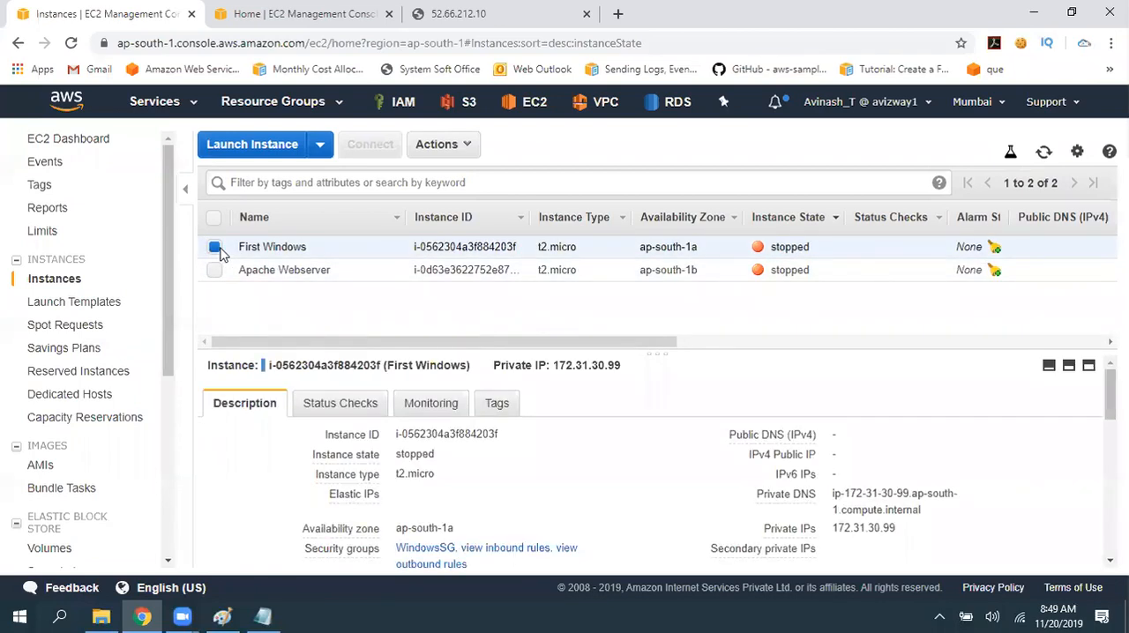
click(447, 145)
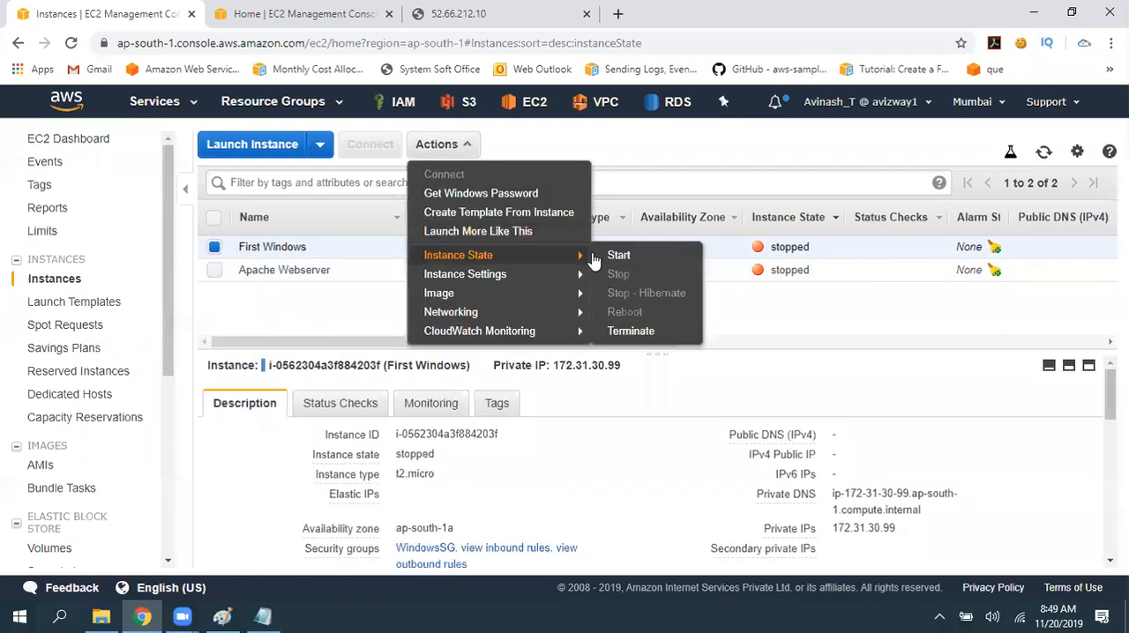
click(617, 255)
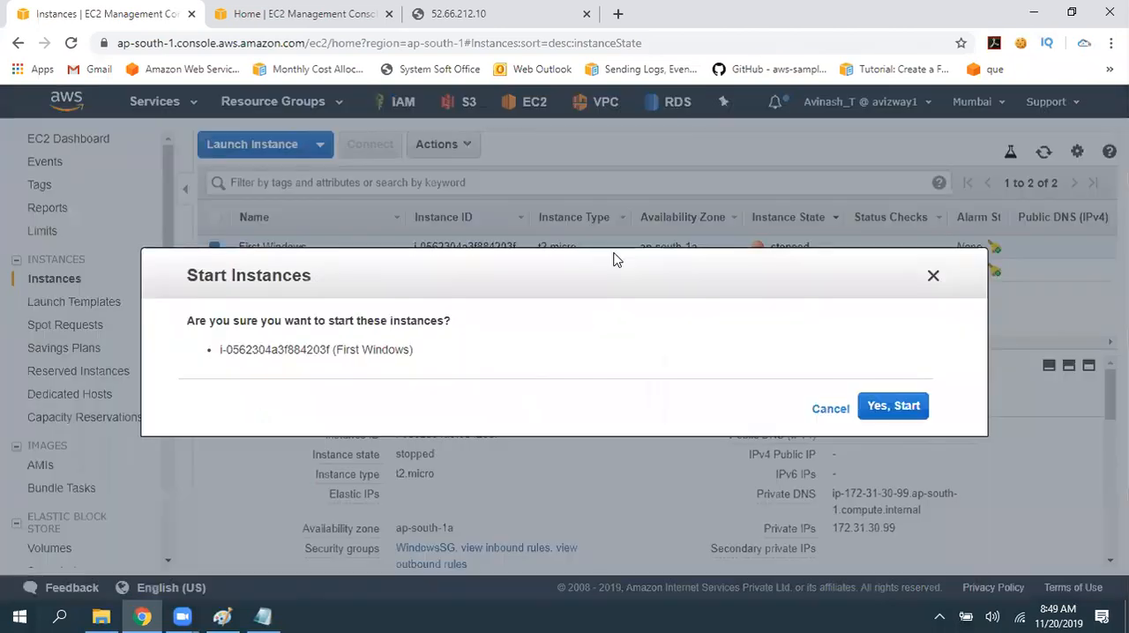
click(891, 405)
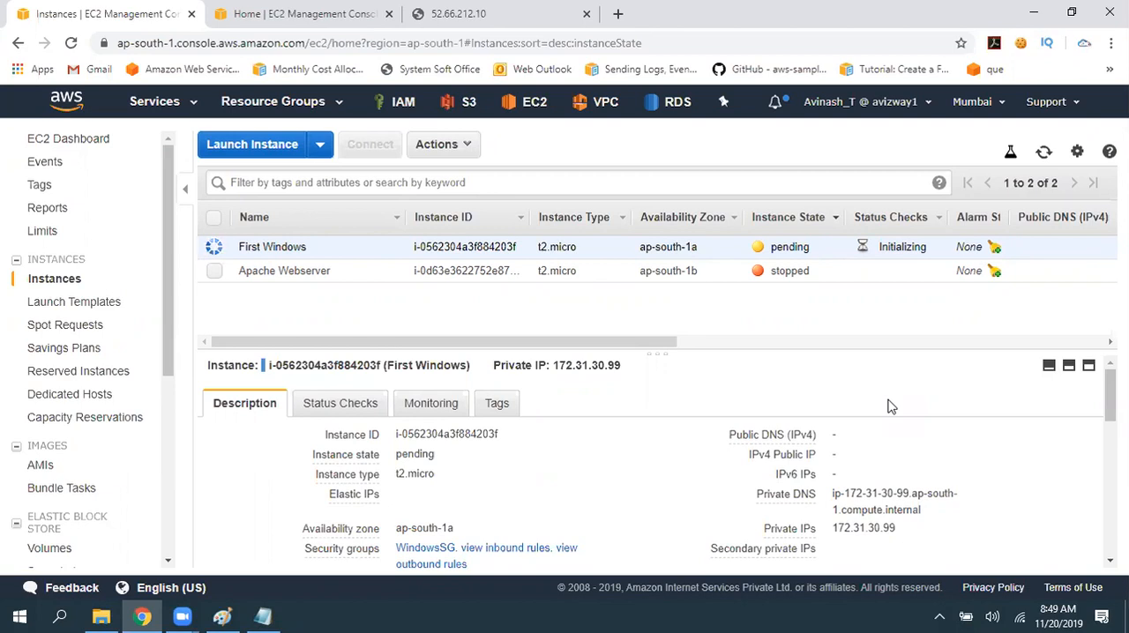
click(1044, 151)
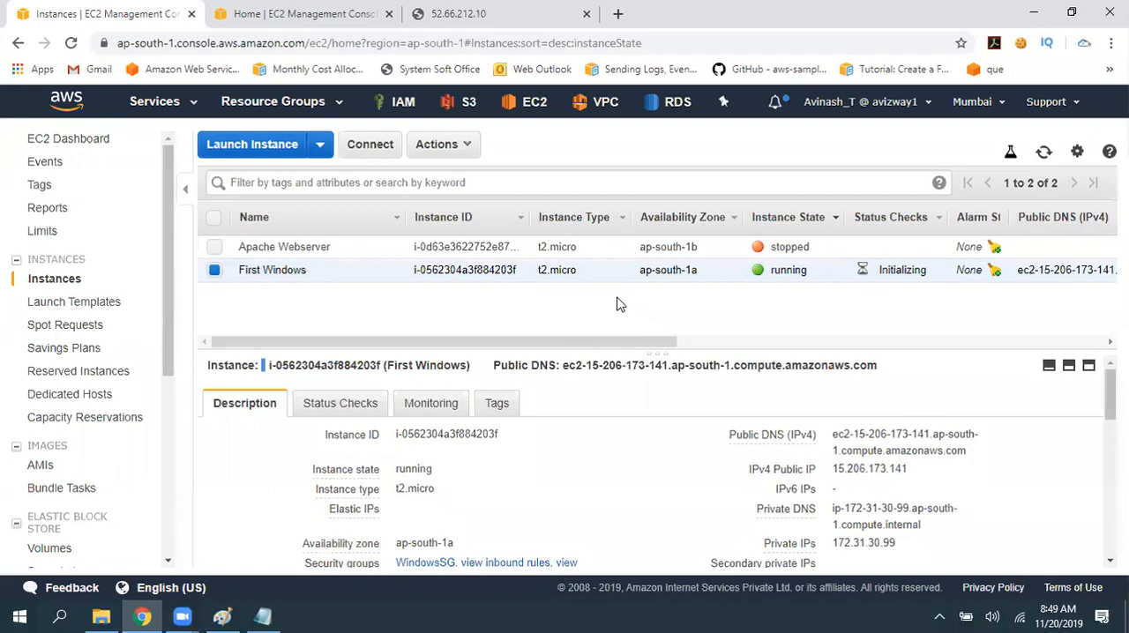
click(1045, 156)
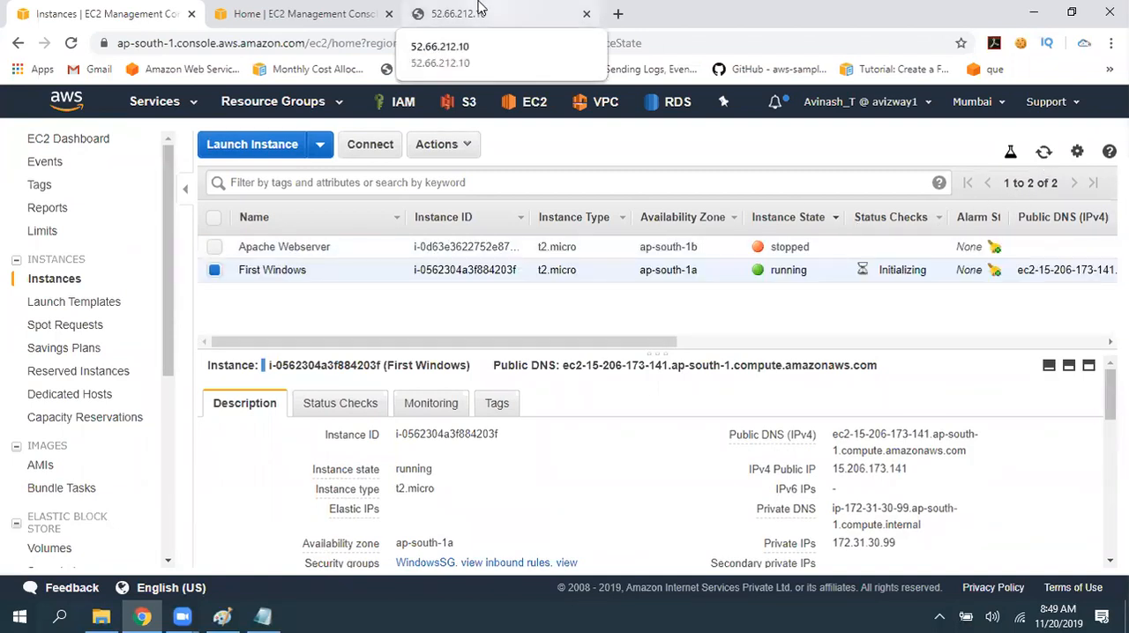
- Close the 52.66.212.10 page and copy the new IPv4 public IP of the First Windows instance
click(481, 10)
click(106, 13)
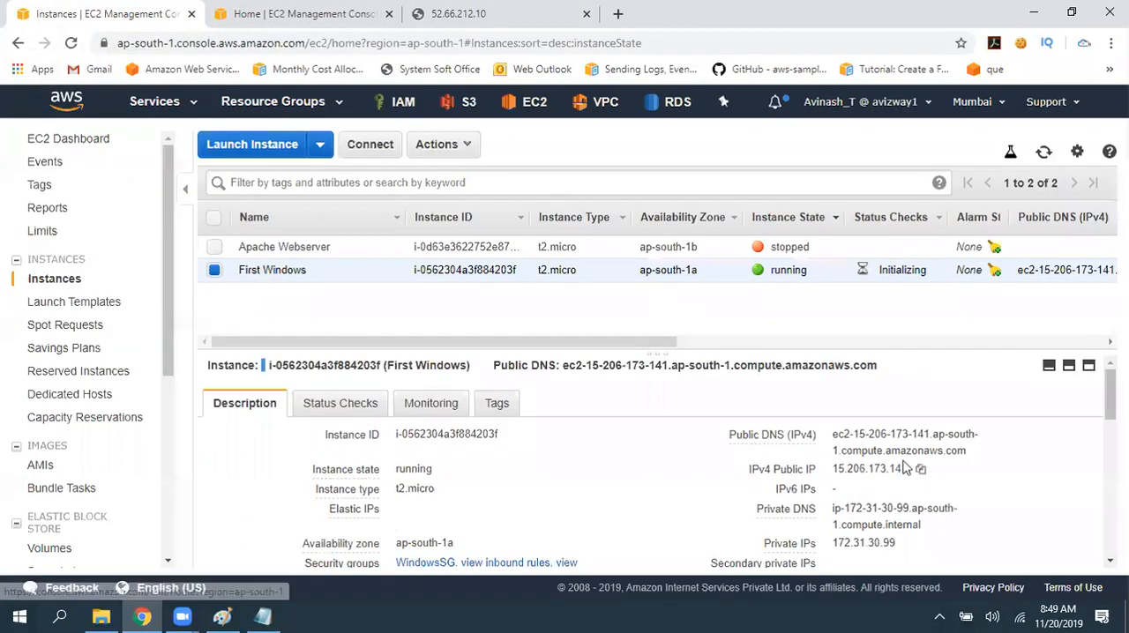
click(520, 28)
click(587, 13)
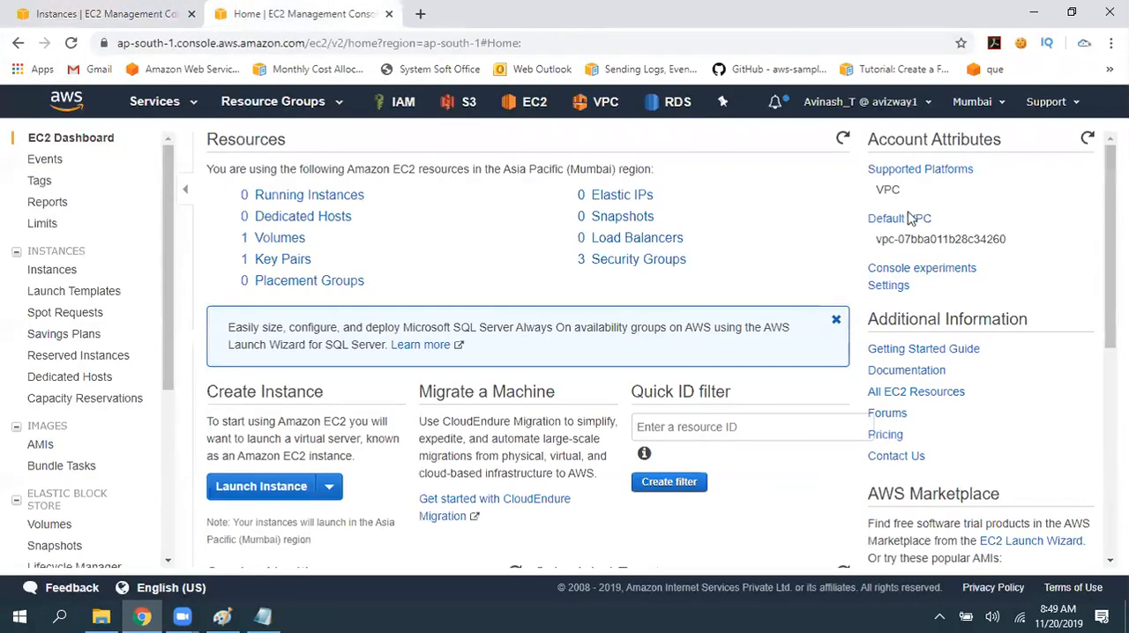
click(48, 10)
click(1044, 153)
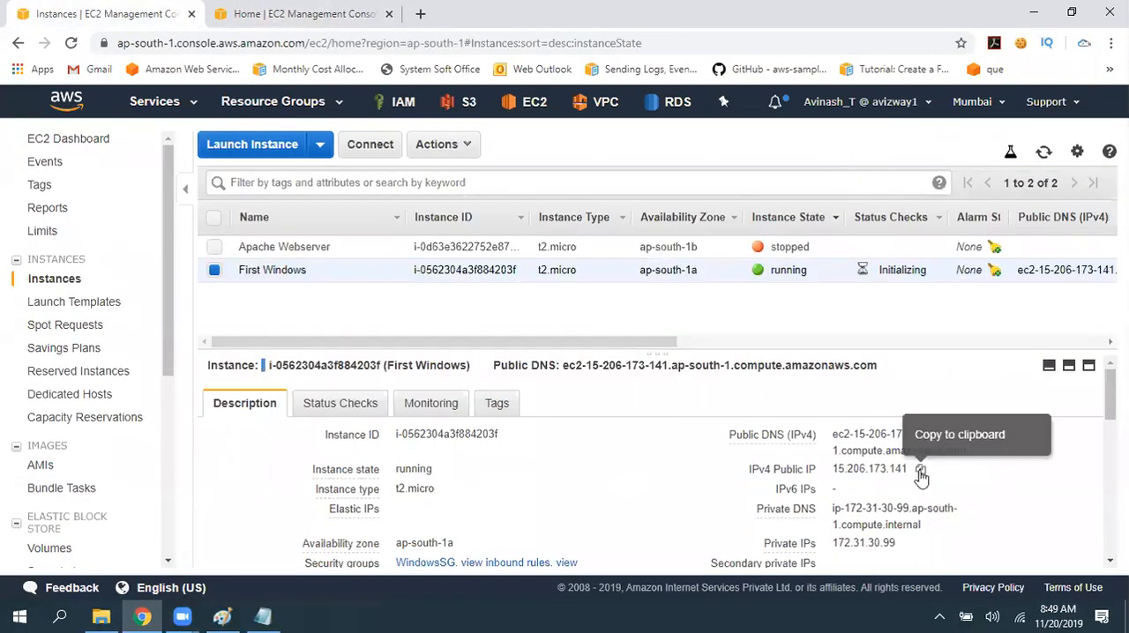
click(919, 469)
click(1044, 153)
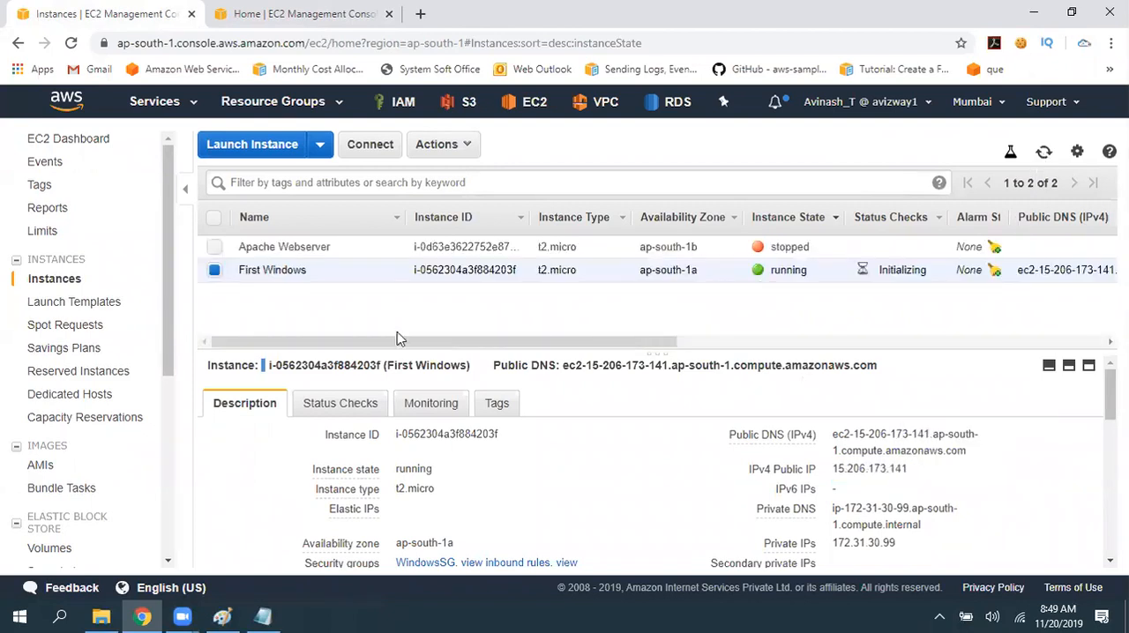
click(922, 471)
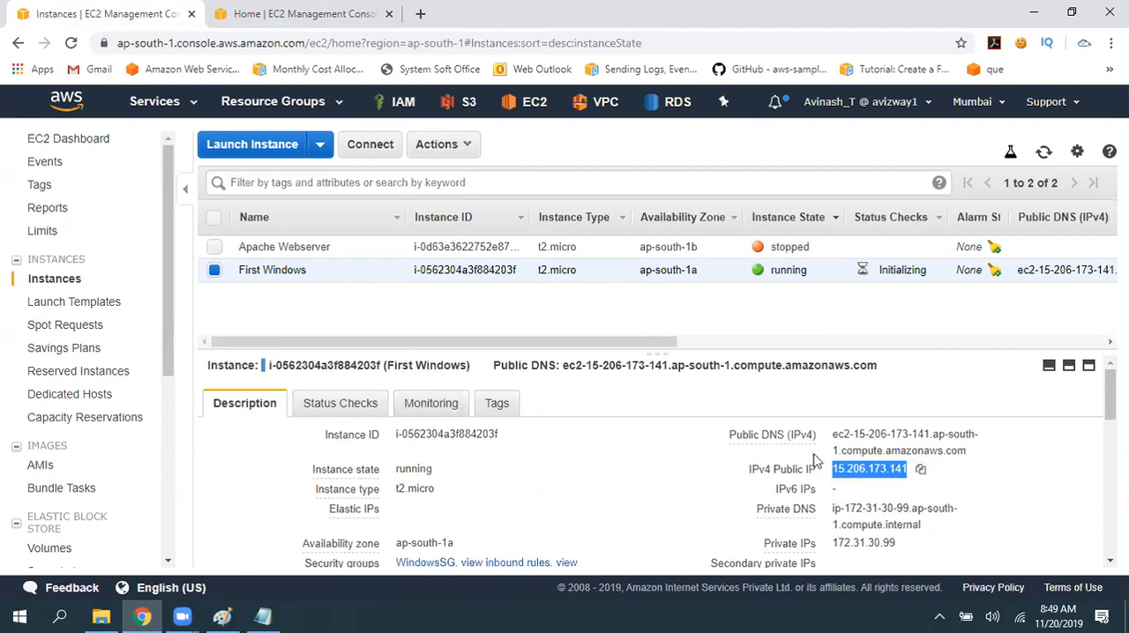
click(920, 470)
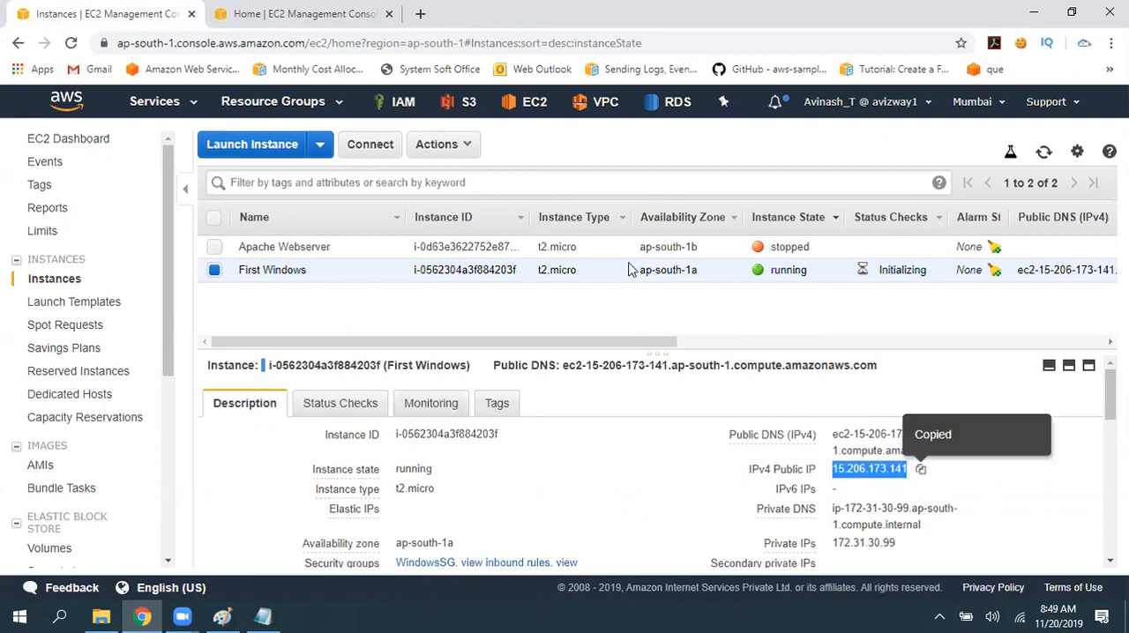
- Get an instance screenshot of First Windows, refresh it, and close it to return to the instances list
click(463, 148)
mouse_move(516, 276)
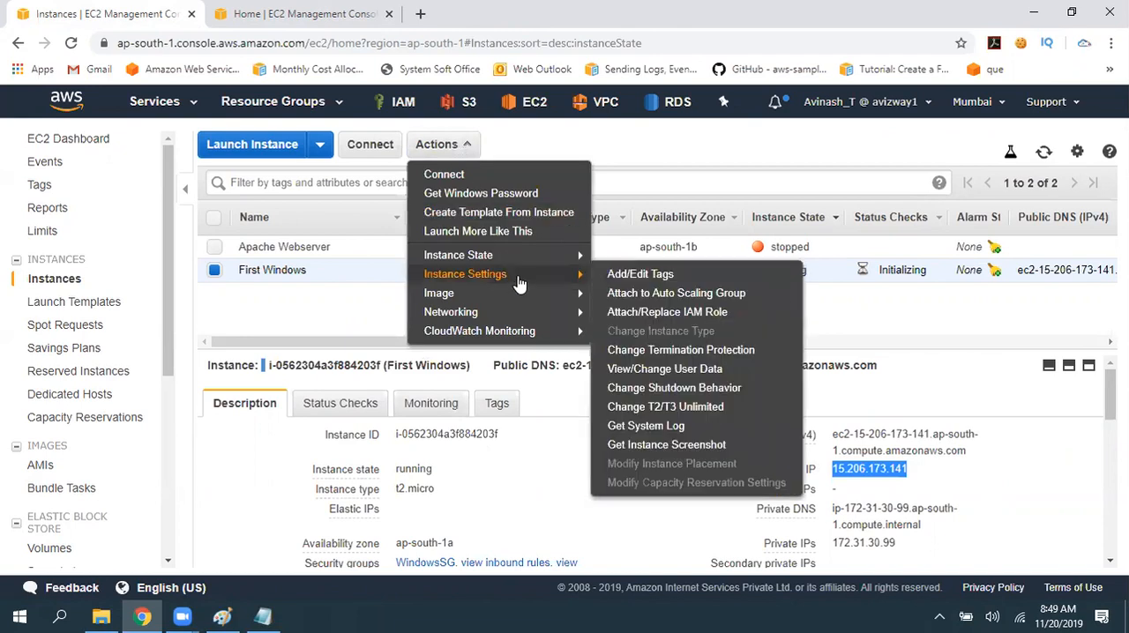
click(680, 448)
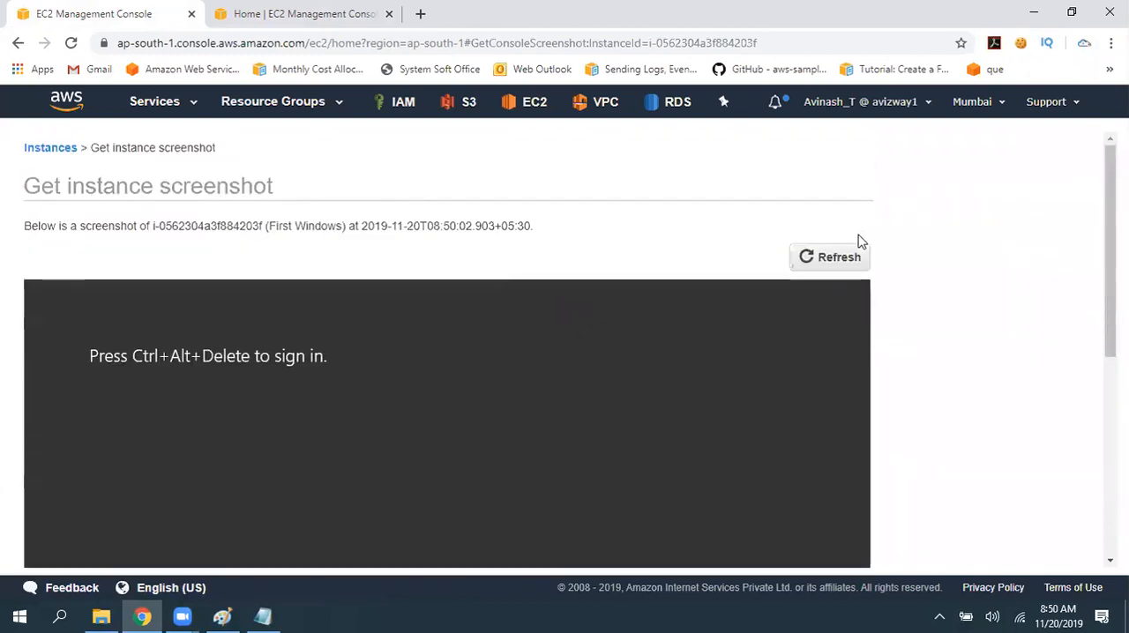
click(847, 252)
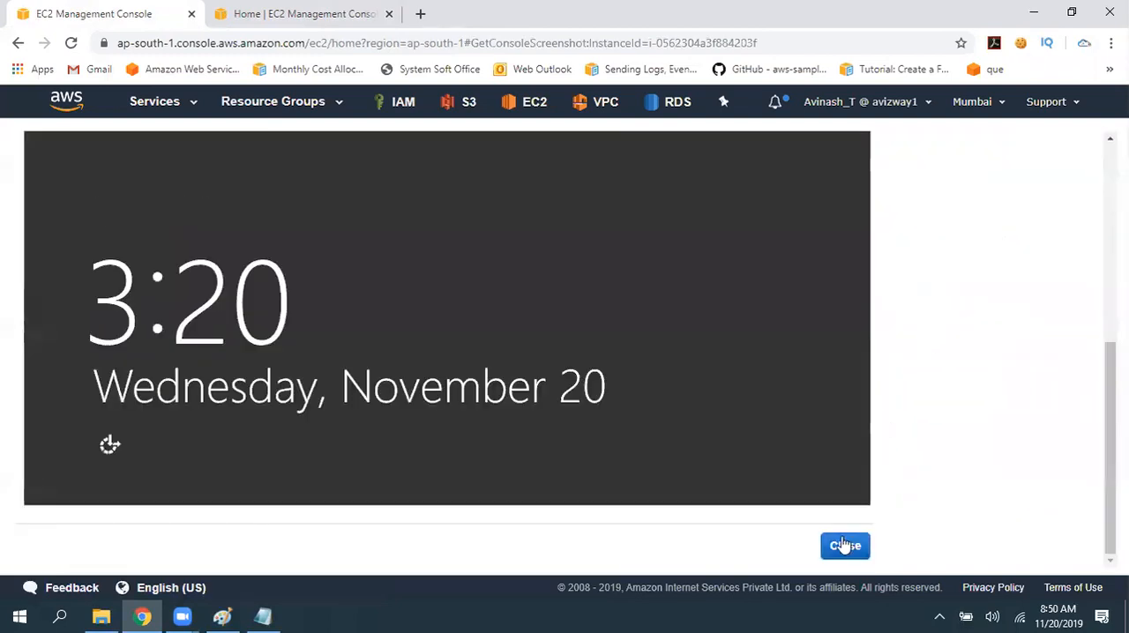
click(844, 546)
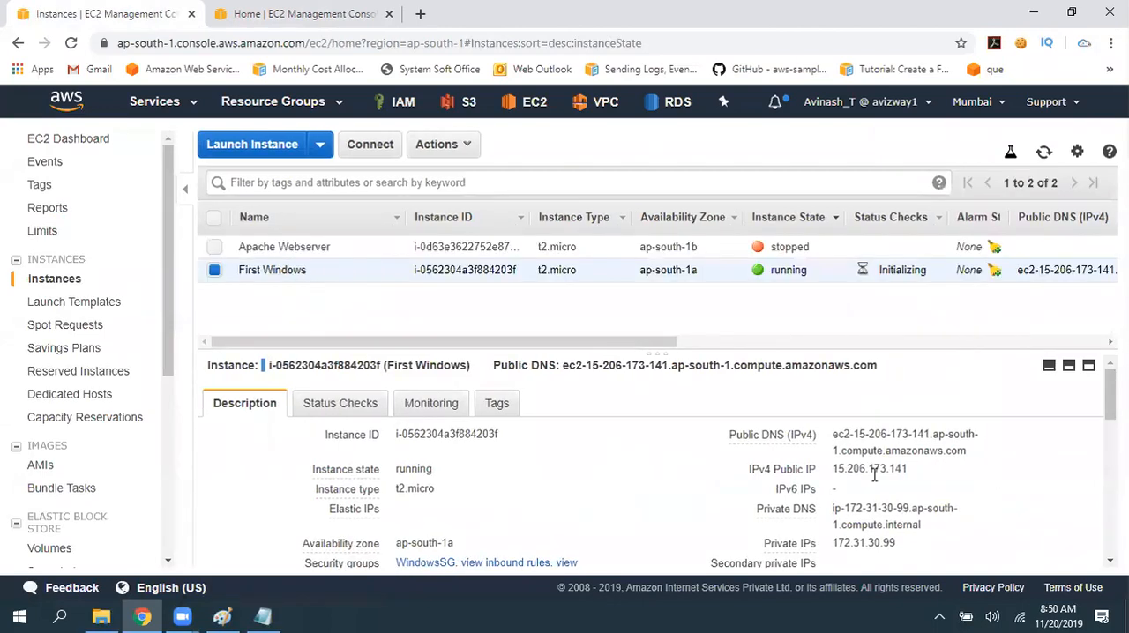
- Copy the First Windows public IP and load 15.206.173.141 in a new browser tab to check the website
click(921, 471)
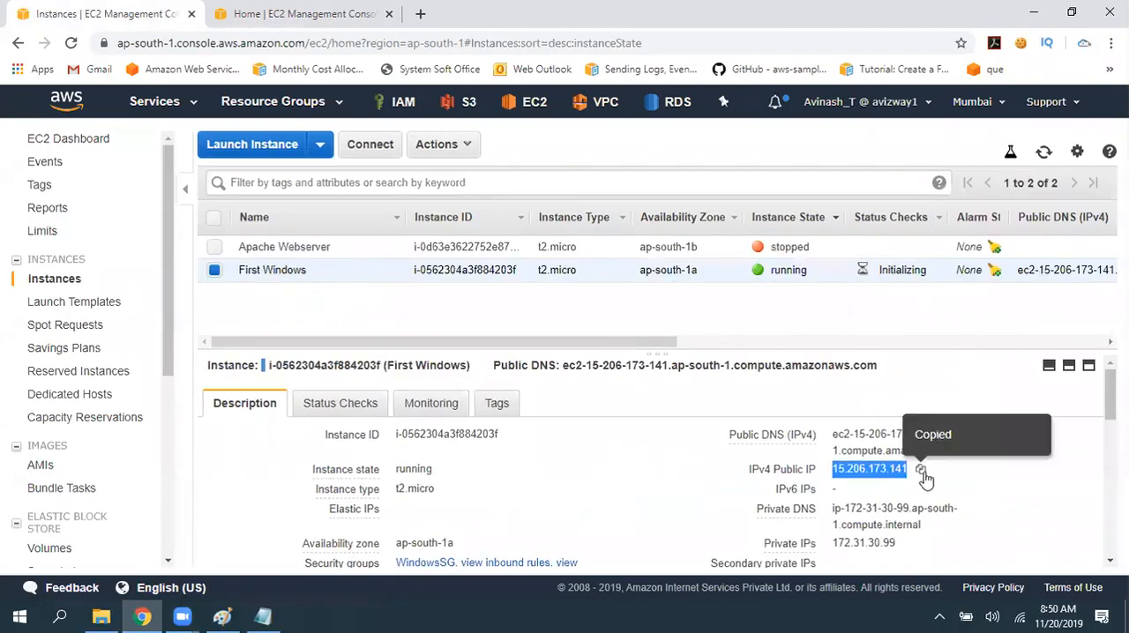
click(420, 14)
key(ctrl+v)
key(Return)
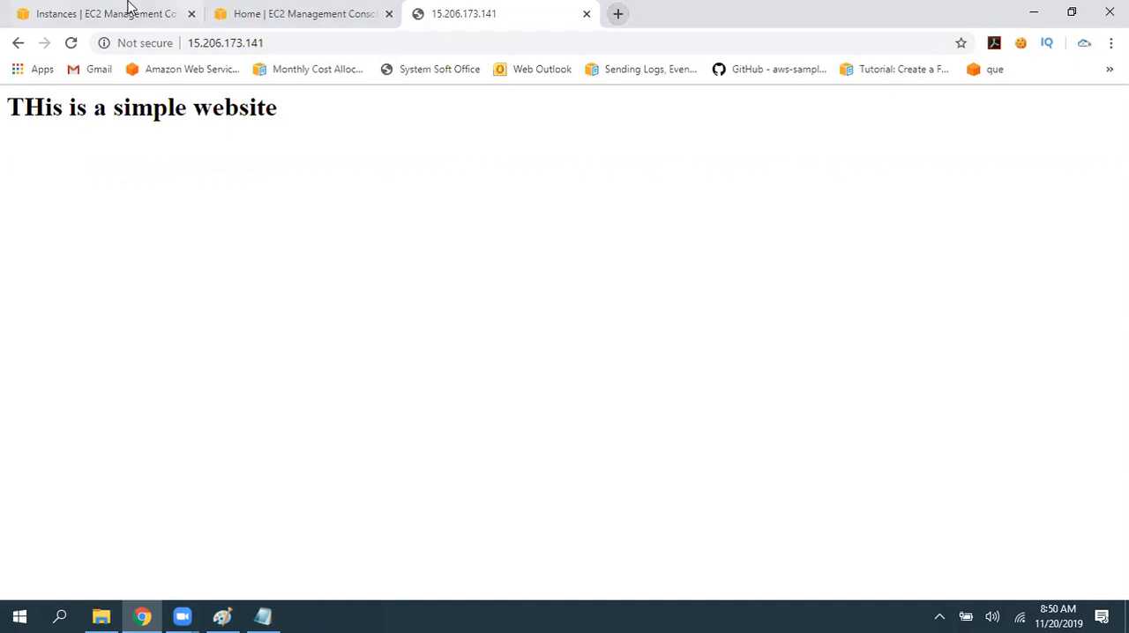
- Start a Remote Desktop connection (mstsc) to 15.206.173.141 and enter administrator as the user name
click(106, 16)
click(906, 471)
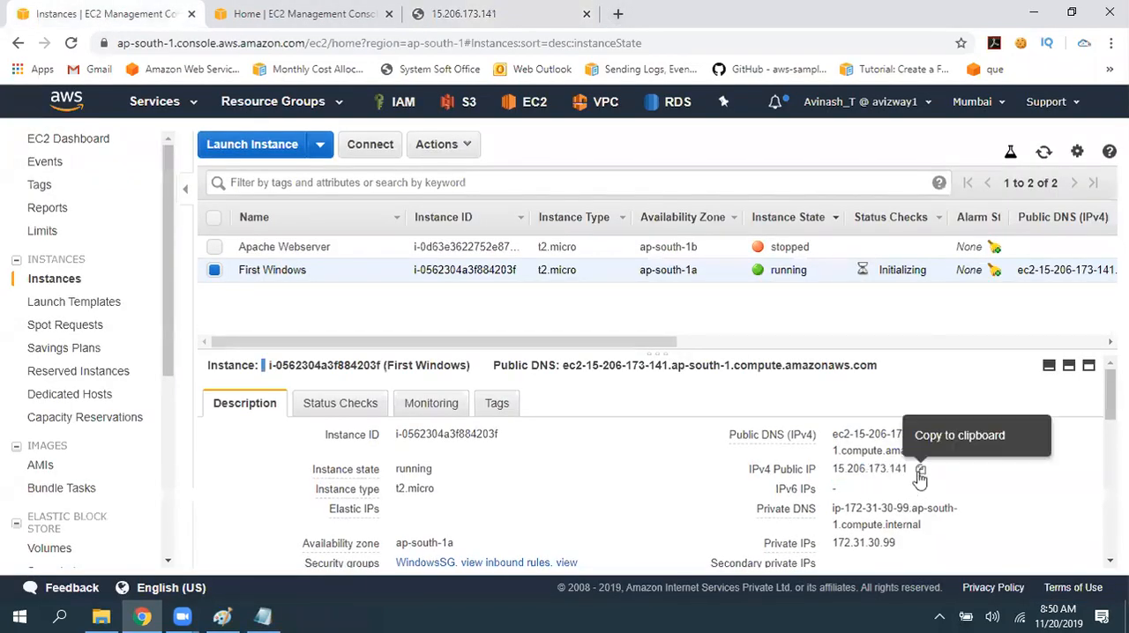
click(920, 470)
key(super+r)
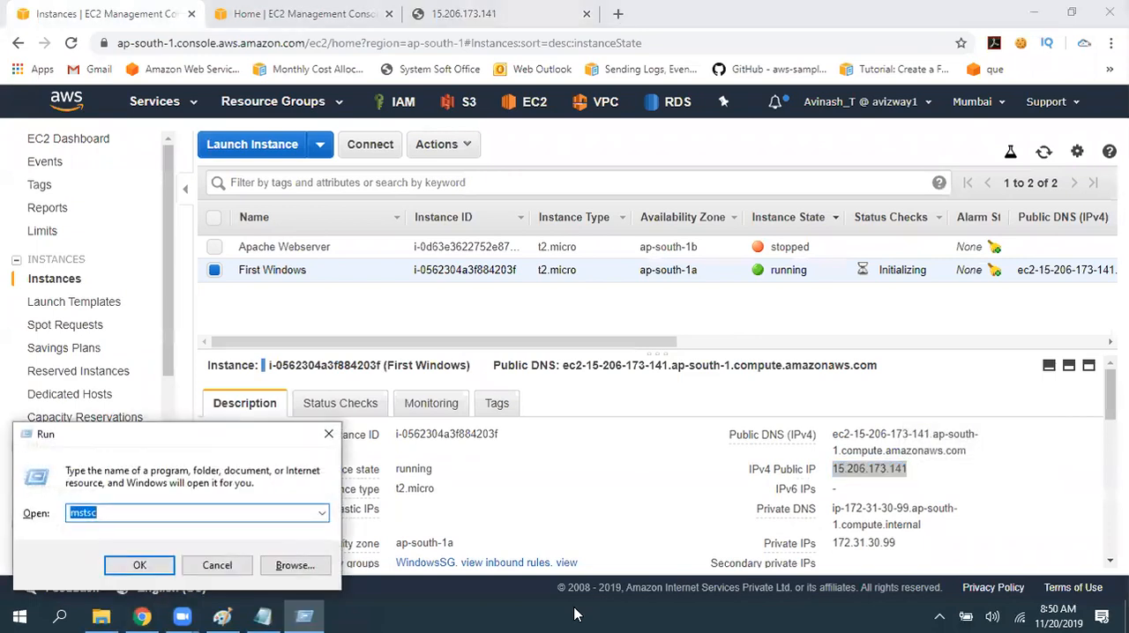
key(Return)
key(ctrl+v)
key(Return)
text(administrator)
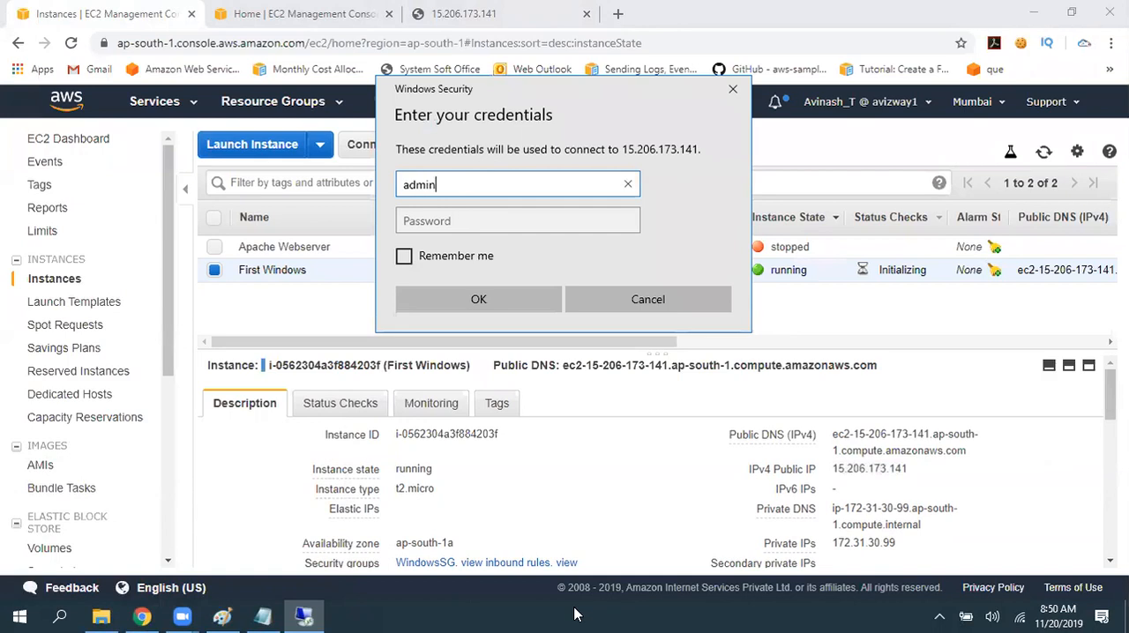
key(Tab)
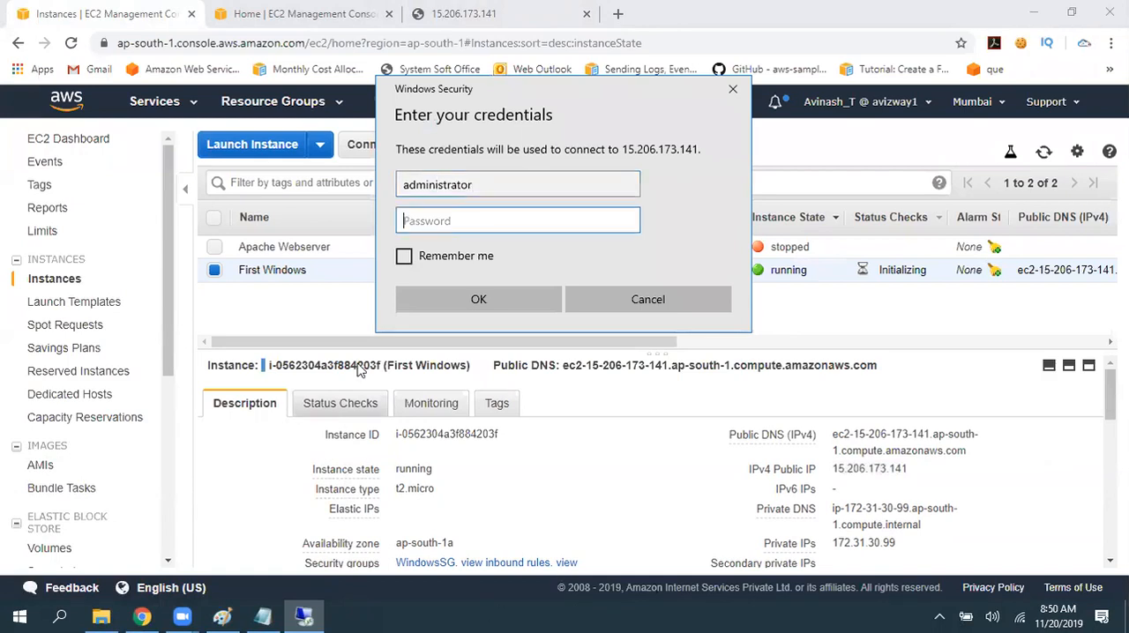
- Open the Windows password retrieval for the First Windows instance and load the key pair file aws730batch .pem
click(326, 319)
click(442, 144)
click(456, 194)
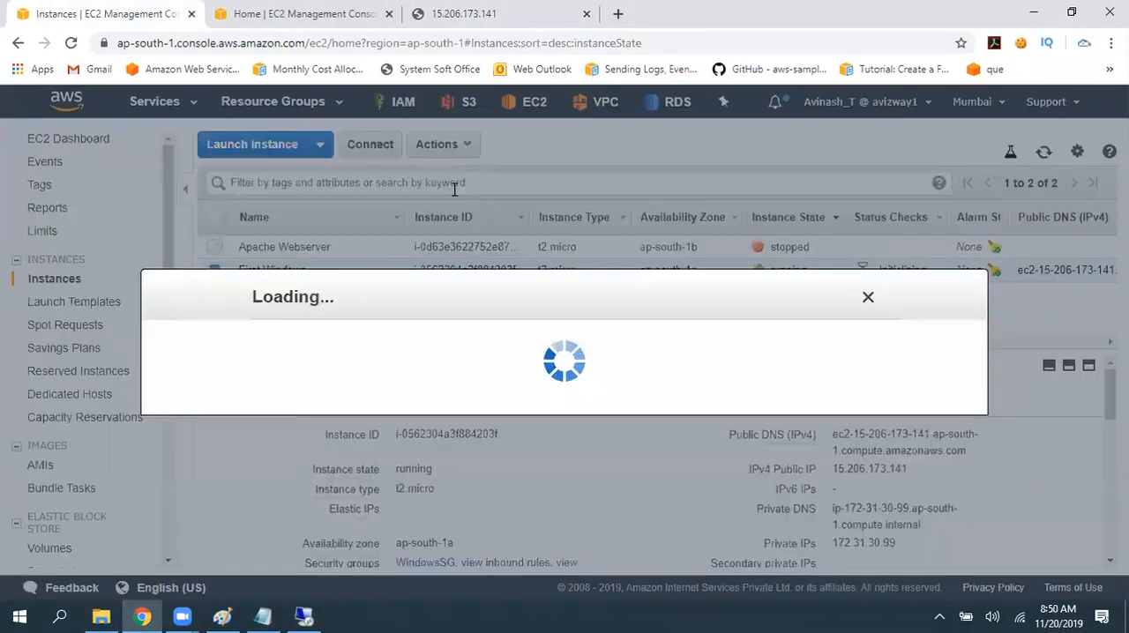
click(338, 373)
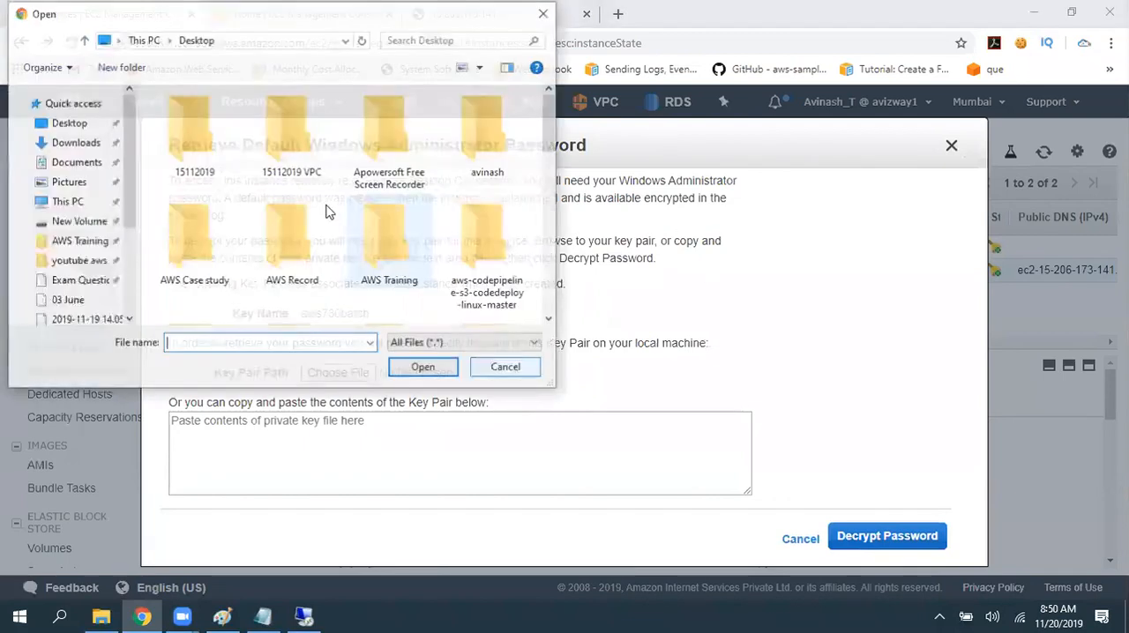
text(aws)
key(Down)
key(Down)
key(Down)
key(Down)
key(Down)
key(Down)
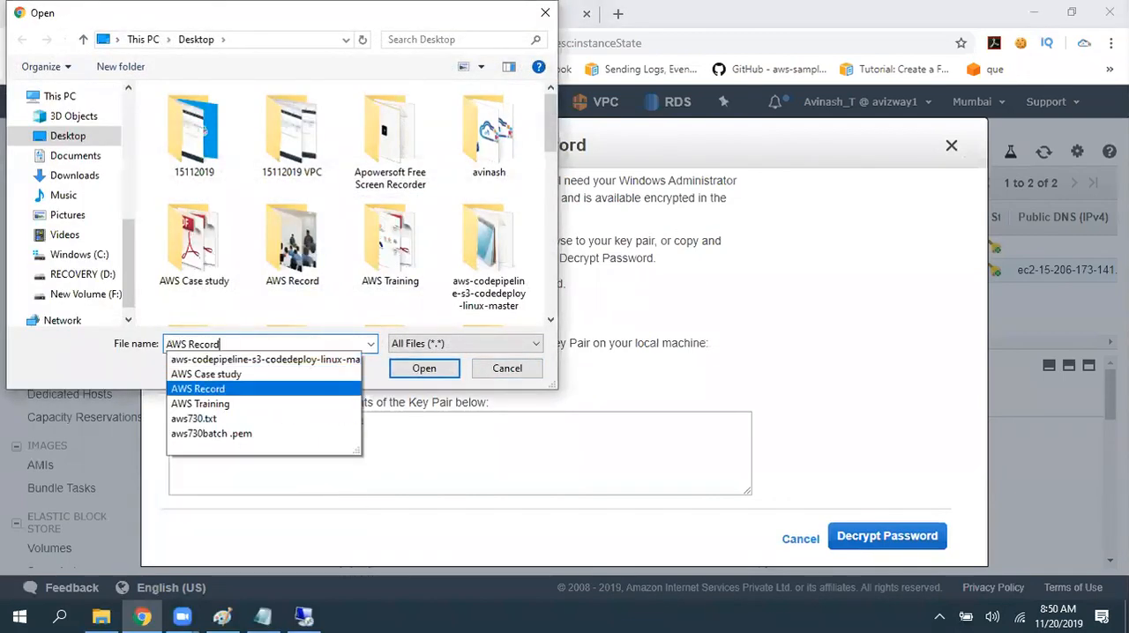
key(Return)
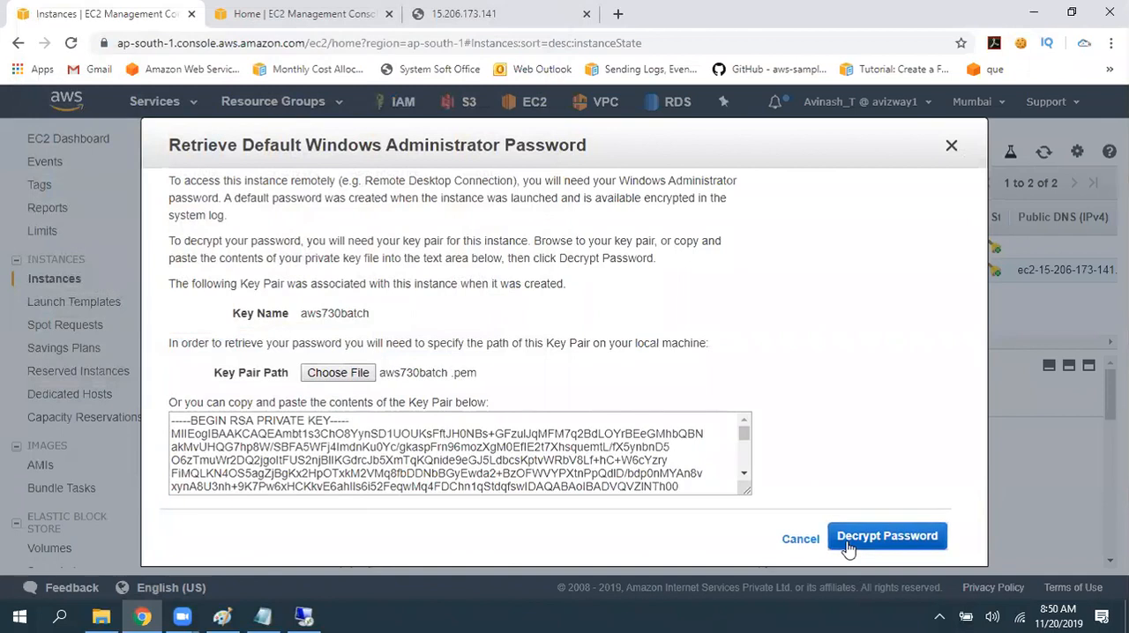
- Decrypt and copy the administrator password, paste it into the Remote Desktop credentials, and connect despite the certificate warning
click(886, 536)
click(361, 468)
click(304, 616)
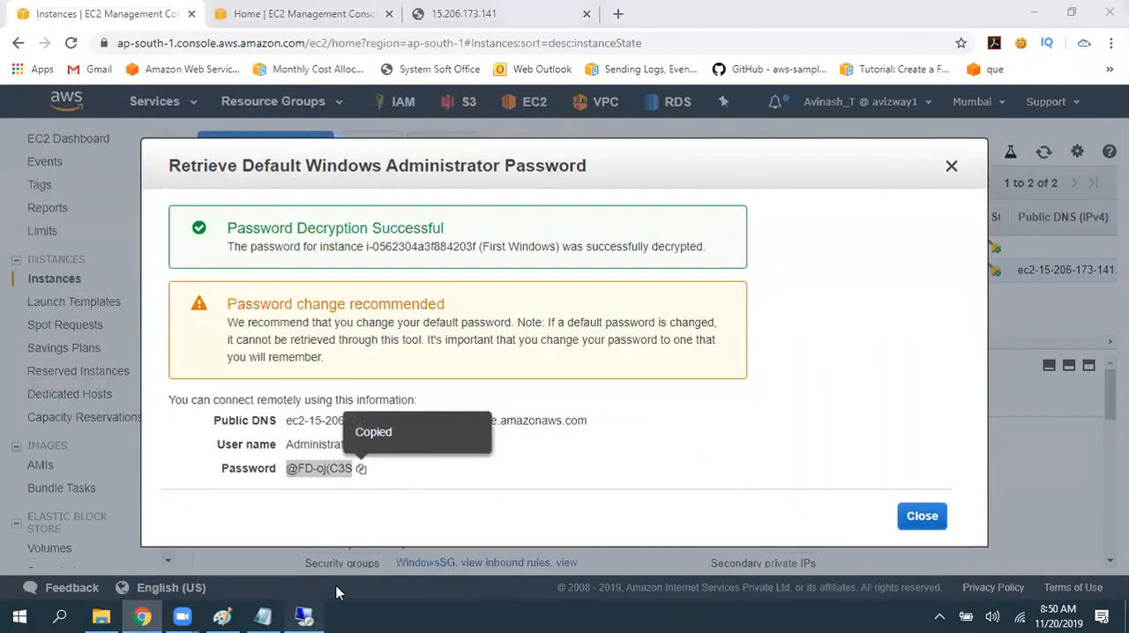
key(ctrl+v)
key(Return)
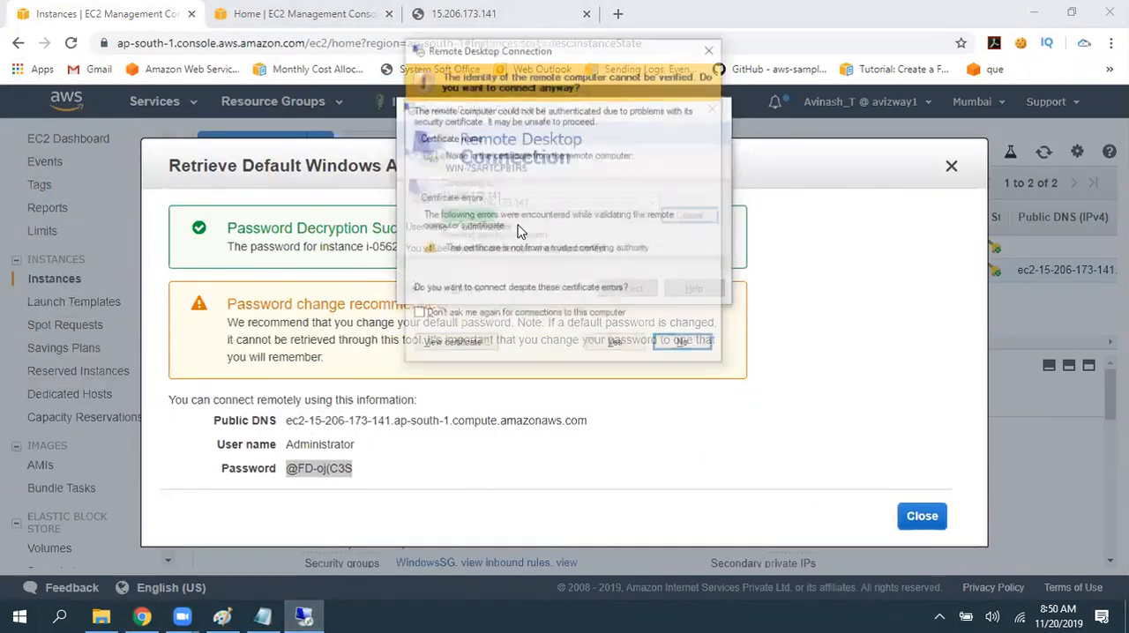
key(Left)
key(Return)
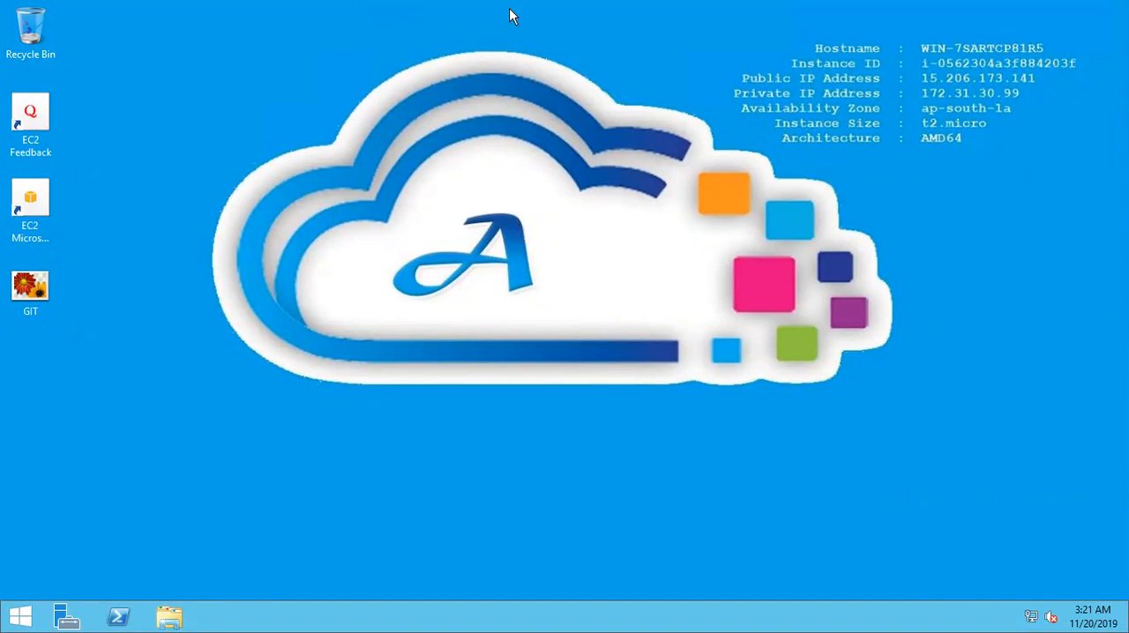
- Shift the remote session's connection bar aside, return to the EC2 console, and dismiss the decrypted password dialog
mouse_move(509, 8)
drag(509, 9, 312, 9)
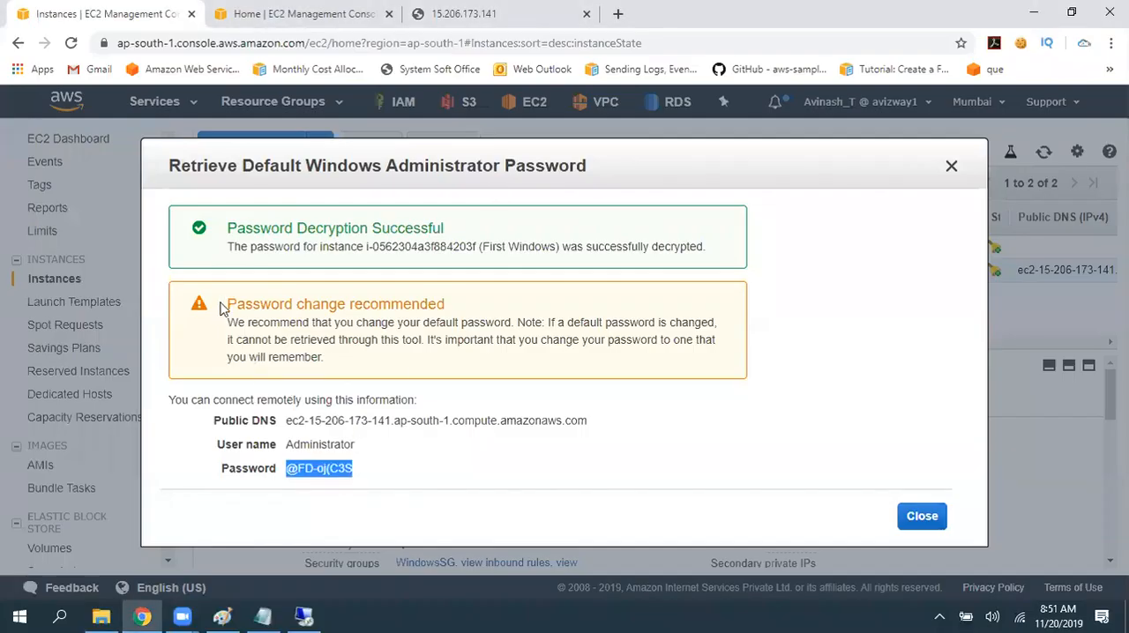
drag(224, 305, 479, 302)
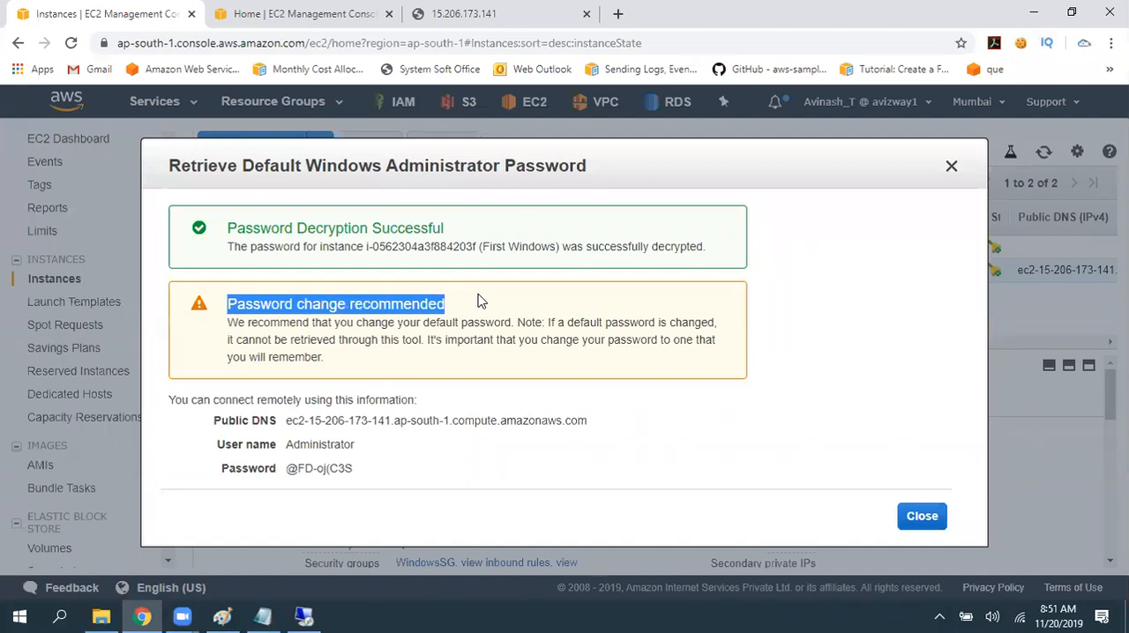
click(785, 462)
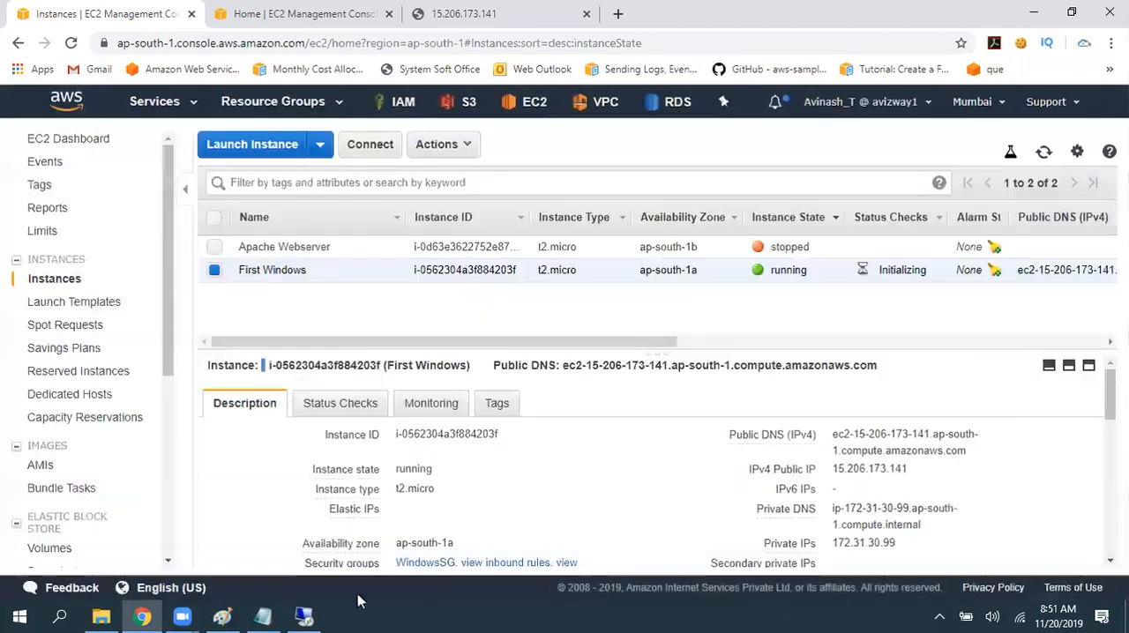
- Revisit the 15.206.173.141 remote desktop, switch back to the EC2 console, and refresh the instances list
click(298, 614)
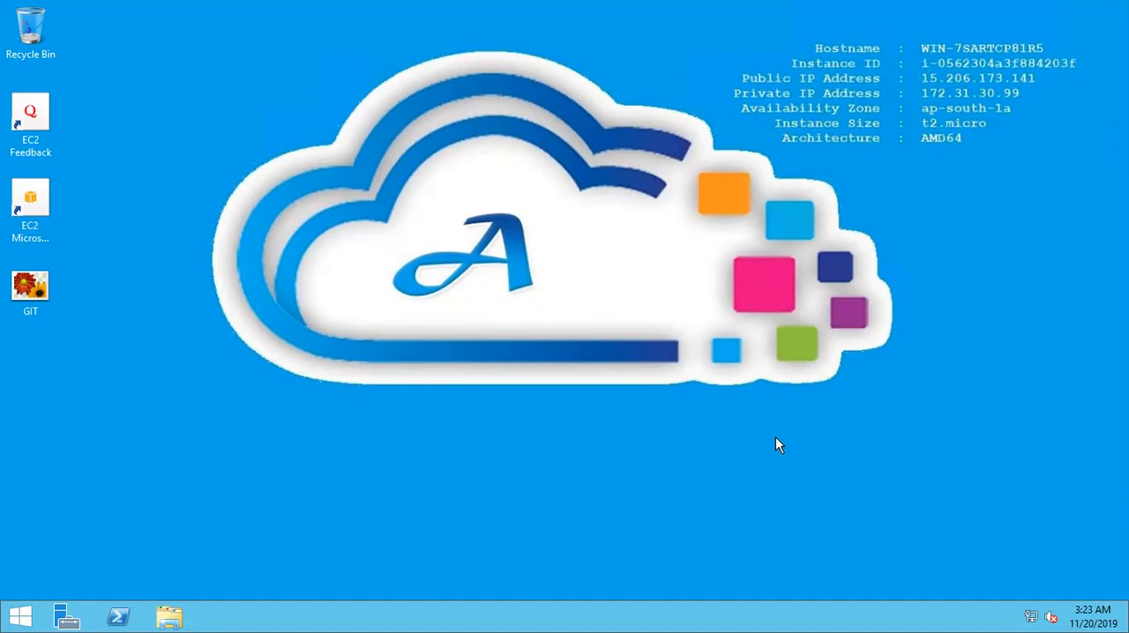
mouse_move(479, 12)
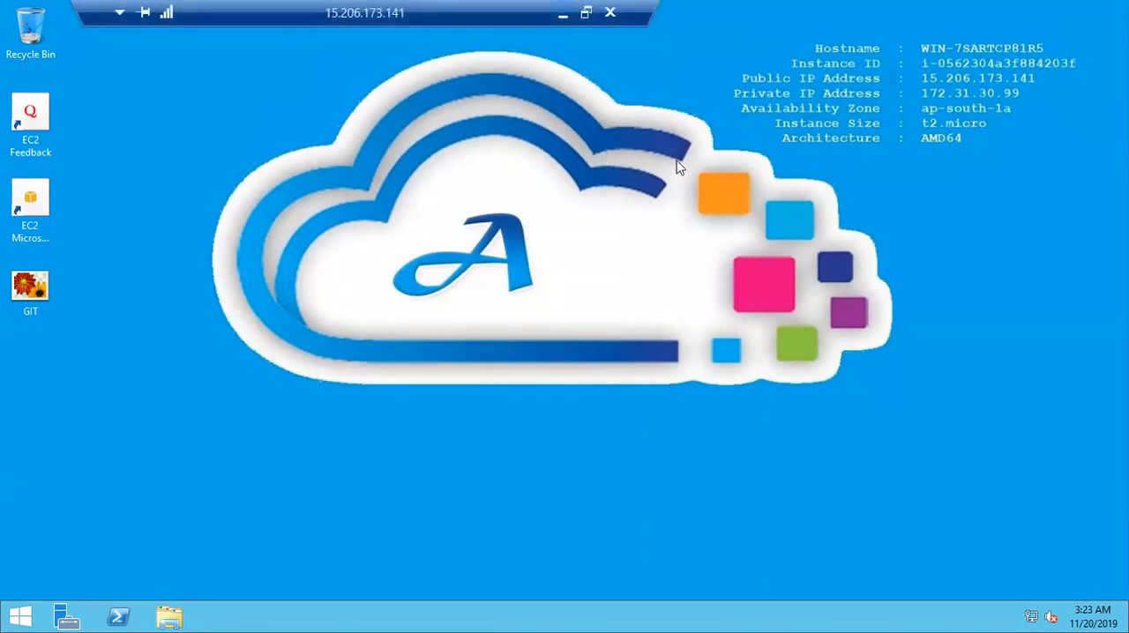
key(alt+Tab)
click(1044, 152)
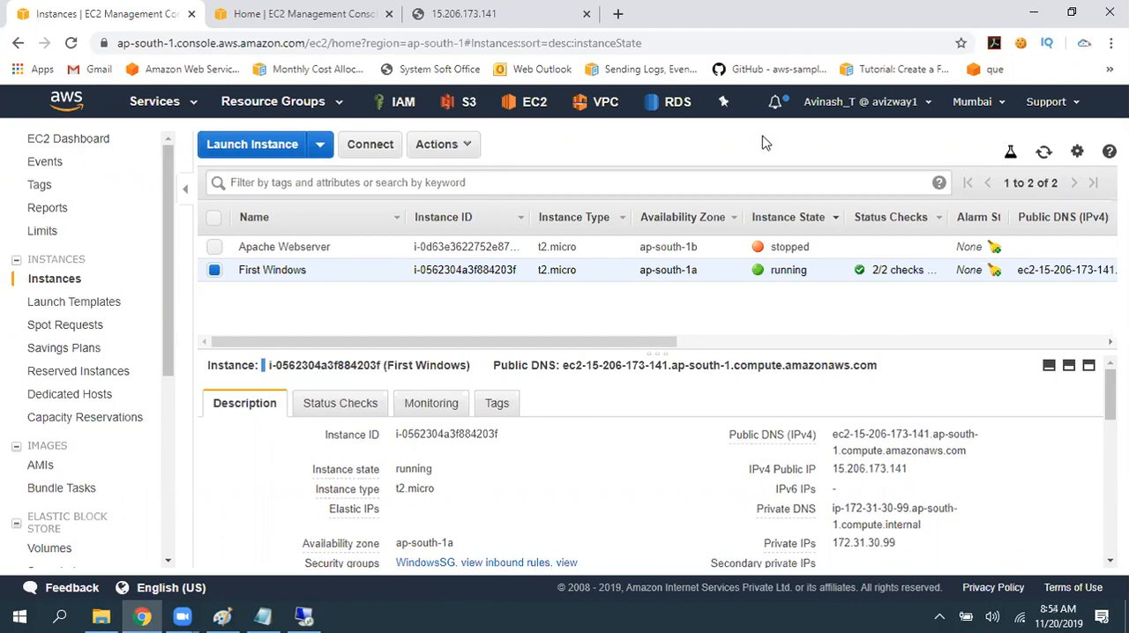
- Try to terminate the First Windows instance while its termination protection is on
click(466, 146)
mouse_move(512, 257)
click(638, 336)
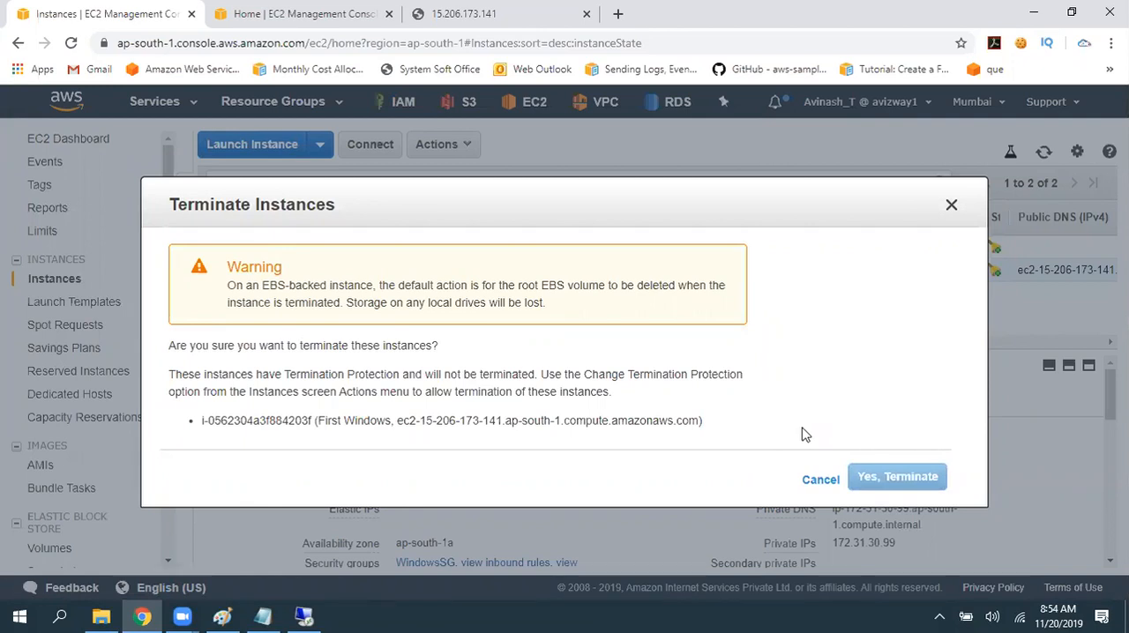
click(951, 204)
- Disable termination protection for the First Windows instance
click(439, 150)
mouse_move(485, 276)
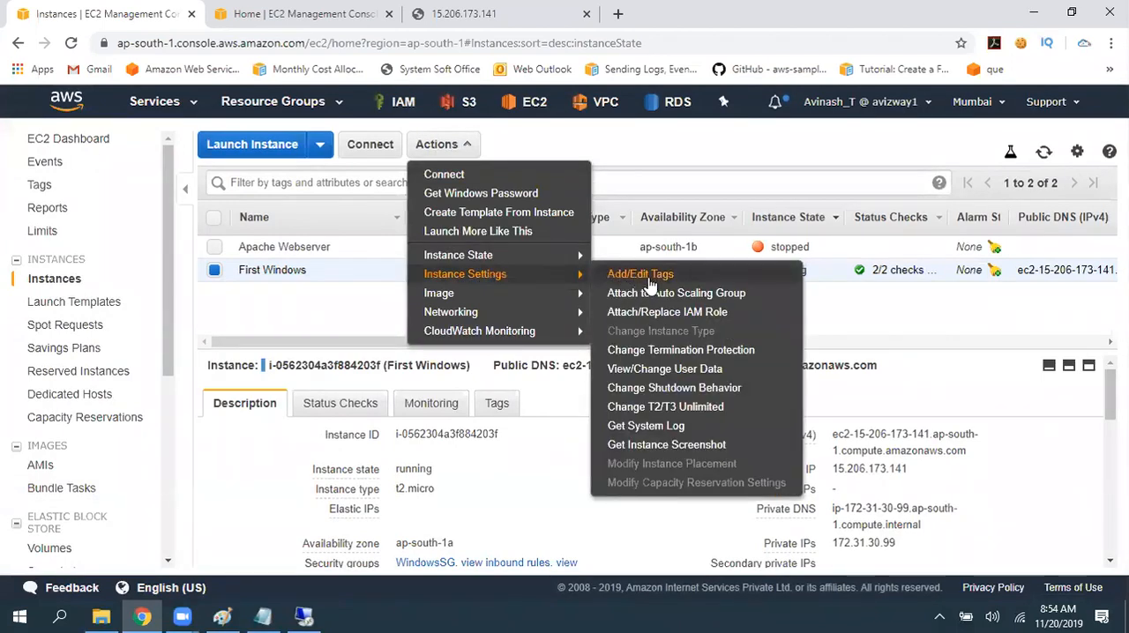
click(680, 351)
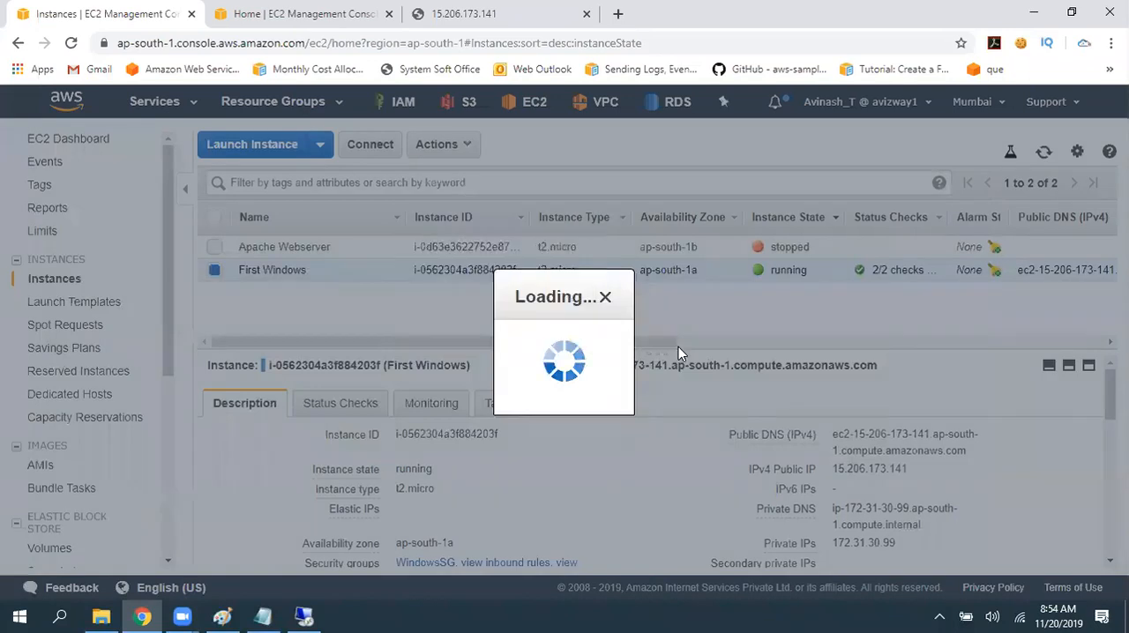
drag(565, 350, 673, 355)
click(784, 379)
click(793, 425)
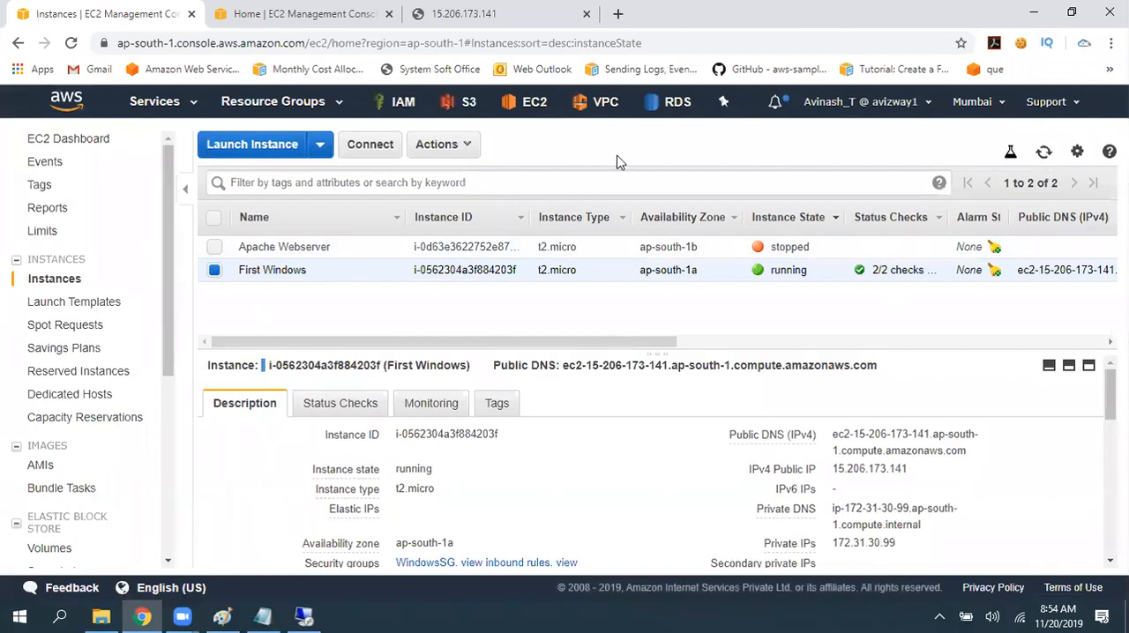
- Terminate the First Windows instance and confirm the termination
click(445, 147)
mouse_move(512, 258)
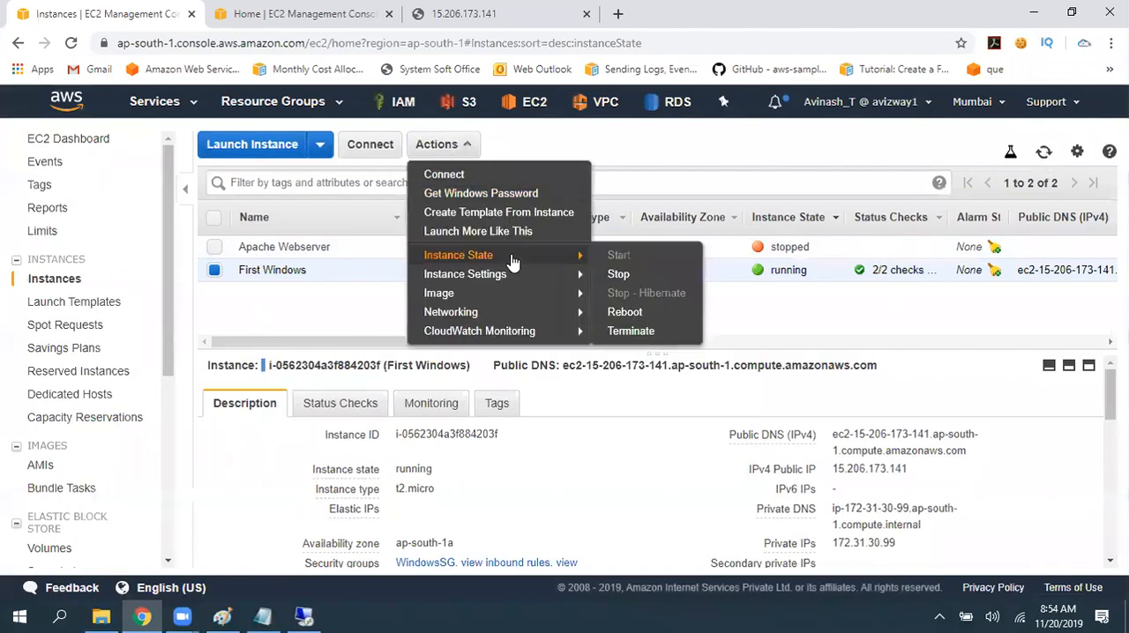
click(667, 329)
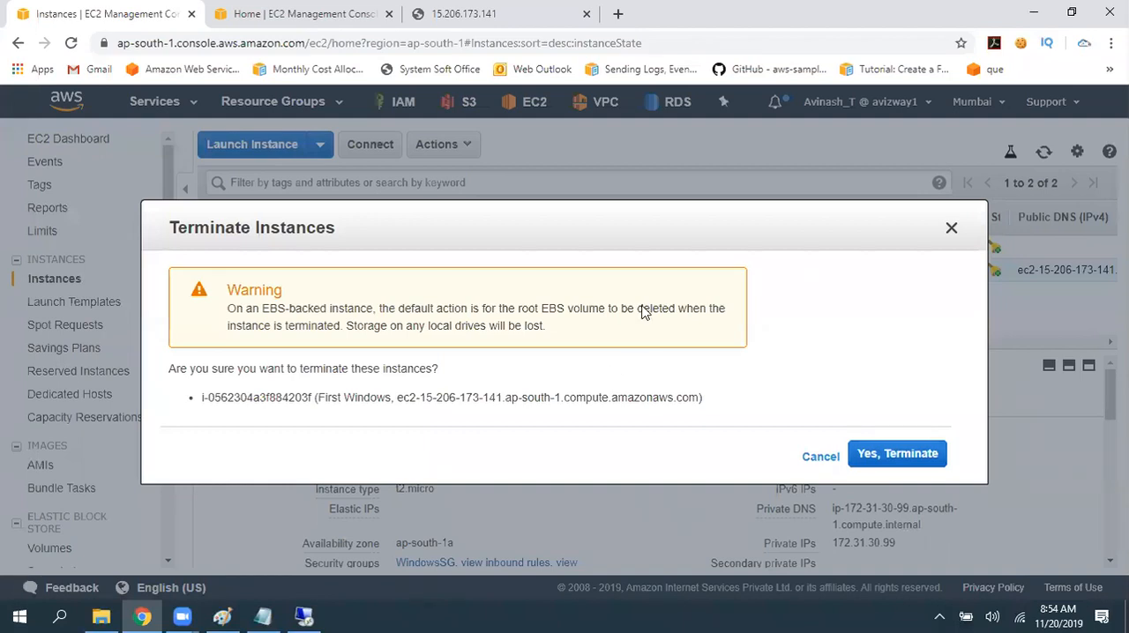
click(880, 455)
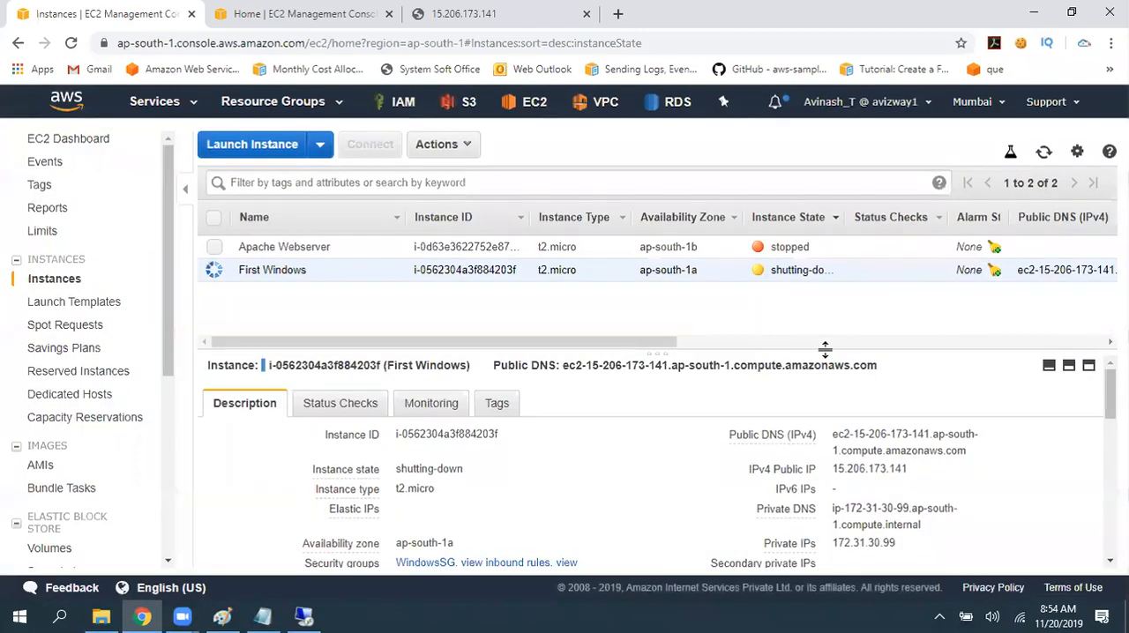
- Switch to ec2.txt in Notepad, add a "Cost :" line below the Outbound line, and save the file
key(alt+Tab)
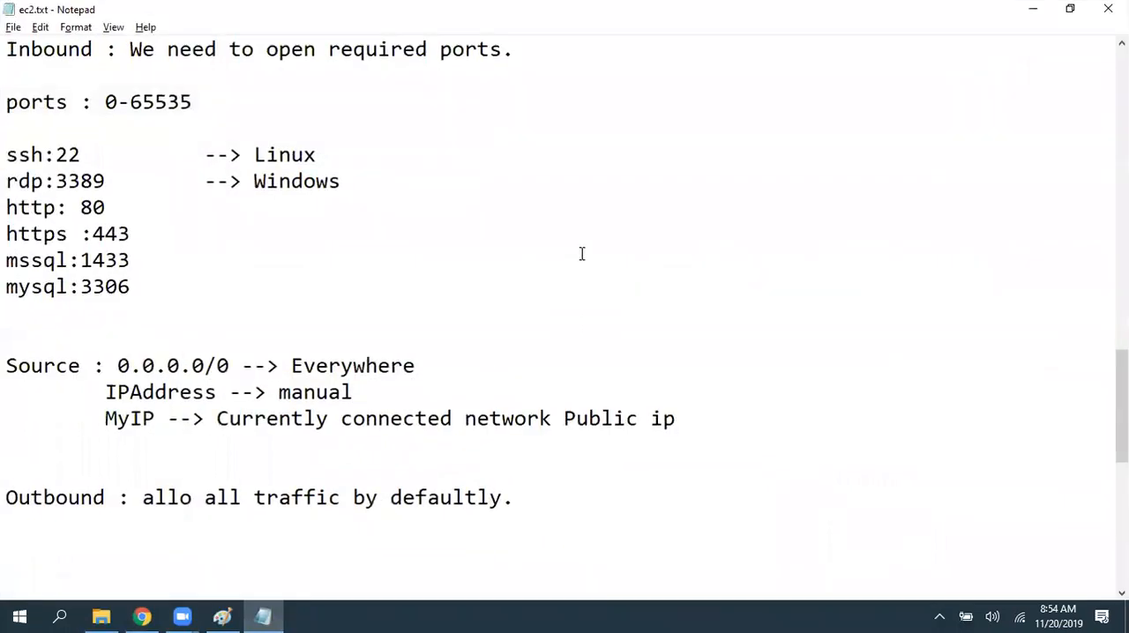
scroll(576, 269, down, 4)
click(602, 200)
key(Return)
key(Return)
key(Return)
text(COst :)
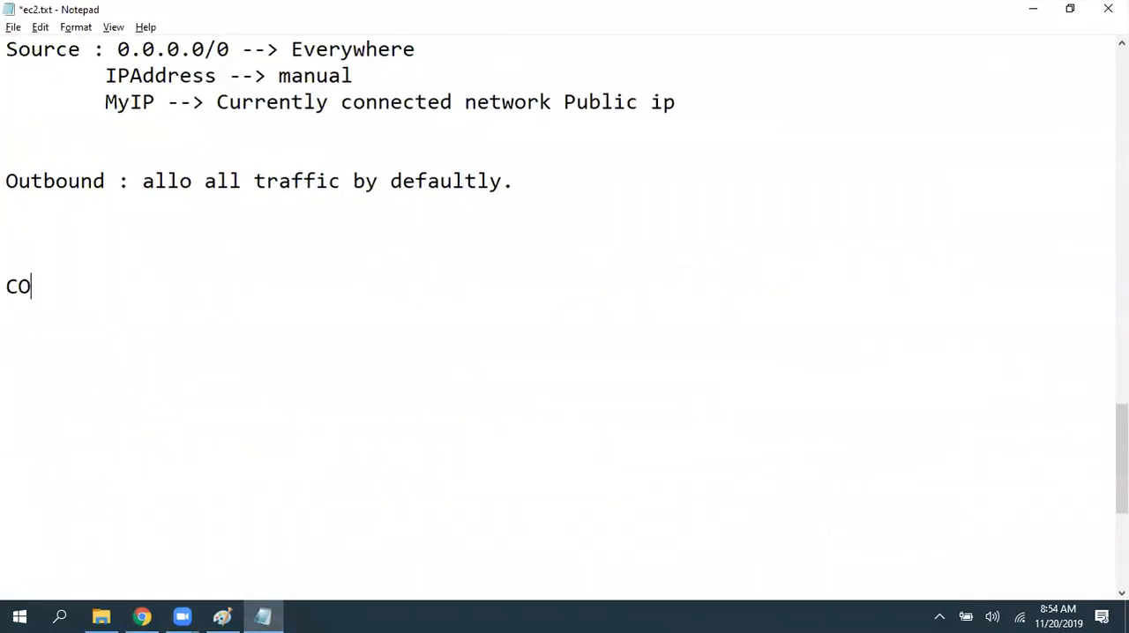
key(Home)
key(Right)
key(Right)
key(BackSpace)
text(o)
key(ctrl+s)
- Write "Free Tier : 750 Hrs/Month, t2.micro Windows Instance" above the Cost line, leaving a blank line between them
text(Free Tier :)
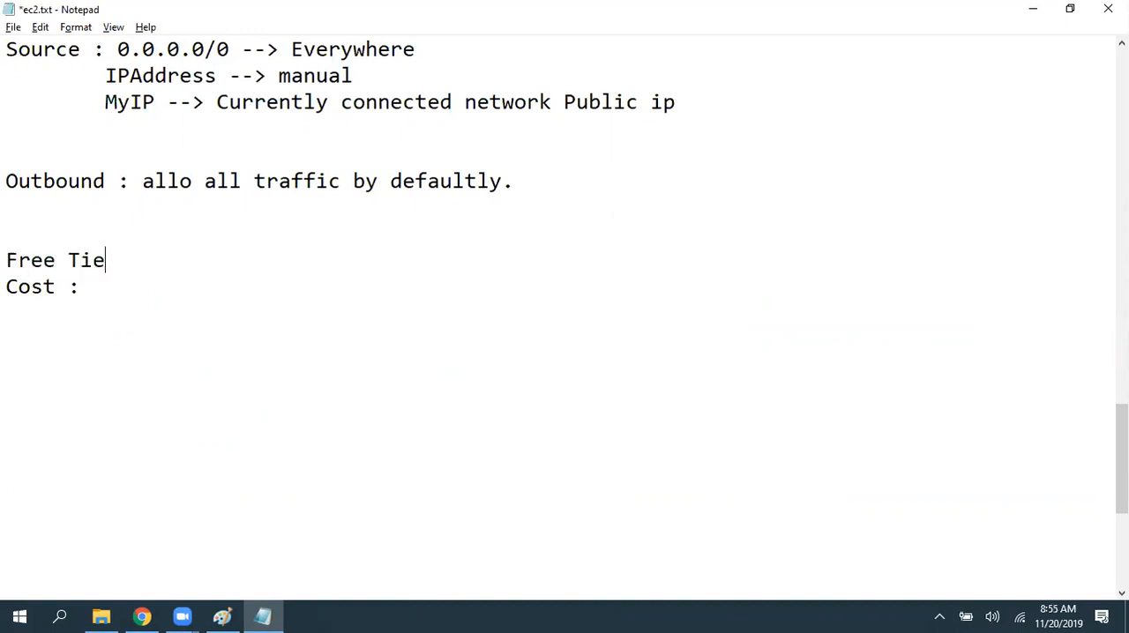
key(Return)
key(Up)
key(Up)
key(Down)
key(End)
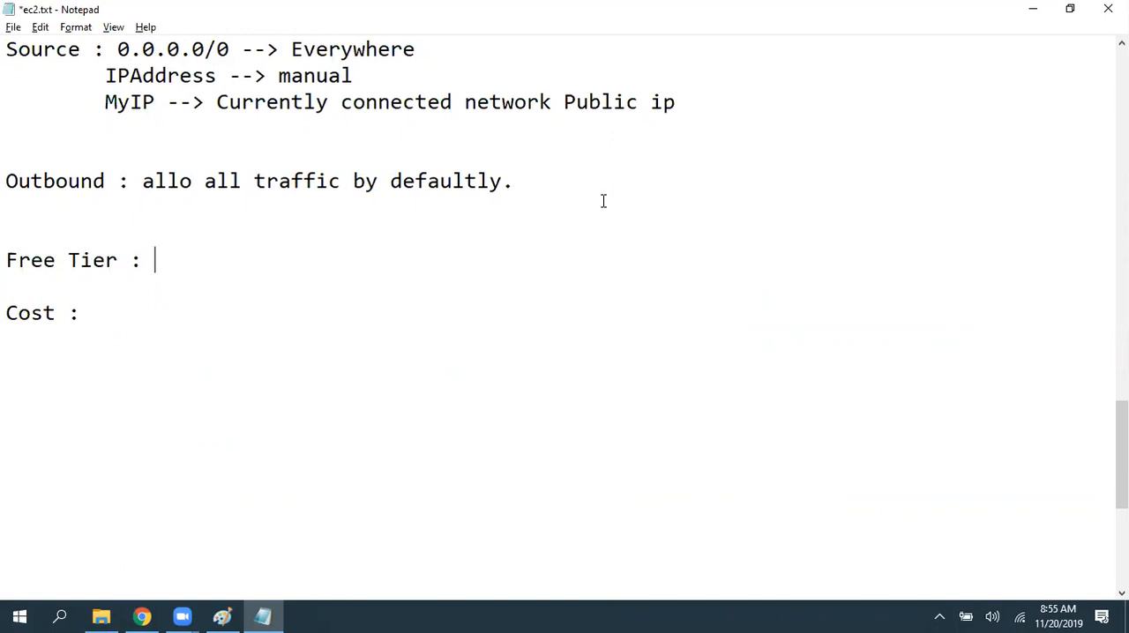
text(750 Hrs)
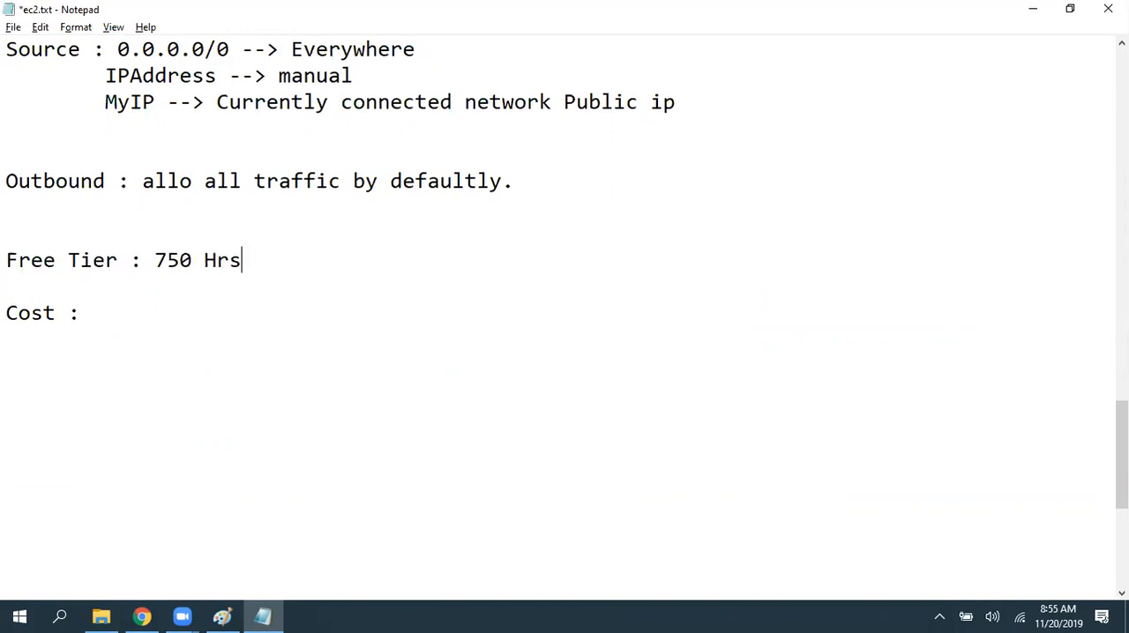
text(/Month, t2.micro Windows I)
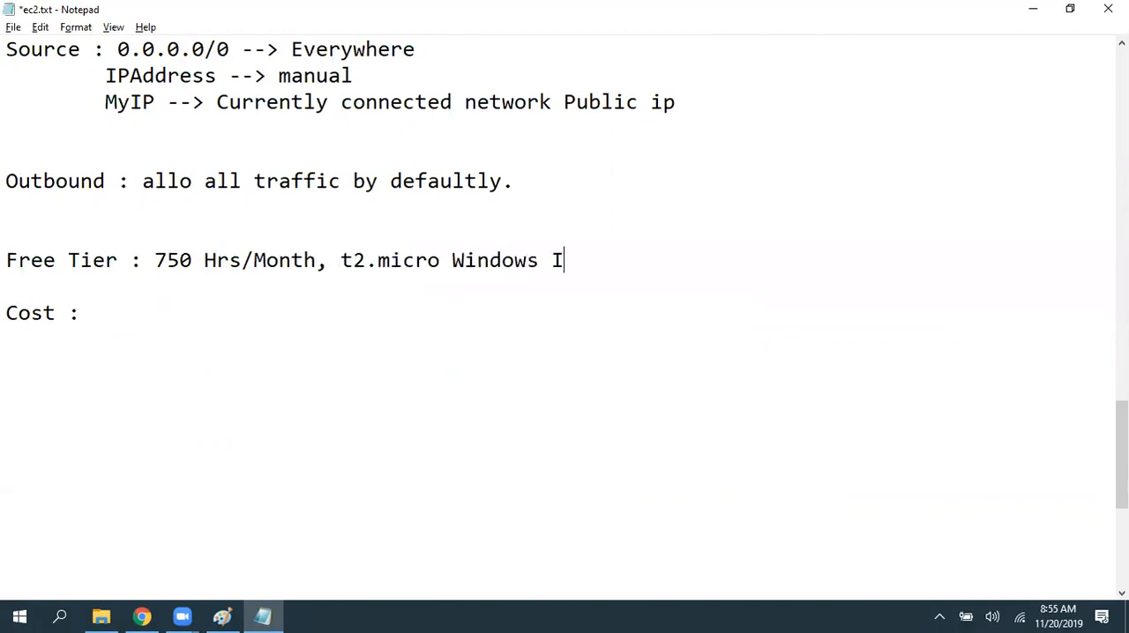
text(nstance)
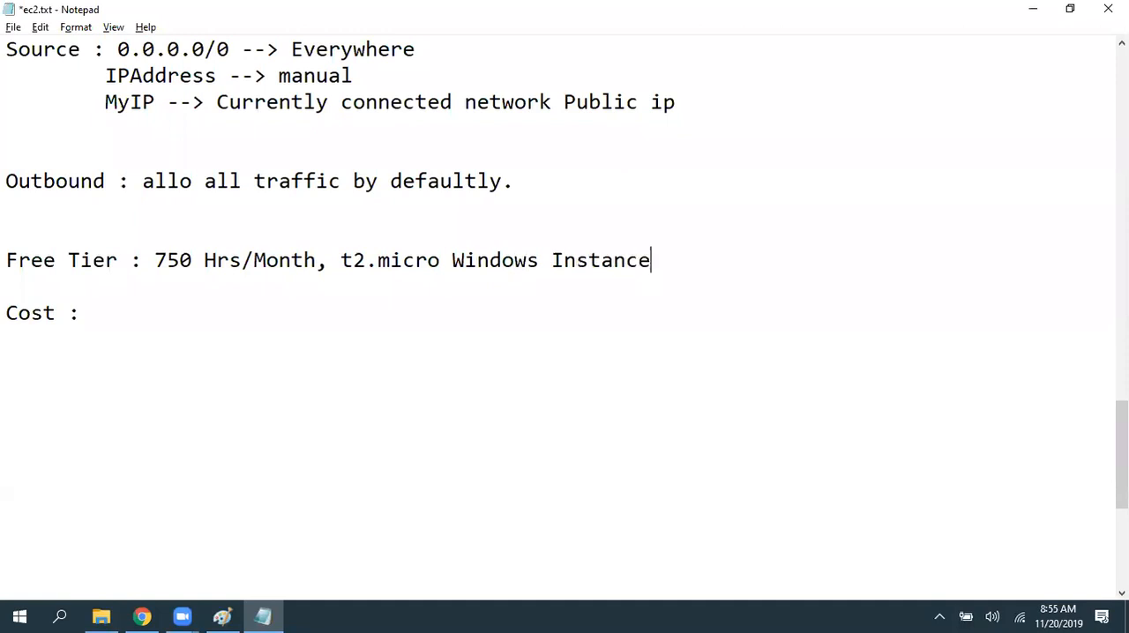
- Copy the free tier text onto the line below and change the copy to "750 Hrs/Month, t2.micro Linux Instance"
key(shift+Home)
key(shift+Right)
key(shift+Right)
key(shift+Right)
key(shift+Right)
key(shift+Right)
key(shift+Right)
key(shift+Right)
key(shift+Right)
key(shift+Right)
key(shift+Right)
key(shift+Right)
key(shift+Right)
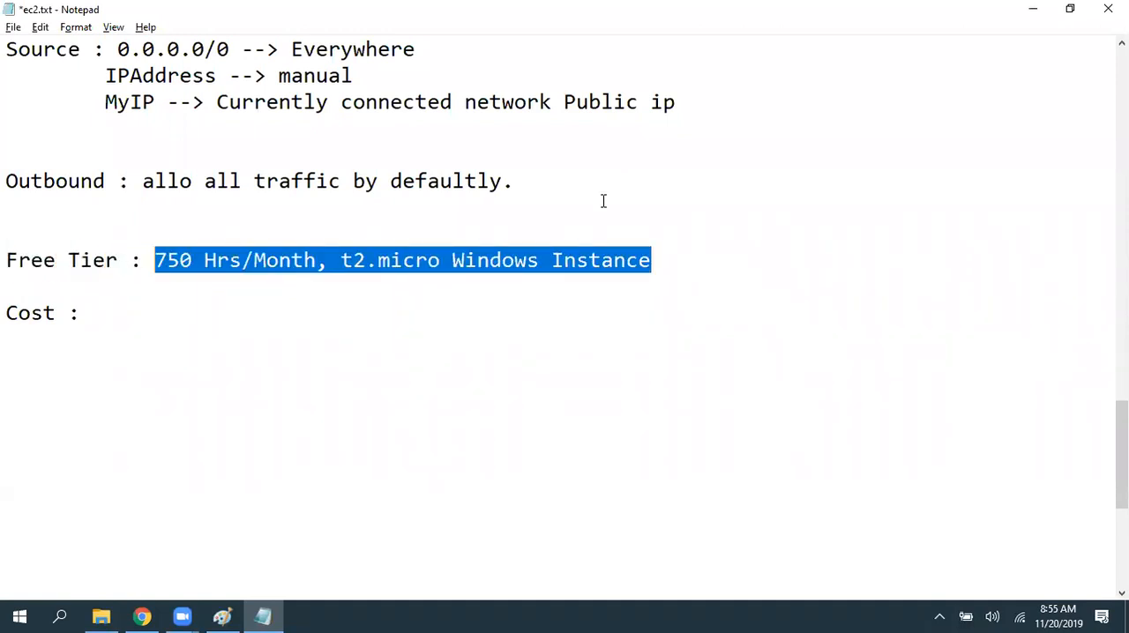
key(ctrl+c)
key(Down)
key(ctrl+v)
key(Left)
key(Left)
key(Left)
key(Left)
key(Left)
key(Left)
key(Left)
key(Left)
key(Left)
key(BackSpace)
key(BackSpace)
key(BackSpace)
key(BackSpace)
key(BackSpace)
key(BackSpace)
key(BackSpace)
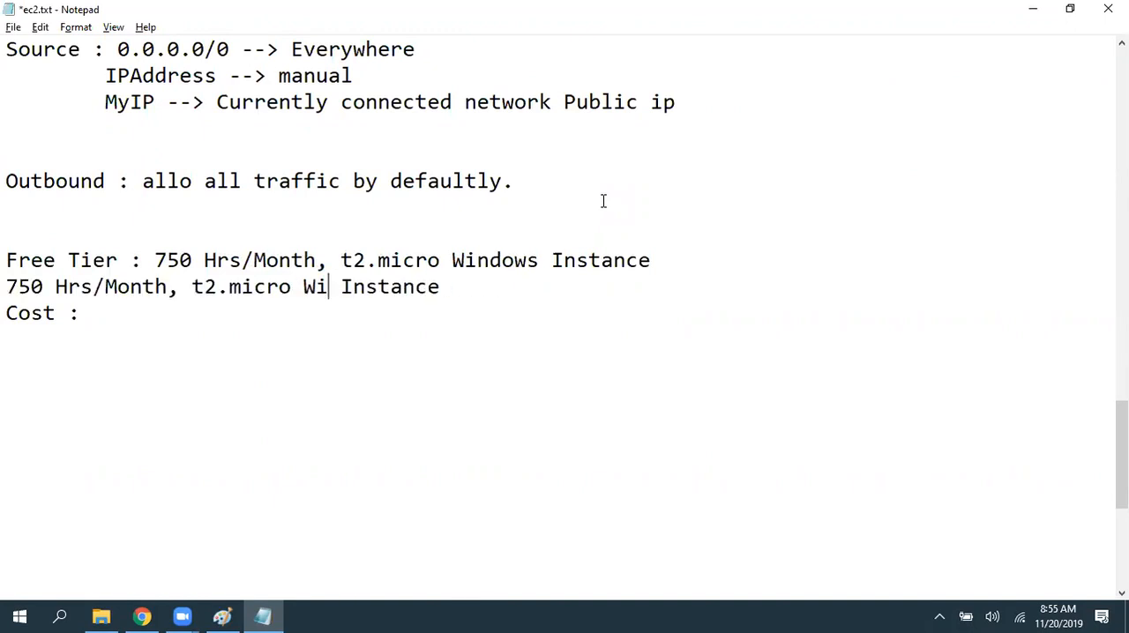
text(Linux)
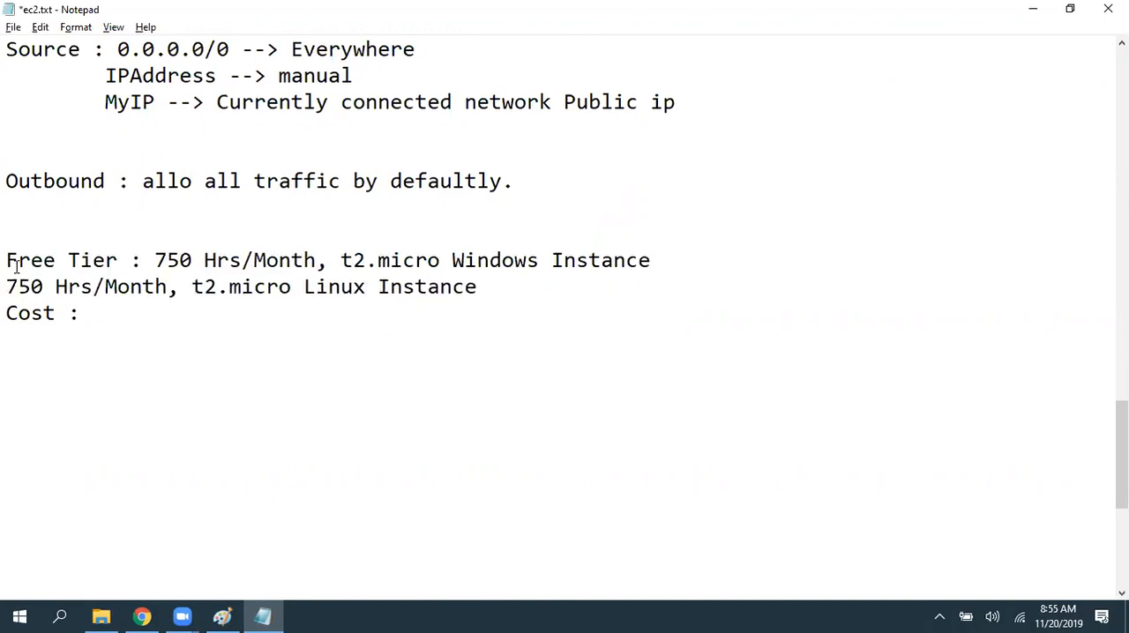
- Indent the Linux free tier line to align with the Windows entry above it, and save the notes
click(7, 286)
key(Tab)
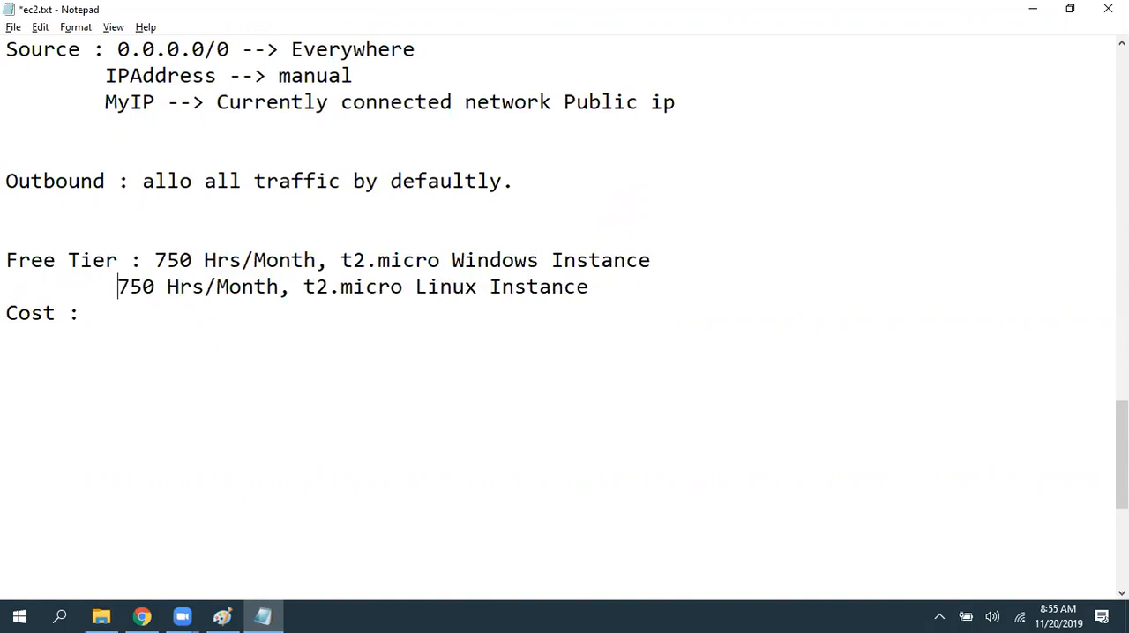
key(ctrl+s)
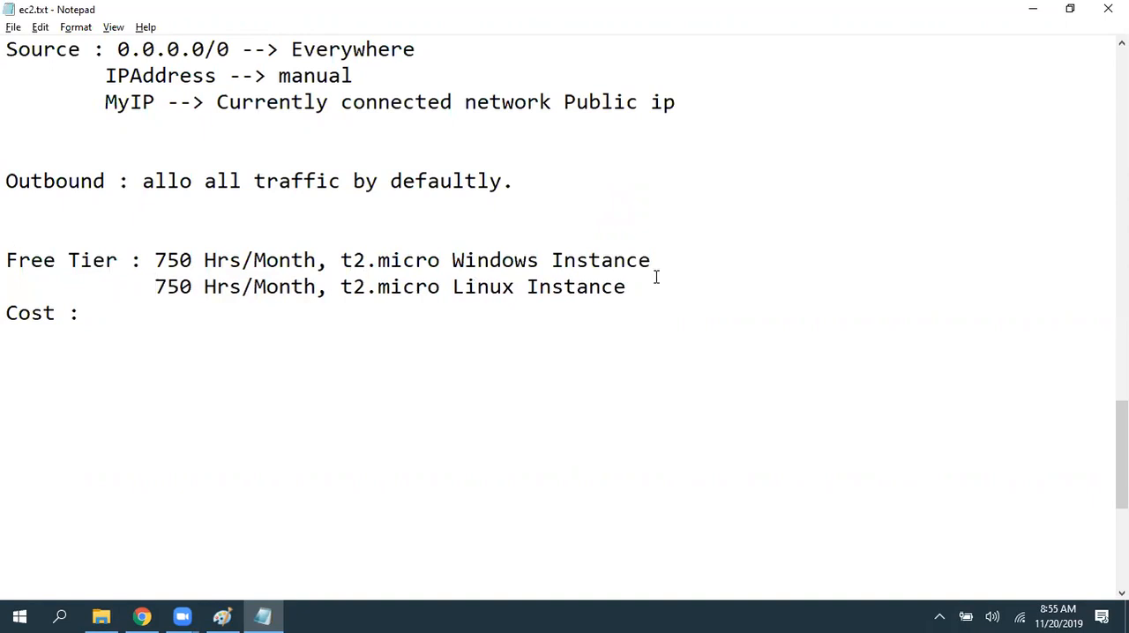
- Append "(1 x 31 days = 744 Hrs)" to the end of the Windows Instance free tier line
click(687, 262)
text(()
key(Left)
key(Right)
text(1 x )
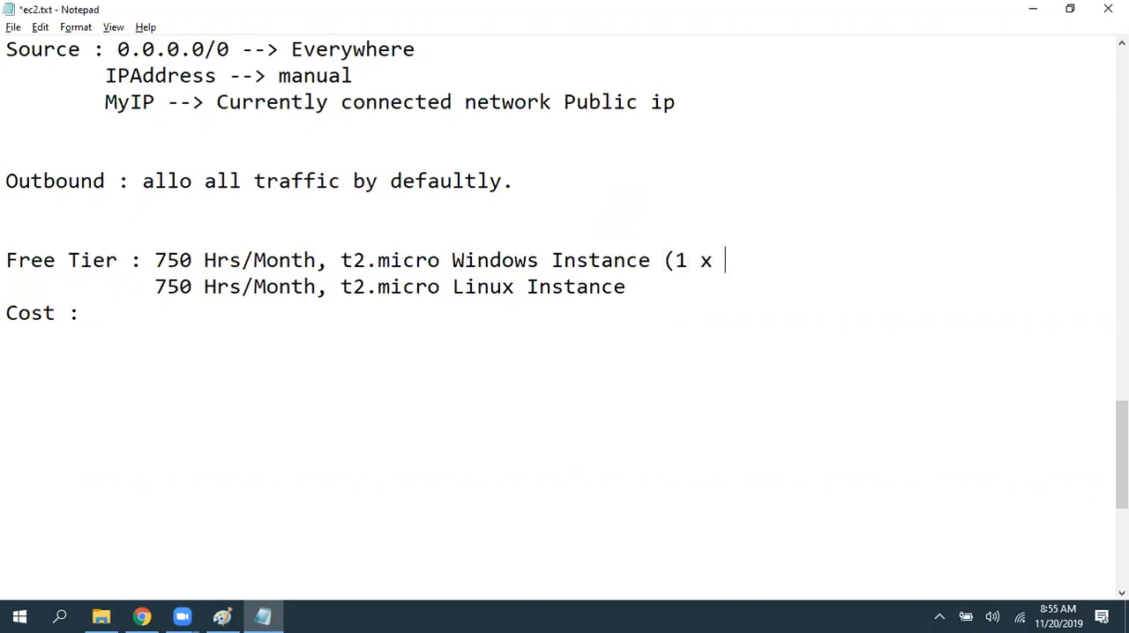
text(31 days )
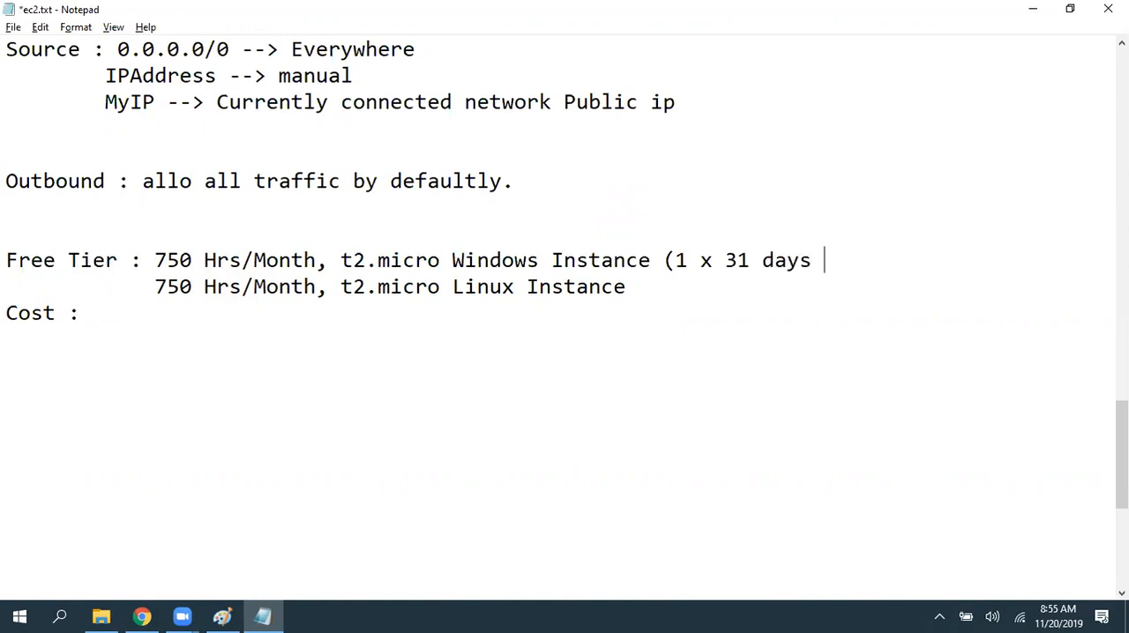
text(= 744 Hr)
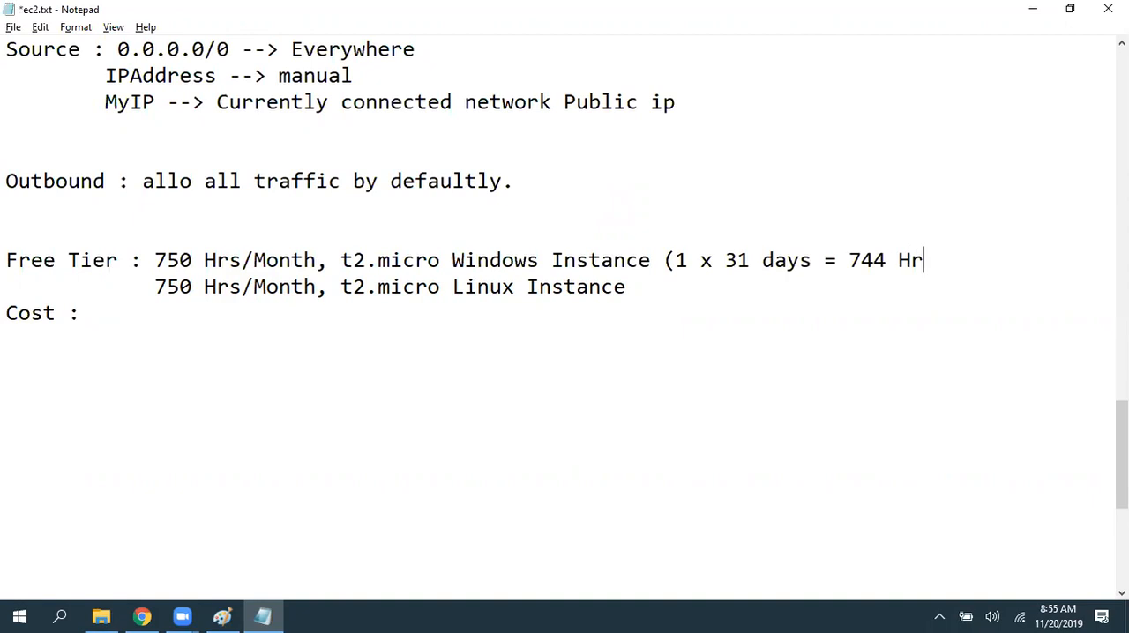
text(s))
- Open Calculator and multiply 31 by 24 to check the monthly hours of one instance
key(super+r)
text(cmd)
key(Return)
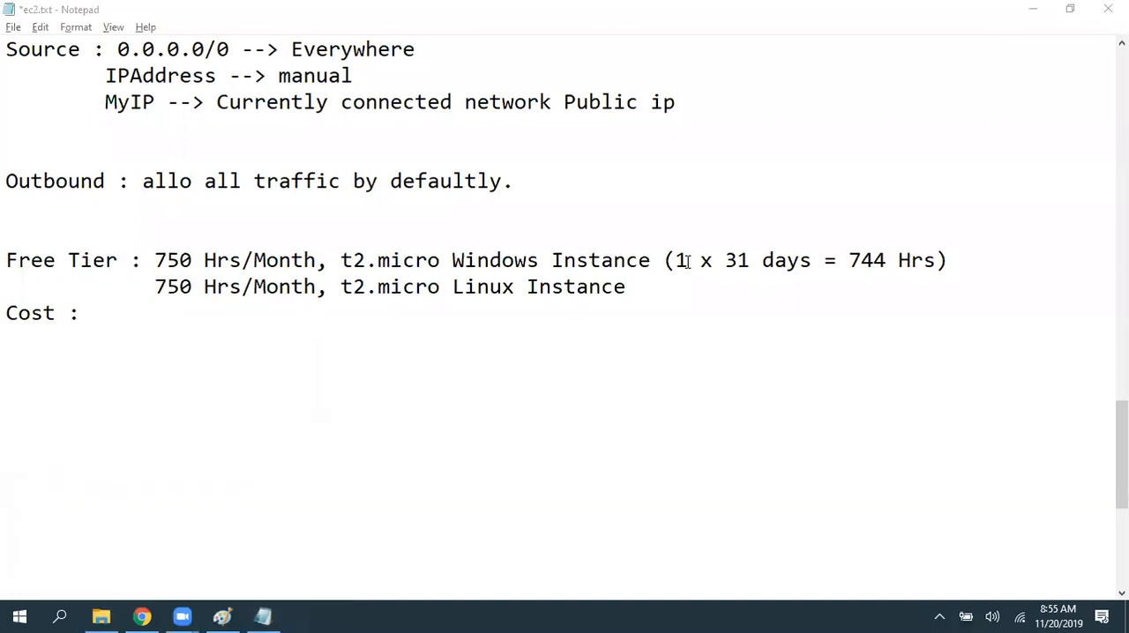
text(31)
text(*)
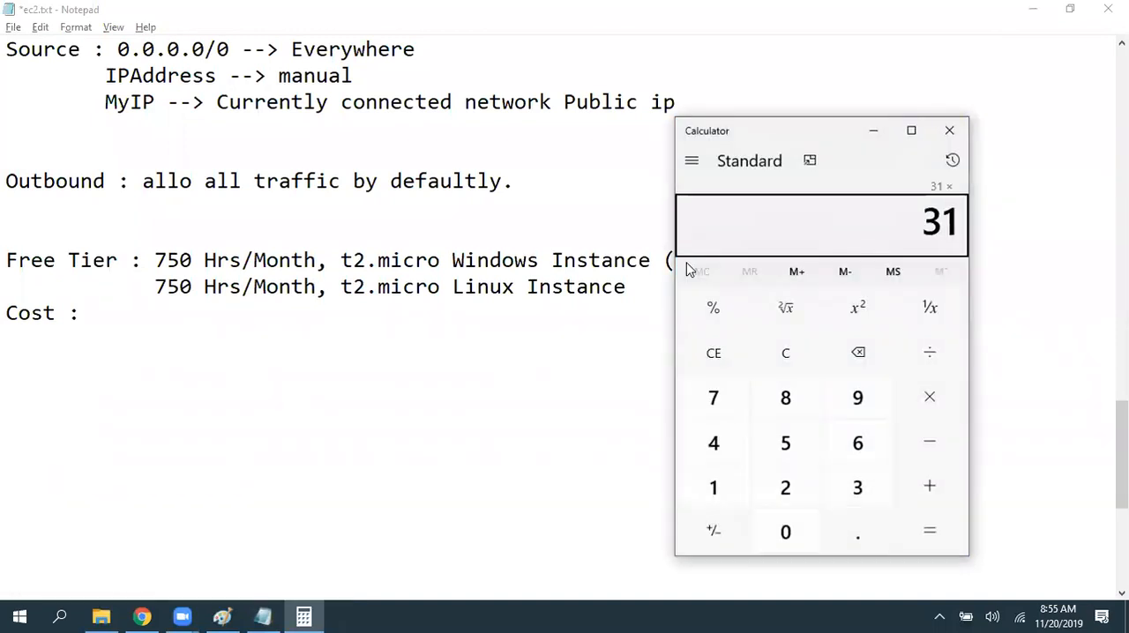
text(24)
key(Return)
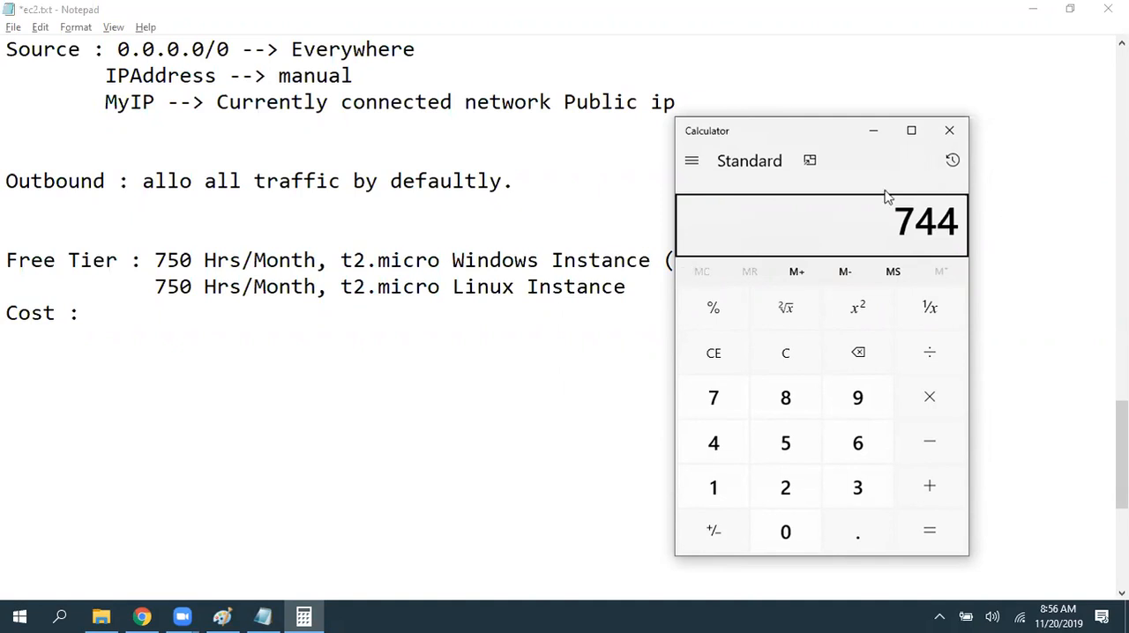
- Clear the calculator and work out the hours for two instances over 15 days as 2 × 24 × 15
click(792, 353)
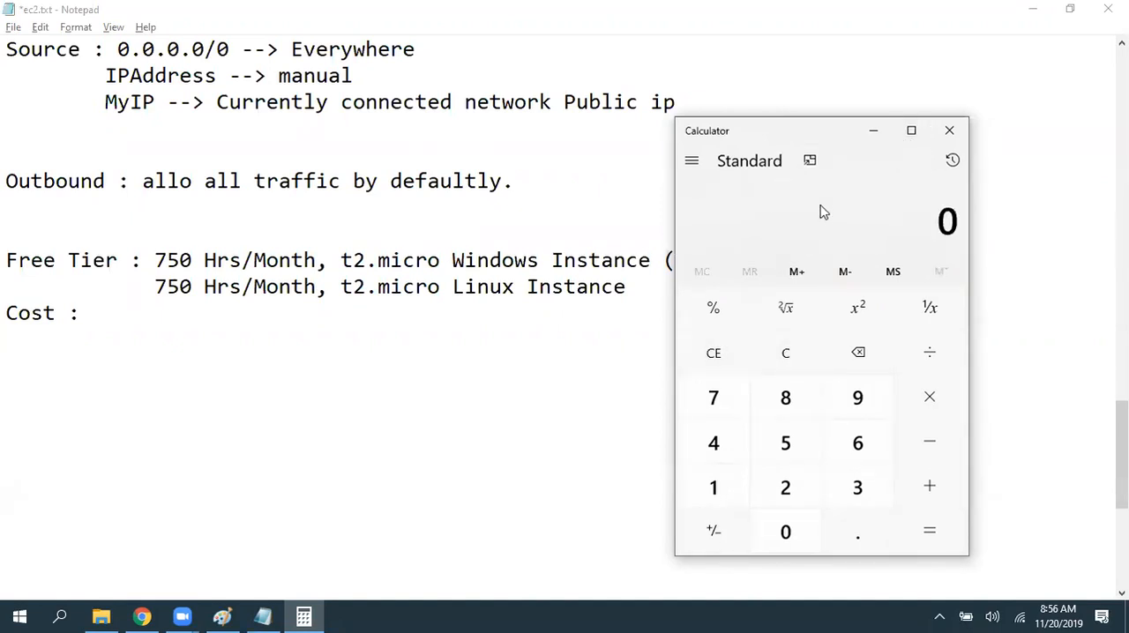
key(2)
key(asterisk)
text(24)
key(Return)
key(asterisk)
text(15)
key(Return)
- Calculate the hours for two instances over 18 days as 2 × 24 × 18, and close Calculator
key(Delete)
text(2)
key(asterisk)
text(24)
key(asterisk)
text(18)
key(Return)
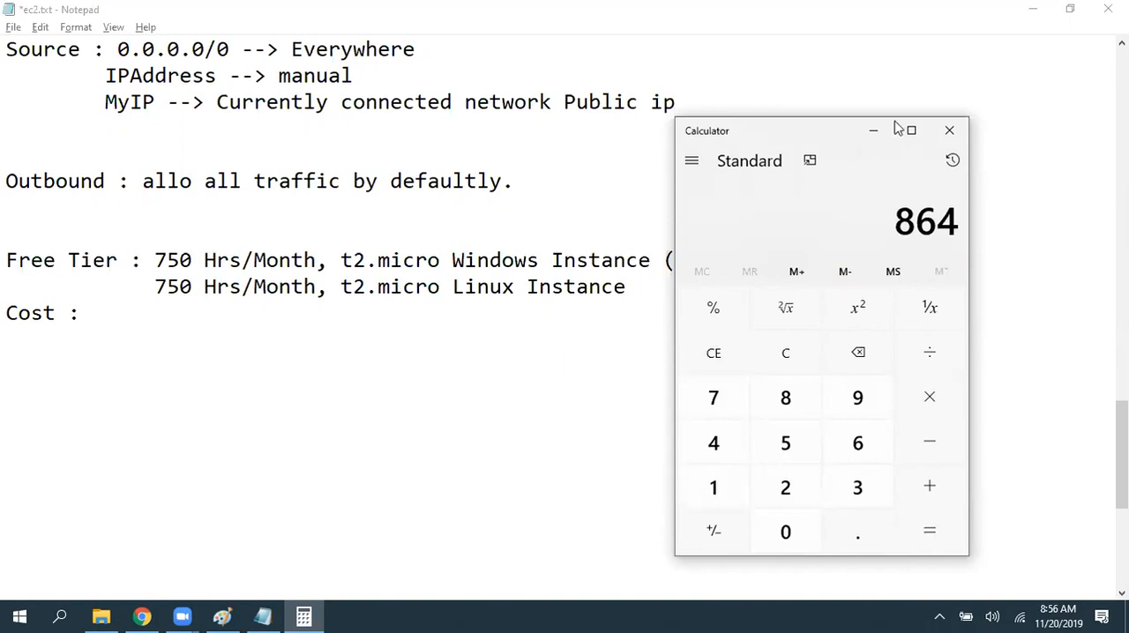
click(949, 130)
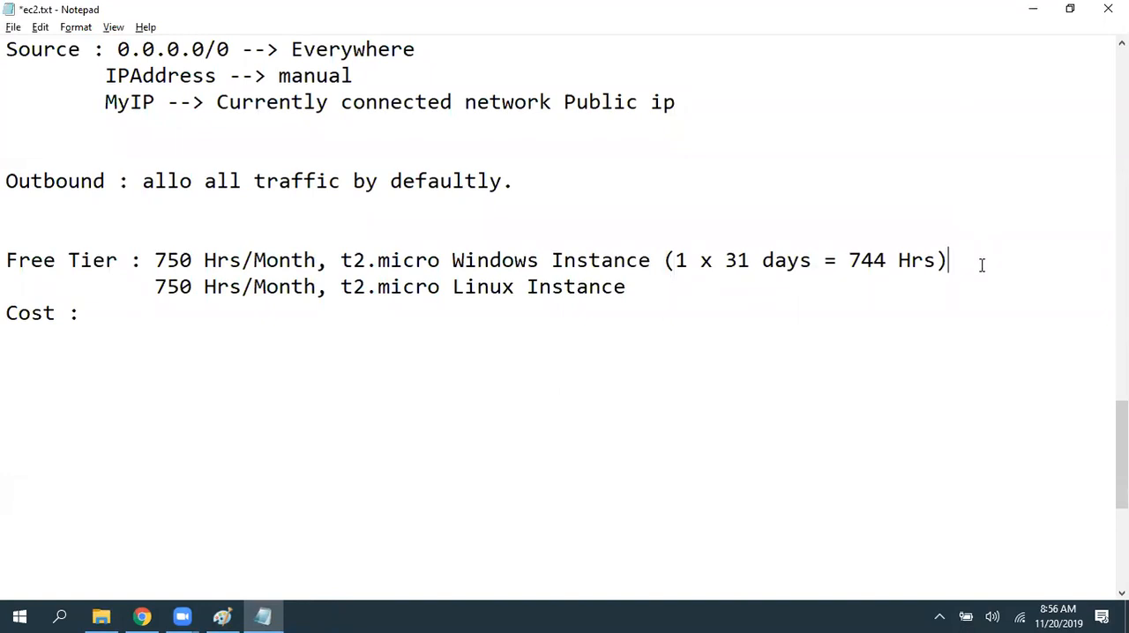
- Highlight the "750 Hrs/Month" allowance in the Windows free tier line
click(991, 274)
click(997, 257)
key(shift+Home)
click(145, 259)
drag(157, 259, 320, 259)
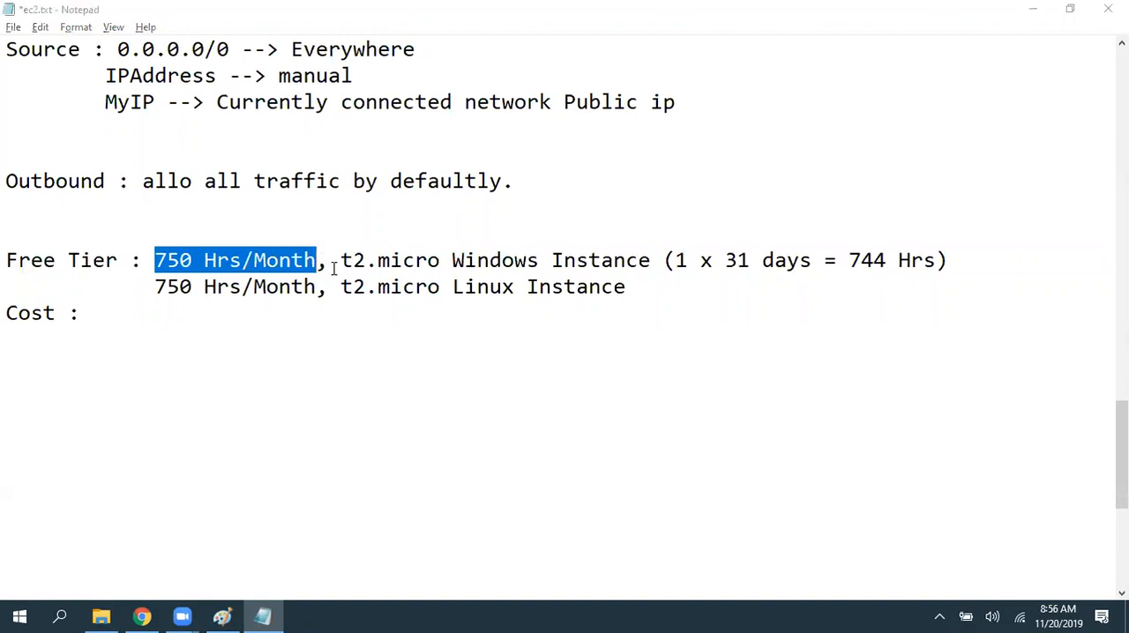
- Switch to the EC2 console in Chrome and examine the launch time and running hours in the Apache Webserver instance's description
key(alt+Tab)
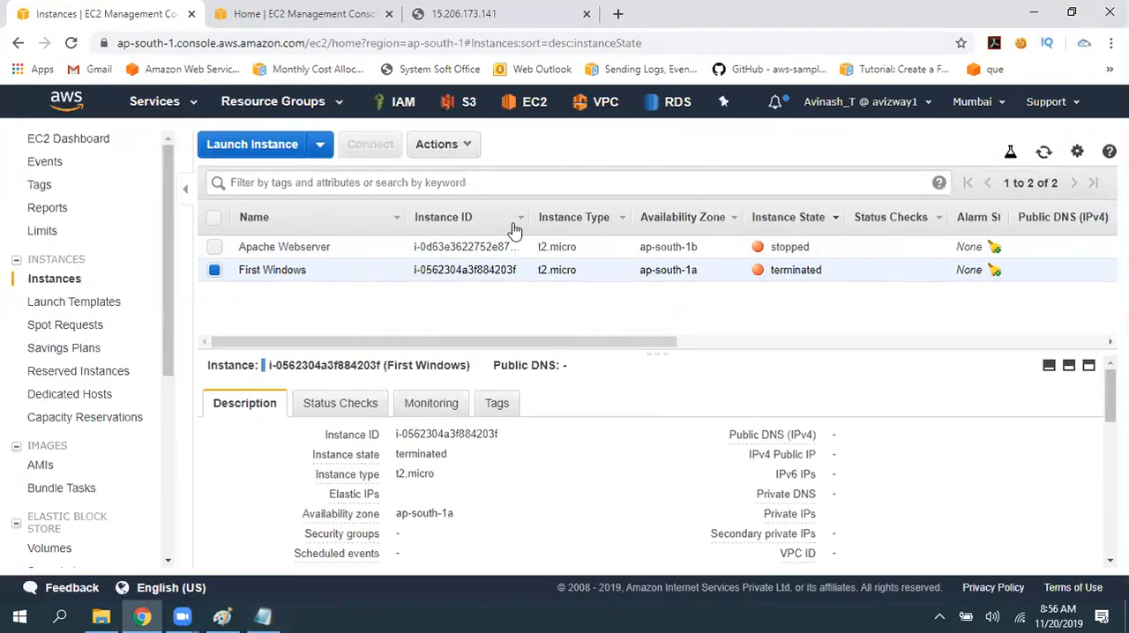
click(270, 247)
scroll(529, 467, down, 3)
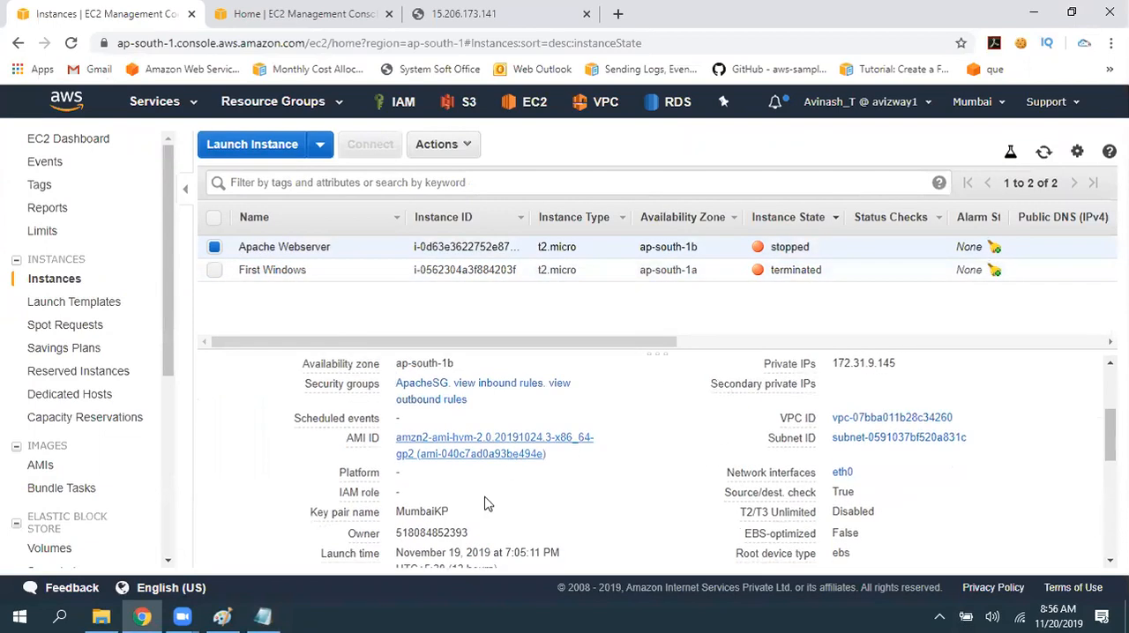
drag(403, 552, 556, 566)
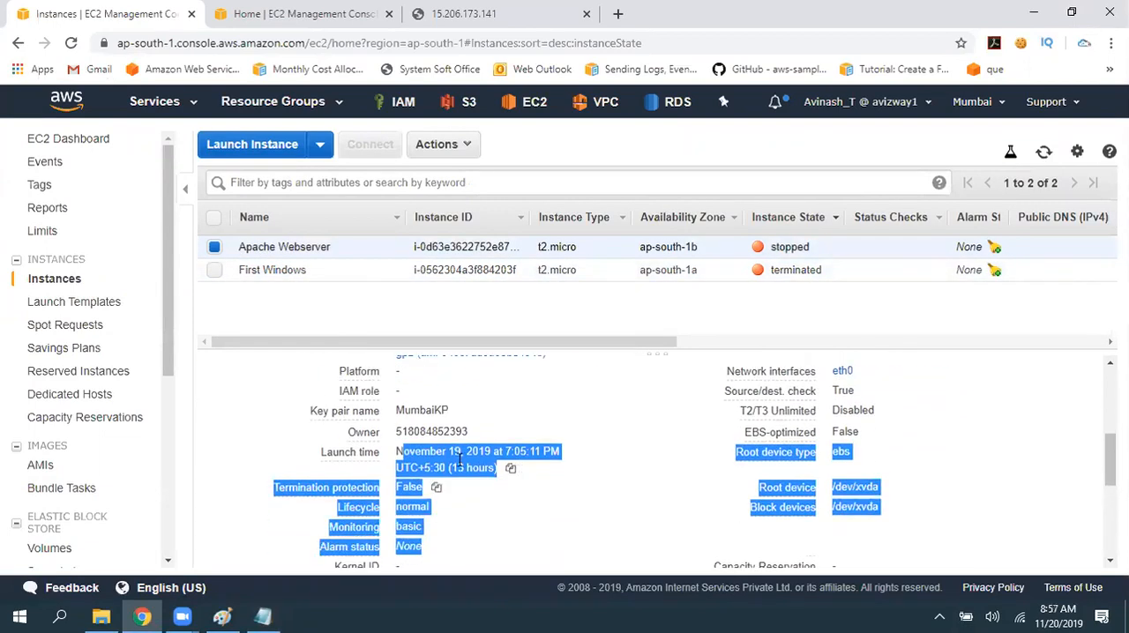
click(439, 453)
drag(436, 454, 460, 468)
click(587, 459)
click(594, 457)
scroll(545, 463, up, 4)
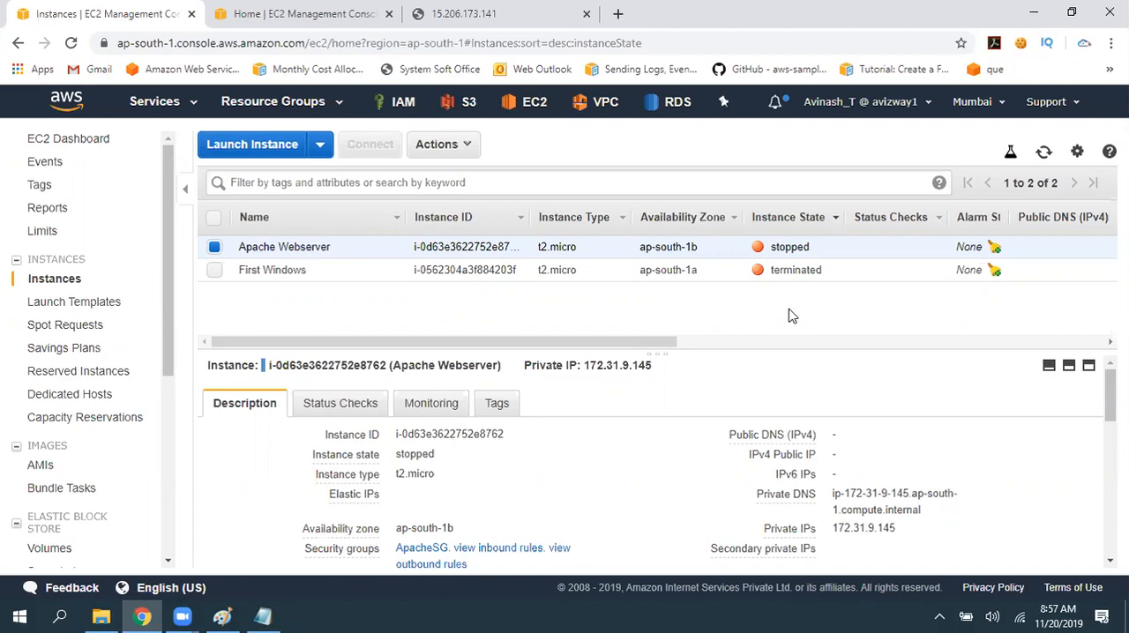
- Switch back to ec2.txt in Notepad and delete the "Cost :" text below the free tier lines
click(263, 617)
click(92, 311)
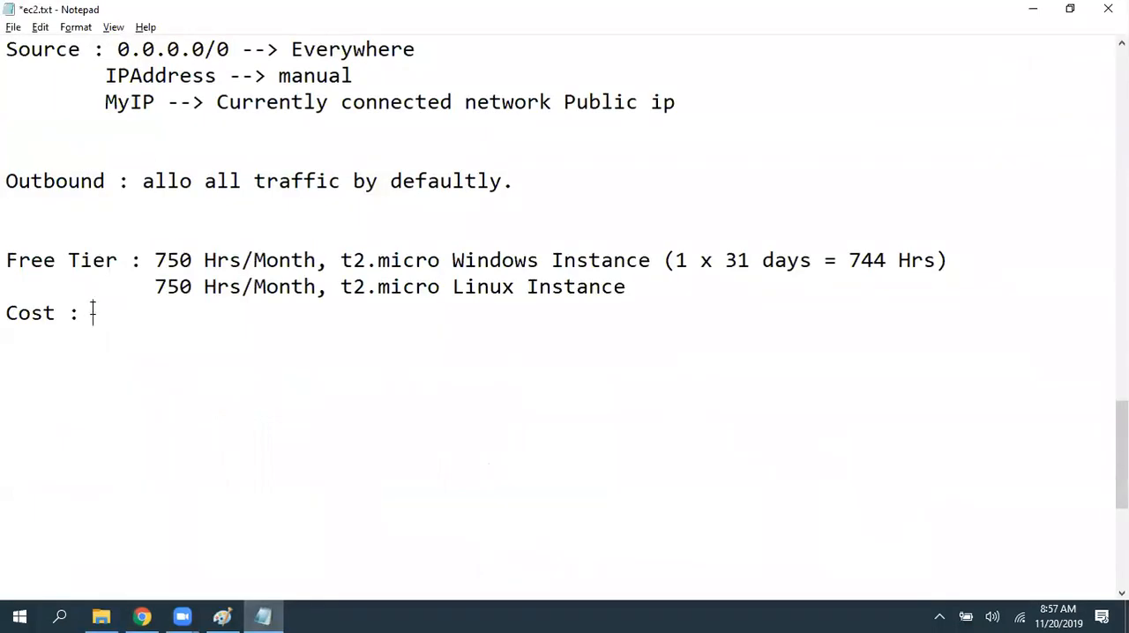
key(shift+Left)
key(shift+Left)
key(shift+Left)
key(shift+Left)
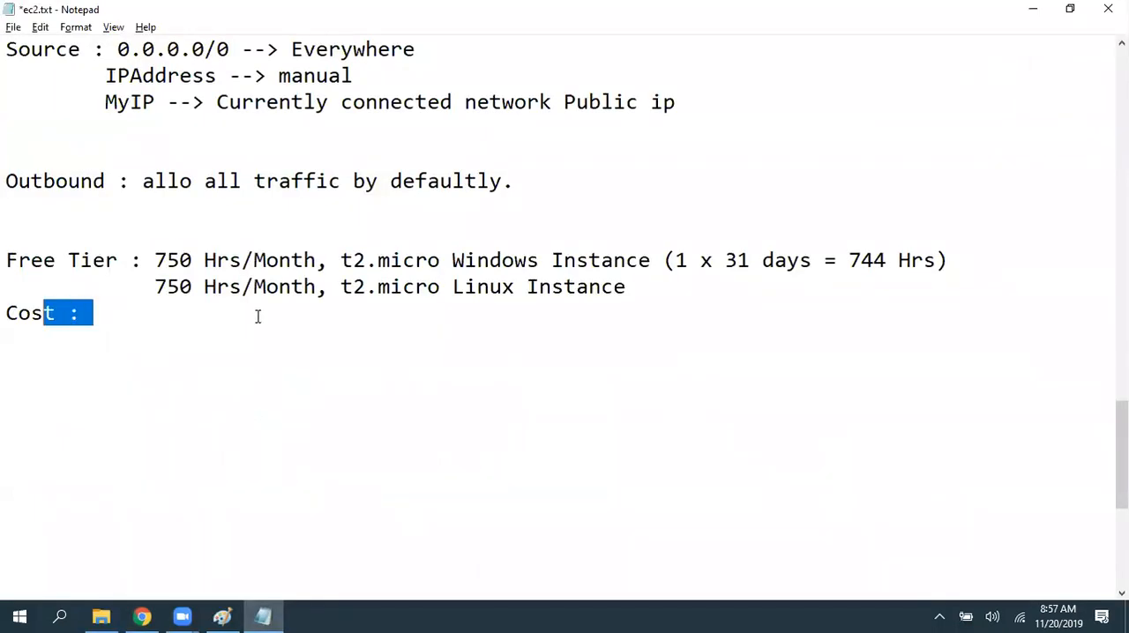
key(shift+Left)
key(shift+Left)
key(shift+Left)
key(BackSpace)
- Write "Storage : 30 gb" below the free tier lines after a blank line, add two line breaks beneath it, and save the notes
key(Return)
text(Storage : 30 gb)
key(ctrl+s)
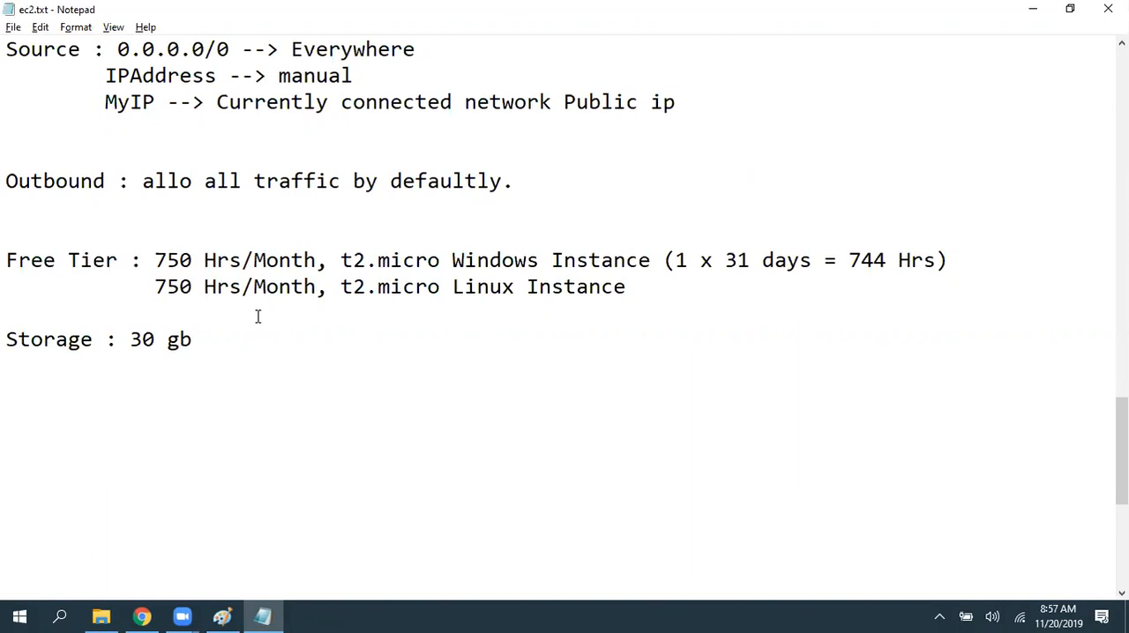
key(Return)
key(Return)
key(ctrl+s)
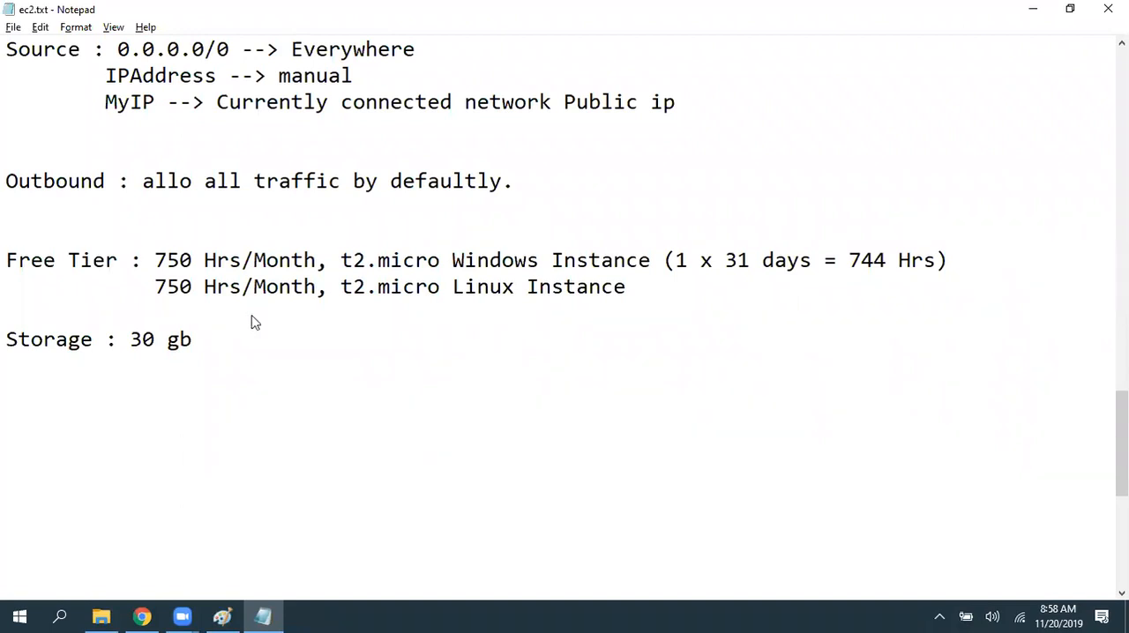
- Switch to the EC2 console in Chrome, refresh the instance list, and clear the name of the First Windows instance
key(alt+Tab)
click(1044, 153)
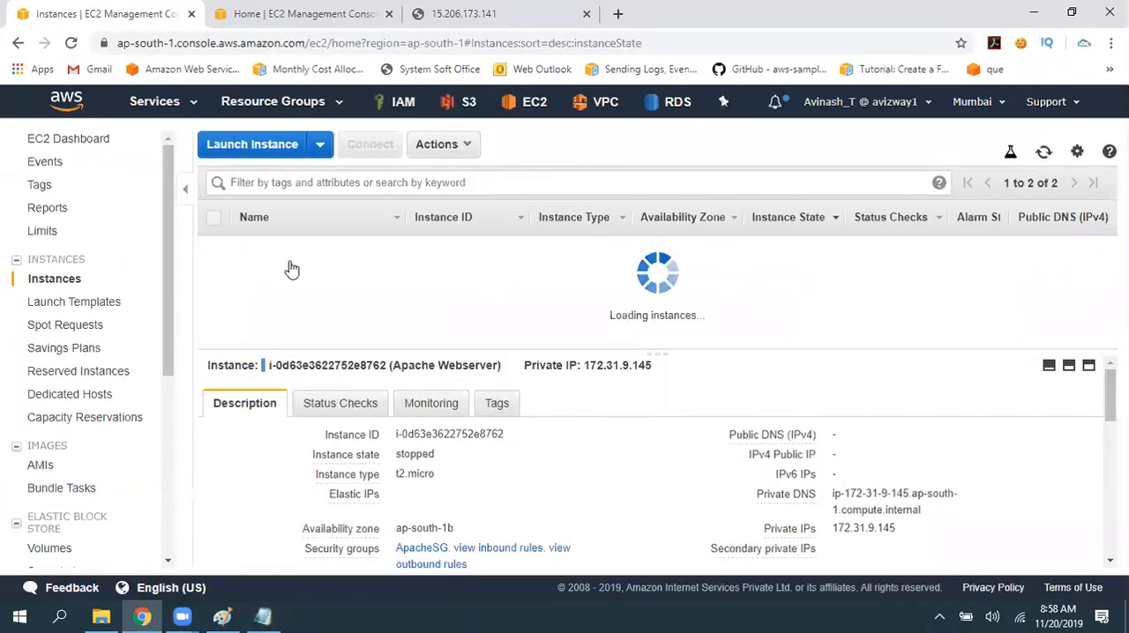
click(216, 271)
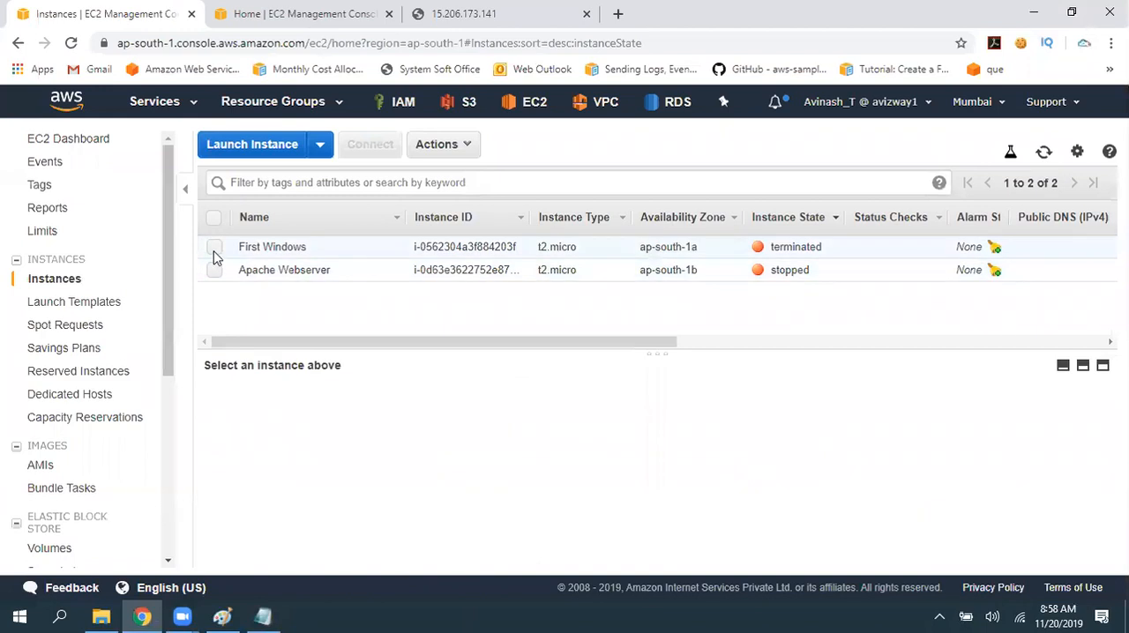
click(214, 249)
click(391, 247)
key(BackSpace)
click(411, 267)
- Refresh the instance list and highlight the instance state of the unnamed instance
click(1044, 153)
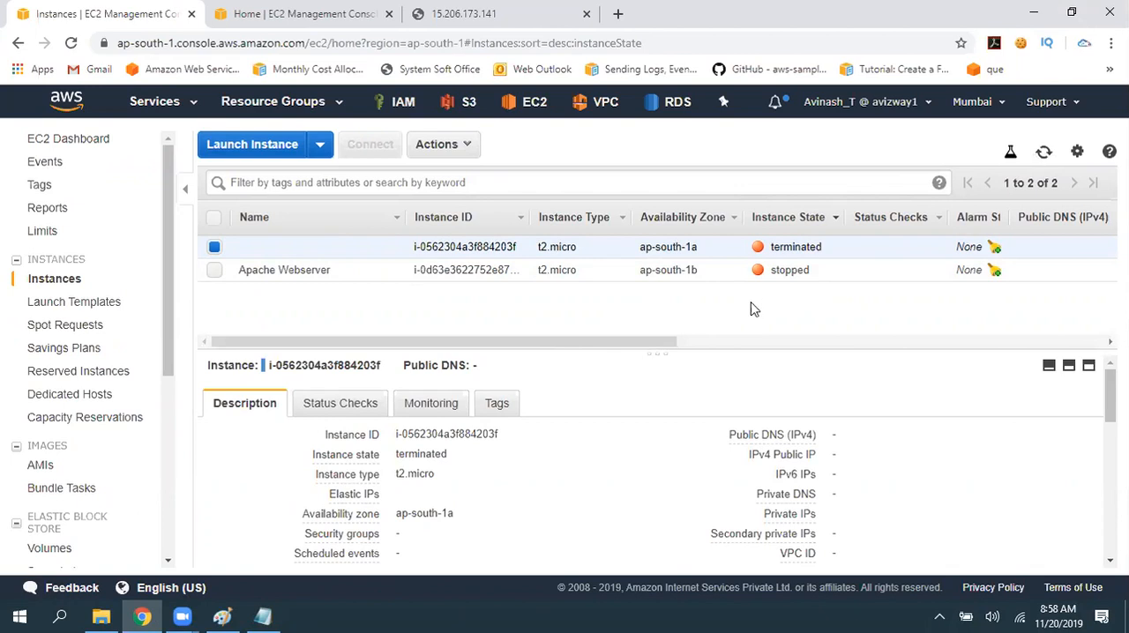
drag(770, 248, 858, 246)
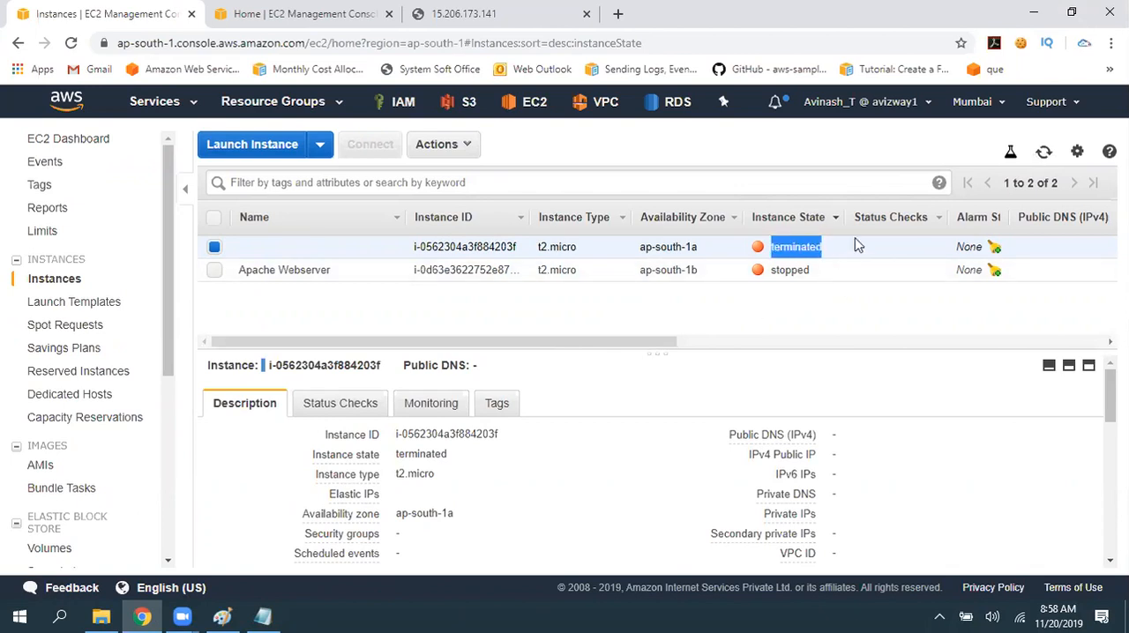
click(713, 317)
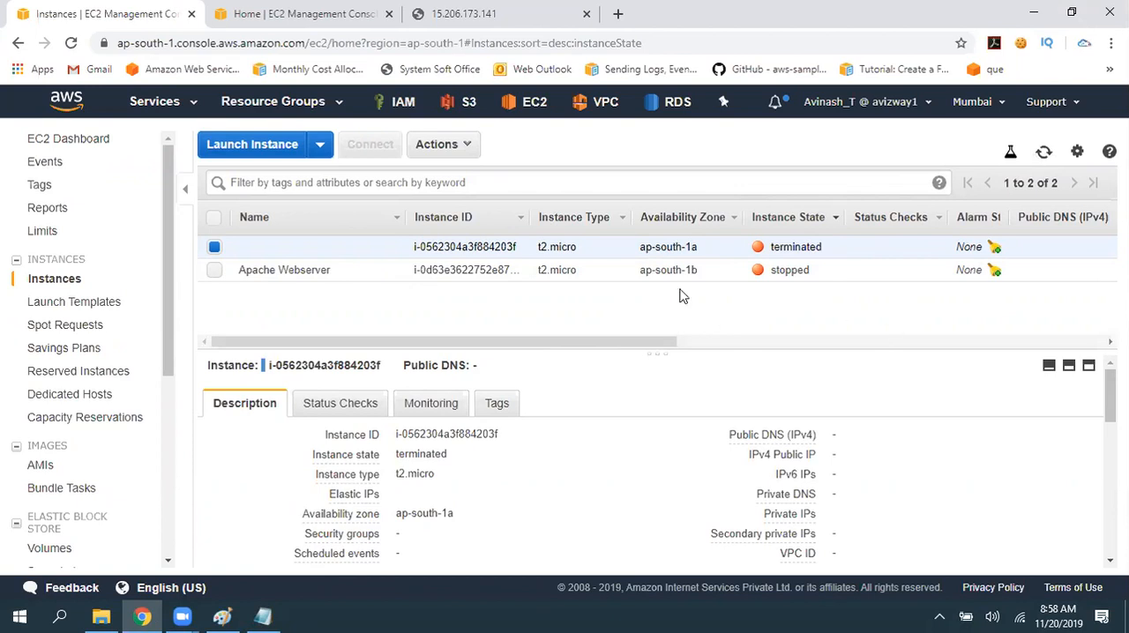
- Examine the system log of the unnamed terminated instance, close it, and refresh the instance list
click(443, 152)
mouse_move(515, 284)
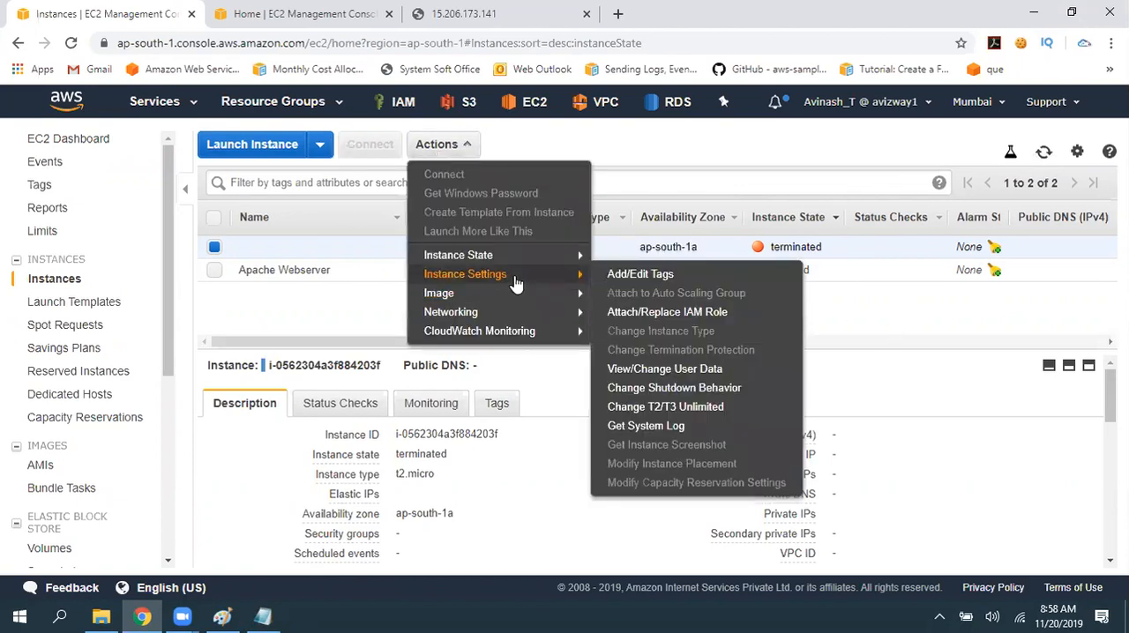
click(663, 429)
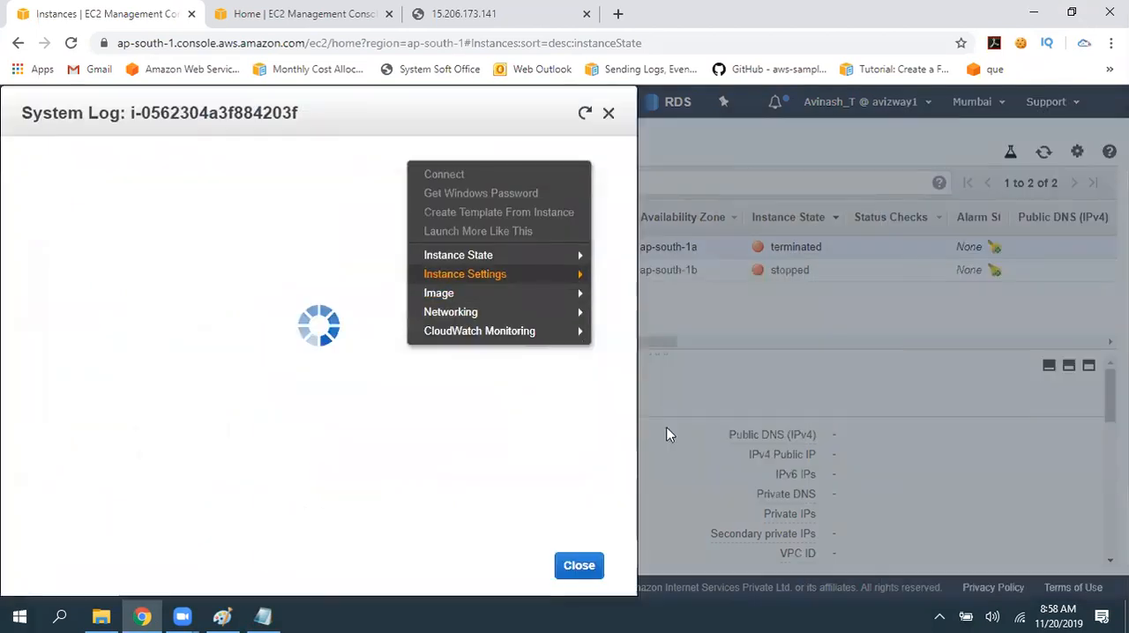
drag(345, 162, 675, 436)
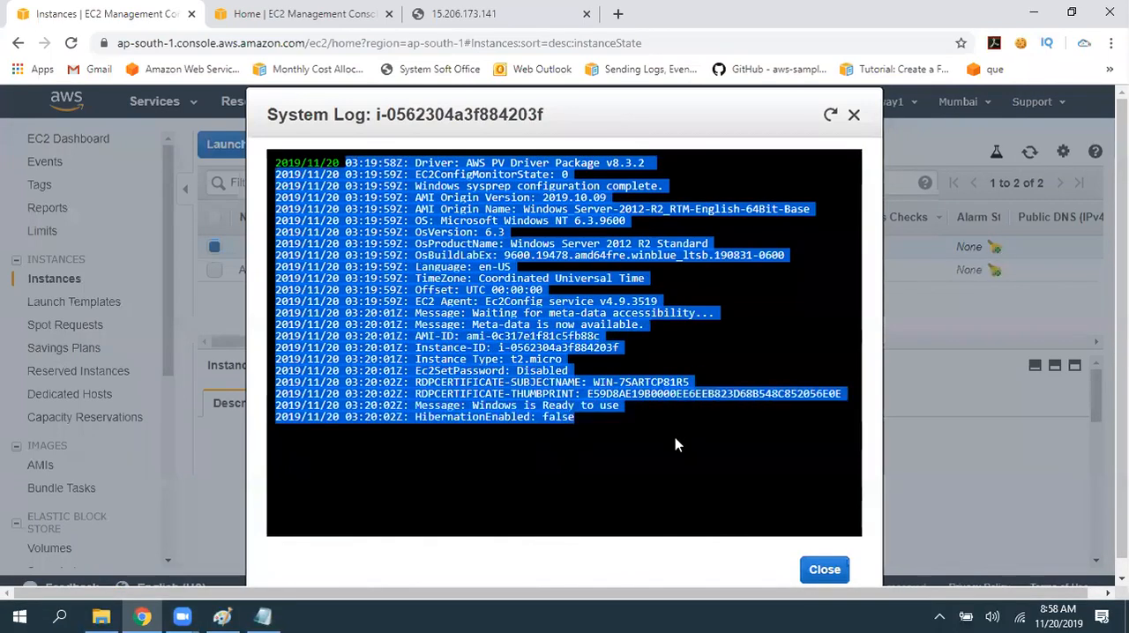
click(590, 419)
drag(590, 419, 267, 162)
click(815, 432)
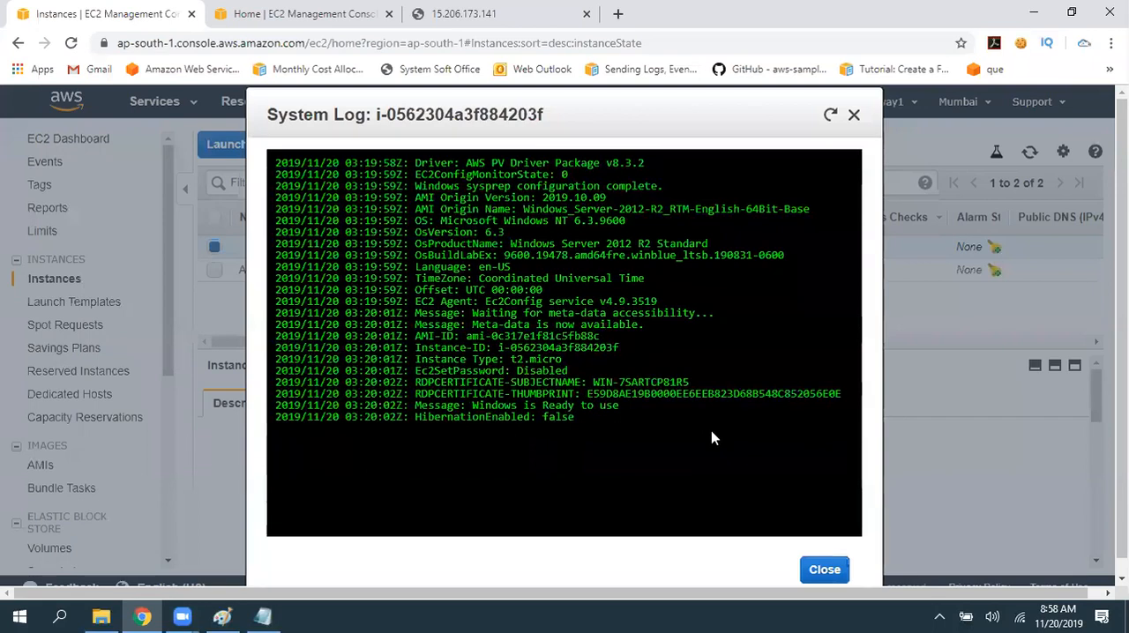
click(853, 115)
click(1045, 153)
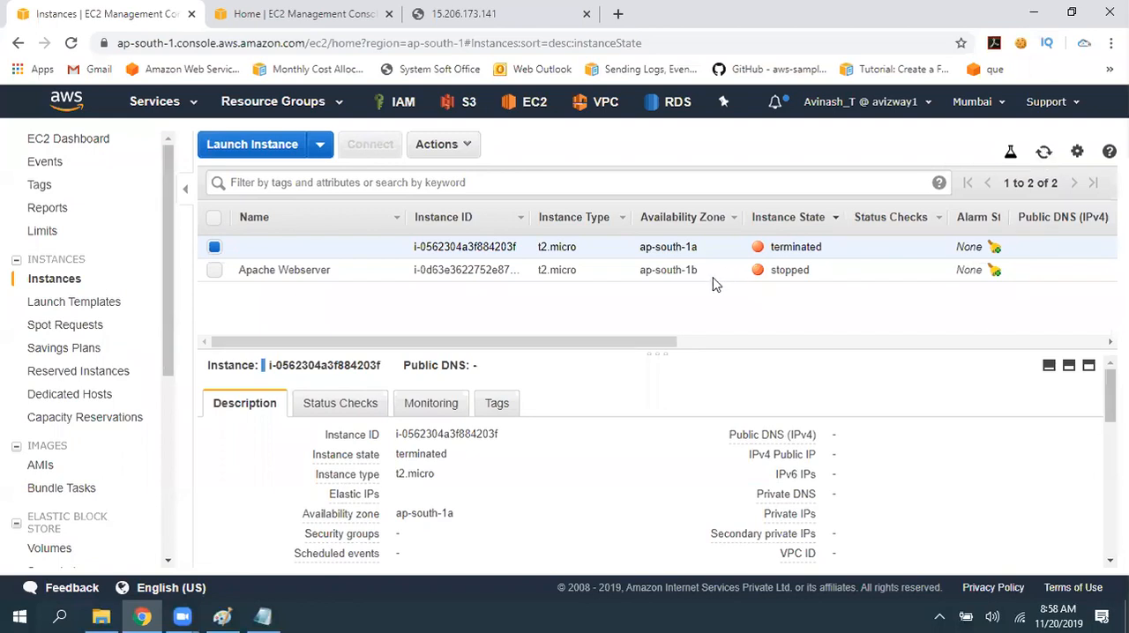
- Switch back to ec2.txt in Notepad and write "Task : Launch a Windows Instance" below the storage line after blank lines
key(alt+Tab)
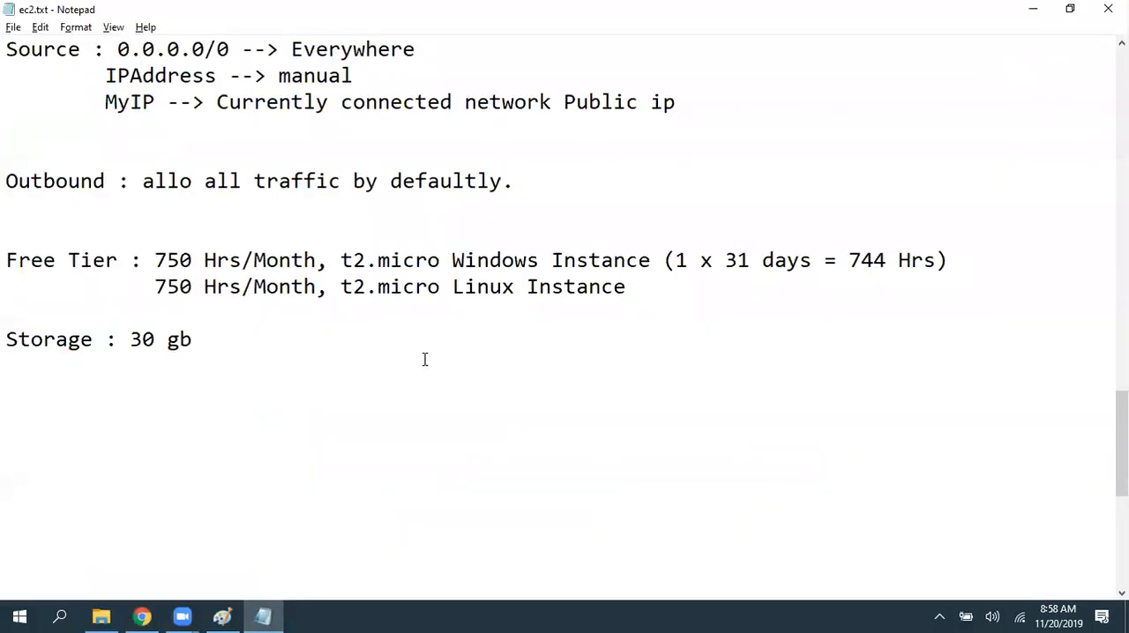
scroll(352, 283, down, 2)
key(Return)
text(Task)
key(ctrl+s)
text(: Launch a )
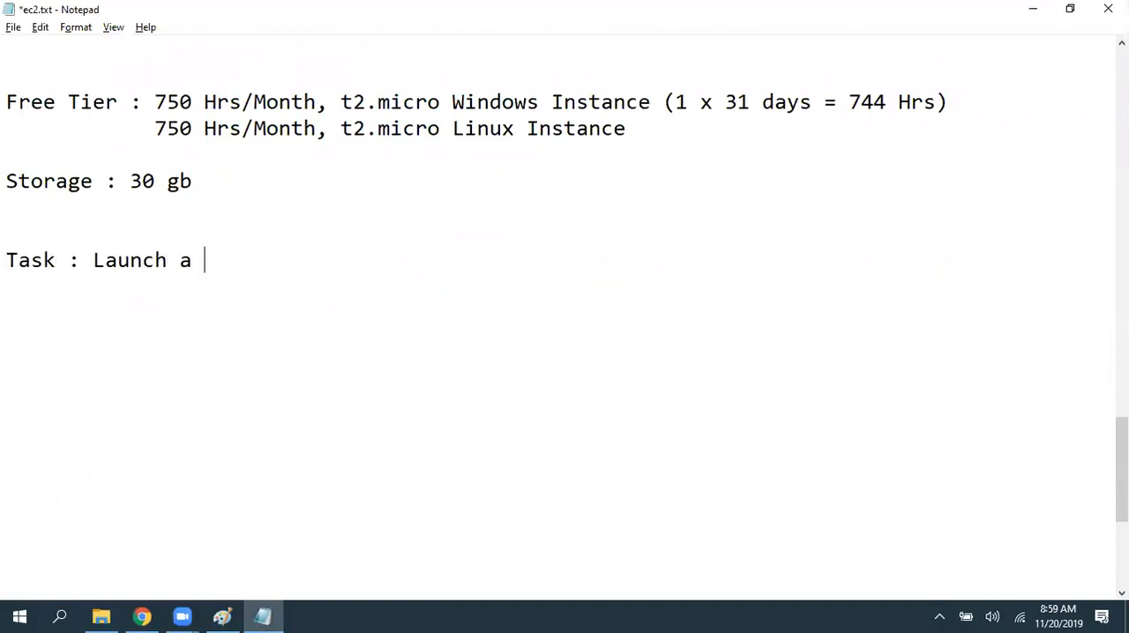
text(Windows Ins)
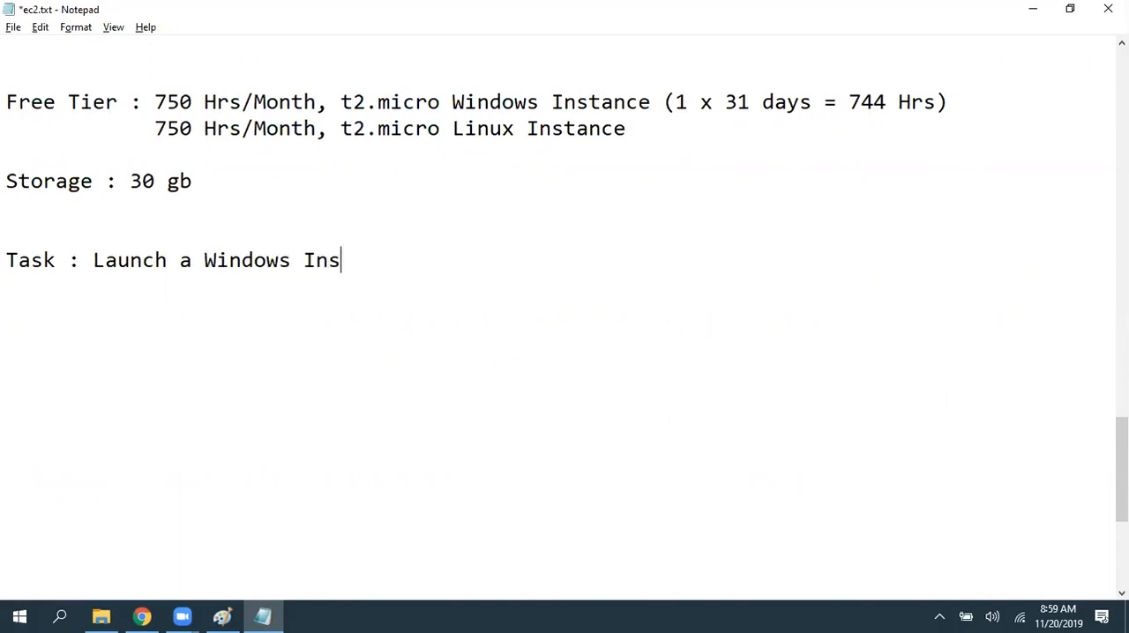
text(tance and install I)
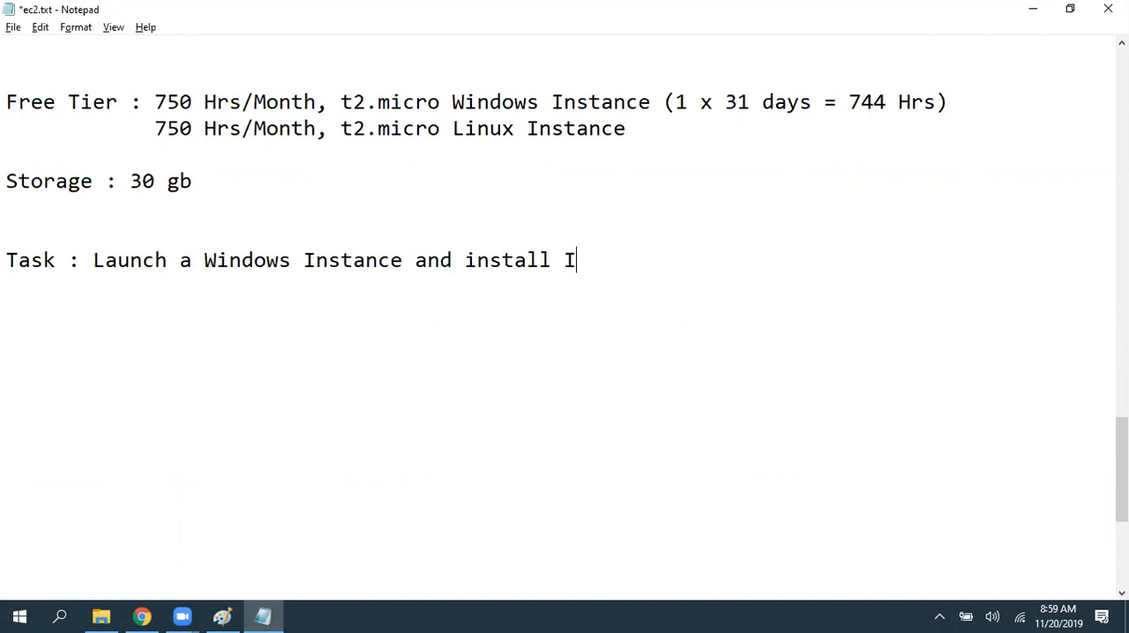
- Continue the task line with "and install IIS and deliver the webpage.", add two line breaks, and save the notes
text(IS and deliver the webpage.)
key(Return)
key(Return)
key(ctrl+s)
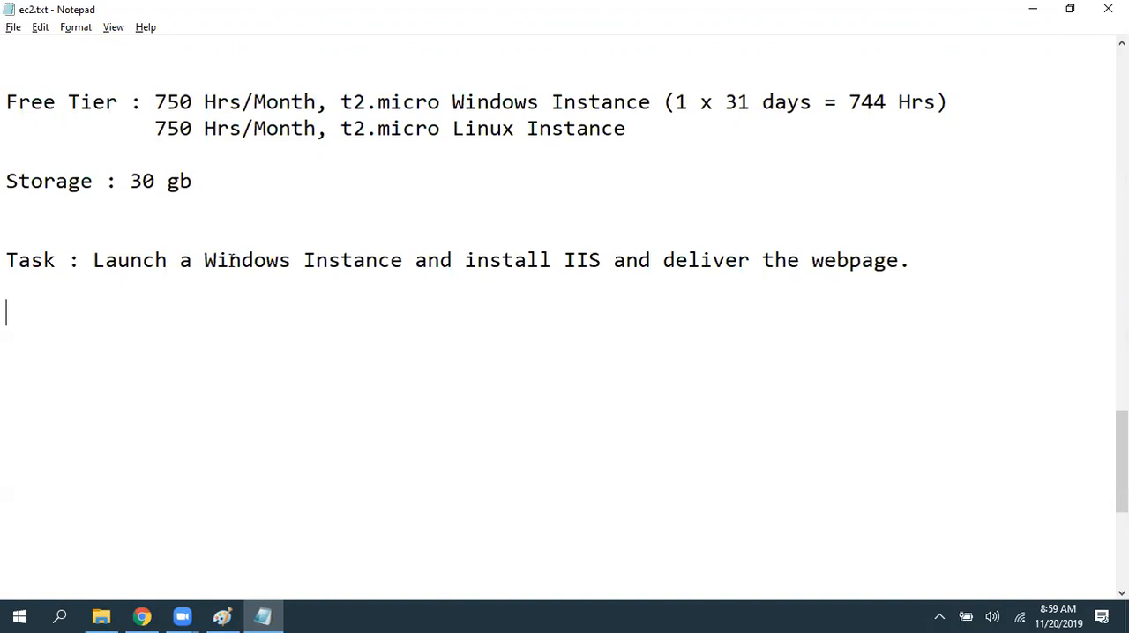
- Write "Task 2 : CHange the Administrator's password" as the second task line
text(Task 2 :)
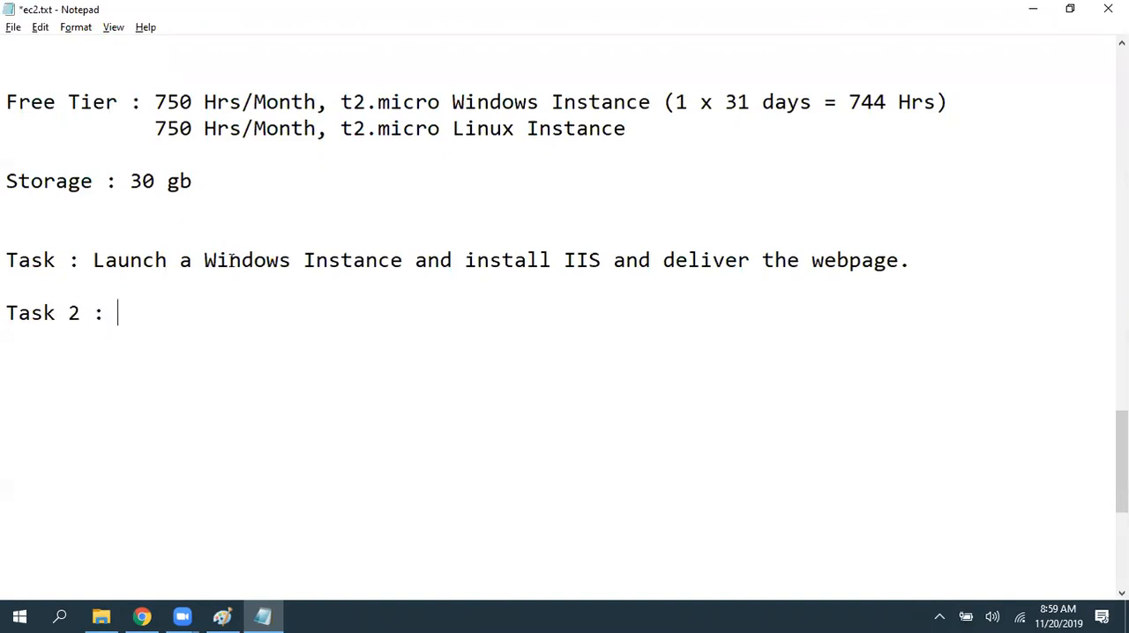
key(ctrl+s)
text(CHange the Ad)
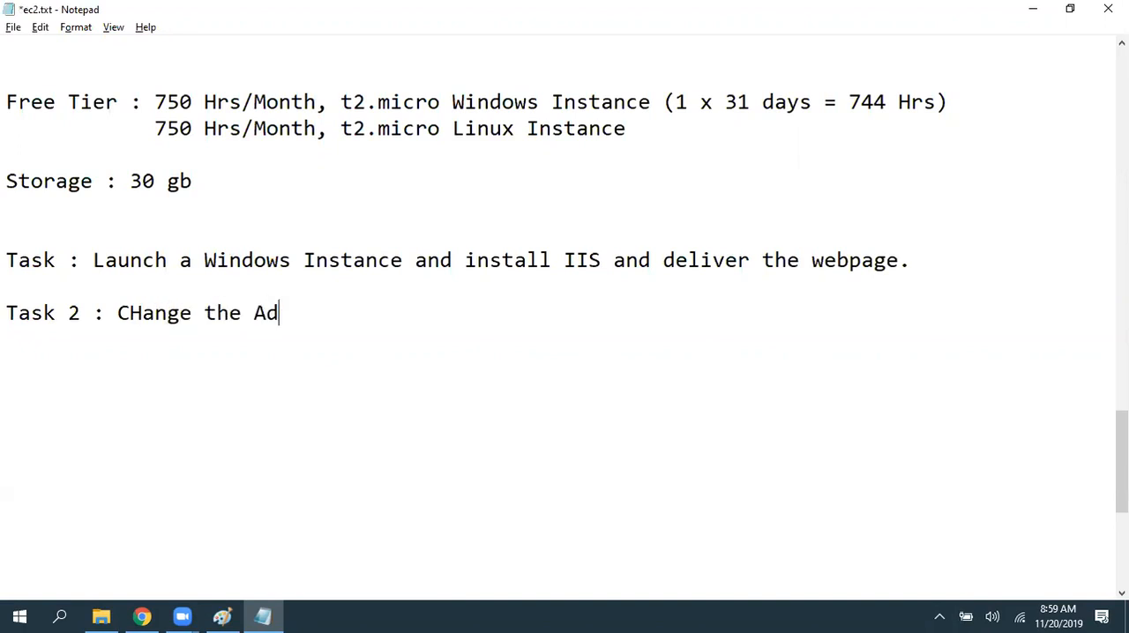
text(ministratpor)
key(BackSpace)
key(BackSpace)
key(BackSpace)
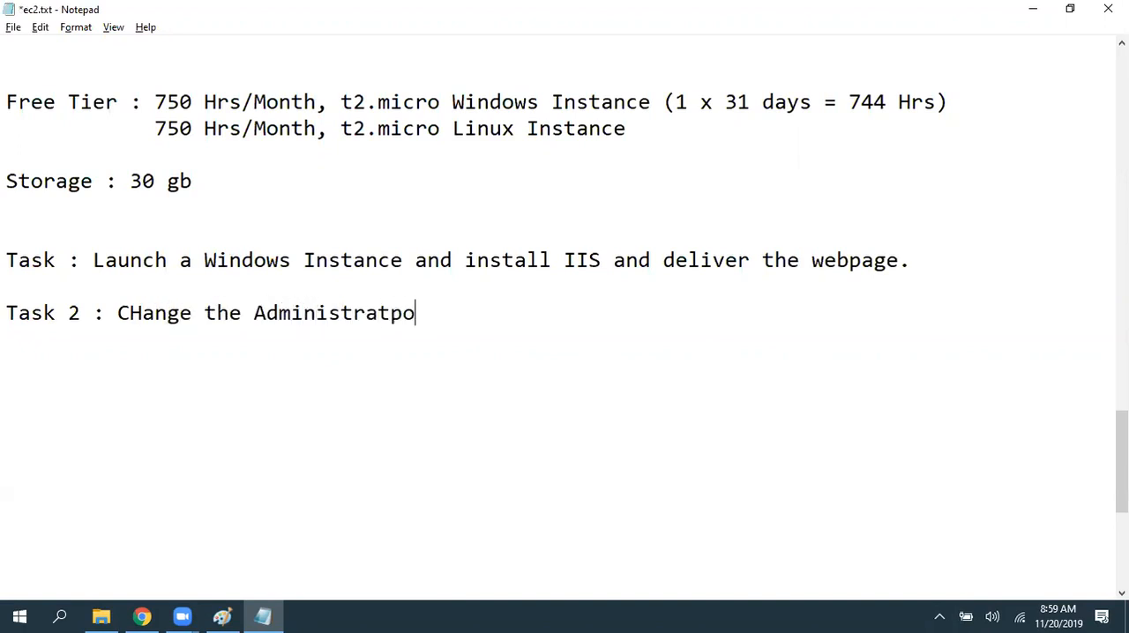
text(or's password)
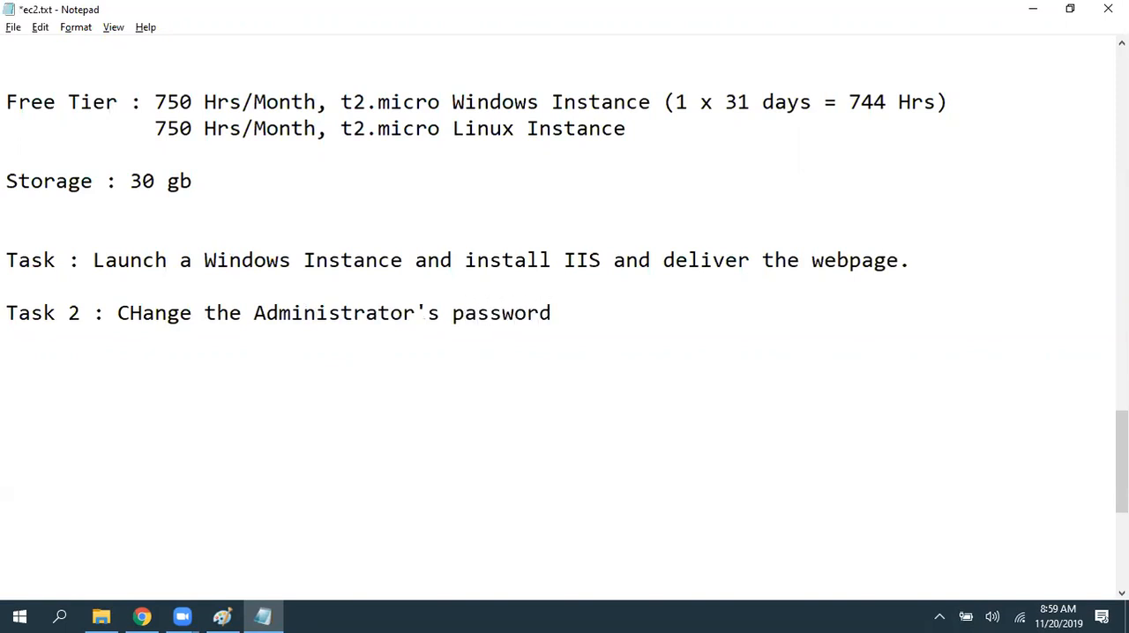
text( and try to use the keypair generated password.)
- Extend the Task 2 line with "and try to use the keypair generated password.", add two line breaks, and save the notes
key(Return)
key(Return)
key(ctrl+s)
- Write "Task 3 : Create a new user and give valid permissions to login to instance." followed by a blank line
text(Task 3 :)
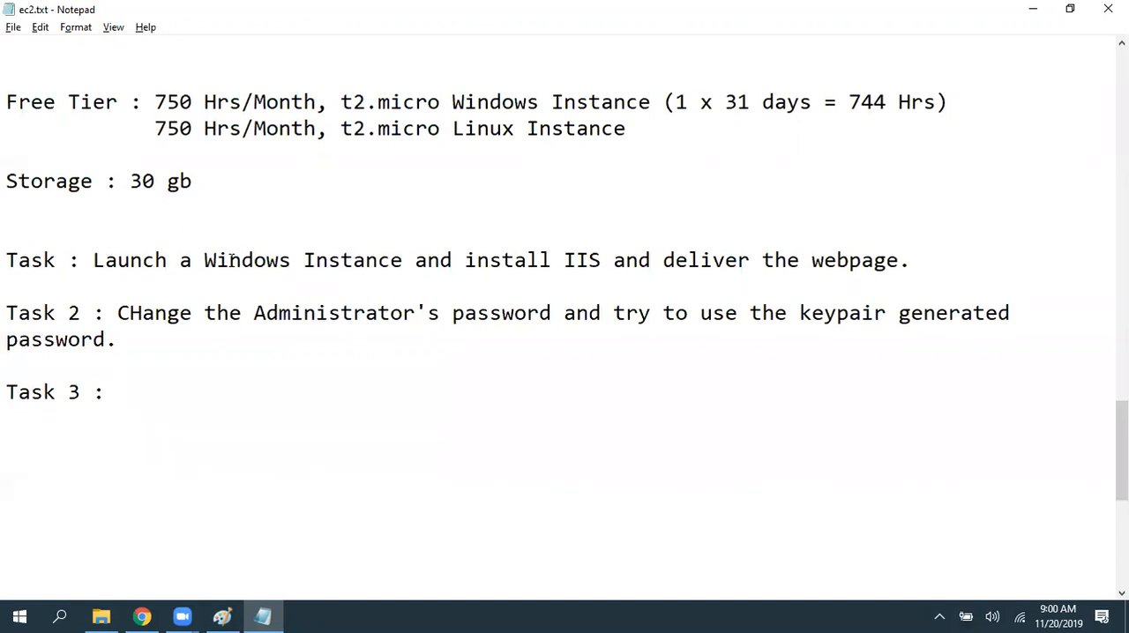
text(Create a)
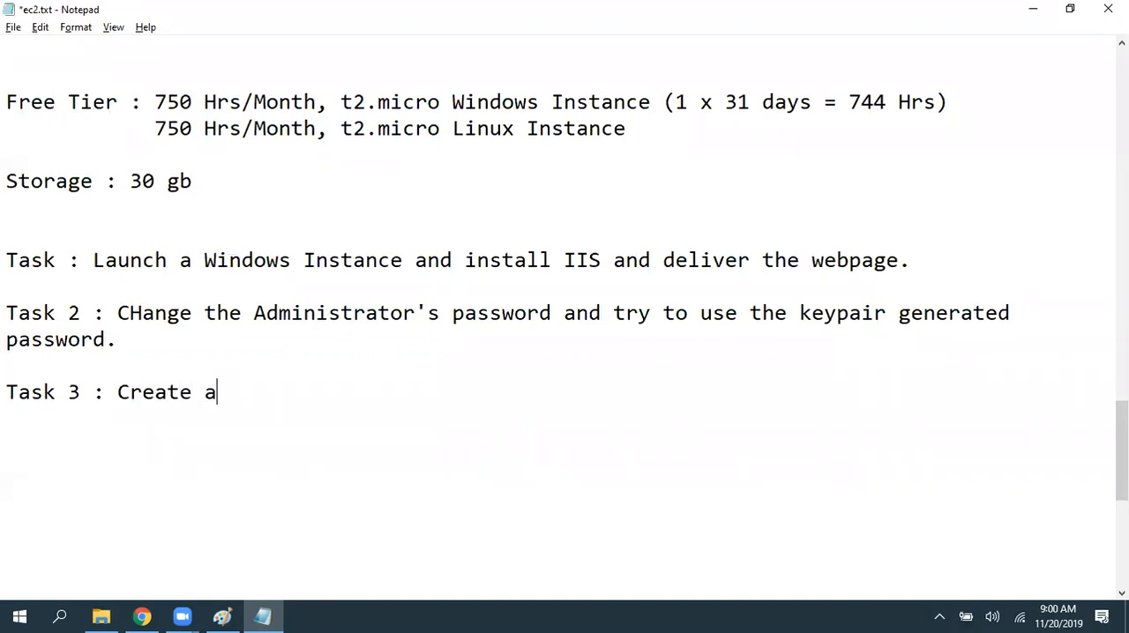
text( new user)
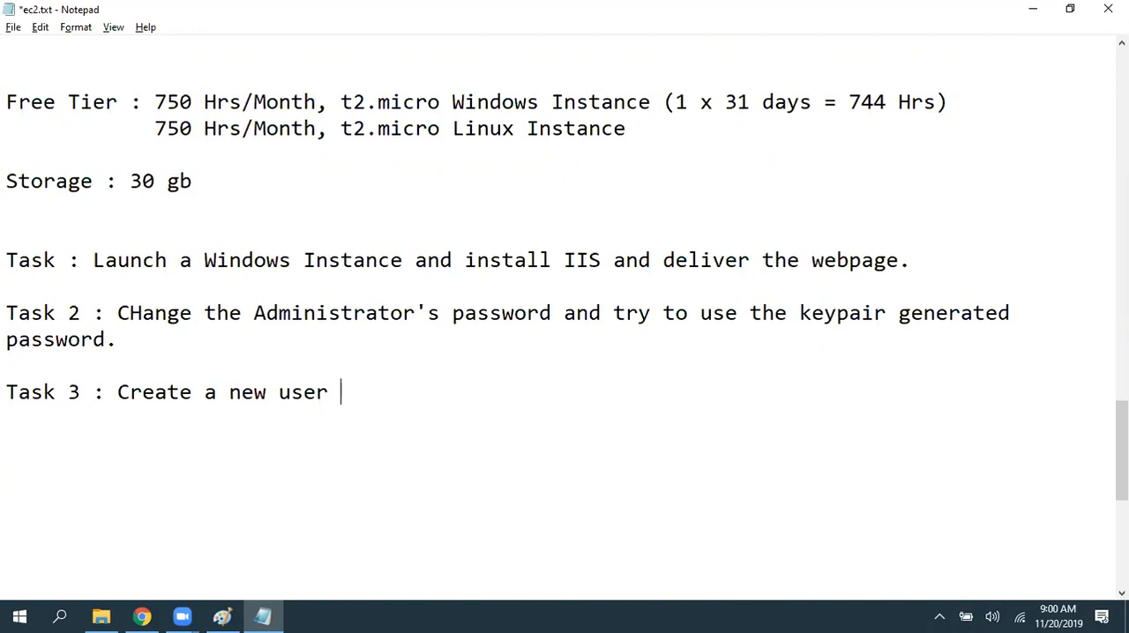
text(and gi)
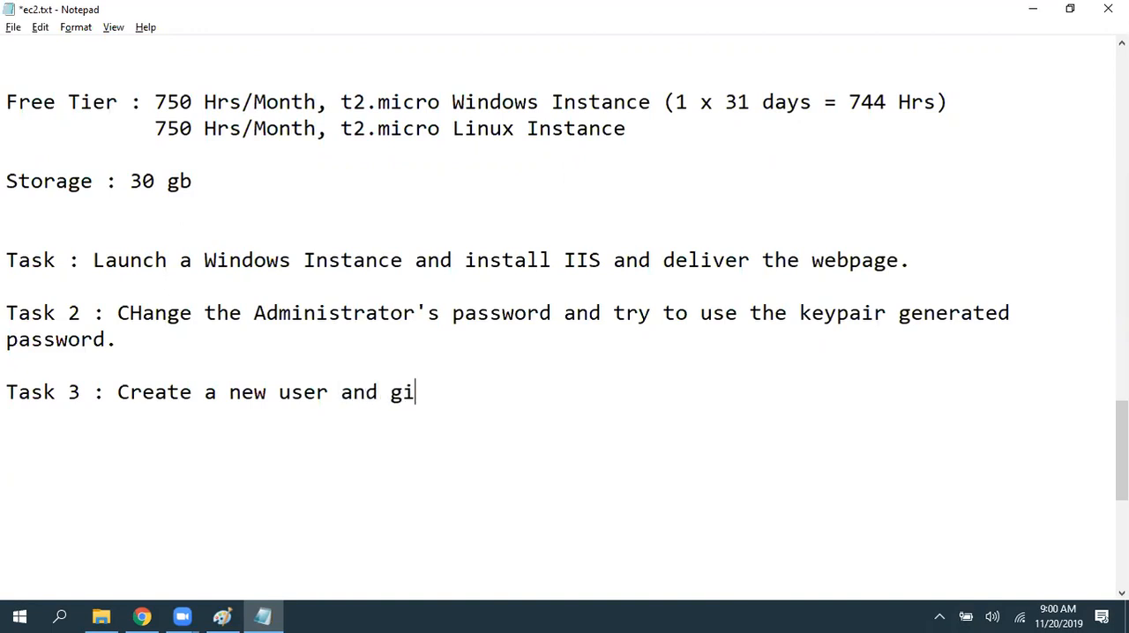
text(ve valid per)
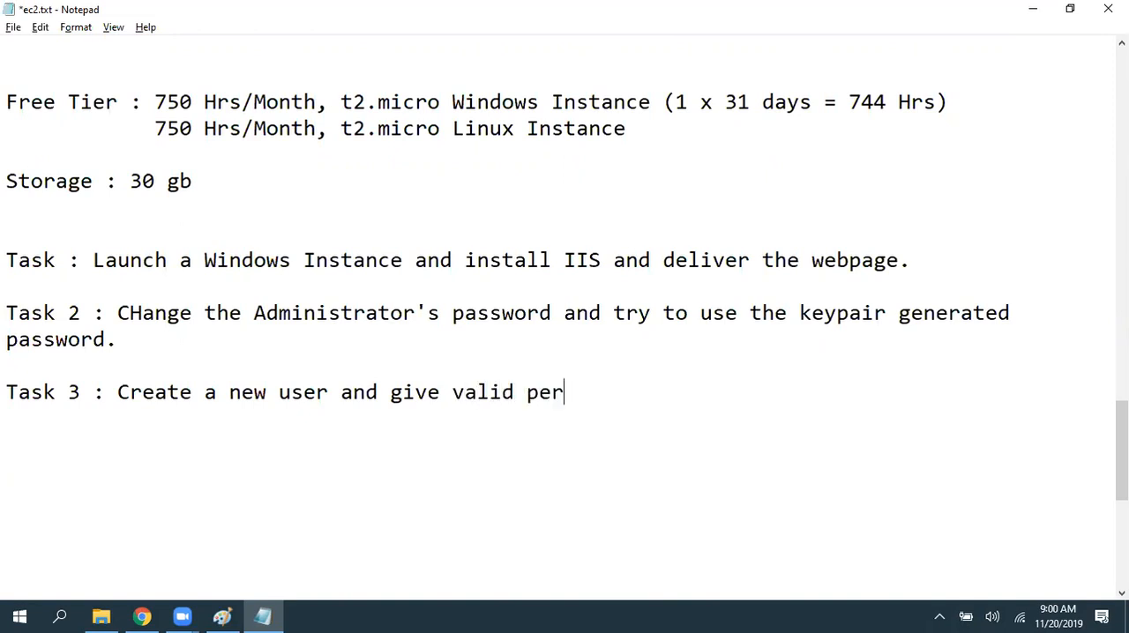
text(misson)
key(BackSpace)
key(BackSpace)
text(ions to login )
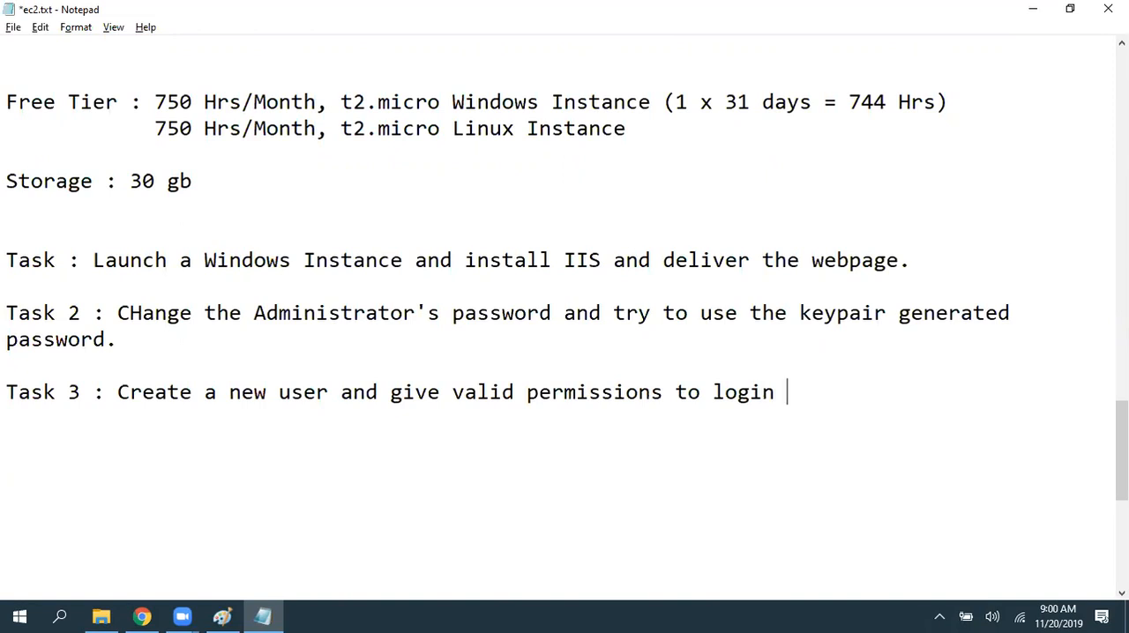
text(to instance.)
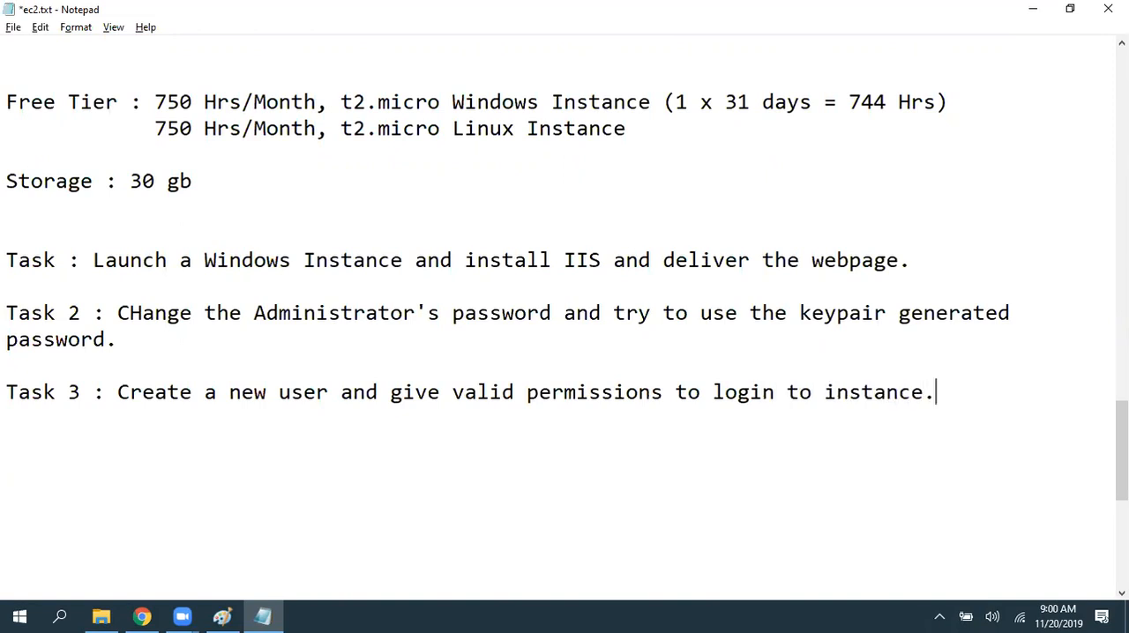
key(Return)
- Write "Task 4 : give local admin rights to newly crated user.", add two line breaks, and save the notes
text(Tasl)
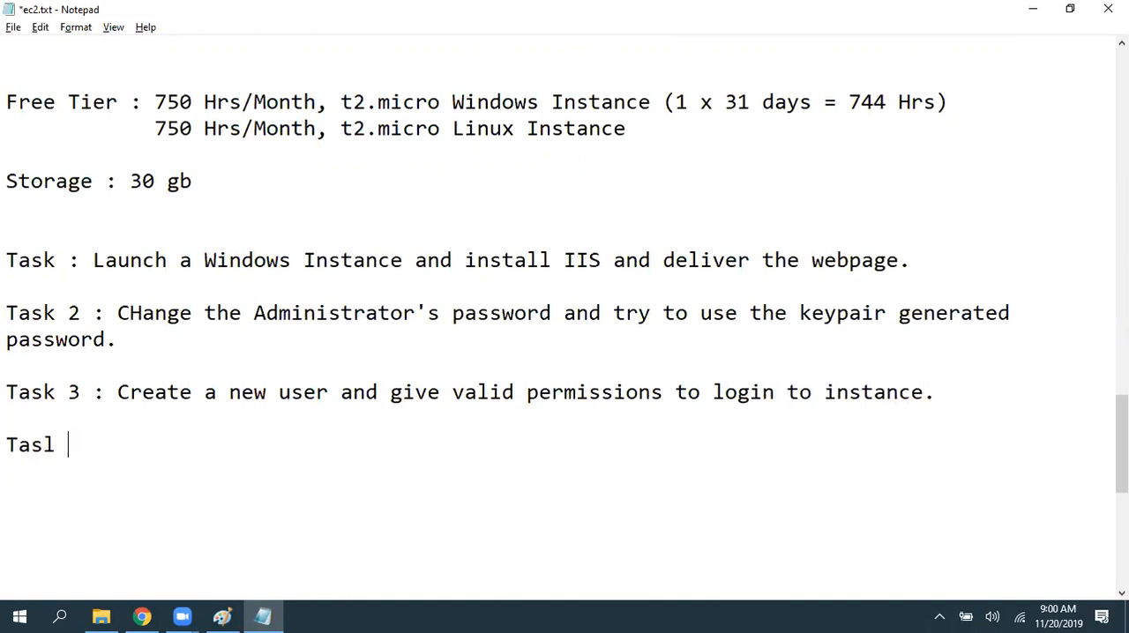
key(BackSpace)
key(BackSpace)
text(k 4 : give local admin righ)
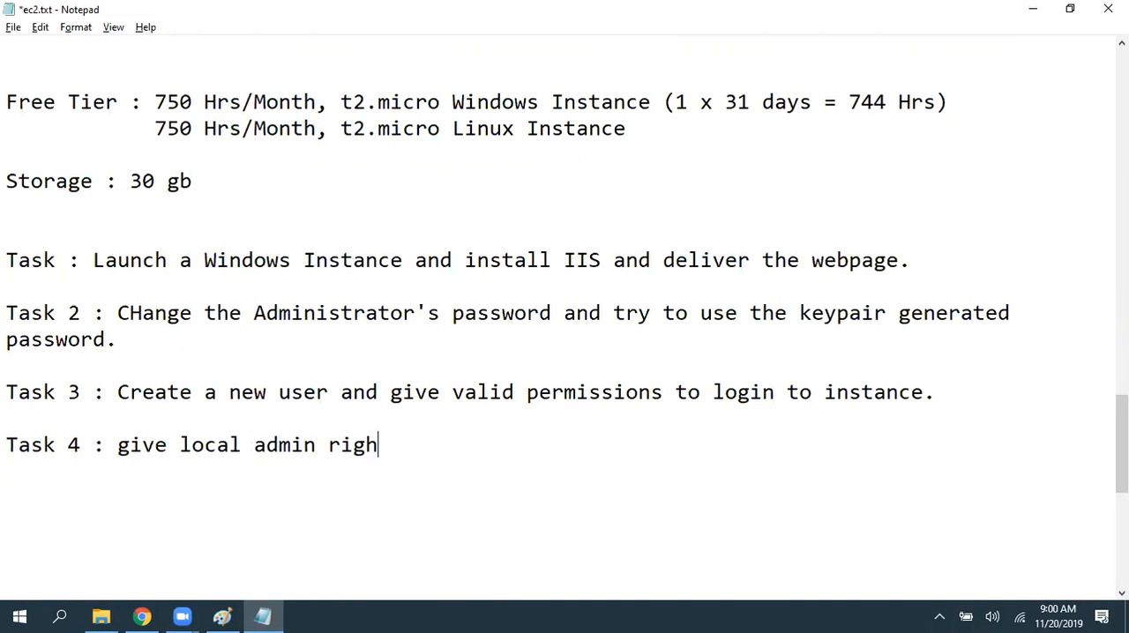
text(ts to newly )
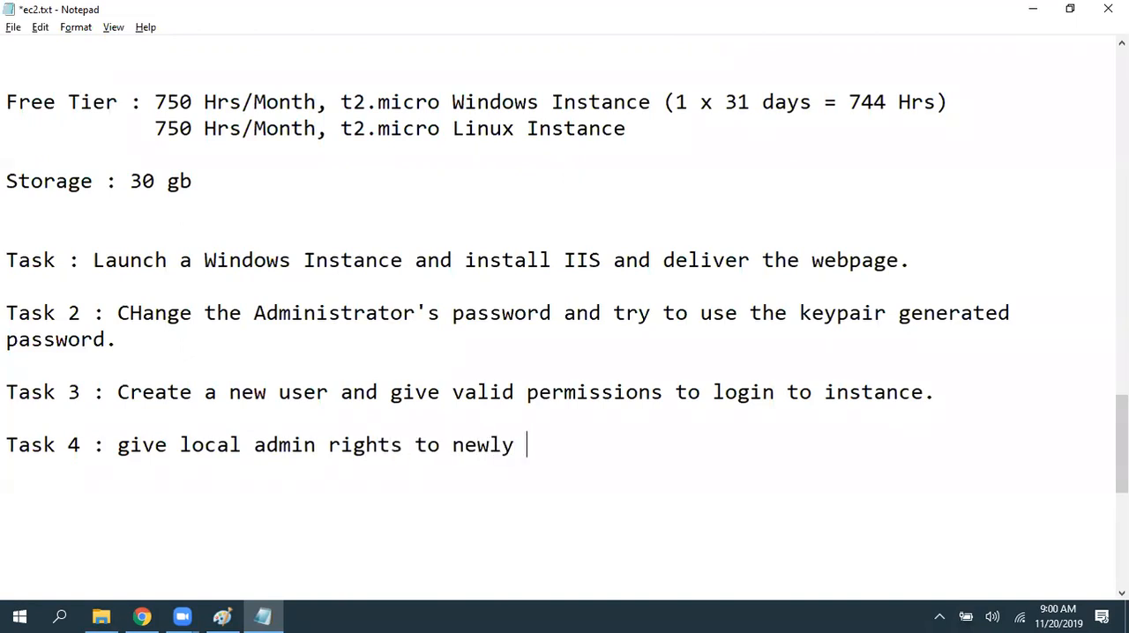
text(crated user.)
key(Return)
key(Return)
key(ctrl+s)
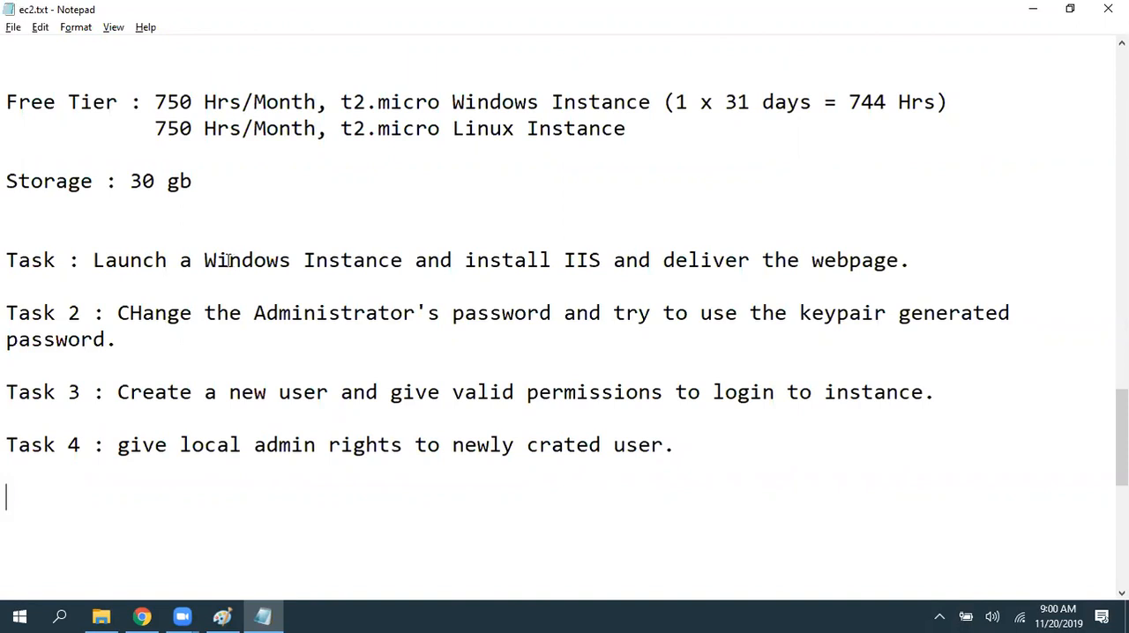
- Insert two extra blank lines above the first task line and save the notes
scroll(231, 261, down, 1)
click(26, 144)
key(Return)
key(Return)
scroll(80, 142, down, 1)
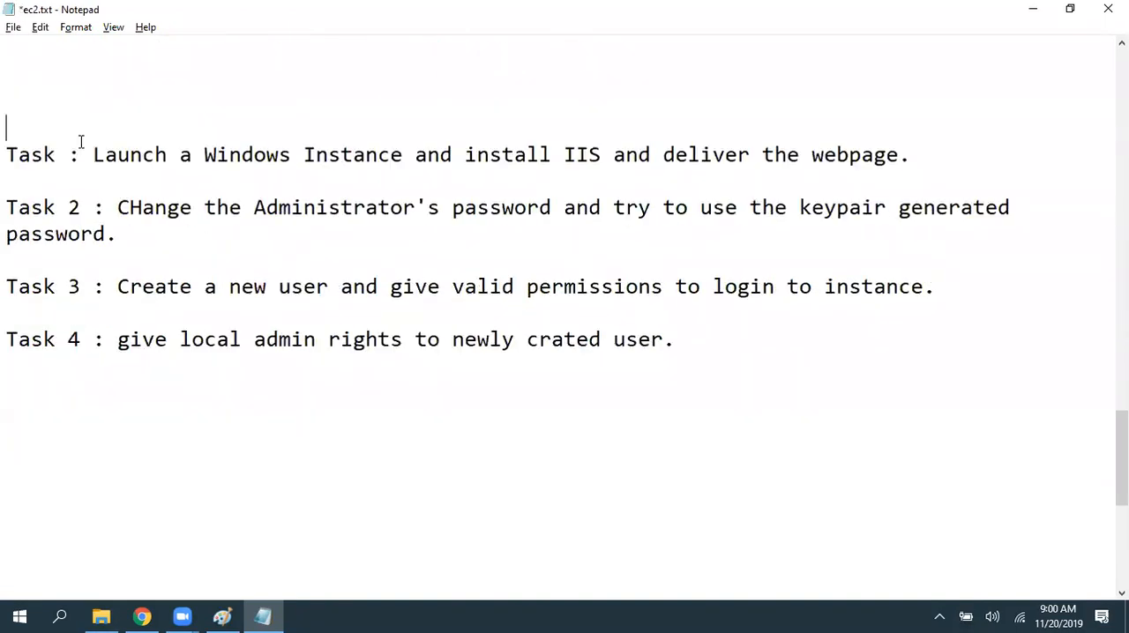
key(ctrl+s)
- Switch to the AWS console in Chrome and open the aws730.txt object in the avinash66 S3 bucket
click(142, 617)
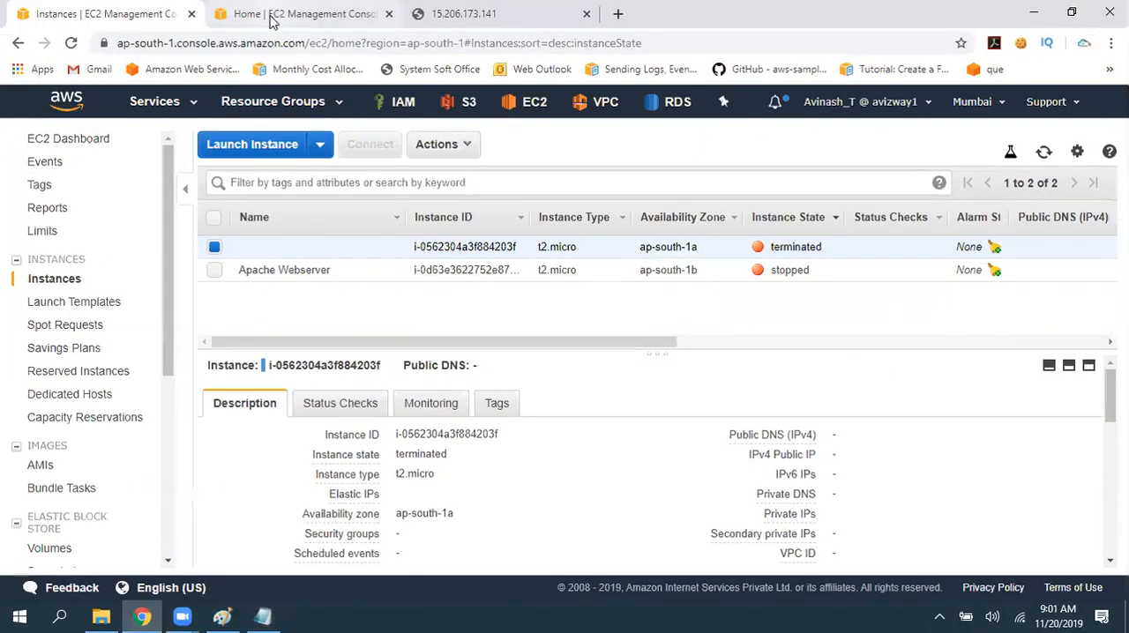
click(469, 102)
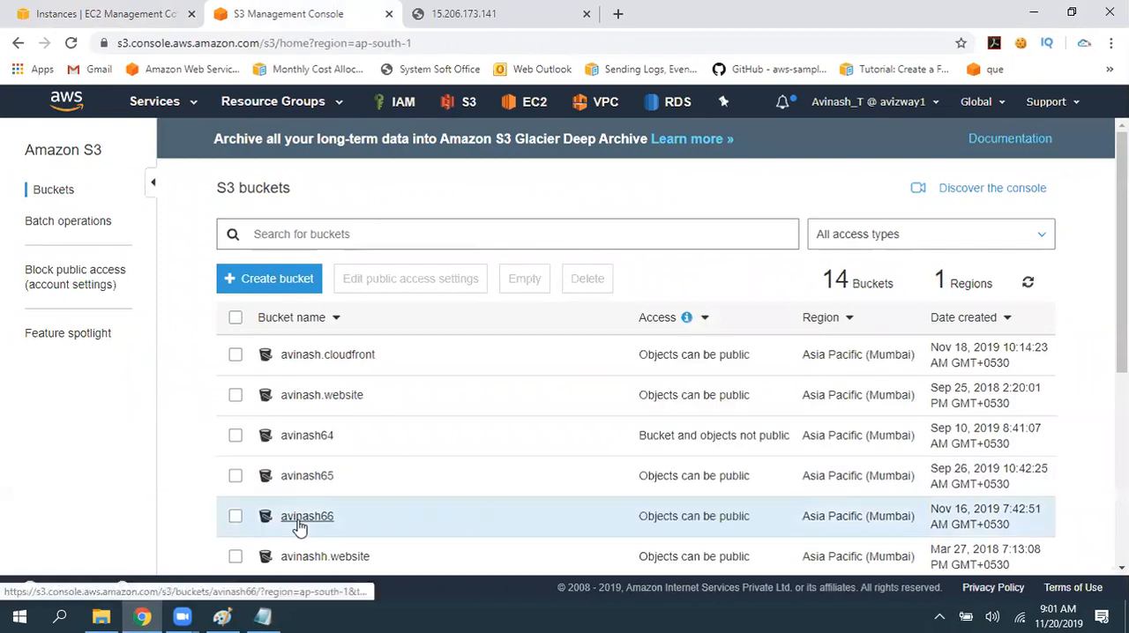
click(294, 515)
click(163, 452)
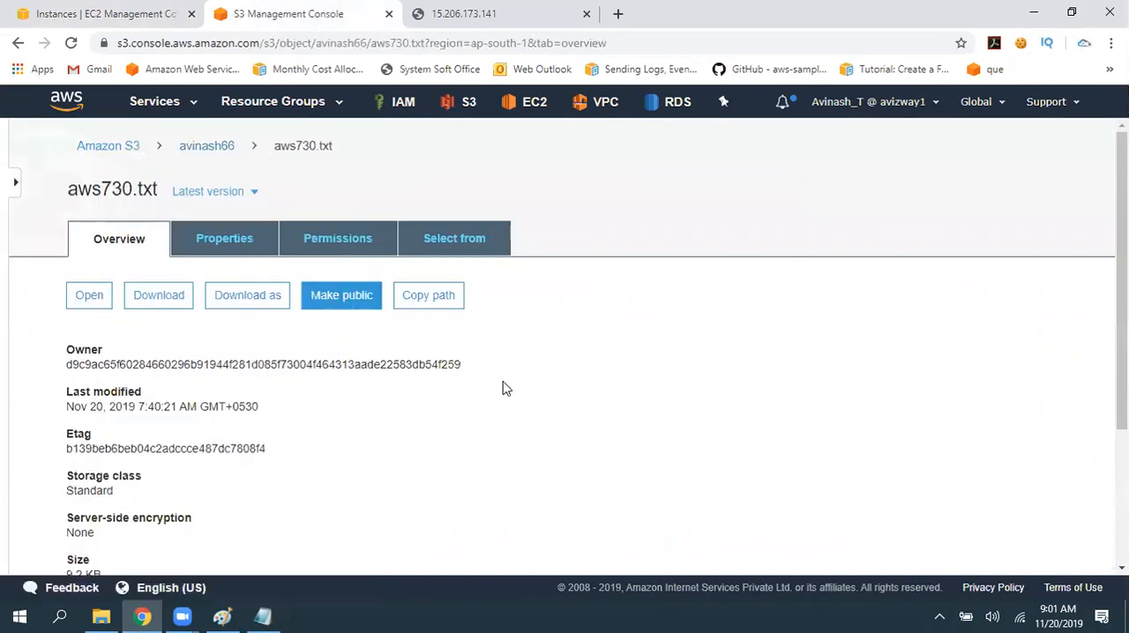
- Make the aws730.txt object public and copy its full object URL
click(343, 297)
scroll(488, 431, down, 3)
drag(377, 459, 68, 461)
key(ctrl+c)
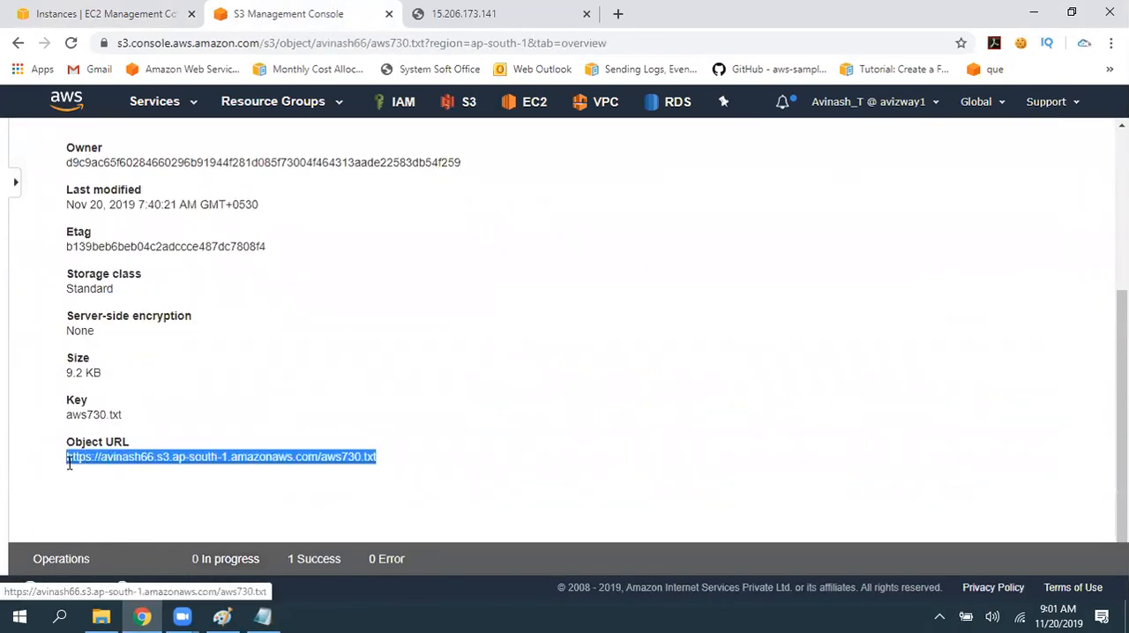
- Switch to Notepad, paste the aws730.txt object URL below the Task 4 line, and save ec2.txt
click(263, 616)
click(142, 444)
key(ctrl+v)
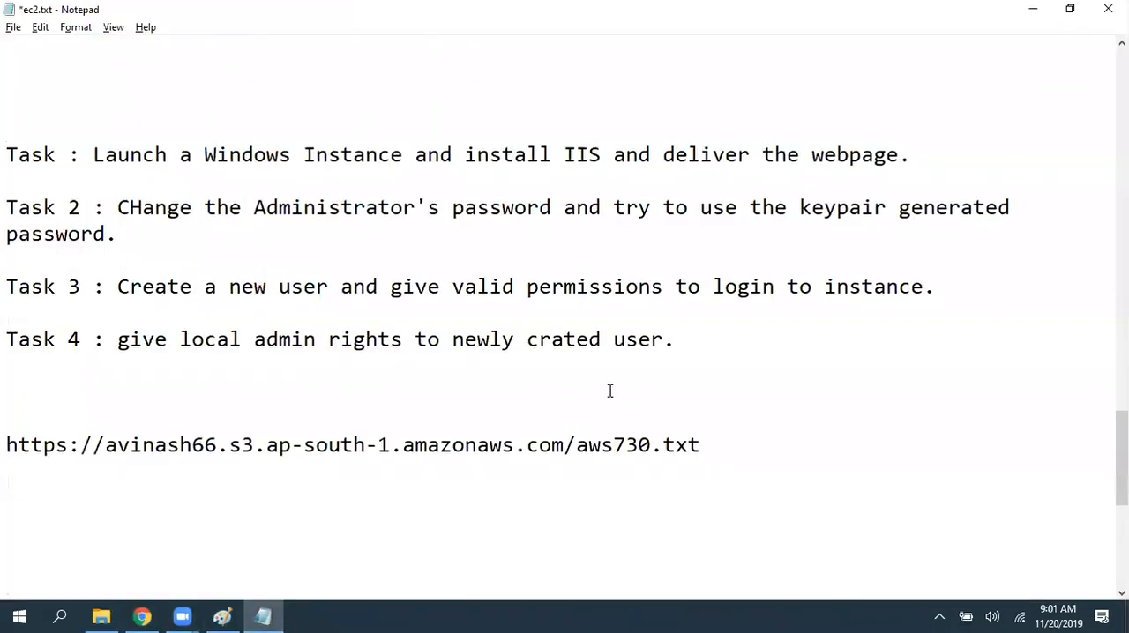
click(600, 389)
key(ctrl+s)
click(220, 555)
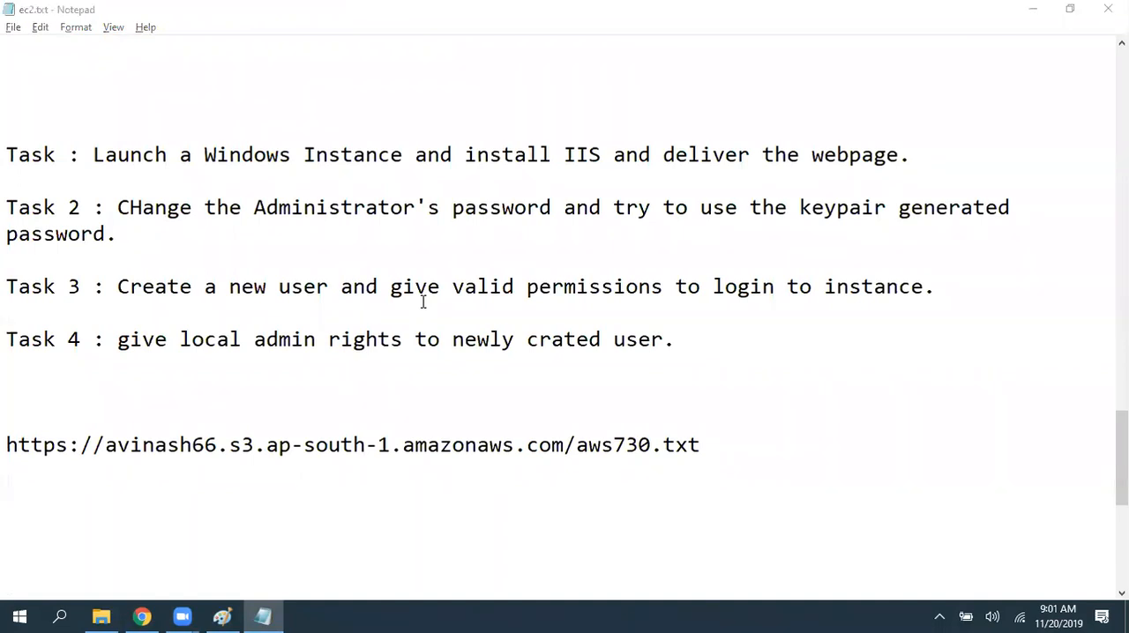
click(530, 396)
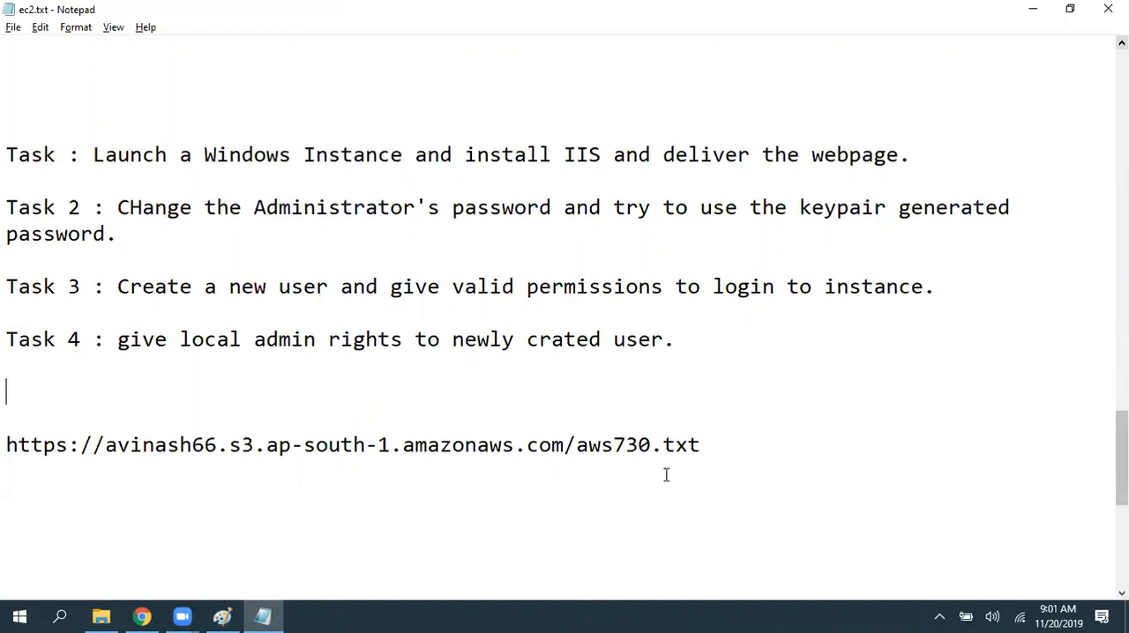
mouse_move(702, 447)
mouse_down()
mouse_move(55, 448)
mouse_move(612, 468)
mouse_move(692, 445)
mouse_up()
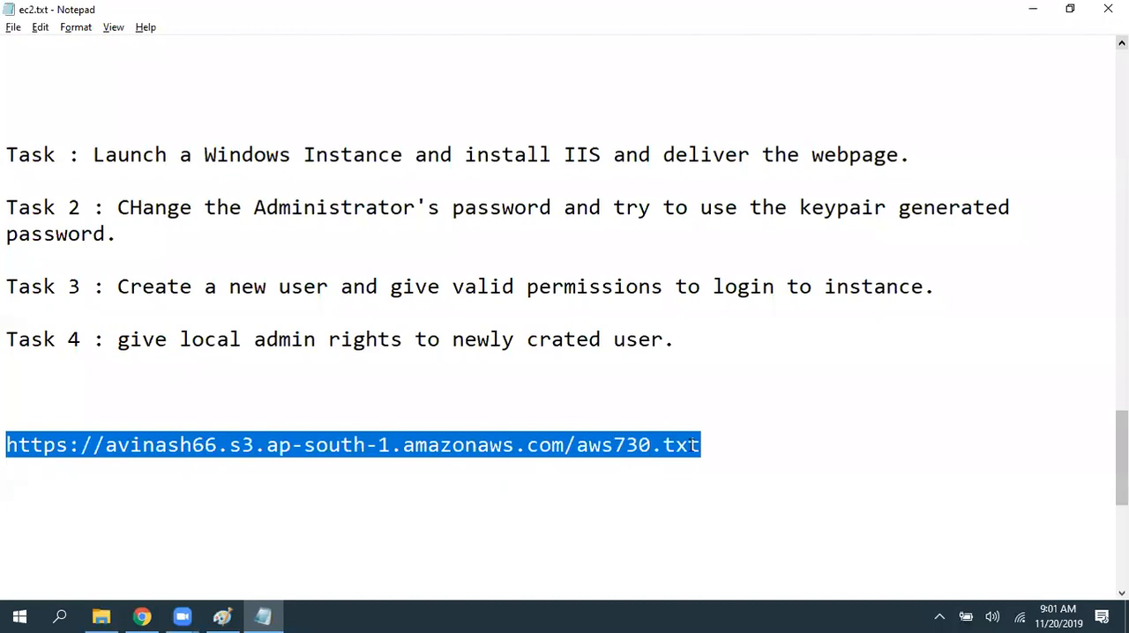
click(746, 473)
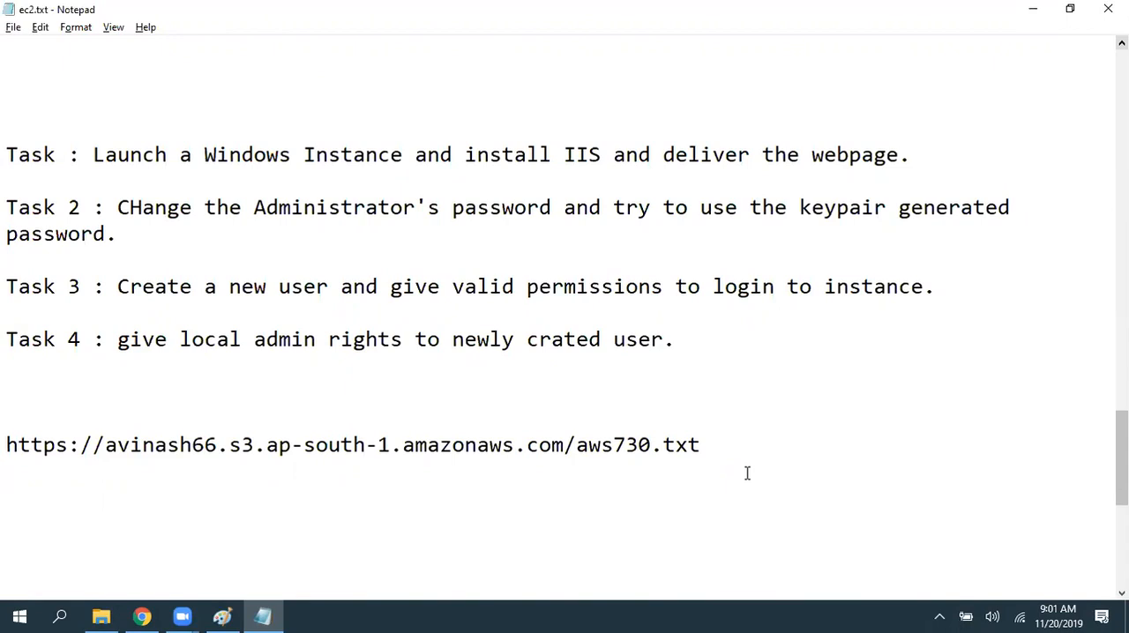
click(734, 404)
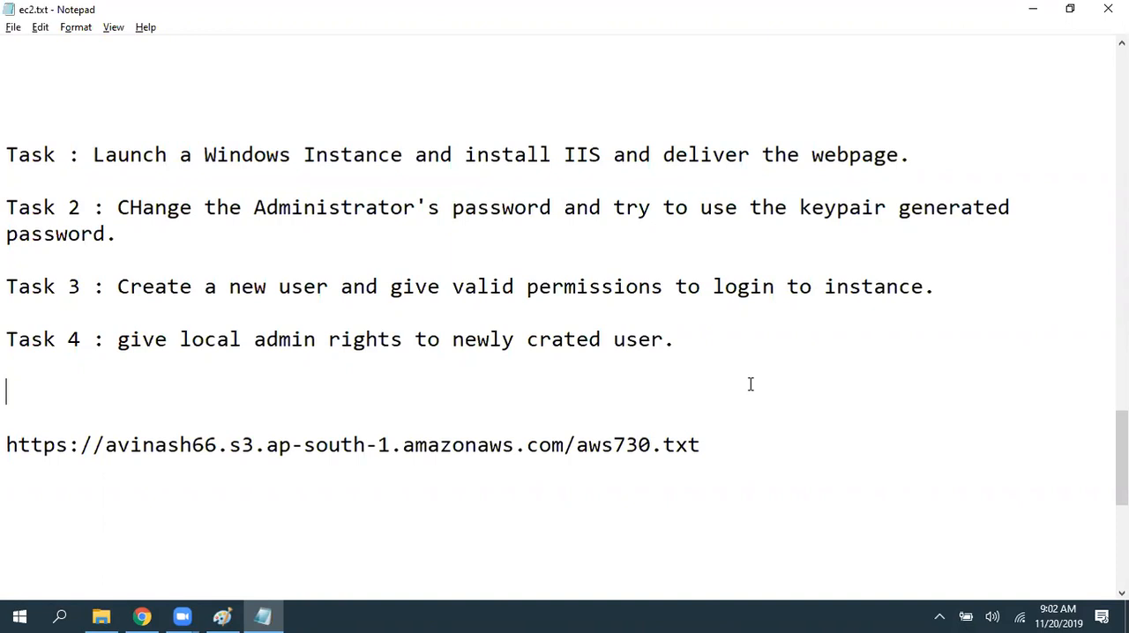
click(800, 413)
key(Up)
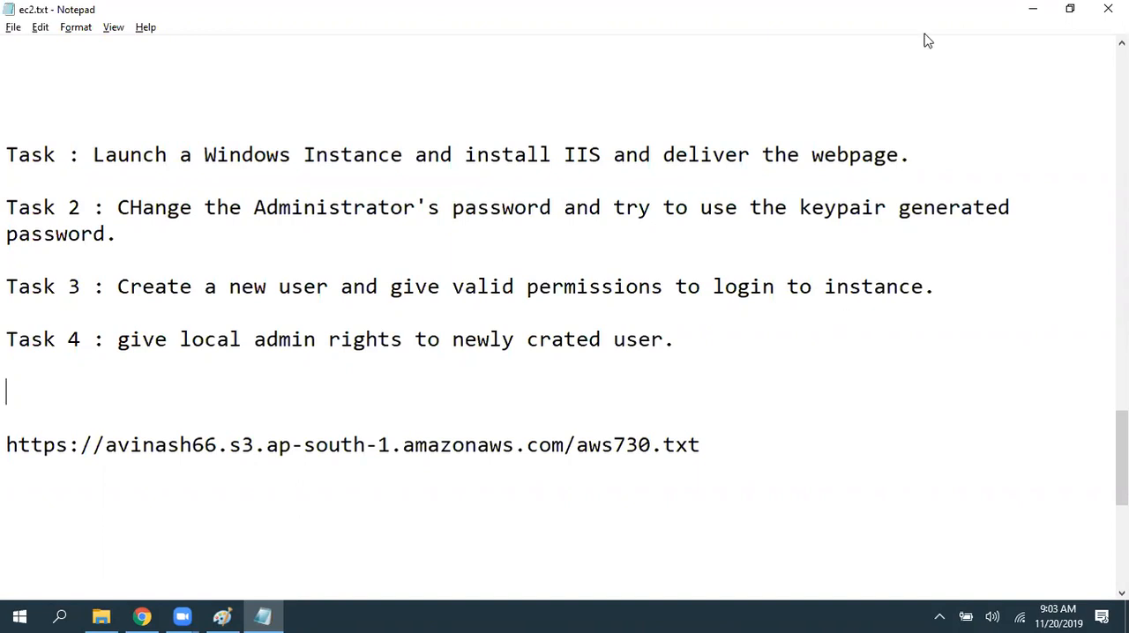